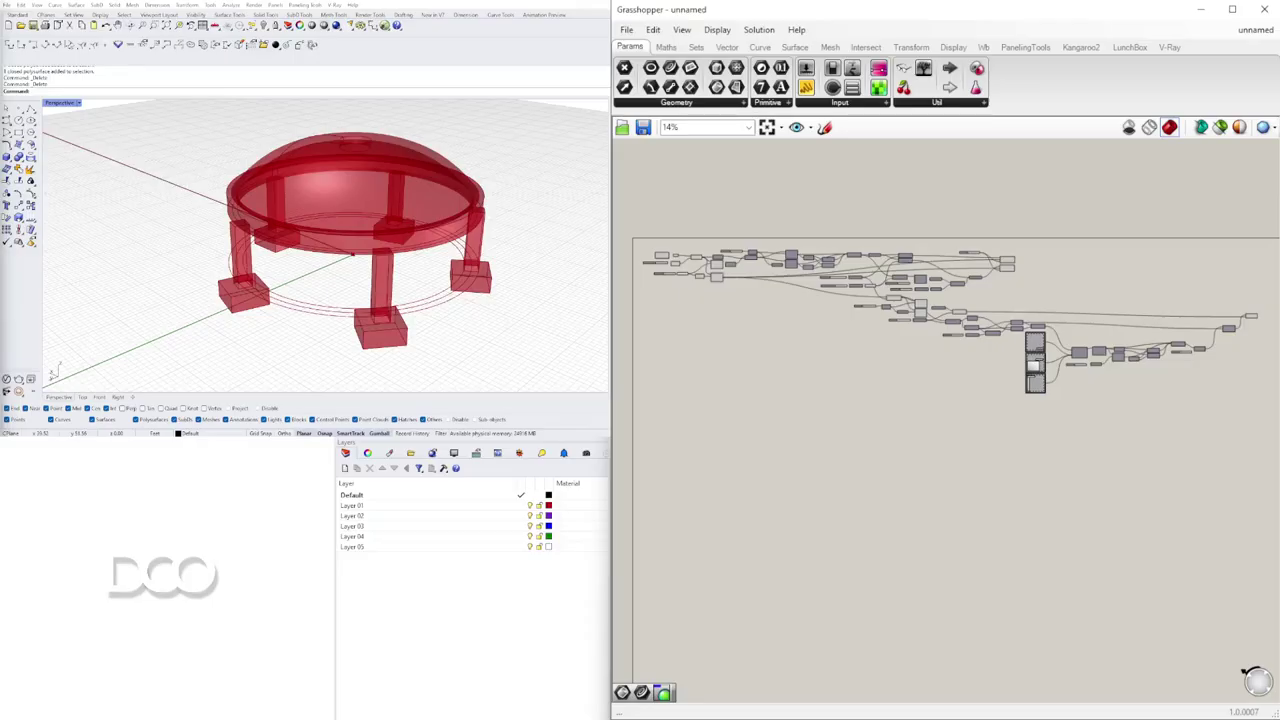
# - Set the structure diameter slider to 42 and slightly reduce the column depth of the domed structure
pyautogui.moveTo(414, 235); pyautogui.dragTo(384, 198, button='right')
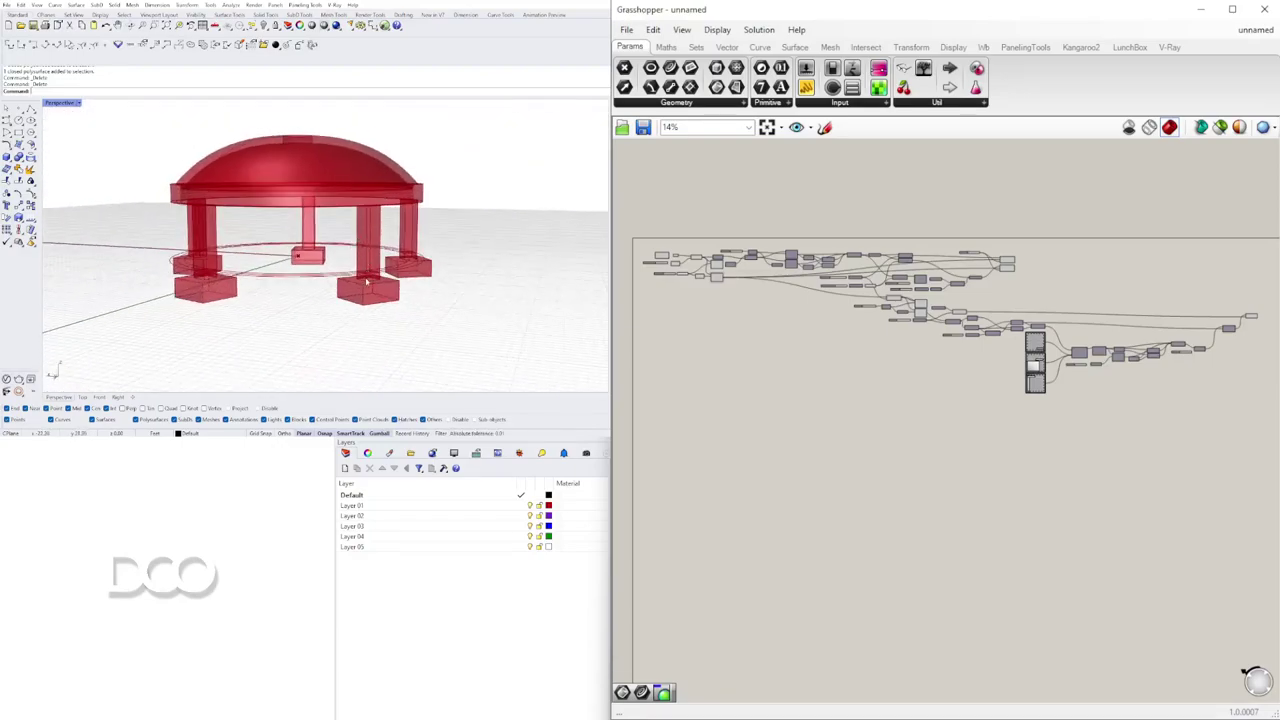
pyautogui.moveTo(366, 283); pyautogui.dragTo(366, 254, button='right')
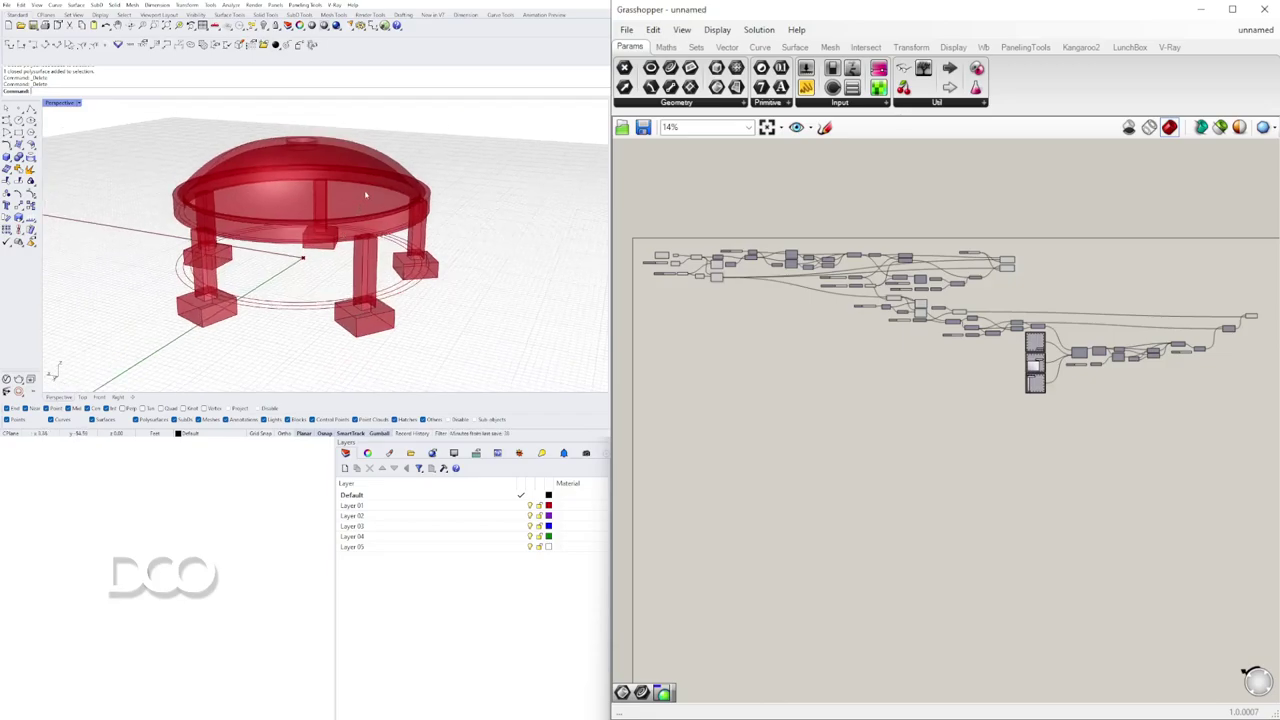
pyautogui.moveTo(366, 195); pyautogui.dragTo(331, 166, button='right')
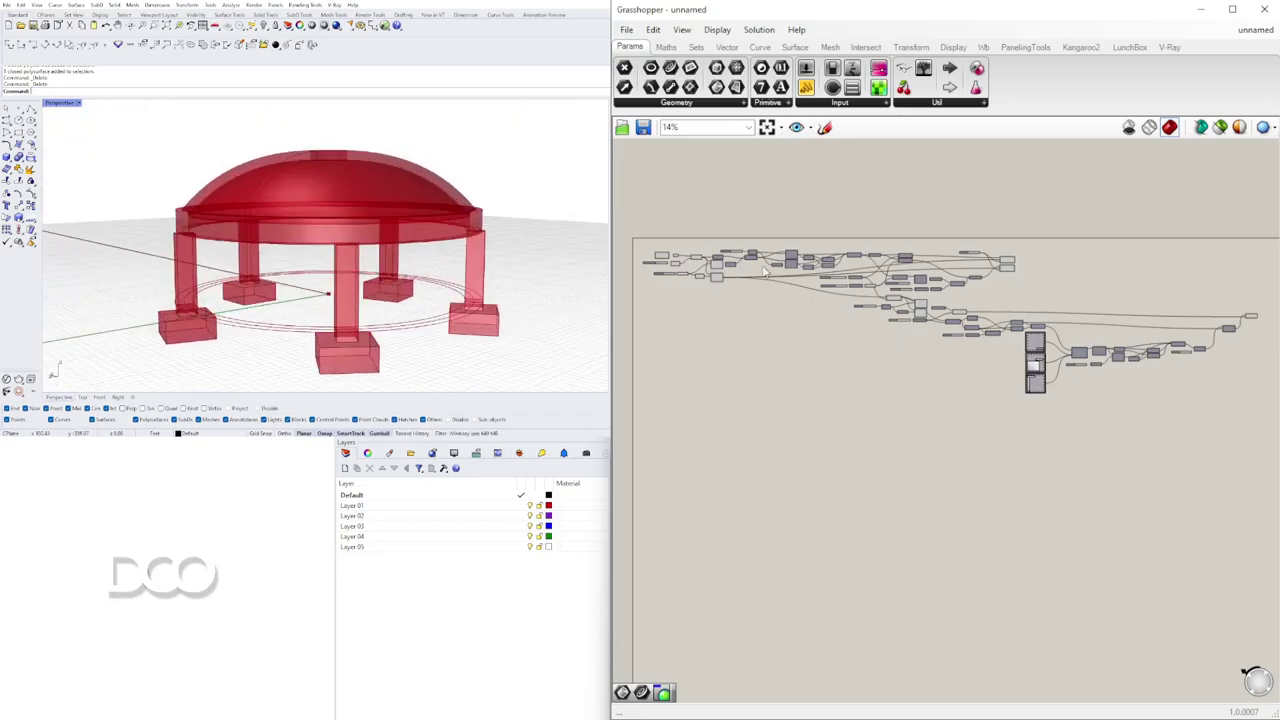
pyautogui.scroll(10, 766, 272)
pyautogui.moveTo(776, 295); pyautogui.dragTo(781, 296)
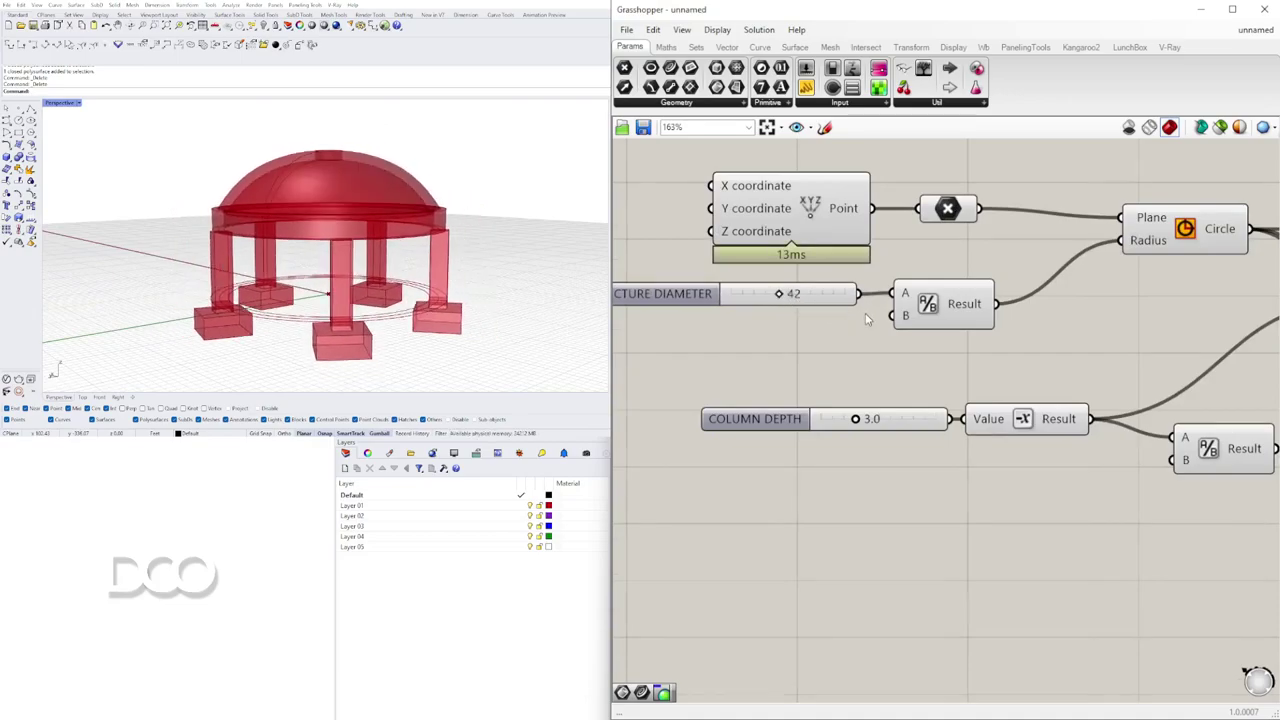
pyautogui.scroll(4, 813, 492)
pyautogui.moveTo(862, 375)
pyautogui.mouseDown()
pyautogui.moveTo(830, 375)
pyautogui.moveTo(854, 374)
pyautogui.mouseUp()
# - Reduce the column width slider that feeds the division ahead of the column's offset curves
pyautogui.scroll(-9, 854, 374)
pyautogui.moveTo(956, 516); pyautogui.dragTo(839, 427, button='right')
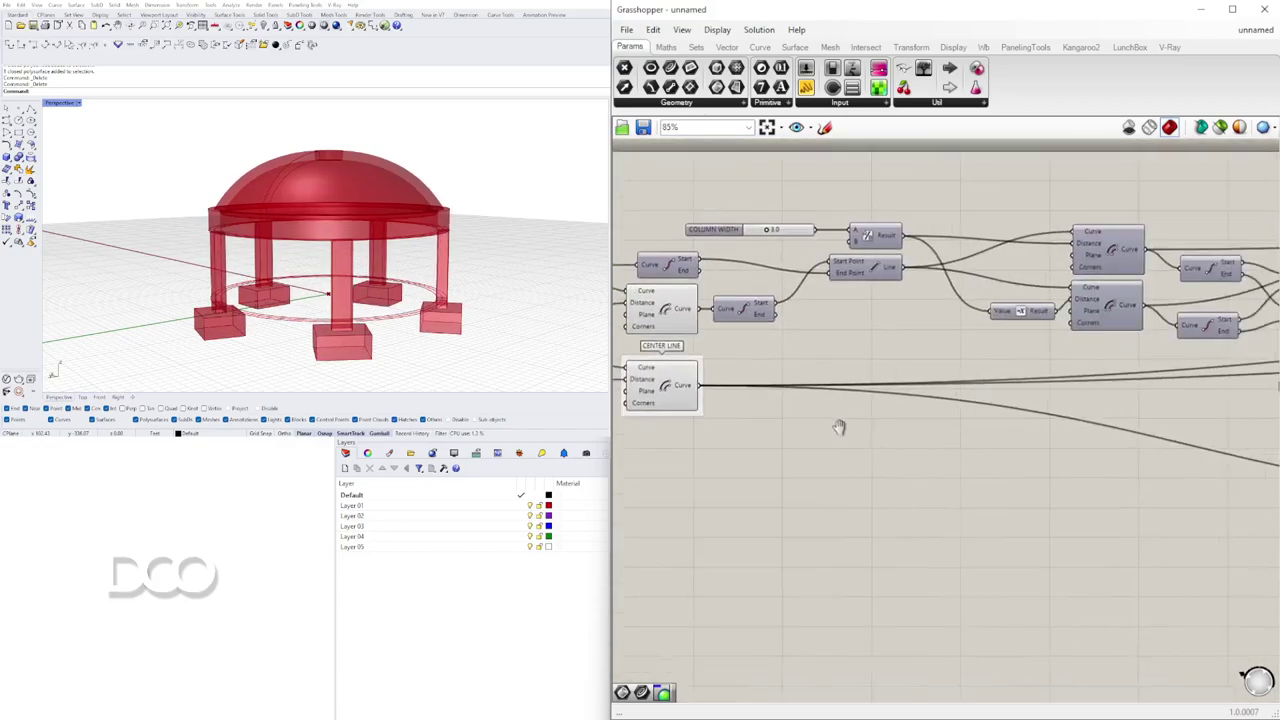
pyautogui.scroll(-6, 972, 430)
pyautogui.scroll(2, 974, 431)
pyautogui.moveTo(974, 431); pyautogui.dragTo(798, 424, button='right')
pyautogui.scroll(9, 714, 297)
pyautogui.moveTo(692, 345); pyautogui.dragTo(809, 332, button='right')
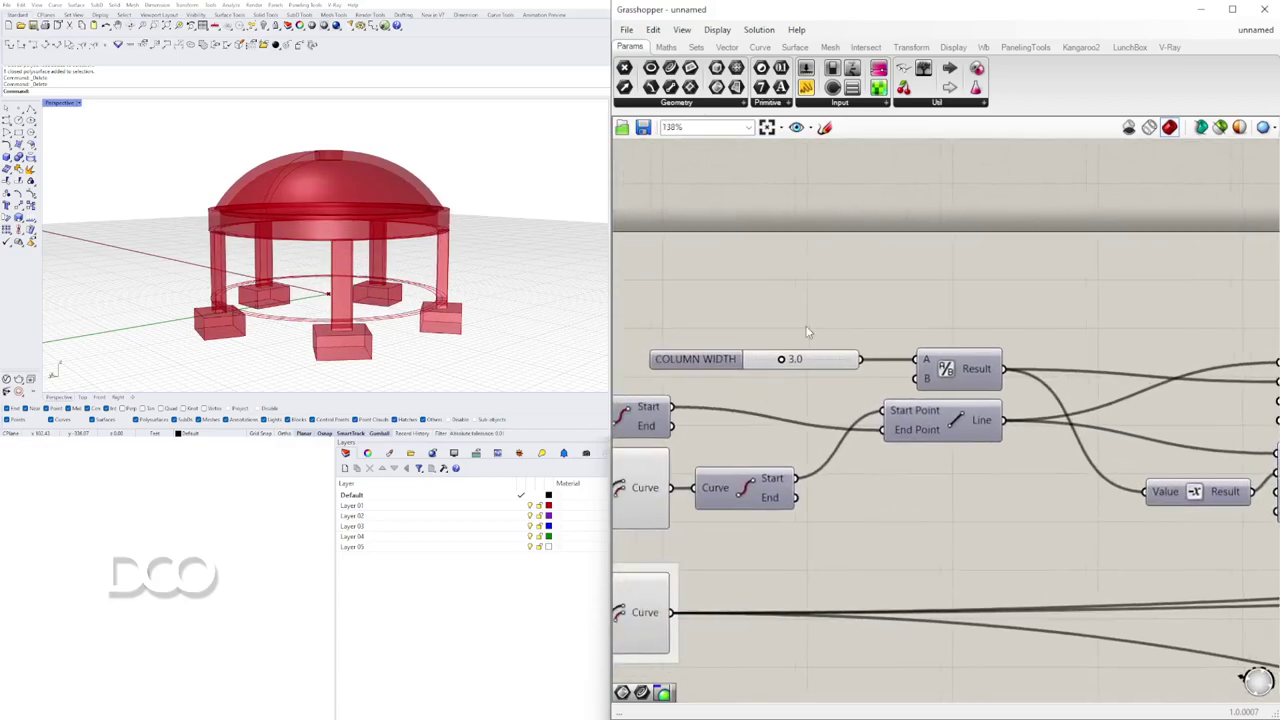
pyautogui.scroll(5, 790, 365)
pyautogui.moveTo(803, 367); pyautogui.dragTo(778, 385)
# - Set the column height to 12.80 and slightly reduce the foundation stem wall value
pyautogui.scroll(-8, 779, 385)
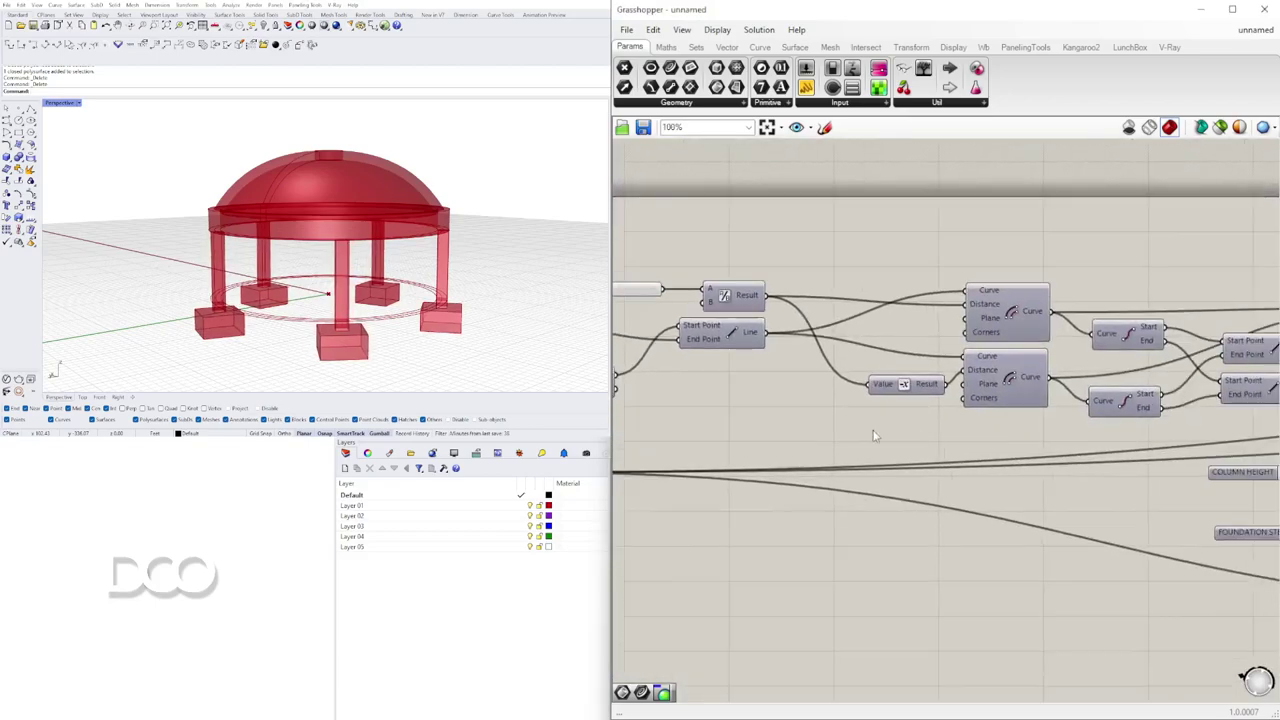
pyautogui.scroll(10, 997, 437)
pyautogui.moveTo(1098, 401)
pyautogui.mouseDown()
pyautogui.moveTo(1019, 401)
pyautogui.moveTo(1092, 403)
pyautogui.mouseUp()
pyautogui.scroll(-5, 1074, 480)
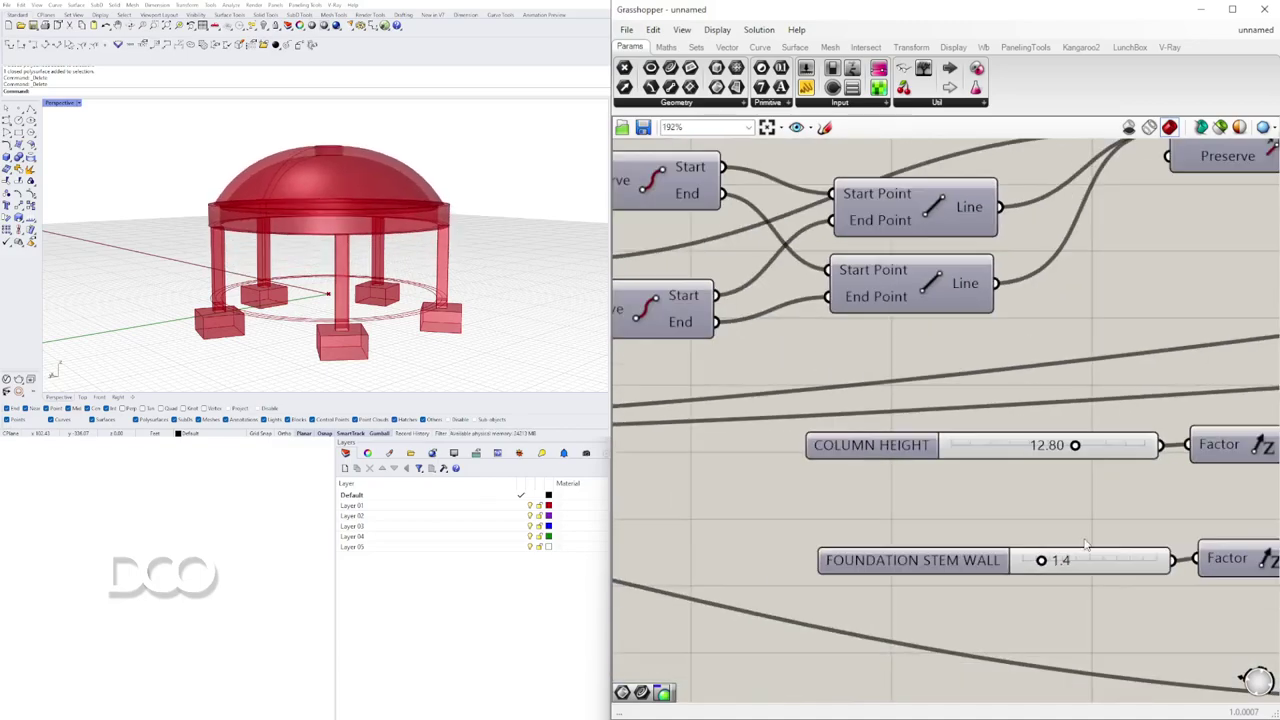
pyautogui.moveTo(1062, 600); pyautogui.dragTo(904, 424, button='right')
pyautogui.scroll(3, 908, 415)
pyautogui.moveTo(870, 367)
pyautogui.mouseDown()
pyautogui.moveTo(897, 367)
pyautogui.moveTo(862, 366)
pyautogui.mouseUp()
# - Set the beam width slider to 1.2 to make the ring beam thinner
pyautogui.scroll(-4, 895, 402)
pyautogui.moveTo(1116, 482); pyautogui.dragTo(780, 390, button='right')
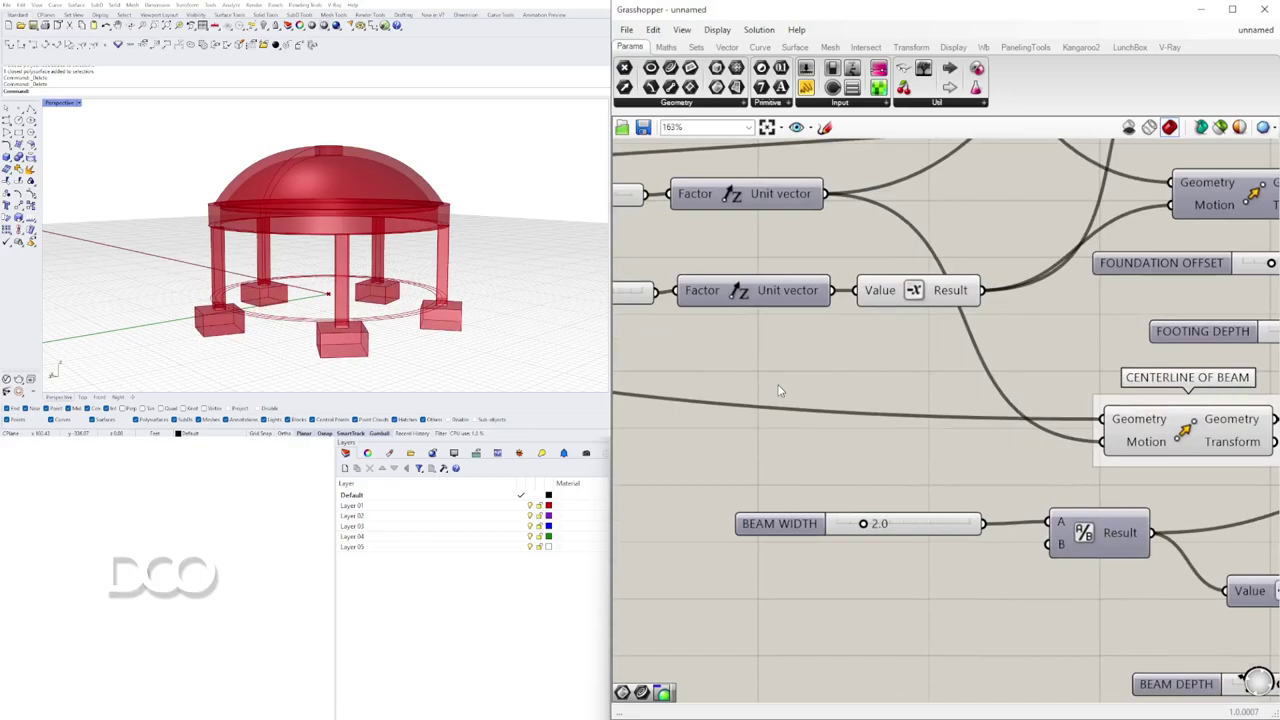
pyautogui.scroll(3, 867, 553)
pyautogui.moveTo(877, 508); pyautogui.dragTo(836, 509)
pyautogui.scroll(-8, 886, 377)
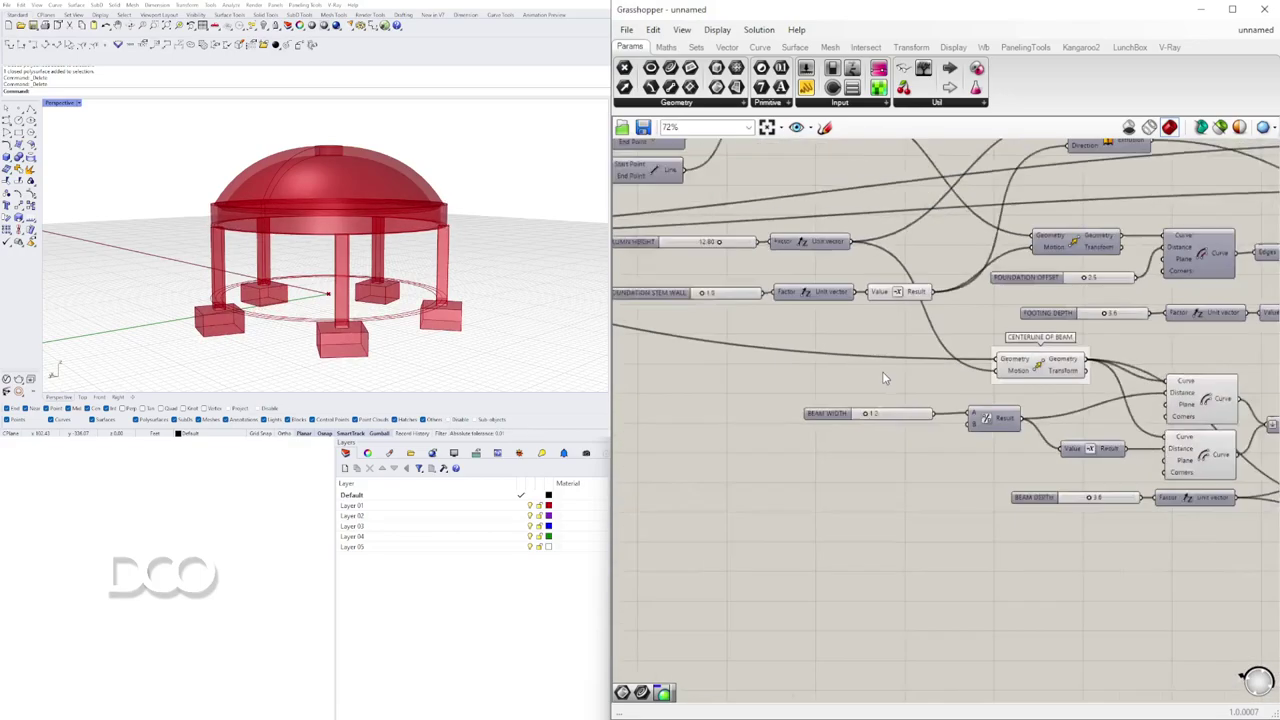
# - Set the foundation offset to 2.1 and the footing depth to 3.5
pyautogui.moveTo(886, 308); pyautogui.dragTo(886, 377, button='right')
pyautogui.scroll(9, 1073, 353)
pyautogui.moveTo(1045, 362)
pyautogui.mouseDown()
pyautogui.moveTo(1066, 362)
pyautogui.moveTo(1013, 360)
pyautogui.moveTo(1038, 362)
pyautogui.mouseUp()
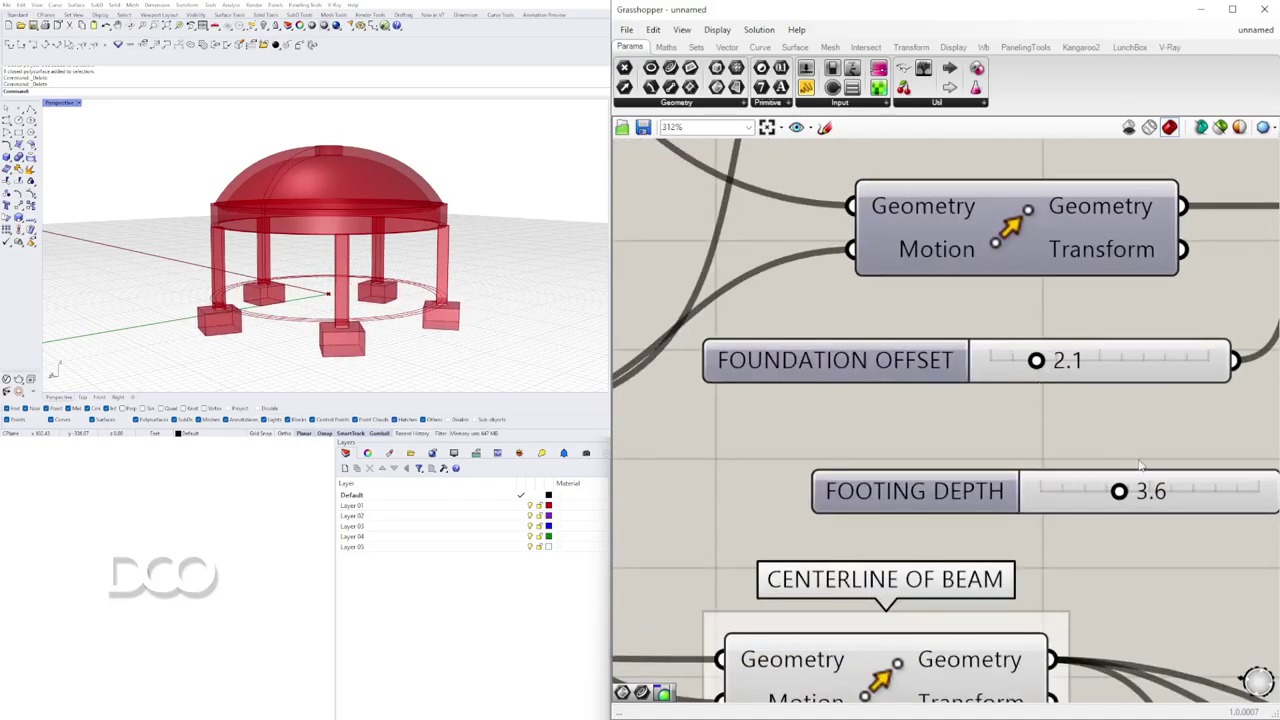
pyautogui.moveTo(1140, 465); pyautogui.dragTo(838, 395, button='right')
pyautogui.moveTo(827, 411)
pyautogui.mouseDown()
pyautogui.moveTo(805, 411)
pyautogui.moveTo(824, 411)
pyautogui.mouseUp()
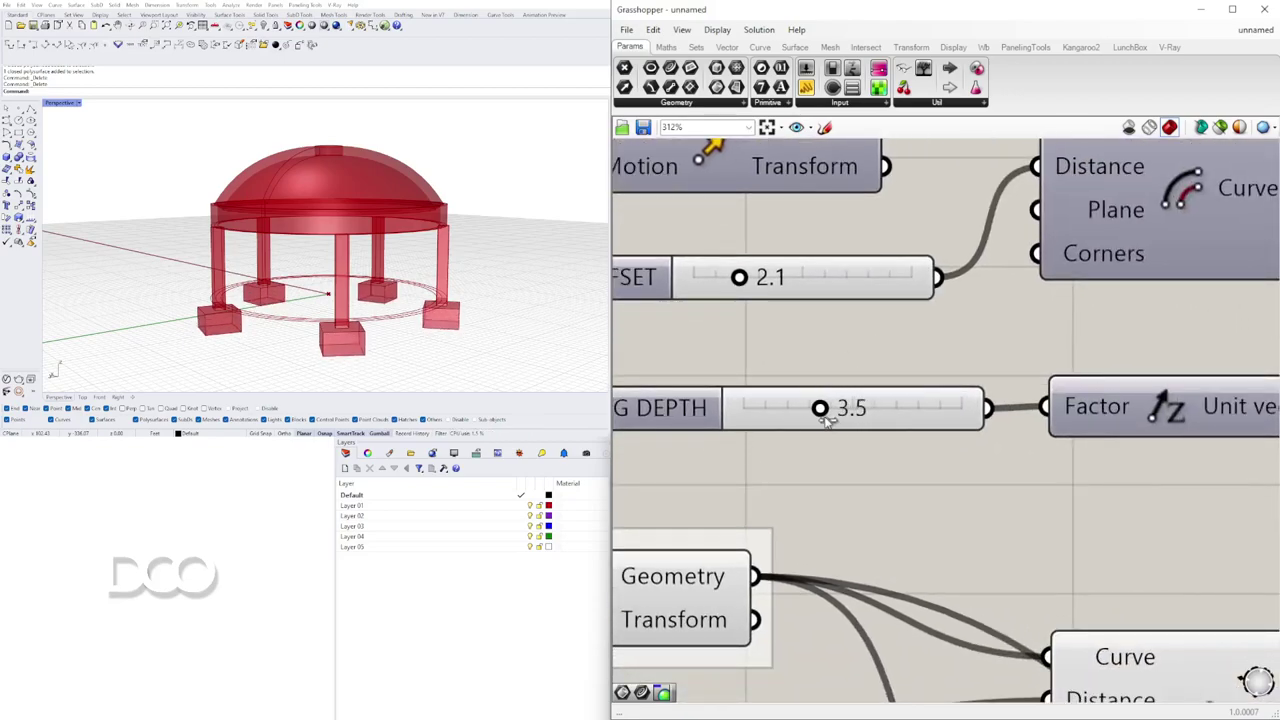
pyautogui.scroll(-5, 824, 411)
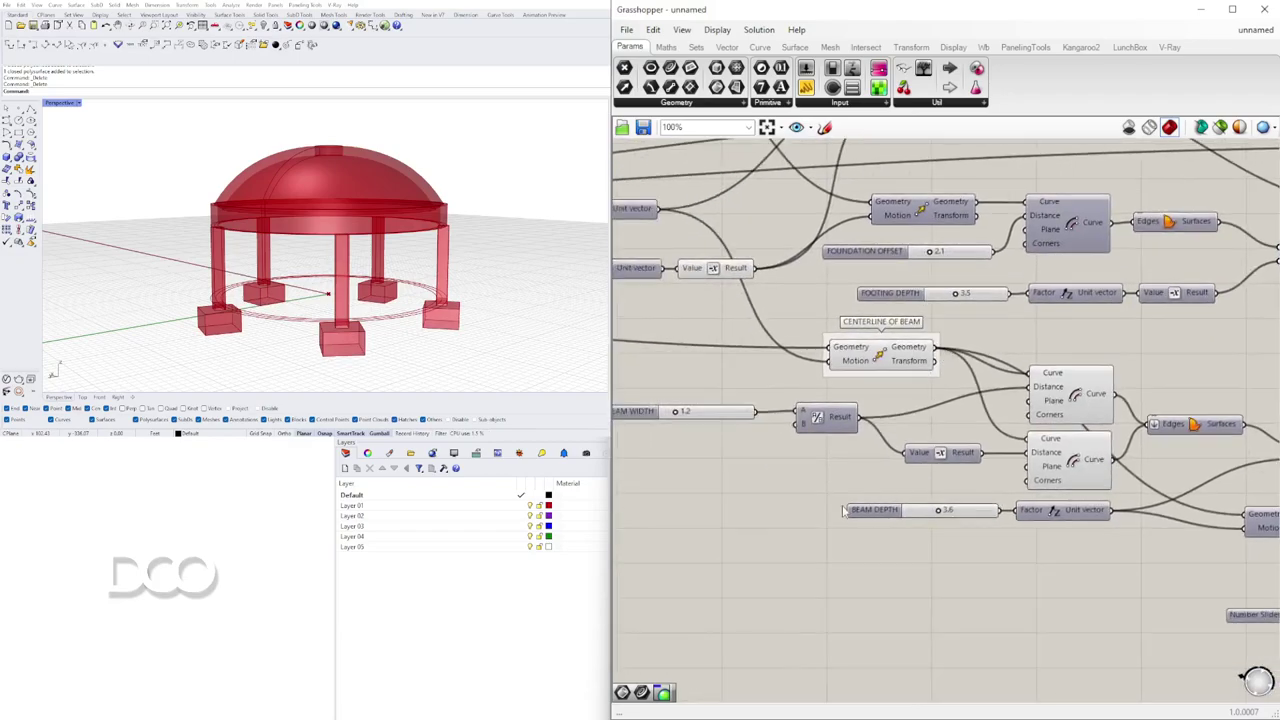
# - Try a beam width of 2.7 and slightly reduce the beam depth
pyautogui.click(330, 172)
pyautogui.scroll(2, 668, 389)
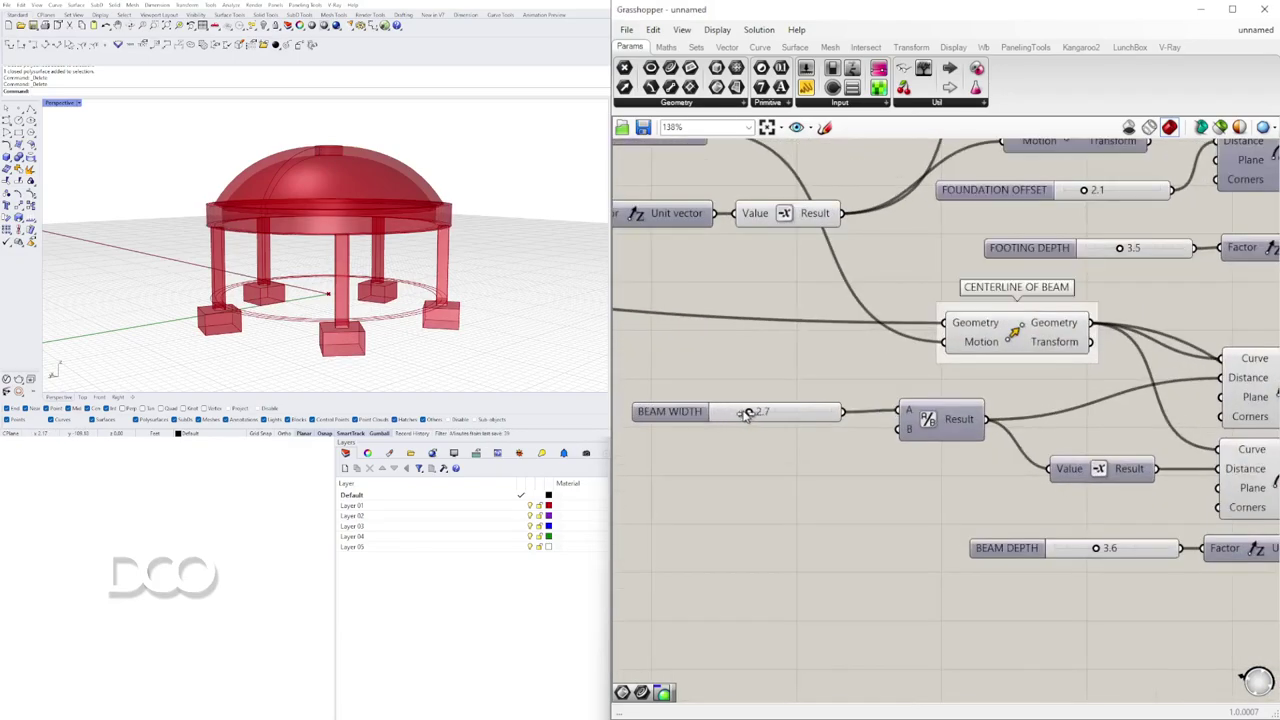
pyautogui.scroll(3, 1210, 572)
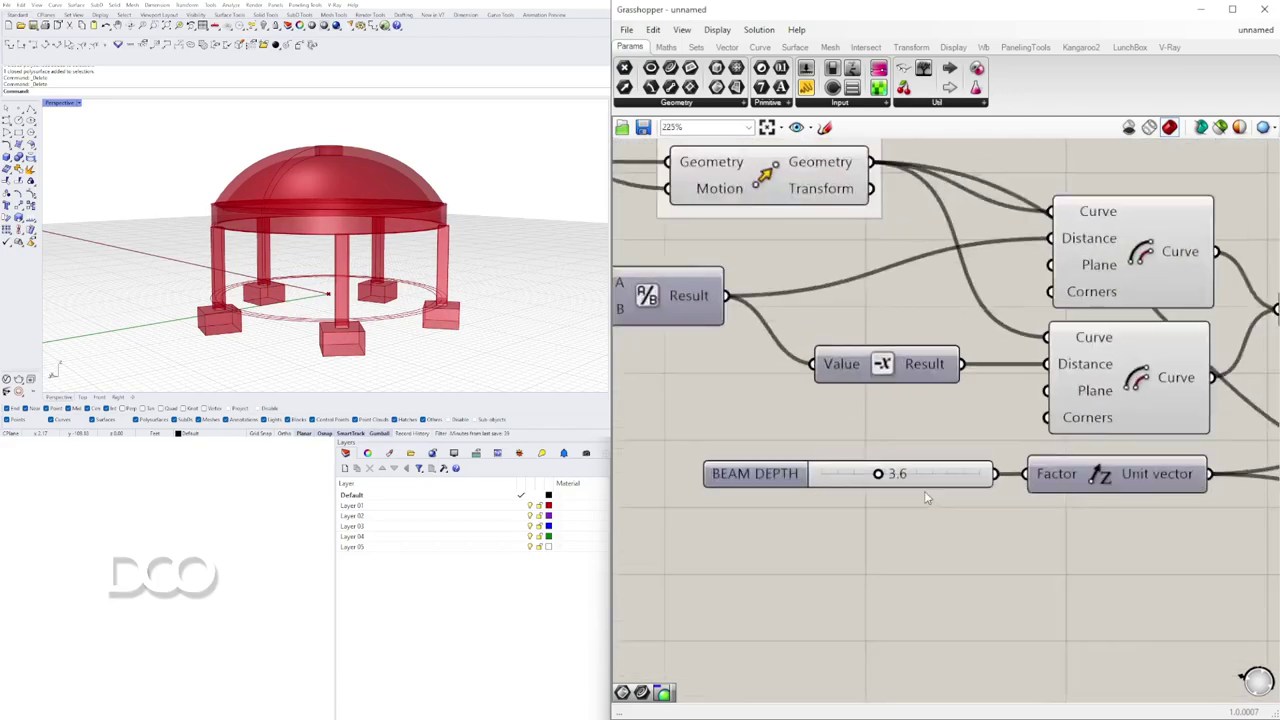
pyautogui.moveTo(878, 469)
pyautogui.mouseDown()
pyautogui.moveTo(828, 470)
pyautogui.moveTo(867, 479)
pyautogui.mouseUp()
# - Select the beam's Extrusion component to locate the ring beam, and examine the three MD sliders controlling the dome profile
pyautogui.scroll(-6, 1020, 398)
pyautogui.moveTo(1130, 440); pyautogui.dragTo(989, 446, button='right')
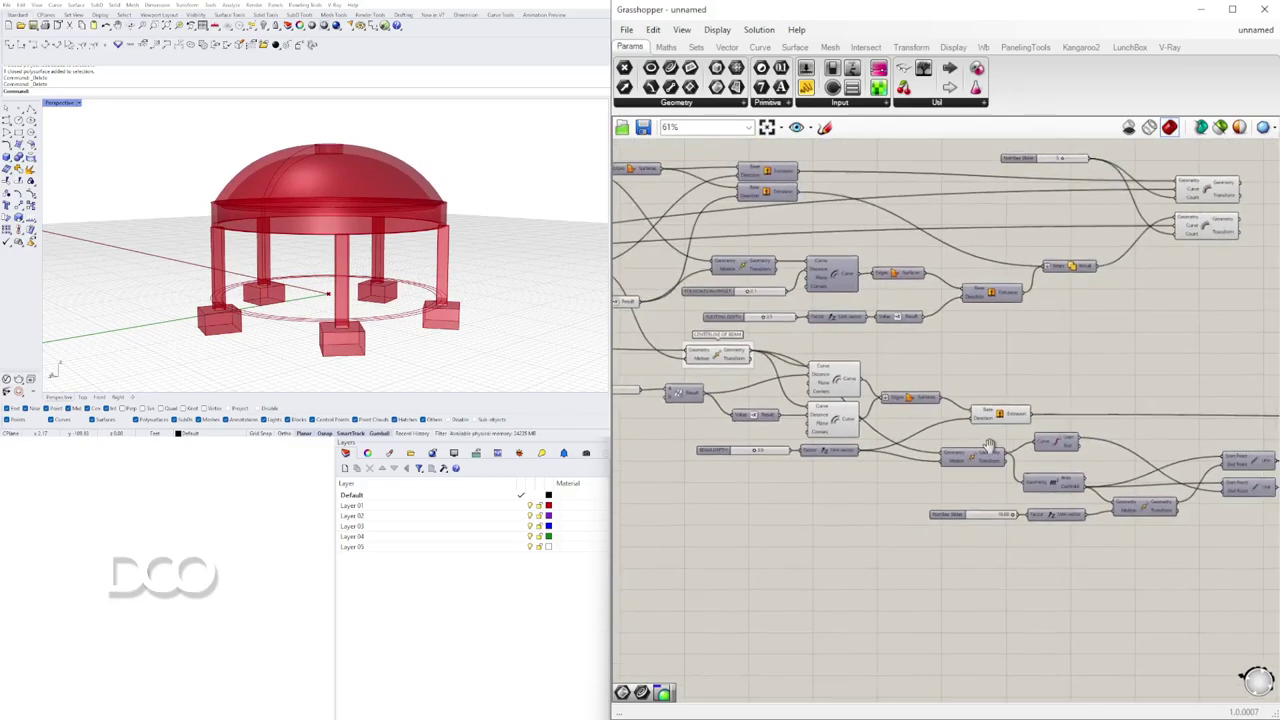
pyautogui.scroll(2, 989, 446)
pyautogui.moveTo(1003, 398); pyautogui.dragTo(822, 438, button='right')
pyautogui.click(822, 438)
pyautogui.scroll(-4, 890, 467)
pyautogui.moveTo(1088, 518); pyautogui.dragTo(878, 460, button='right')
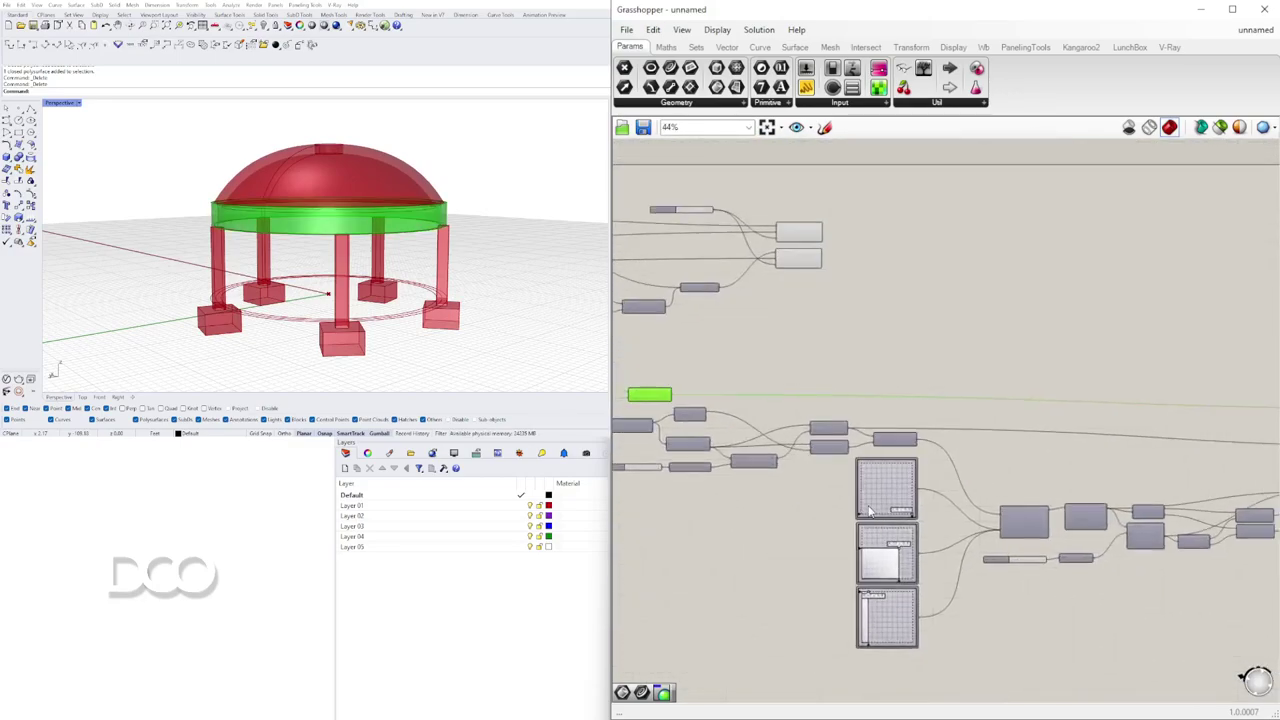
pyautogui.scroll(4, 874, 518)
pyautogui.moveTo(928, 531); pyautogui.dragTo(945, 493, button='right')
pyautogui.moveTo(525, 170); pyautogui.dragTo(525, 244, button='right')
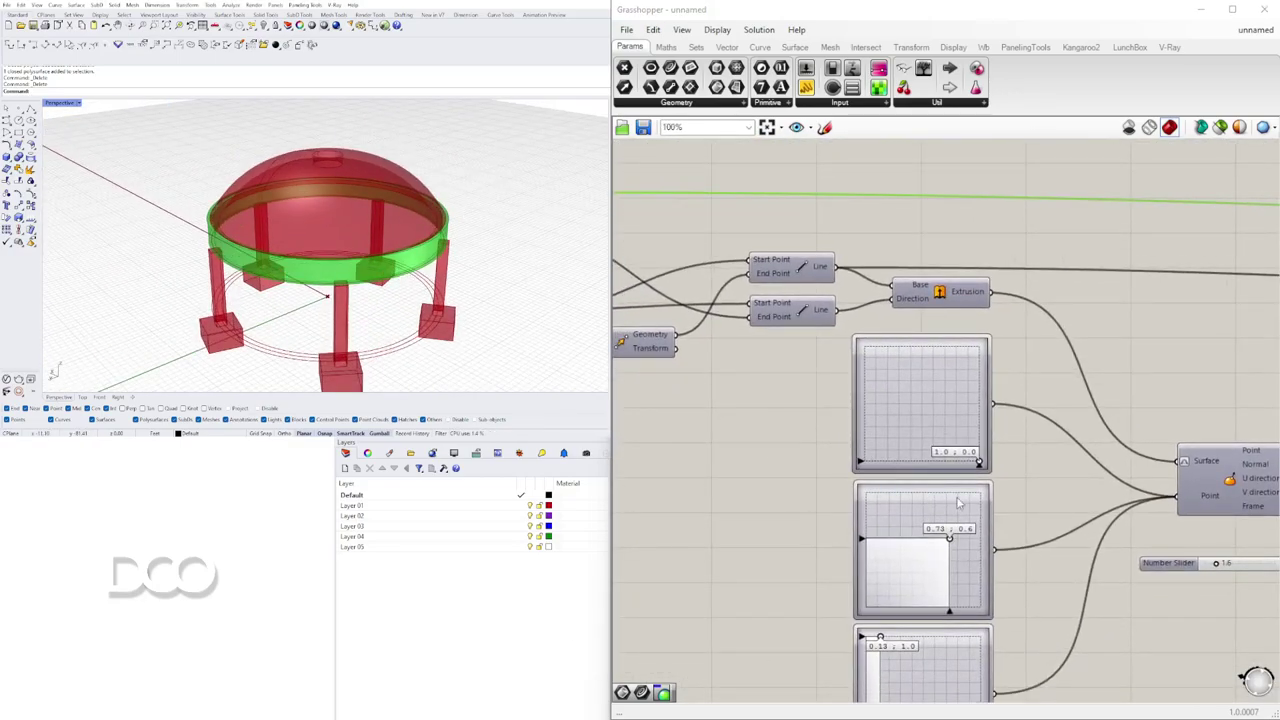
pyautogui.scroll(-2, 1085, 513)
pyautogui.moveTo(1196, 555); pyautogui.dragTo(1262, 538, button='right')
pyautogui.scroll(1, 1012, 538)
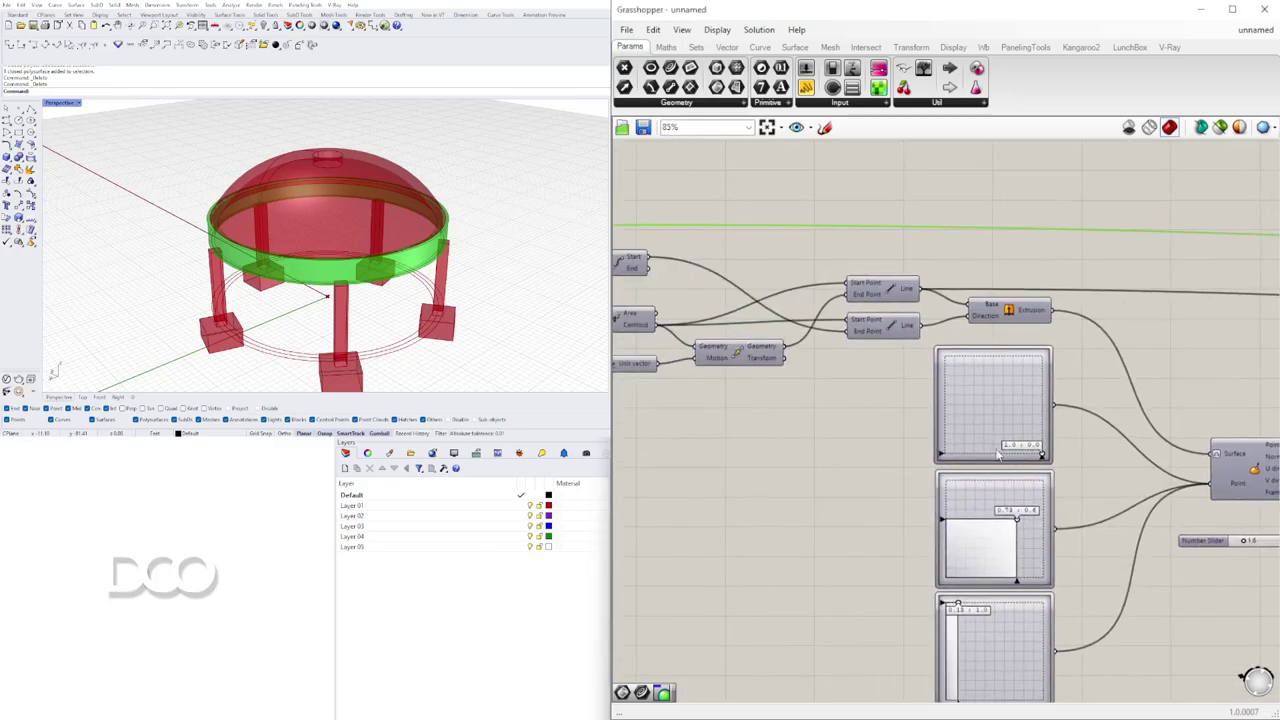
# - Raise the dome height number slider's maximum to 20 and set its value to 20.00
pyautogui.moveTo(826, 384); pyautogui.dragTo(1146, 439, button='right')
pyautogui.scroll(3, 851, 413)
pyautogui.doubleClick(851, 426)
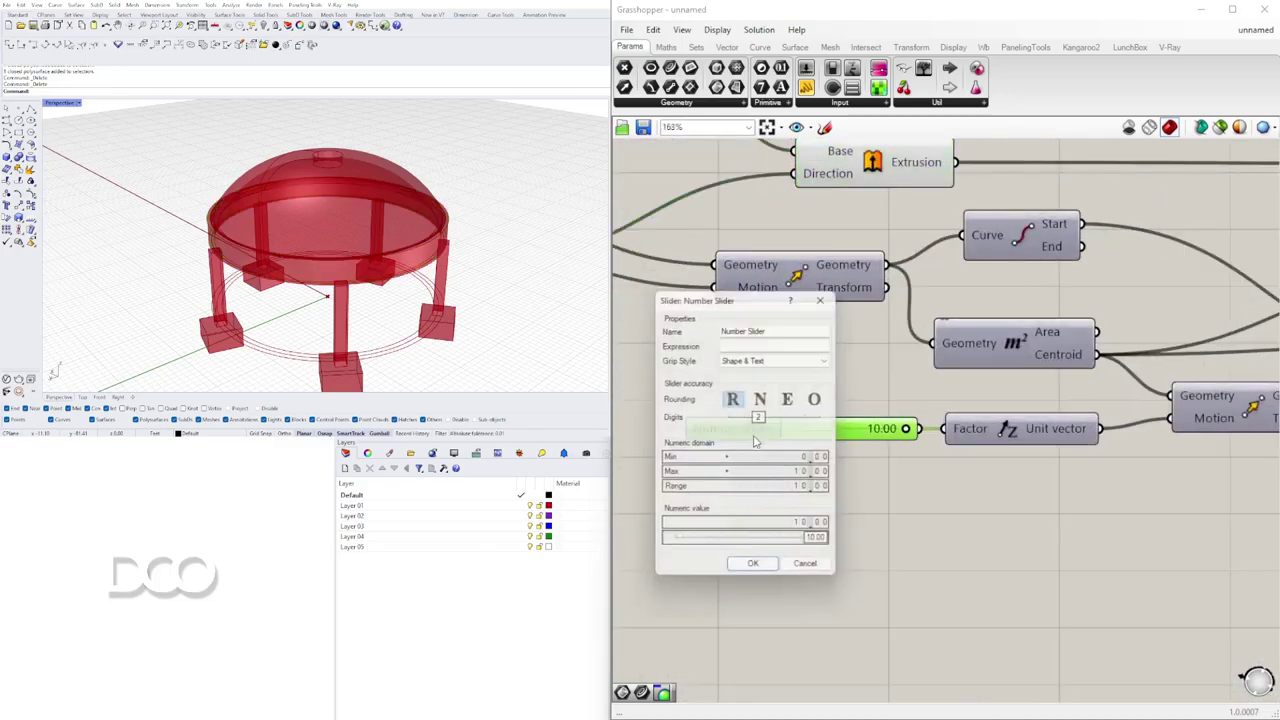
pyautogui.doubleClick(788, 473)
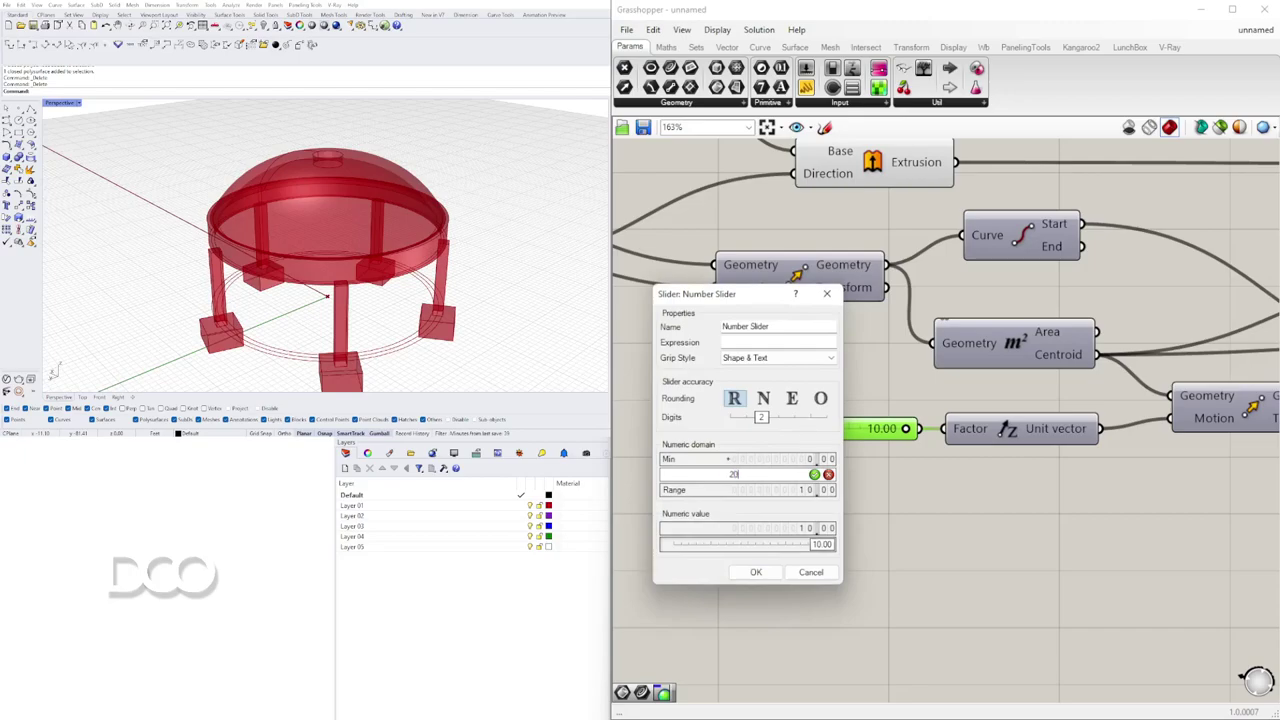
pyautogui.press('Return')
pyautogui.click(756, 572)
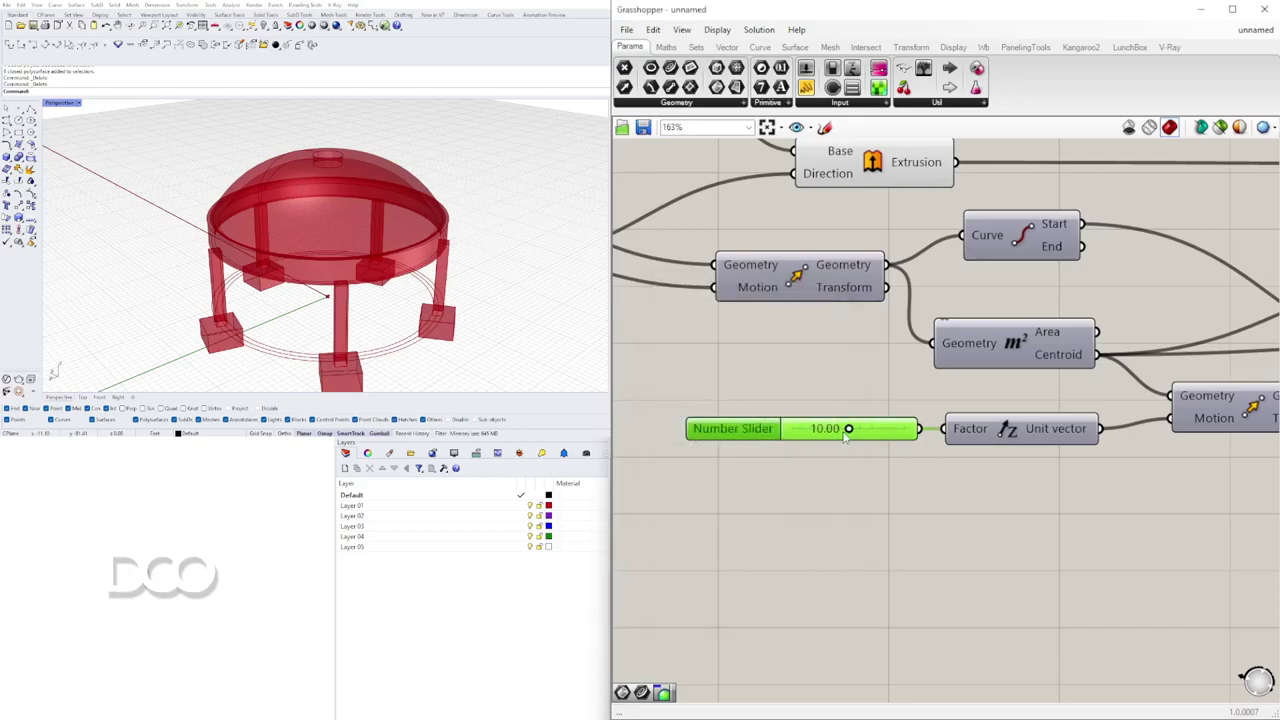
pyautogui.moveTo(851, 429); pyautogui.dragTo(905, 429)
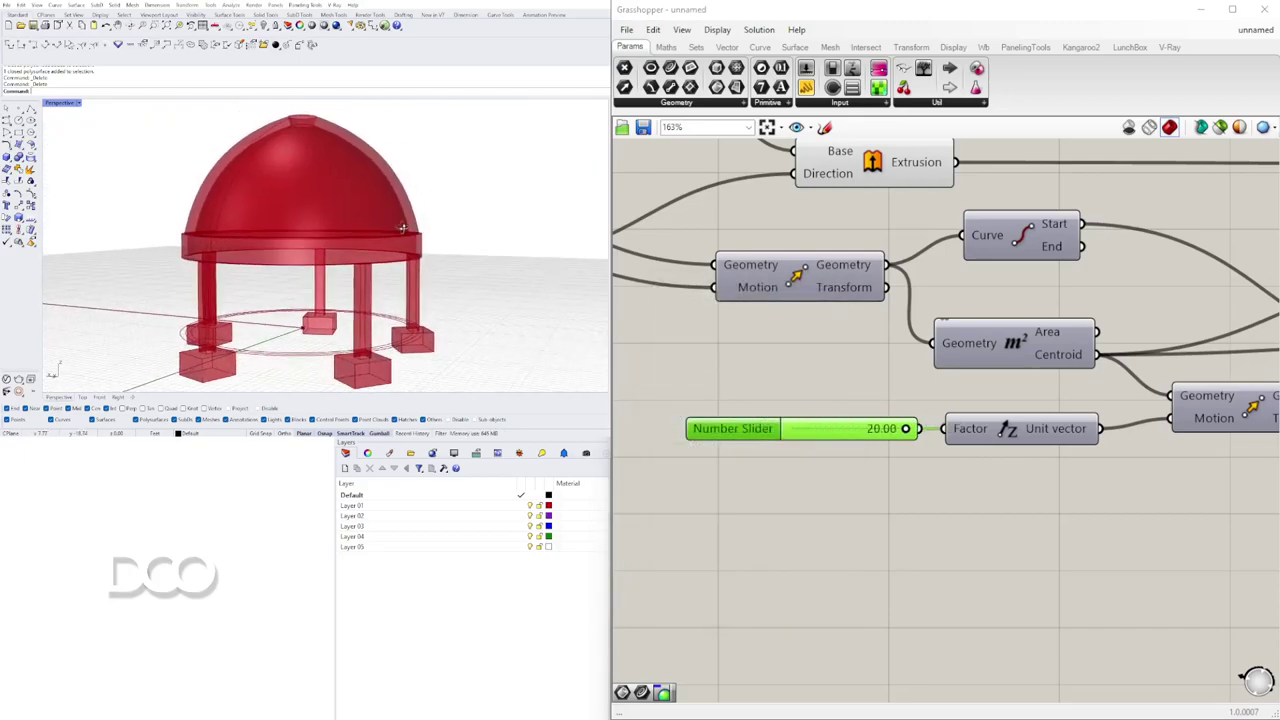
# - Reshape the dome profile with the third MD slider at 0.3 ; 1.0 and the second at 0.83 ; 0.62
pyautogui.scroll(-5, 1096, 464)
pyautogui.moveTo(1096, 464); pyautogui.dragTo(723, 374, button='right')
pyautogui.scroll(4, 997, 450)
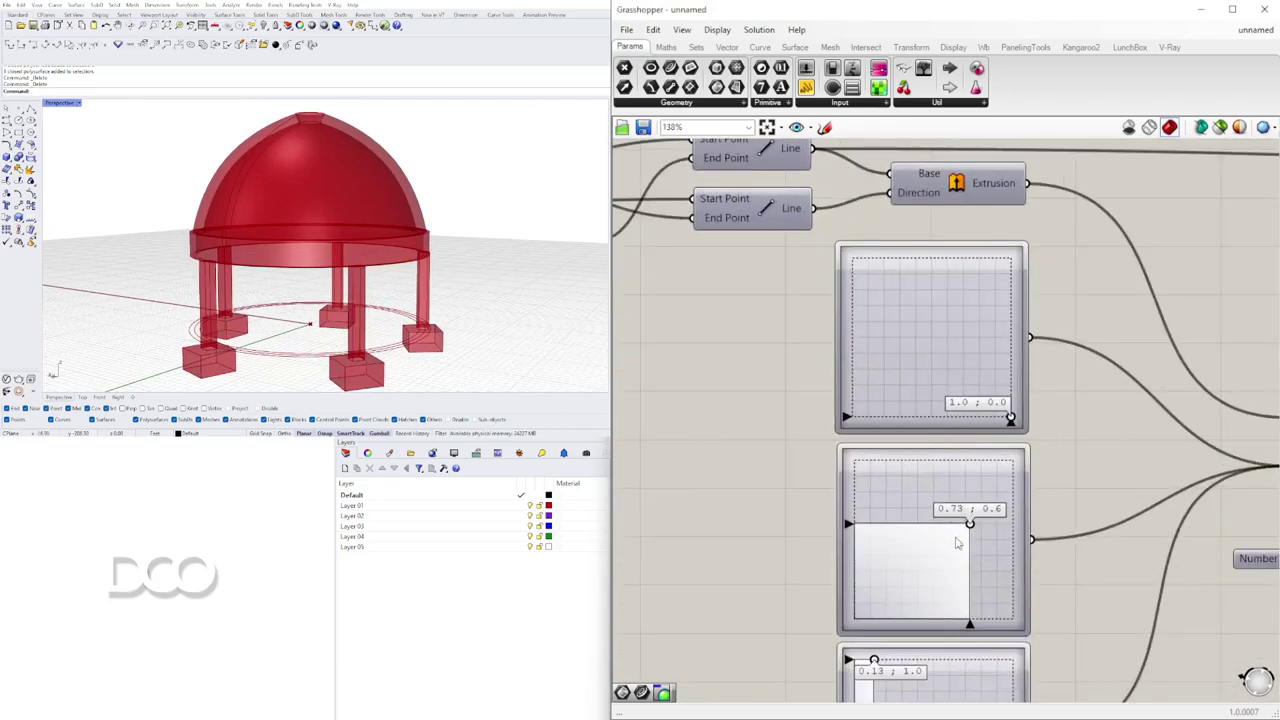
pyautogui.moveTo(855, 642); pyautogui.dragTo(899, 553, button='right')
pyautogui.moveTo(917, 578); pyautogui.dragTo(946, 576)
pyautogui.moveTo(1014, 437); pyautogui.dragTo(1029, 432)
pyautogui.moveTo(393, 176)
pyautogui.mouseDown(button='right')
pyautogui.moveTo(402, 245)
pyautogui.moveTo(413, 171)
pyautogui.mouseUp(button='right')
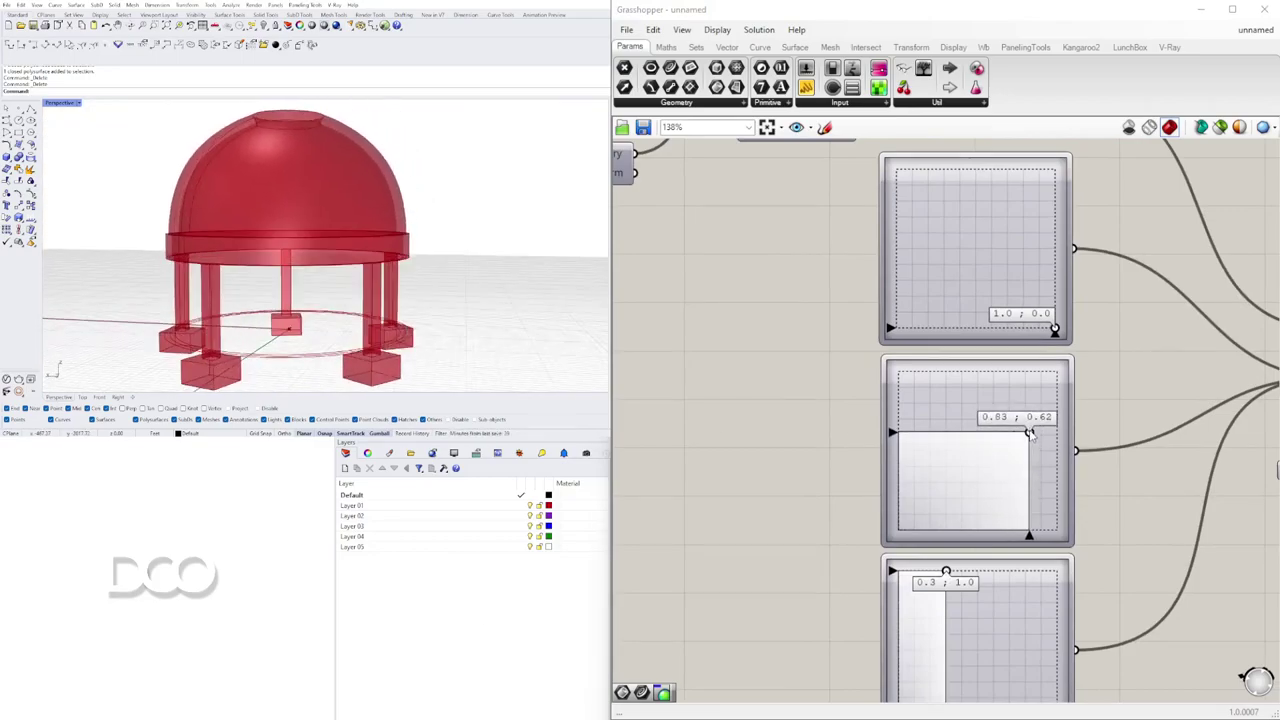
# - Set the second MD slider to 0.72 ; 0.62 and the third to 0.25 ; 1.0, undoing a trial change to the first
pyautogui.moveTo(1030, 433)
pyautogui.mouseDown()
pyautogui.moveTo(1054, 432)
pyautogui.moveTo(1012, 431)
pyautogui.mouseUp()
pyautogui.moveTo(1055, 332); pyautogui.dragTo(1054, 287)
pyautogui.hotkey('ctrl', 'z')
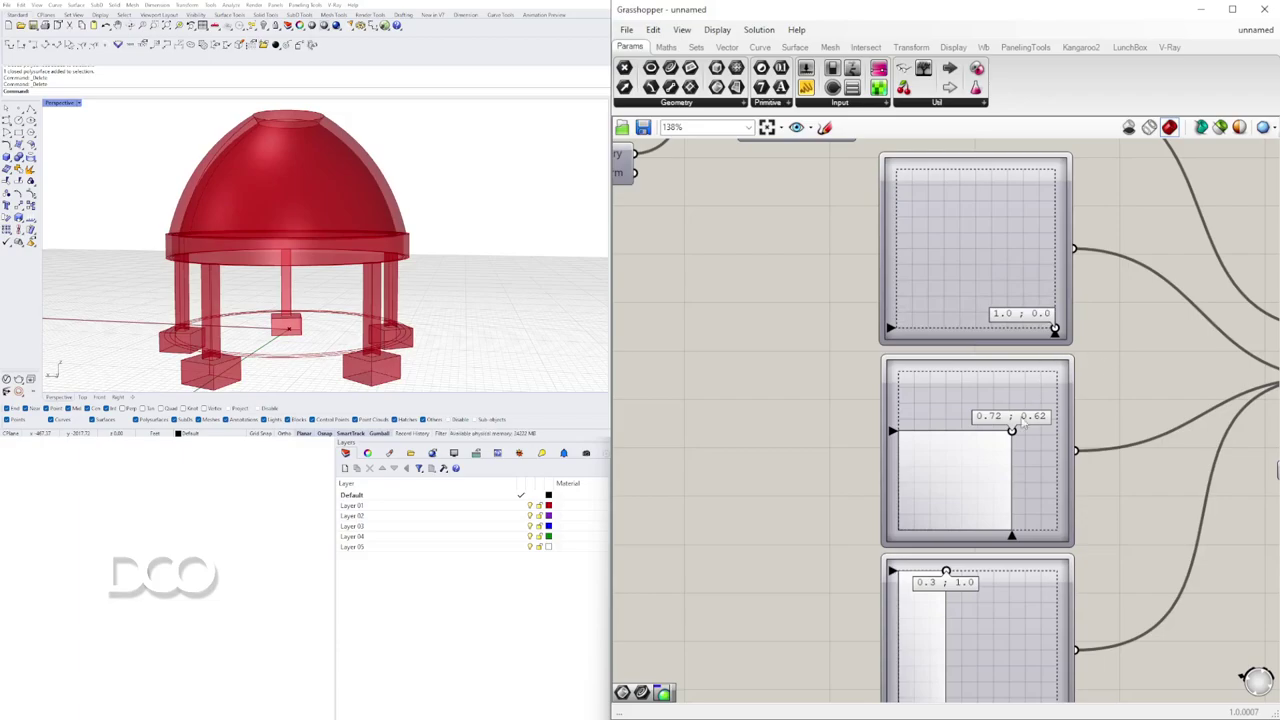
pyautogui.moveTo(949, 580)
pyautogui.mouseDown()
pyautogui.moveTo(908, 574)
pyautogui.moveTo(939, 574)
pyautogui.mouseUp()
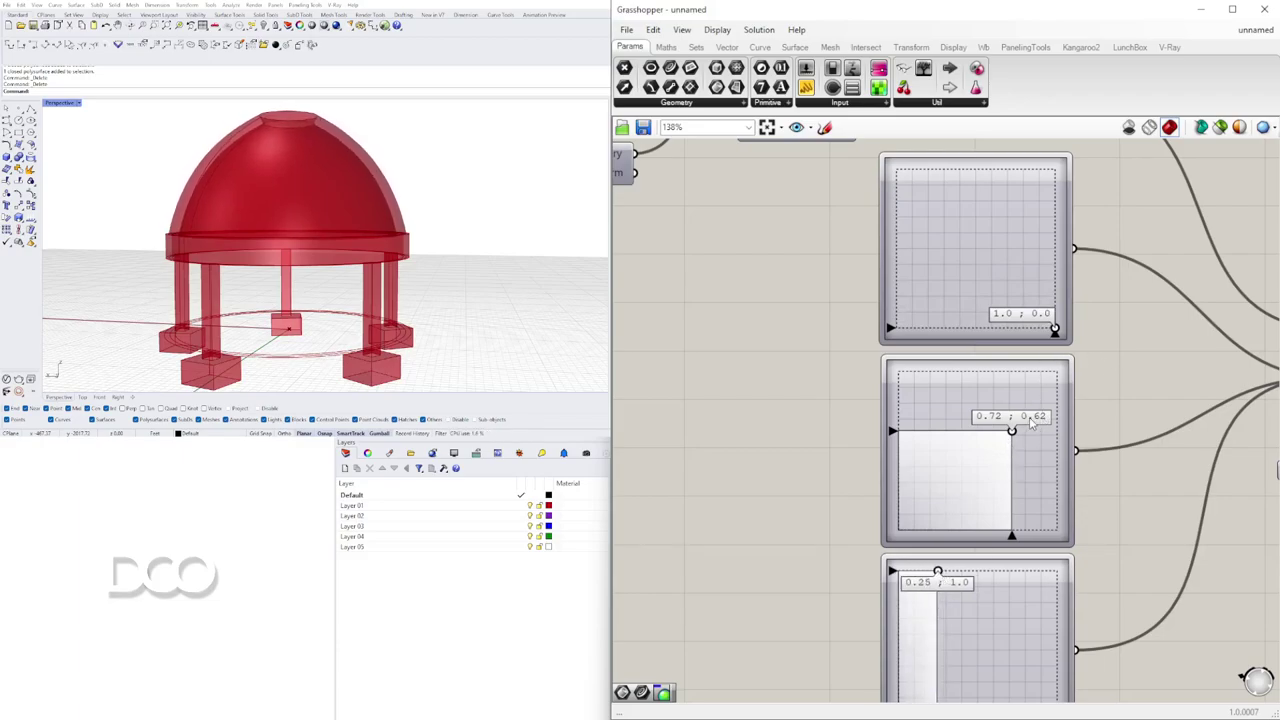
# - Refine the dome profile by setting the third MD slider to 0.26 ; 0.85 and the second to 0.73 ; 0.51
pyautogui.scroll(-3, 1017, 380)
pyautogui.moveTo(948, 500); pyautogui.dragTo(998, 395, button='right')
pyautogui.scroll(3, 998, 394)
pyautogui.moveTo(1026, 393); pyautogui.dragTo(1028, 418)
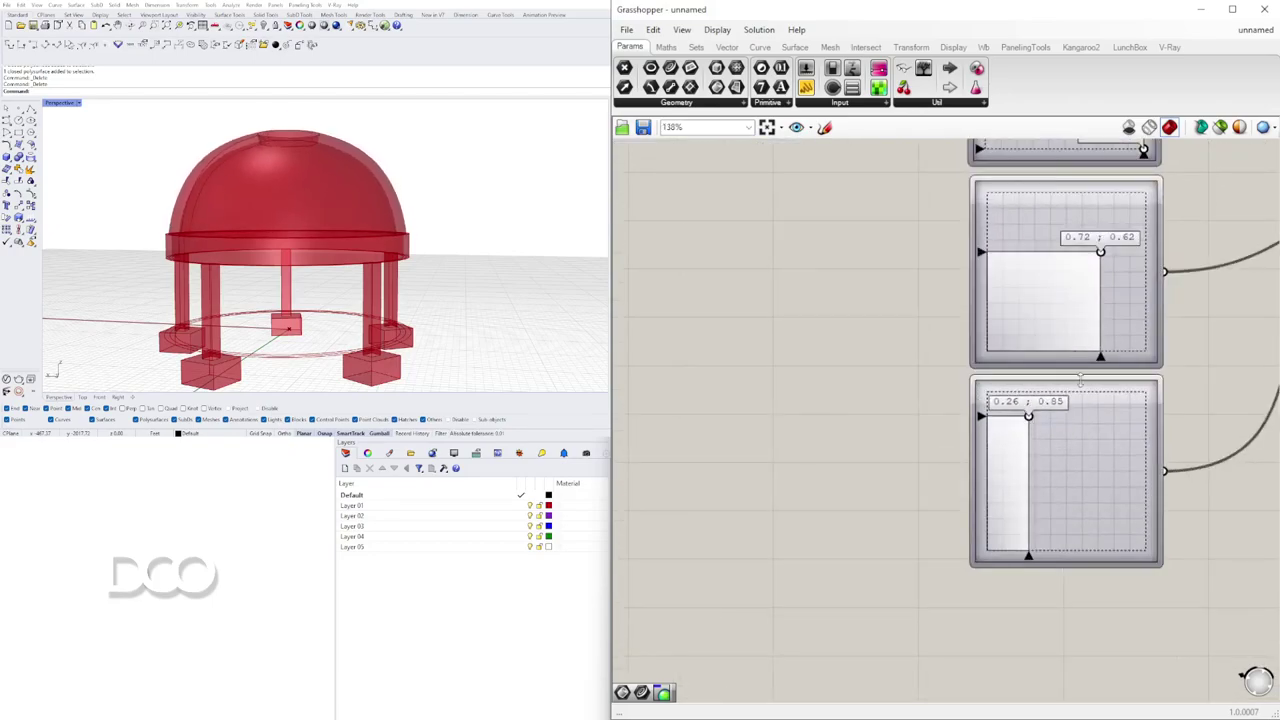
pyautogui.moveTo(1102, 252); pyautogui.dragTo(1102, 269)
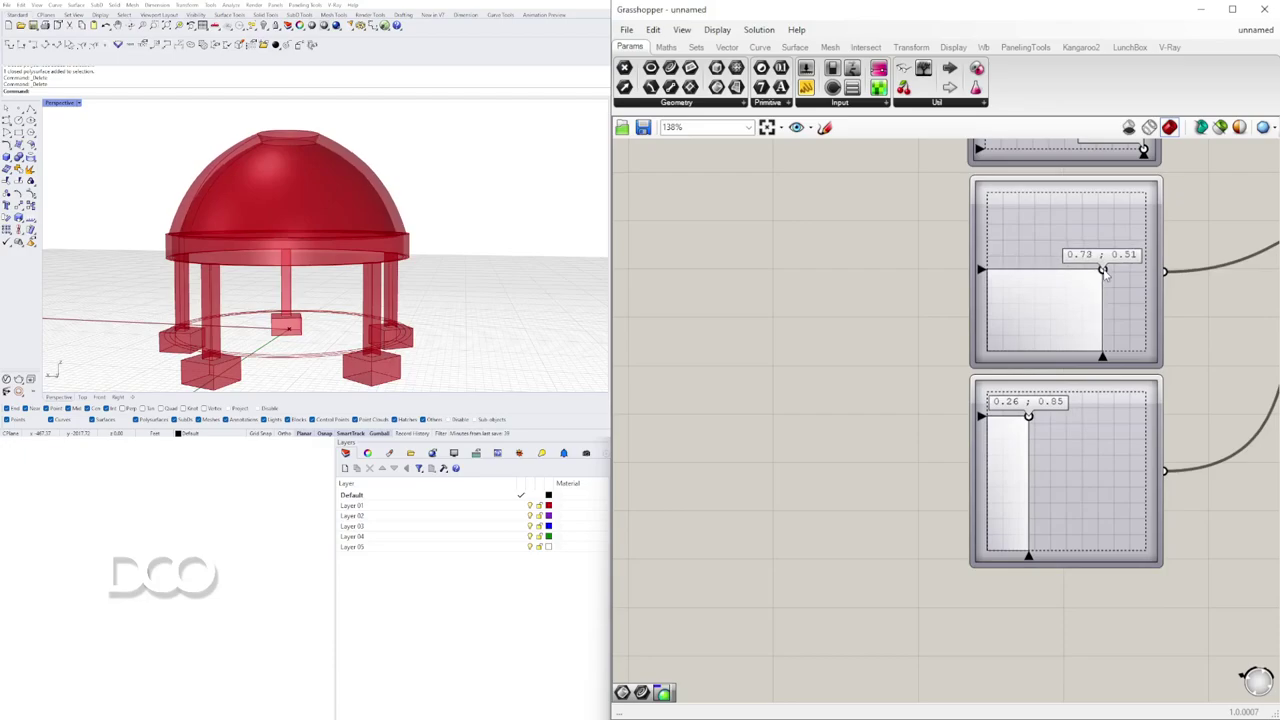
# - Review the reshaped domed structure together with the complete component definition
pyautogui.scroll(-2, 449, 201)
pyautogui.scroll(-8, 895, 321)
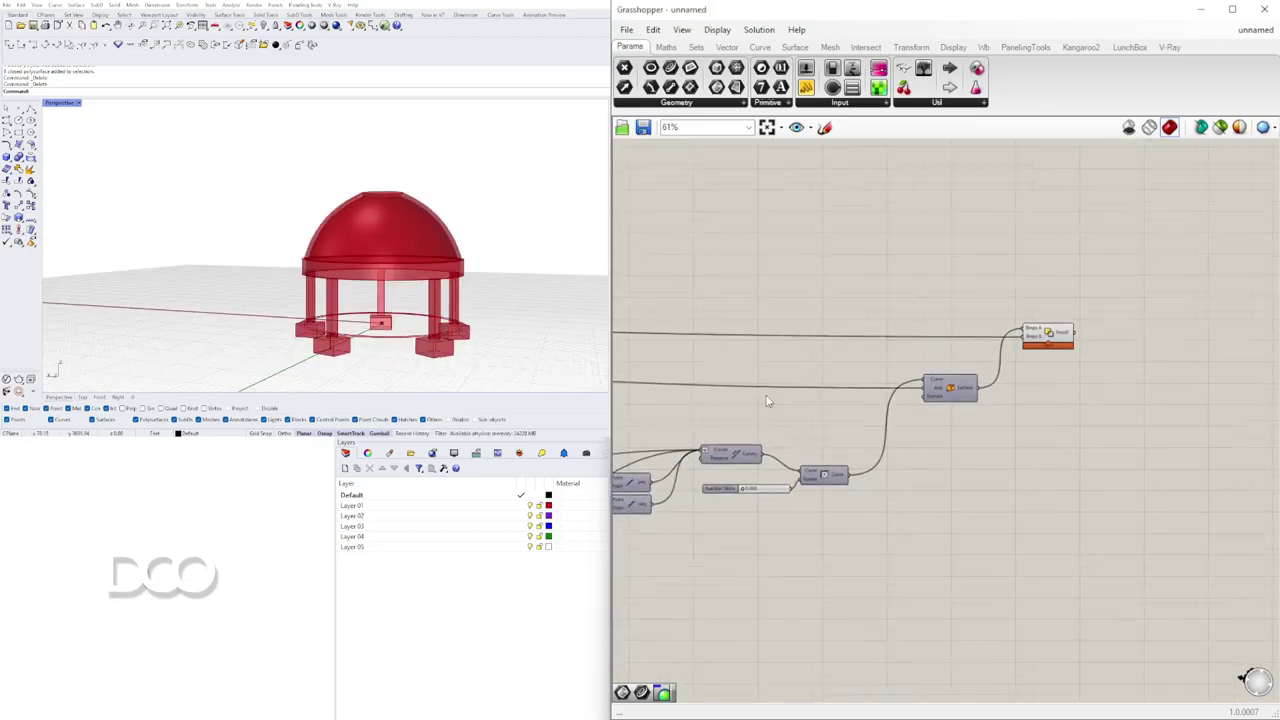
pyautogui.scroll(-2, 1030, 380)
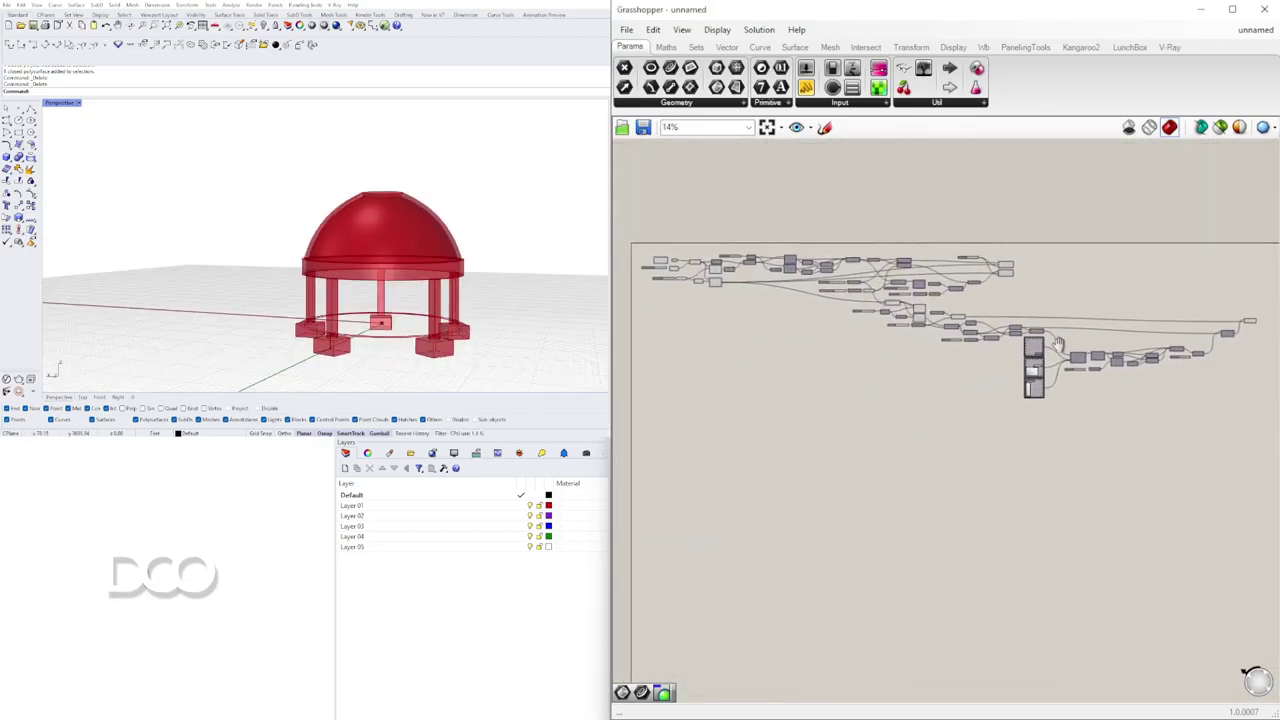
pyautogui.click(459, 377)
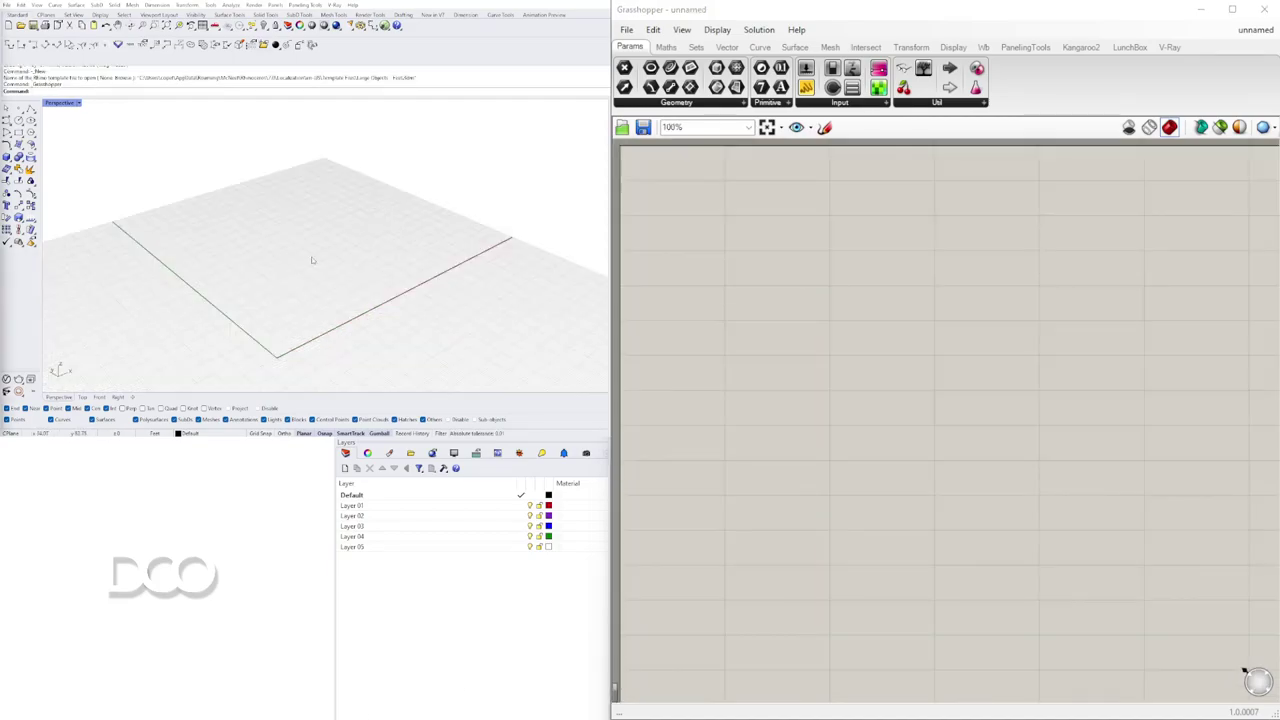
# - Add a Construct Point component to the empty canvas
pyautogui.moveTo(314, 263); pyautogui.dragTo(470, 207, button='right')
pyautogui.doubleClick(757, 252)
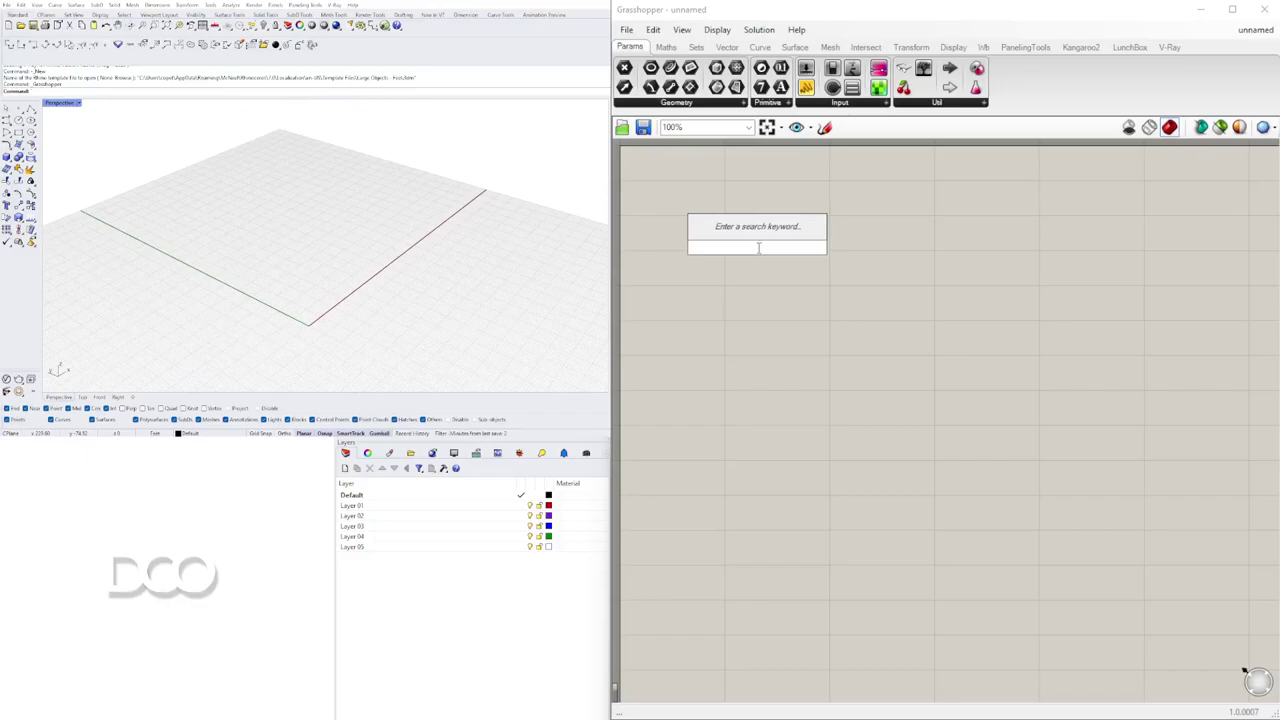
pyautogui.write('CON')
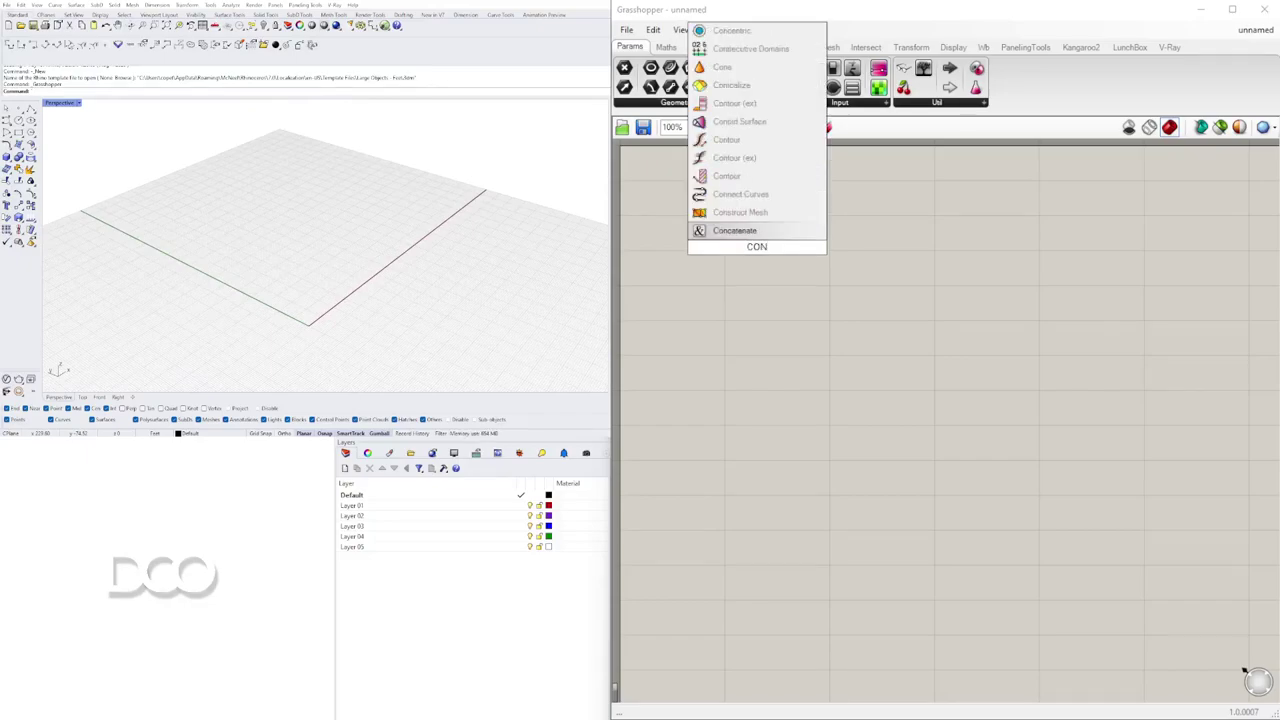
pyautogui.write('STRU')
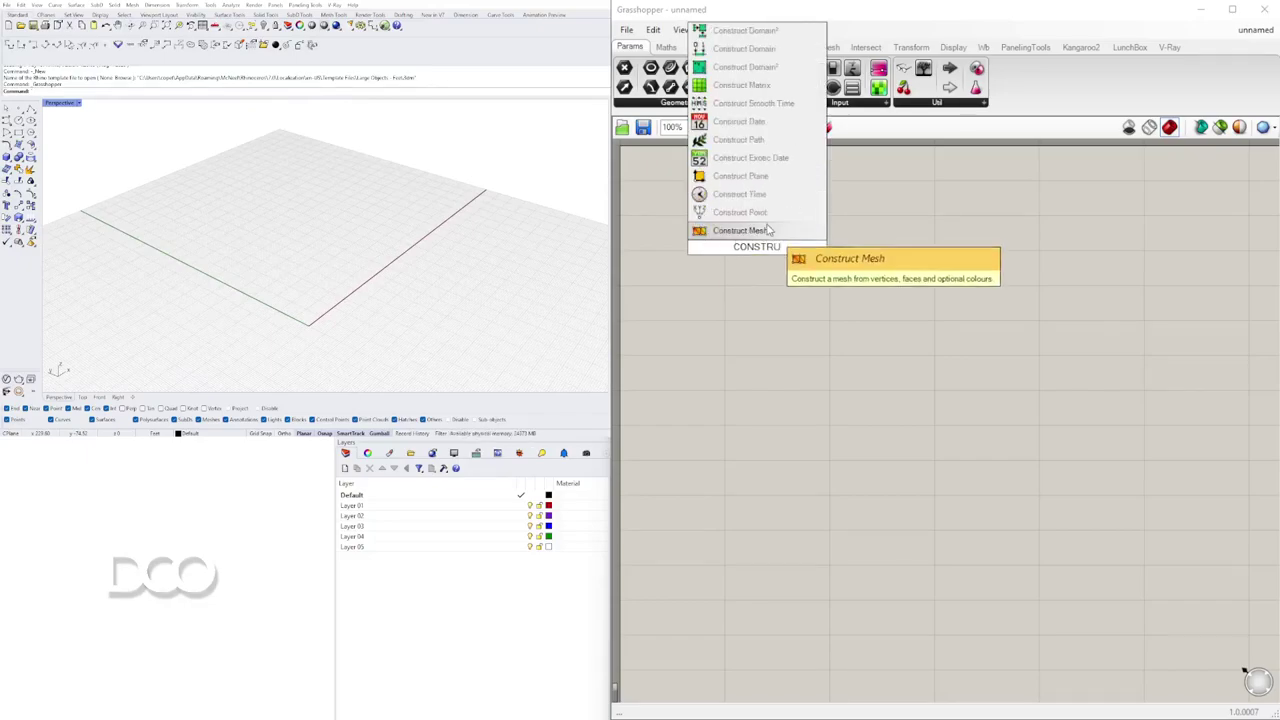
pyautogui.click(776, 213)
pyautogui.click(786, 238)
# - Add a Point parameter beside Construct Point, connect the constructed point to it, and line the two up
pyautogui.click(886, 252)
pyautogui.doubleClick(885, 257)
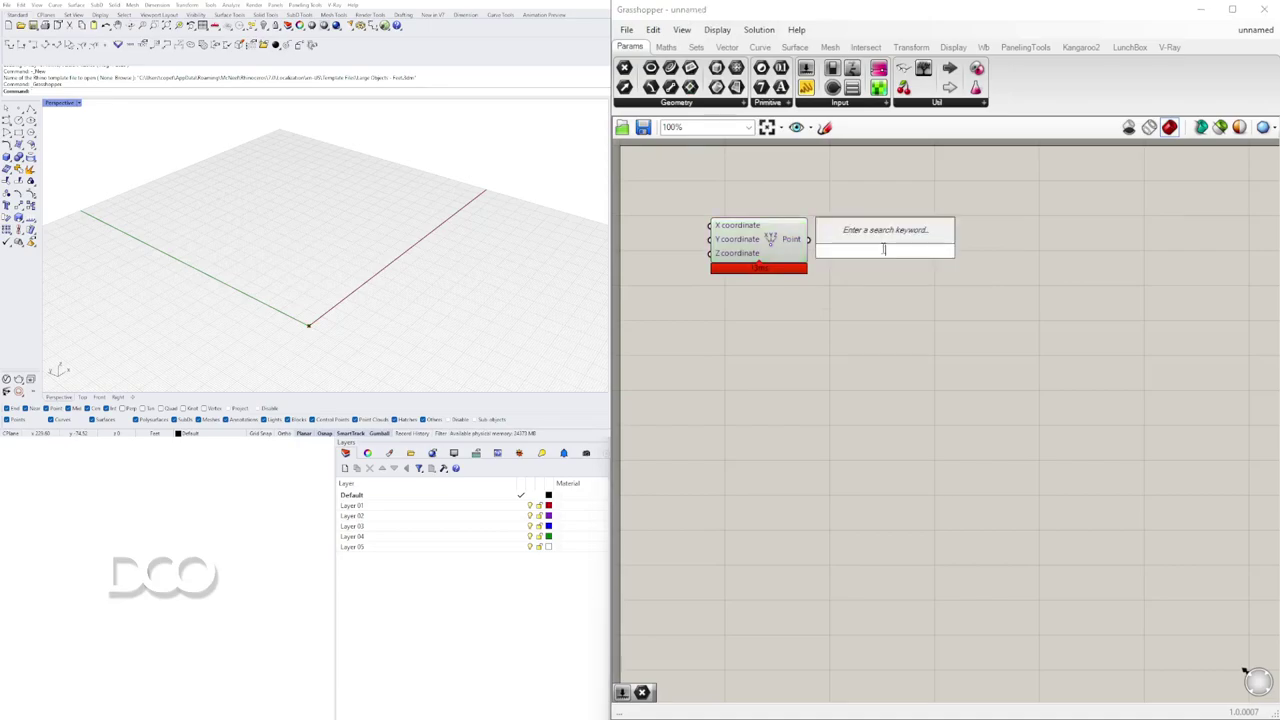
pyautogui.write('POINT')
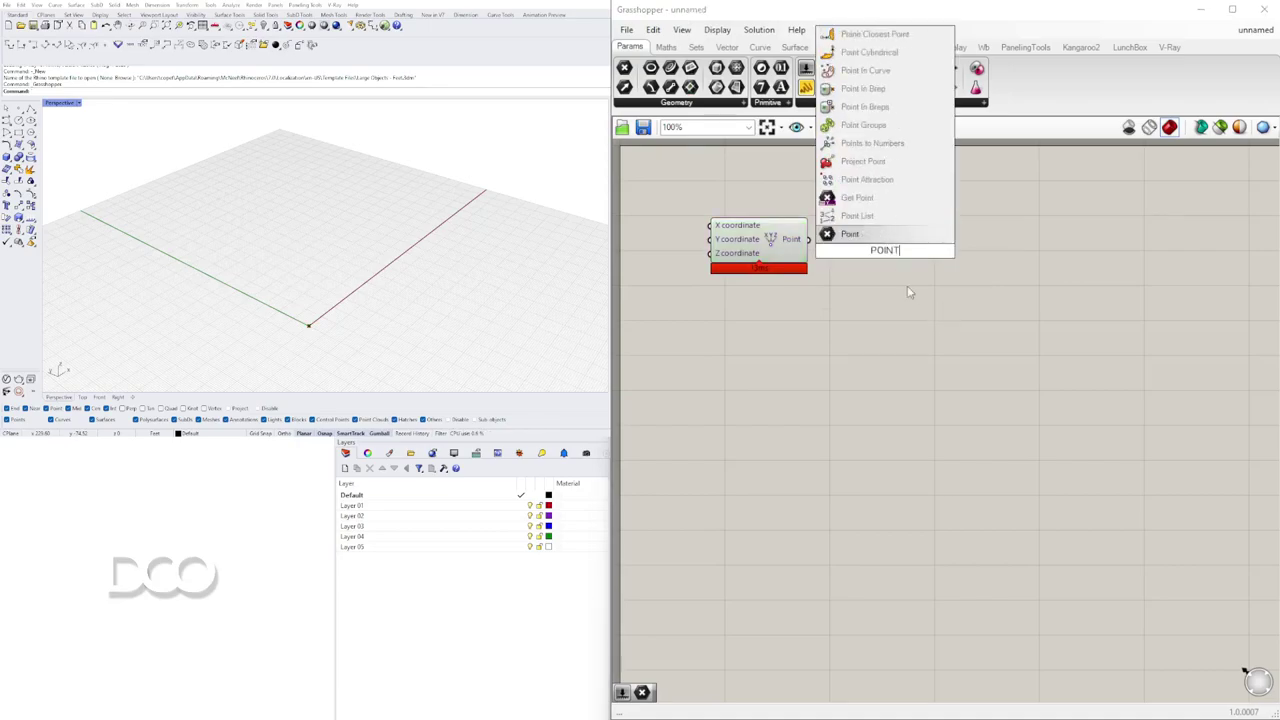
pyautogui.click(852, 236)
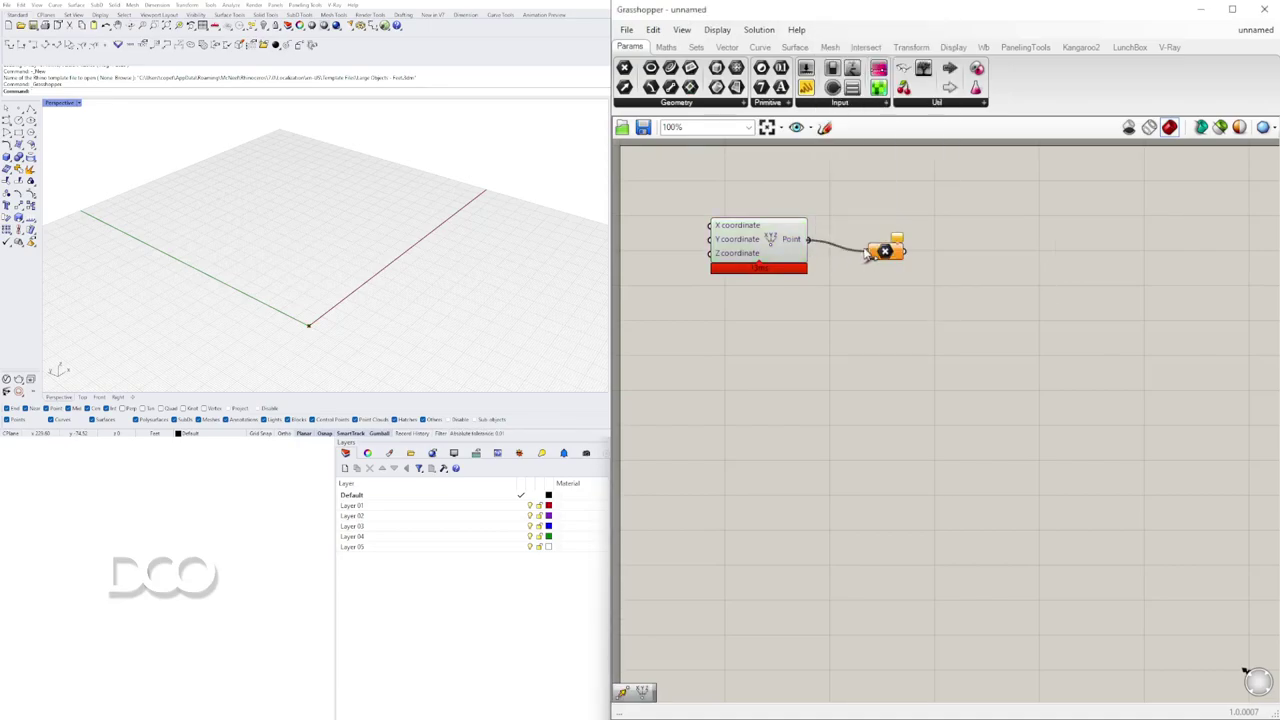
pyautogui.moveTo(485, 250); pyautogui.dragTo(443, 260, button='right')
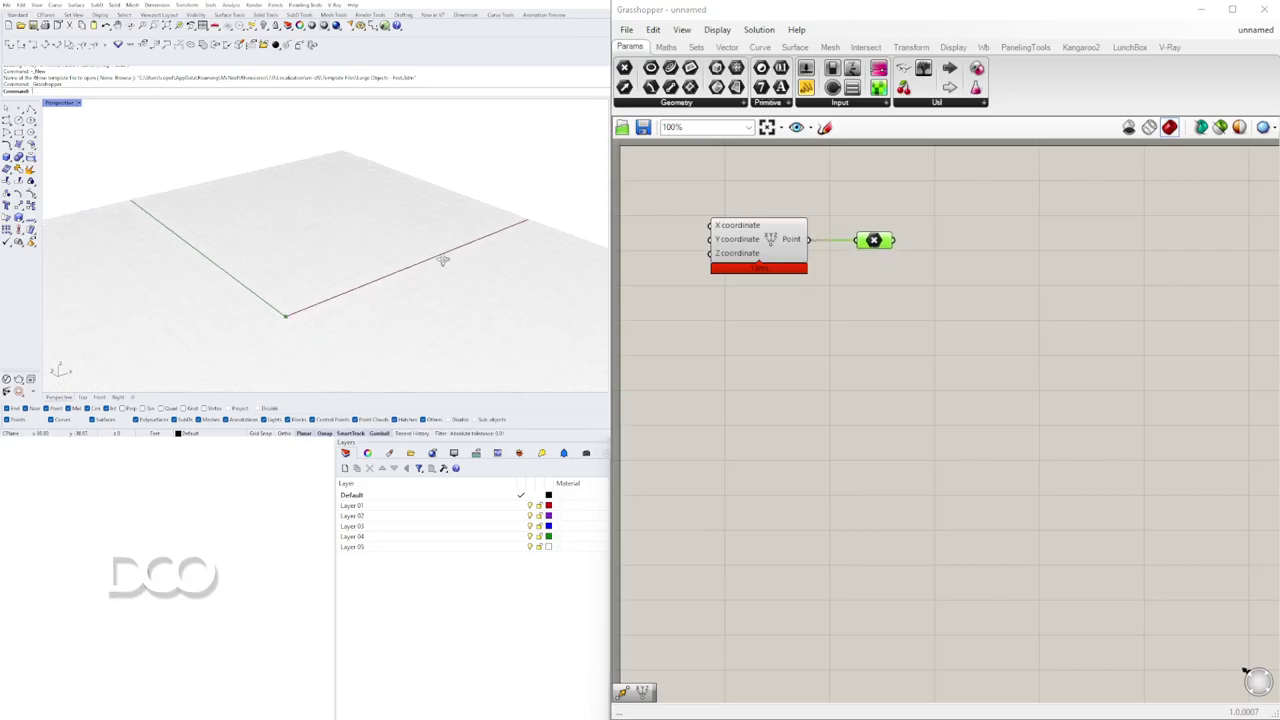
pyautogui.moveTo(337, 268)
pyautogui.keyDown('shift'); pyautogui.mouseDown(button='right')
pyautogui.moveTo(372, 222)
pyautogui.moveTo(436, 250)
pyautogui.moveTo(348, 279)
pyautogui.mouseUp(button='right'); pyautogui.keyUp('shift')
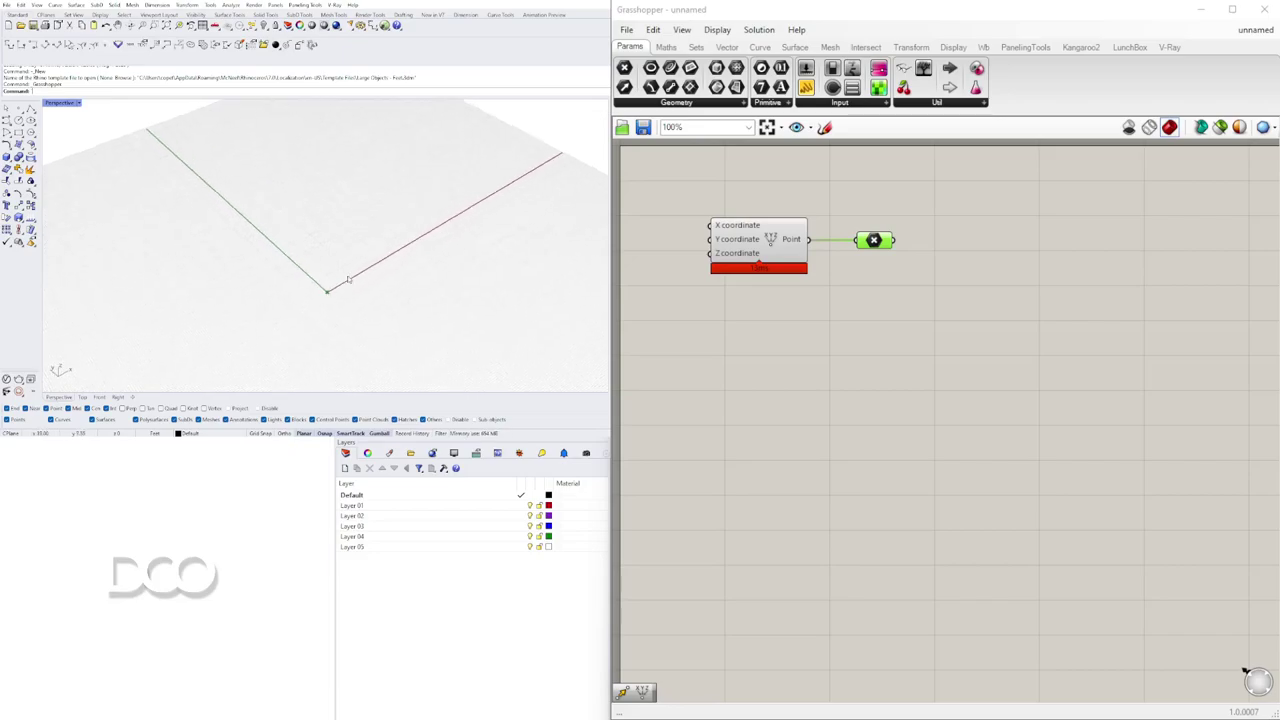
# - Add a Circle component and connect the Point parameter to its Plane input
pyautogui.doubleClick(962, 291)
pyautogui.write('cir')
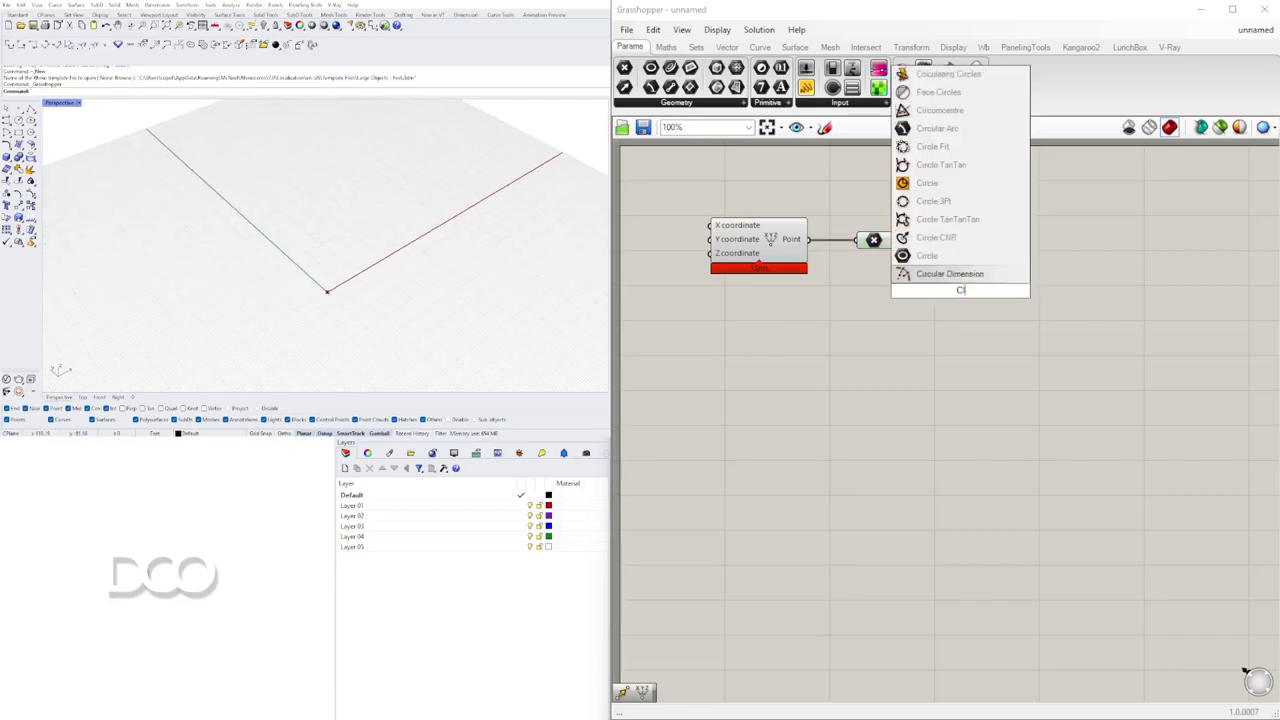
pyautogui.click(935, 274)
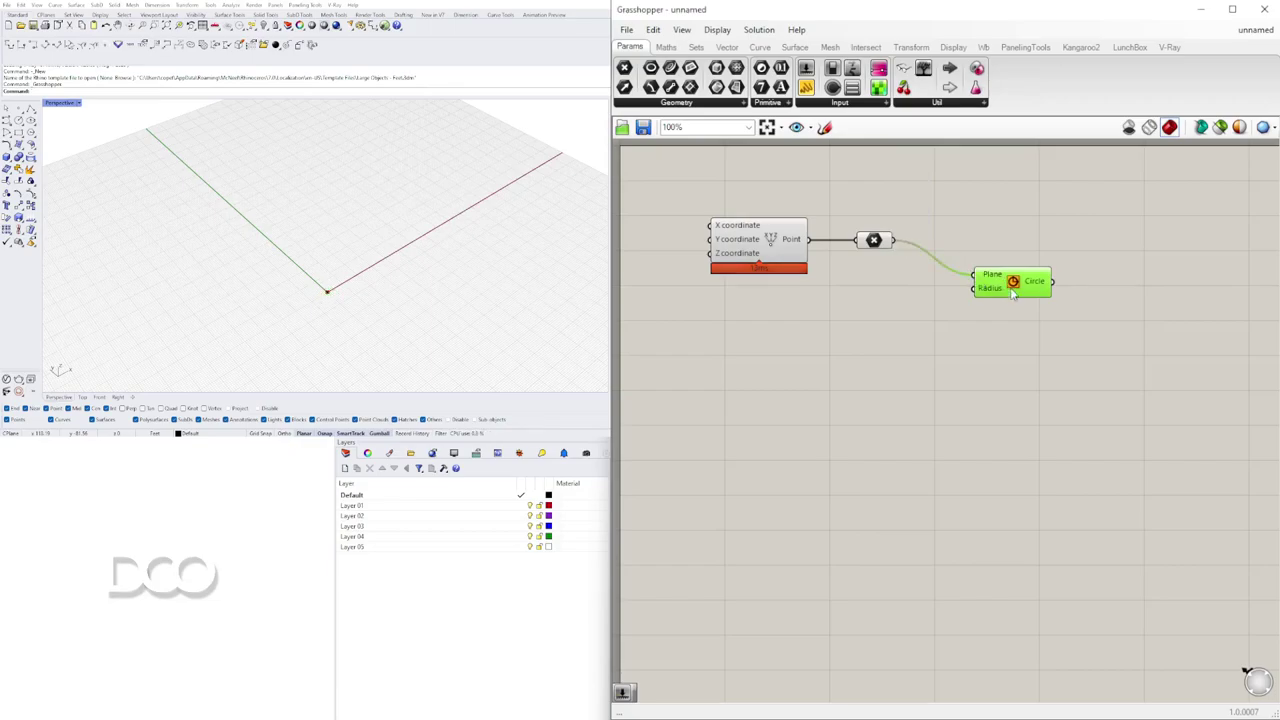
pyautogui.moveTo(1012, 289); pyautogui.dragTo(1017, 309)
# - Add a number slider with the value 50 and place it below the Construct Point component
pyautogui.doubleClick(865, 351)
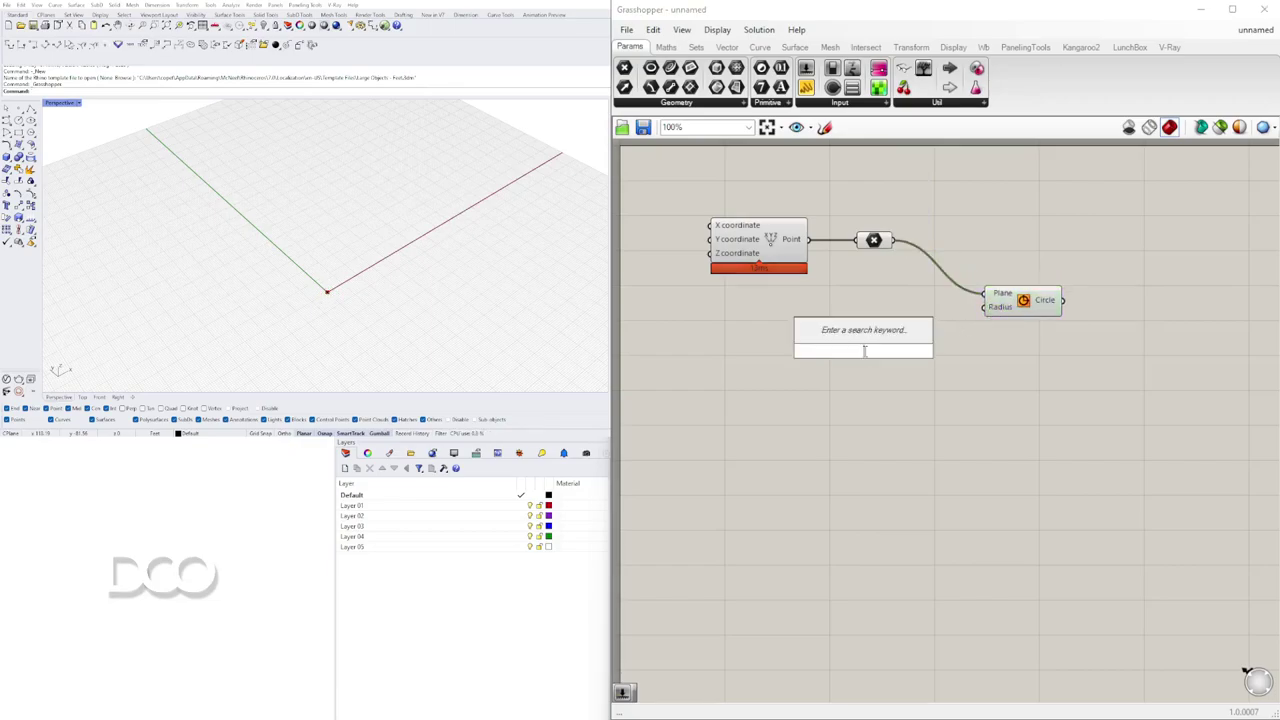
pyautogui.write('50')
pyautogui.press('Return')
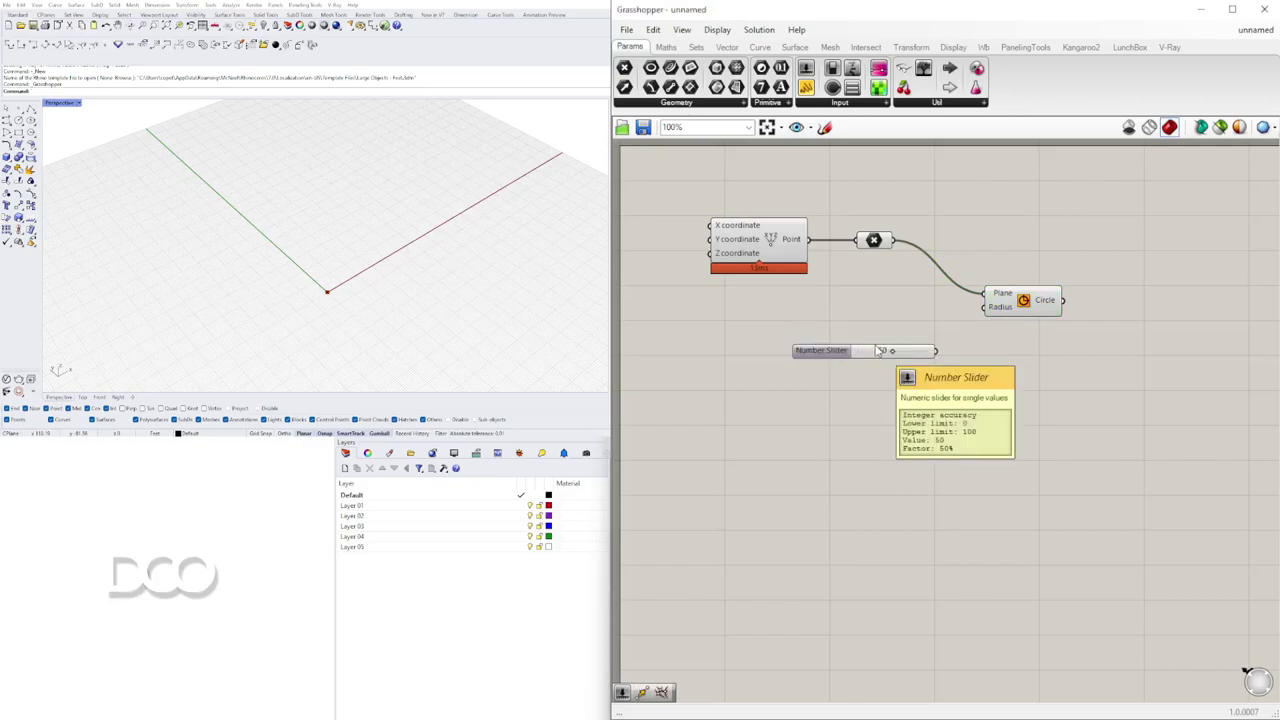
pyautogui.scroll(1, 818, 360)
pyautogui.moveTo(826, 358); pyautogui.dragTo(733, 340)
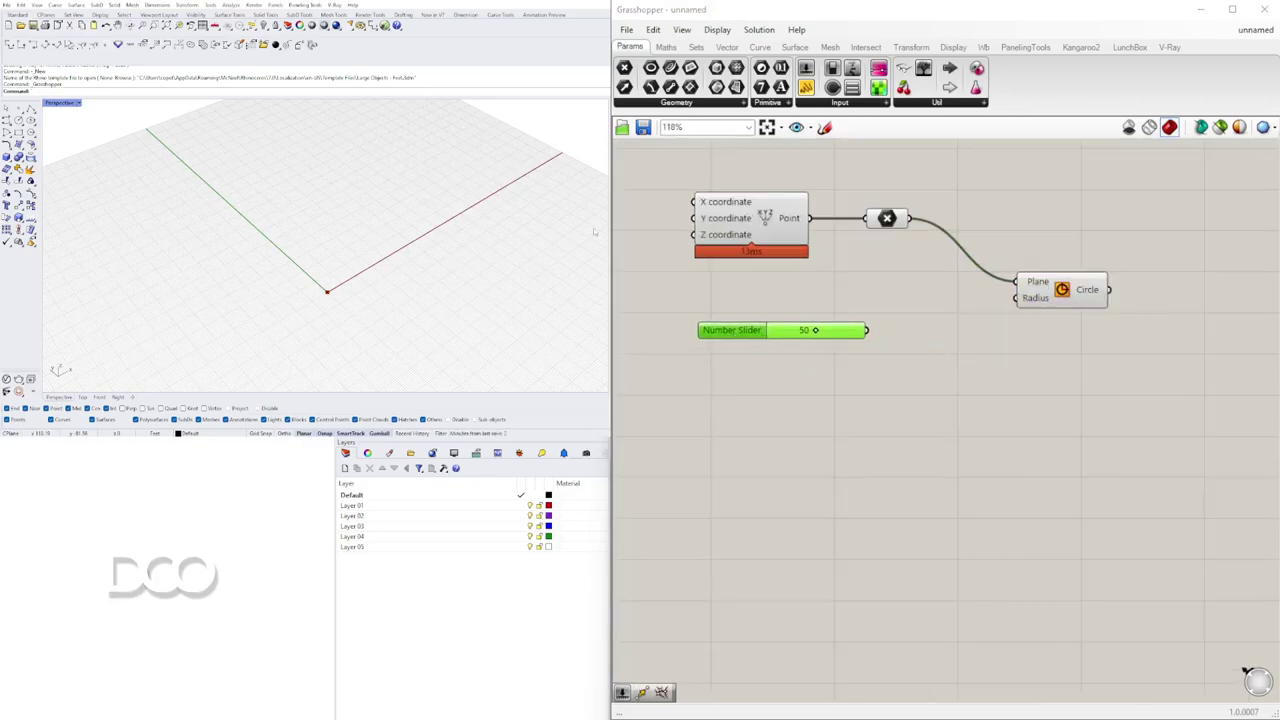
pyautogui.scroll(-2, 383, 277)
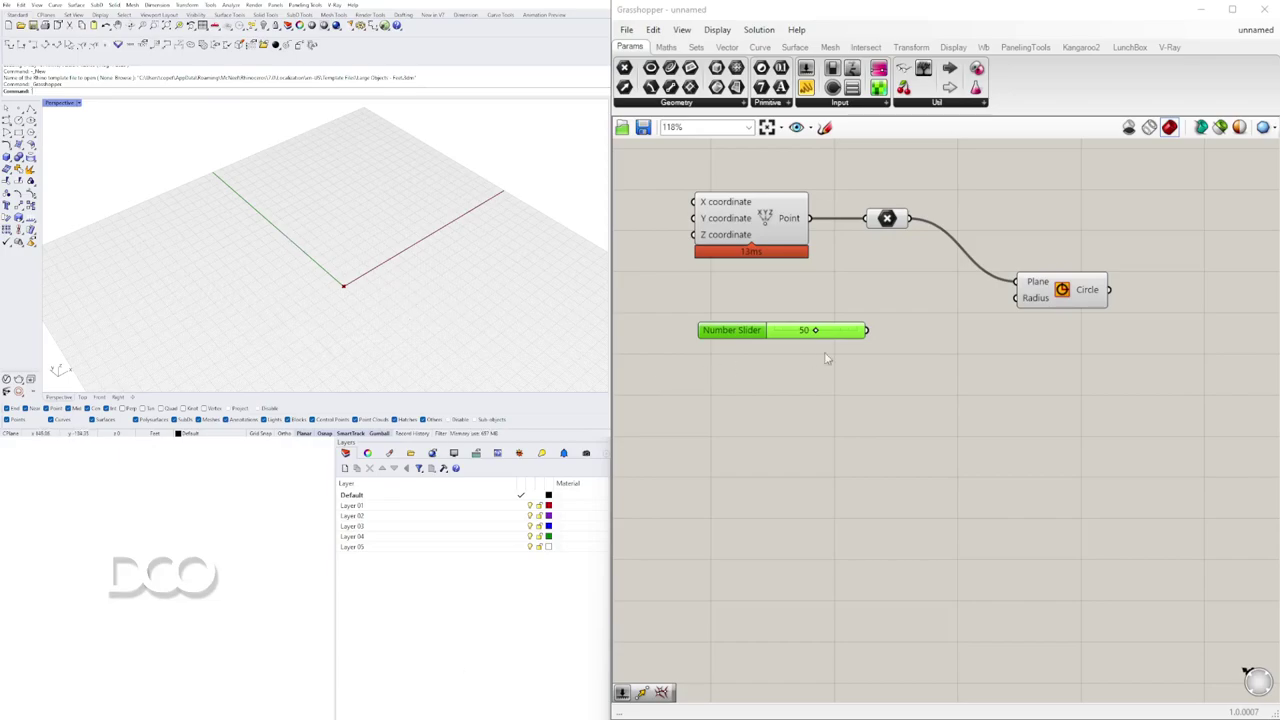
# - Add a Division component that divides the slider value by 2 and feed its result into the circle's Radius
pyautogui.doubleClick(906, 338)
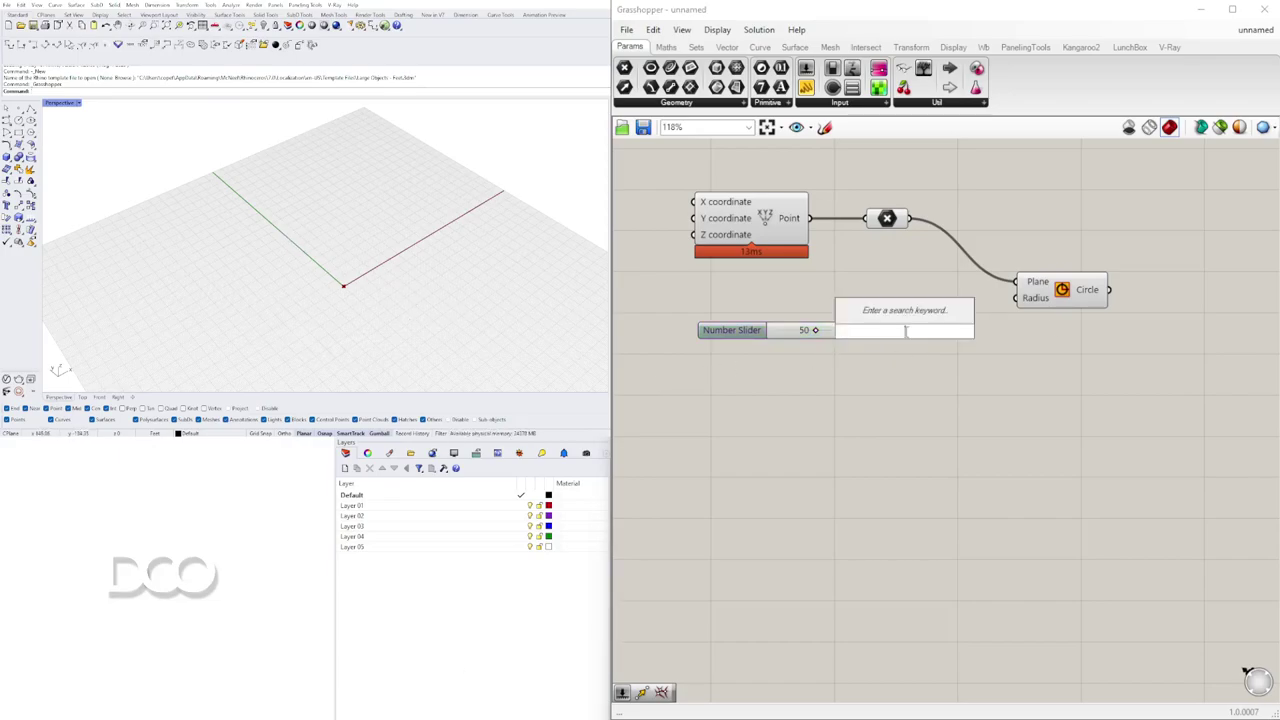
pyautogui.write('/2')
pyautogui.press('Return')
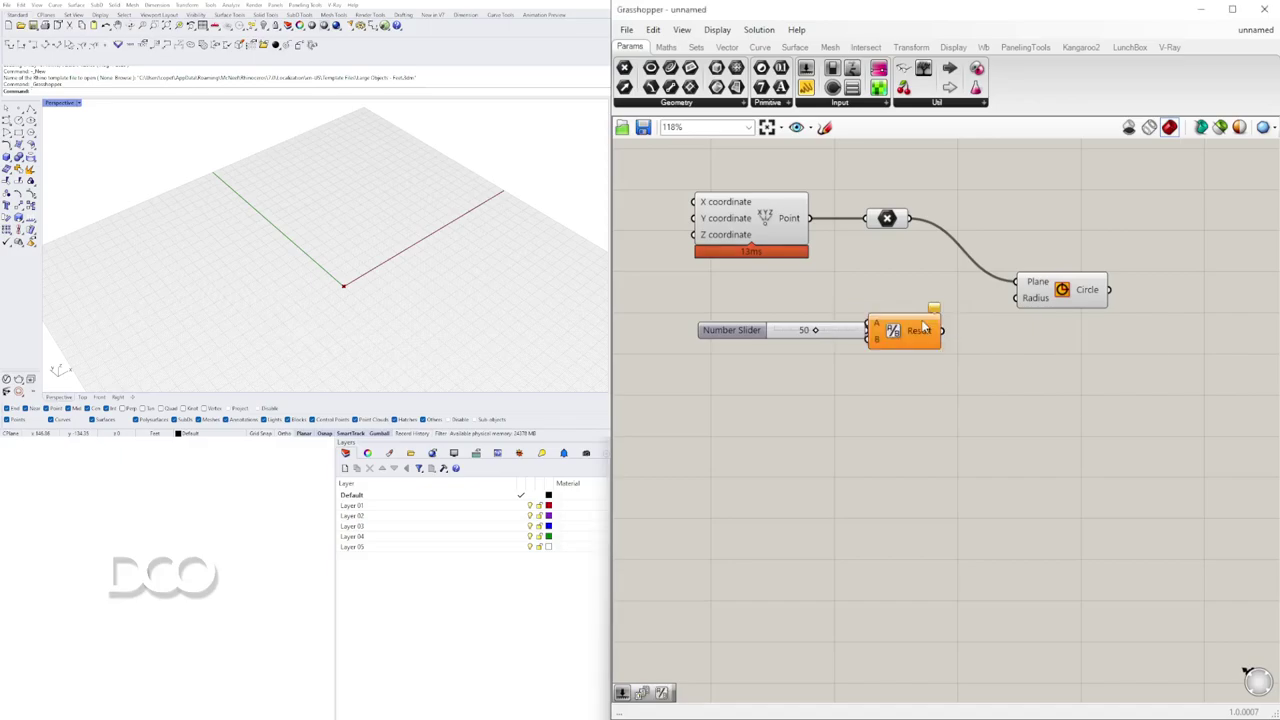
pyautogui.scroll(2, 884, 232)
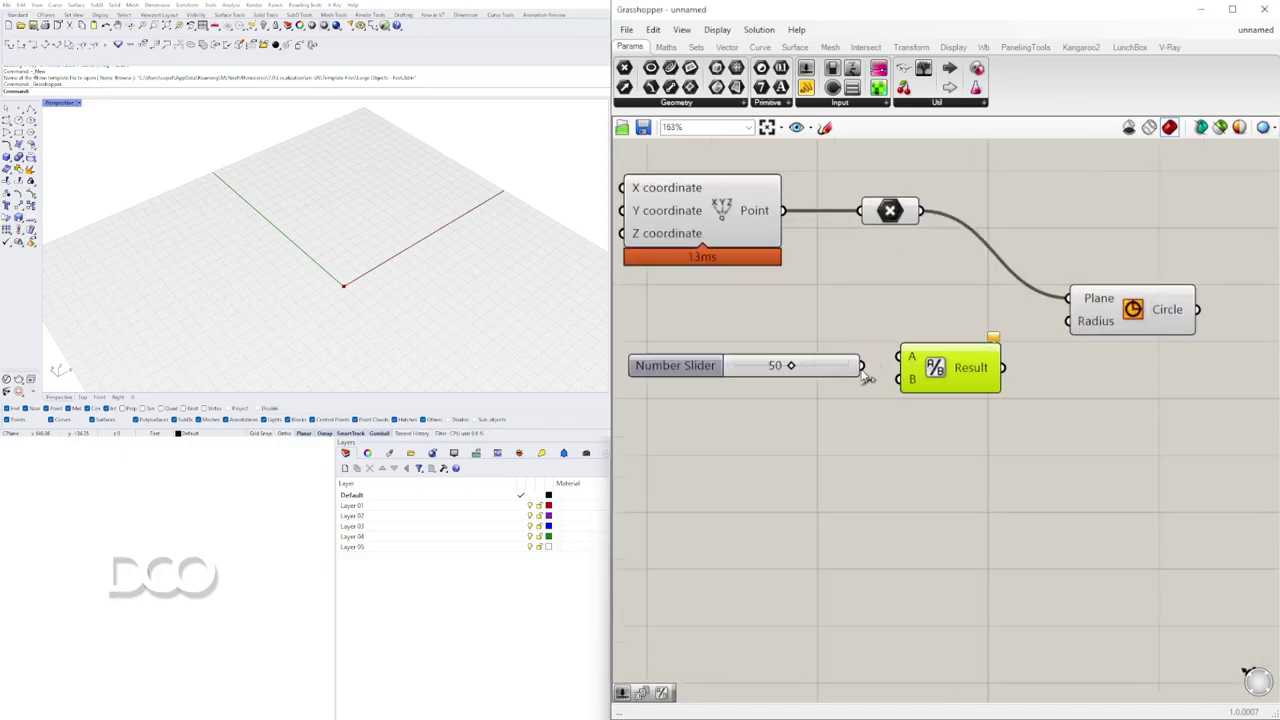
pyautogui.moveTo(904, 360); pyautogui.dragTo(906, 362)
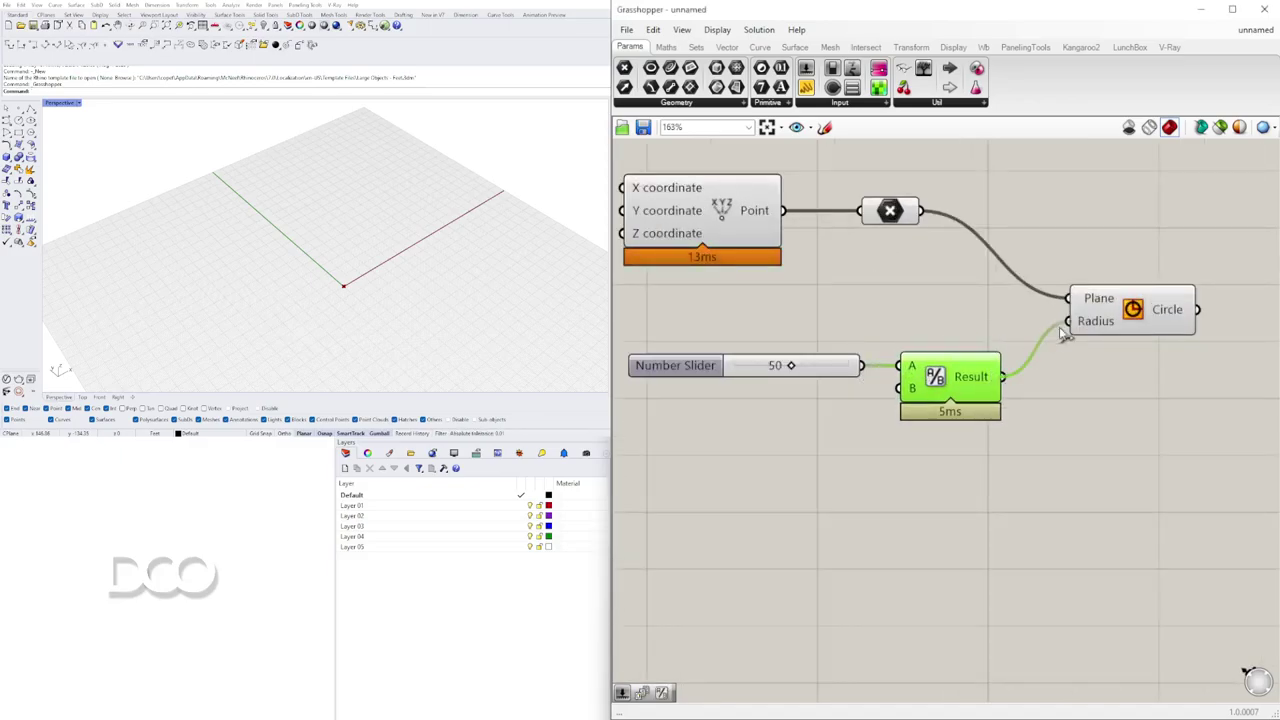
# - Arrange the point components, the slider with its Division component, and the Circle component into a compact layout
pyautogui.moveTo(1009, 297); pyautogui.dragTo(760, 154)
pyautogui.moveTo(752, 190); pyautogui.dragTo(861, 233)
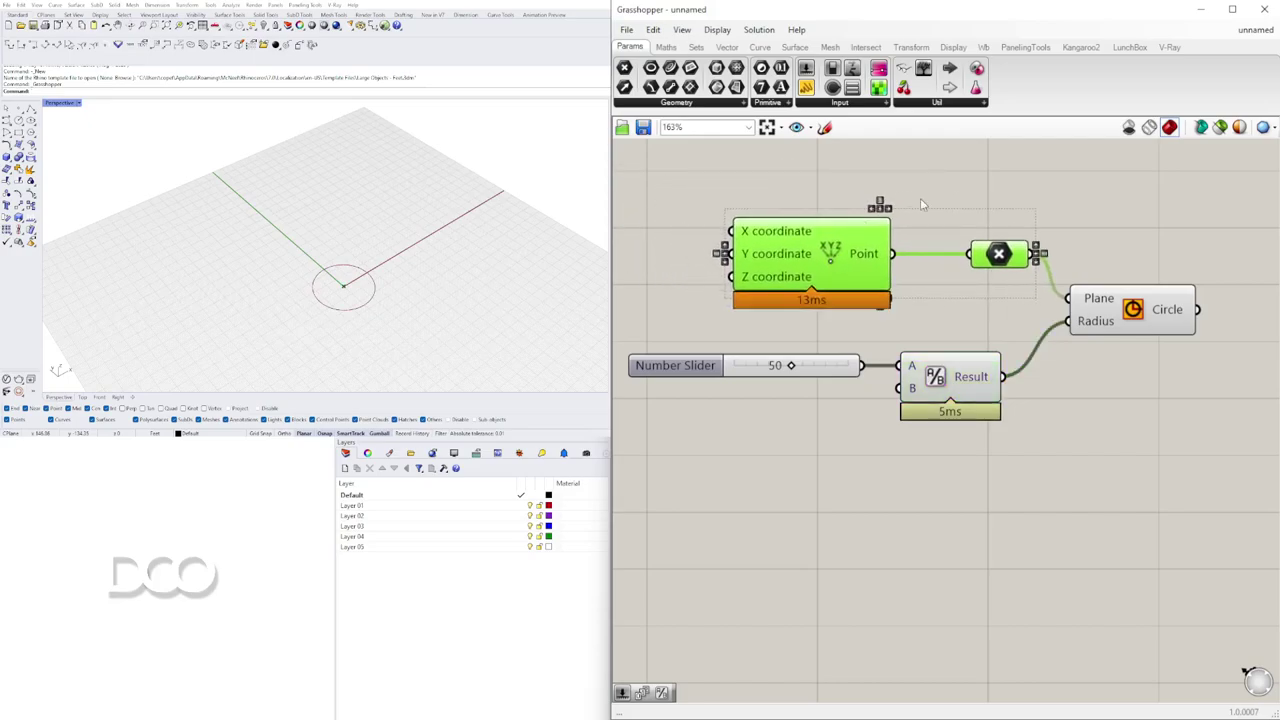
pyautogui.click(1000, 213)
pyautogui.moveTo(1012, 258); pyautogui.dragTo(977, 262)
pyautogui.moveTo(1006, 472); pyautogui.dragTo(852, 366)
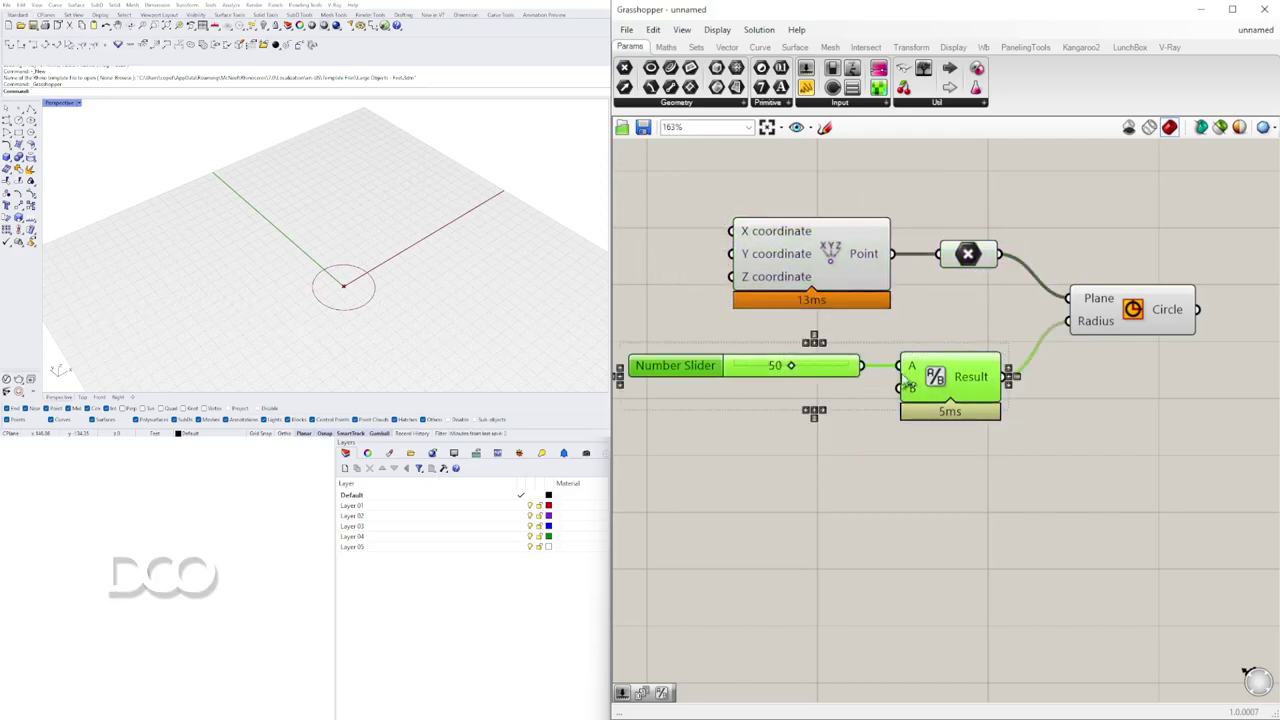
pyautogui.moveTo(984, 382); pyautogui.dragTo(984, 355)
pyautogui.click(1045, 366)
pyautogui.moveTo(1134, 322); pyautogui.dragTo(1128, 313)
pyautogui.click(1126, 356)
# - Rename the number slider as STRUCTURE DIAMETER
pyautogui.scroll(4, 1128, 360)
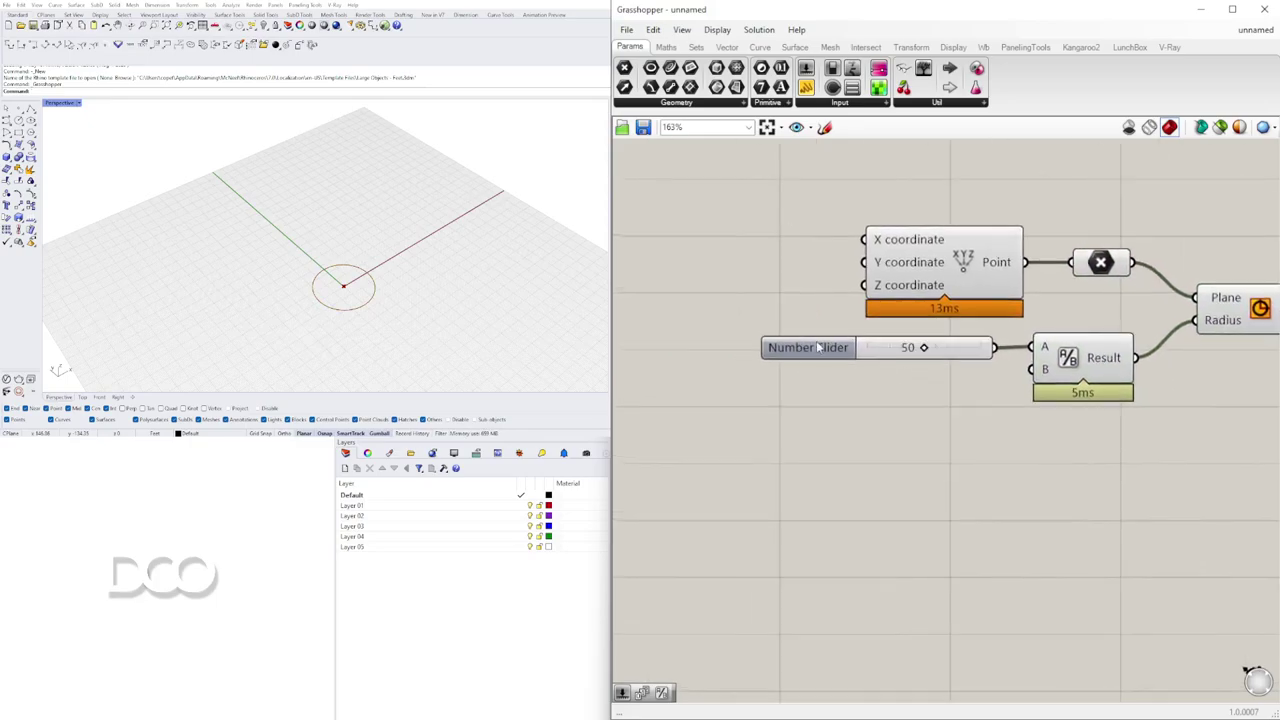
pyautogui.rightClick(815, 347)
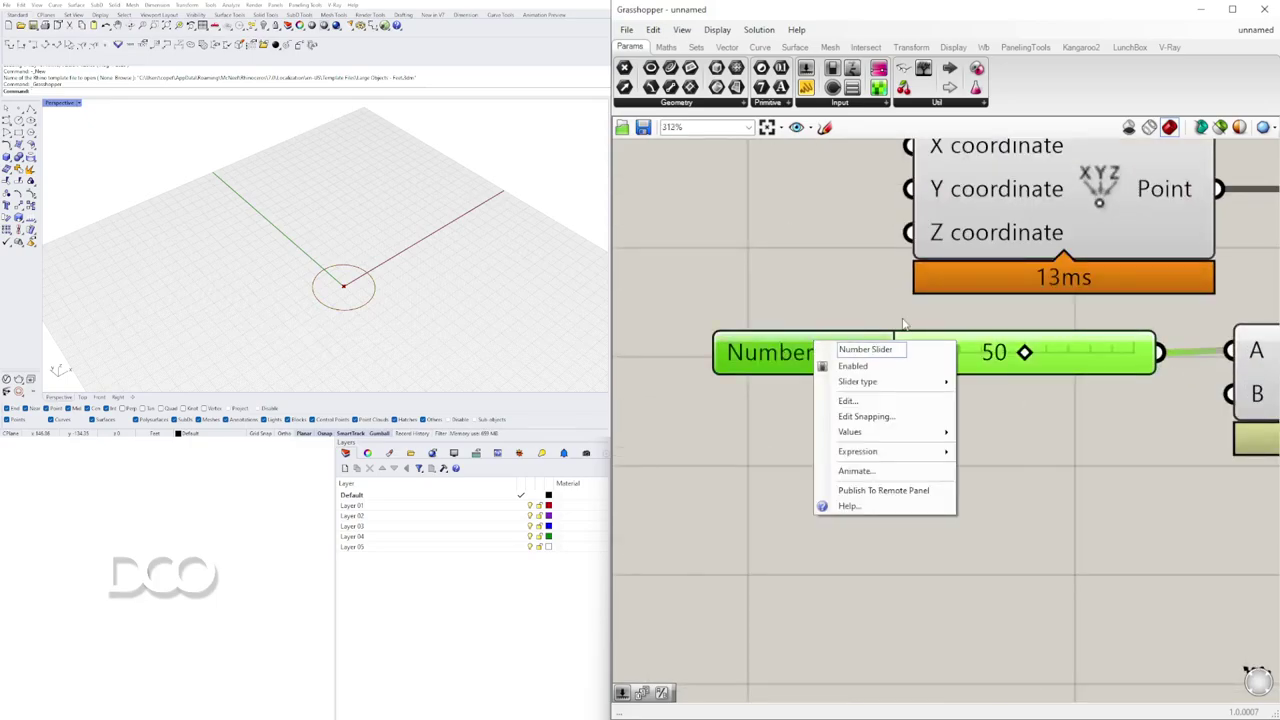
pyautogui.write('STR')
pyautogui.hotkey('ctrl', 'a')
pyautogui.write('S')
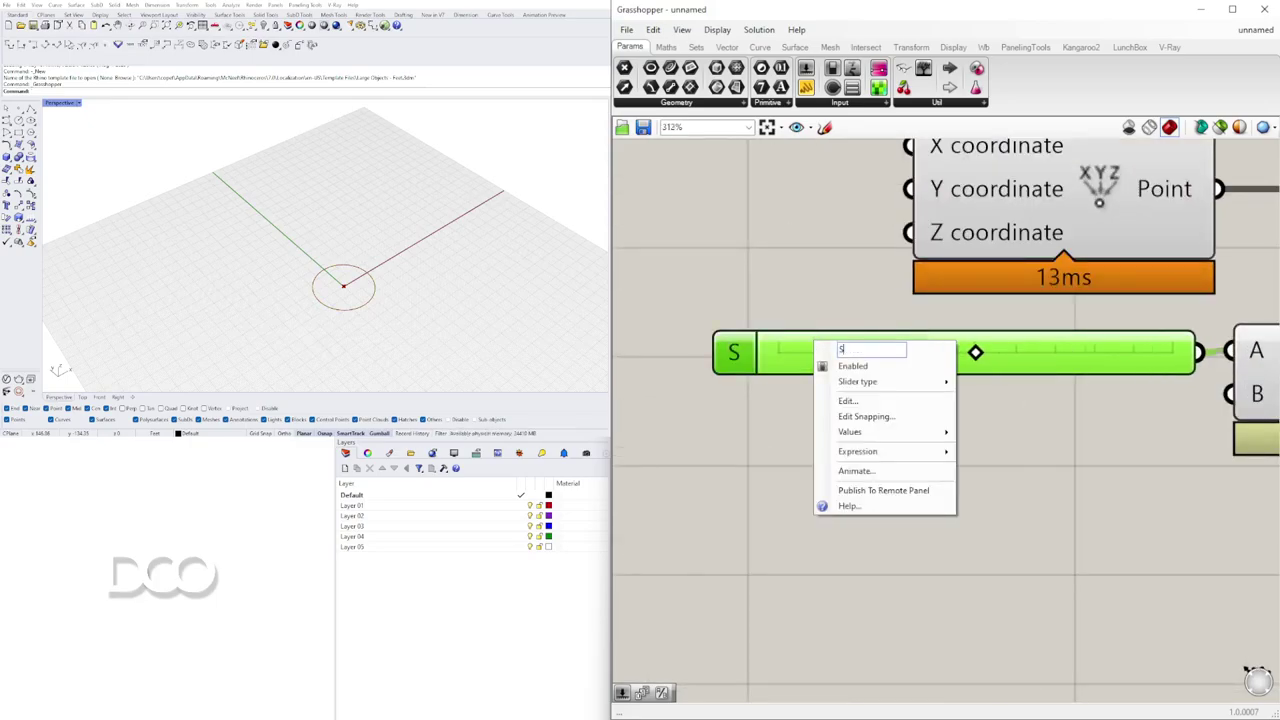
pyautogui.write('TRUCTURE DIAMETER')
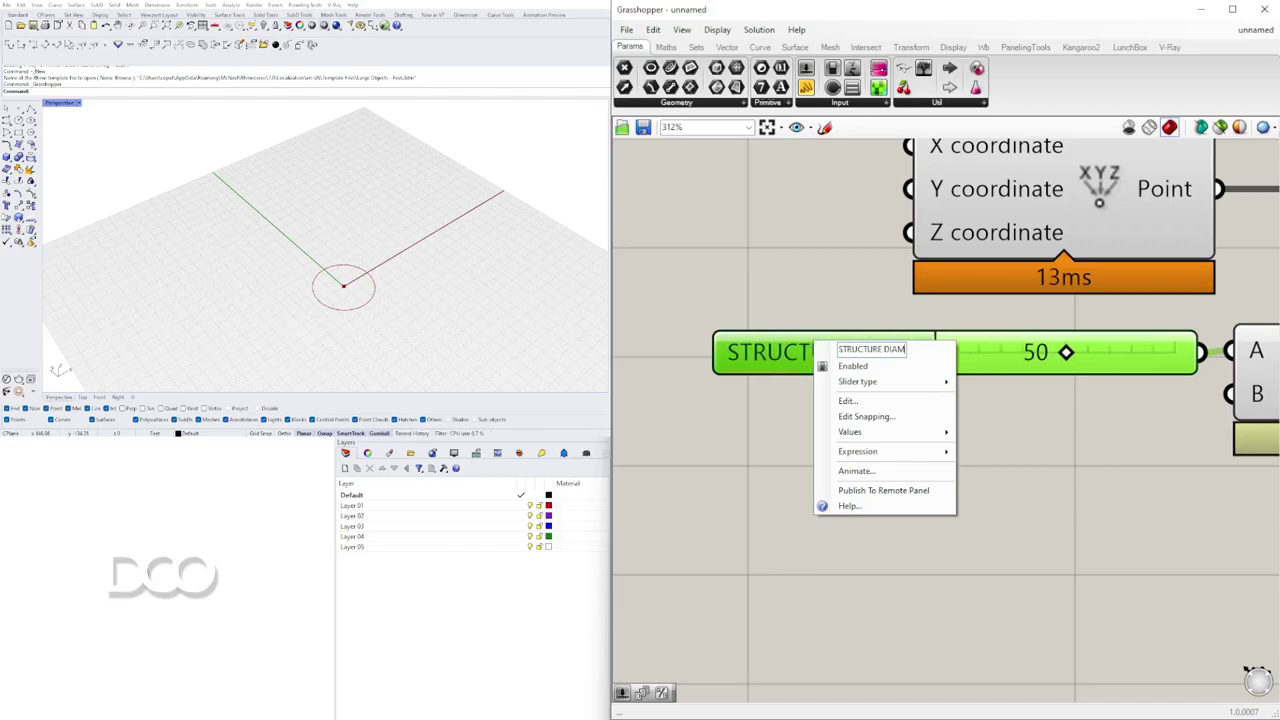
pyautogui.press('Return')
pyautogui.scroll(-2, 922, 396)
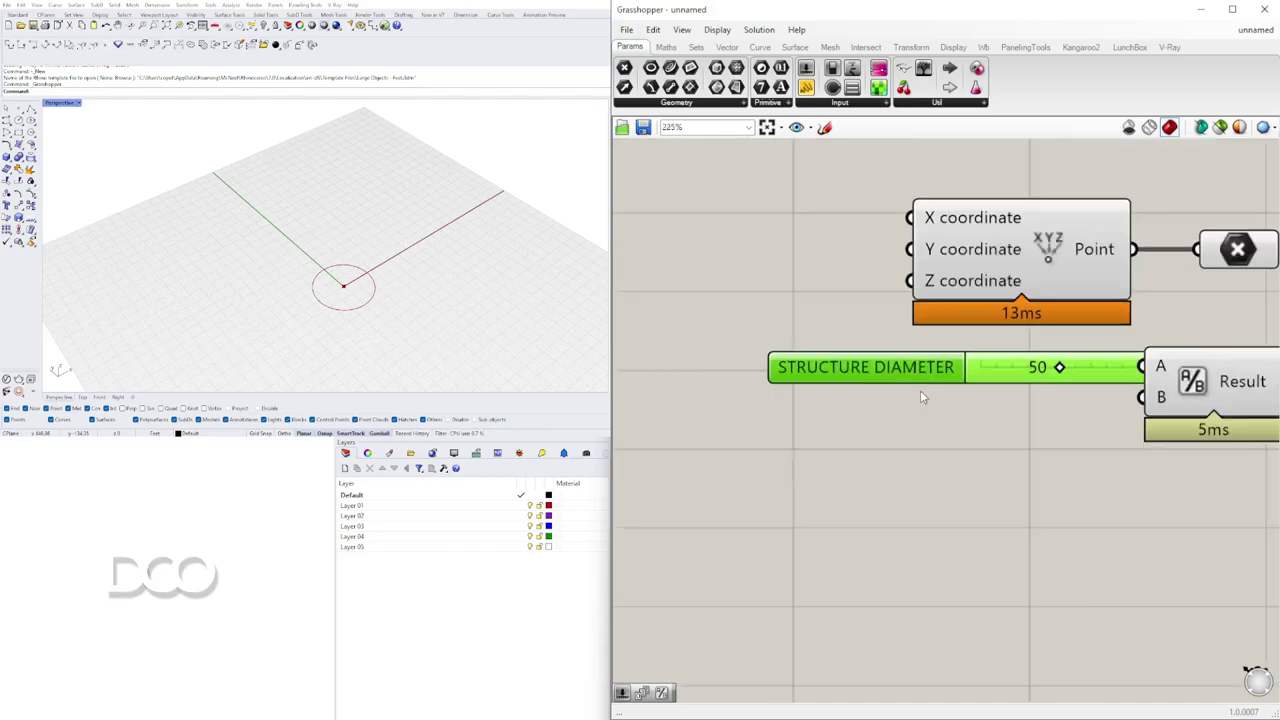
# - Space out the STRUCTURE DIAMETER slider, the Division component and the Circle component so they no longer crowd each other
pyautogui.moveTo(921, 368); pyautogui.dragTo(880, 368)
pyautogui.scroll(-2, 906, 406)
pyautogui.moveTo(1004, 481); pyautogui.dragTo(829, 465, button='right')
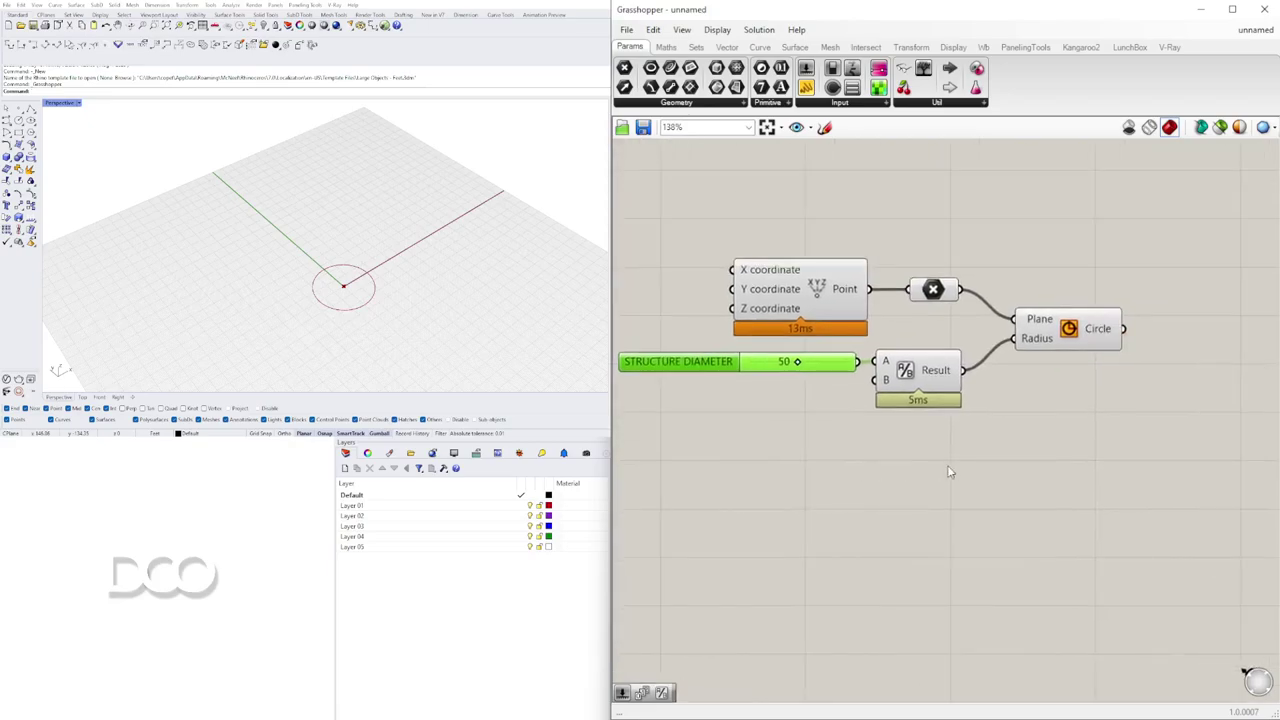
pyautogui.click(948, 467)
pyautogui.moveTo(918, 388); pyautogui.dragTo(930, 388)
pyautogui.click(994, 449)
pyautogui.moveTo(1050, 338); pyautogui.dragTo(1061, 338)
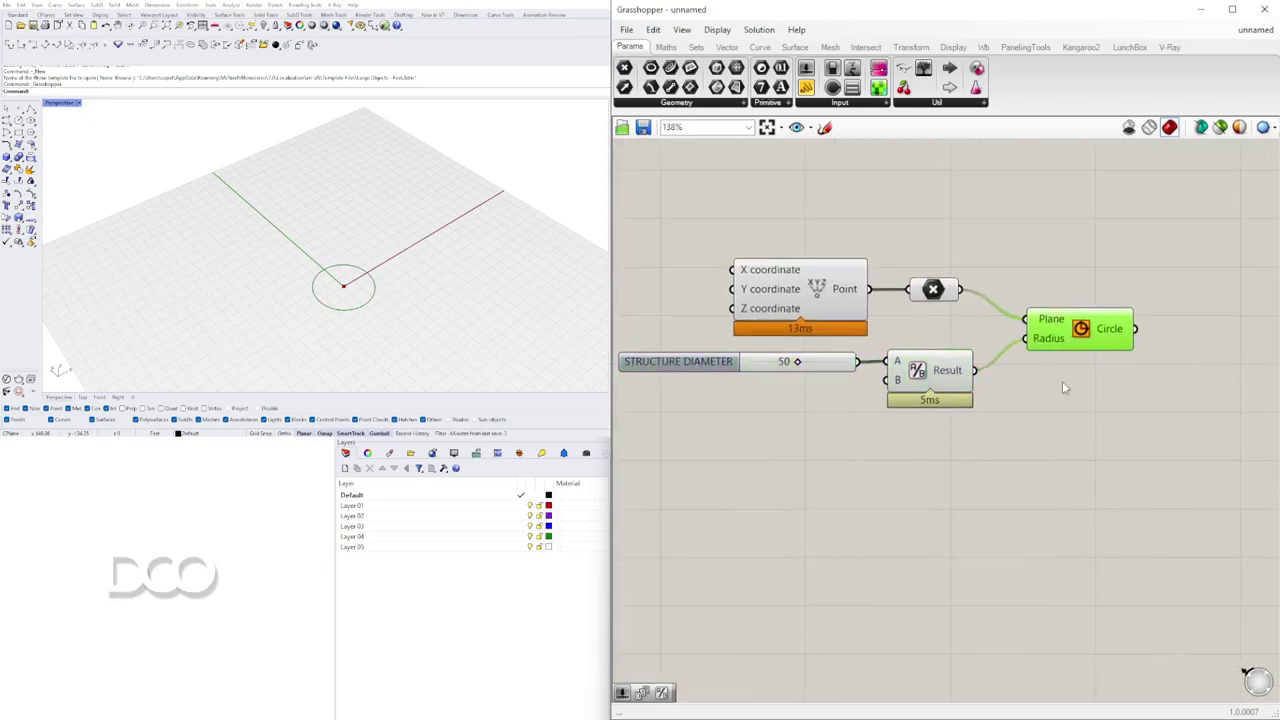
pyautogui.click(1063, 386)
# - Move the Circle component farther from its inputs, level between the Point parameter and the Division component
pyautogui.scroll(4, 313, 251)
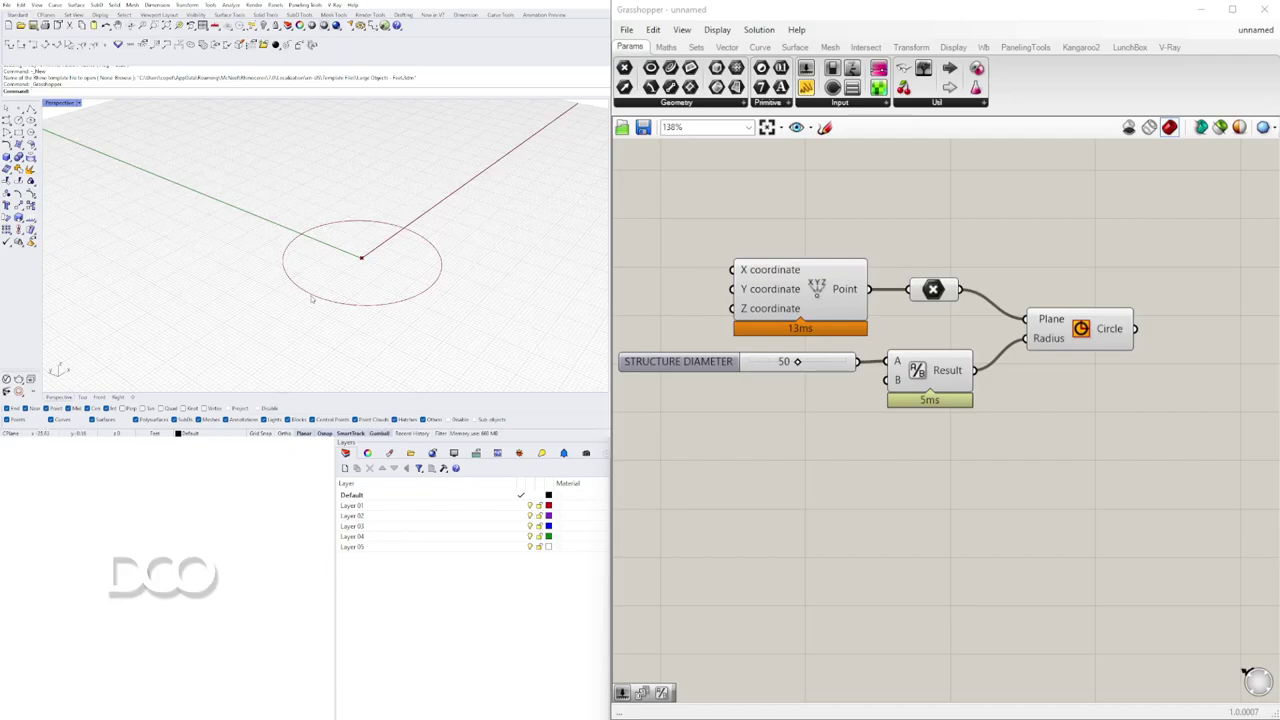
pyautogui.moveTo(1006, 363); pyautogui.dragTo(814, 369, button='right')
pyautogui.moveTo(889, 338); pyautogui.dragTo(940, 353)
pyautogui.scroll(7, 438, 290)
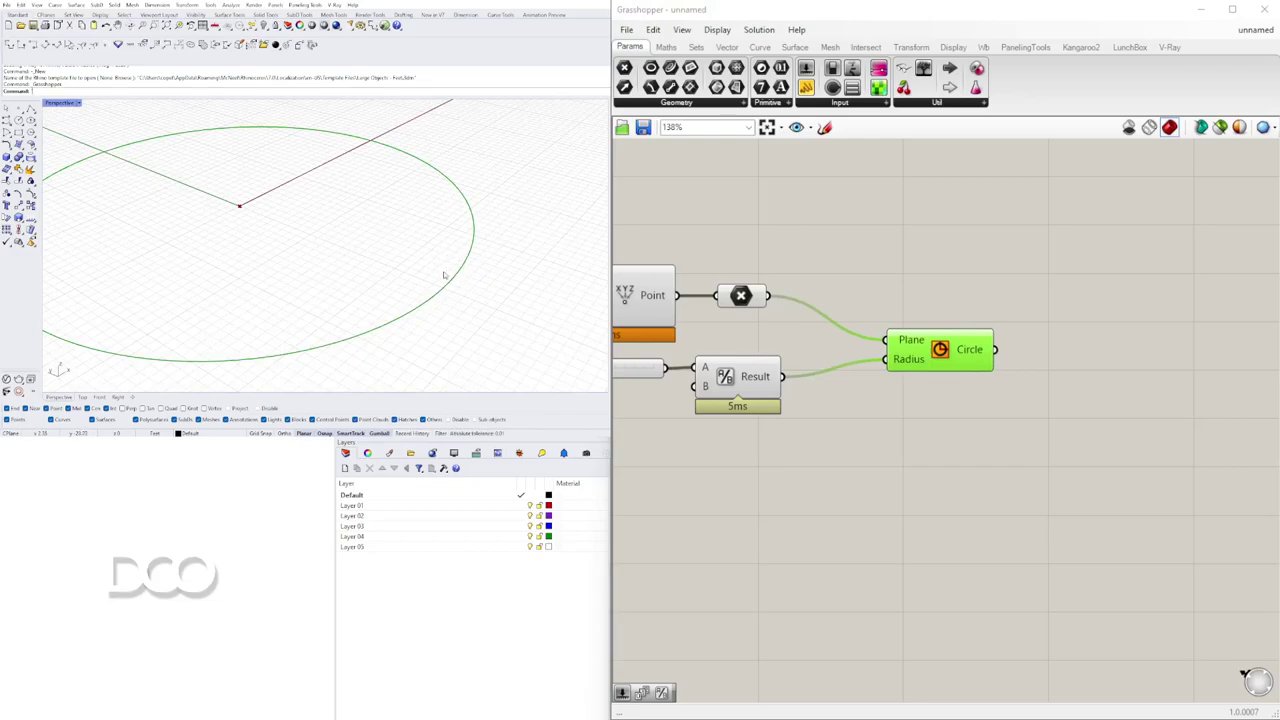
pyautogui.scroll(-3, 444, 275)
pyautogui.moveTo(910, 366); pyautogui.dragTo(913, 329)
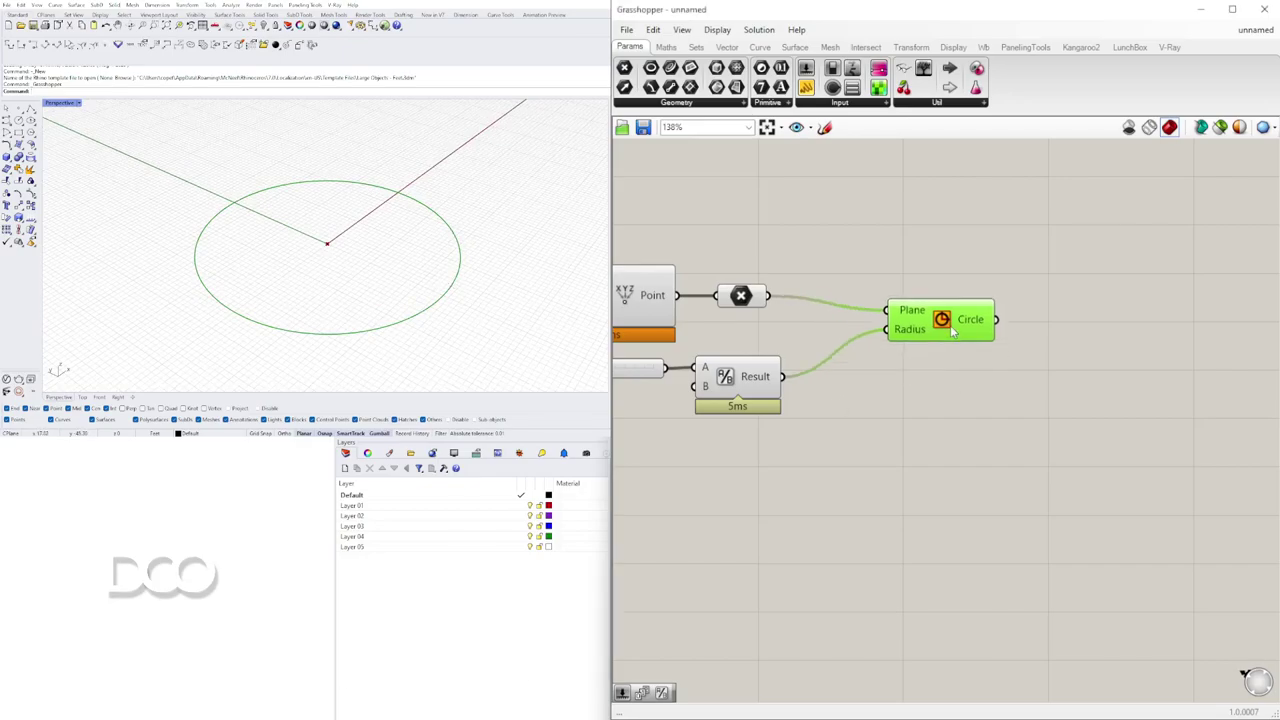
# - Add an Offset Curve component, connect the circle to its Curve input, and place it beyond and below the Circle component
pyautogui.click(1040, 395)
pyautogui.doubleClick(1040, 395)
pyautogui.write('oFF')
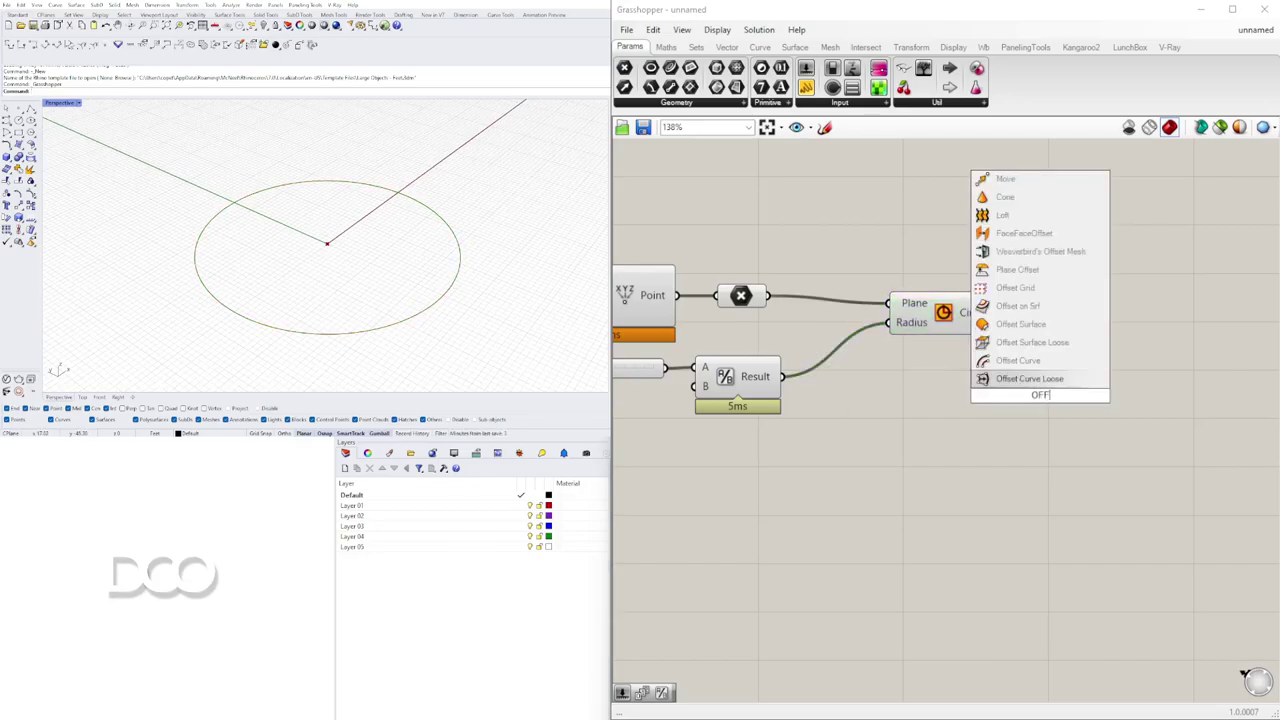
pyautogui.click(1036, 361)
pyautogui.moveTo(1042, 379); pyautogui.dragTo(1162, 380)
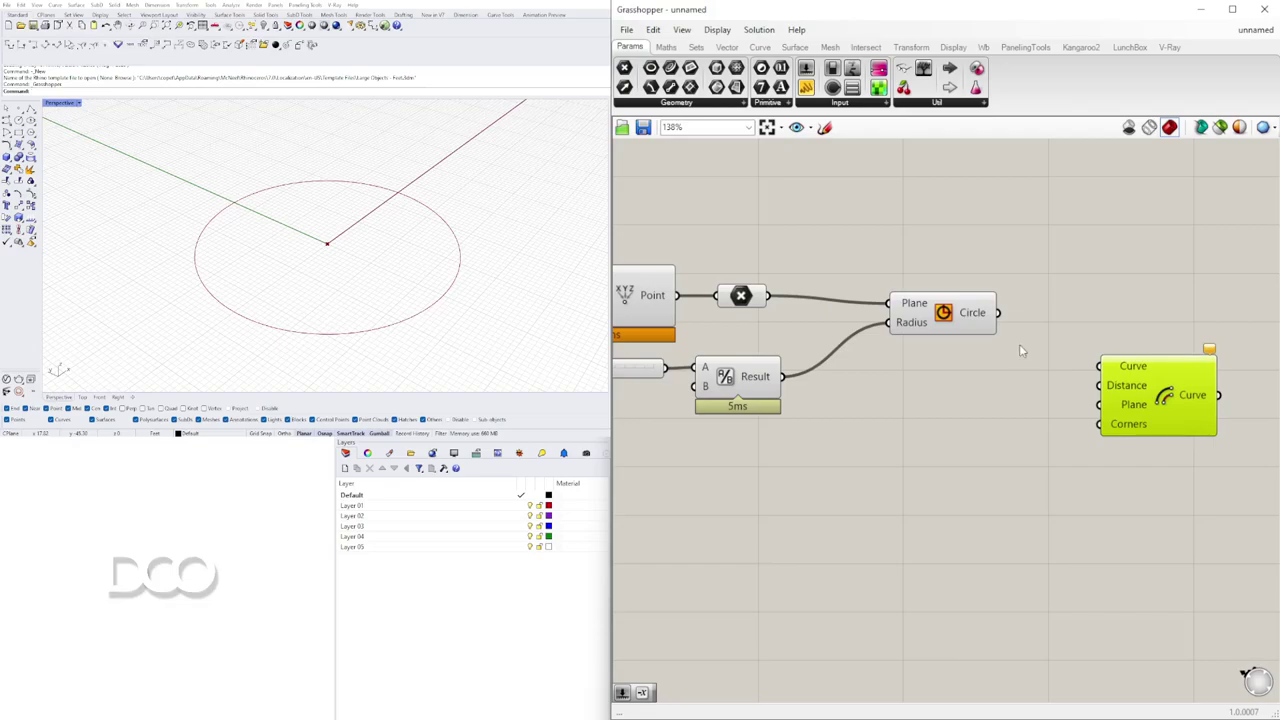
pyautogui.moveTo(1000, 314); pyautogui.dragTo(1005, 317)
pyautogui.moveTo(1093, 361); pyautogui.dragTo(1095, 363)
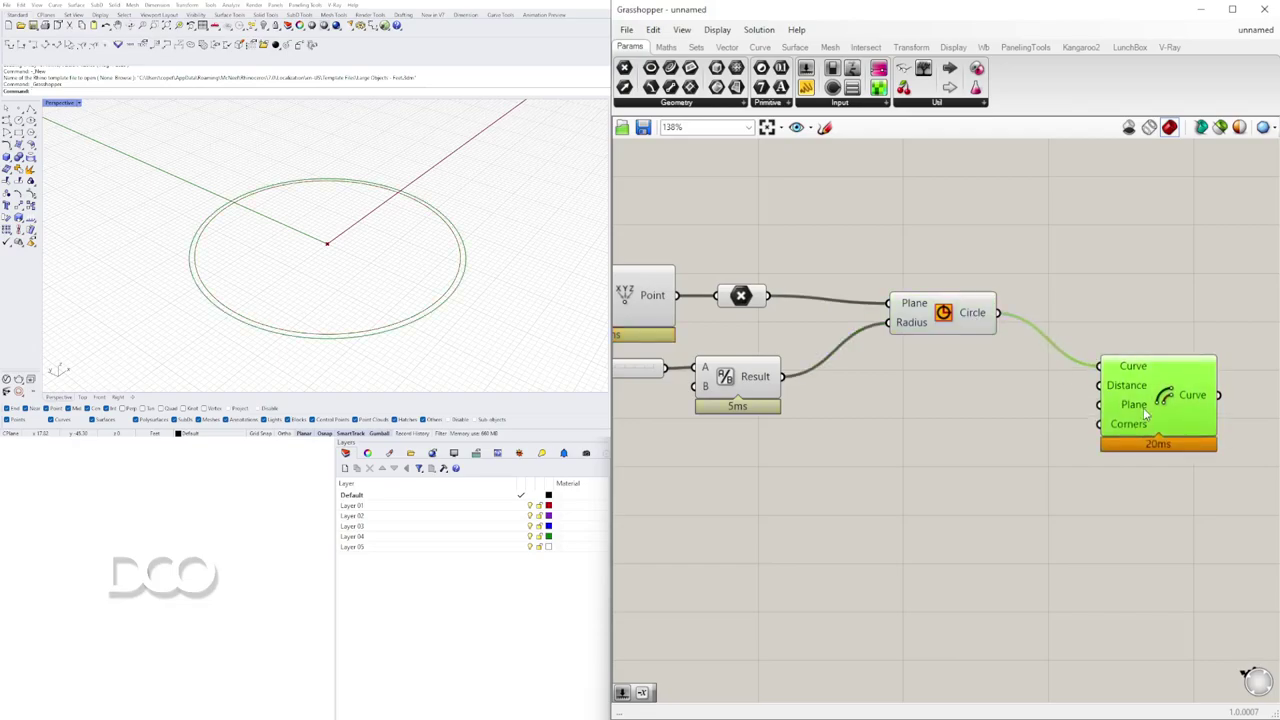
pyautogui.moveTo(1141, 407); pyautogui.dragTo(1138, 420)
# - Add a Negative component below the Circle component, ahead of the Offset Curve component
pyautogui.doubleClick(900, 434)
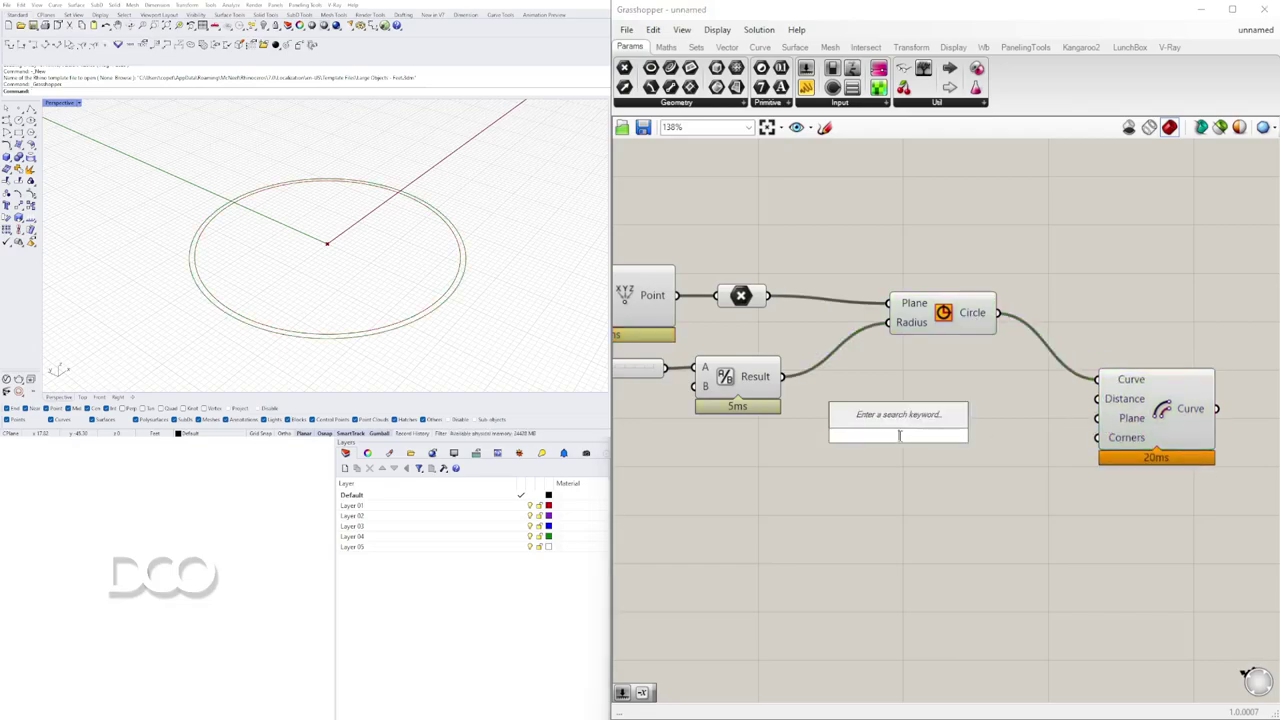
pyautogui.write('NEG')
pyautogui.press('Return')
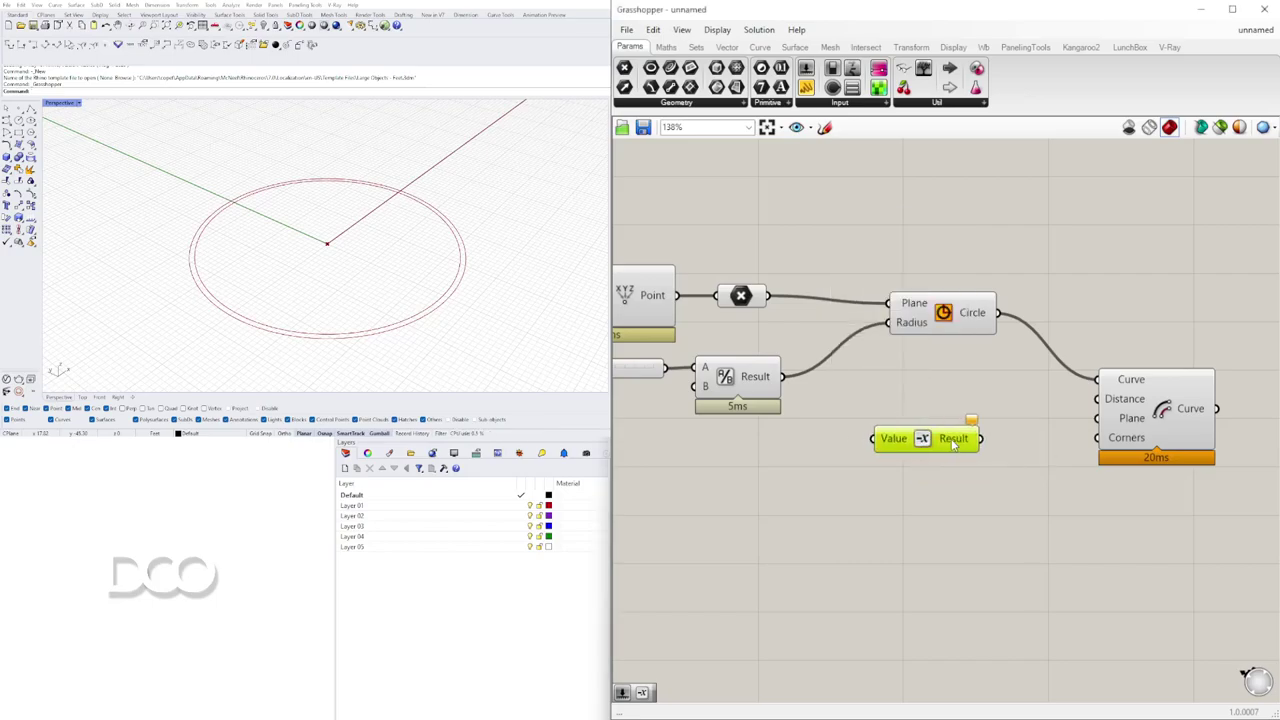
# - Add a 1.5 number slider, connect it to the Negative component, and feed the negated value into the Offset Curve's Distance input
pyautogui.click(1185, 412)
pyautogui.click(975, 313)
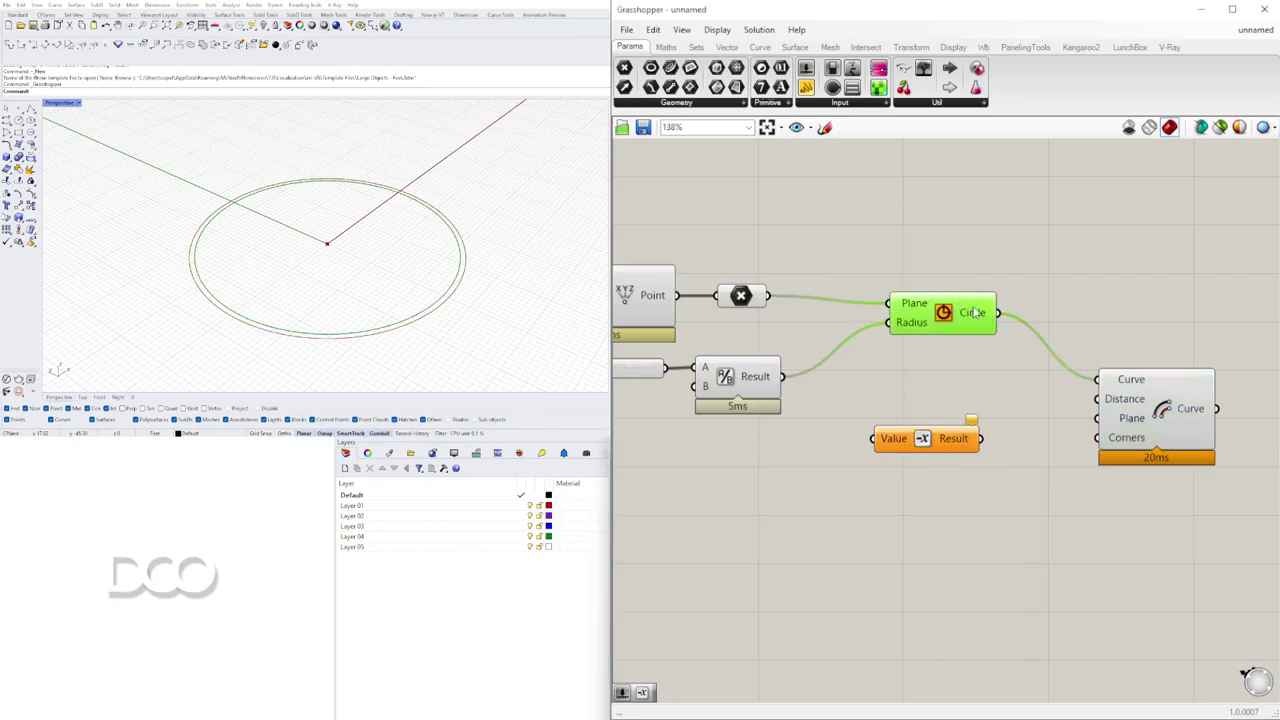
pyautogui.click(1145, 402)
pyautogui.doubleClick(713, 493)
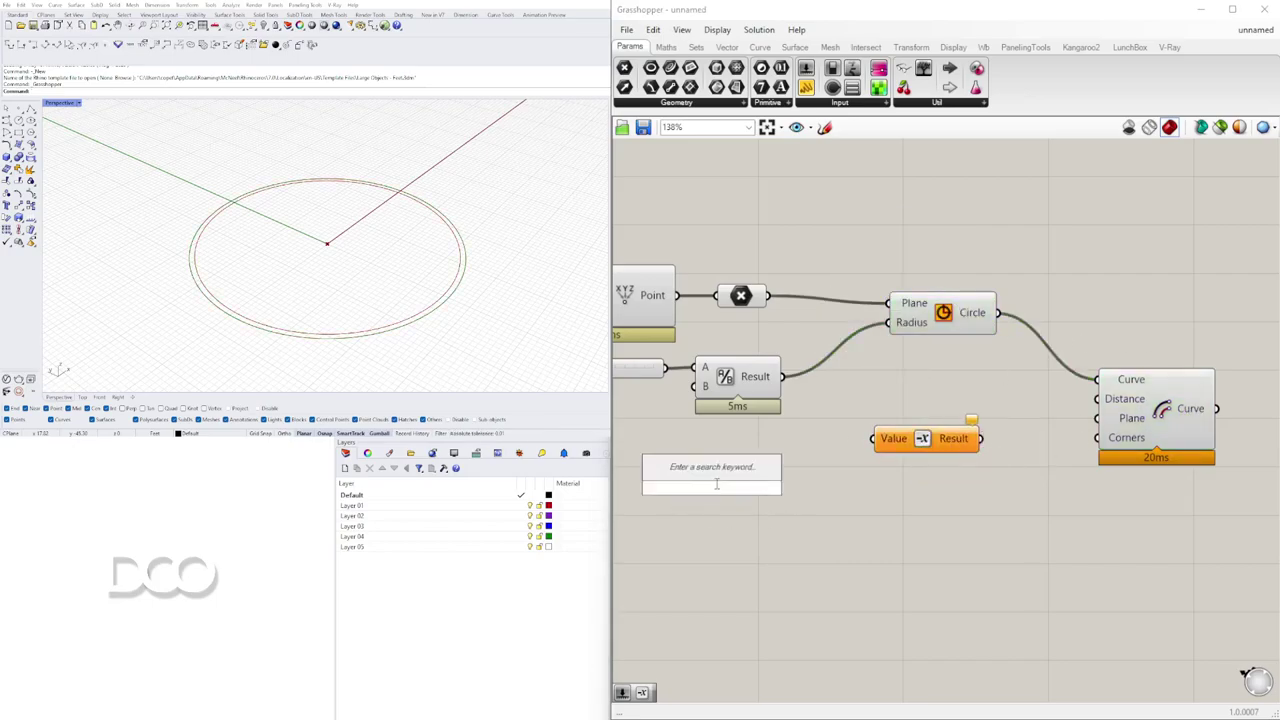
pyautogui.write('1.5')
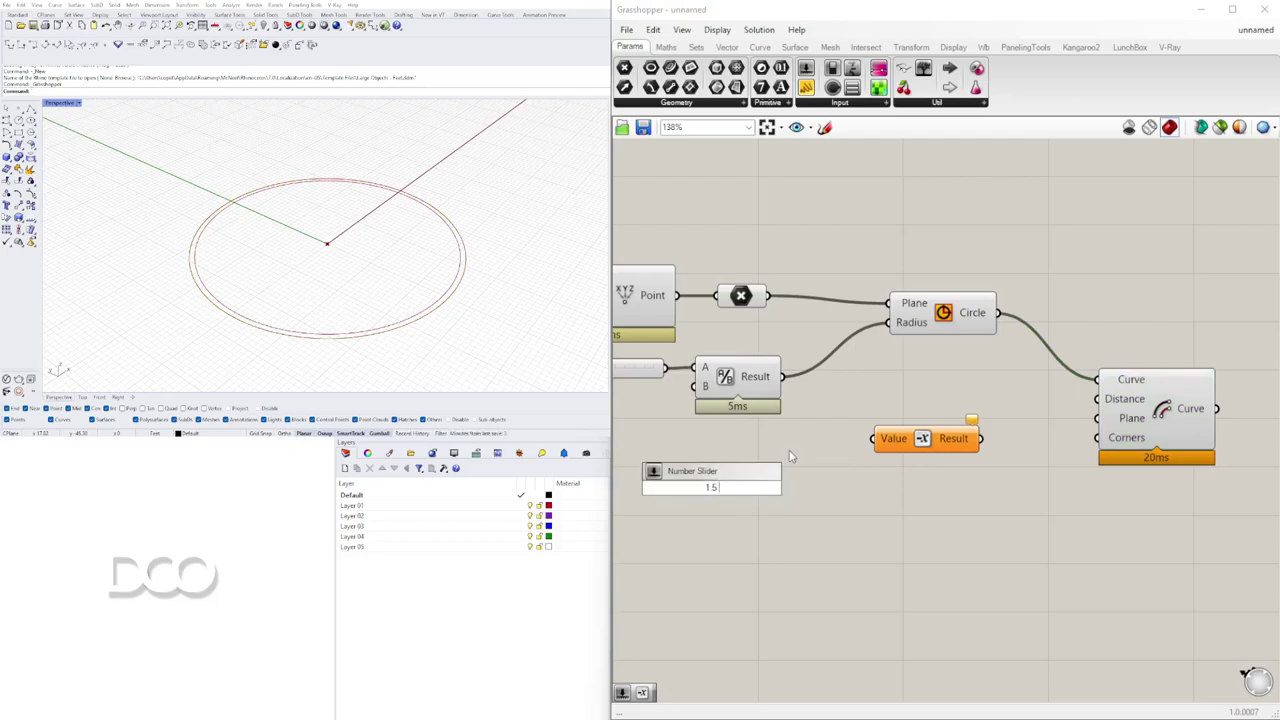
pyautogui.press('Return')
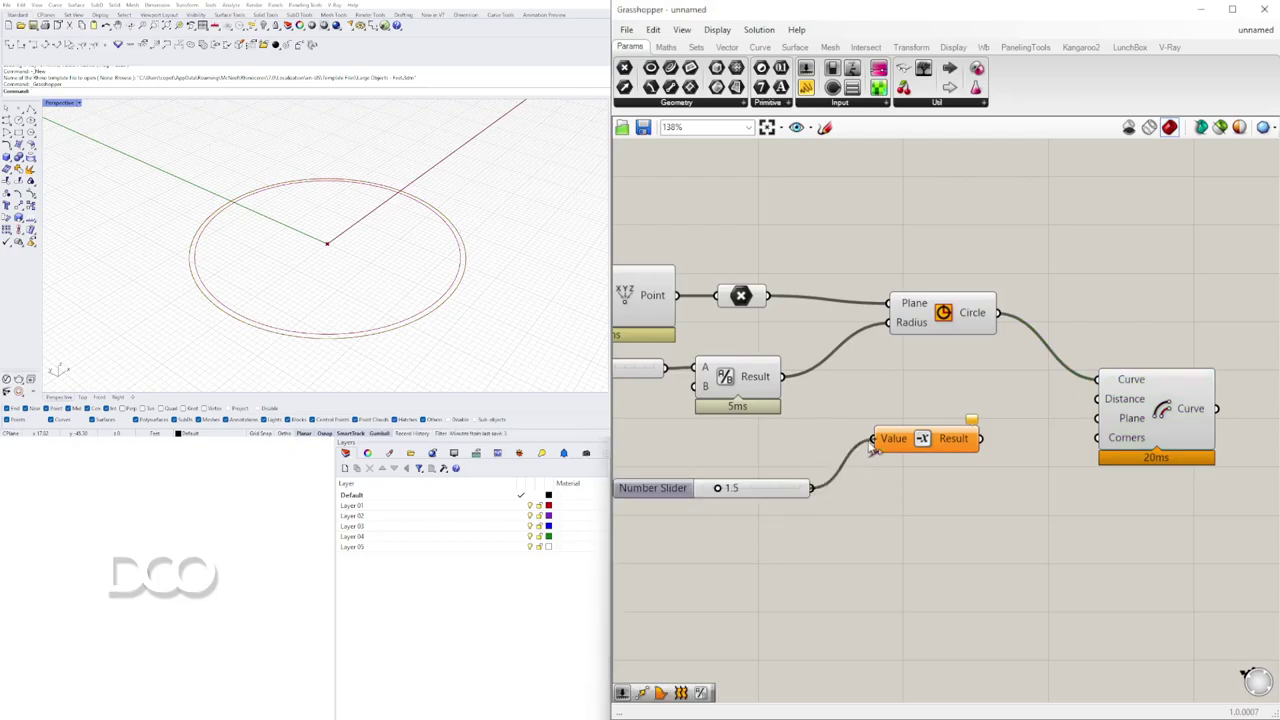
pyautogui.moveTo(873, 447); pyautogui.dragTo(874, 446)
pyautogui.moveTo(1102, 405); pyautogui.dragTo(1098, 399)
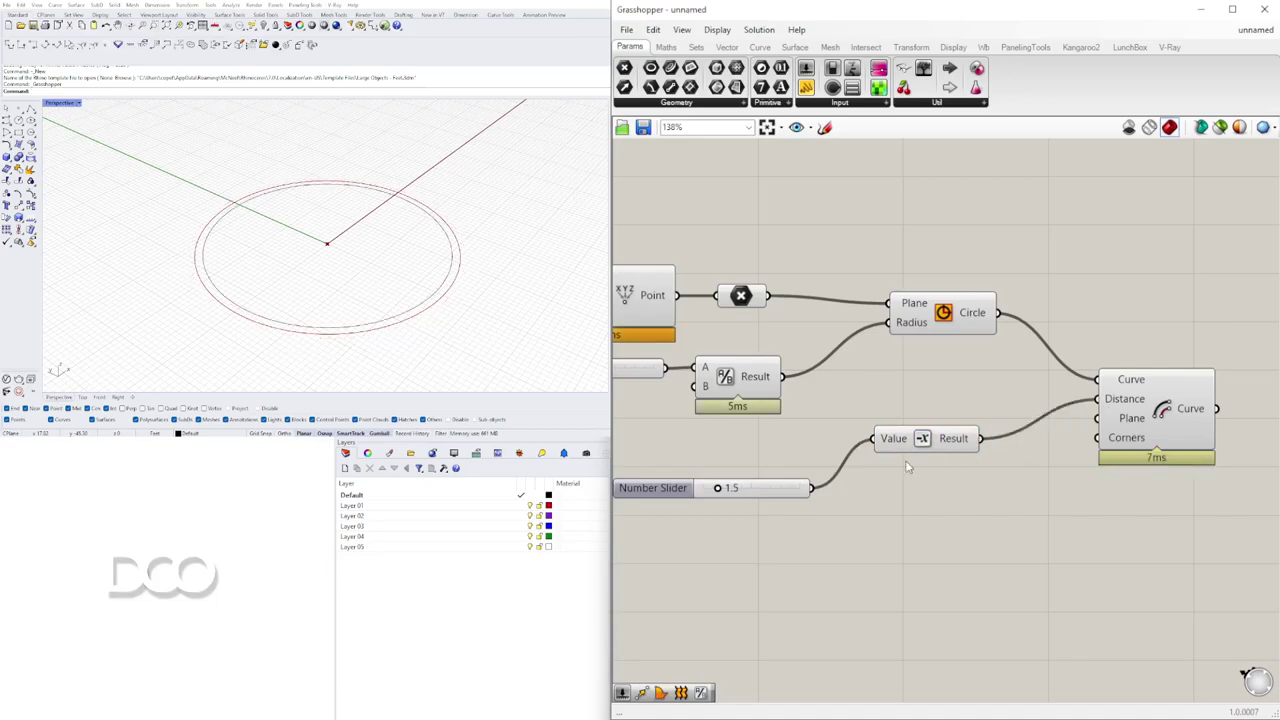
# - Align the Negative component beside the 1.5 slider and set the STRUCTURE DIAMETER slider to 54
pyautogui.moveTo(921, 441); pyautogui.dragTo(885, 489)
pyautogui.moveTo(615, 378); pyautogui.dragTo(785, 404, button='right')
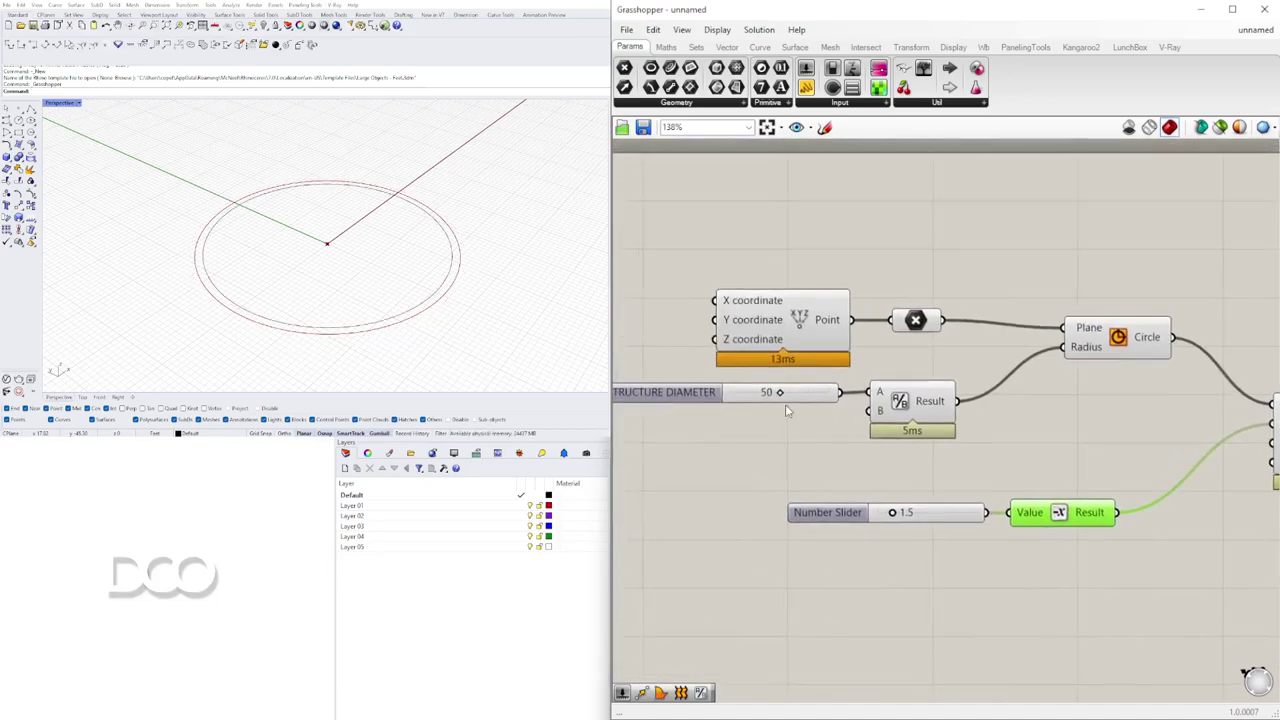
pyautogui.scroll(3, 785, 404)
pyautogui.moveTo(790, 387)
pyautogui.mouseDown()
pyautogui.moveTo(806, 387)
pyautogui.moveTo(795, 387)
pyautogui.mouseUp()
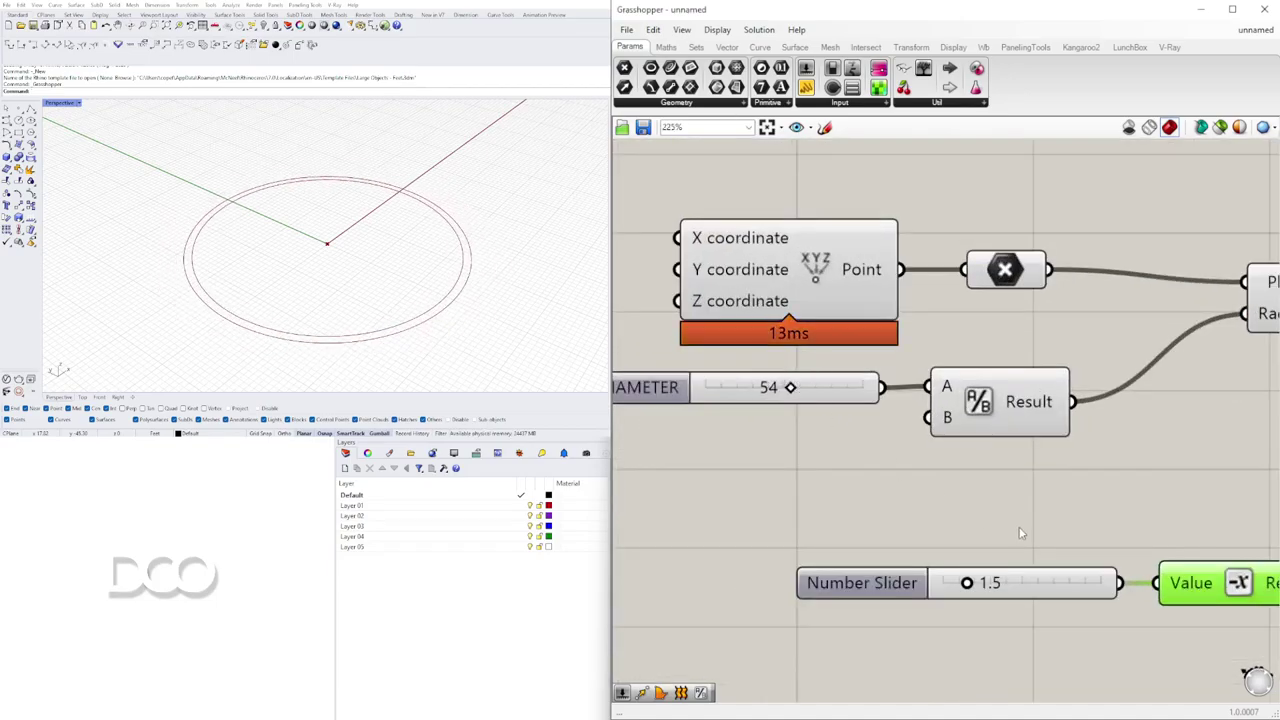
pyautogui.moveTo(968, 587)
pyautogui.mouseDown()
pyautogui.moveTo(982, 587)
pyautogui.moveTo(967, 587)
pyautogui.mouseUp()
# - Move the 1.5 slider and the Negative component together, closer beneath the Division and Circle components
pyautogui.click(1051, 509)
pyautogui.moveTo(1051, 503); pyautogui.dragTo(905, 526, button='right')
pyautogui.scroll(-4, 905, 526)
pyautogui.moveTo(1063, 601); pyautogui.dragTo(902, 536)
pyautogui.moveTo(1004, 557); pyautogui.dragTo(1027, 517)
pyautogui.click(1119, 607)
pyautogui.moveTo(1121, 613); pyautogui.dragTo(890, 592, button='right')
pyautogui.click(988, 452)
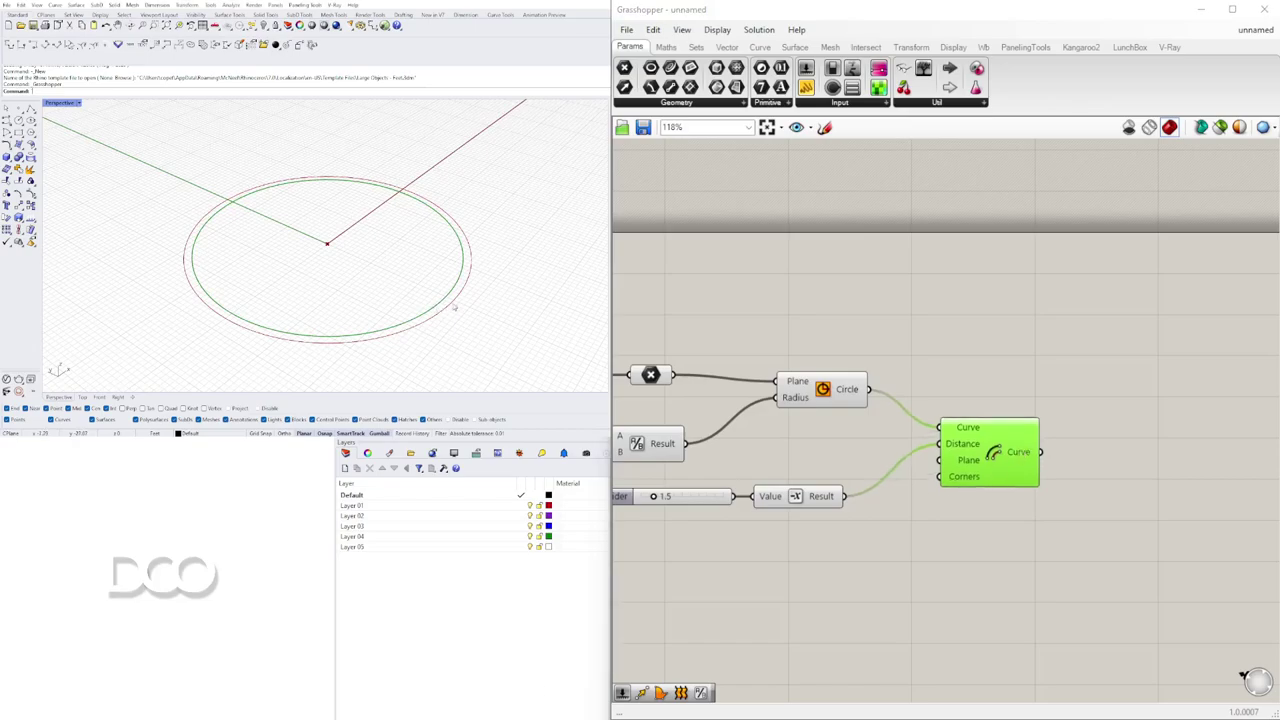
pyautogui.moveTo(404, 245); pyautogui.dragTo(318, 235, button='right')
pyautogui.scroll(5, 310, 236)
pyautogui.moveTo(868, 477); pyautogui.dragTo(1050, 412, button='right')
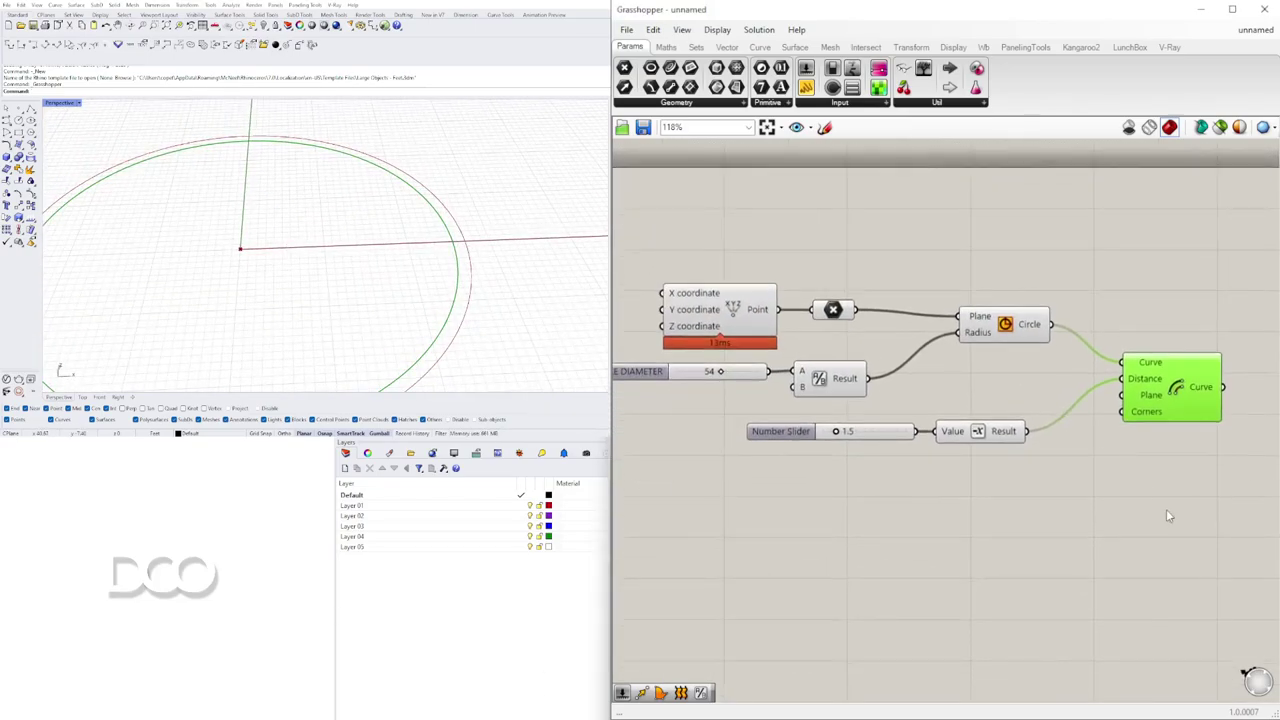
# - Lower the 1.5 slider, Negative and Offset Curve components, placing Offset Curve roughly level with the slider row
pyautogui.moveTo(1149, 511); pyautogui.dragTo(836, 410)
pyautogui.moveTo(1166, 392); pyautogui.dragTo(1175, 440)
pyautogui.click(1198, 510)
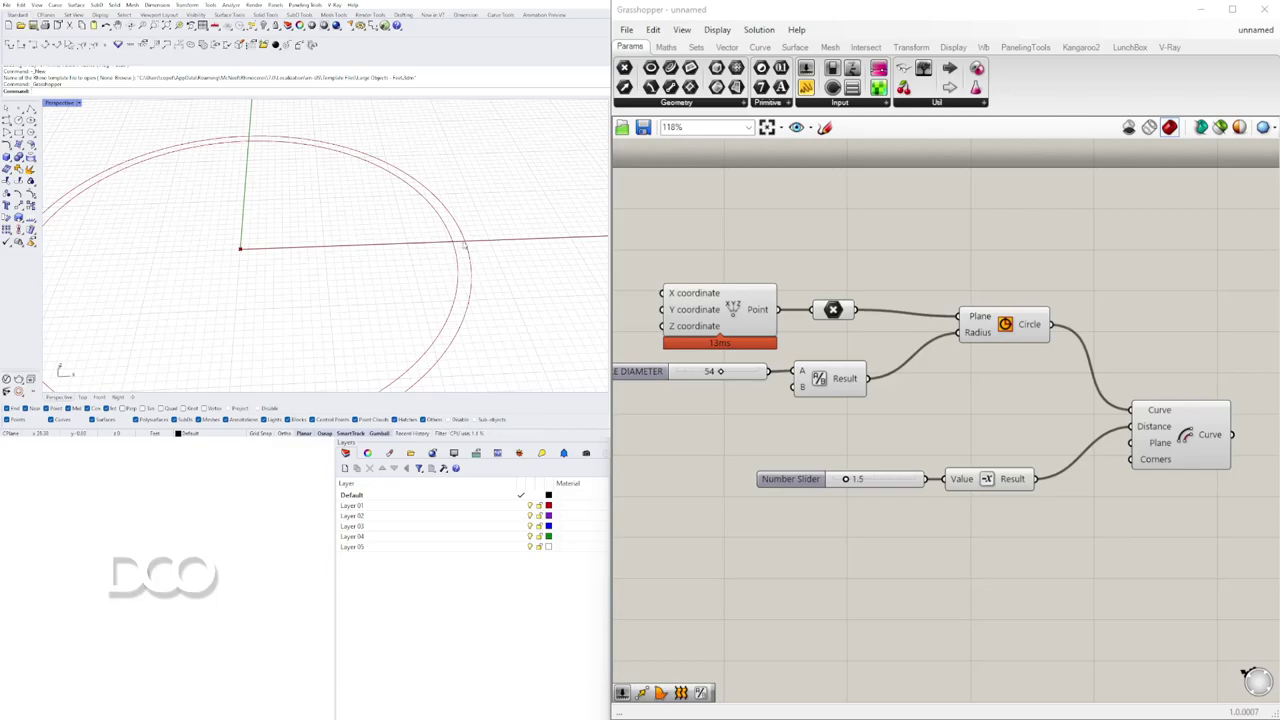
pyautogui.moveTo(1158, 460); pyautogui.dragTo(1158, 498)
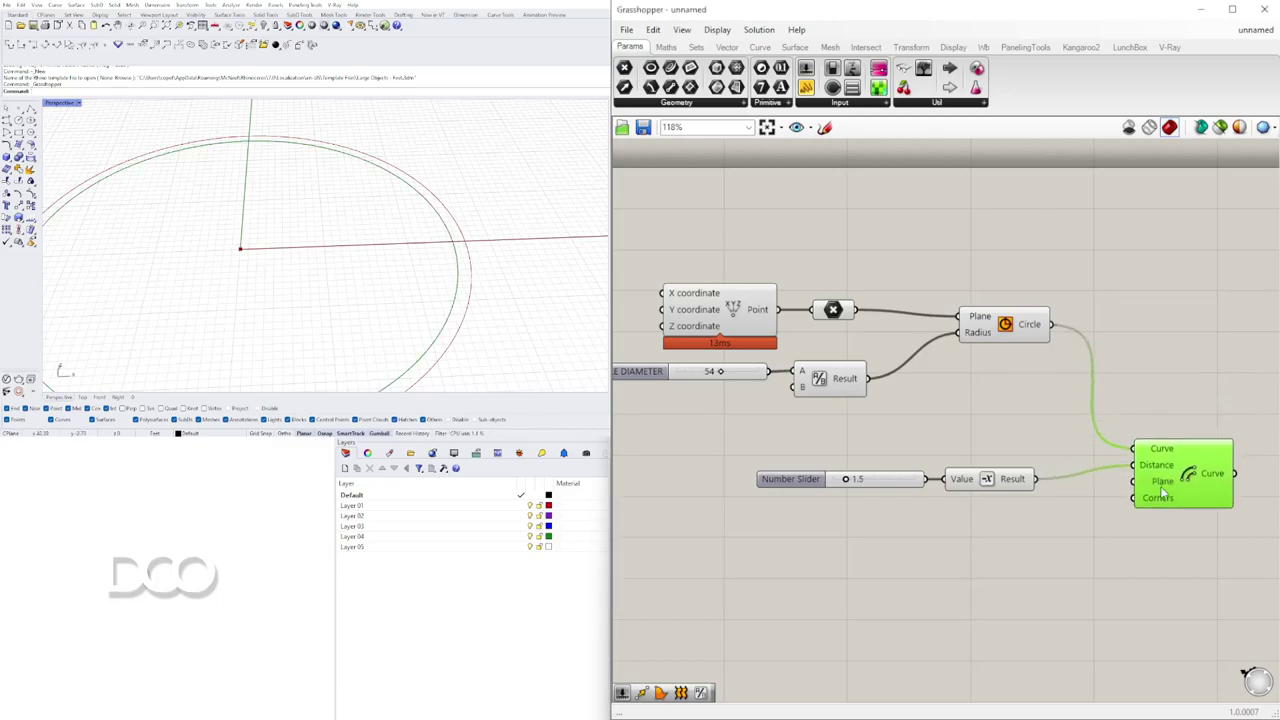
# - Add an End Points component just beyond and slightly above the Circle component, and connect the circle to its Curve input
pyautogui.moveTo(1152, 493); pyautogui.dragTo(983, 466, button='right')
pyautogui.click(1121, 422)
pyautogui.doubleClick(1122, 427)
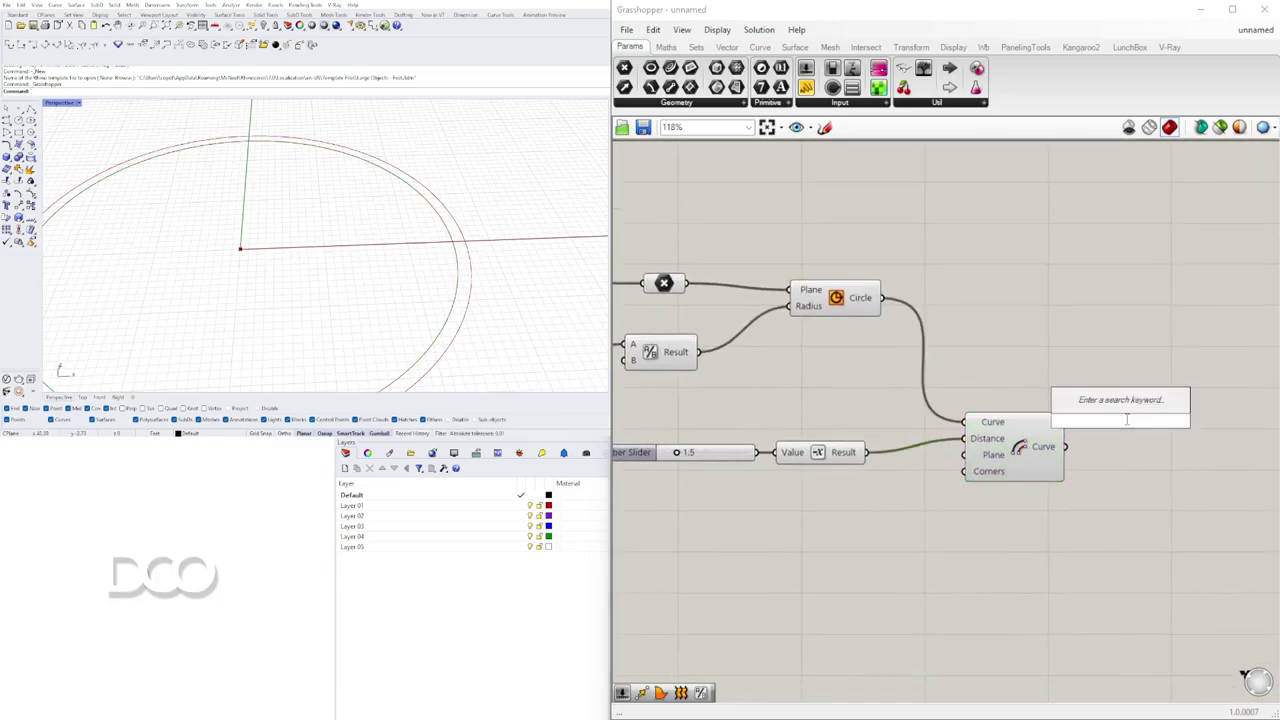
pyautogui.write('END')
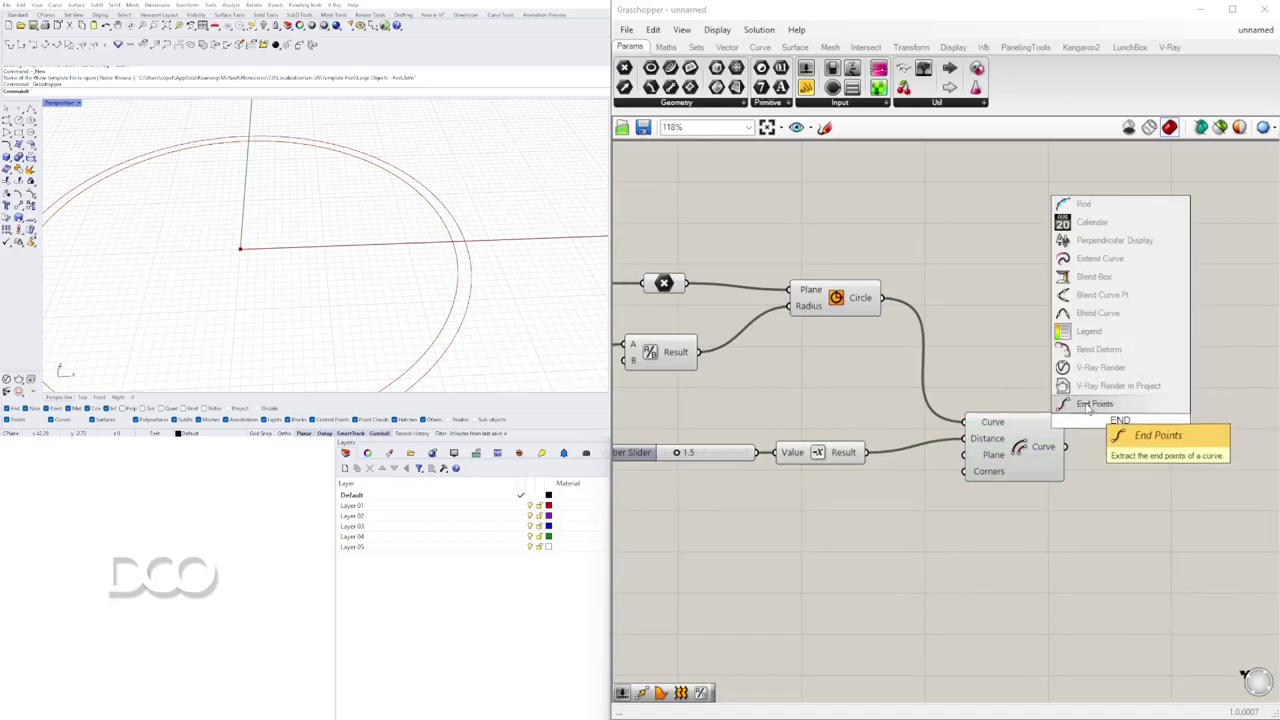
pyautogui.click(1088, 407)
pyautogui.moveTo(1088, 395); pyautogui.dragTo(988, 300)
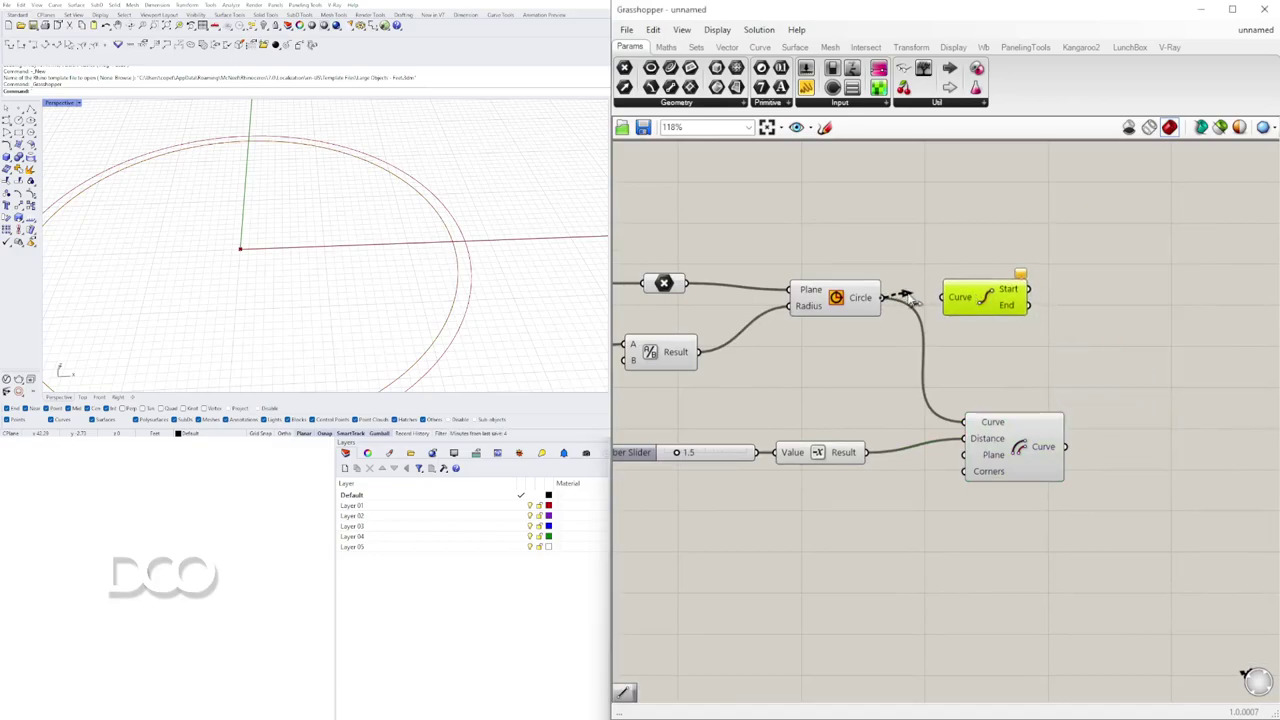
pyautogui.moveTo(905, 296); pyautogui.dragTo(988, 288)
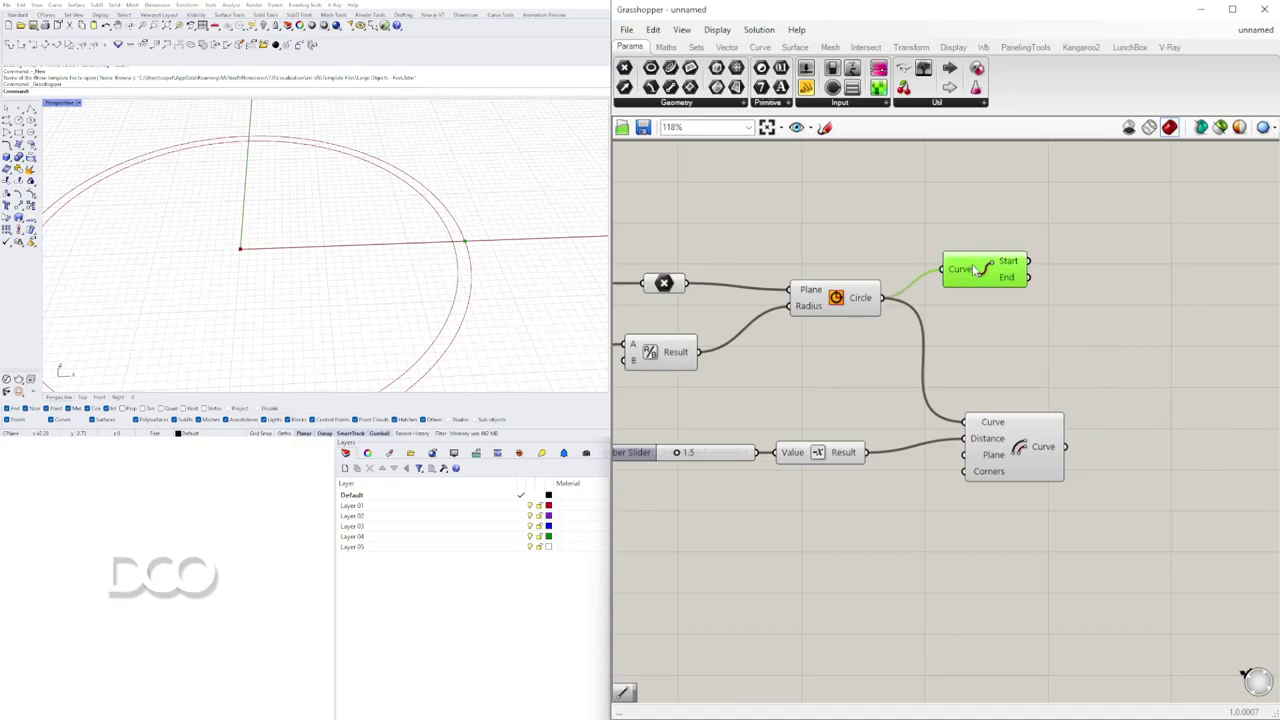
# - Duplicate the End Points component beyond Offset Curve and connect the offset curve to the copy's Curve input
pyautogui.keyDown('alt'); pyautogui.moveTo(971, 345); pyautogui.dragTo(1065, 372); pyautogui.keyUp('alt')
pyautogui.hotkey('ctrl', 'z')
pyautogui.keyDown('alt'); pyautogui.moveTo(980, 279); pyautogui.dragTo(1065, 446); pyautogui.keyUp('alt')
pyautogui.click(1003, 449)
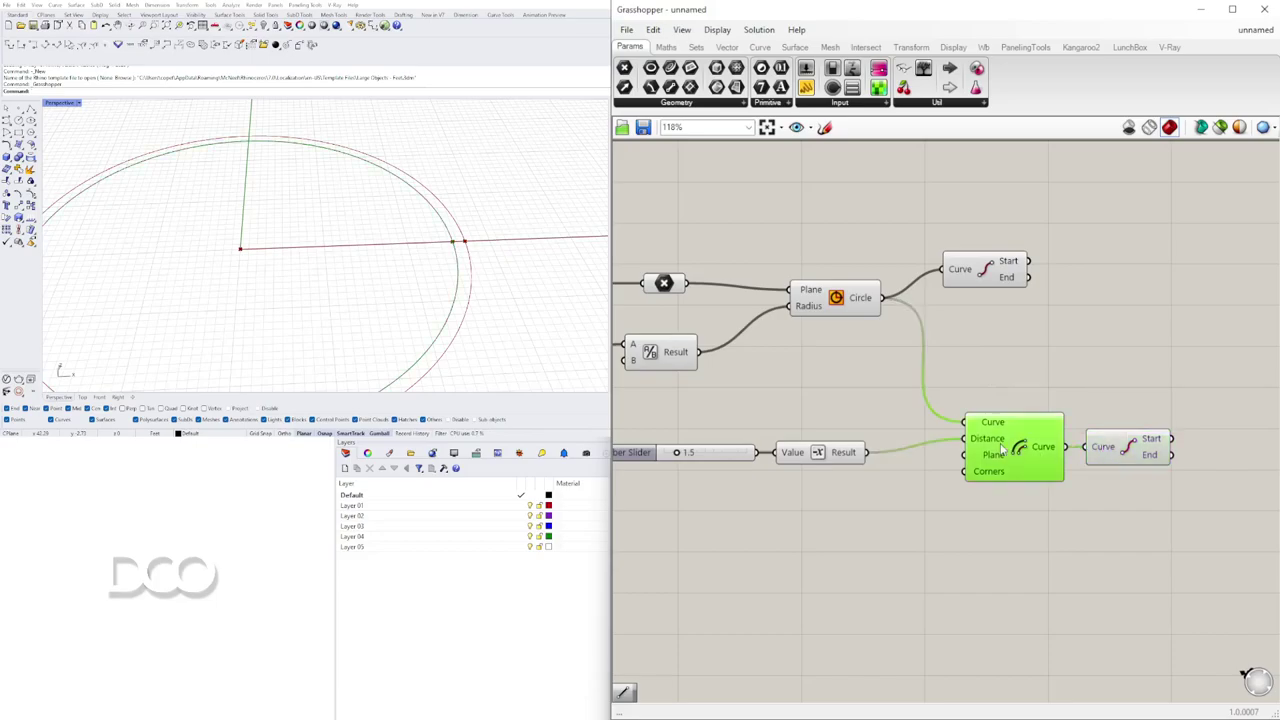
pyautogui.click(982, 277)
# - Move Offset Curve and its End Points component up beneath the circle's End Points component, and shift that one slightly forward
pyautogui.moveTo(1212, 536); pyautogui.dragTo(909, 423)
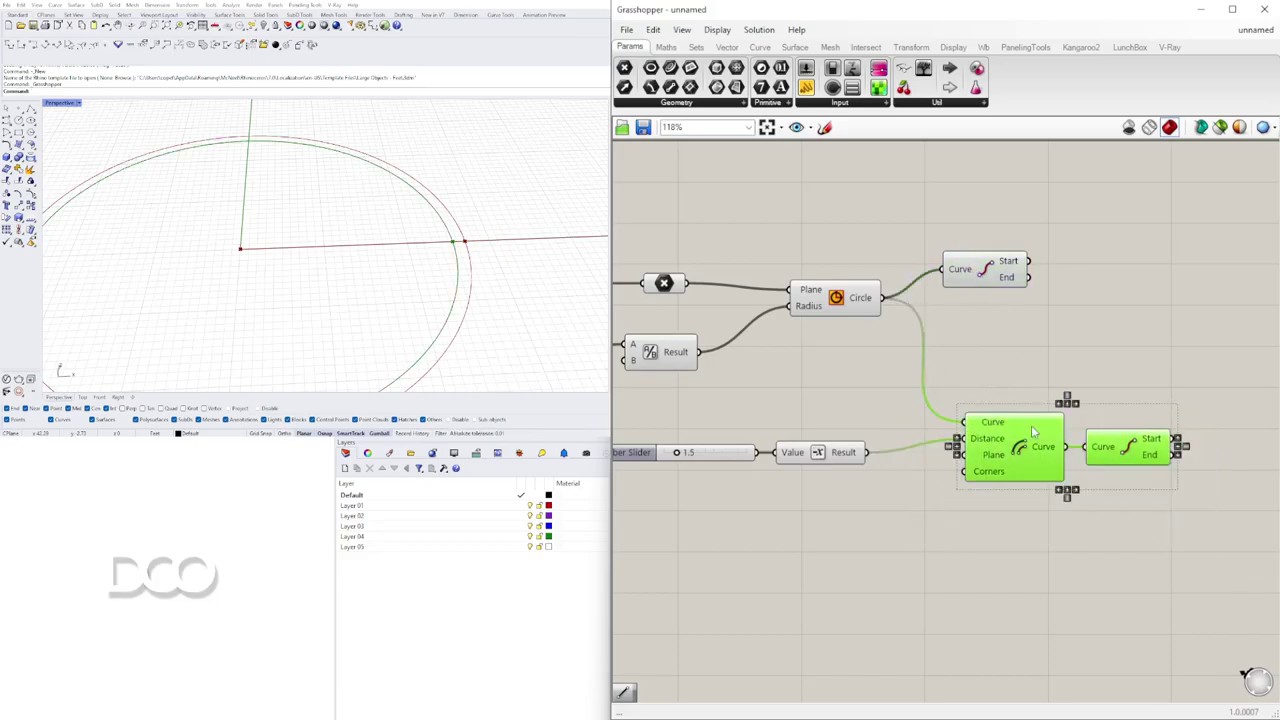
pyautogui.moveTo(1031, 425); pyautogui.dragTo(1021, 340)
pyautogui.click(1061, 405)
pyautogui.moveTo(980, 277); pyautogui.dragTo(1006, 280)
# - Add a Line component beyond both End Points components and connect the offset curve's start point to its Start Point input
pyautogui.moveTo(1216, 297); pyautogui.dragTo(1140, 347, button='right')
pyautogui.doubleClick(1140, 347)
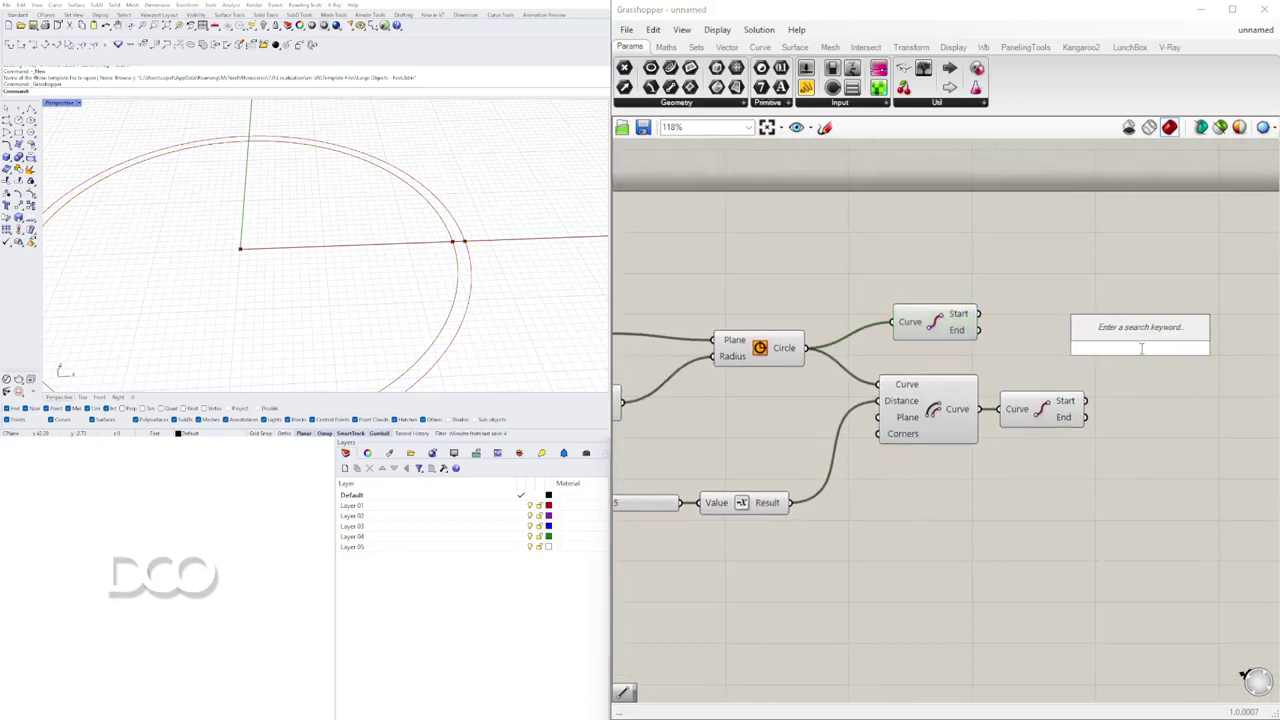
pyautogui.write('LIN')
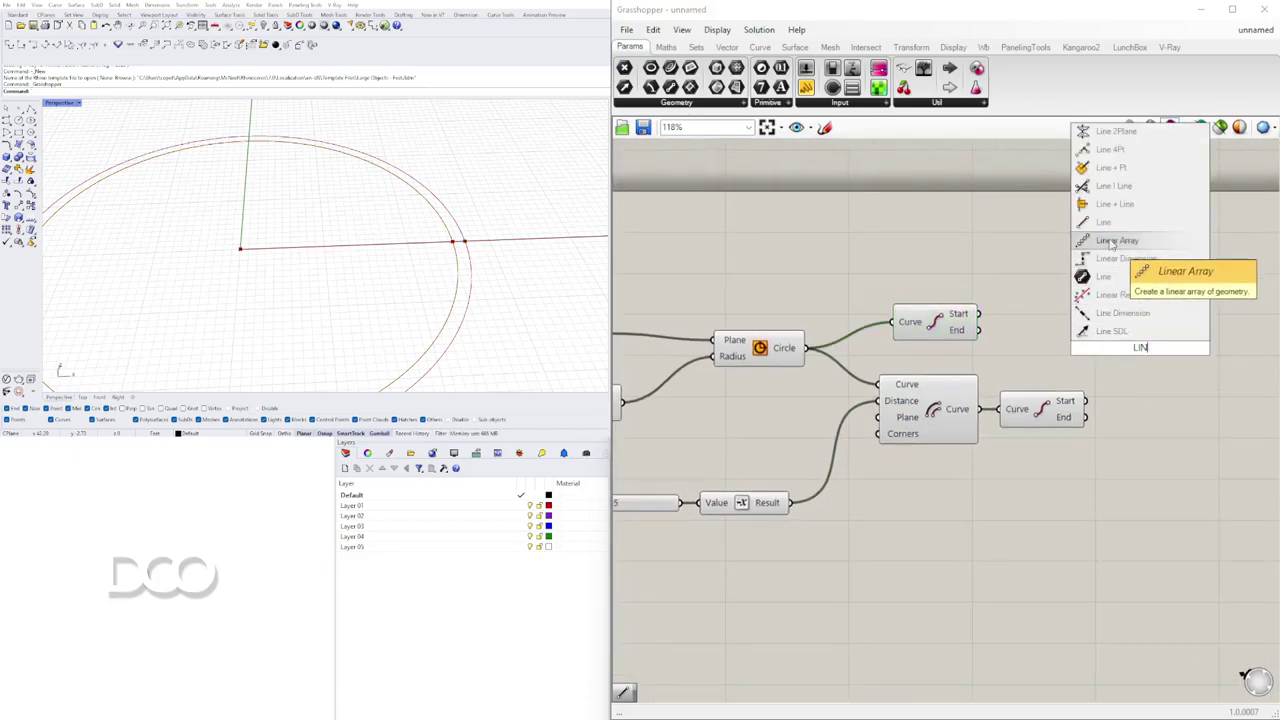
pyautogui.click(1102, 222)
pyautogui.moveTo(981, 315); pyautogui.dragTo(1150, 336)
pyautogui.click(945, 332)
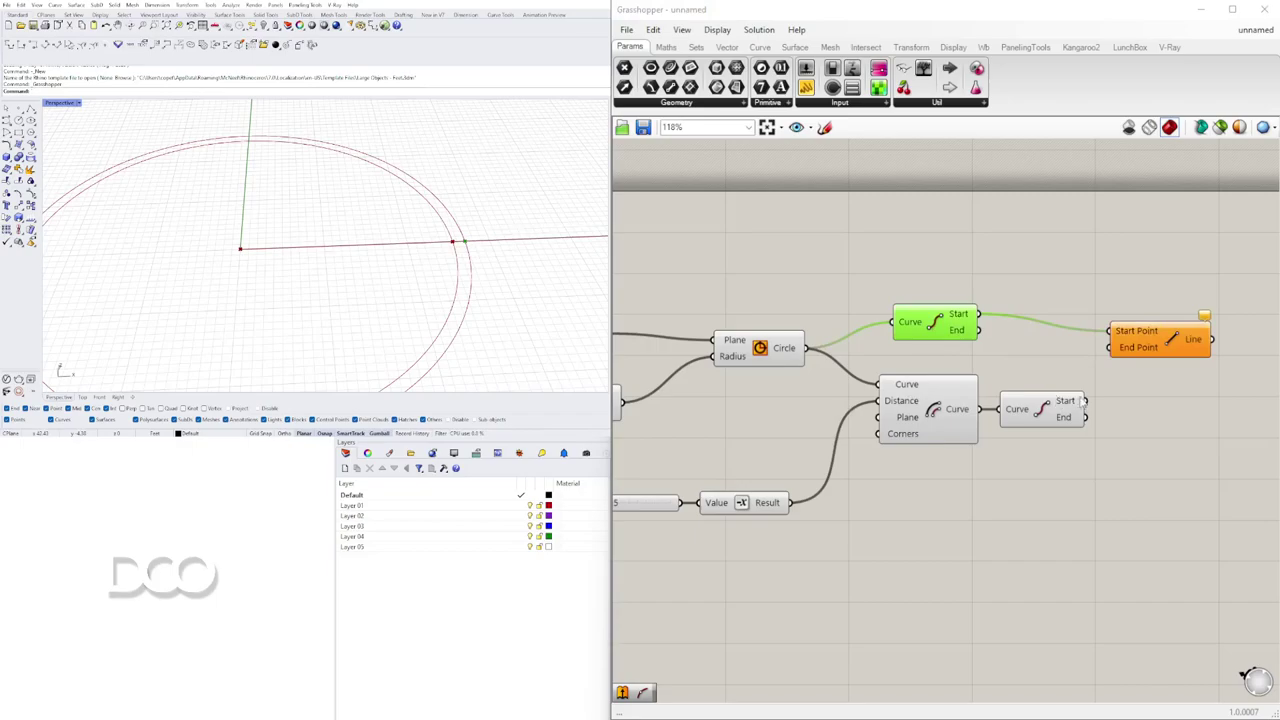
pyautogui.moveTo(1085, 401); pyautogui.dragTo(1110, 331)
pyautogui.moveTo(1160, 340); pyautogui.dragTo(1180, 340)
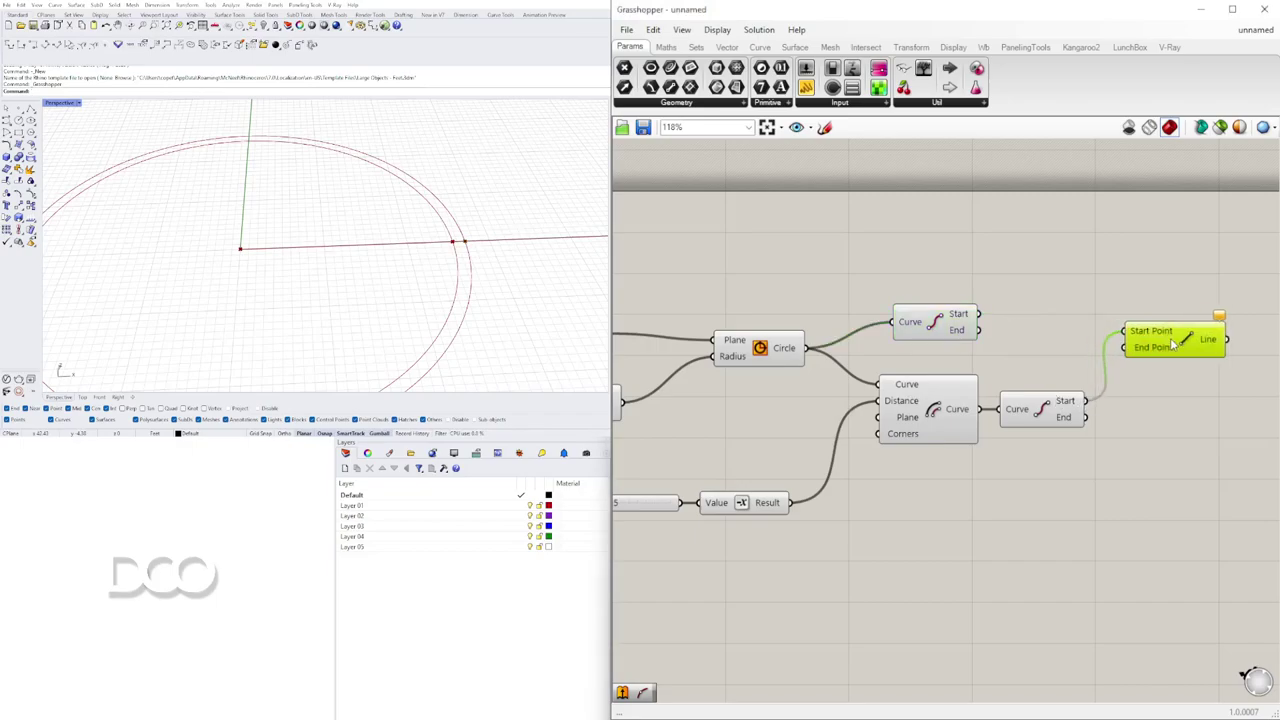
# - Connect the outer circle's start point to the Line's End Point input, and align the circle's End Points component with the Circle component
pyautogui.click(1046, 411)
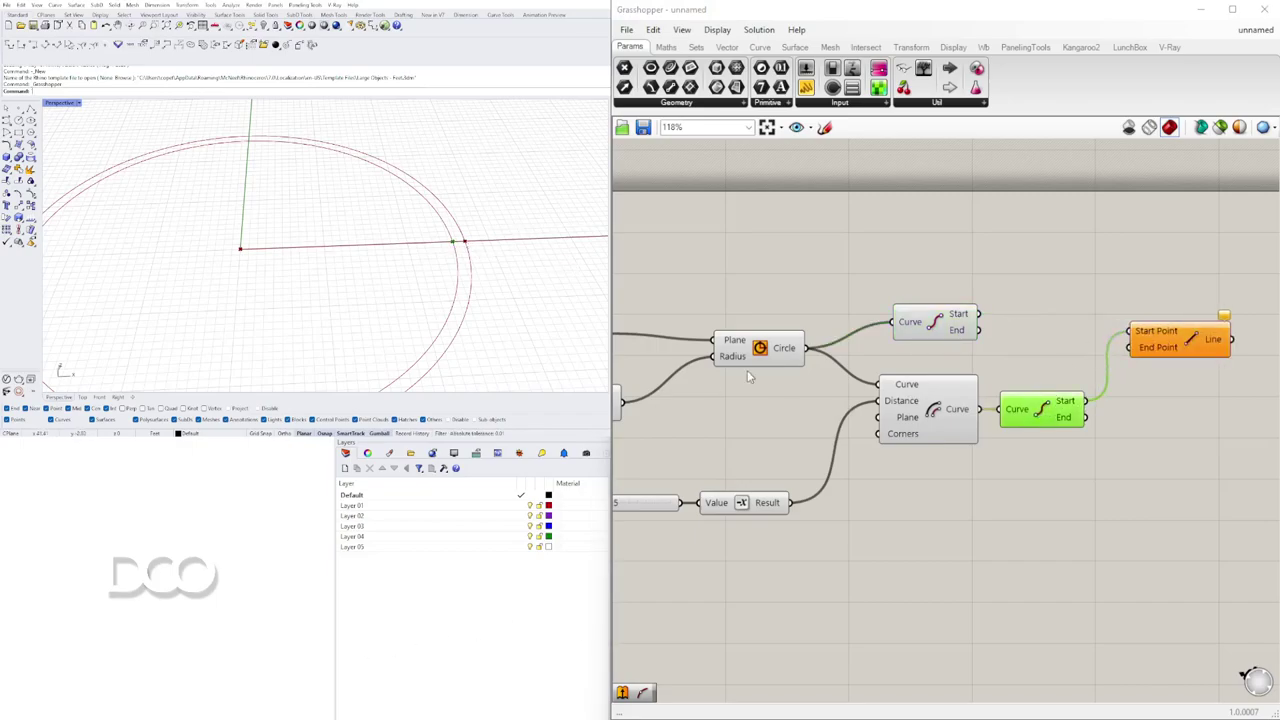
pyautogui.click(967, 320)
pyautogui.moveTo(978, 314); pyautogui.dragTo(1202, 375)
pyautogui.click(1180, 334)
pyautogui.moveTo(933, 322); pyautogui.dragTo(935, 348)
pyautogui.click(1190, 365)
pyautogui.moveTo(505, 274); pyautogui.dragTo(418, 289, button='right')
pyautogui.scroll(10, 274, 263)
pyautogui.scroll(-8, 302, 262)
pyautogui.scroll(4, 458, 262)
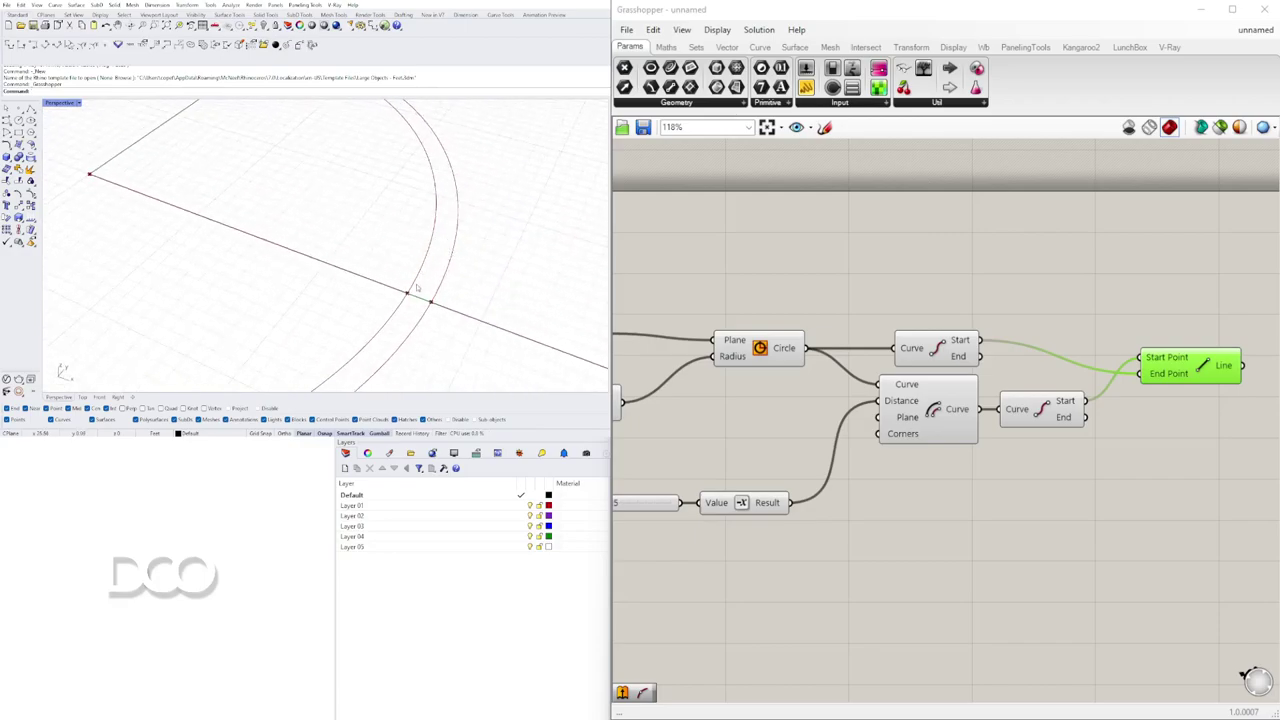
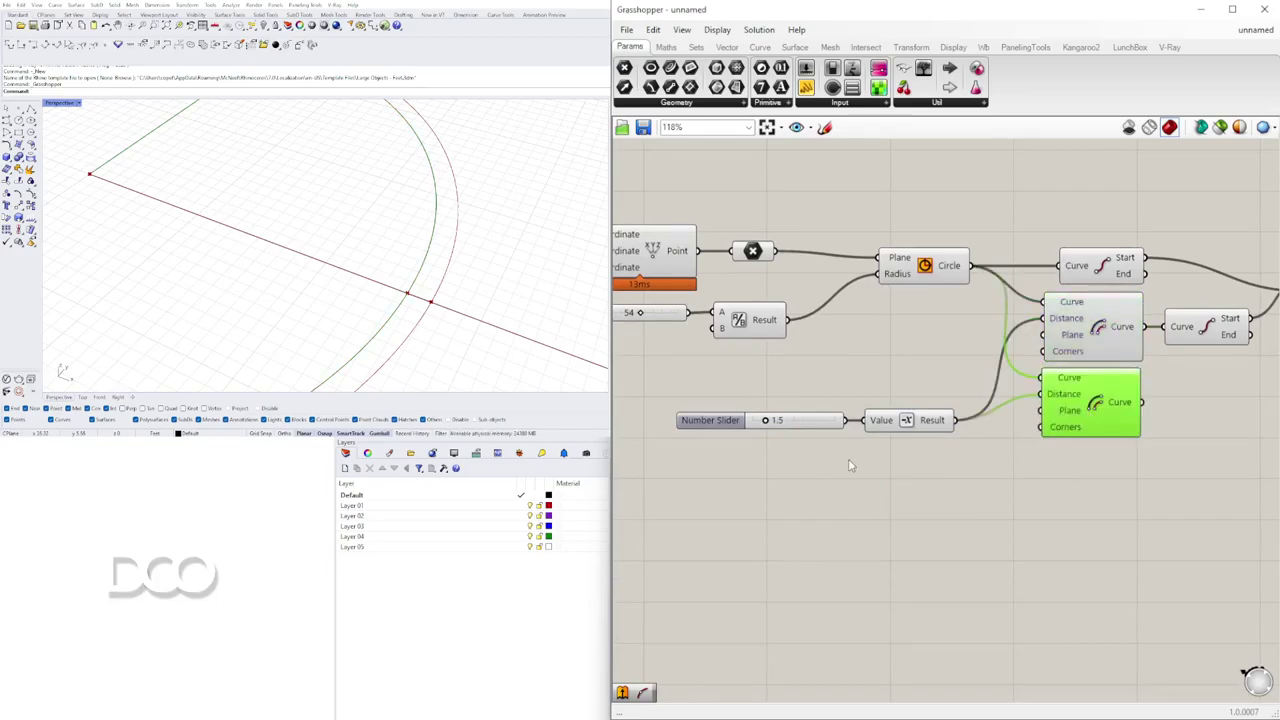
# - Spread the 1.5 slider and Negative component away from the second Offset Curve to make room between them
pyautogui.moveTo(719, 420); pyautogui.dragTo(669, 395)
pyautogui.moveTo(928, 424); pyautogui.dragTo(881, 399)
pyautogui.moveTo(1045, 420); pyautogui.dragTo(1088, 422)
# - Add a divide-by-2 Division component and route the negated value through it into the second Offset Curve's Distance input
pyautogui.doubleClick(991, 425)
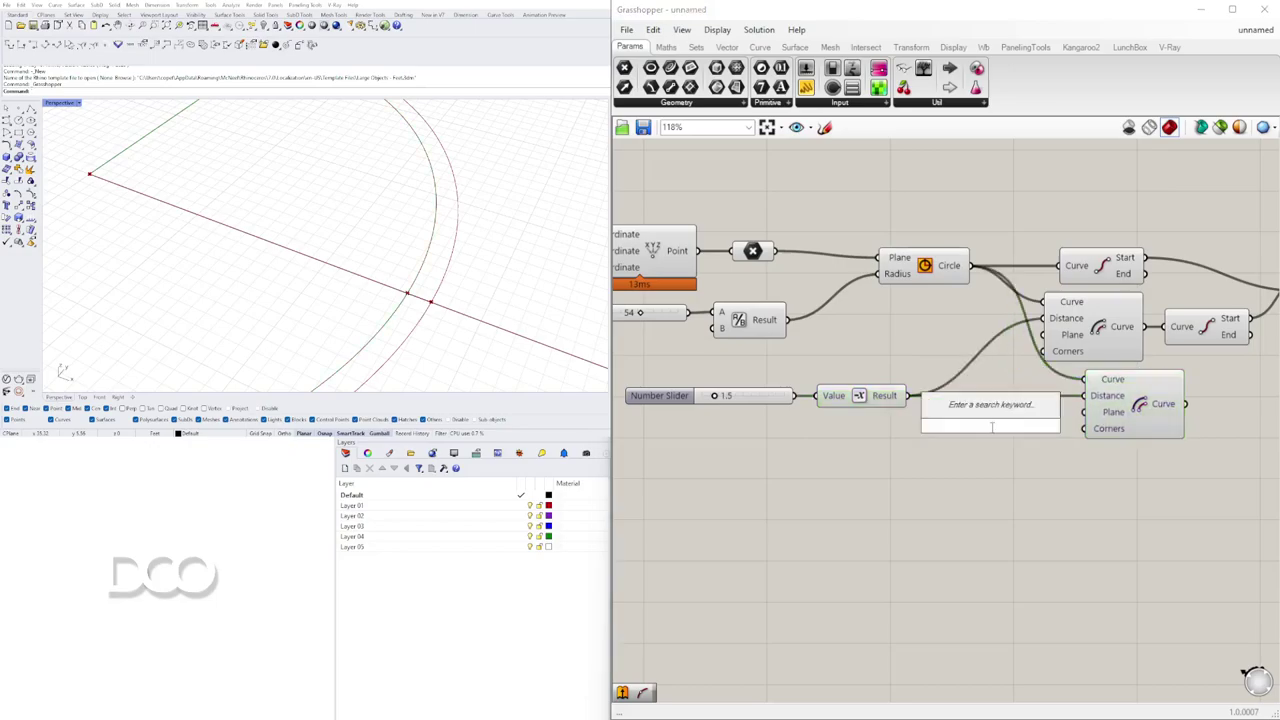
pyautogui.write('/2')
pyautogui.press('Return')
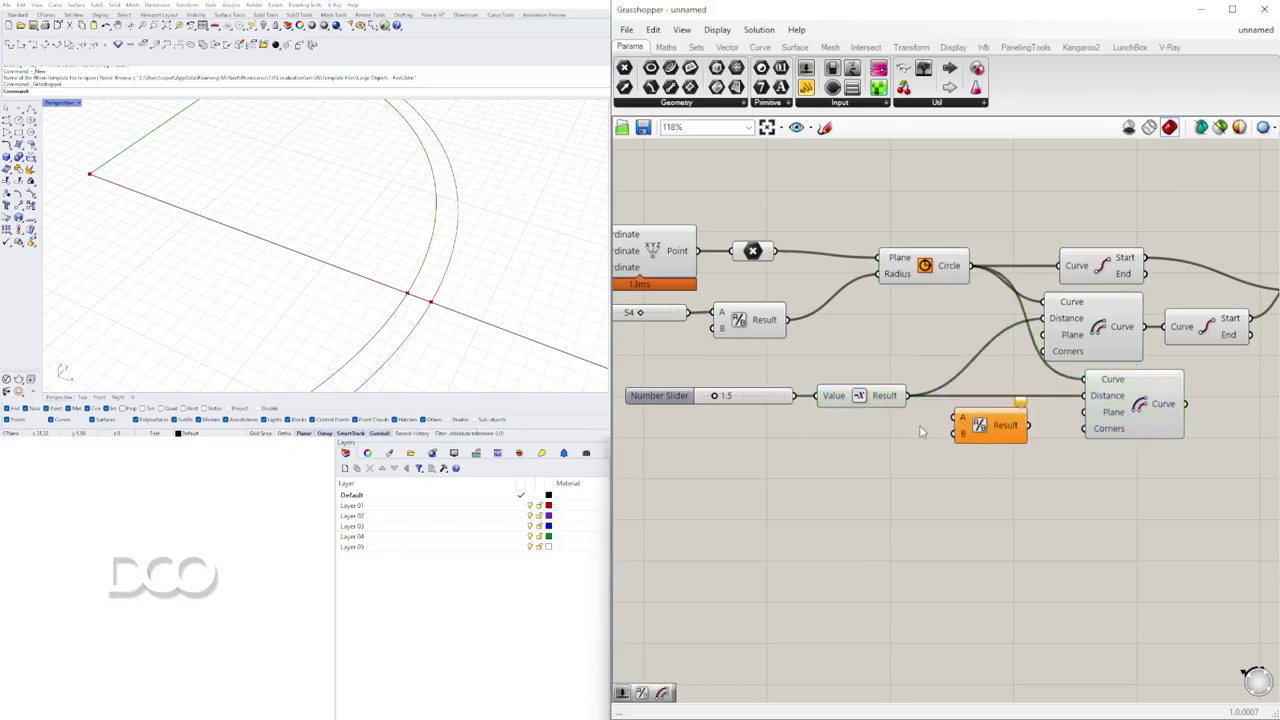
pyautogui.moveTo(950, 422); pyautogui.dragTo(1086, 396)
pyautogui.click(1130, 400)
pyautogui.moveTo(991, 429); pyautogui.dragTo(1010, 418)
pyautogui.click(948, 463)
# - Shift the 1.5 slider, Negative, Division and second Offset Curve back together, and nudge Division slightly lower
pyautogui.scroll(-3, 1104, 459)
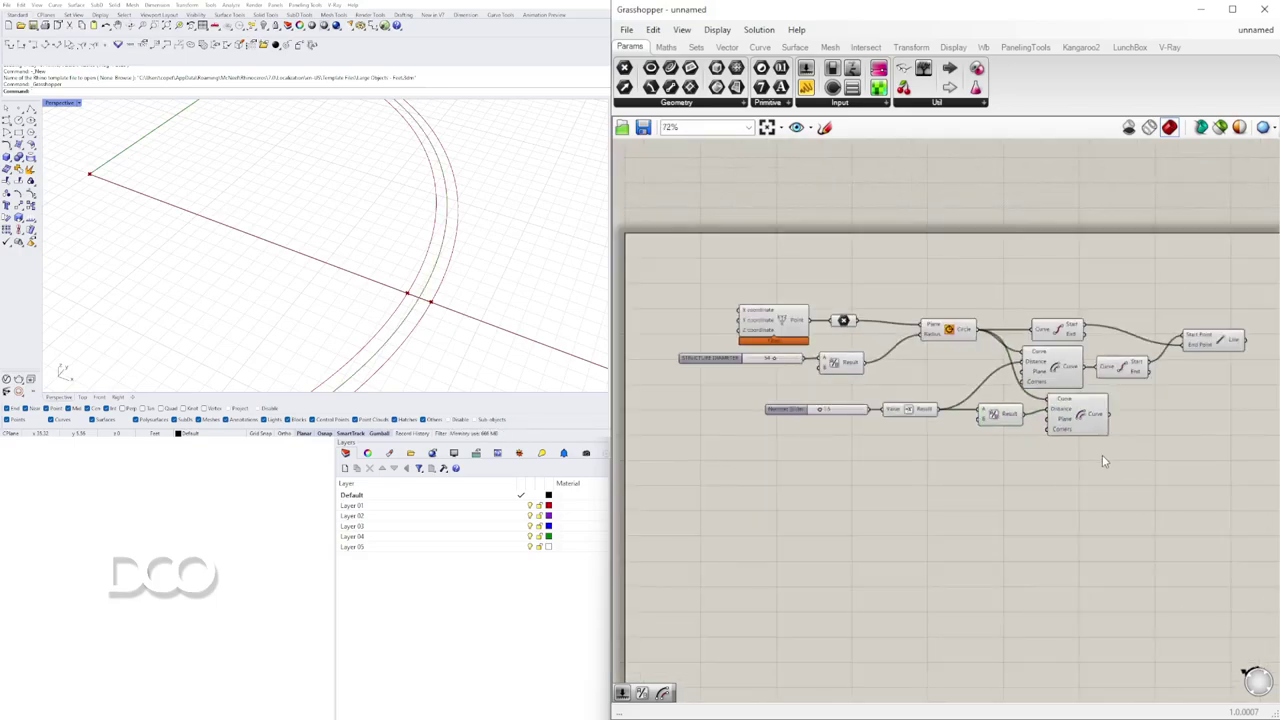
pyautogui.moveTo(1133, 511); pyautogui.dragTo(788, 396)
pyautogui.moveTo(1100, 436); pyautogui.dragTo(1068, 440)
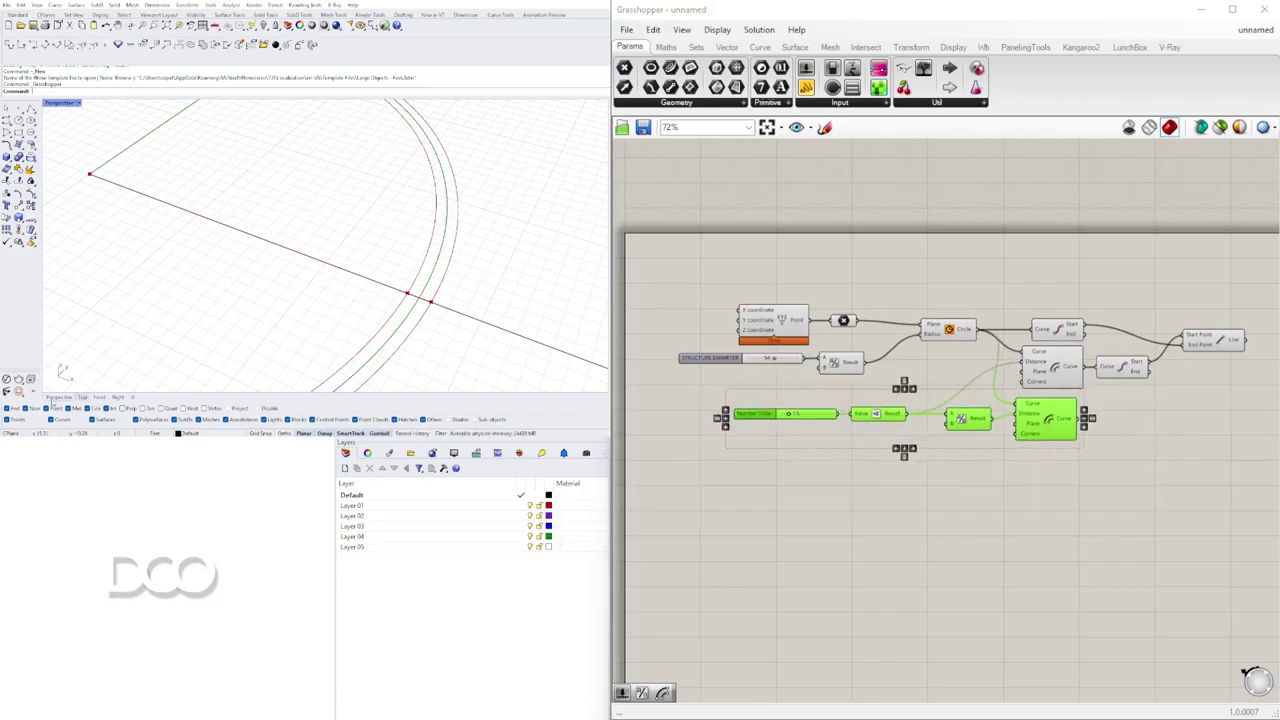
pyautogui.click(894, 549)
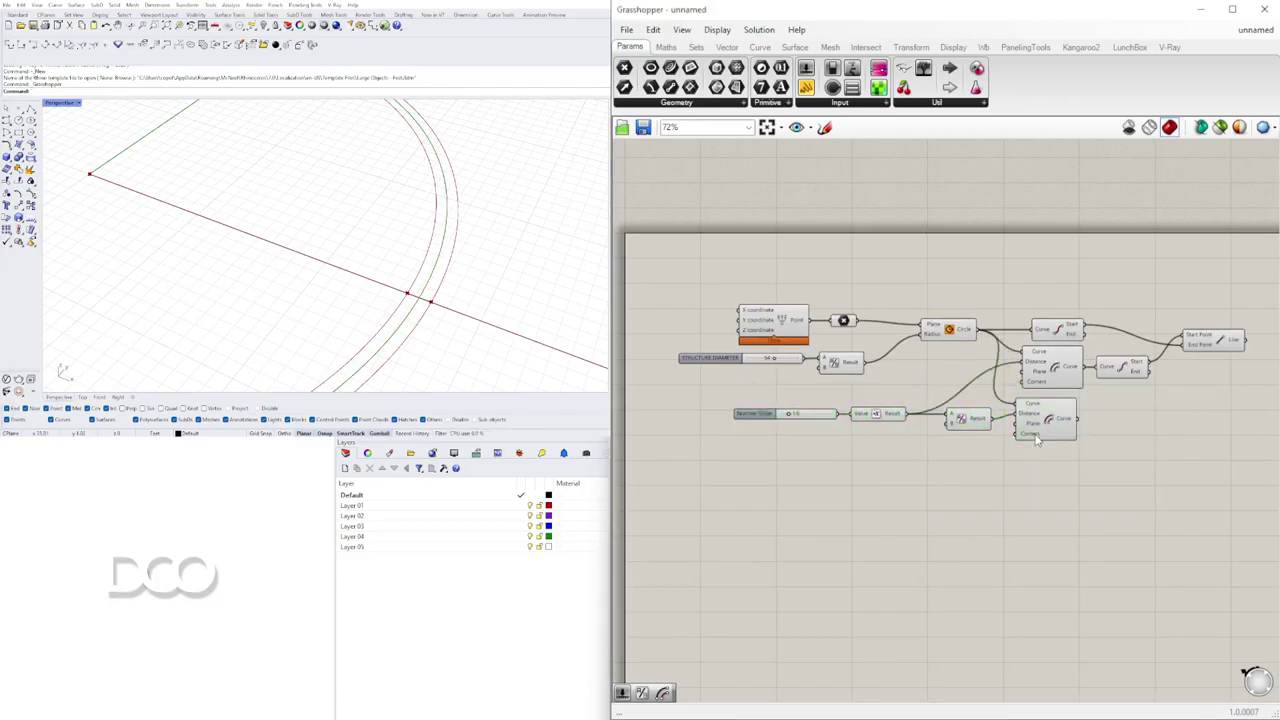
pyautogui.click(967, 422)
pyautogui.moveTo(972, 422); pyautogui.dragTo(969, 429)
pyautogui.click(1055, 428)
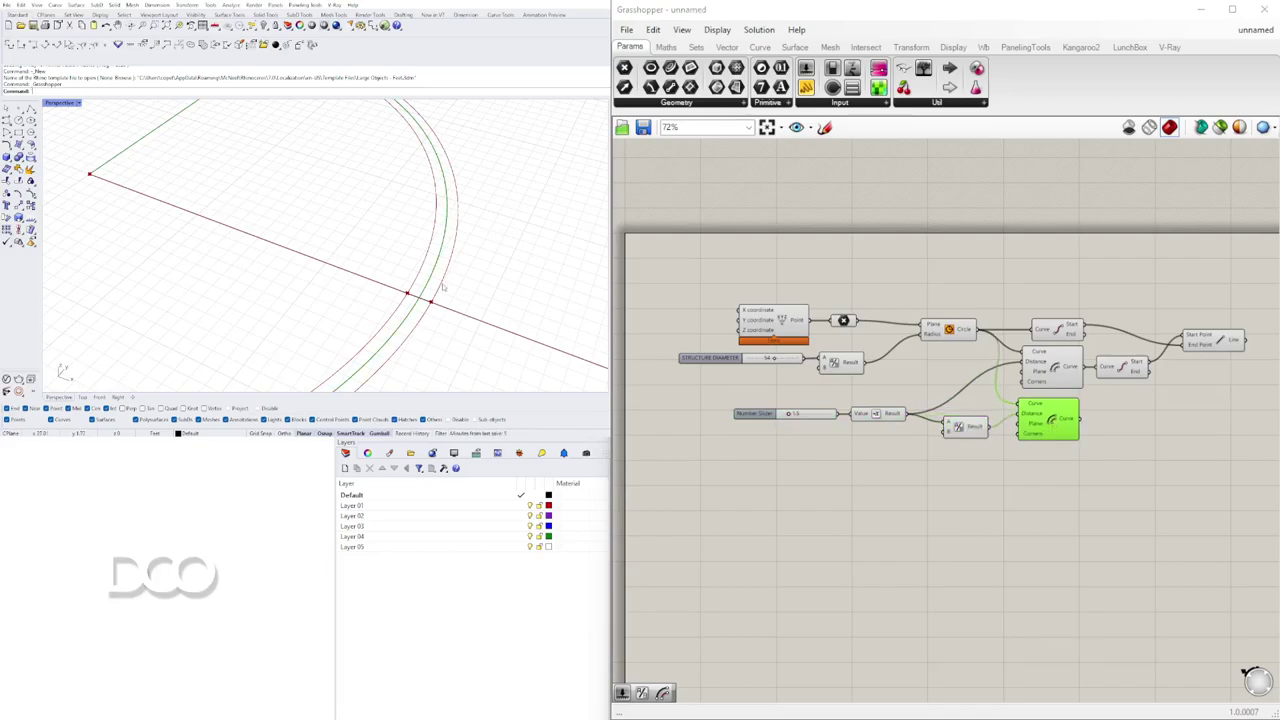
pyautogui.scroll(-8, 408, 270)
pyautogui.moveTo(403, 266); pyautogui.dragTo(372, 260, button='right')
# - Add an Offset Curve component beyond the Line component and connect the line to its Curve input
pyautogui.click(1106, 500)
pyautogui.moveTo(1117, 502); pyautogui.dragTo(1032, 523, button='right')
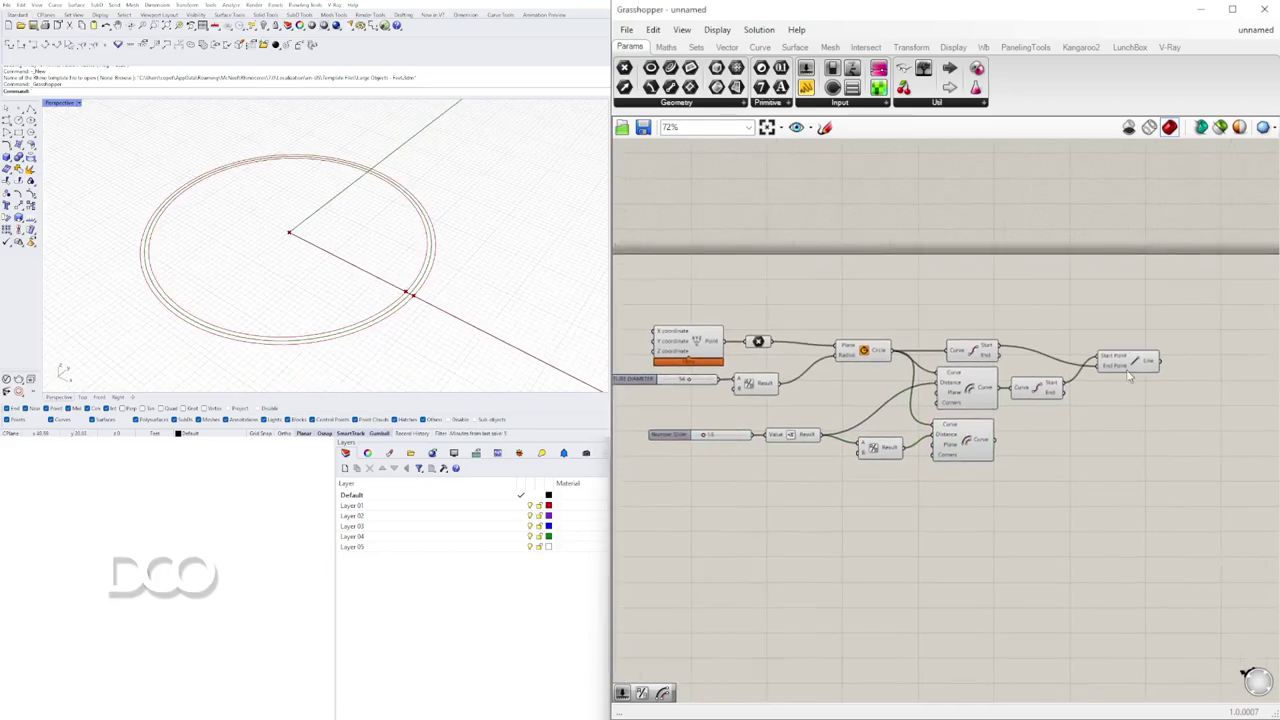
pyautogui.scroll(5, 409, 292)
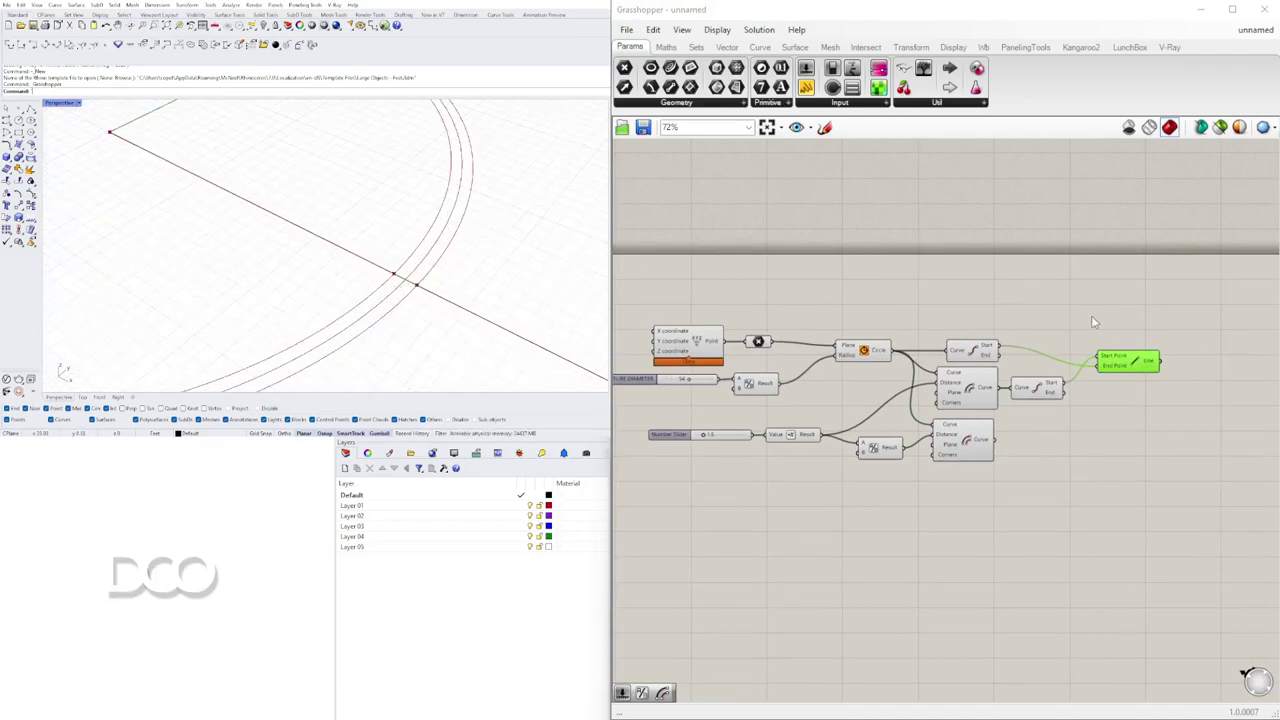
pyautogui.moveTo(1104, 319); pyautogui.dragTo(839, 359, button='right')
pyautogui.doubleClick(943, 417)
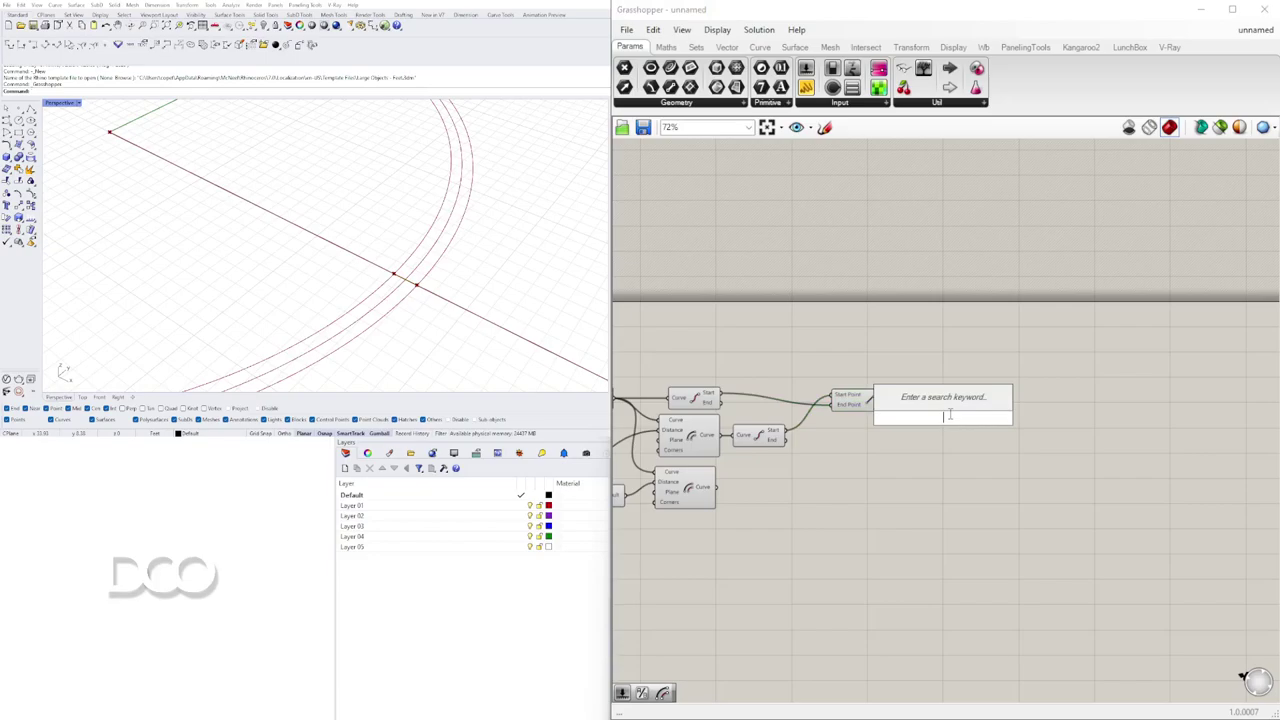
pyautogui.write('offset')
pyautogui.click(975, 383)
pyautogui.click(138, 305)
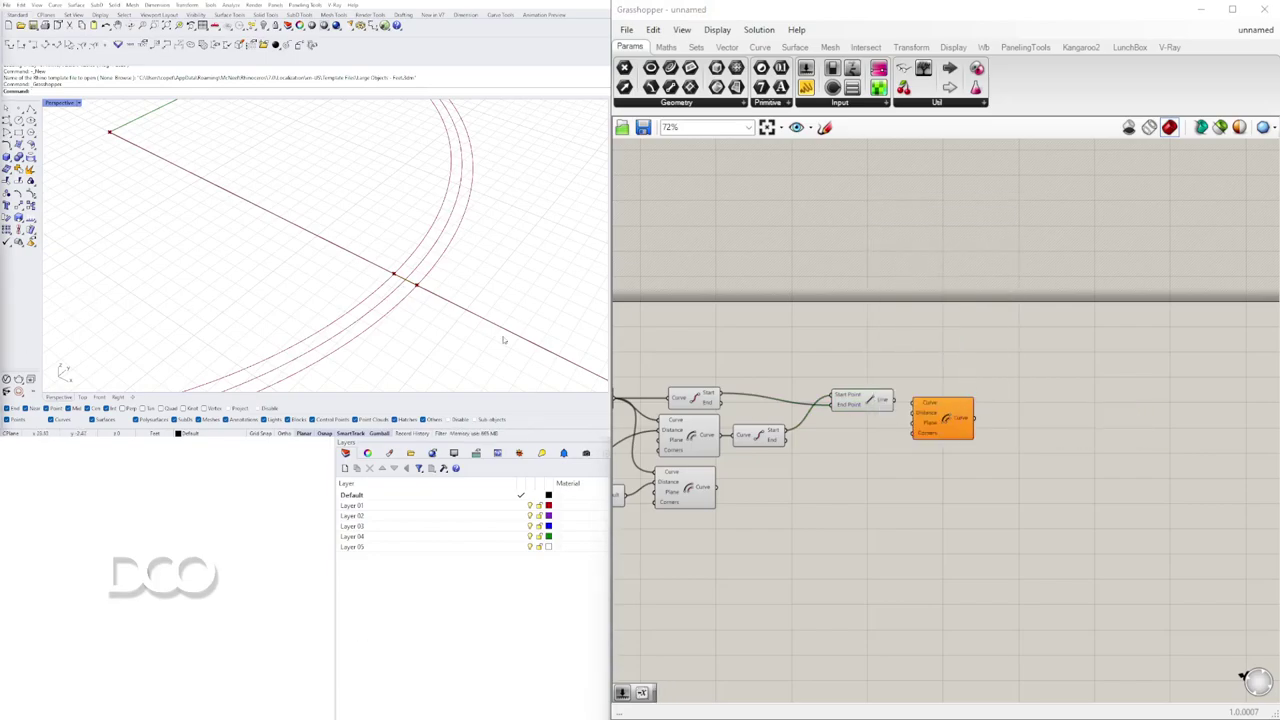
pyautogui.click(868, 402)
pyautogui.scroll(2, 909, 417)
pyautogui.click(981, 423)
pyautogui.moveTo(887, 395); pyautogui.dragTo(1027, 392)
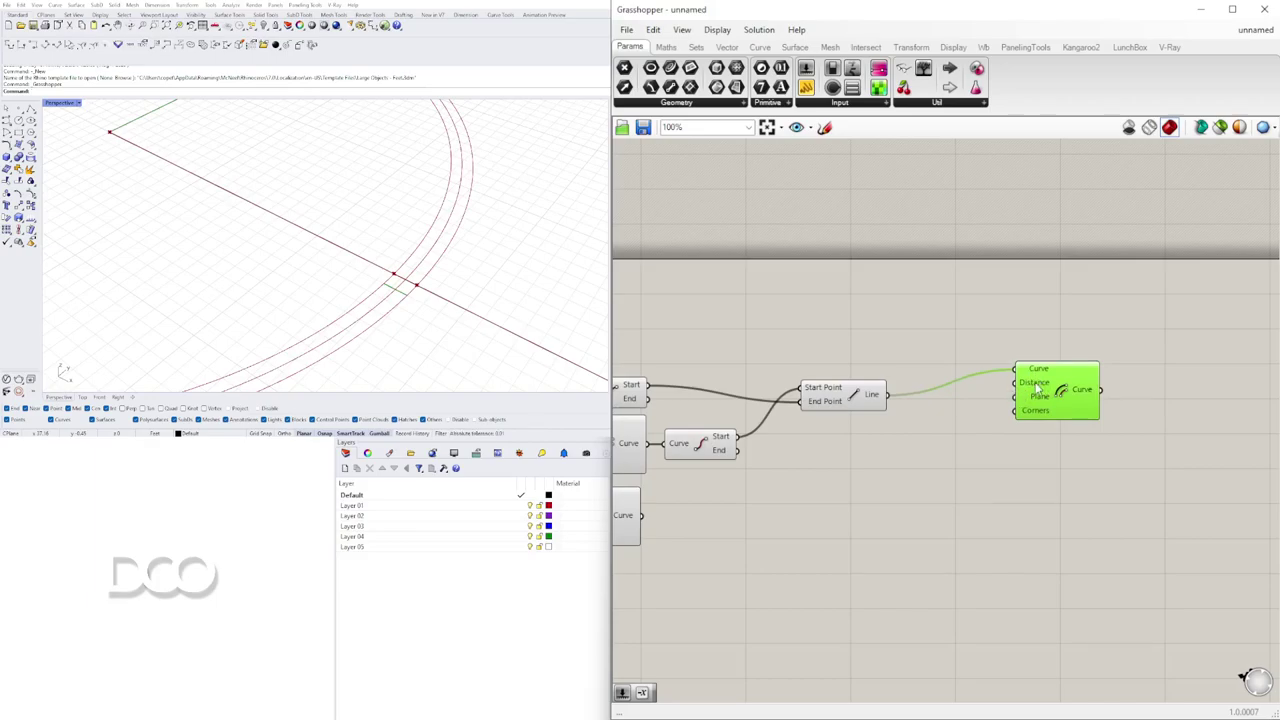
# - Add a 1.5 number slider above the Line component and connect it to the new Offset Curve's Distance input
pyautogui.doubleClick(855, 345)
pyautogui.write('1')
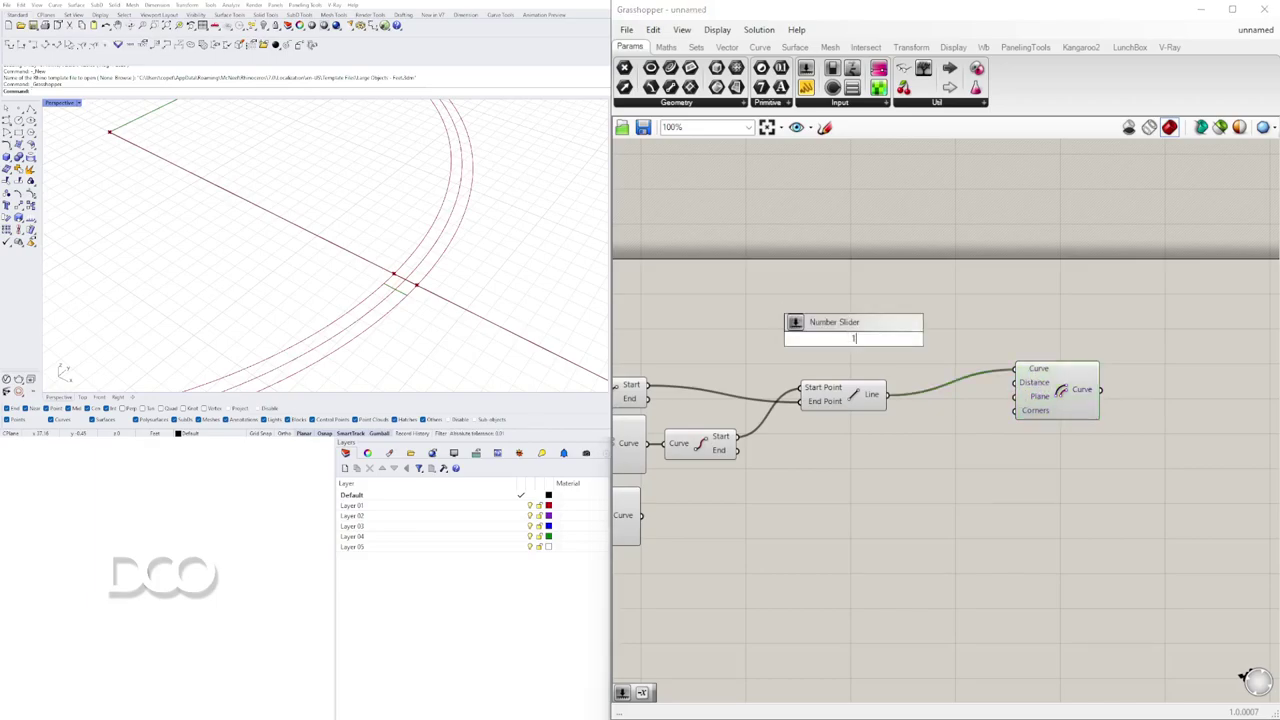
pyautogui.write('.5')
pyautogui.press('Return')
pyautogui.scroll(3, 958, 341)
pyautogui.moveTo(934, 367); pyautogui.dragTo(1132, 428)
# - Duplicate the Offset Curve with its connections directly below the original and shift the 1.5 slider slightly away from them
pyautogui.scroll(-1, 1067, 435)
pyautogui.moveTo(1092, 465); pyautogui.dragTo(1016, 368, button='right')
pyautogui.moveTo(1075, 335); pyautogui.dragTo(1084, 418)
pyautogui.moveTo(720, 282); pyautogui.dragTo(693, 279)
# - Add a Negative component fed by the 1.5 slider, wire it to the lower Offset Curve's Distance, and place it beside that component
pyautogui.doubleClick(904, 319)
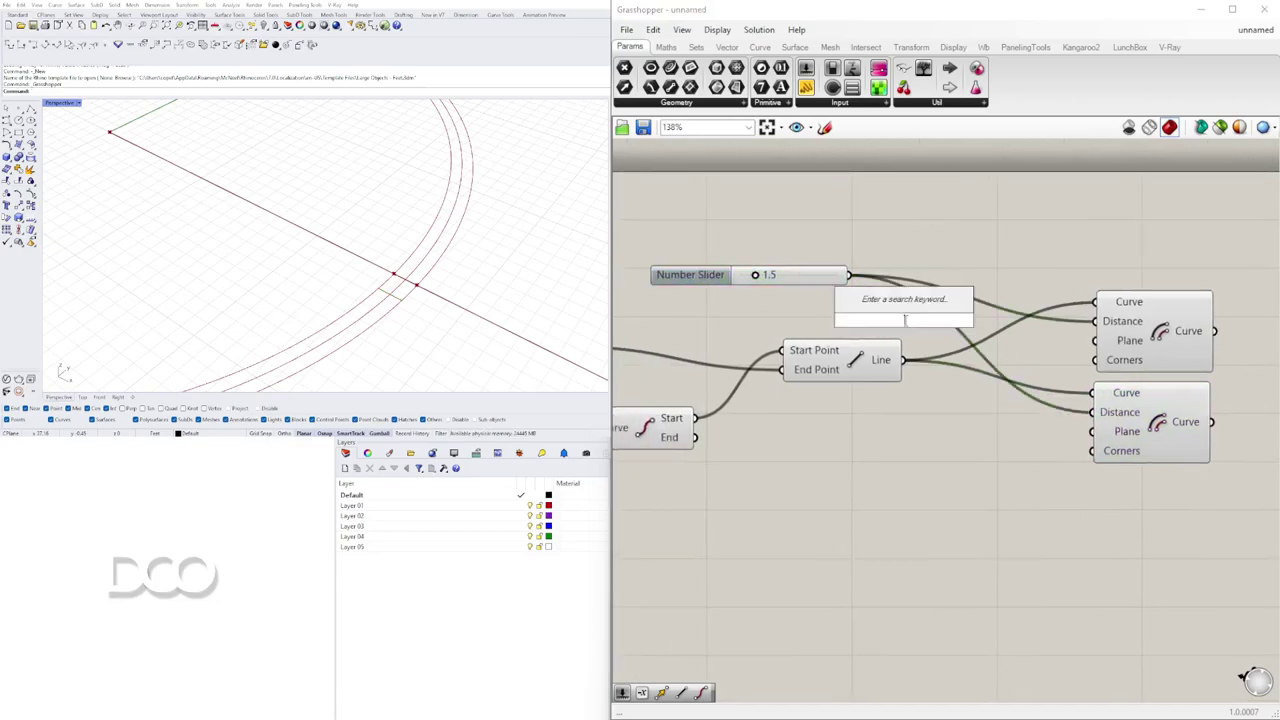
pyautogui.write('N')
pyautogui.click(875, 303)
pyautogui.moveTo(848, 275); pyautogui.dragTo(850, 319)
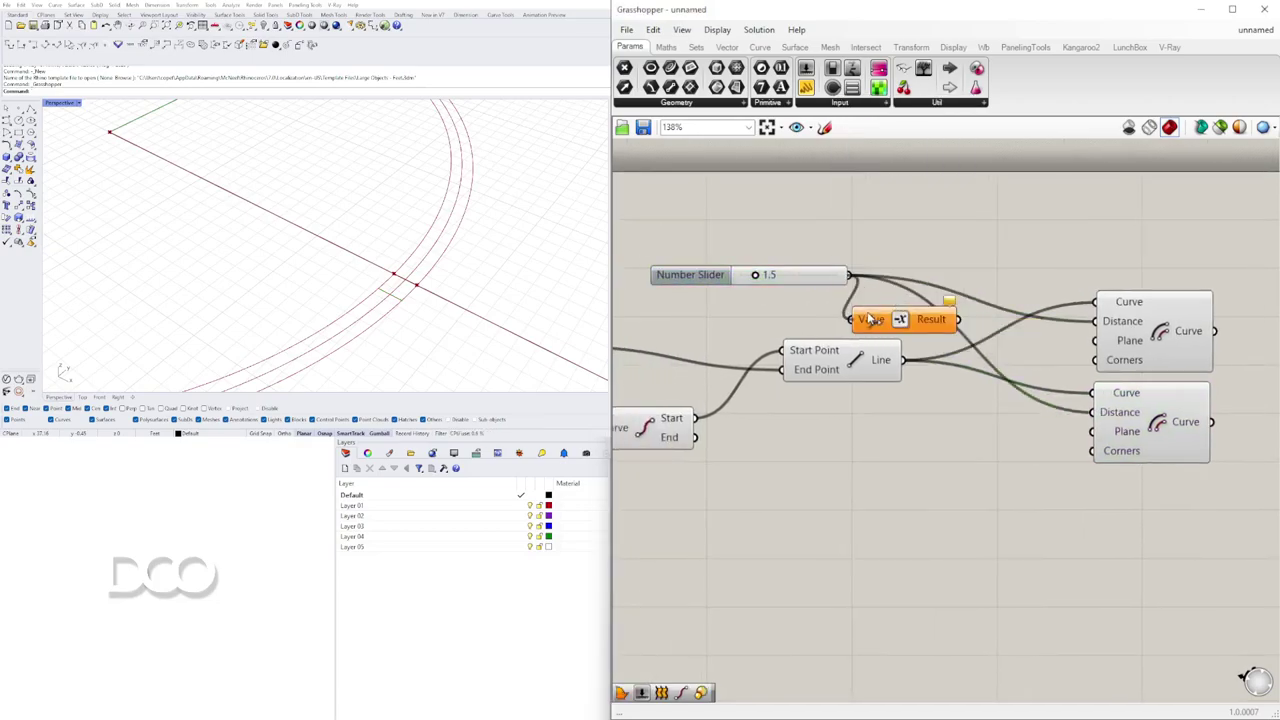
pyautogui.click(965, 330)
pyautogui.moveTo(960, 320); pyautogui.dragTo(1091, 412)
pyautogui.moveTo(922, 312); pyautogui.dragTo(1022, 408)
pyautogui.click(1179, 322)
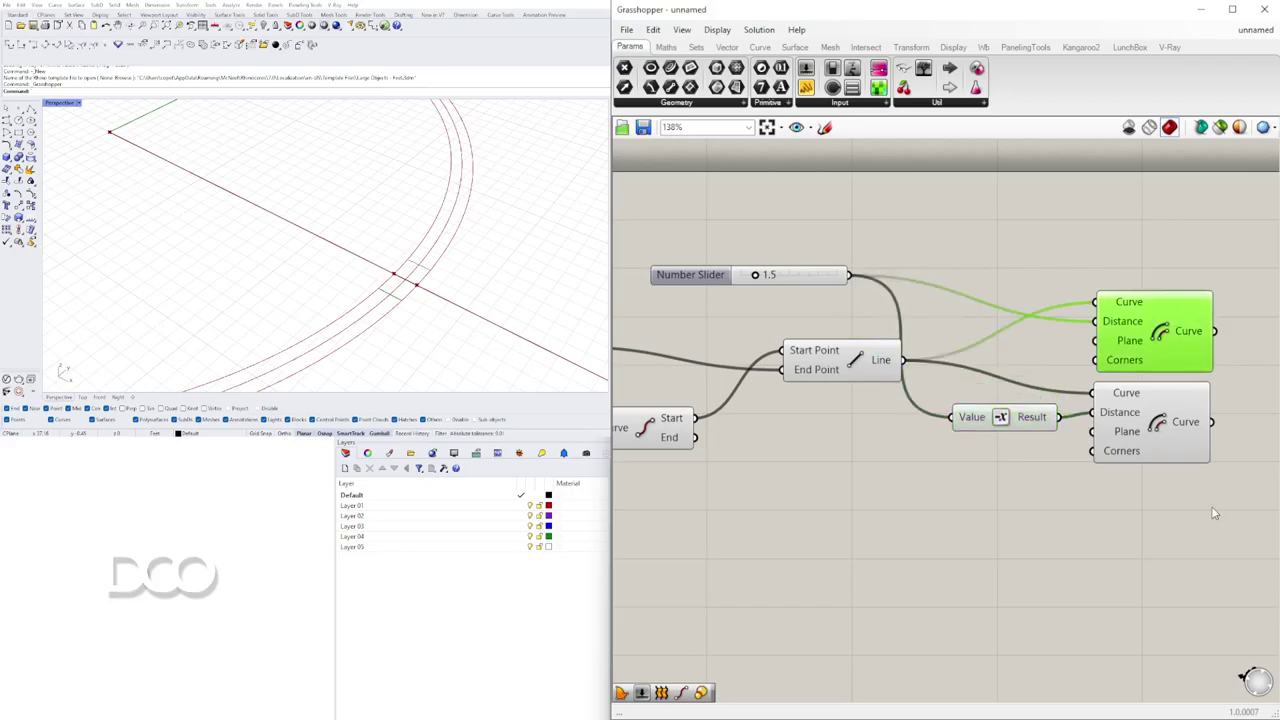
# - Move the two Offset Curves and Negative farther from the Line component, and pull the 1.5 slider back to make room
pyautogui.moveTo(1215, 514); pyautogui.dragTo(1121, 360)
pyautogui.moveTo(1120, 363); pyautogui.dragTo(1062, 320, button='right')
pyautogui.moveTo(1246, 543); pyautogui.dragTo(977, 258)
pyautogui.moveTo(1069, 298); pyautogui.dragTo(1152, 298)
pyautogui.click(1116, 242)
pyautogui.moveTo(1028, 374); pyautogui.dragTo(1038, 389)
pyautogui.click(1041, 414)
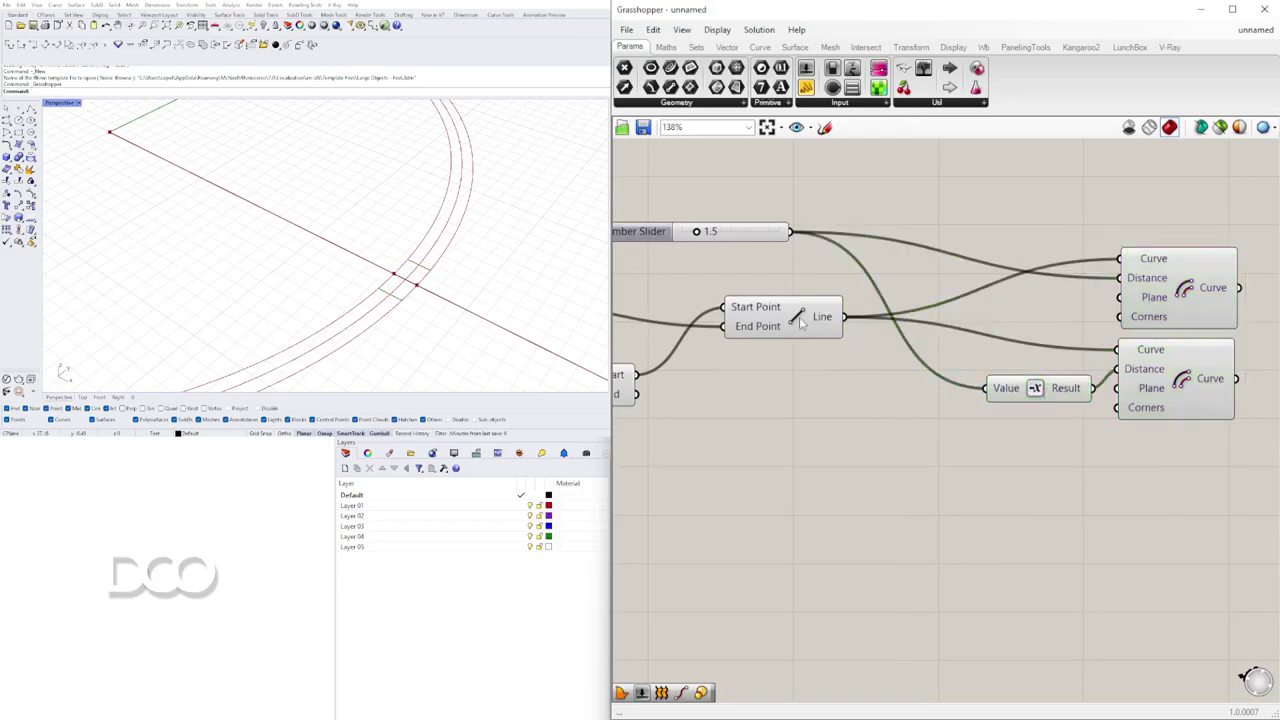
pyautogui.moveTo(680, 236); pyautogui.dragTo(758, 270, button='right')
pyautogui.moveTo(708, 265); pyautogui.dragTo(772, 308)
pyautogui.click(802, 251)
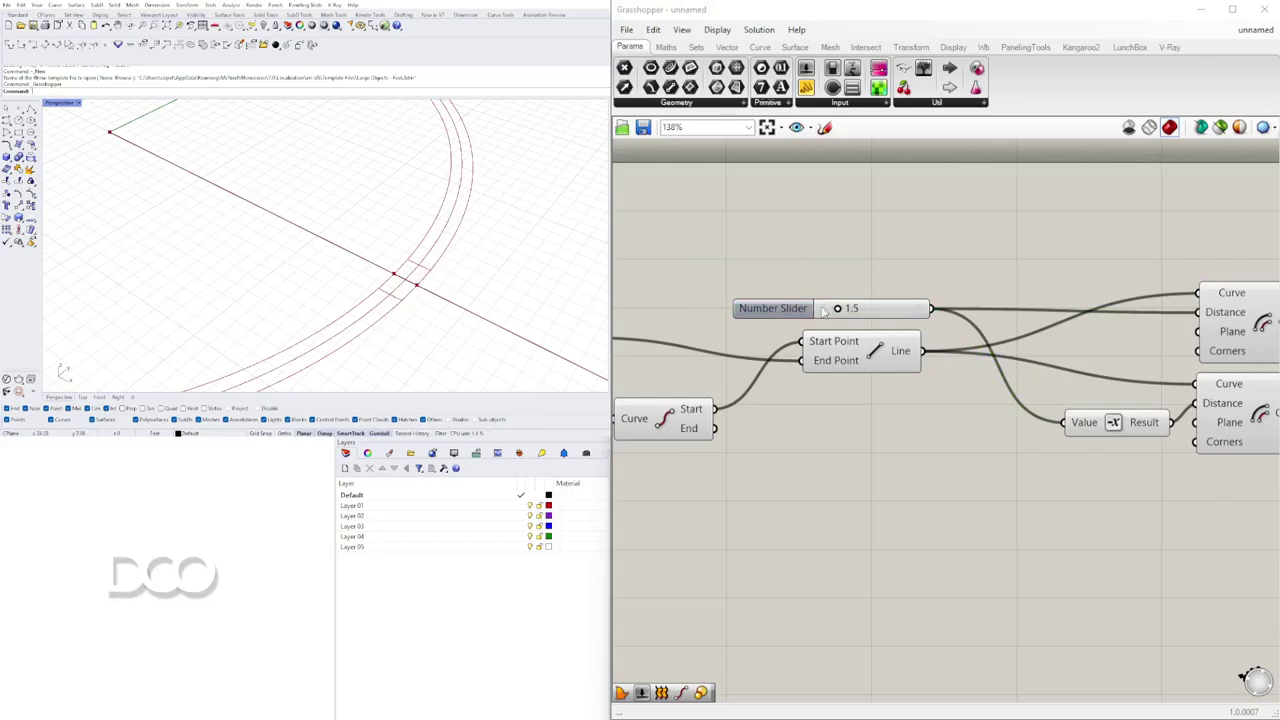
pyautogui.moveTo(786, 309); pyautogui.dragTo(651, 282)
# - Add a Division component with the slider in A, and route its result to the upper Offset Curve's Distance and Negative's Value
pyautogui.click(908, 263)
pyautogui.doubleClick(900, 255)
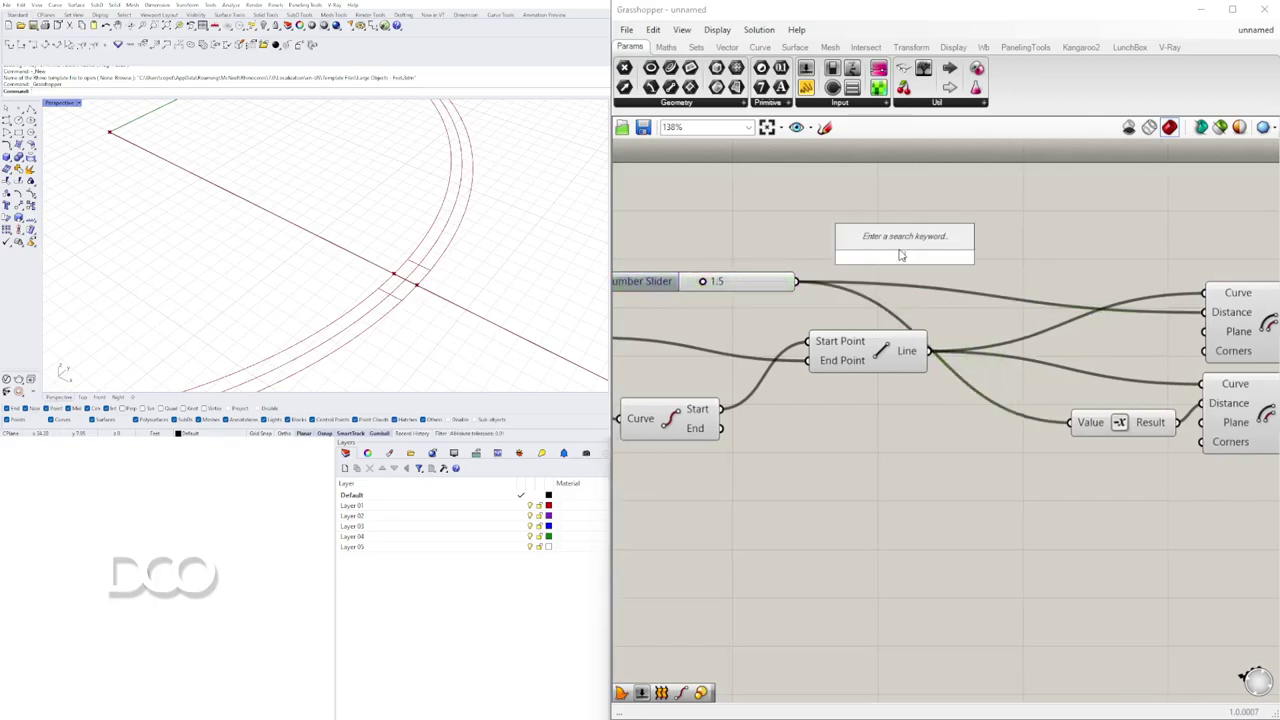
pyautogui.write('/')
pyautogui.press('Return')
pyautogui.moveTo(798, 282); pyautogui.dragTo(864, 248)
pyautogui.moveTo(958, 260); pyautogui.dragTo(1203, 312)
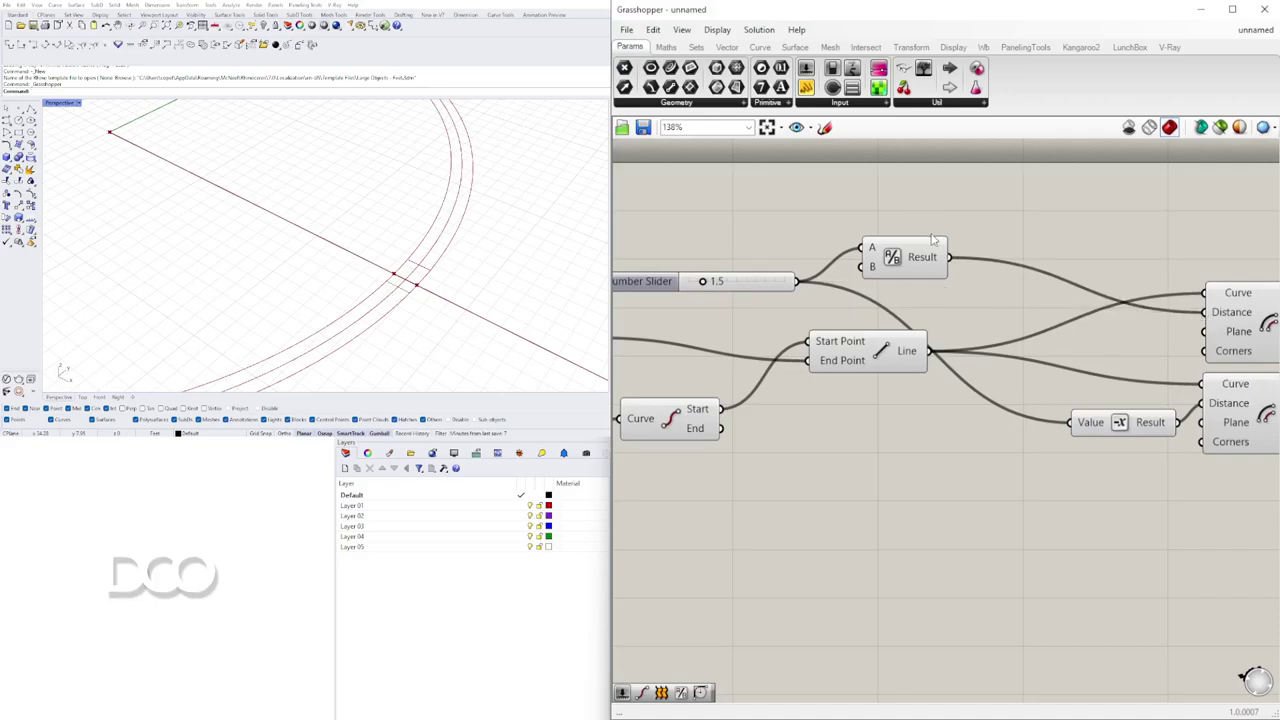
pyautogui.moveTo(959, 272); pyautogui.dragTo(1070, 423)
# - Align the 1.5 slider with the Division component and place both just above the Line component
pyautogui.moveTo(814, 255); pyautogui.dragTo(831, 287, button='right')
pyautogui.moveTo(671, 318); pyautogui.dragTo(724, 282)
pyautogui.moveTo(959, 237); pyautogui.dragTo(826, 320)
pyautogui.moveTo(912, 294); pyautogui.dragTo(893, 336)
pyautogui.click(1104, 307)
pyautogui.moveTo(1106, 308); pyautogui.dragTo(907, 315, button='right')
# - Add an End Points component to the upper radial Offset Curve and a matching copy to the lower one
pyautogui.click(1089, 352)
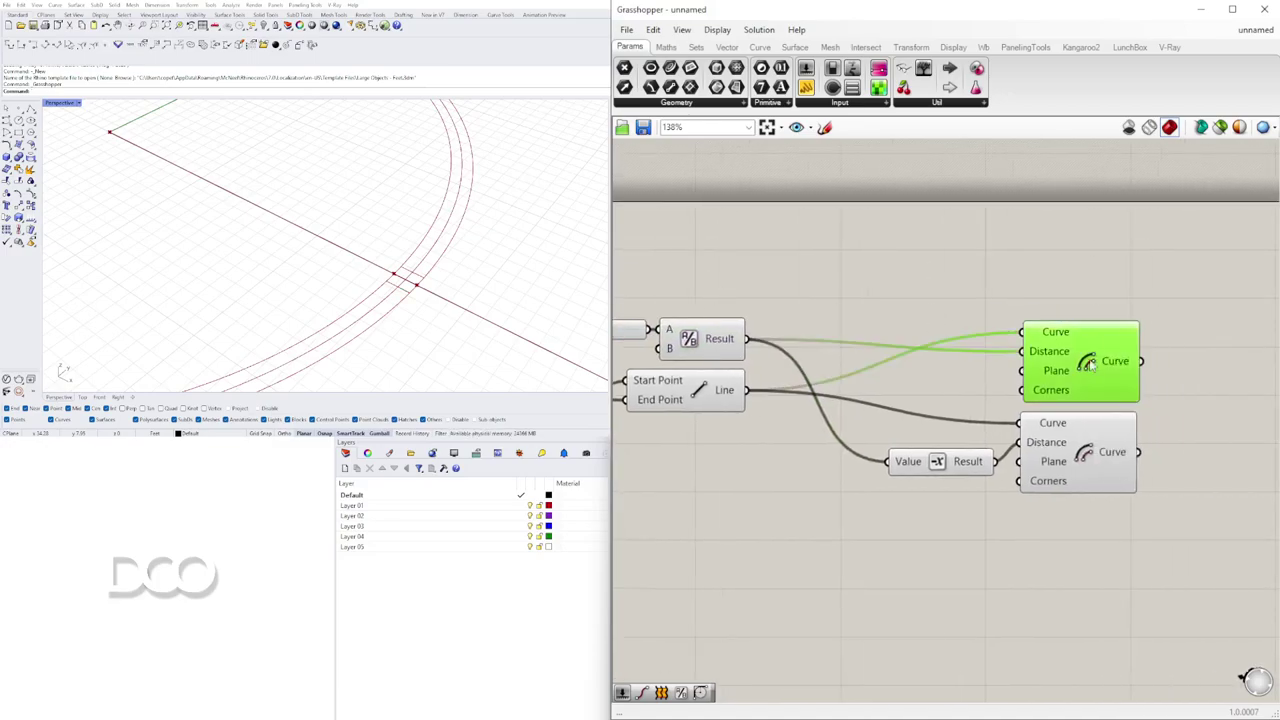
pyautogui.keyDown('shift'); pyautogui.click(1068, 455); pyautogui.keyUp('shift')
pyautogui.scroll(5, 422, 293)
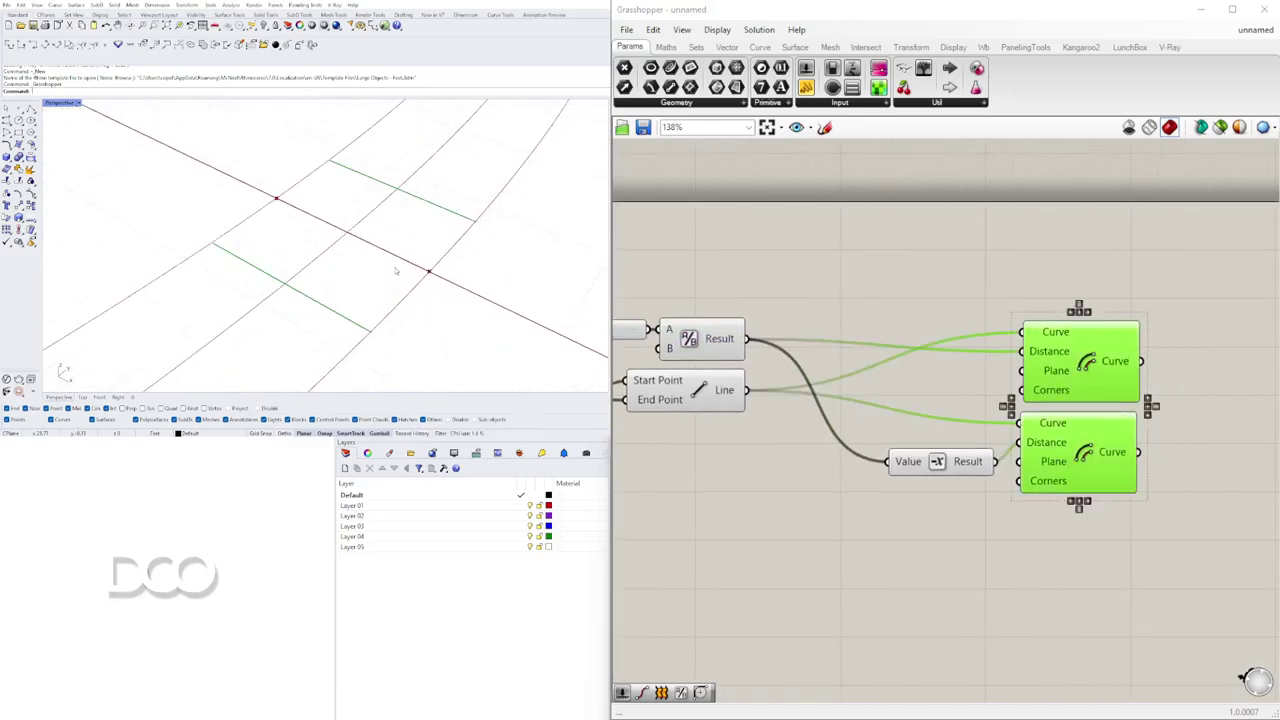
pyautogui.scroll(-5, 397, 269)
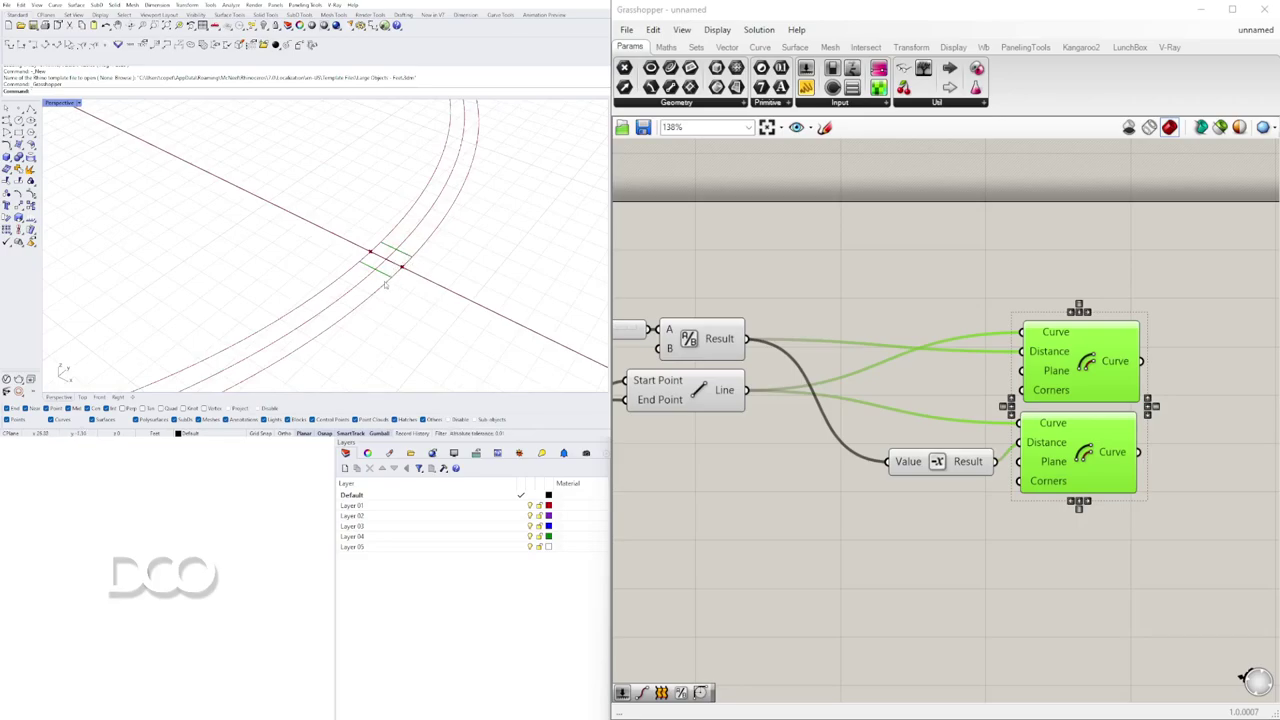
pyautogui.scroll(-2, 1155, 450)
pyautogui.doubleClick(1125, 390)
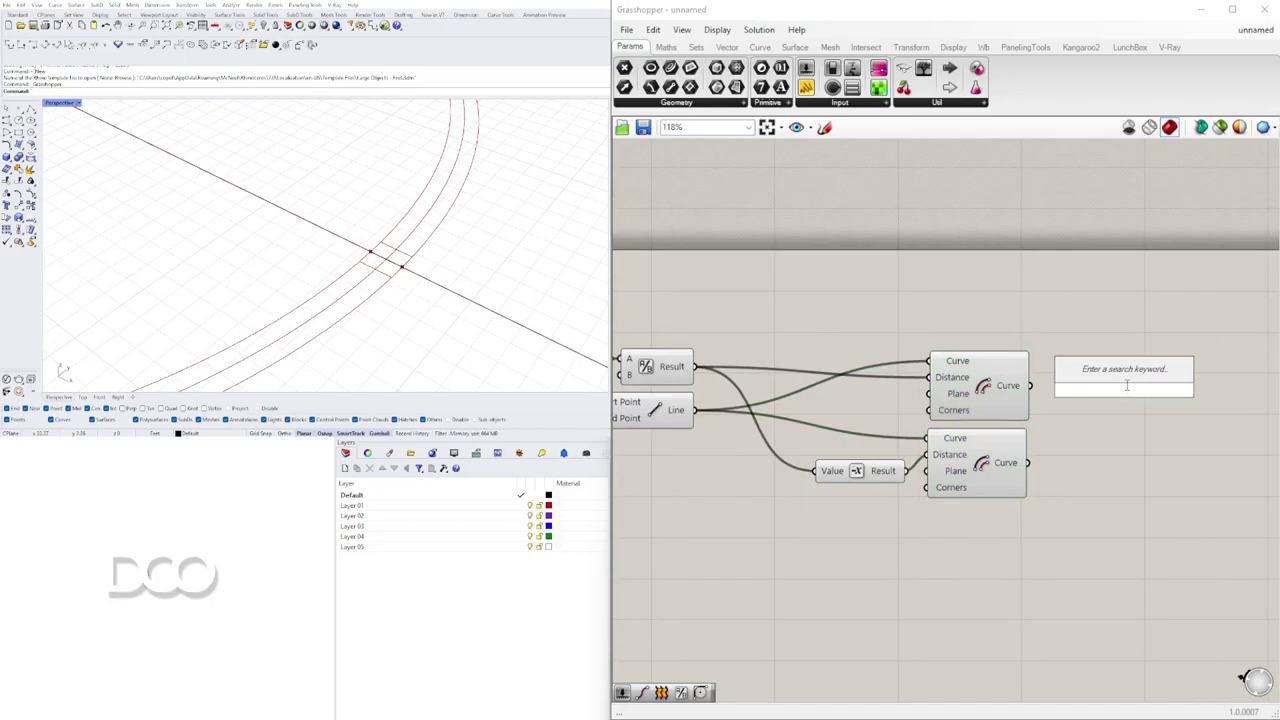
pyautogui.write('end')
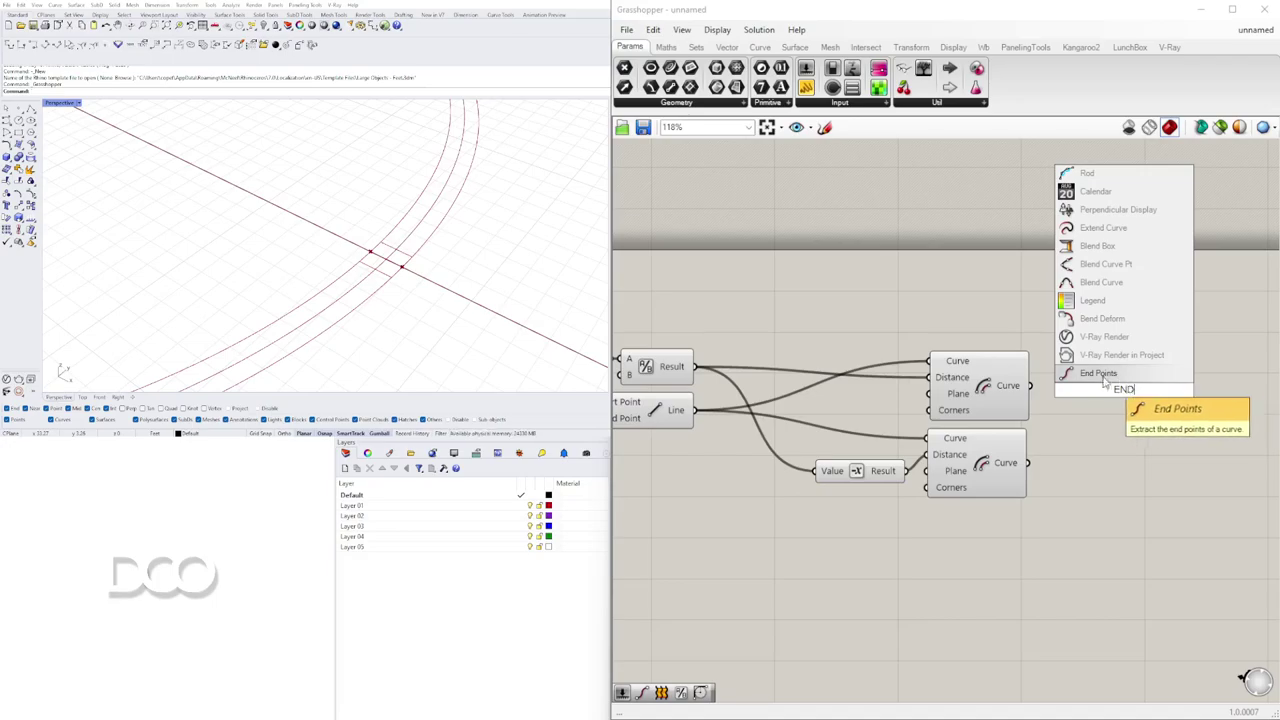
pyautogui.click(1094, 372)
pyautogui.moveTo(1031, 386); pyautogui.dragTo(1080, 389)
pyautogui.moveTo(1118, 395); pyautogui.dragTo(1109, 391)
pyautogui.keyDown('alt'); pyautogui.moveTo(1109, 391); pyautogui.dragTo(1069, 465); pyautogui.keyUp('alt')
pyautogui.moveTo(1085, 463); pyautogui.dragTo(983, 458, button='right')
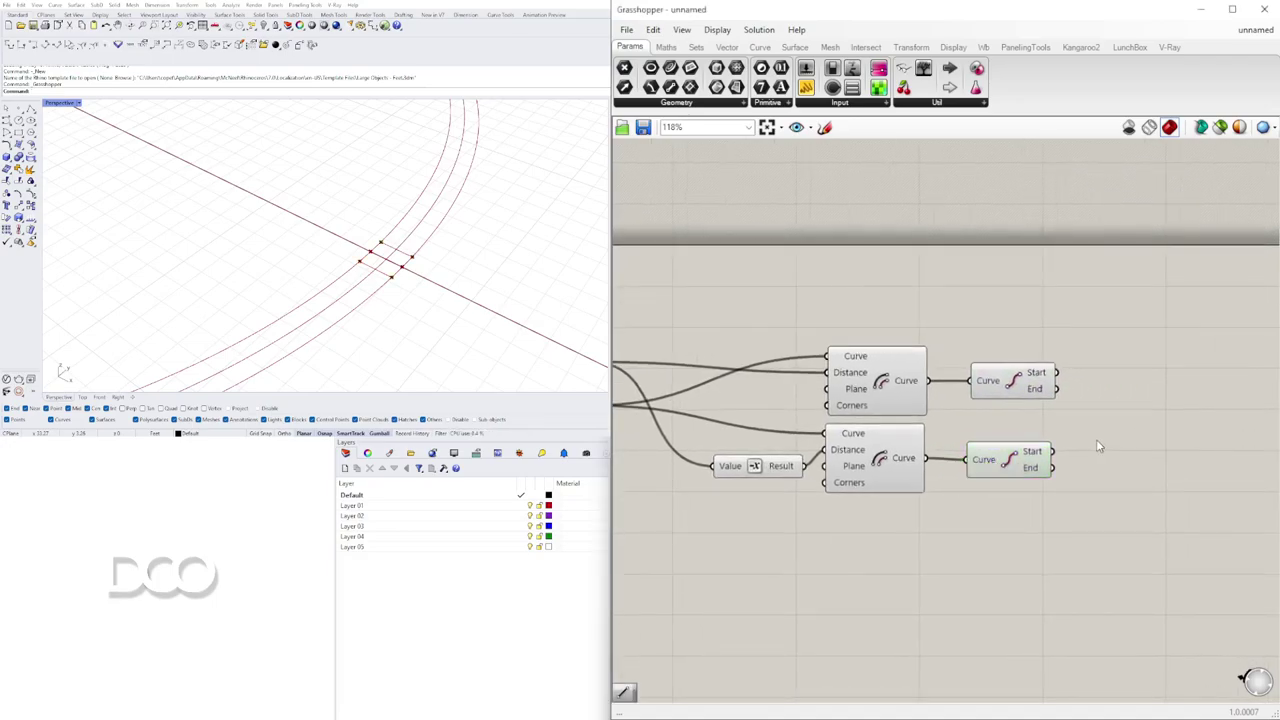
# - Add a Line component connecting the Start outputs of the two new End Points components
pyautogui.doubleClick(1096, 439)
pyautogui.write('line')
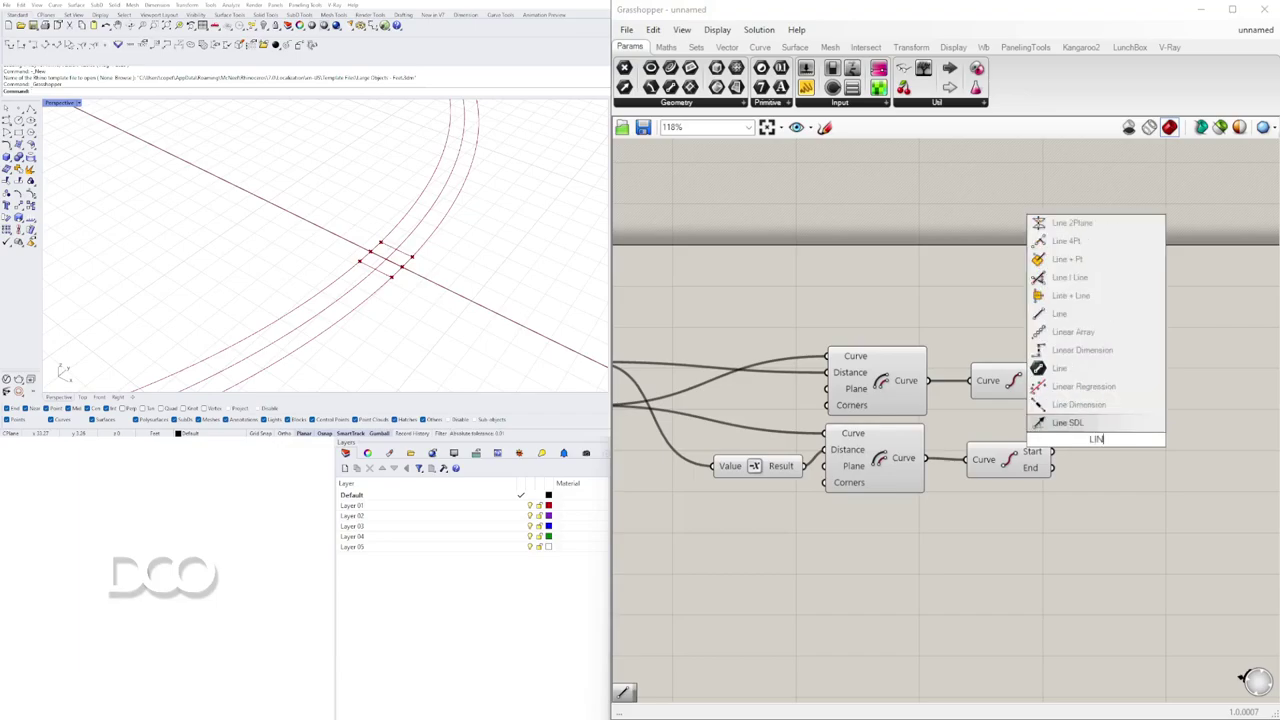
pyautogui.click(1066, 403)
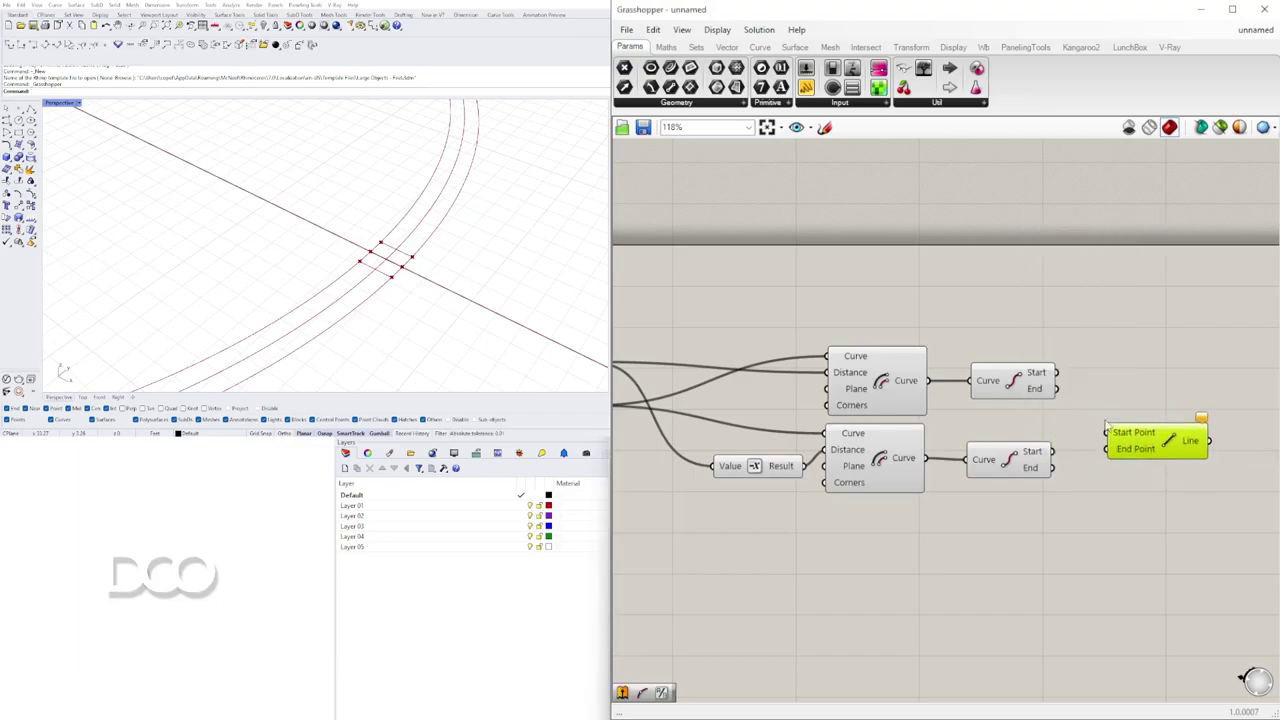
pyautogui.click(1013, 383)
pyautogui.moveTo(1067, 378); pyautogui.dragTo(1150, 417)
pyautogui.moveTo(1070, 455); pyautogui.dragTo(1158, 402)
# - Duplicate the Line component below the first and connect the End outputs of both End Points components to the copy
pyautogui.click(1183, 455)
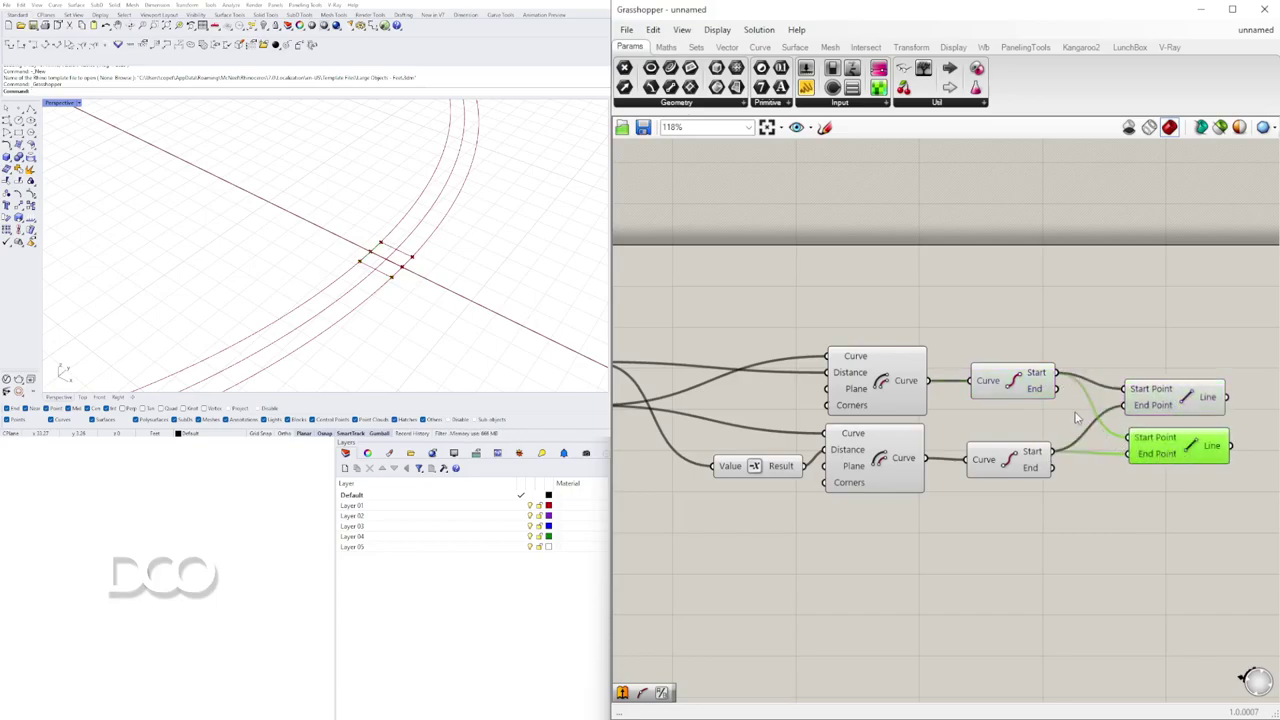
pyautogui.moveTo(1057, 388); pyautogui.dragTo(1128, 437)
pyautogui.moveTo(1052, 467); pyautogui.dragTo(1128, 454)
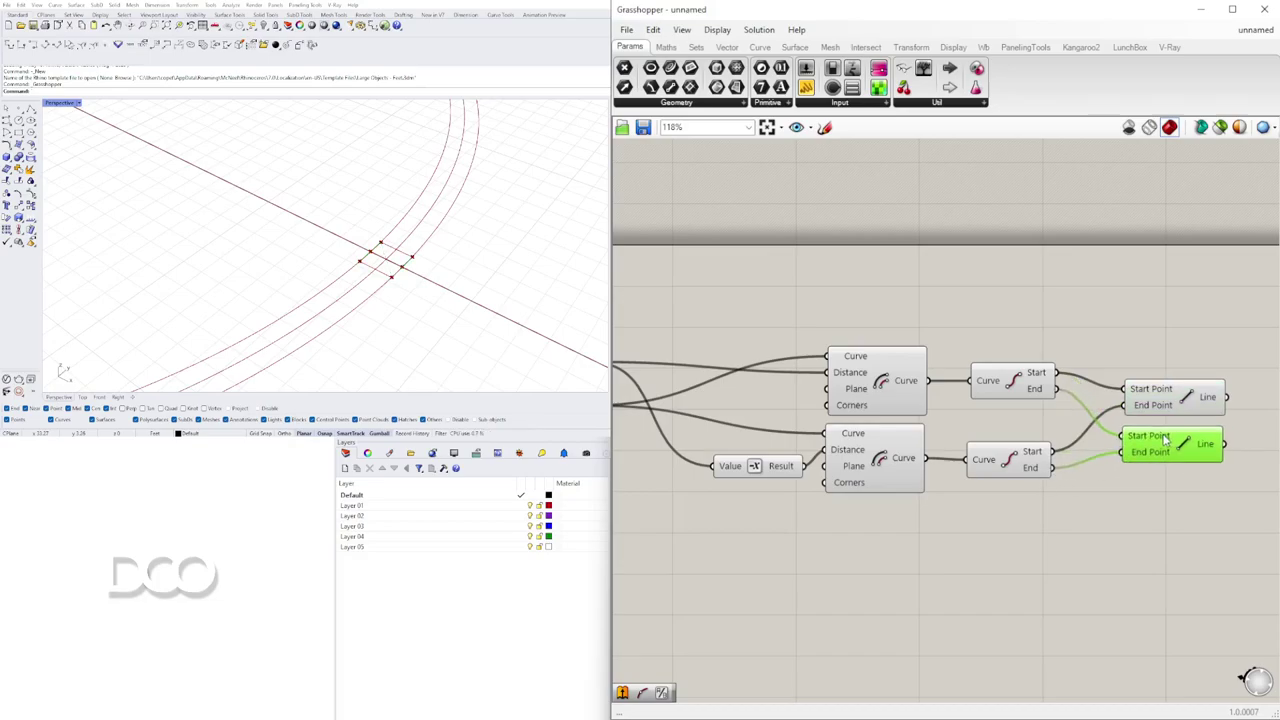
pyautogui.scroll(-4, 1166, 500)
pyautogui.moveTo(1192, 536); pyautogui.dragTo(972, 417)
pyautogui.scroll(3, 995, 415)
pyautogui.click(1180, 473)
pyautogui.click(1192, 499)
pyautogui.click(1173, 453)
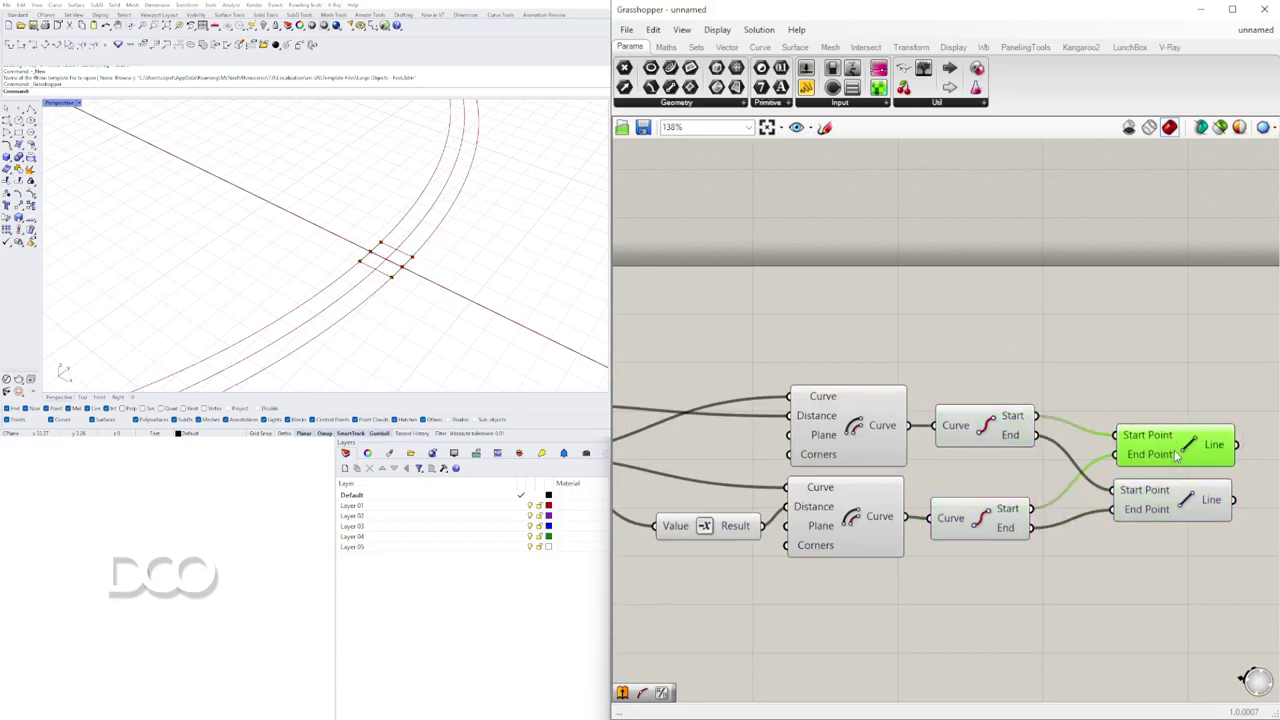
# - Add a Join Curves component beyond the Line components and shift the End Points and Line group away from the Offset Curves
pyautogui.moveTo(1208, 493); pyautogui.dragTo(1058, 494, button='right')
pyautogui.doubleClick(1096, 370)
pyautogui.write('JOI')
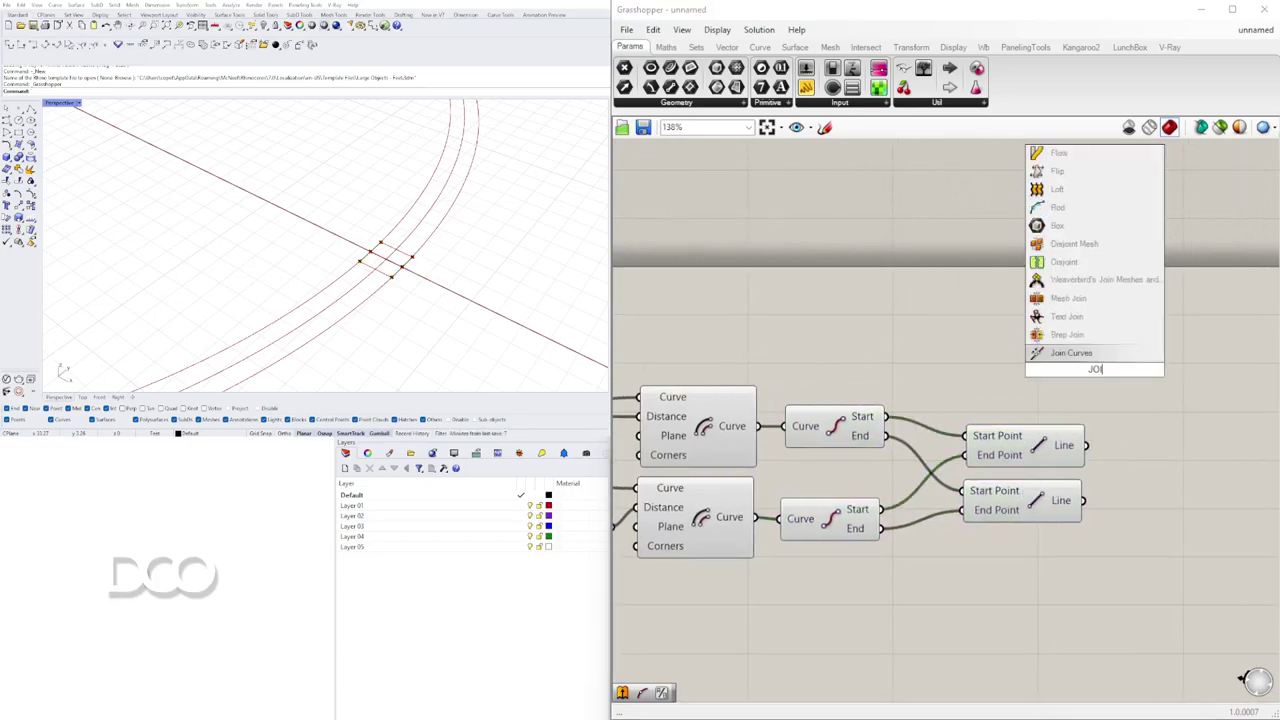
pyautogui.write('N')
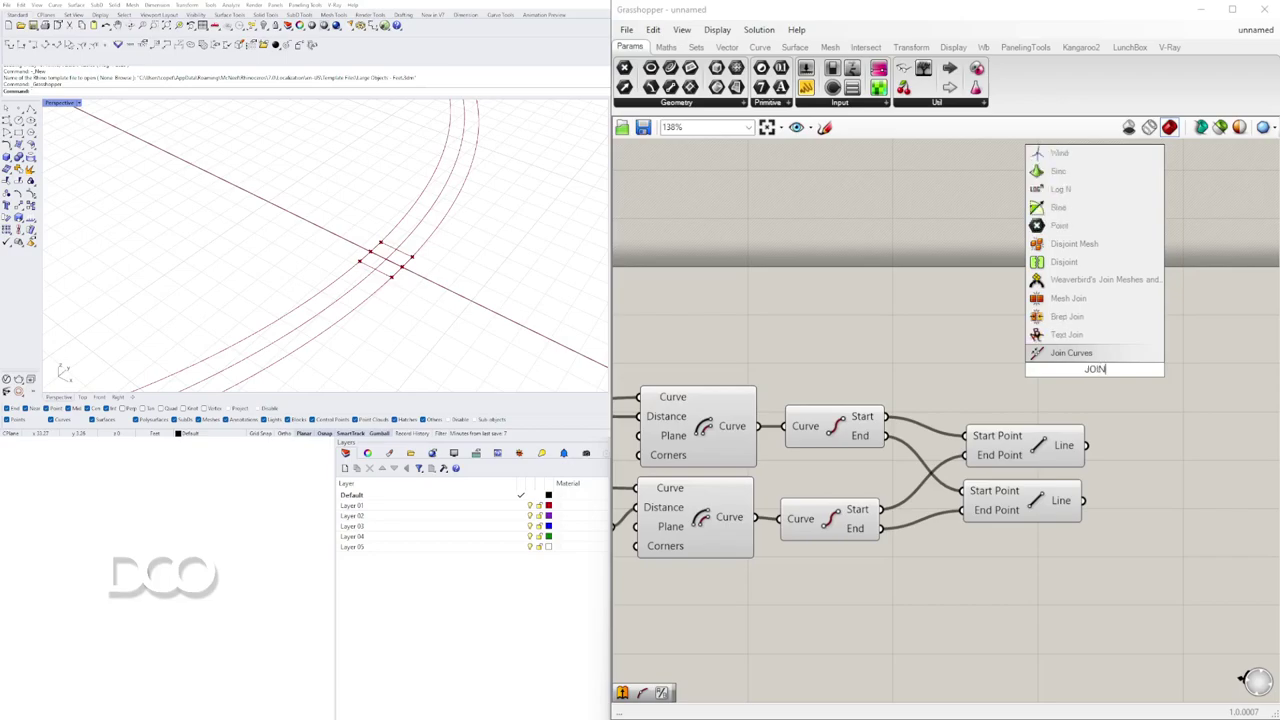
pyautogui.click(1082, 355)
pyautogui.moveTo(1096, 367); pyautogui.dragTo(1157, 362)
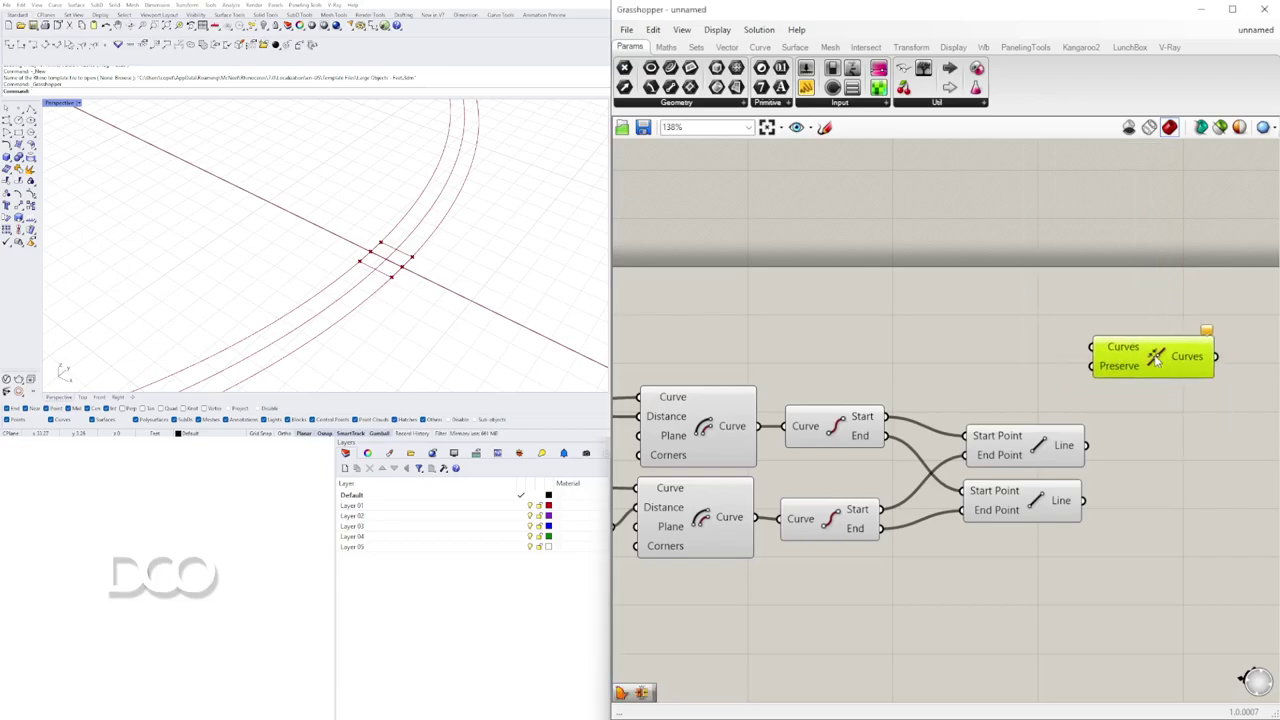
pyautogui.moveTo(1120, 614); pyautogui.dragTo(822, 406)
pyautogui.moveTo(829, 431); pyautogui.dragTo(859, 462)
# - Connect both radial Offset Curves and both closing Lines to Join Curves' Curves input, flatten that input, and reposition the component
pyautogui.moveTo(757, 427); pyautogui.dragTo(1091, 348)
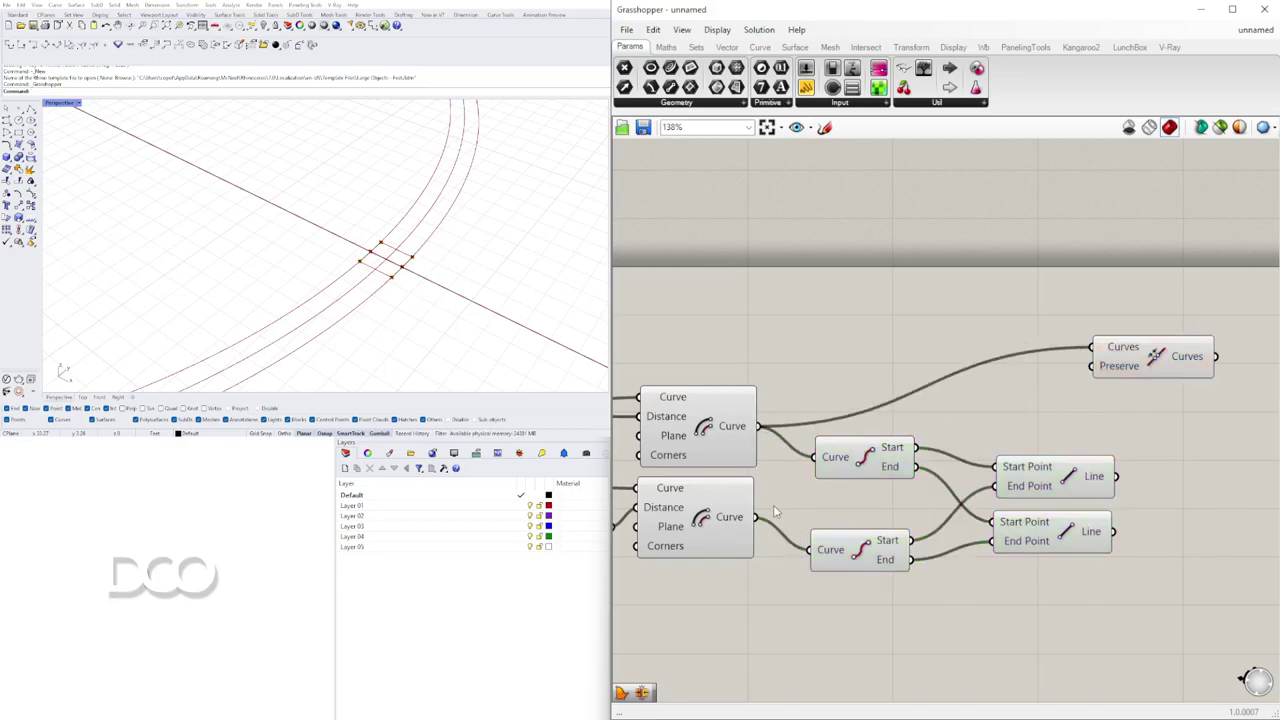
pyautogui.moveTo(765, 516); pyautogui.dragTo(1181, 432)
pyautogui.moveTo(1115, 531); pyautogui.dragTo(1184, 432)
pyautogui.moveTo(1190, 428); pyautogui.dragTo(980, 426, button='right')
pyautogui.rightClick(980, 420)
pyautogui.click(1026, 526)
pyautogui.moveTo(1026, 424); pyautogui.dragTo(1091, 423)
pyautogui.click(1058, 388)
pyautogui.scroll(-4, 1060, 393)
pyautogui.scroll(3, 919, 435)
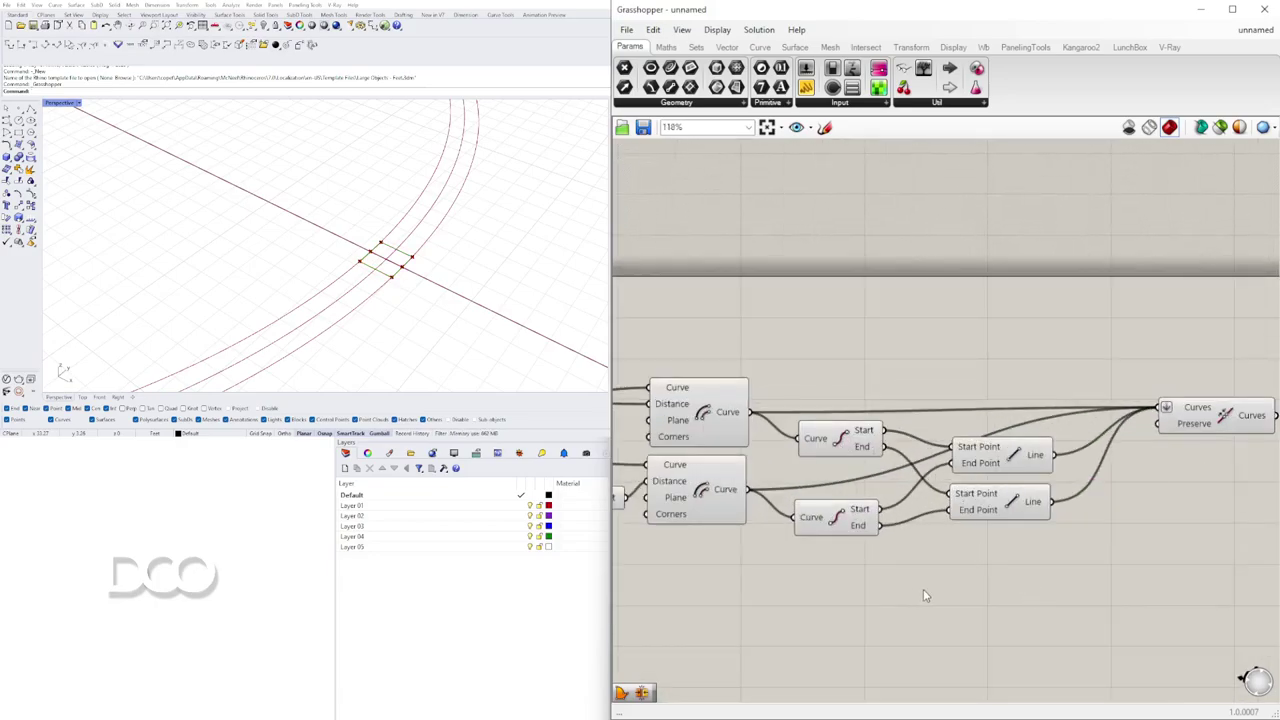
# - Hide the preview of the components feeding Join Curves, from the radial Line and Division through the Offset Curves, End Points and Lines
pyautogui.scroll(-1, 1108, 511)
pyautogui.moveTo(1212, 452); pyautogui.dragTo(974, 506, button='right')
pyautogui.click(1004, 414)
pyautogui.scroll(-3, 974, 506)
pyautogui.moveTo(863, 548); pyautogui.dragTo(1012, 537, button='right')
pyautogui.scroll(5, 1106, 500)
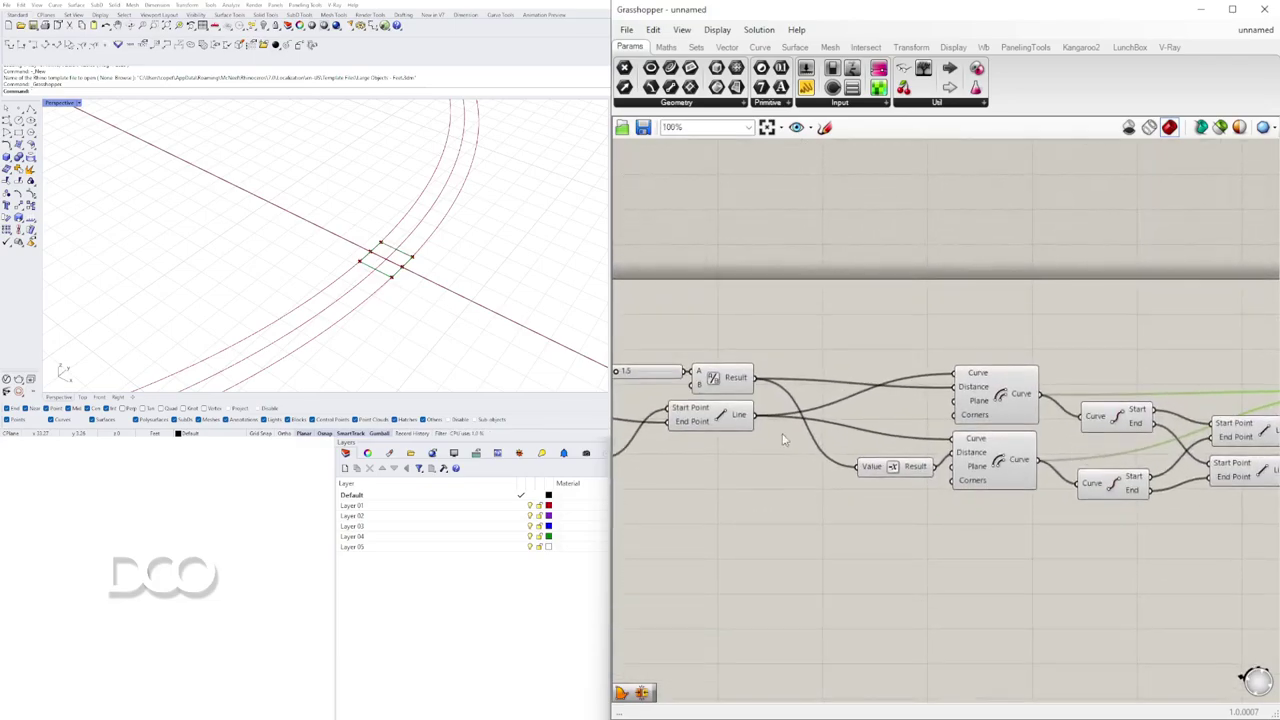
pyautogui.scroll(-3, 908, 380)
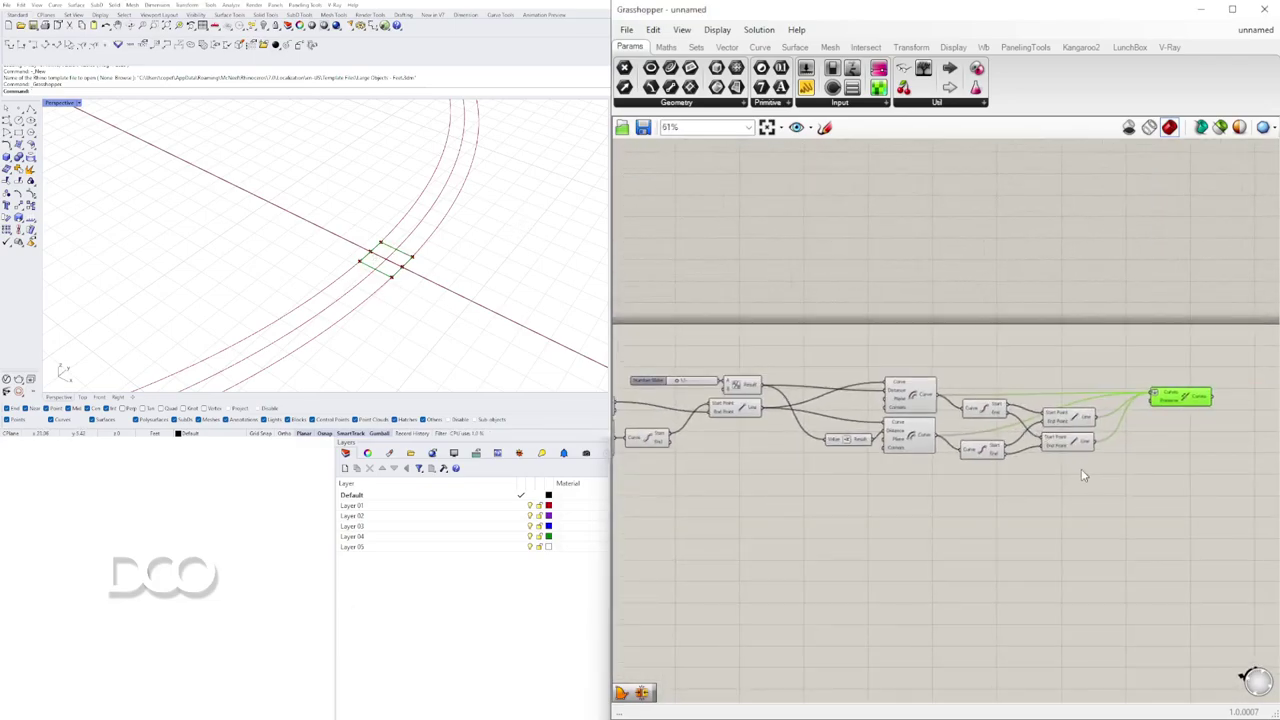
pyautogui.moveTo(1129, 481); pyautogui.dragTo(908, 398)
pyautogui.scroll(3, 680, 382)
pyautogui.moveTo(948, 497); pyautogui.dragTo(799, 364)
pyautogui.middleClick(825, 349)
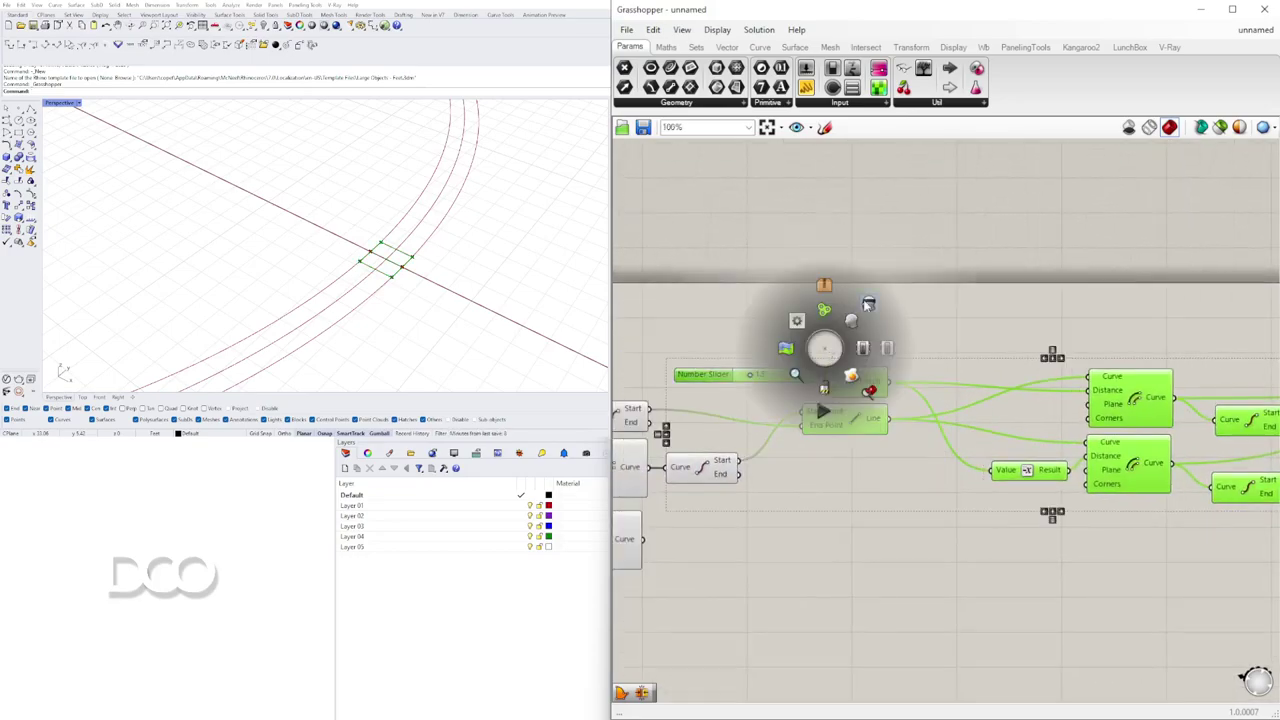
pyautogui.click(870, 302)
pyautogui.click(873, 298)
# - Hide the preview of the two End Points components attached to the base Circle and its first Offset Curve
pyautogui.moveTo(801, 399); pyautogui.dragTo(1049, 398, button='right')
pyautogui.moveTo(968, 632); pyautogui.dragTo(857, 430)
pyautogui.click(965, 578)
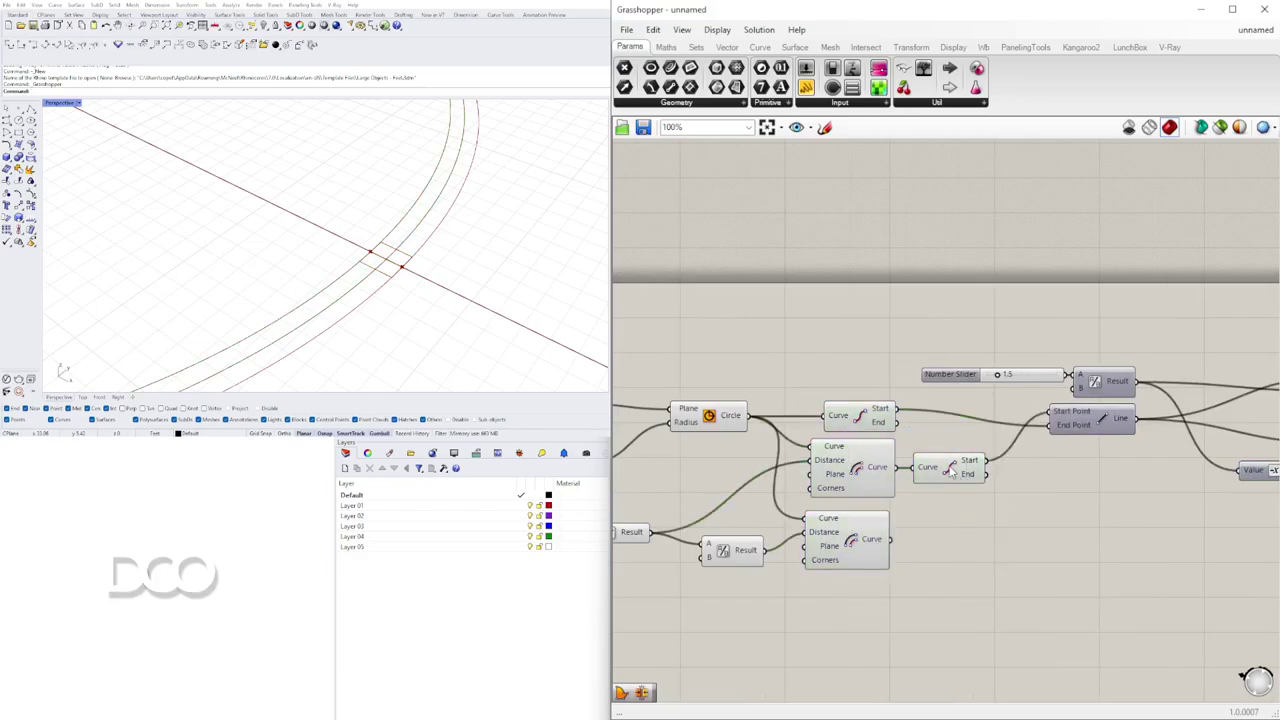
pyautogui.middleClick(952, 470)
pyautogui.click(992, 421)
pyautogui.click(867, 419)
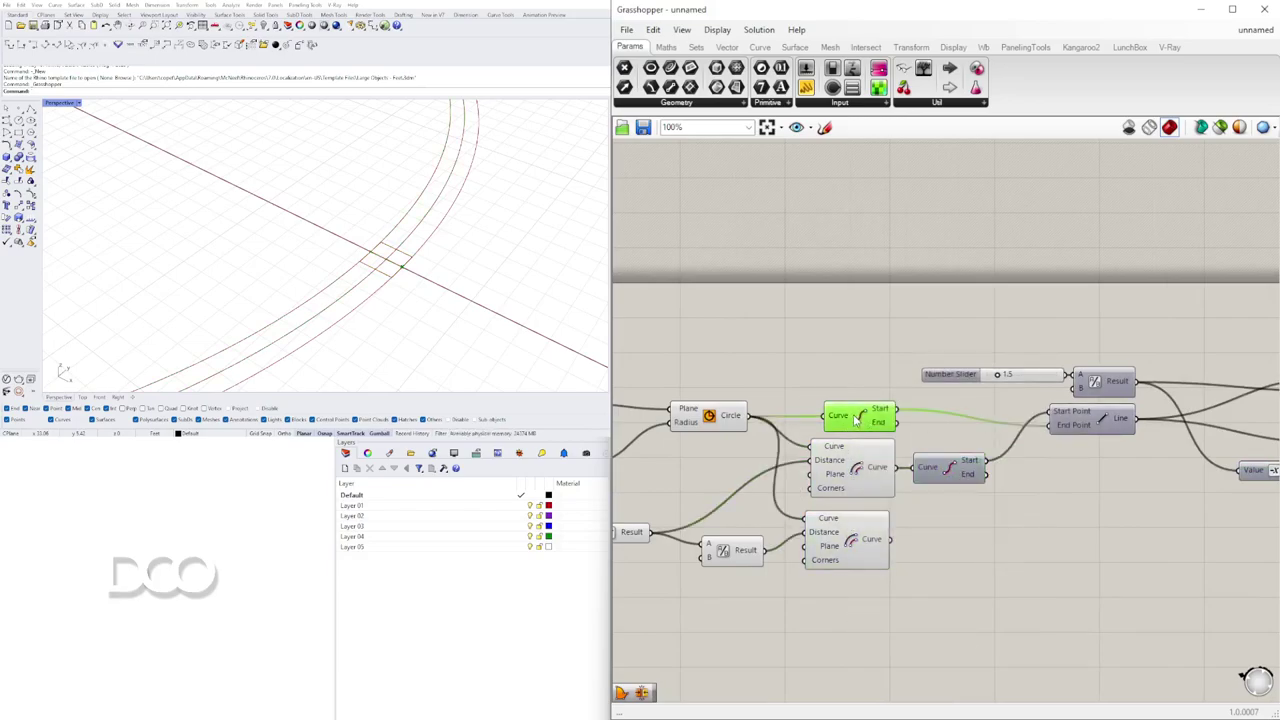
pyautogui.scroll(1, 860, 414)
pyautogui.middleClick(860, 414)
pyautogui.click(904, 372)
pyautogui.click(897, 316)
# - Set the diameter slider to 53 and raise the ring offset slider that feeds the Negative component
pyautogui.scroll(-1, 808, 406)
pyautogui.moveTo(776, 476); pyautogui.dragTo(1032, 486, button='right')
pyautogui.scroll(-2, 875, 526)
pyautogui.moveTo(1222, 486); pyautogui.dragTo(1090, 447, button='right')
pyautogui.scroll(2, 1128, 478)
pyautogui.click(860, 522)
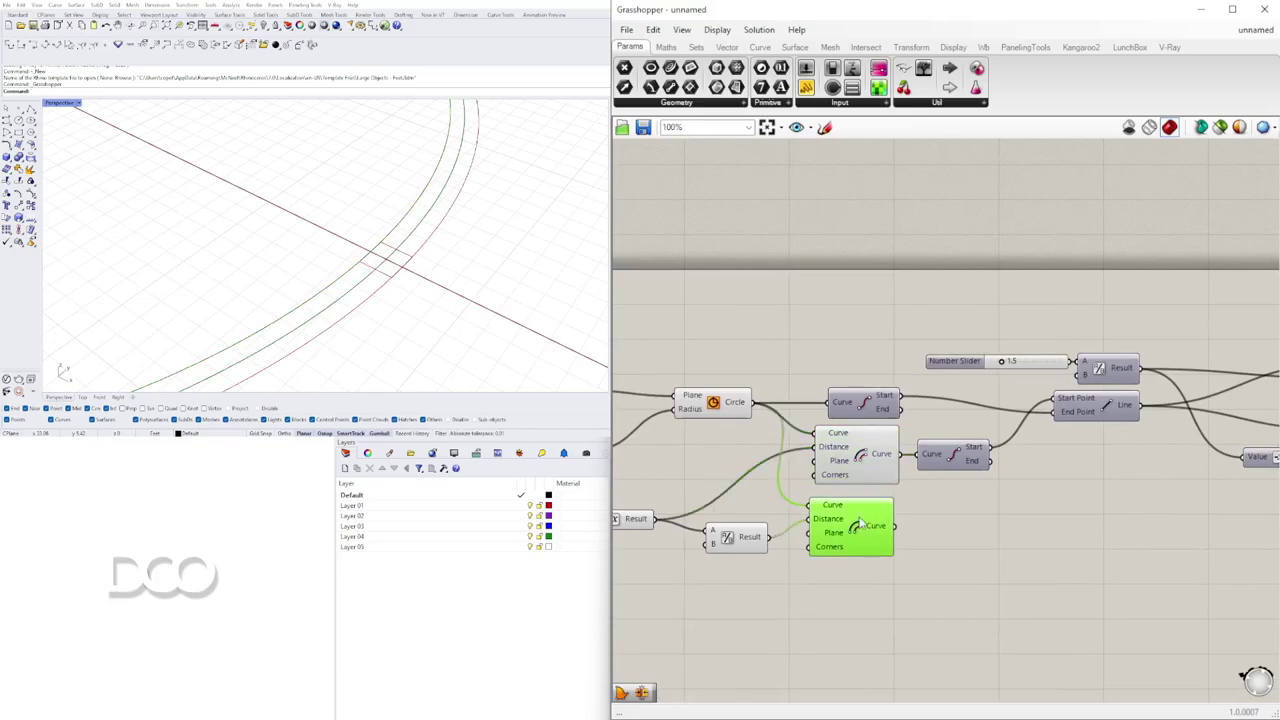
pyautogui.scroll(-4, 745, 470)
pyautogui.moveTo(994, 480); pyautogui.dragTo(957, 451, button='right')
pyautogui.scroll(5, 867, 455)
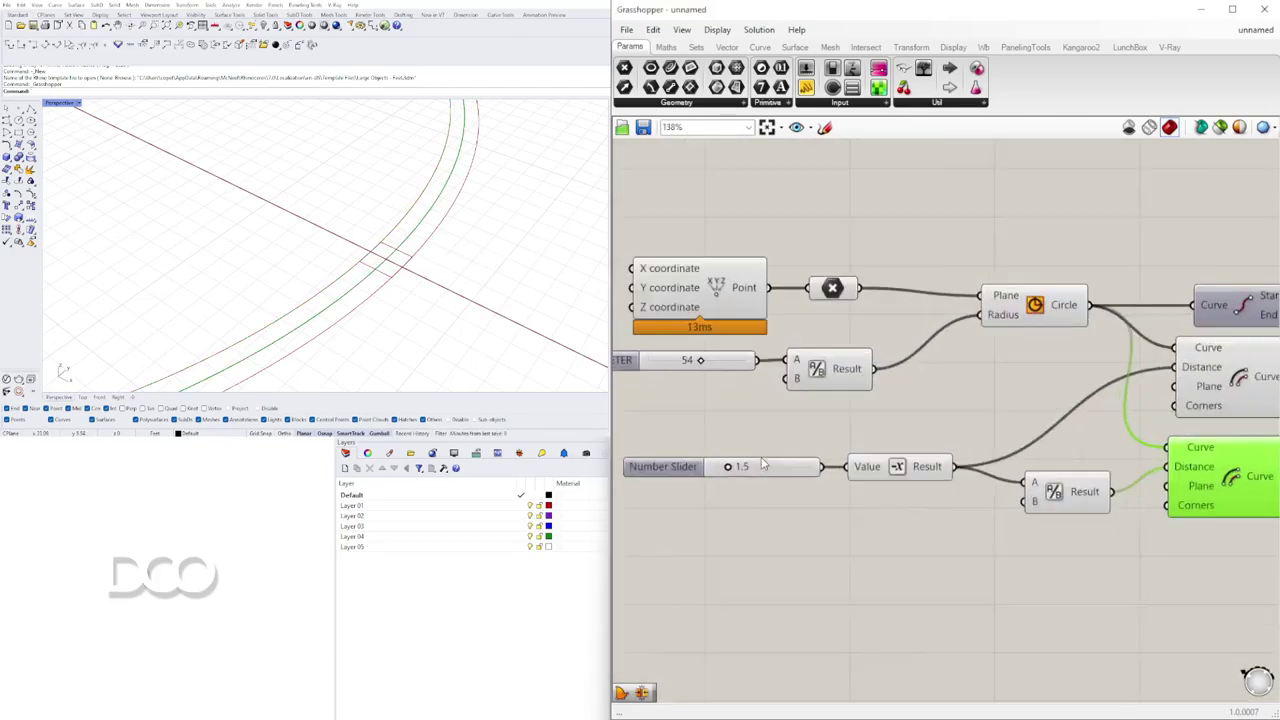
pyautogui.moveTo(764, 378); pyautogui.dragTo(762, 379)
pyautogui.moveTo(796, 504)
pyautogui.mouseDown()
pyautogui.moveTo(812, 505)
pyautogui.moveTo(789, 506)
pyautogui.moveTo(801, 507)
pyautogui.mouseUp()
# - Set the number slider feeding the radial line's Division component to 3.0
pyautogui.scroll(-2, 1116, 484)
pyautogui.moveTo(1118, 484); pyautogui.dragTo(884, 479, button='right')
pyautogui.scroll(3, 1107, 495)
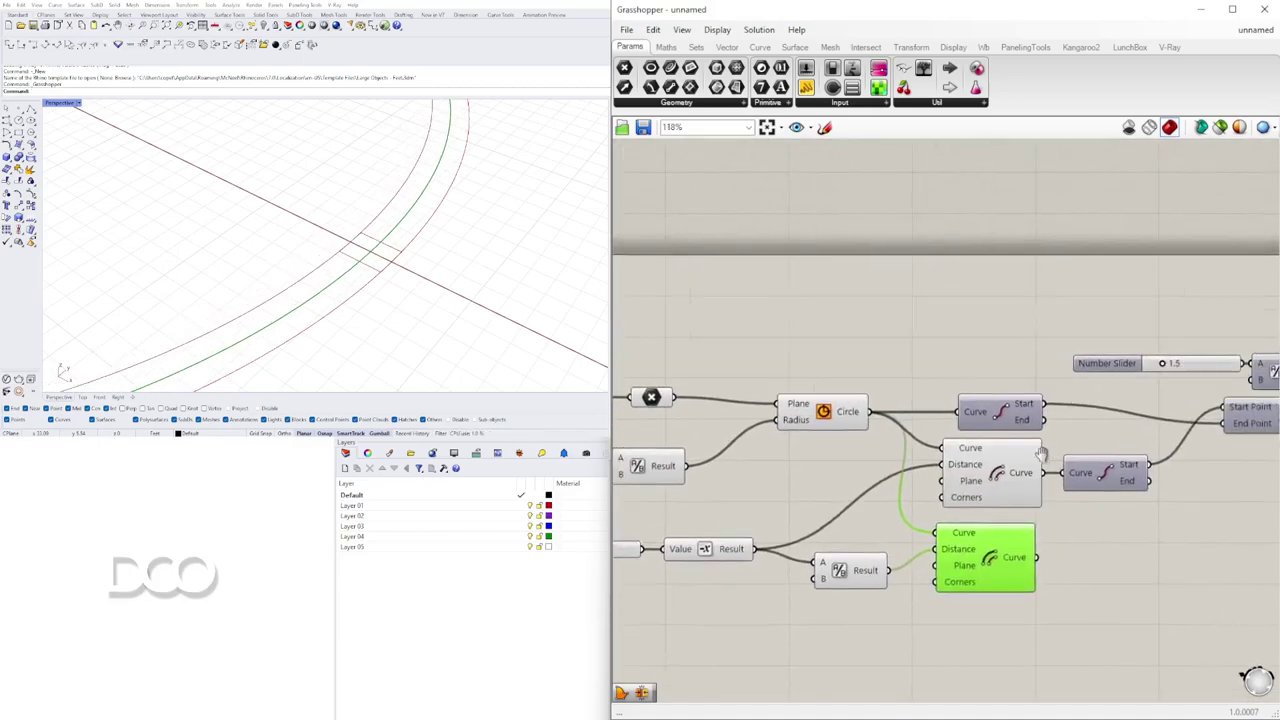
pyautogui.moveTo(1097, 398); pyautogui.dragTo(1047, 389)
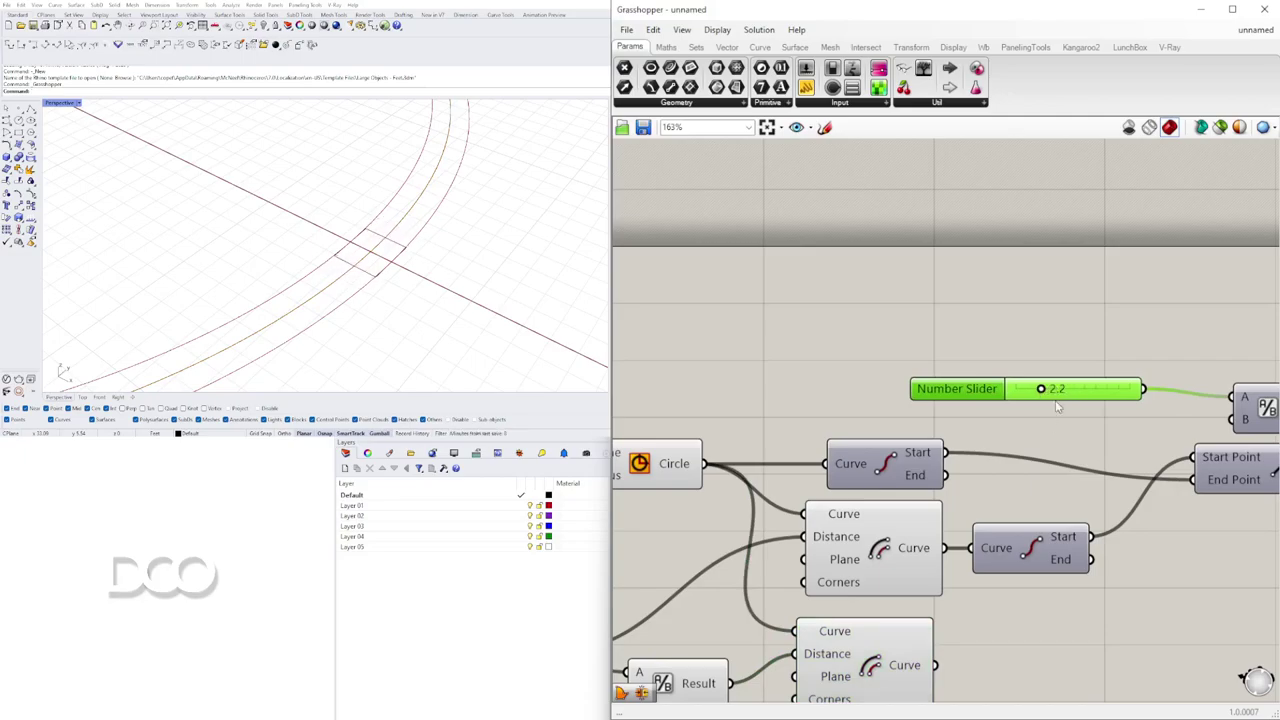
pyautogui.scroll(3, 1054, 403)
pyautogui.doubleClick(1068, 388)
pyautogui.write('3')
pyautogui.press('Return')
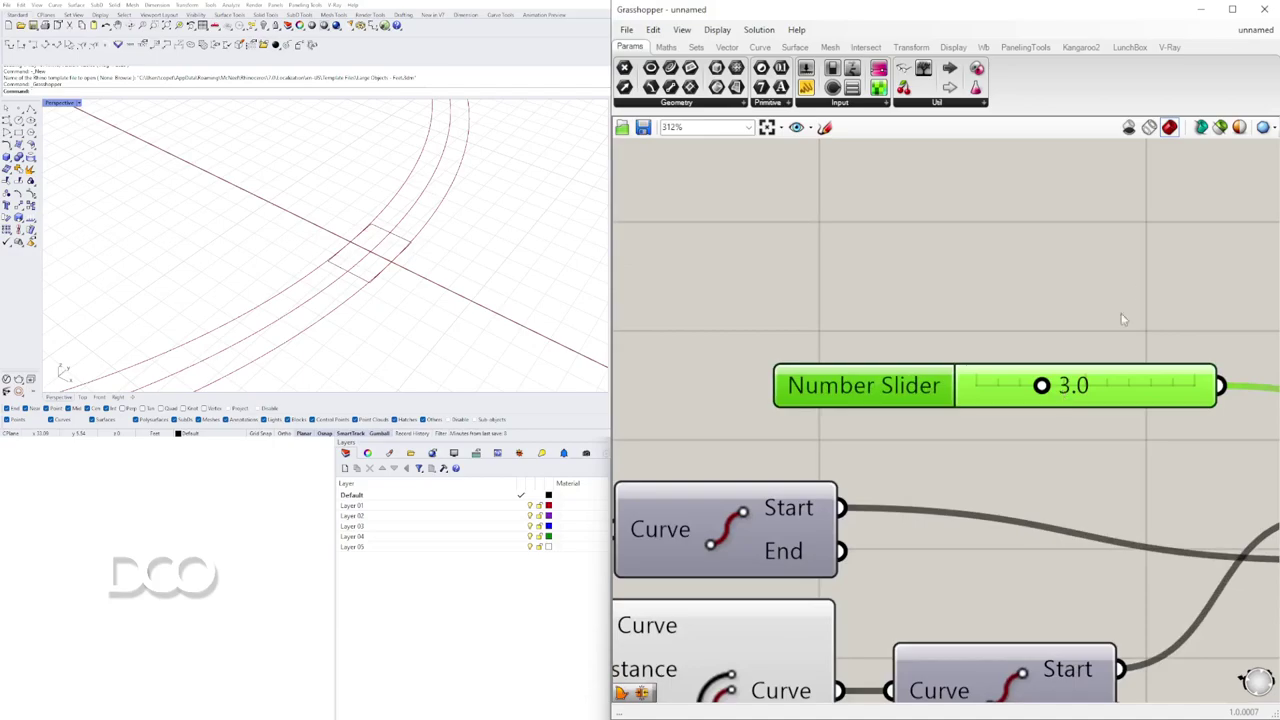
# - Set the ring offset slider feeding the base circles' Negative component to 2.0
pyautogui.scroll(-5, 1045, 353)
pyautogui.moveTo(1045, 353); pyautogui.dragTo(1157, 247, button='right')
pyautogui.moveTo(772, 448); pyautogui.dragTo(913, 447, button='right')
pyautogui.scroll(2, 744, 446)
pyautogui.click(745, 447)
pyautogui.doubleClick(747, 448)
pyautogui.write('2')
pyautogui.press('Return')
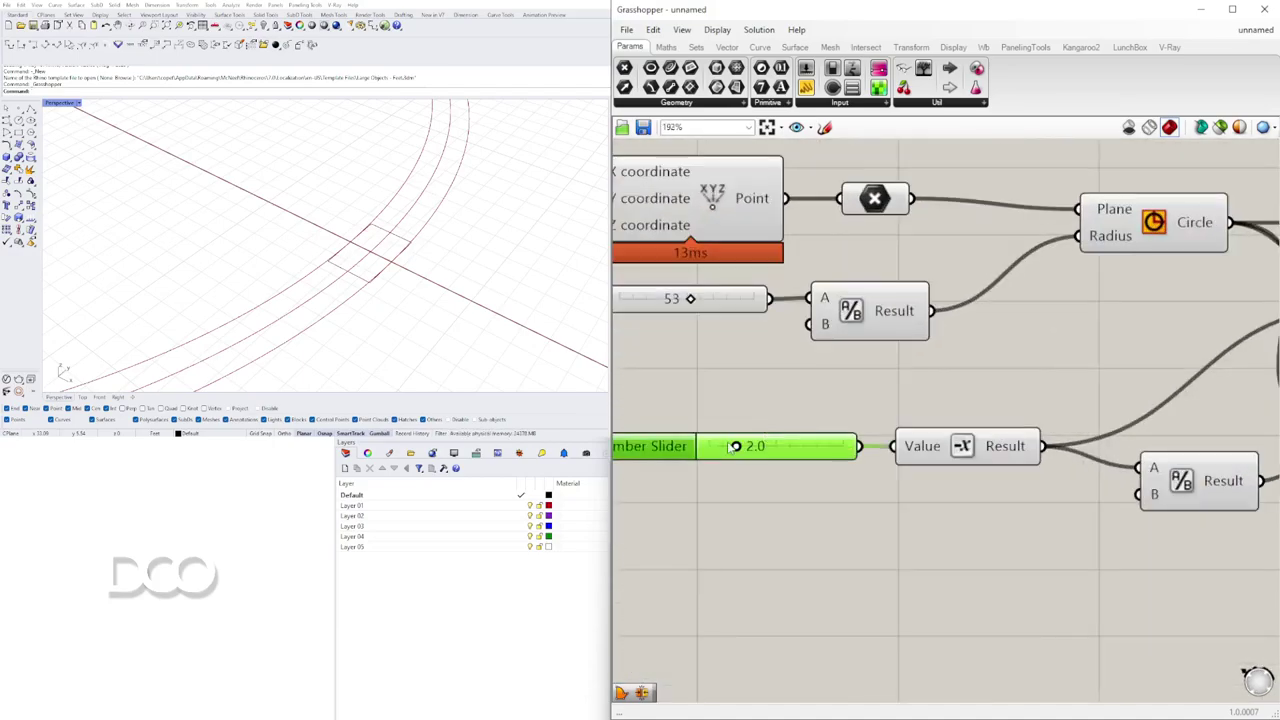
# - Set the ring offset slider feeding the base circles' Negative component to 3.0 and check the resized column profile
pyautogui.doubleClick(747, 448)
pyautogui.write('3')
pyautogui.press('Return')
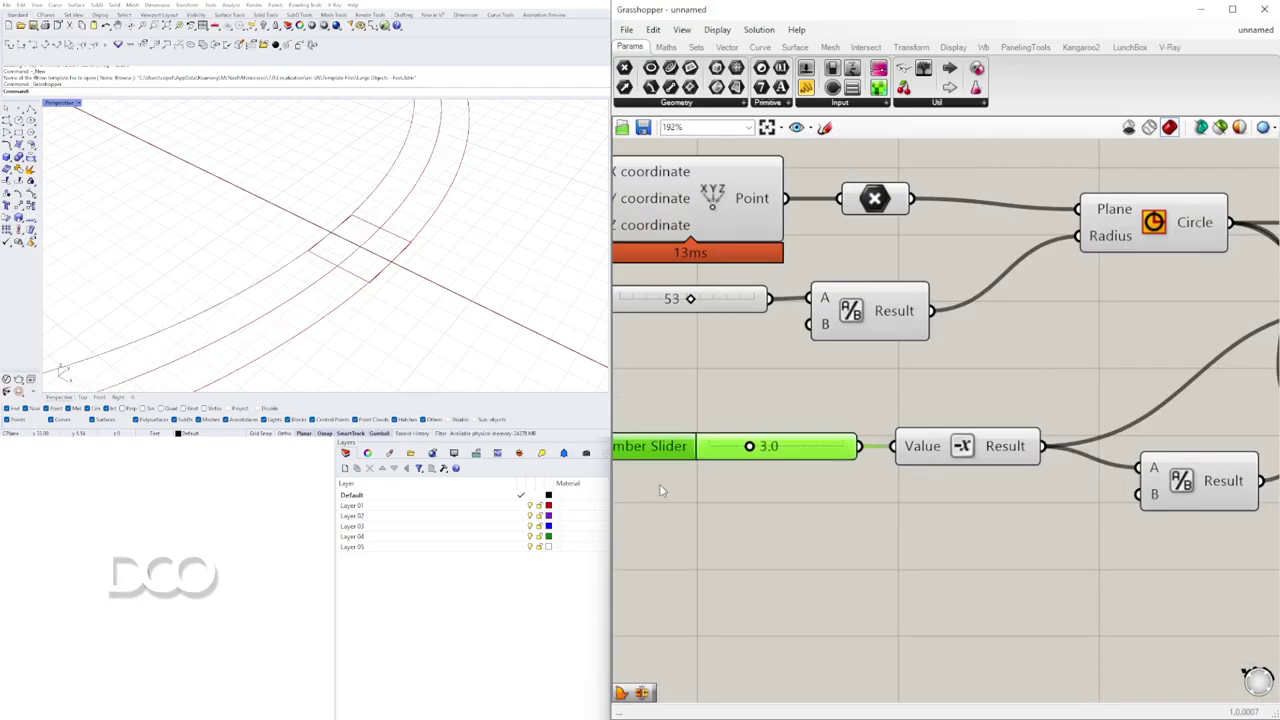
pyautogui.scroll(-5, 653, 488)
pyautogui.scroll(-12, 405, 268)
pyautogui.scroll(8, 400, 292)
pyautogui.moveTo(412, 320); pyautogui.dragTo(410, 299, button='right')
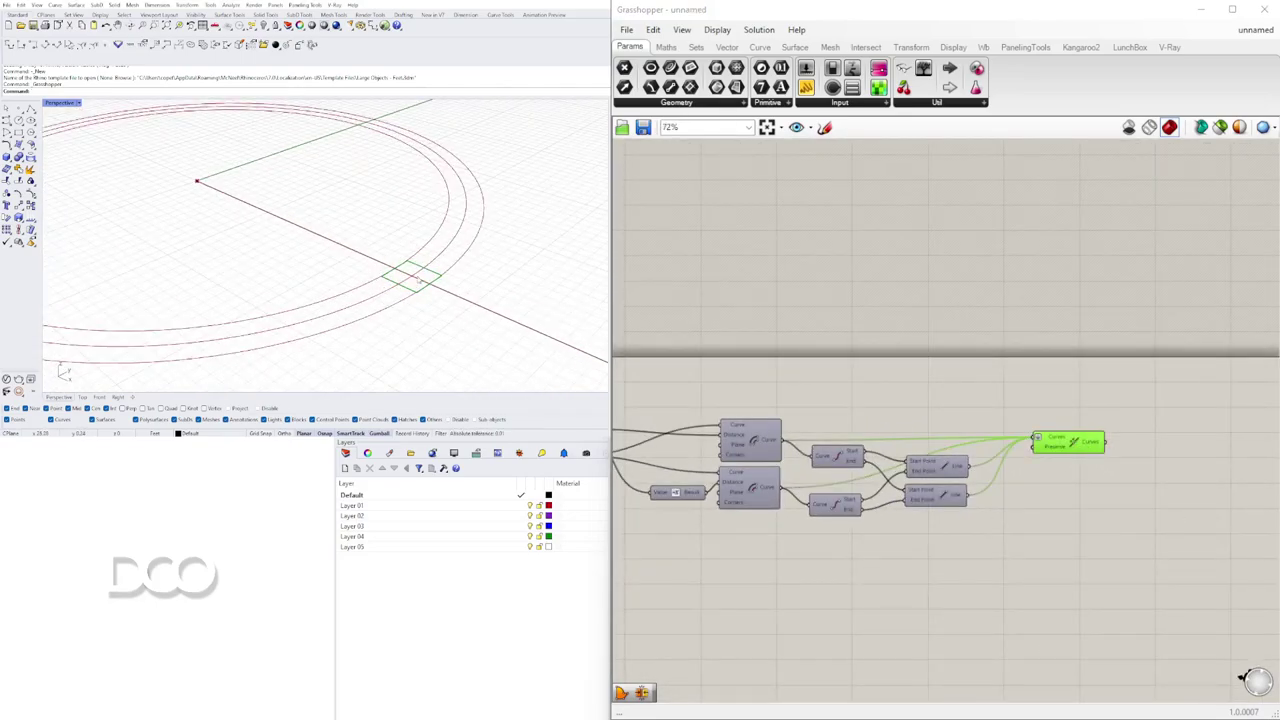
pyautogui.scroll(2, 410, 284)
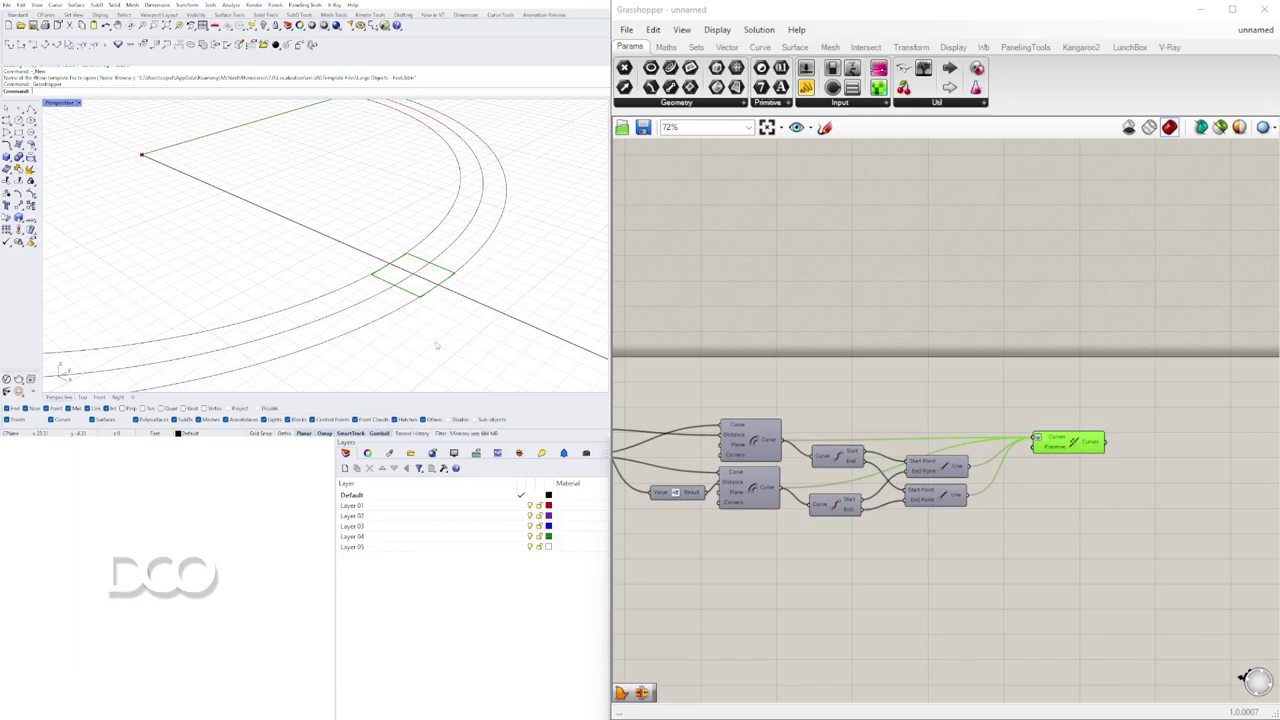
pyautogui.scroll(-2, 444, 290)
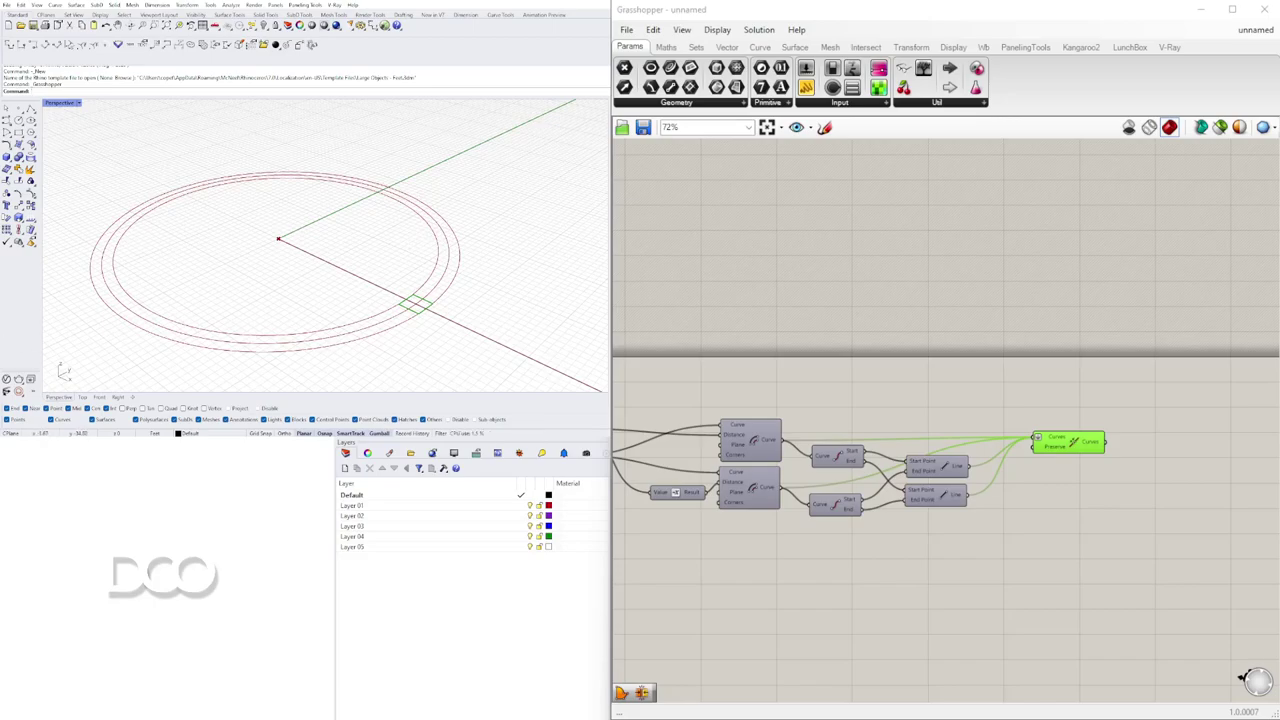
# - Add a Boundary Surfaces component and wire the joined column profile curves into its Edges input
pyautogui.moveTo(1167, 481); pyautogui.dragTo(1060, 426, button='right')
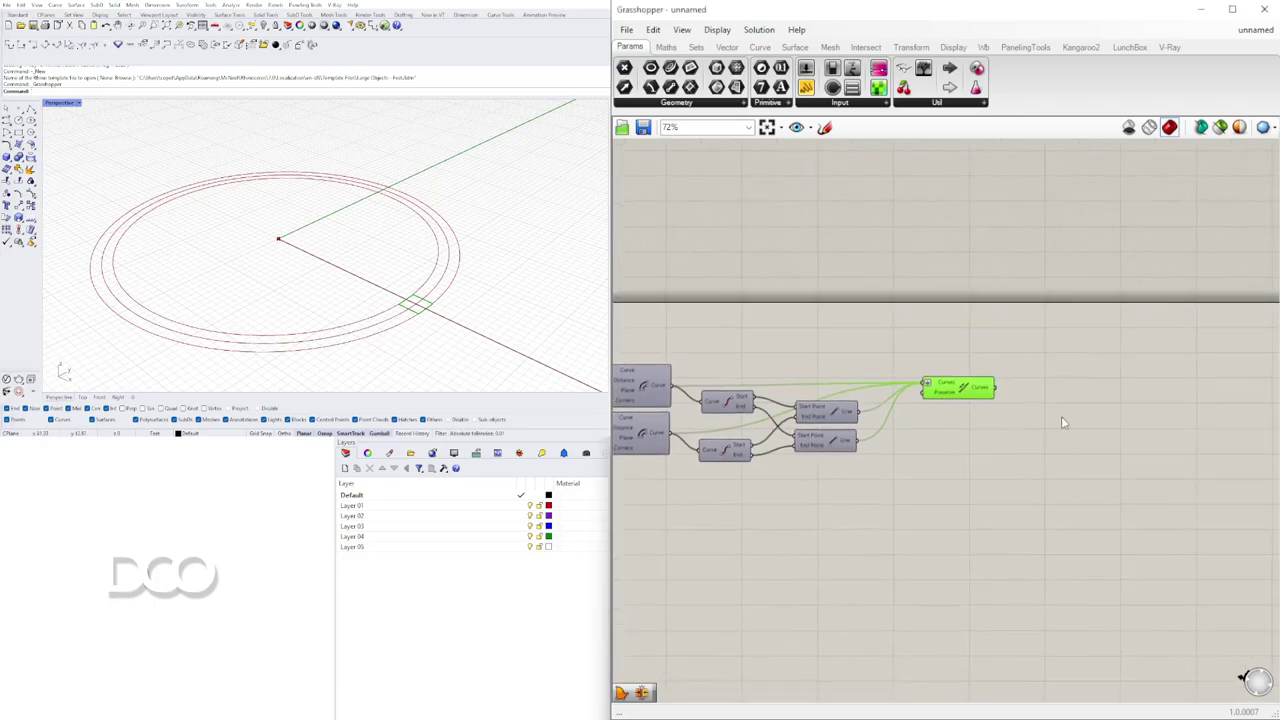
pyautogui.scroll(5, 1060, 405)
pyautogui.scroll(9, 426, 305)
pyautogui.doubleClick(1048, 370)
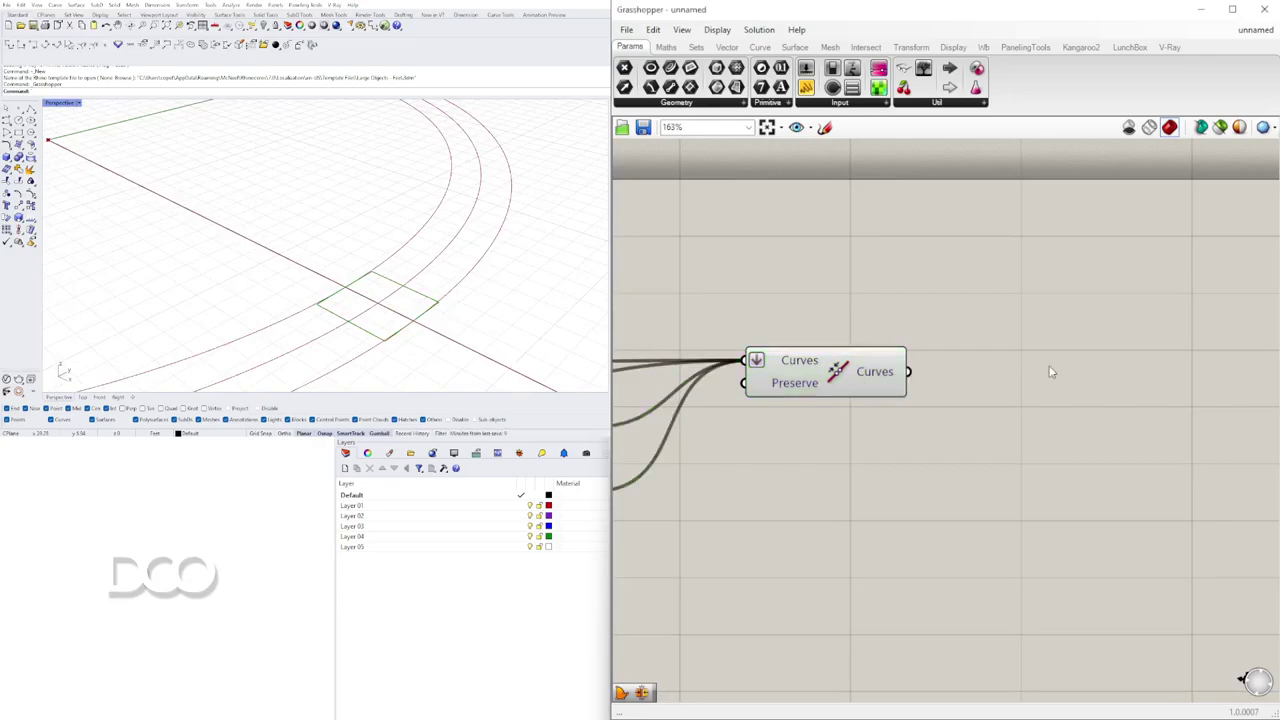
pyautogui.write('BOUND')
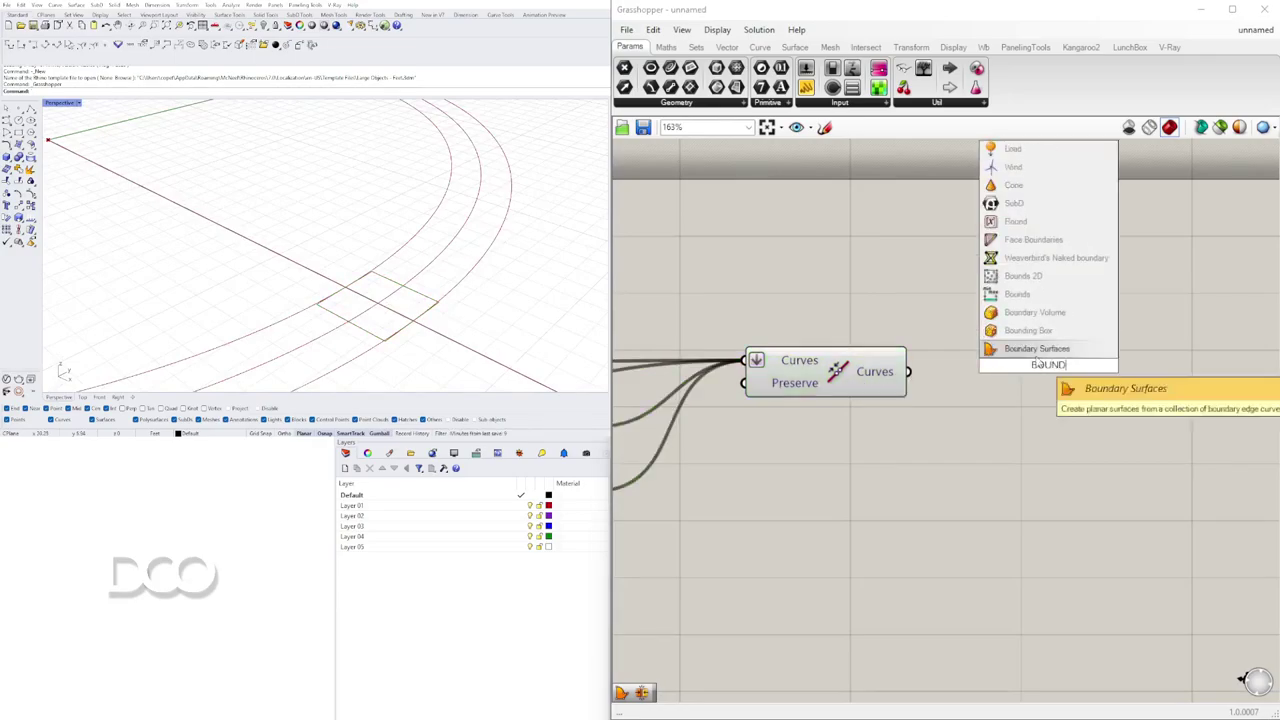
pyautogui.click(1037, 349)
pyautogui.moveTo(908, 371); pyautogui.dragTo(977, 367)
pyautogui.moveTo(1046, 369); pyautogui.dragTo(1138, 326)
pyautogui.scroll(-4, 394, 240)
pyautogui.moveTo(394, 225); pyautogui.dragTo(399, 246, button='right')
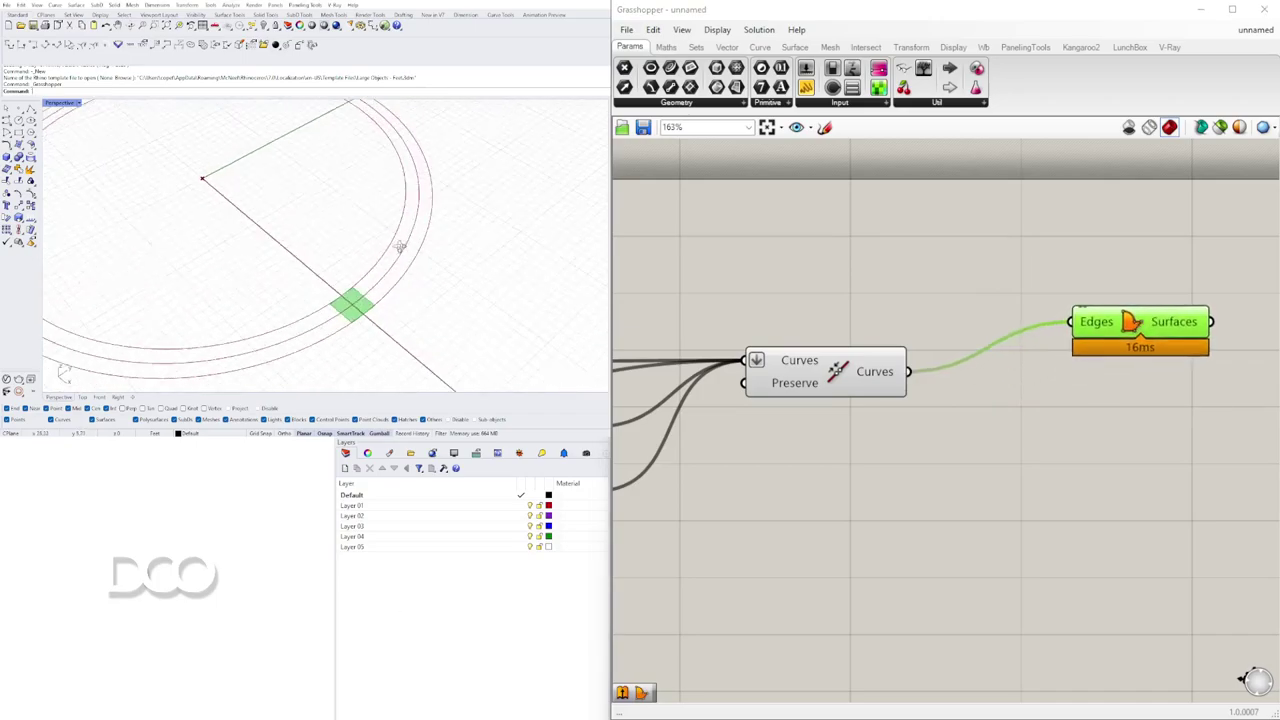
# - Add an Extrude component, wire the boundary surface into its Base input and arrange the two components
pyautogui.moveTo(1136, 332); pyautogui.dragTo(907, 344, button='right')
pyautogui.moveTo(440, 360); pyautogui.dragTo(392, 218, button='right')
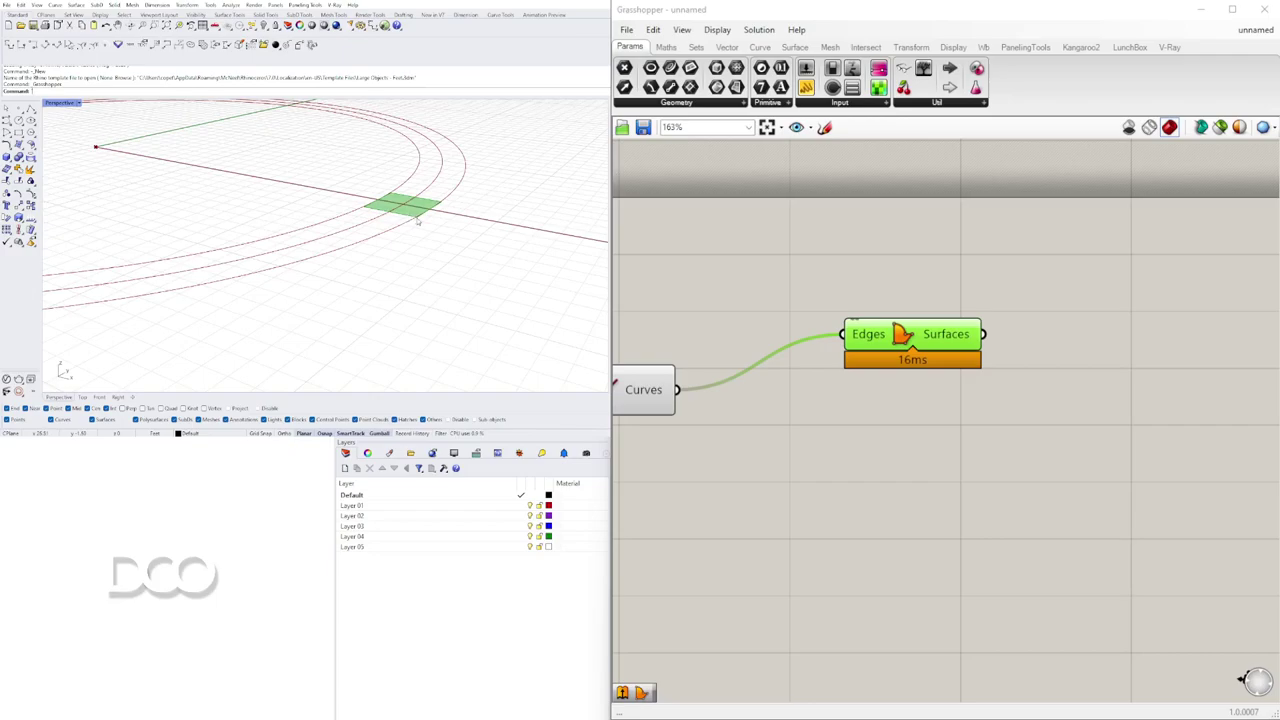
pyautogui.scroll(-3, 876, 363)
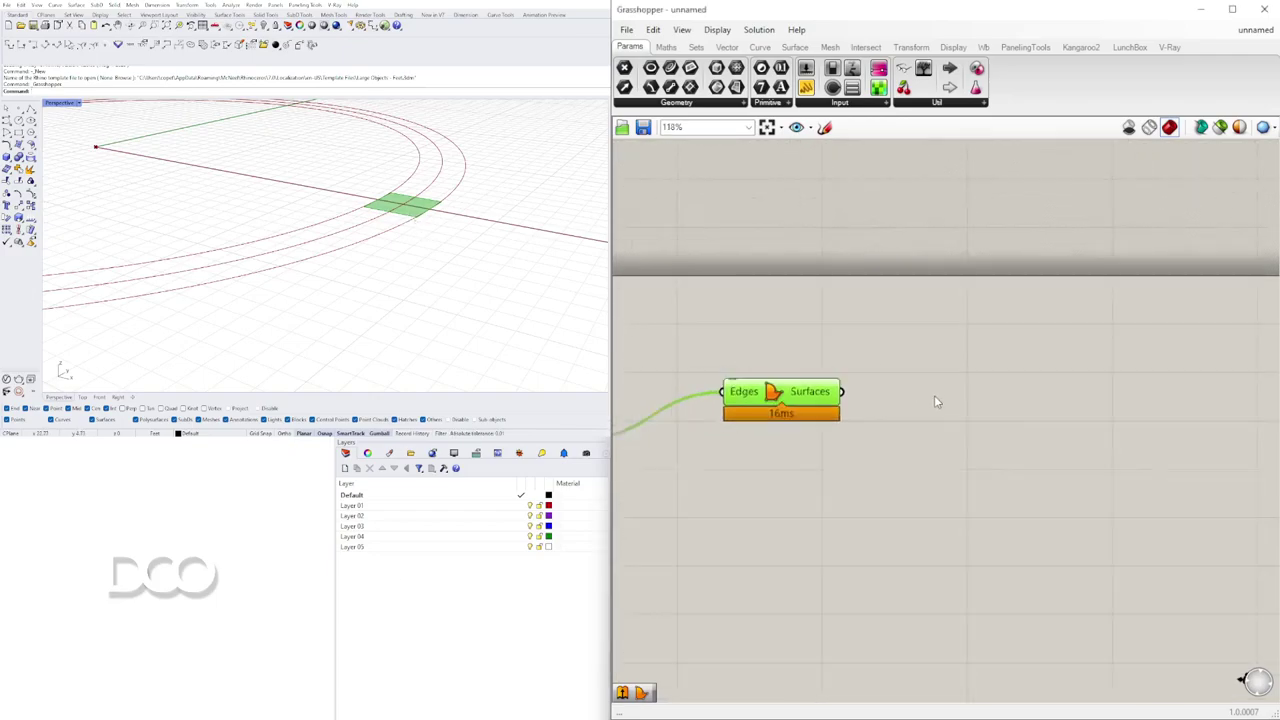
pyautogui.doubleClick(1068, 395)
pyautogui.write('extru')
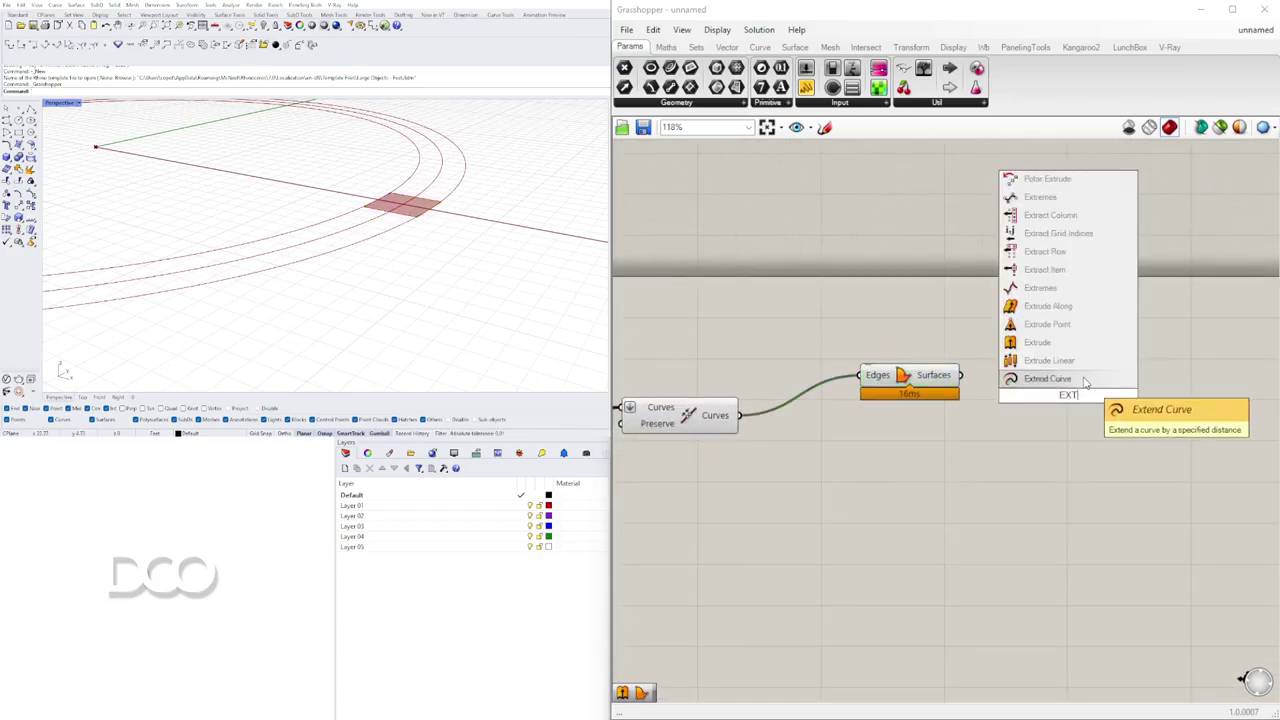
pyautogui.click(1040, 378)
pyautogui.moveTo(889, 380); pyautogui.dragTo(846, 421)
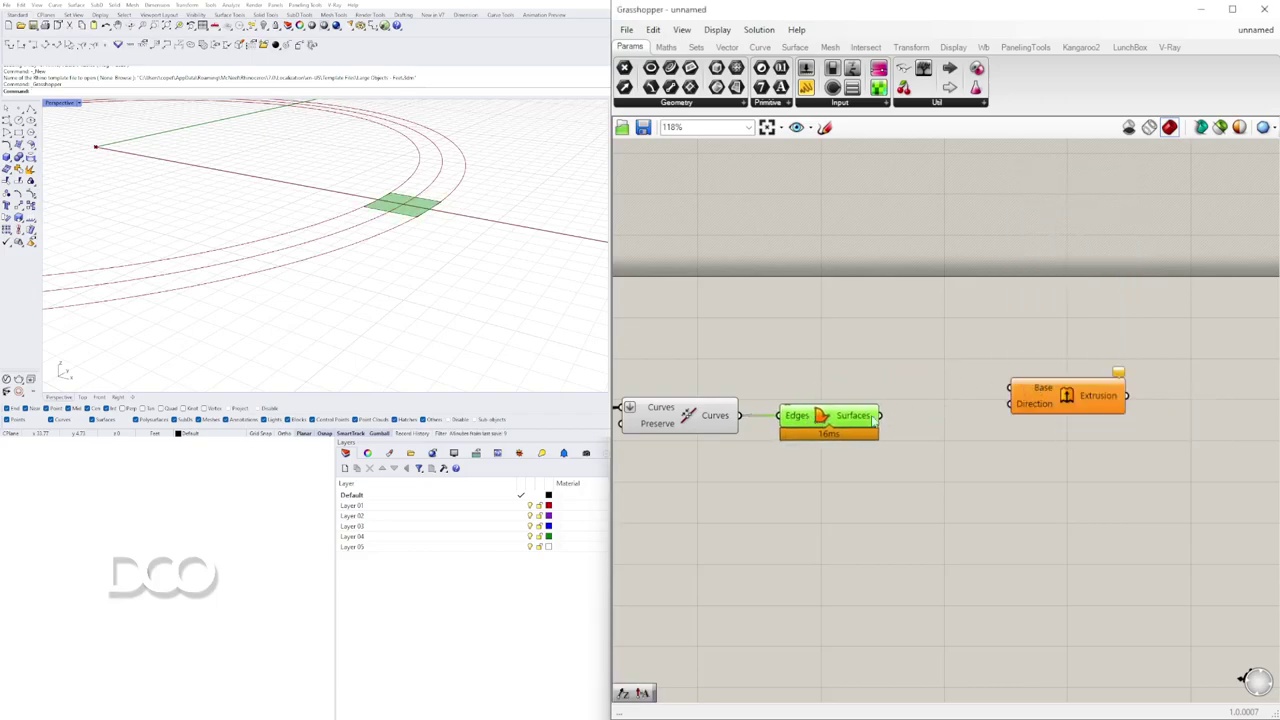
pyautogui.moveTo(1058, 404); pyautogui.dragTo(1058, 444)
pyautogui.moveTo(882, 418); pyautogui.dragTo(1014, 428)
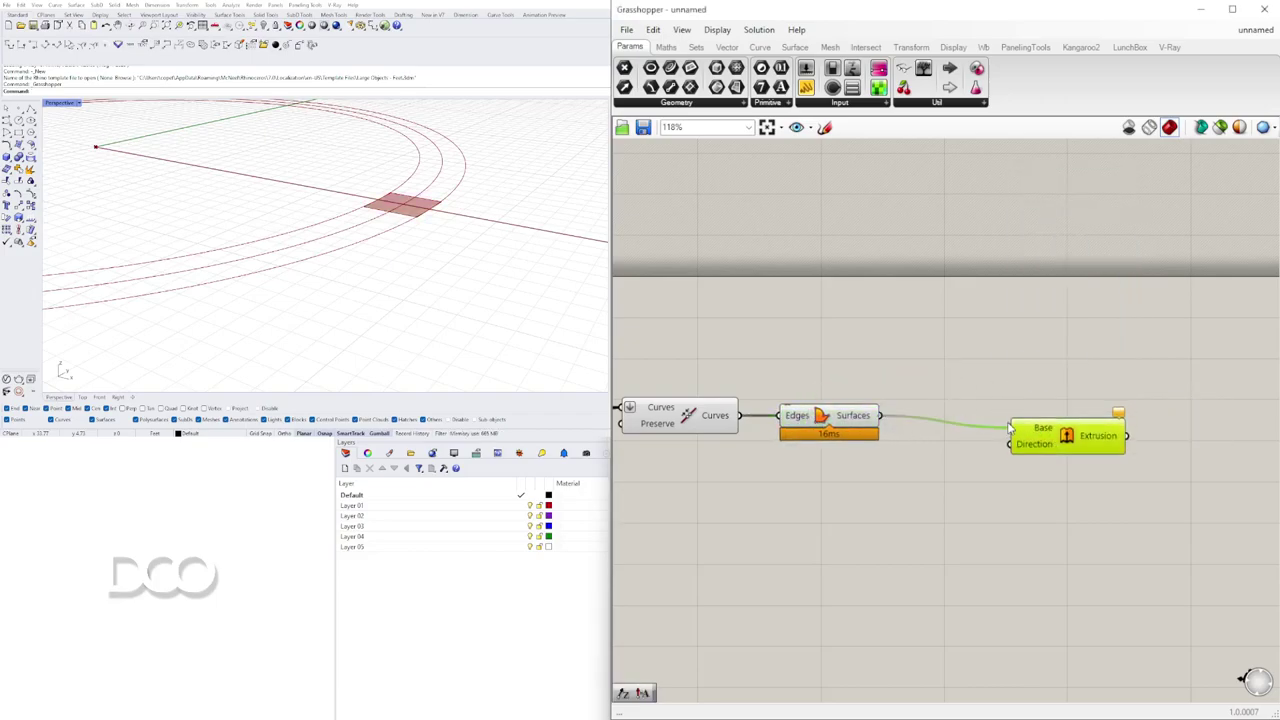
pyautogui.click(828, 416)
pyautogui.moveTo(828, 416); pyautogui.dragTo(918, 410)
# - Add a Negative component and a Unit Z component in a row below Boundary Surfaces
pyautogui.doubleClick(904, 487)
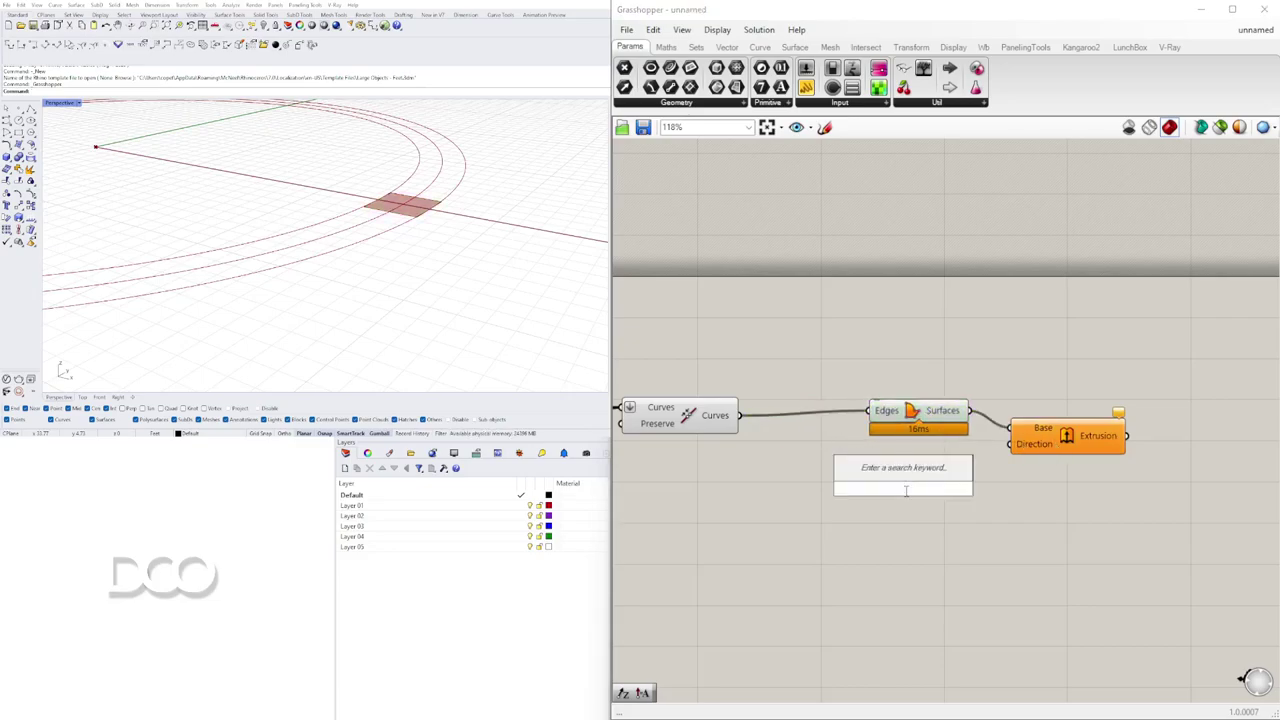
pyautogui.write('neg')
pyautogui.click(904, 473)
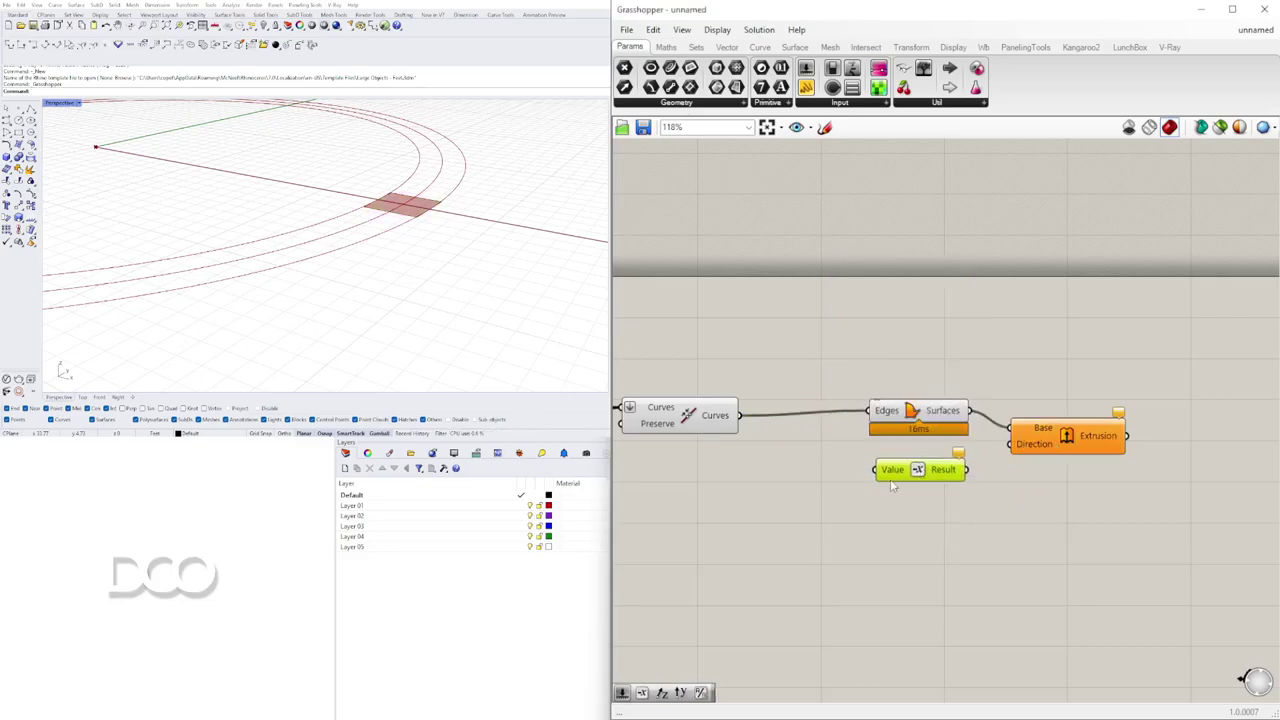
pyautogui.doubleClick(716, 490)
pyautogui.write('z')
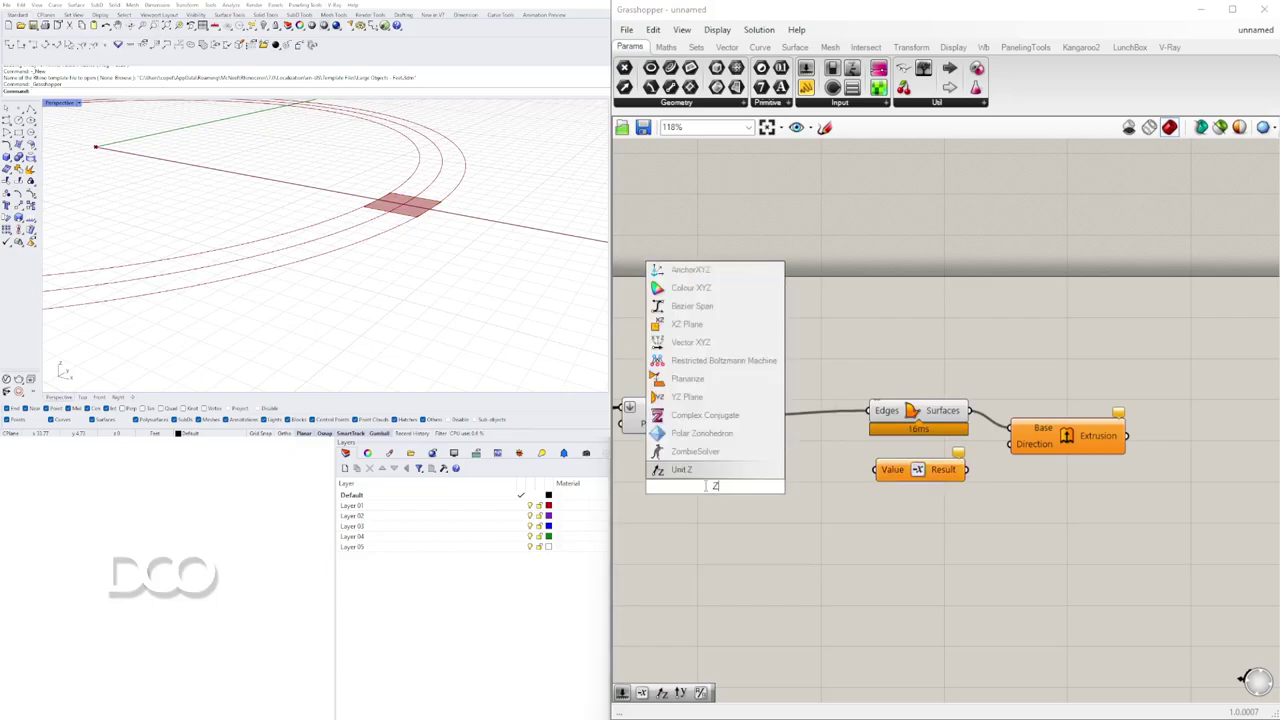
pyautogui.press('Return')
pyautogui.moveTo(705, 484); pyautogui.dragTo(772, 464)
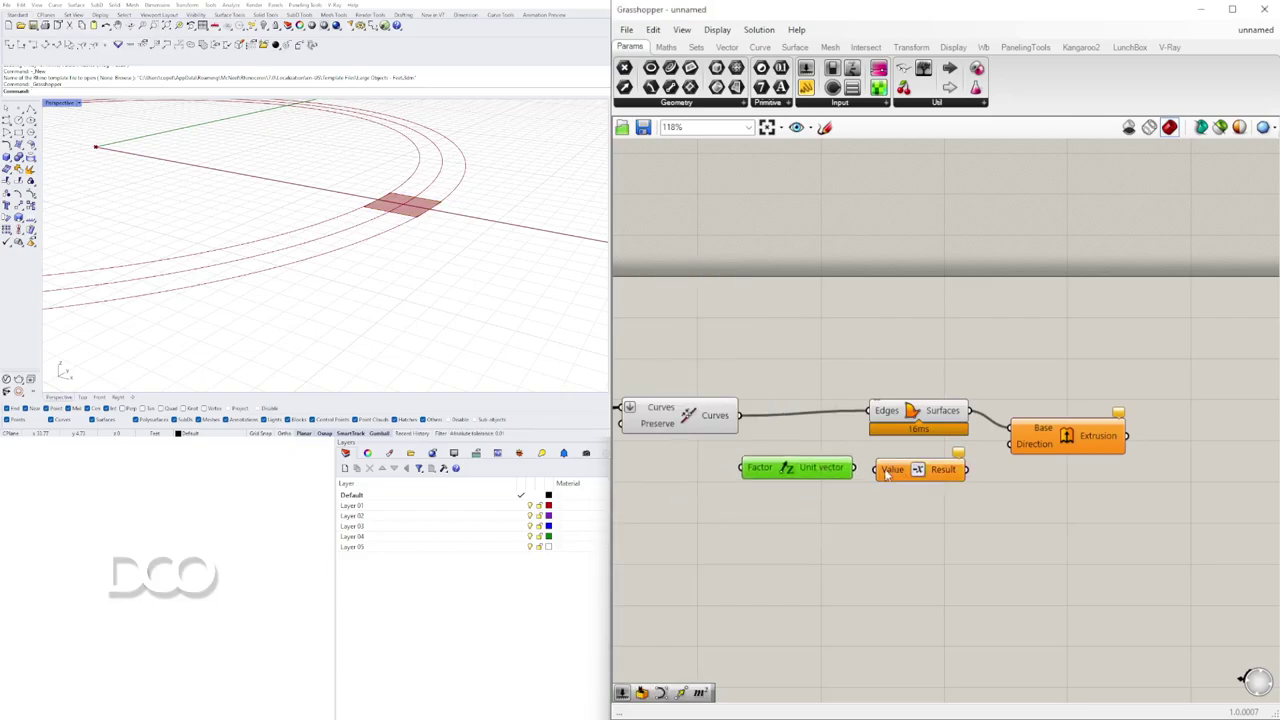
# - Wire the Unit Z vector through the Negative component into the Extrude component's Direction input
pyautogui.moveTo(855, 468); pyautogui.dragTo(873, 469)
pyautogui.moveTo(966, 469); pyautogui.dragTo(1010, 443)
pyautogui.moveTo(935, 420); pyautogui.dragTo(931, 425)
pyautogui.moveTo(1121, 537); pyautogui.dragTo(820, 428)
pyautogui.click(796, 533)
# - Add a number slider with value 2.5 and wire it into the Unit Z component's Factor input
pyautogui.moveTo(796, 533); pyautogui.dragTo(1112, 523, button='right')
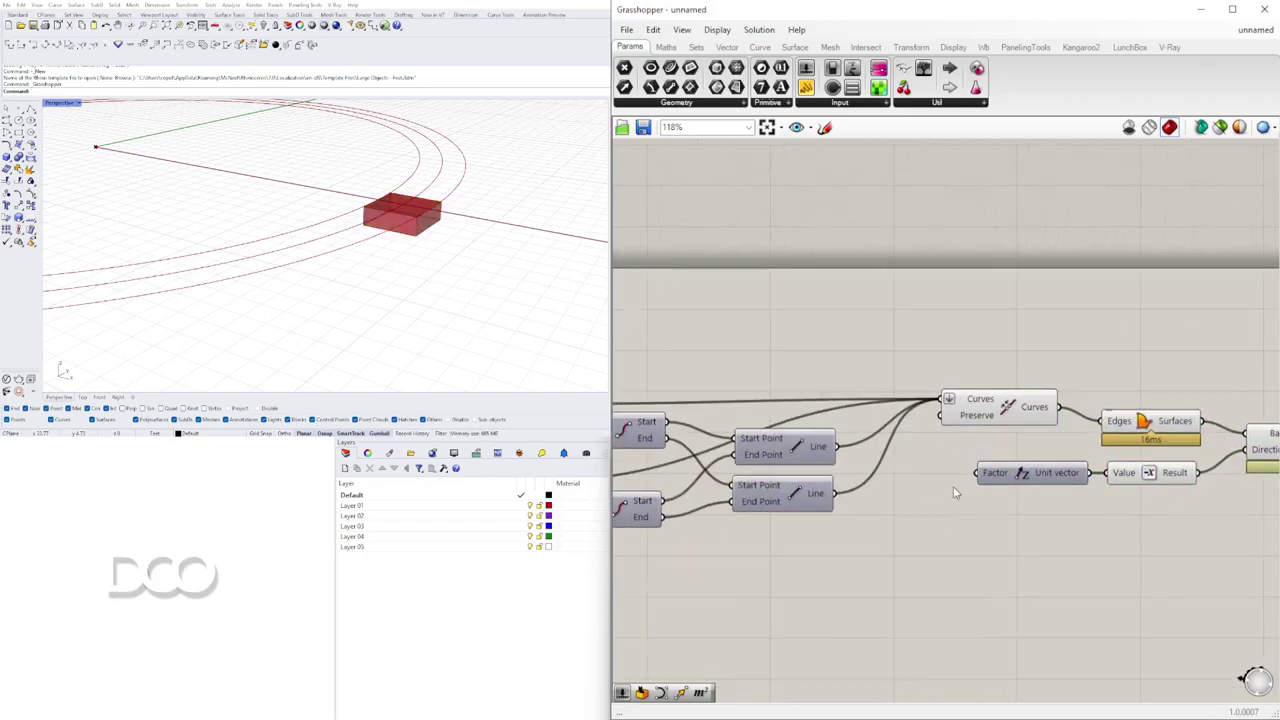
pyautogui.scroll(3, 945, 486)
pyautogui.doubleClick(886, 528)
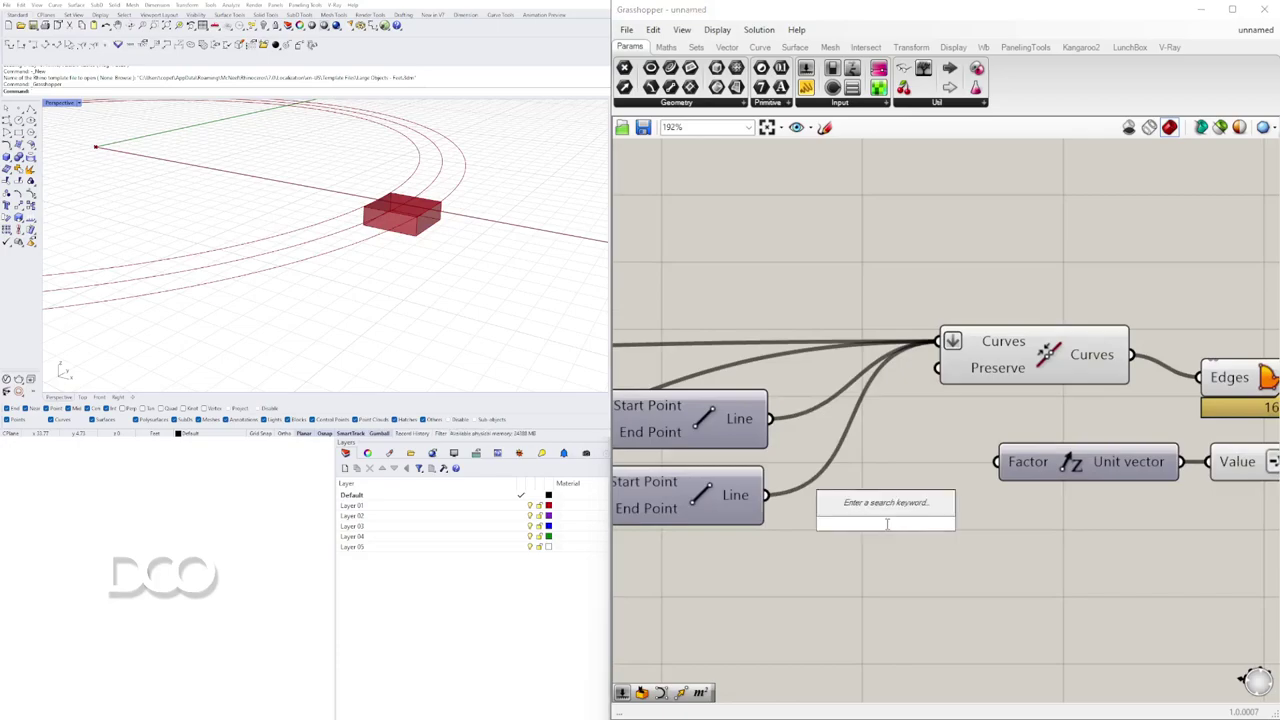
pyautogui.write('2')
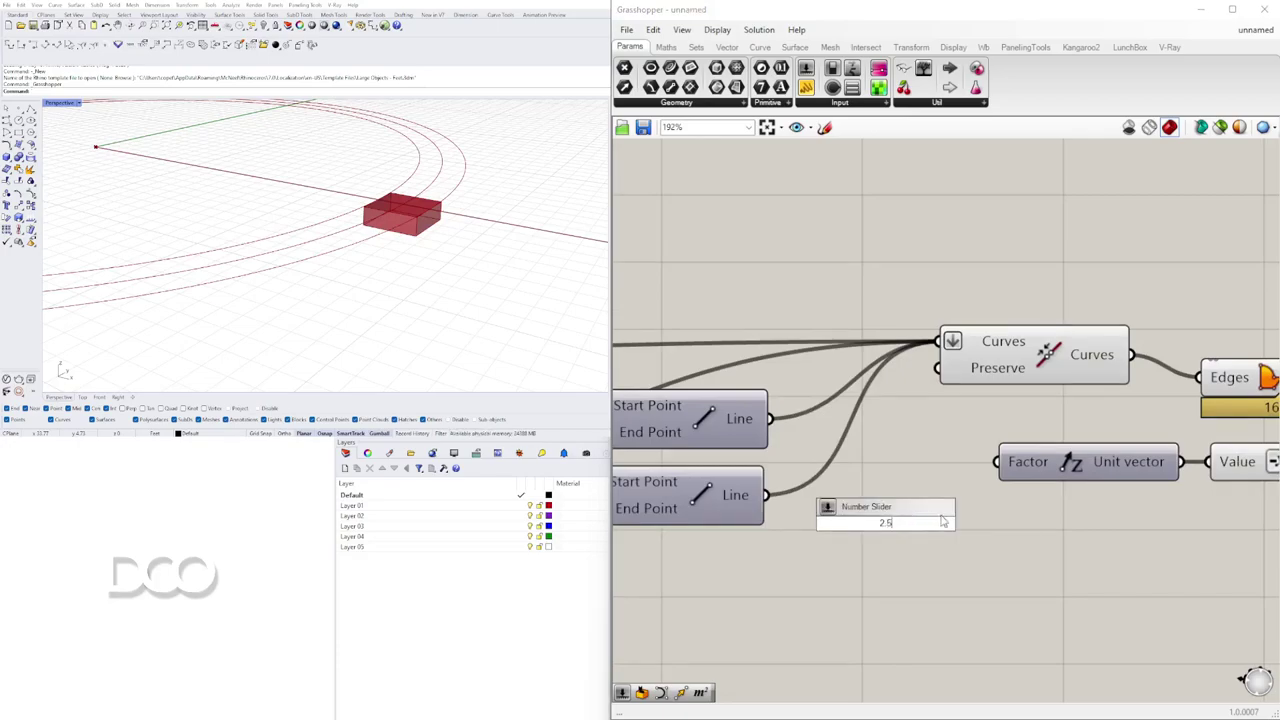
pyautogui.write('.5')
pyautogui.press('Return')
pyautogui.moveTo(1022, 523); pyautogui.dragTo(996, 462)
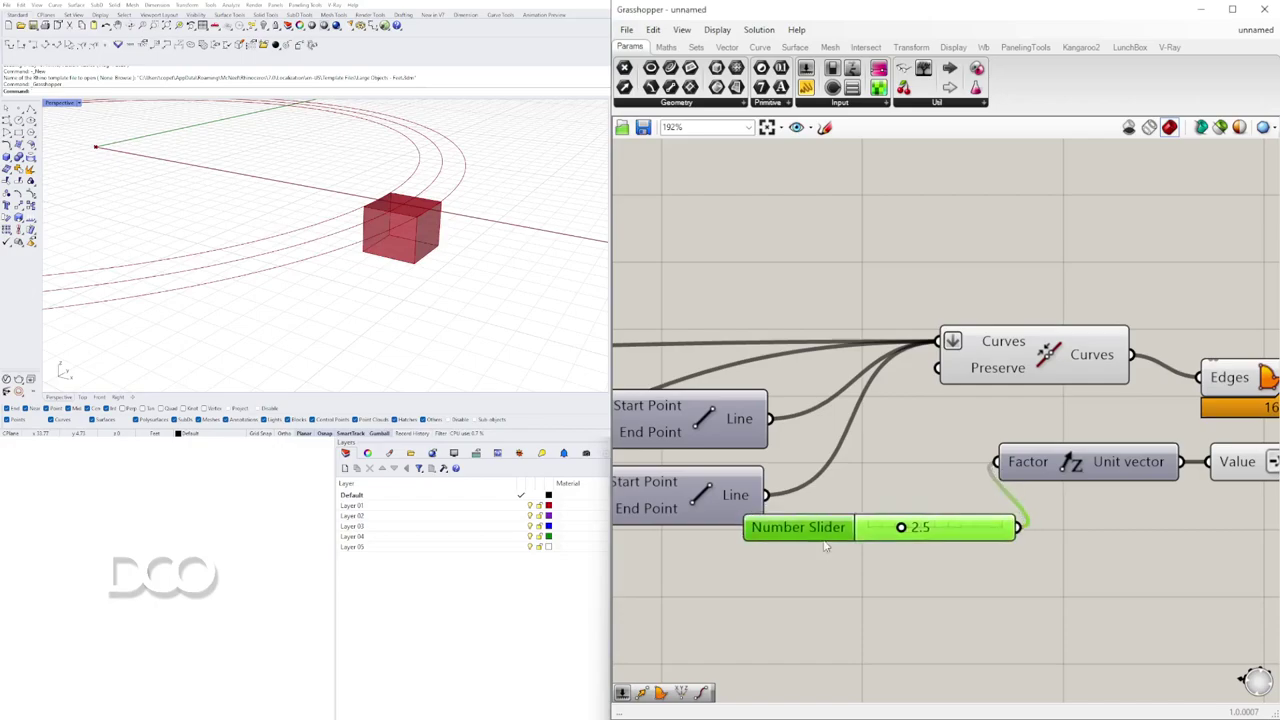
# - Move the 2.5 slider, Unit Z and Negative chain lower and shift the Extrude component further along the canvas
pyautogui.scroll(-3, 836, 538)
pyautogui.moveTo(1086, 523); pyautogui.dragTo(944, 541)
pyautogui.scroll(-3, 966, 503)
pyautogui.click(1076, 508)
pyautogui.moveTo(1047, 487); pyautogui.dragTo(1090, 474)
# - Add a Move component, feeding the joined curves into Geometry and the negated Z vector into Motion
pyautogui.scroll(1, 1062, 500)
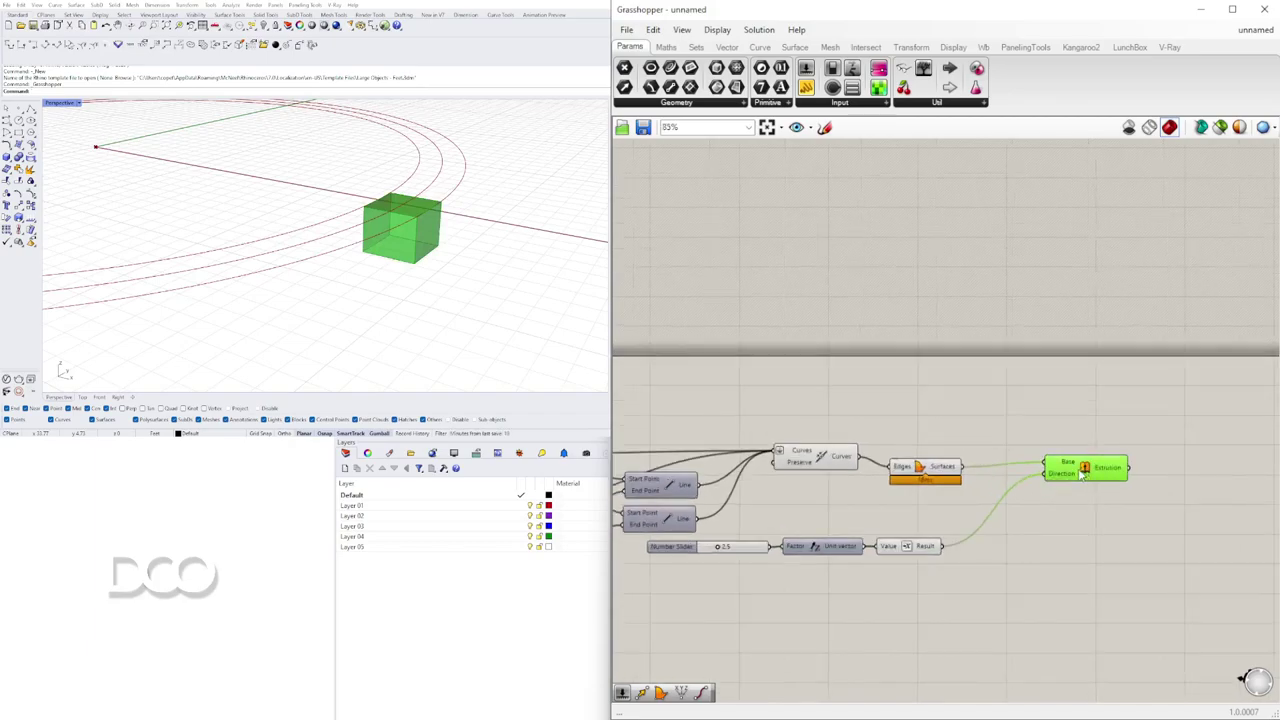
pyautogui.doubleClick(1070, 515)
pyautogui.write('MOVE')
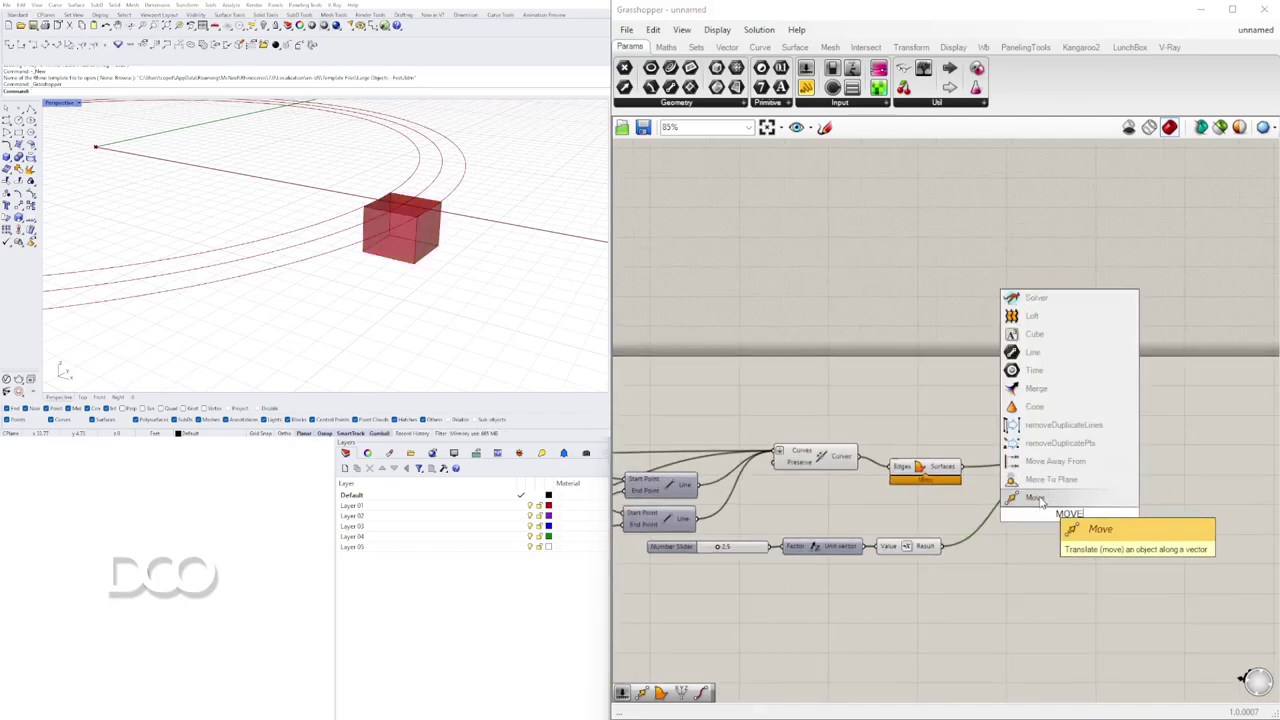
pyautogui.click(1037, 498)
pyautogui.click(829, 452)
pyautogui.moveTo(858, 457); pyautogui.dragTo(1025, 510)
pyautogui.moveTo(1067, 516); pyautogui.dragTo(1085, 514)
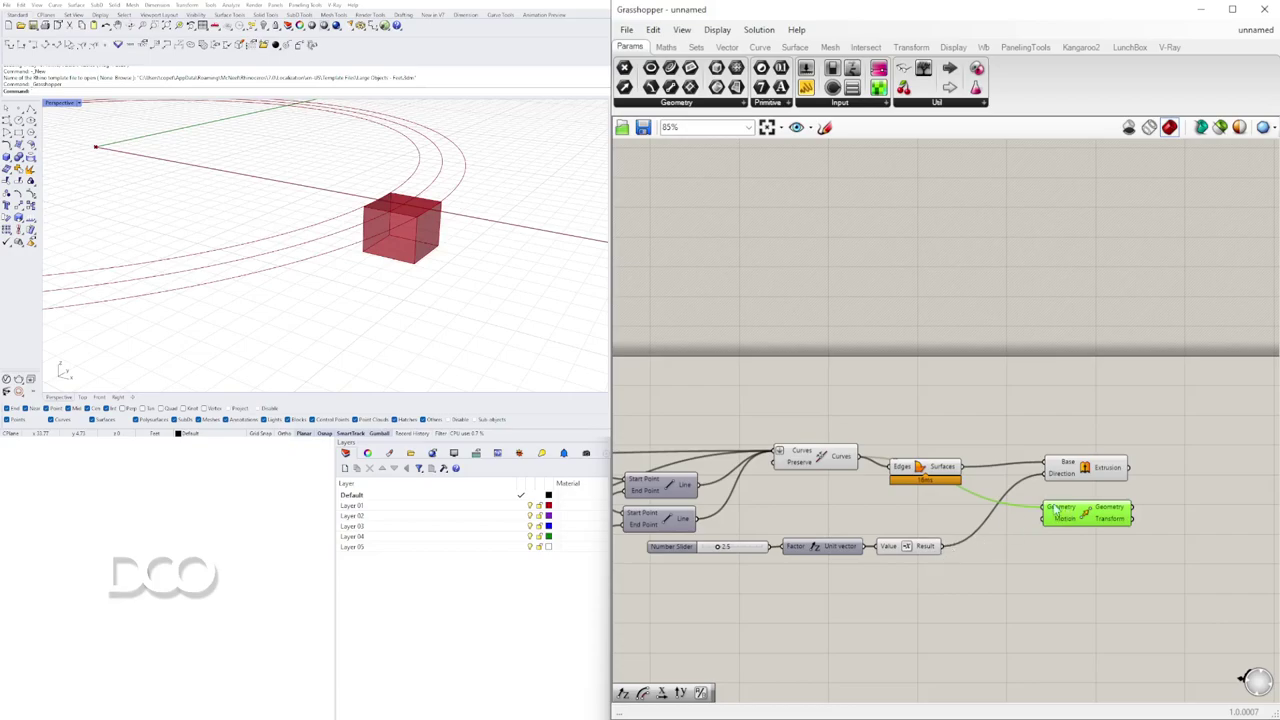
pyautogui.moveTo(940, 548); pyautogui.dragTo(1045, 533)
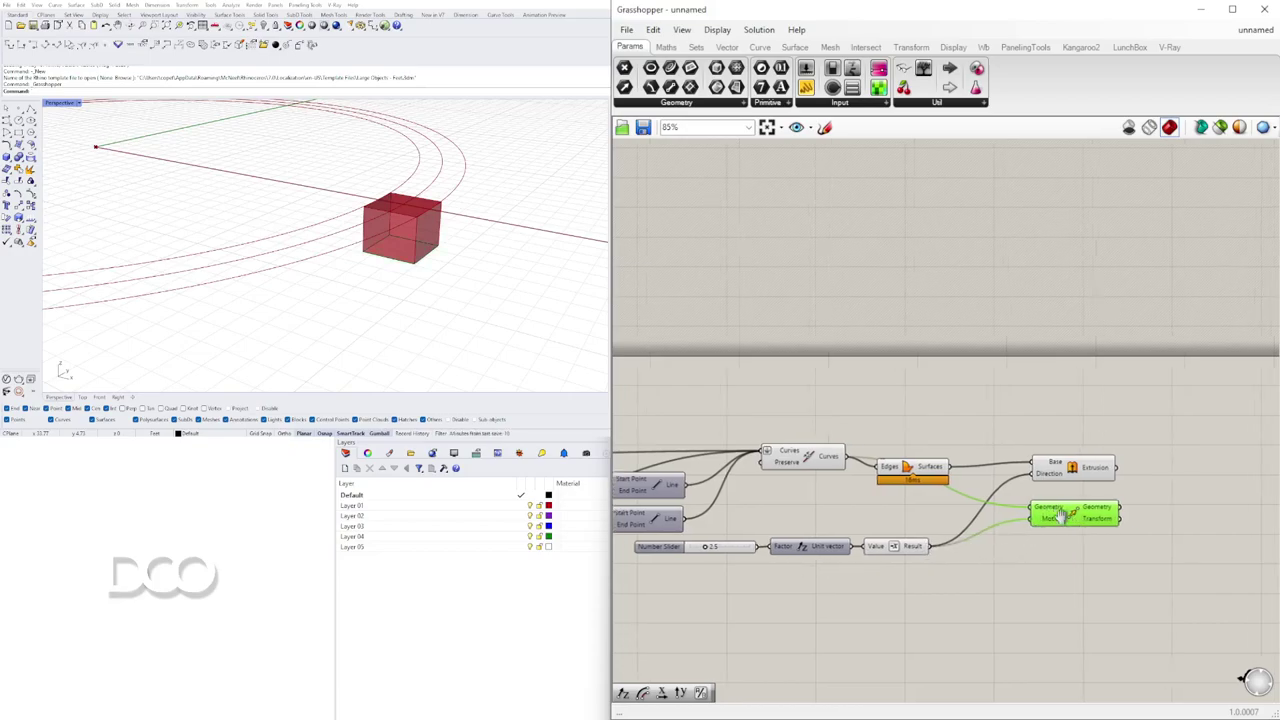
# - Add an Offset Curve component and wire the moved profile geometry into its Curve input
pyautogui.moveTo(1110, 492); pyautogui.dragTo(964, 467, button='right')
pyautogui.scroll(1, 964, 467)
pyautogui.moveTo(513, 247); pyautogui.dragTo(422, 254, button='right')
pyautogui.moveTo(213, 189); pyautogui.dragTo(316, 322, button='right')
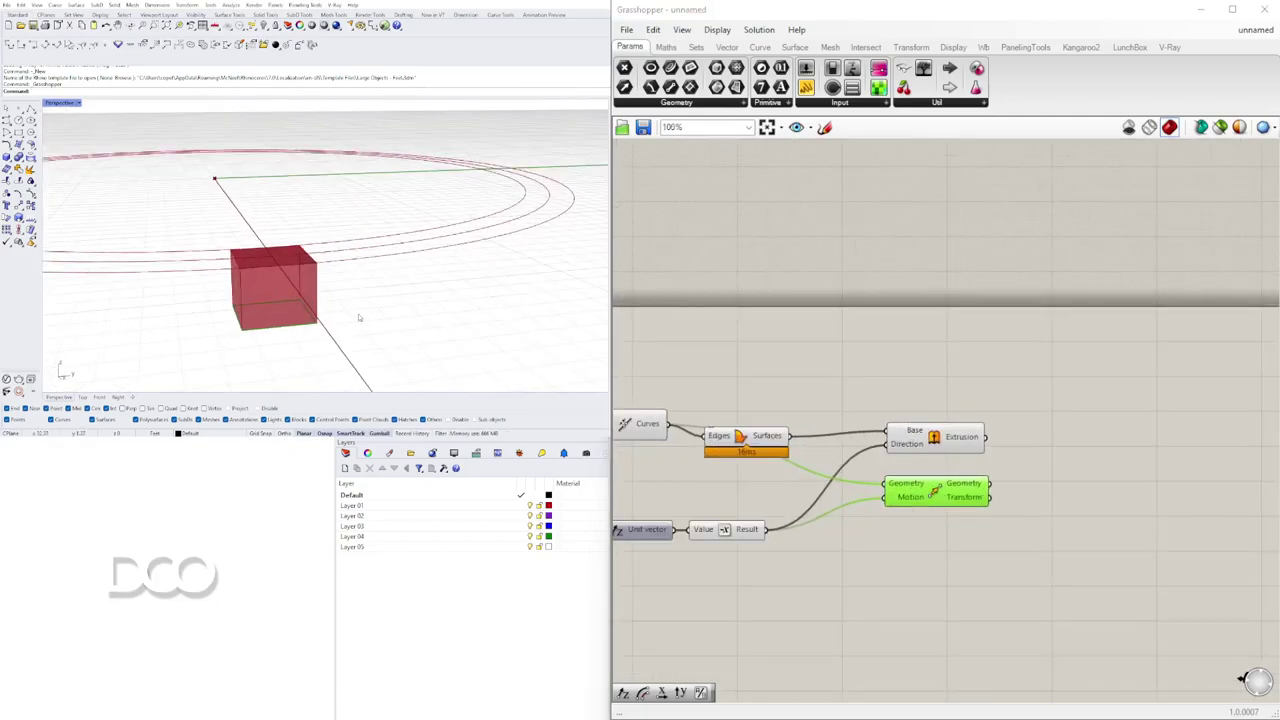
pyautogui.doubleClick(971, 535)
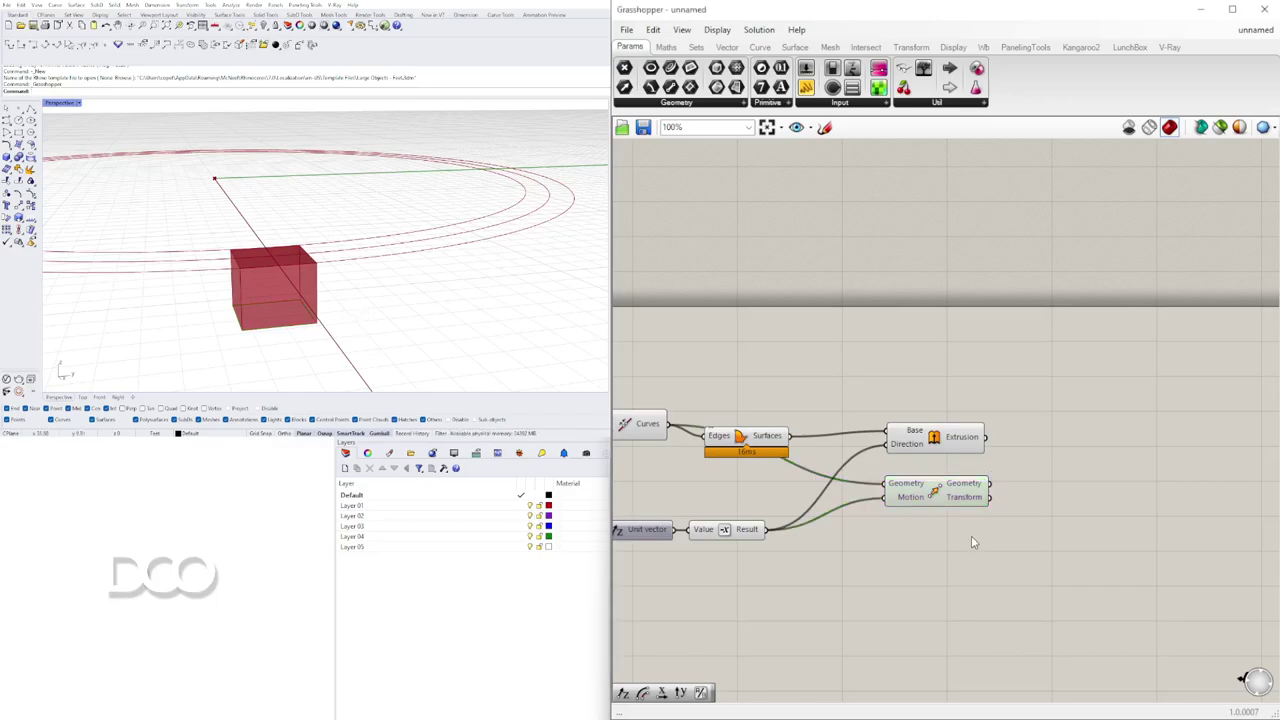
pyautogui.write('off')
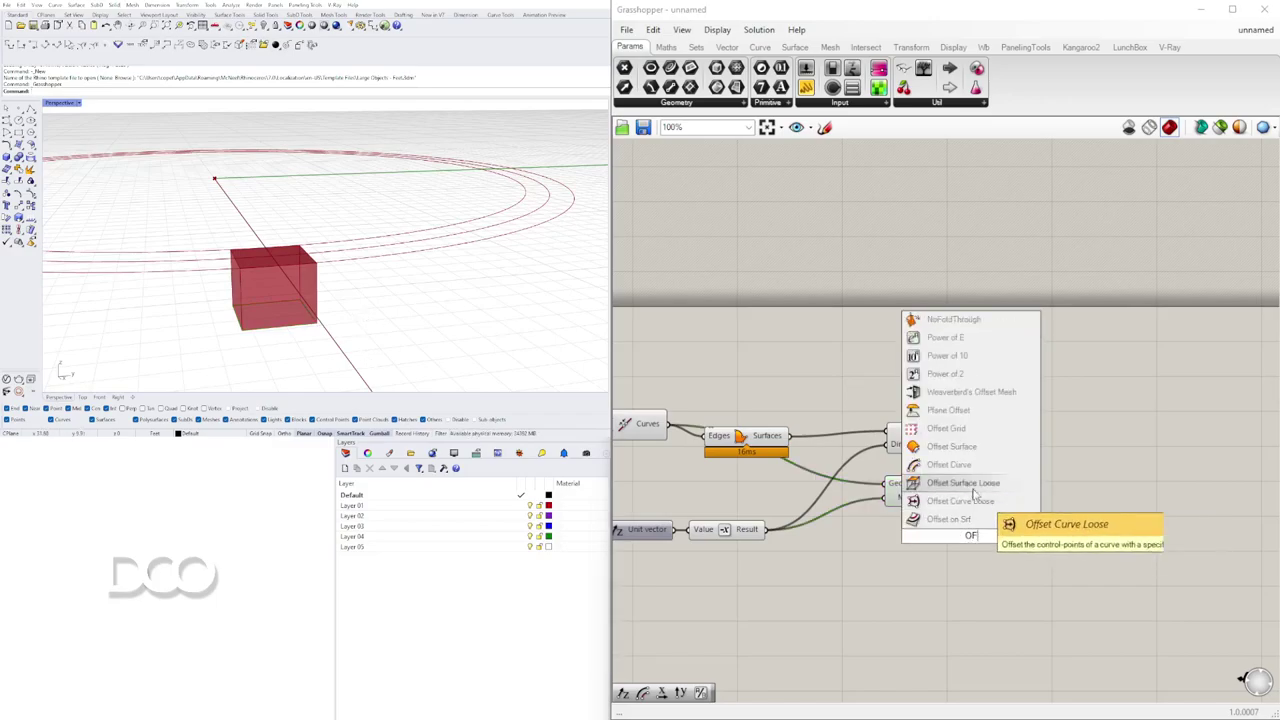
pyautogui.click(950, 465)
pyautogui.click(982, 537)
pyautogui.moveTo(982, 535); pyautogui.dragTo(1074, 520)
pyautogui.moveTo(998, 490); pyautogui.dragTo(1073, 486)
# - Add a 1.5 number slider, wire it into the new Offset Curve's Distance input and raise it to 1.6
pyautogui.doubleClick(909, 567)
pyautogui.write('1.5')
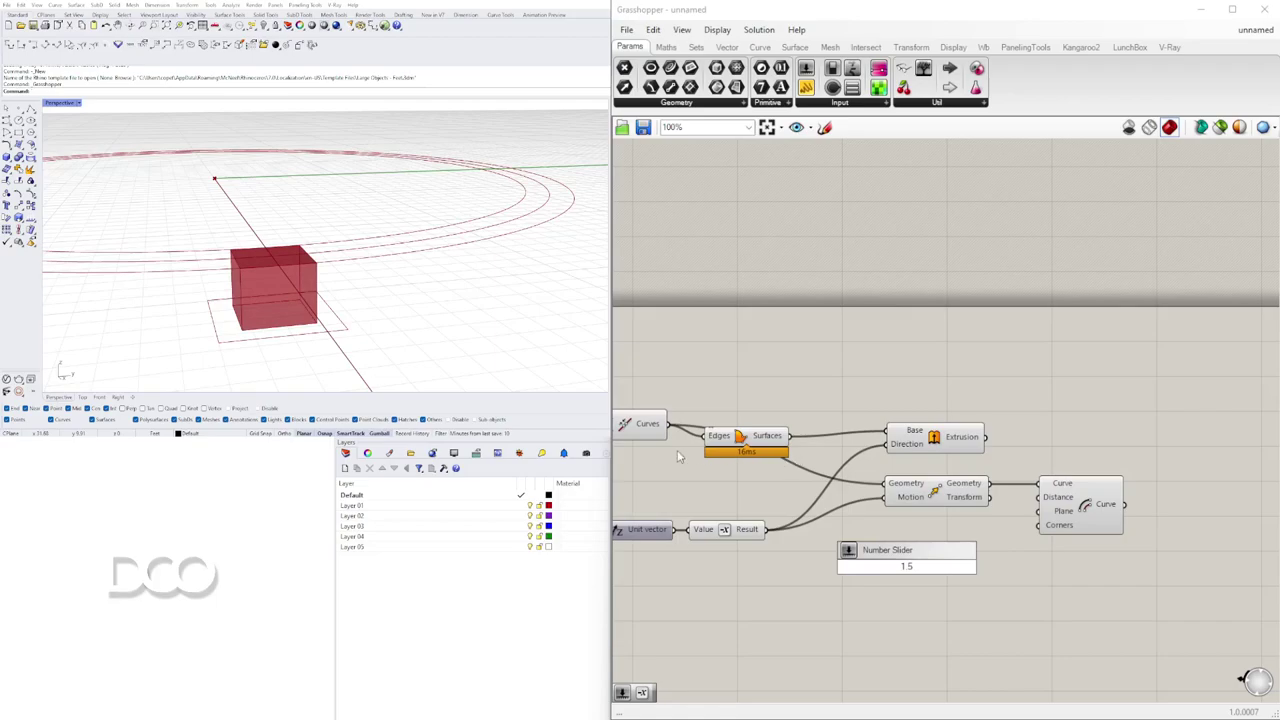
pyautogui.press('Return')
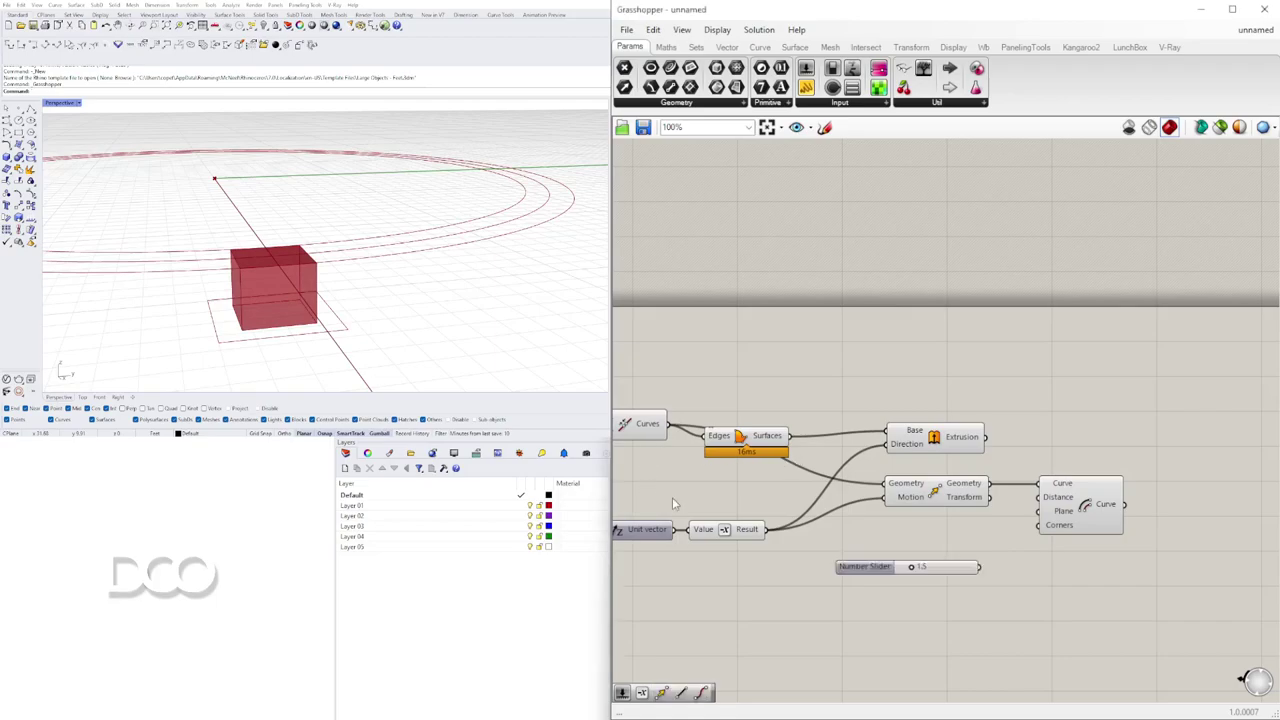
pyautogui.scroll(2, 978, 567)
pyautogui.moveTo(979, 567); pyautogui.dragTo(1041, 491)
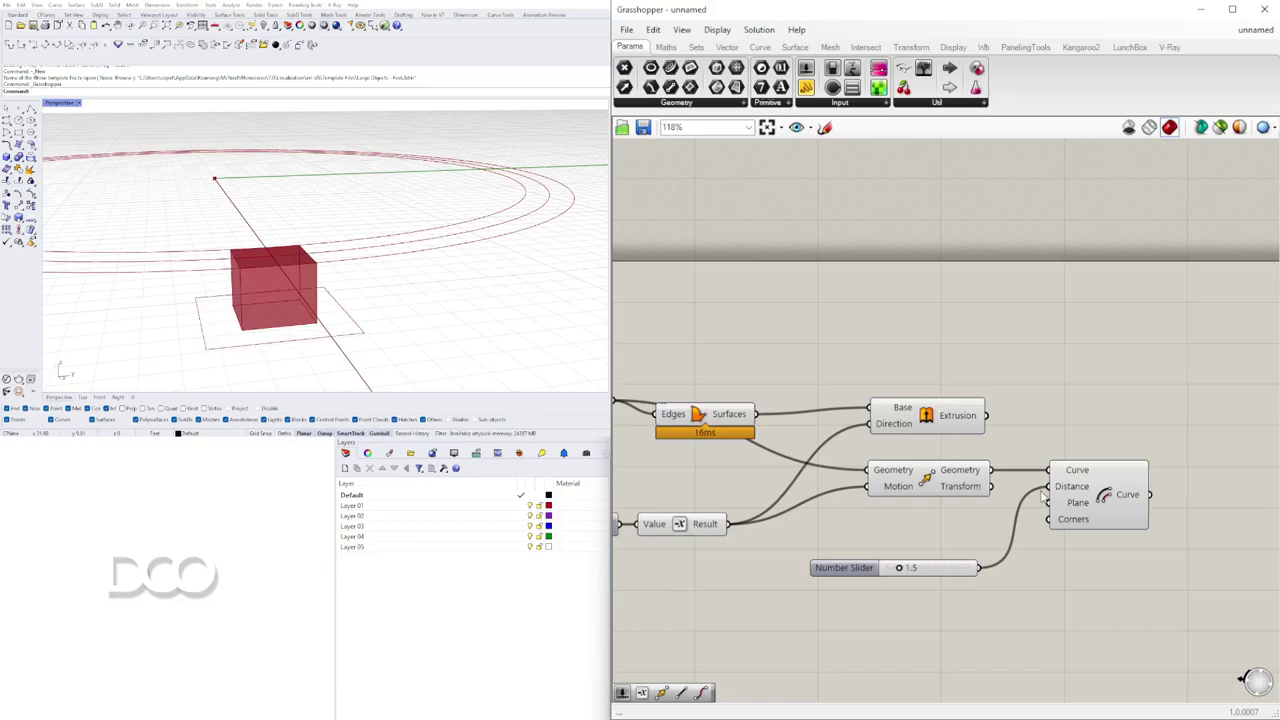
pyautogui.click(855, 572)
pyautogui.scroll(4, 900, 570)
pyautogui.moveTo(884, 535); pyautogui.dragTo(887, 535)
# - Nudge the existing Boundary Surfaces component and add another one fed by the lower offset curve
pyautogui.scroll(-8, 810, 530)
pyautogui.moveTo(787, 446); pyautogui.dragTo(869, 437, button='right')
pyautogui.scroll(1, 869, 437)
pyautogui.moveTo(795, 431); pyautogui.dragTo(805, 425)
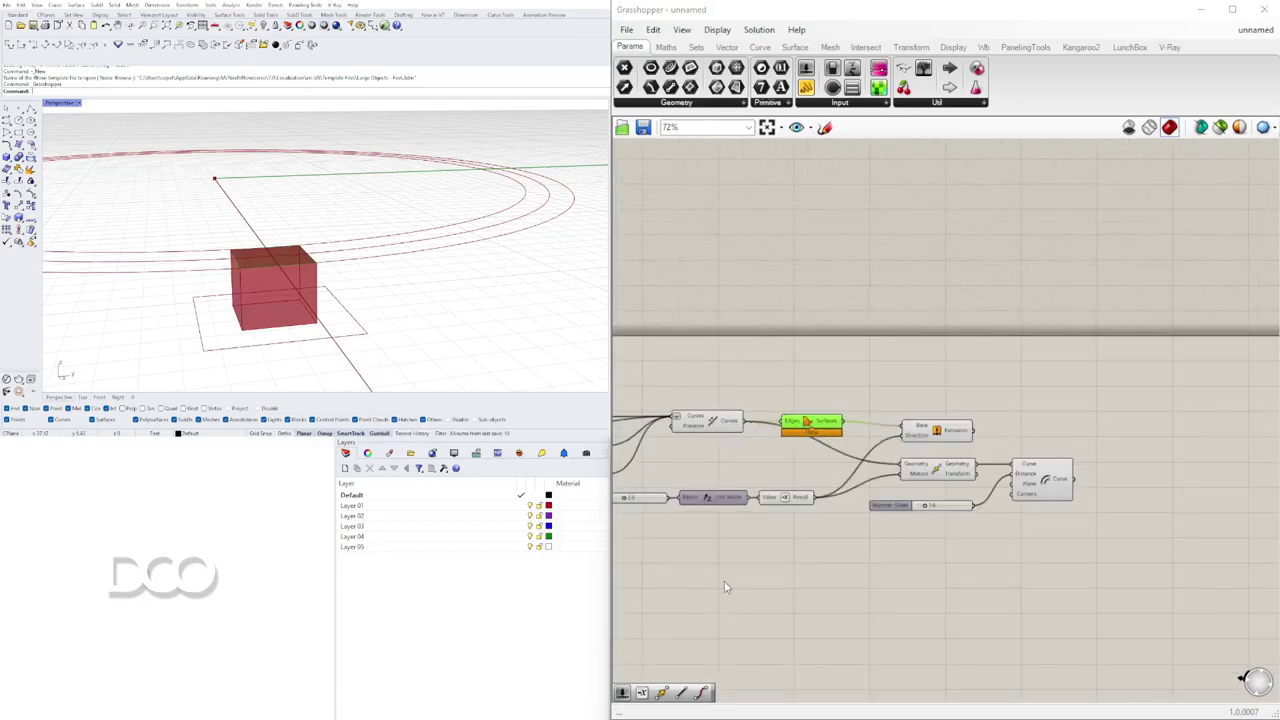
pyautogui.scroll(4, 1076, 495)
pyautogui.doubleClick(1143, 468)
pyautogui.write('BOUND')
pyautogui.click(1100, 455)
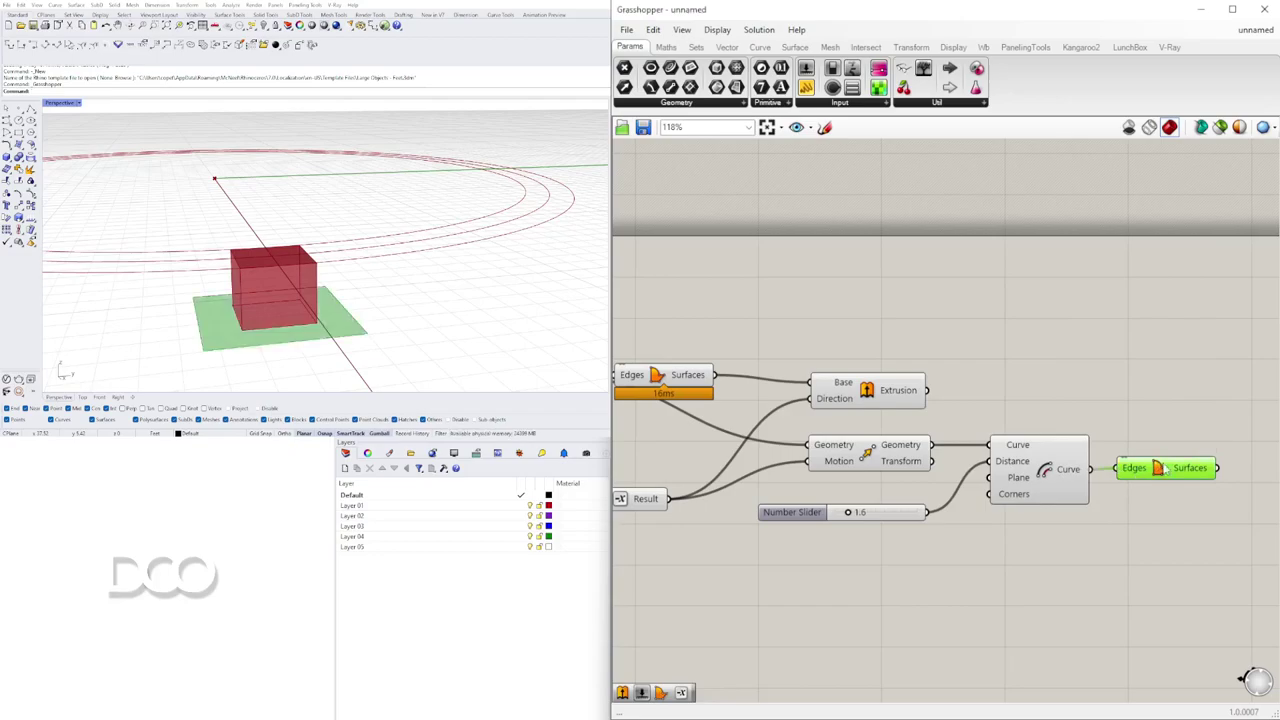
# - Duplicate the capital's Extrude component with its number slider, Unit Z and Negative, placing the copies beyond the lower Boundary Surfaces
pyautogui.scroll(-4, 1063, 479)
pyautogui.moveTo(815, 449); pyautogui.dragTo(615, 508)
pyautogui.keyDown('shift'); pyautogui.click(946, 402); pyautogui.keyUp('shift')
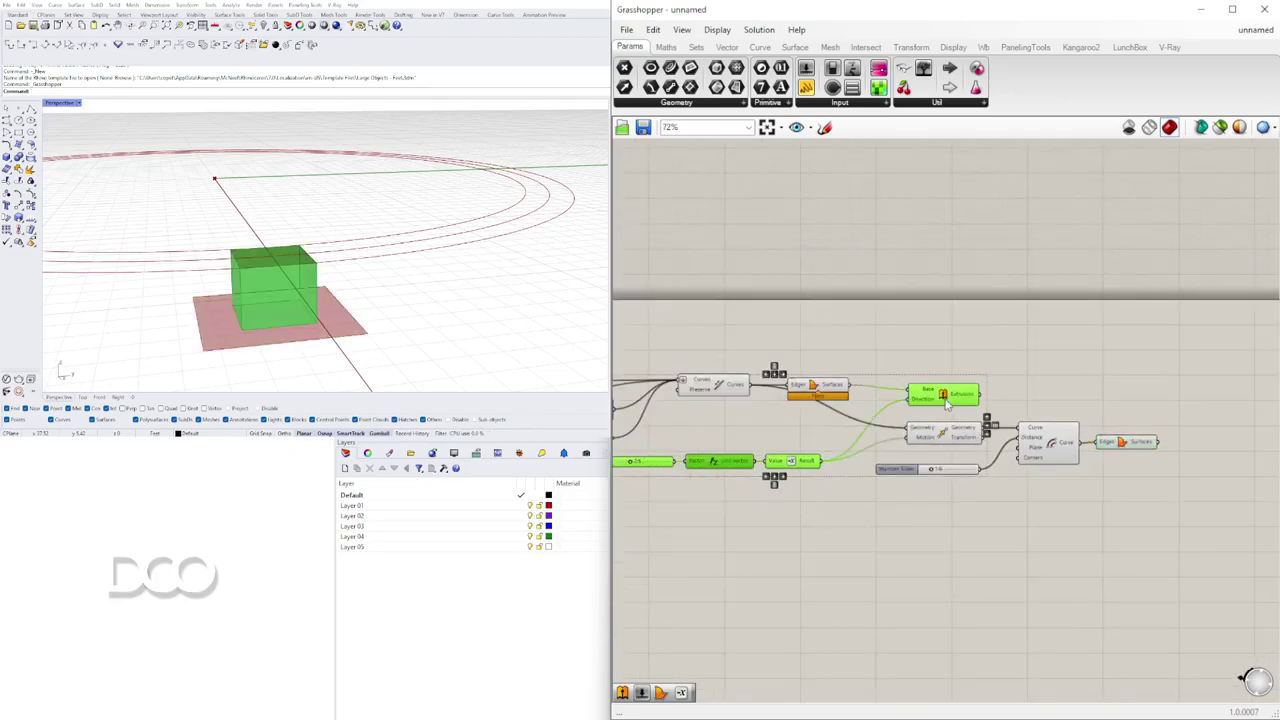
pyautogui.moveTo(723, 441); pyautogui.dragTo(762, 436, button='right')
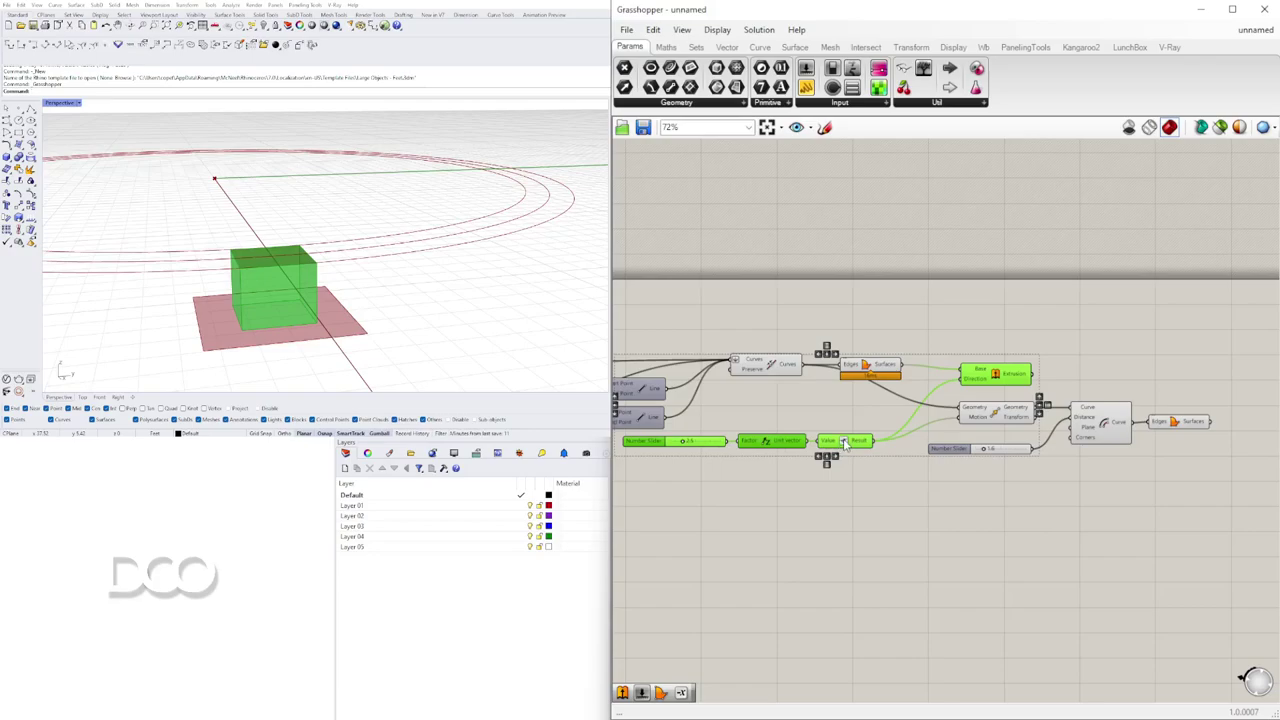
pyautogui.moveTo(998, 375); pyautogui.dragTo(1257, 459)
pyautogui.moveTo(1250, 482); pyautogui.dragTo(977, 463, button='right')
pyautogui.moveTo(974, 443); pyautogui.dragTo(1057, 443)
pyautogui.click(964, 409)
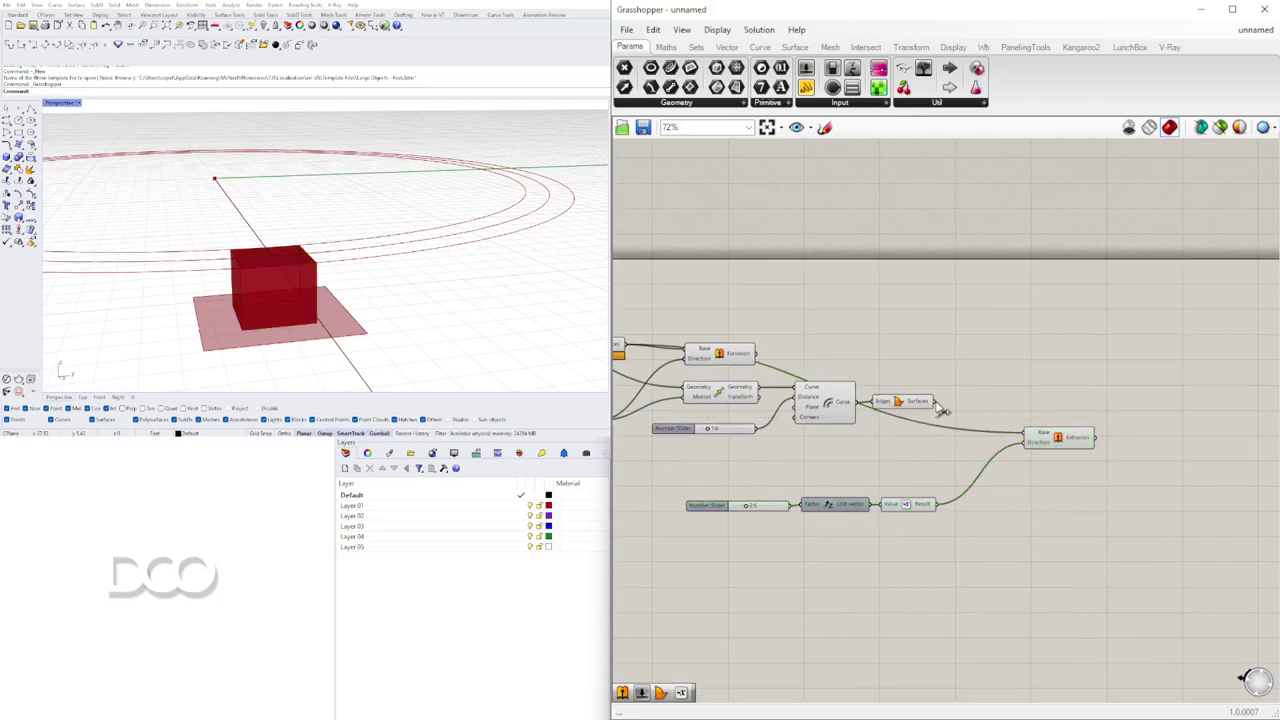
# - Wire the lower Boundary Surfaces into the duplicated Extrude's Base and arrange the copied components closer to the offset chain
pyautogui.moveTo(940, 402); pyautogui.dragTo(1027, 434)
pyautogui.moveTo(959, 560); pyautogui.dragTo(706, 486)
pyautogui.moveTo(909, 502); pyautogui.dragTo(905, 451)
pyautogui.click(980, 434)
pyautogui.moveTo(1043, 432); pyautogui.dragTo(998, 405)
pyautogui.click(1069, 490)
# - Set the duplicated height slider of the lower slab's extrusion to 1.7
pyautogui.scroll(-2, 397, 295)
pyautogui.scroll(6, 752, 460)
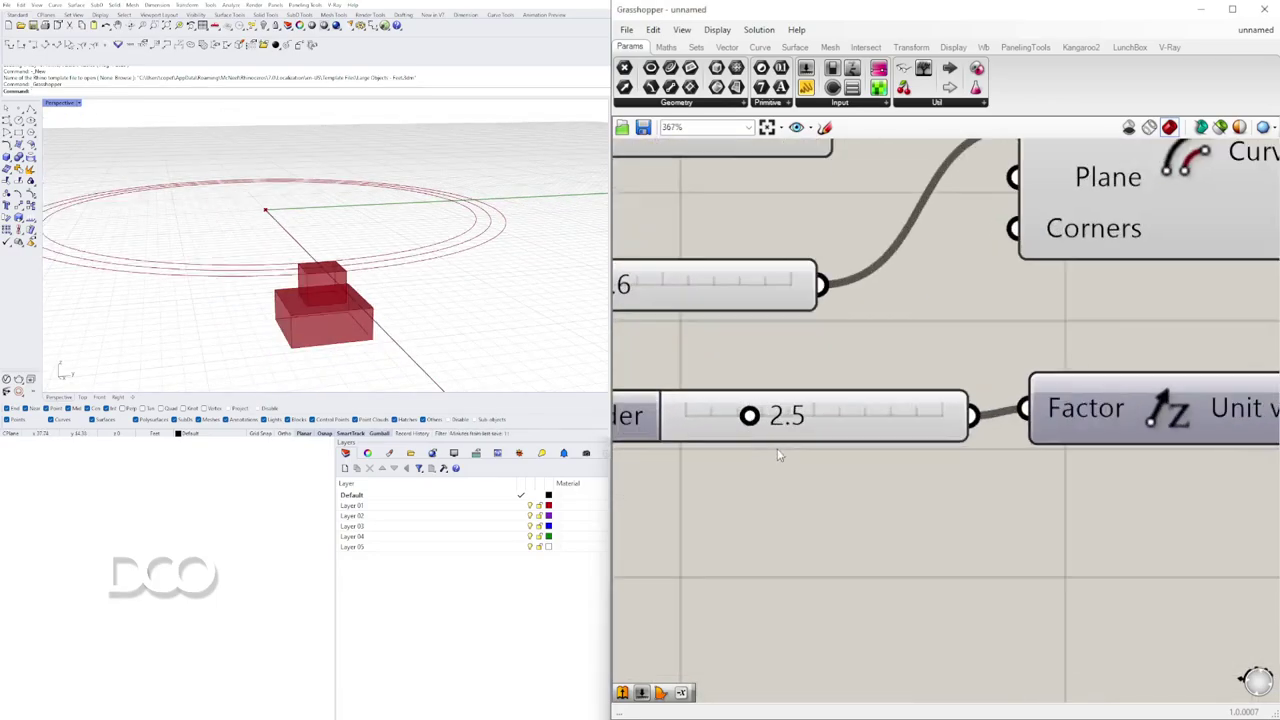
pyautogui.moveTo(831, 437); pyautogui.dragTo(802, 437)
pyautogui.scroll(-5, 802, 440)
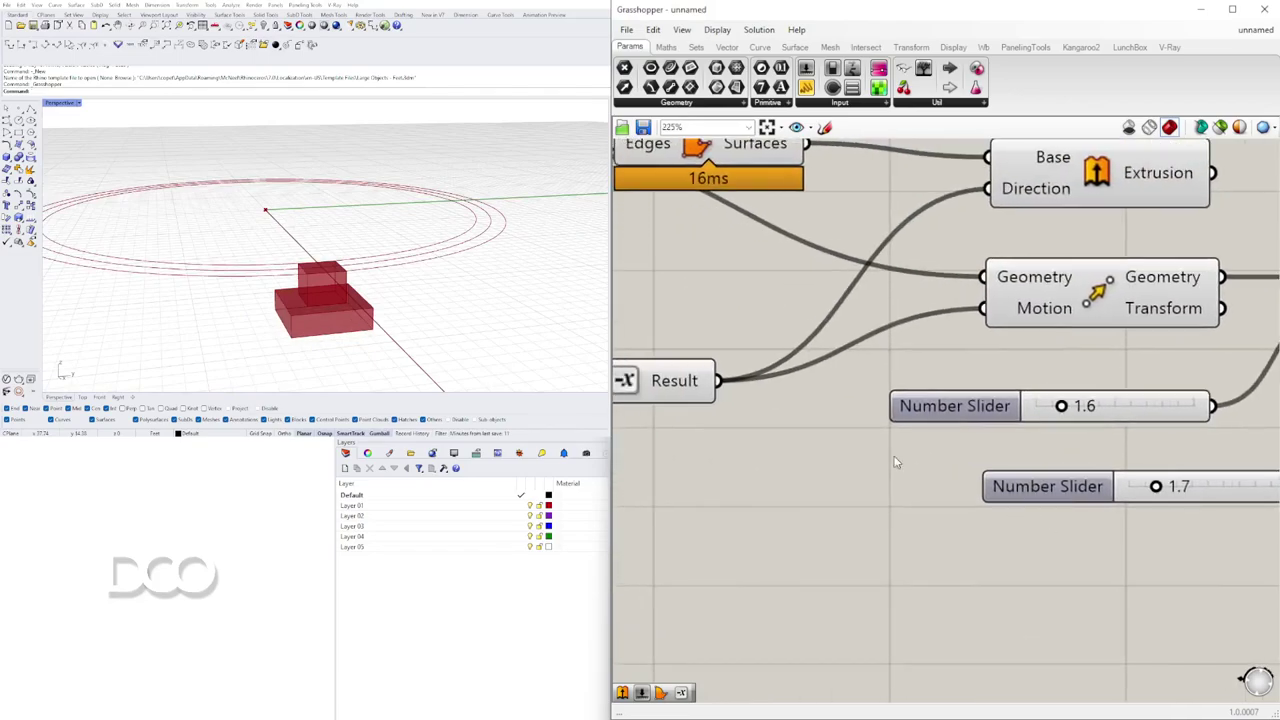
# - Rename the 3.0 number slider that drives the circle offsets as COLUMN WIDTH
pyautogui.scroll(-3, 978, 460)
pyautogui.moveTo(852, 470); pyautogui.dragTo(1273, 438, button='right')
pyautogui.moveTo(985, 408); pyautogui.dragTo(1109, 409, button='right')
pyautogui.scroll(3, 735, 428)
pyautogui.moveTo(735, 428); pyautogui.dragTo(857, 429, button='right')
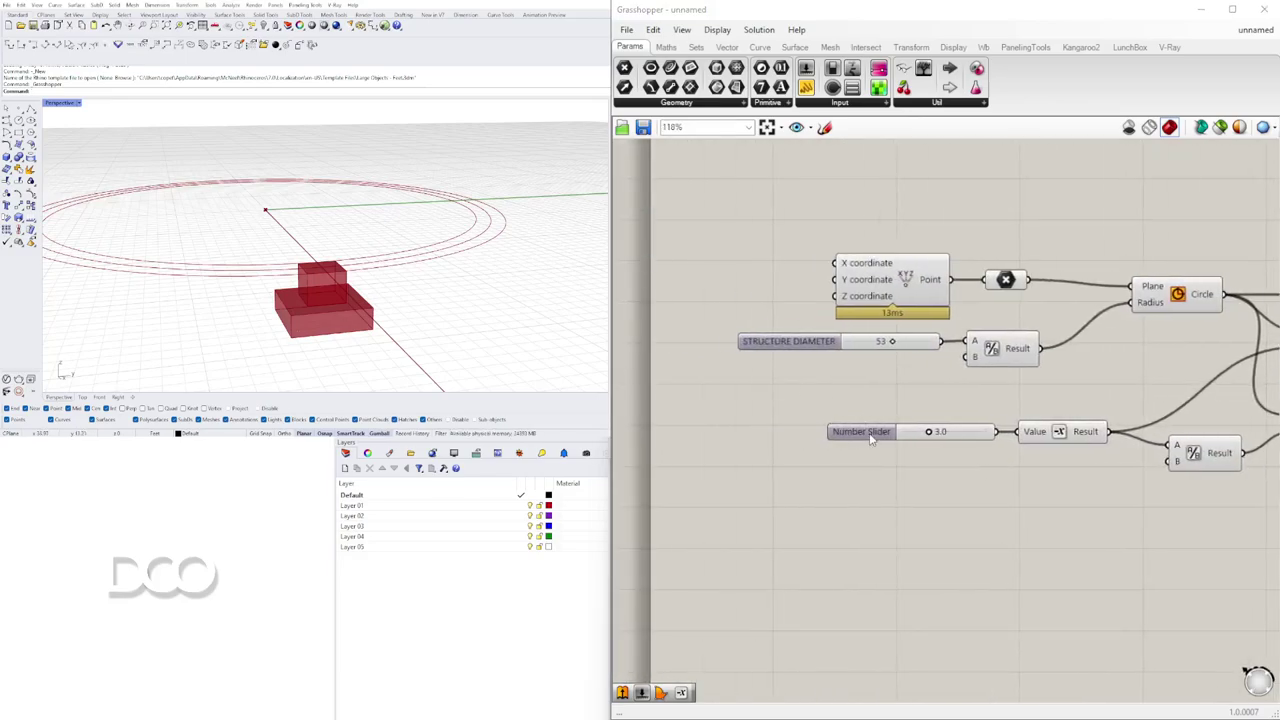
pyautogui.scroll(2, 871, 440)
pyautogui.rightClick(817, 466)
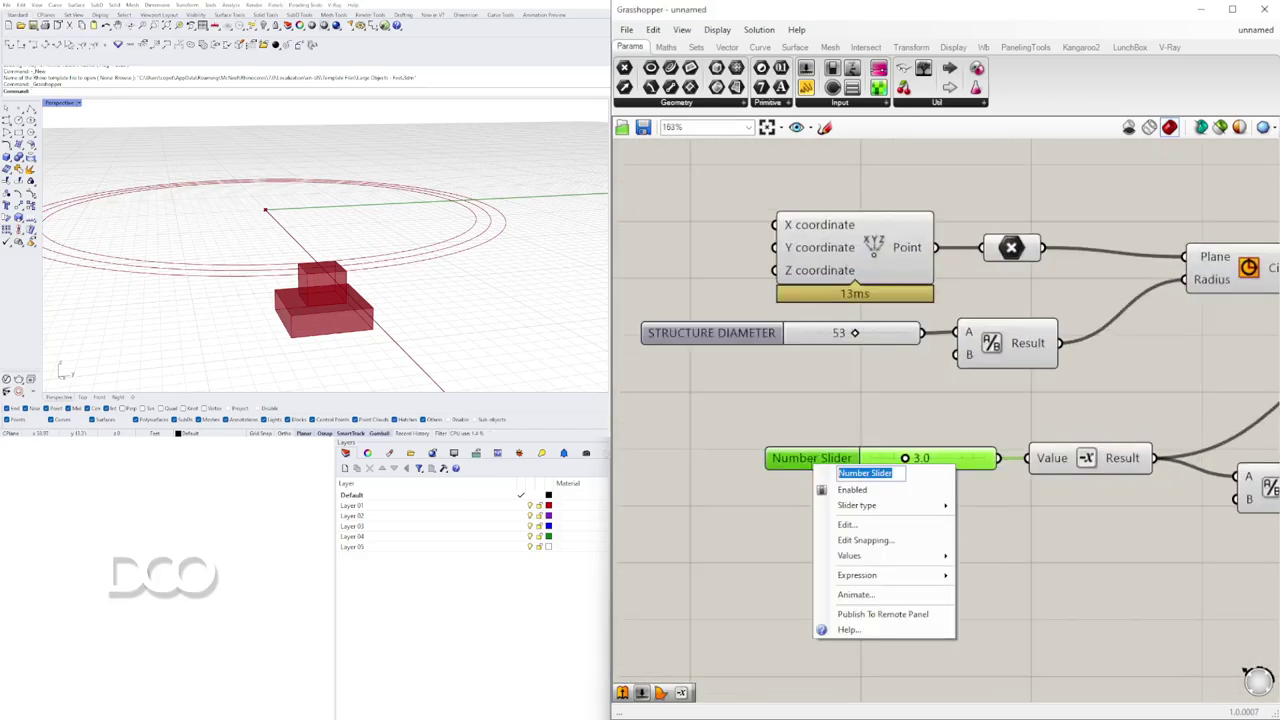
pyautogui.write('COLUMN')
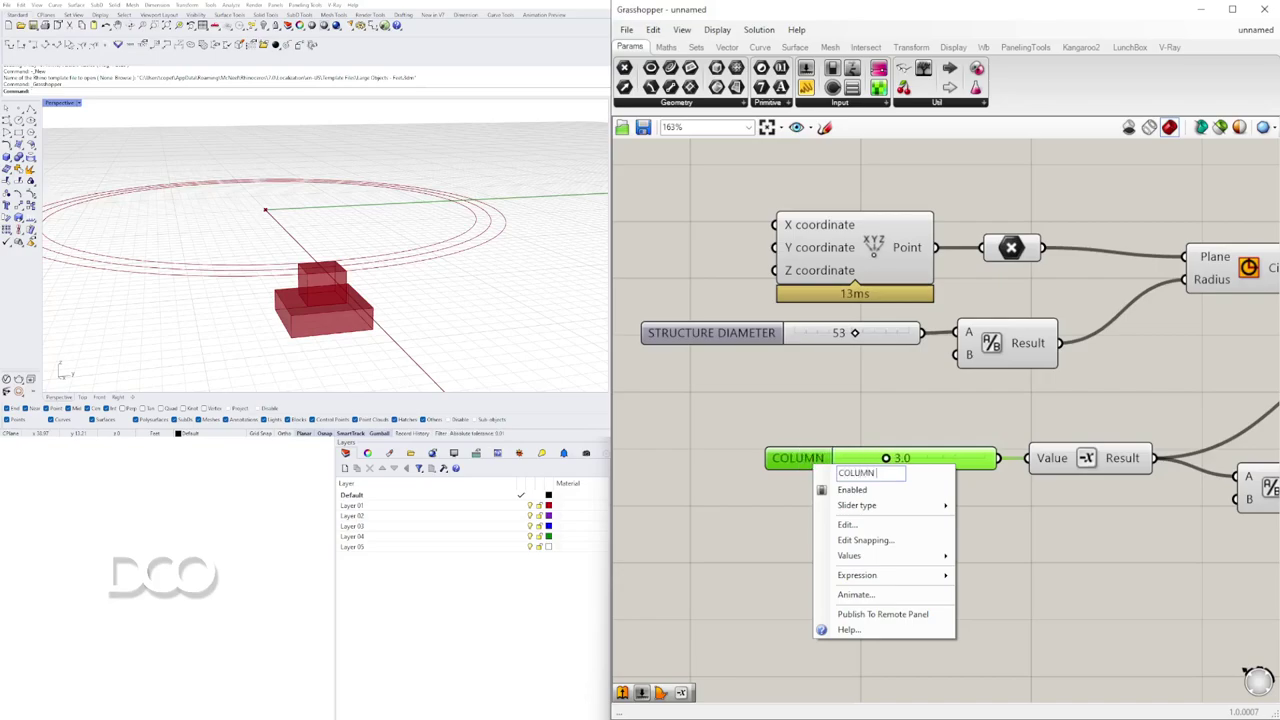
pyautogui.write(' WIDT')
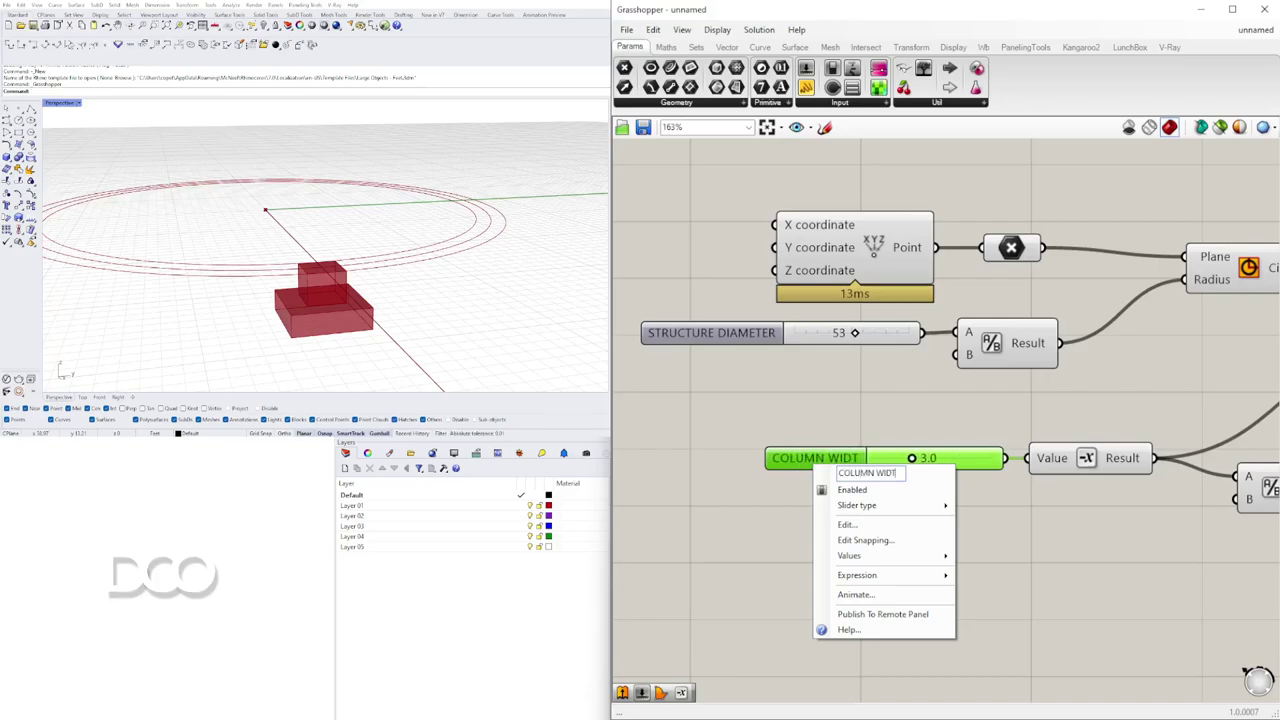
pyautogui.write('H')
pyautogui.press('Return')
# - Rename the 3.0 number slider feeding the Division beside the line component as COLUMN DEPTH
pyautogui.scroll(-2, 1050, 315)
pyautogui.moveTo(1050, 315); pyautogui.dragTo(704, 390, button='right')
pyautogui.moveTo(1080, 312); pyautogui.dragTo(912, 307, button='right')
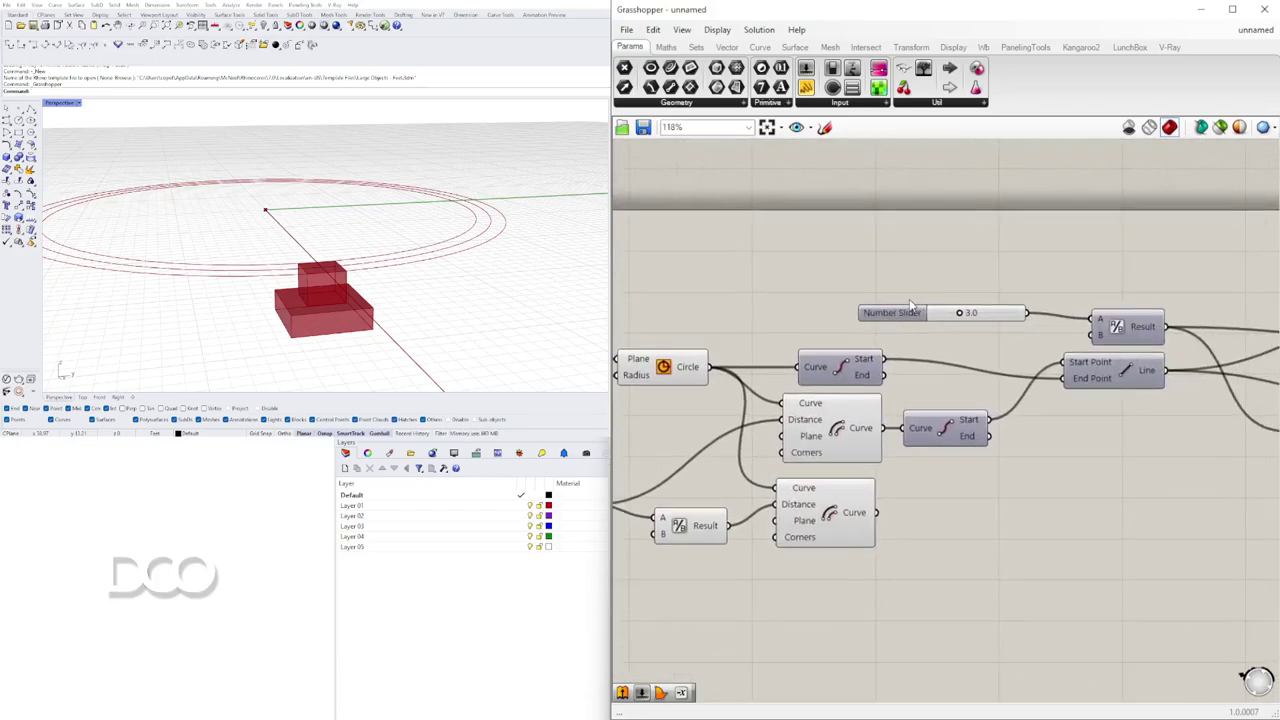
pyautogui.moveTo(908, 316); pyautogui.dragTo(915, 321)
pyautogui.rightClick(915, 321)
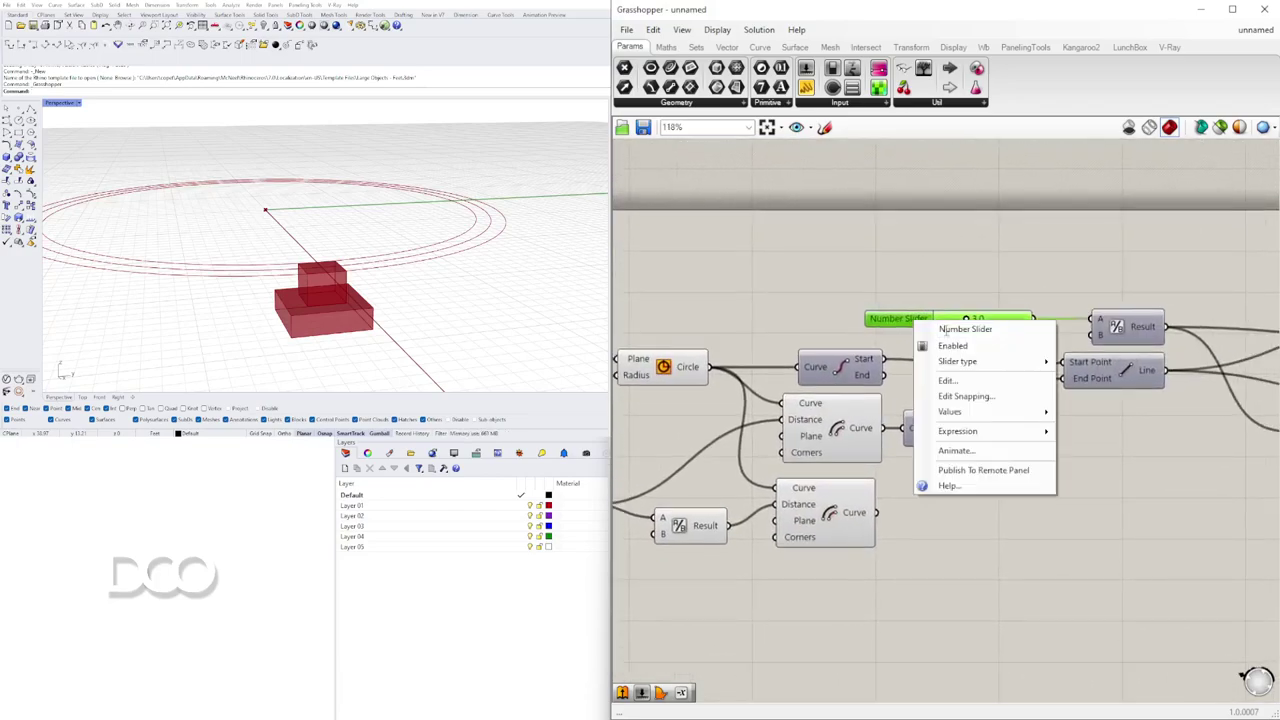
pyautogui.tripleClick(972, 329)
pyautogui.write('COL')
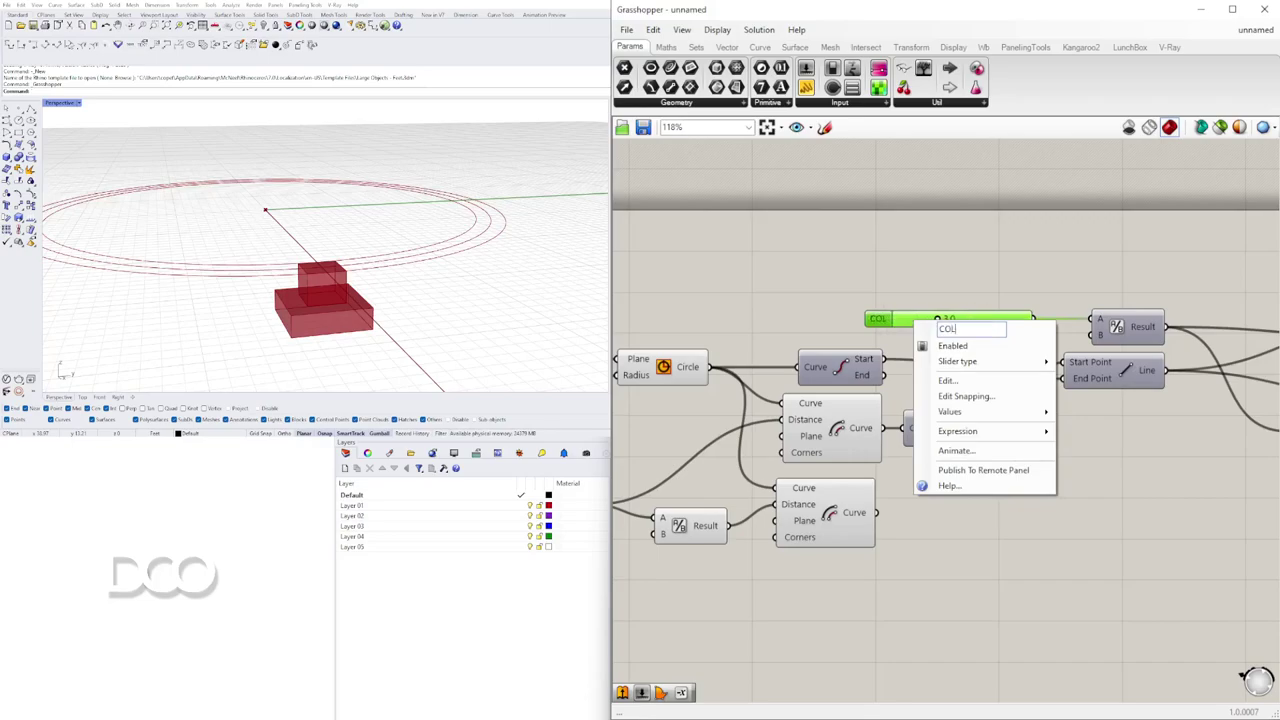
pyautogui.write('UMN DEP')
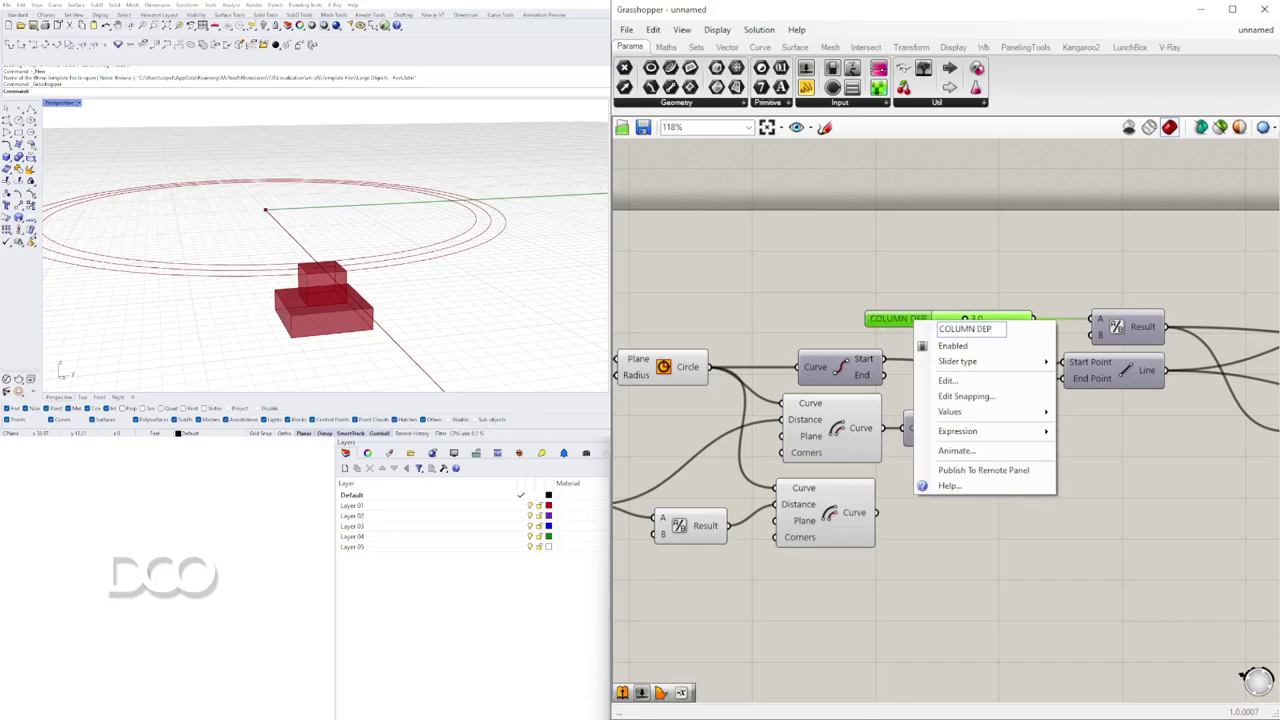
pyautogui.write('TH')
pyautogui.press('Return')
# - Raise the slider feeding the Division beside the line component slightly and rename it COLUMN WIDTH
pyautogui.scroll(3, 970, 335)
pyautogui.moveTo(976, 313); pyautogui.dragTo(984, 313)
pyautogui.rightClick(878, 312)
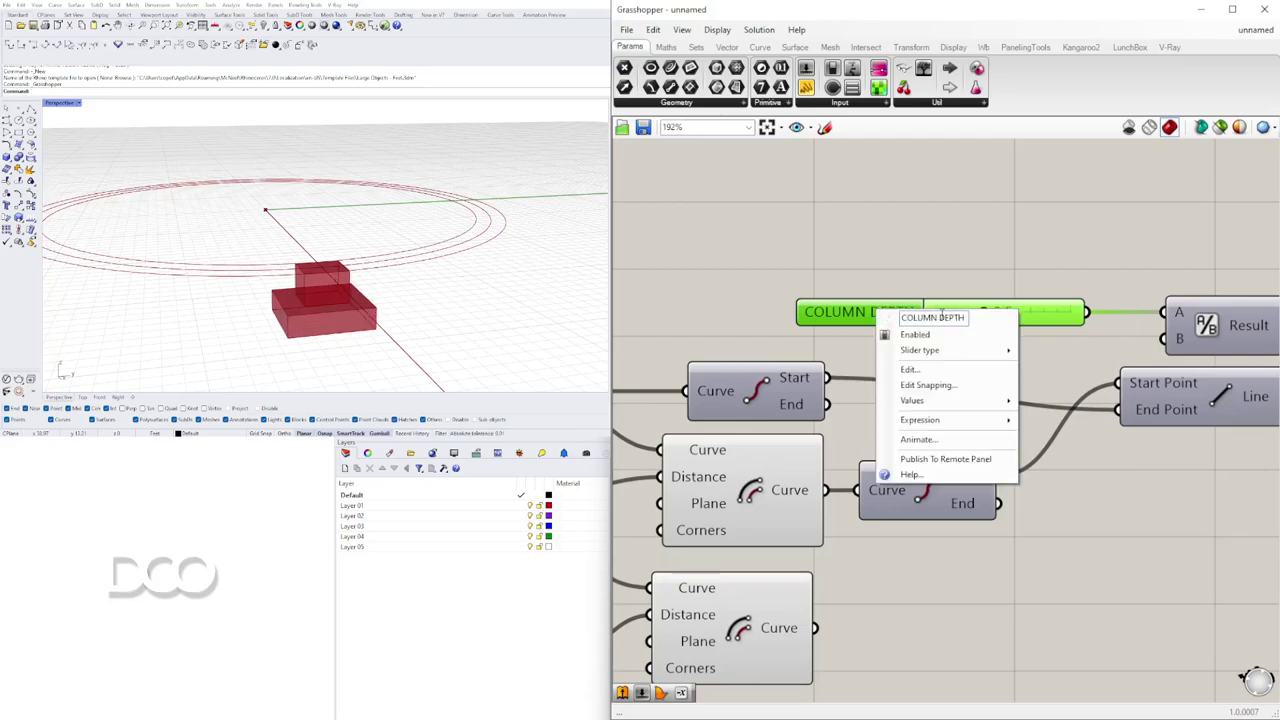
pyautogui.write('WIDTH')
pyautogui.press('Return')
pyautogui.scroll(-3, 1063, 311)
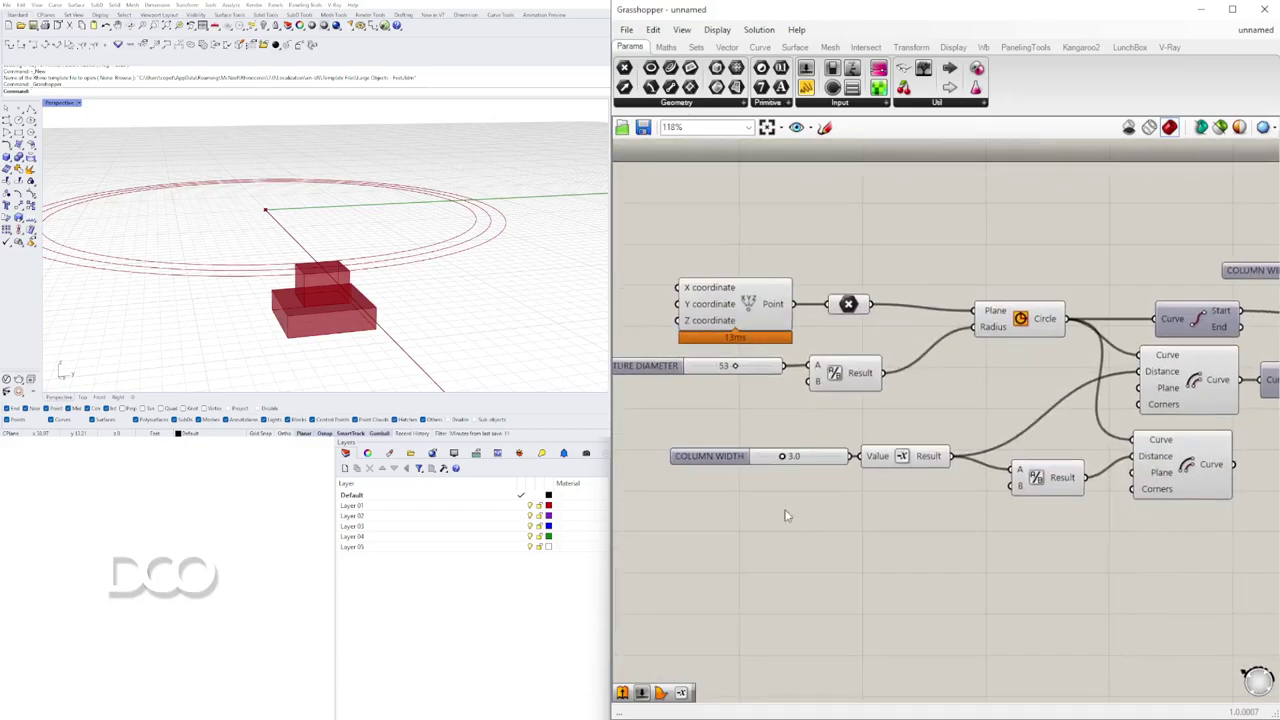
# - Rename the 3.0 slider driving the circle offsets as COLUMN DEPTH
pyautogui.rightClick(718, 456)
pyautogui.moveTo(781, 458); pyautogui.dragTo(836, 460)
pyautogui.write('D')
pyautogui.press('Return')
# - Set the slider controlling the upper block's downward extrusion to 1.7
pyautogui.scroll(-3, 890, 465)
pyautogui.moveTo(1005, 536); pyautogui.dragTo(771, 516, button='right')
pyautogui.moveTo(1244, 428); pyautogui.dragTo(1010, 464, button='right')
pyautogui.moveTo(1214, 446); pyautogui.dragTo(972, 445, button='right')
pyautogui.scroll(5, 972, 445)
pyautogui.rightClick(889, 464)
pyautogui.click(963, 463)
pyautogui.scroll(3, 963, 465)
pyautogui.moveTo(1006, 462)
pyautogui.mouseDown()
pyautogui.moveTo(1017, 462)
pyautogui.moveTo(991, 462)
pyautogui.mouseUp()
# - Rename the upper block's height slider FOUNDATION STEM WALL and shift it clear of the Unit Z component
pyautogui.rightClick(870, 466)
pyautogui.hotkey('ctrl', 'a')
pyautogui.write('FOUNDATION STEM WALL')
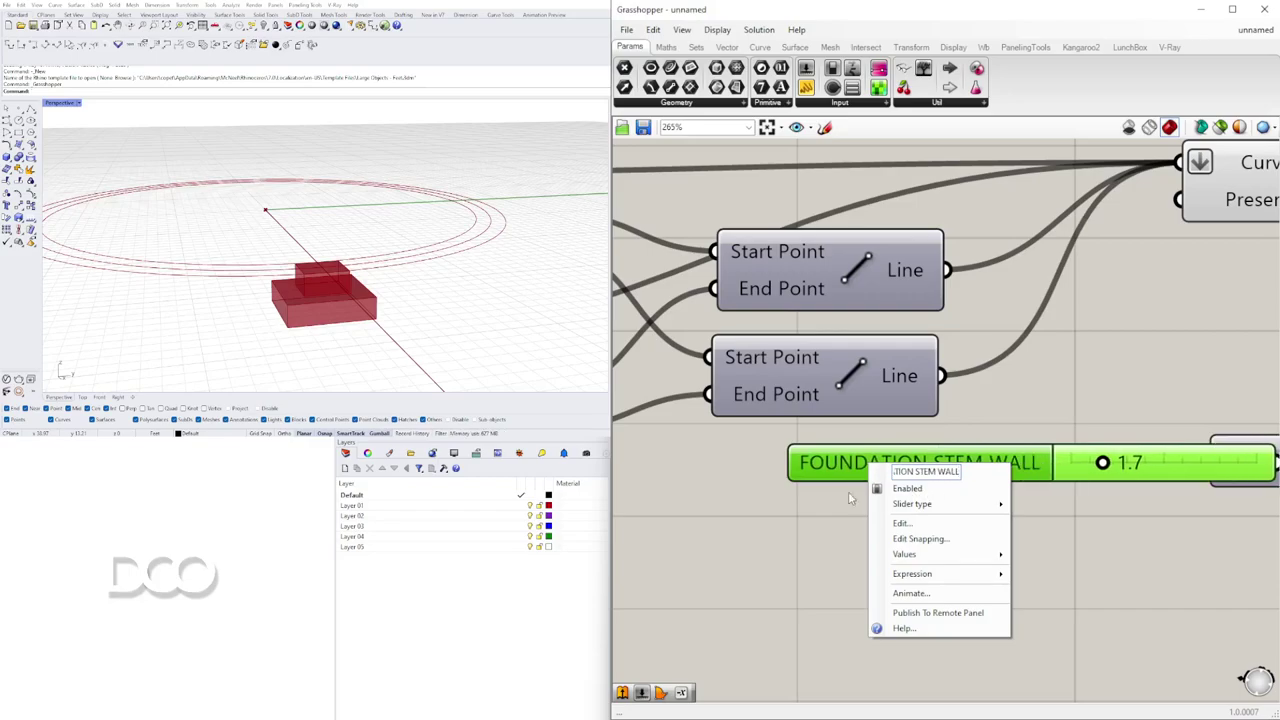
pyautogui.click(828, 502)
pyautogui.scroll(-2, 826, 502)
pyautogui.moveTo(845, 477); pyautogui.dragTo(769, 473)
pyautogui.click(753, 566)
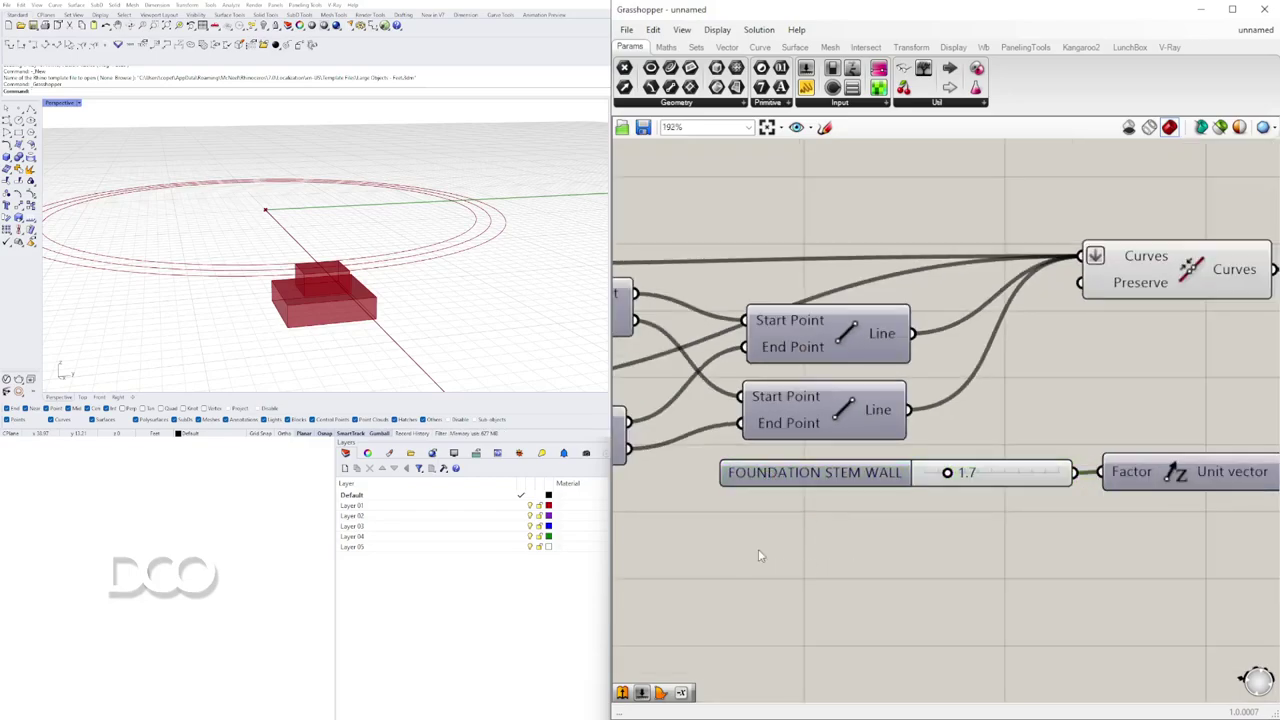
# - Increase the slider feeding the lower Offset Curve's Distance to 2.1
pyautogui.scroll(-4, 753, 566)
pyautogui.moveTo(692, 552); pyautogui.dragTo(880, 452)
pyautogui.click(1135, 542)
pyautogui.moveTo(1135, 542); pyautogui.dragTo(1016, 522, button='right')
pyautogui.scroll(4, 909, 460)
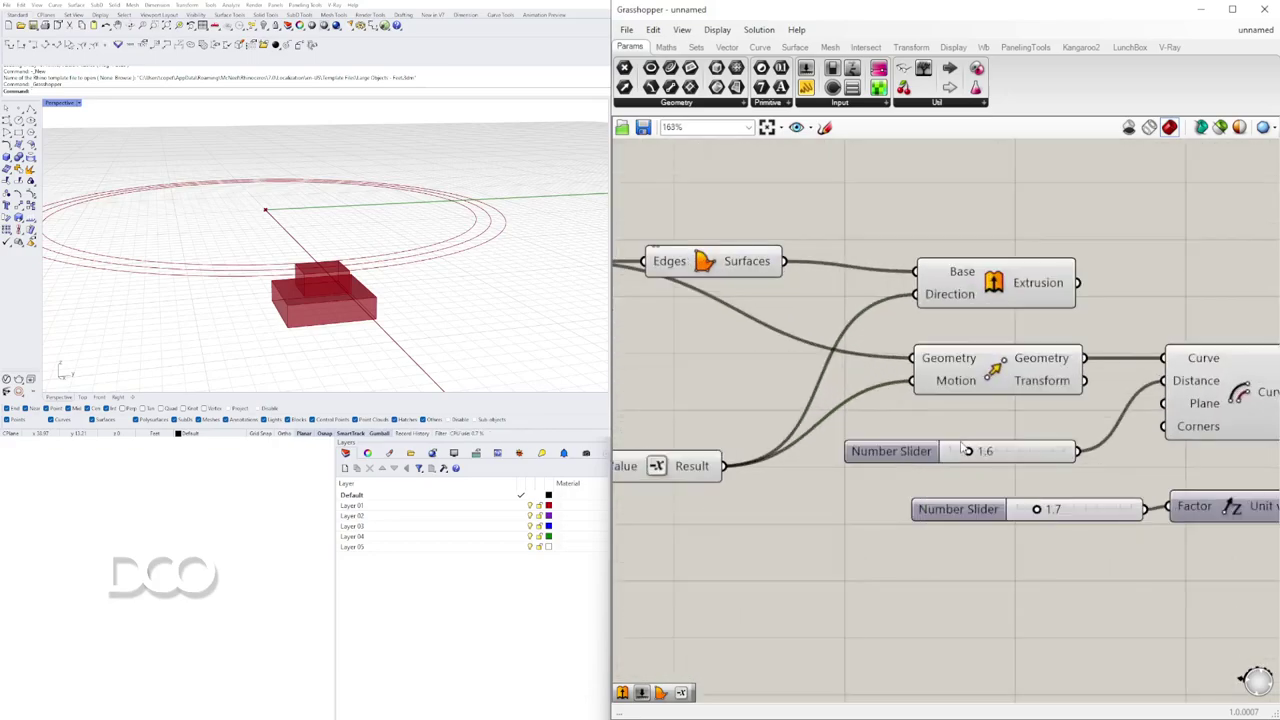
pyautogui.scroll(4, 958, 449)
pyautogui.moveTo(971, 461); pyautogui.dragTo(983, 461)
# - Rename the lower offset distance slider FOUNDATION OFFSET and reposition it beside the Offset Curve component
pyautogui.click(836, 467)
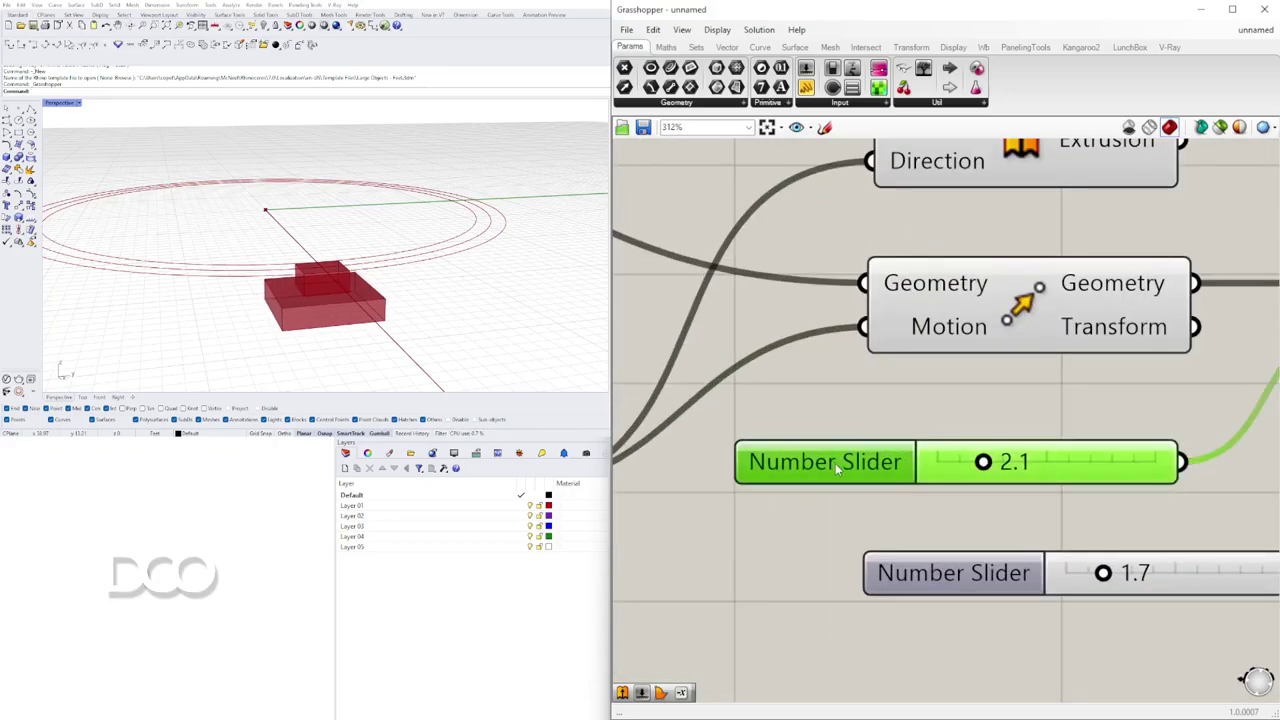
pyautogui.rightClick(836, 467)
pyautogui.write('FOU')
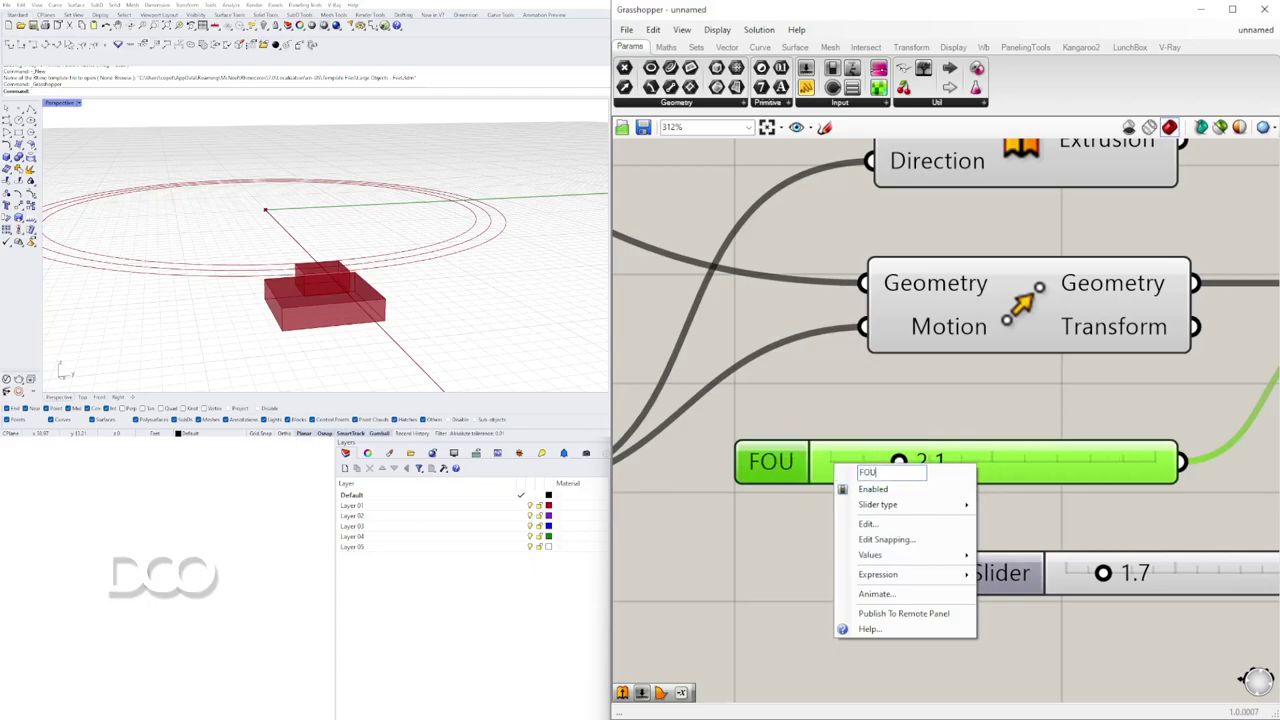
pyautogui.write('NDATION OFFSET')
pyautogui.press('Return')
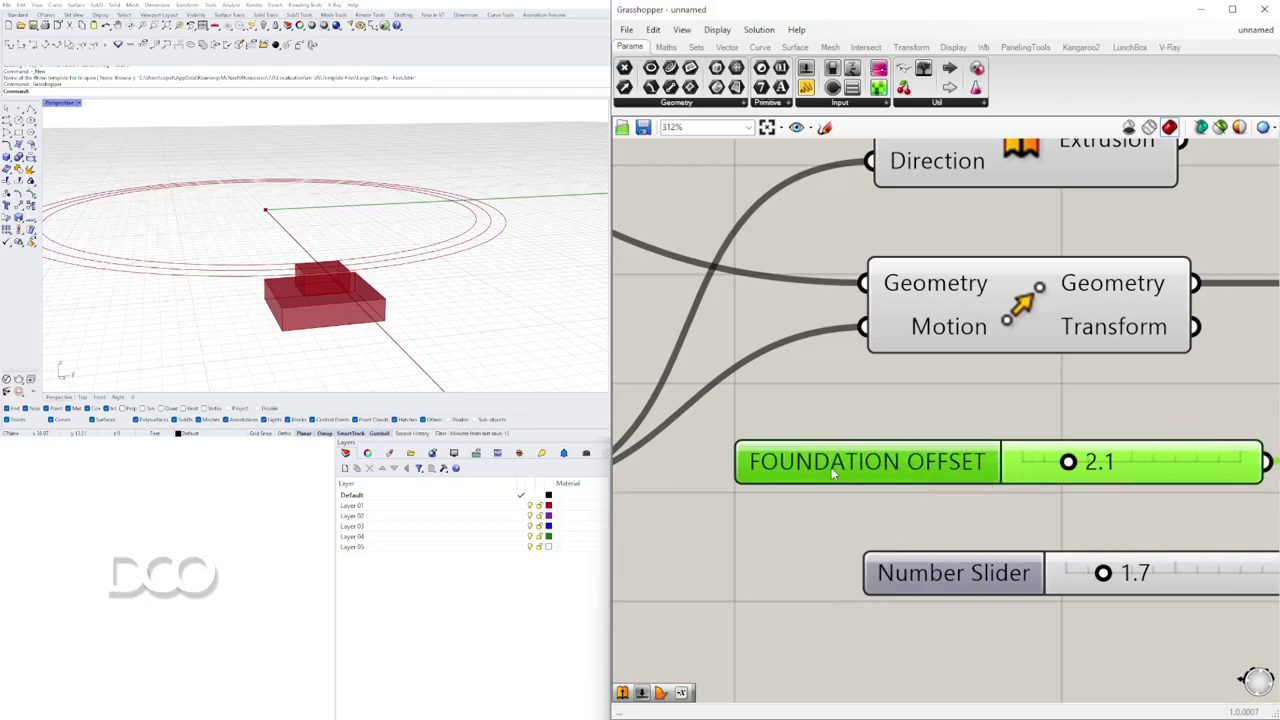
pyautogui.scroll(-5, 1022, 450)
pyautogui.moveTo(1020, 447); pyautogui.dragTo(1066, 446, button='right')
pyautogui.moveTo(830, 477); pyautogui.dragTo(818, 465)
pyautogui.click(859, 509)
# - Shift the 1.7 slider of the lower slab's extrusion clear of its Unit Z component and rename it FOOTING DEPTH
pyautogui.moveTo(972, 536); pyautogui.dragTo(891, 520, button='right')
pyautogui.moveTo(799, 518); pyautogui.dragTo(782, 515)
pyautogui.scroll(-2, 862, 551)
pyautogui.scroll(1, 1118, 489)
pyautogui.moveTo(1222, 475); pyautogui.dragTo(1147, 463, button='right')
pyautogui.moveTo(680, 514); pyautogui.dragTo(856, 516, button='right')
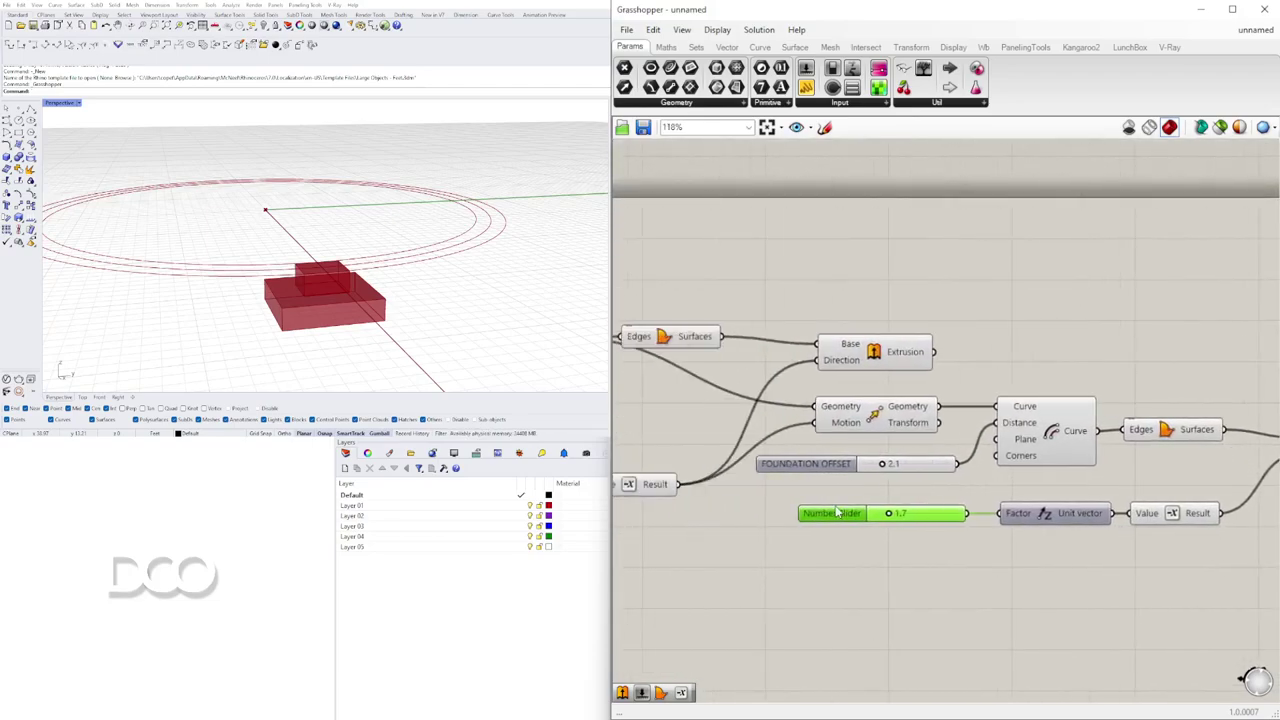
pyautogui.scroll(3, 860, 515)
pyautogui.rightClick(855, 522)
pyautogui.moveTo(939, 531); pyautogui.dragTo(803, 545)
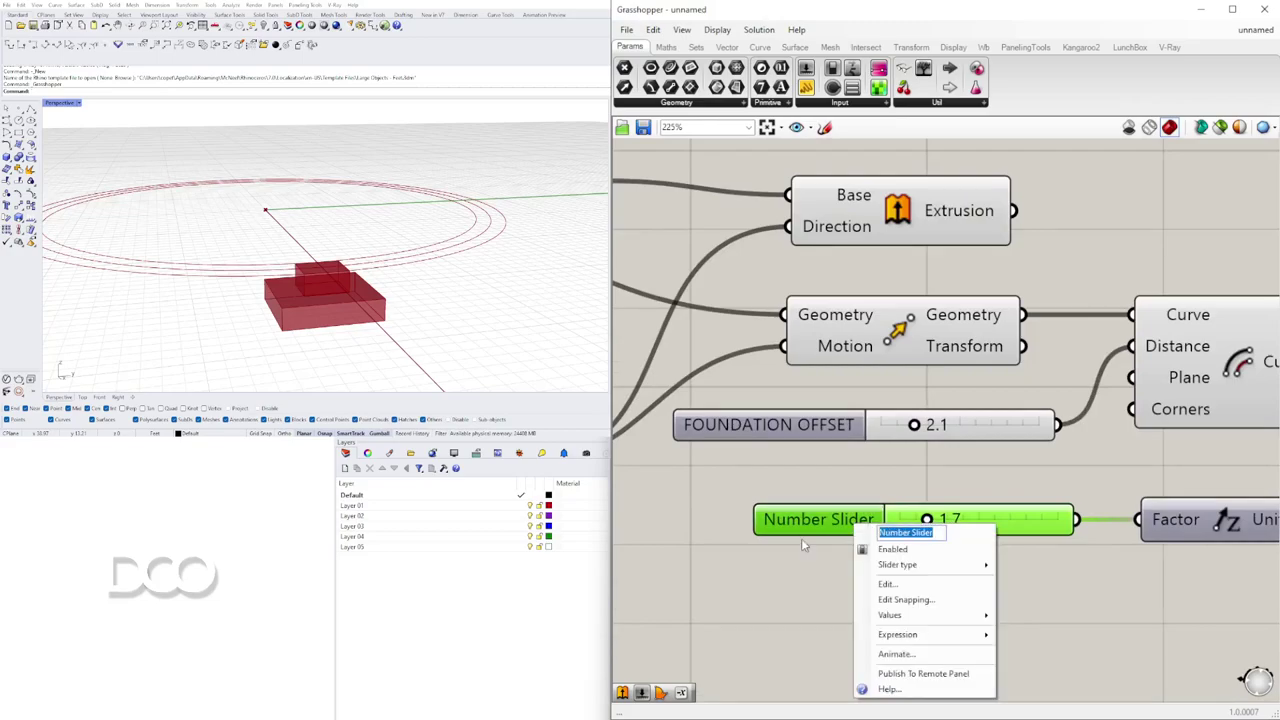
pyautogui.write('FOOTING')
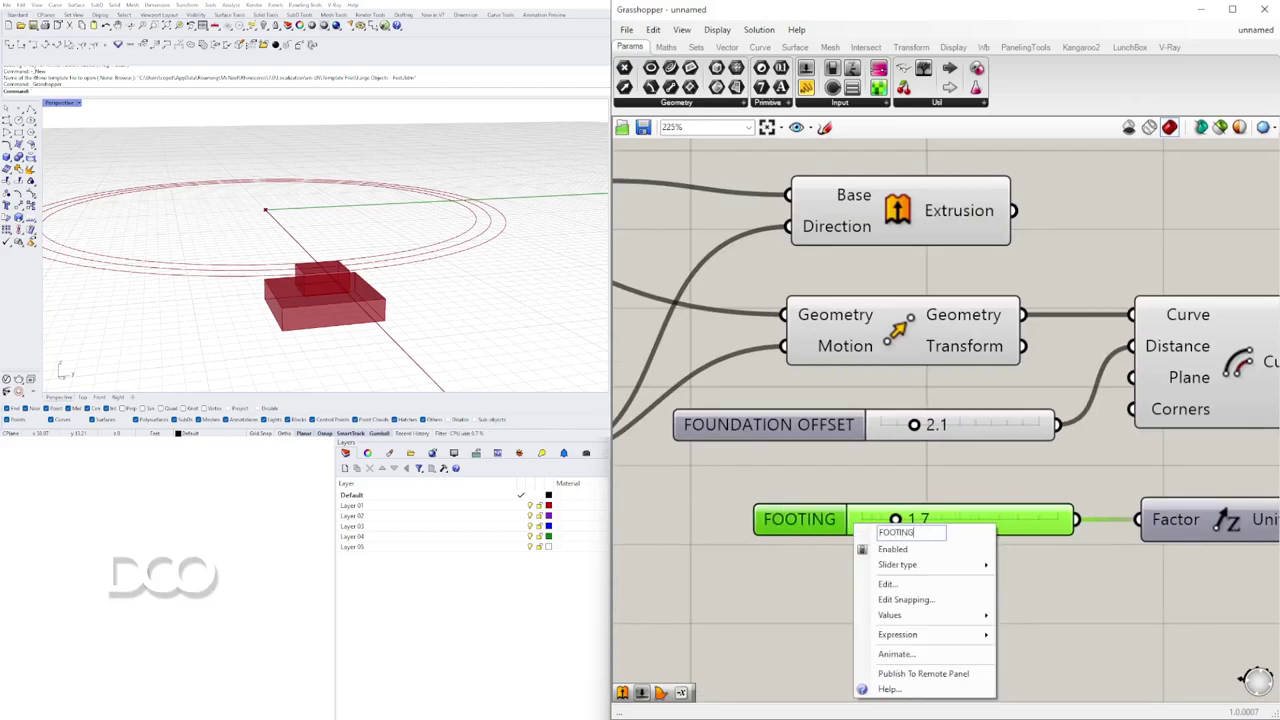
pyautogui.write(' DES')
pyautogui.write('PTH')
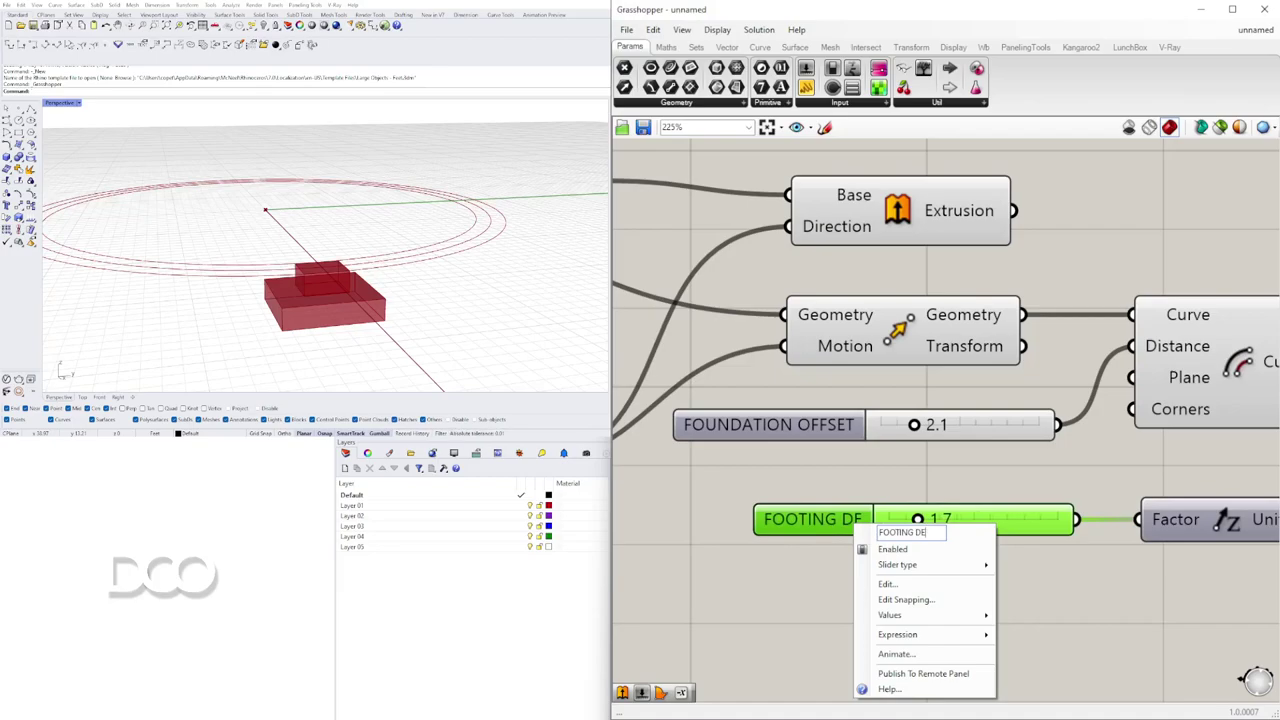
pyautogui.press('Return')
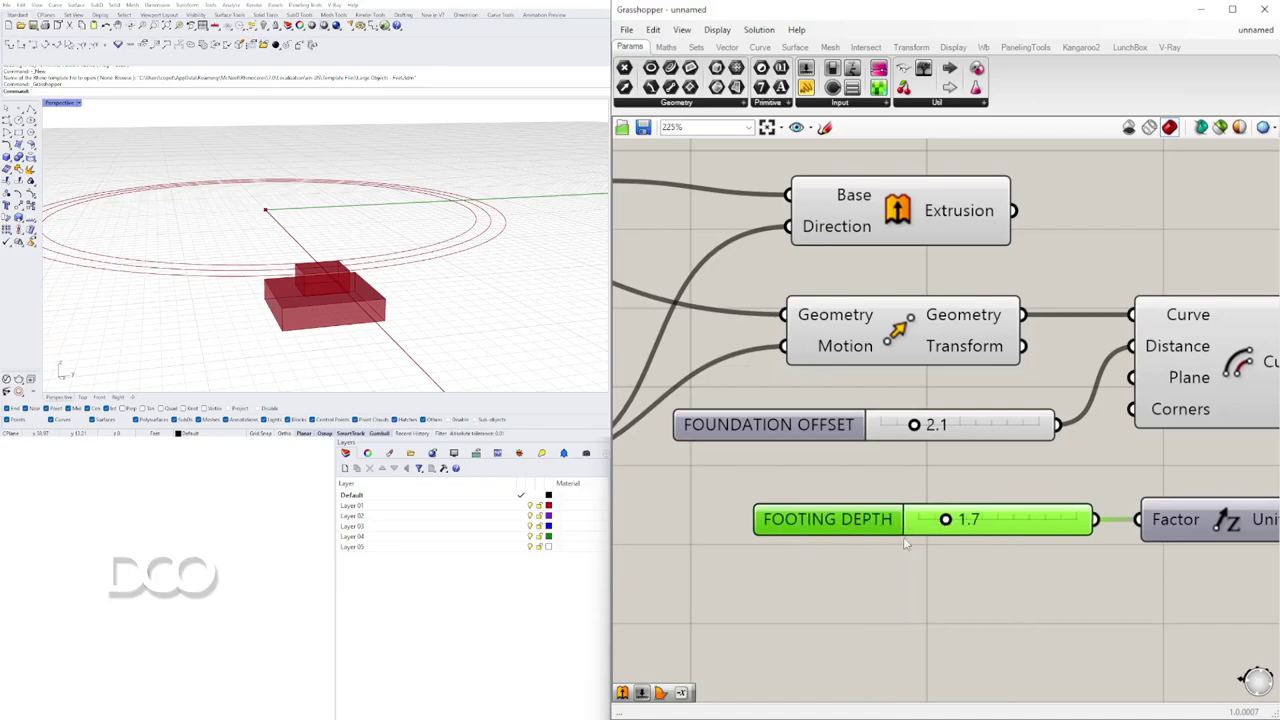
pyautogui.click(983, 604)
# - Examine the footing extrusion and its geometry in the perspective view
pyautogui.scroll(-5, 984, 605)
pyautogui.moveTo(984, 605); pyautogui.dragTo(728, 551, button='right')
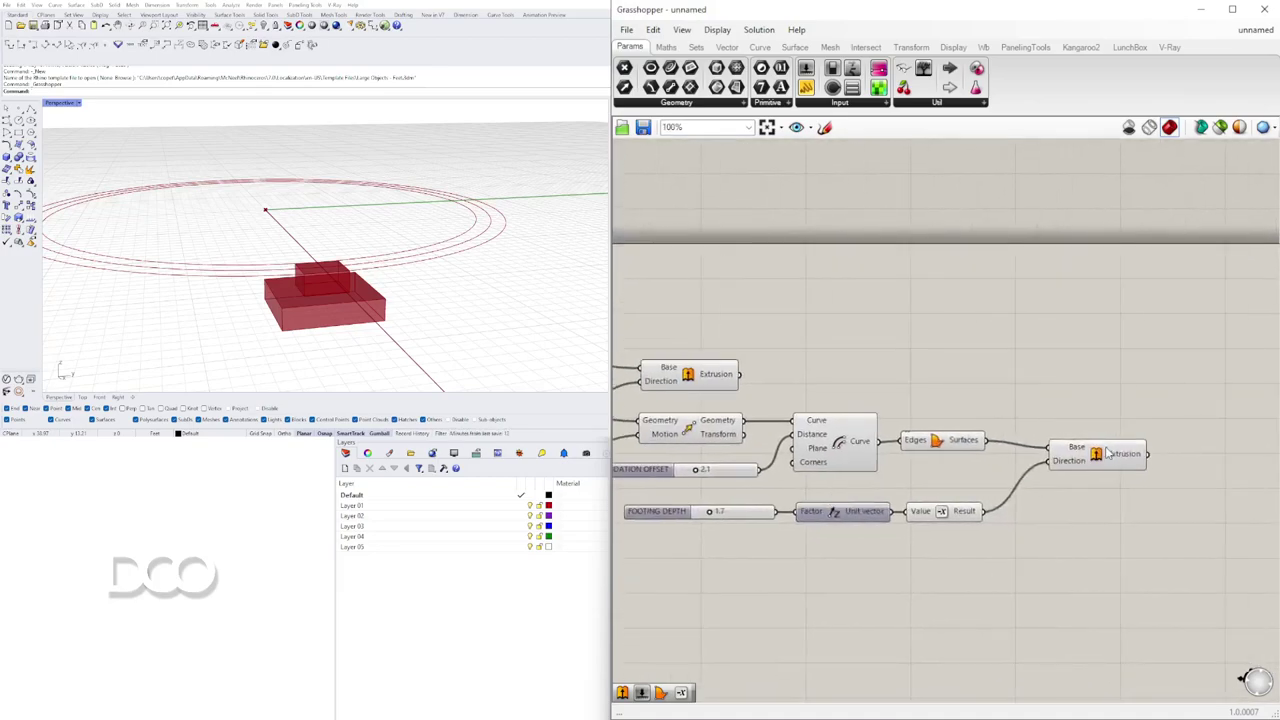
pyautogui.click(1080, 465)
pyautogui.click(1105, 437)
pyautogui.scroll(-2, 390, 252)
pyautogui.moveTo(390, 252); pyautogui.dragTo(472, 284, button='right')
pyautogui.scroll(4, 472, 284)
pyautogui.scroll(1, 923, 437)
# - Turn off the preview of the intermediate join, surface, move and offset components, leaving both extrusions displayed
pyautogui.click(1095, 450)
pyautogui.keyDown('shift'); pyautogui.moveTo(1030, 494); pyautogui.dragTo(848, 438); pyautogui.keyUp('shift')
pyautogui.keyDown('shift'); pyautogui.click(1094, 528); pyautogui.keyUp('shift')
pyautogui.scroll(-2, 1015, 440)
pyautogui.moveTo(928, 431); pyautogui.dragTo(925, 357, button='right')
pyautogui.moveTo(845, 361); pyautogui.dragTo(1087, 409, button='right')
pyautogui.keyDown('shift'); pyautogui.moveTo(956, 402); pyautogui.dragTo(800, 326); pyautogui.keyUp('shift')
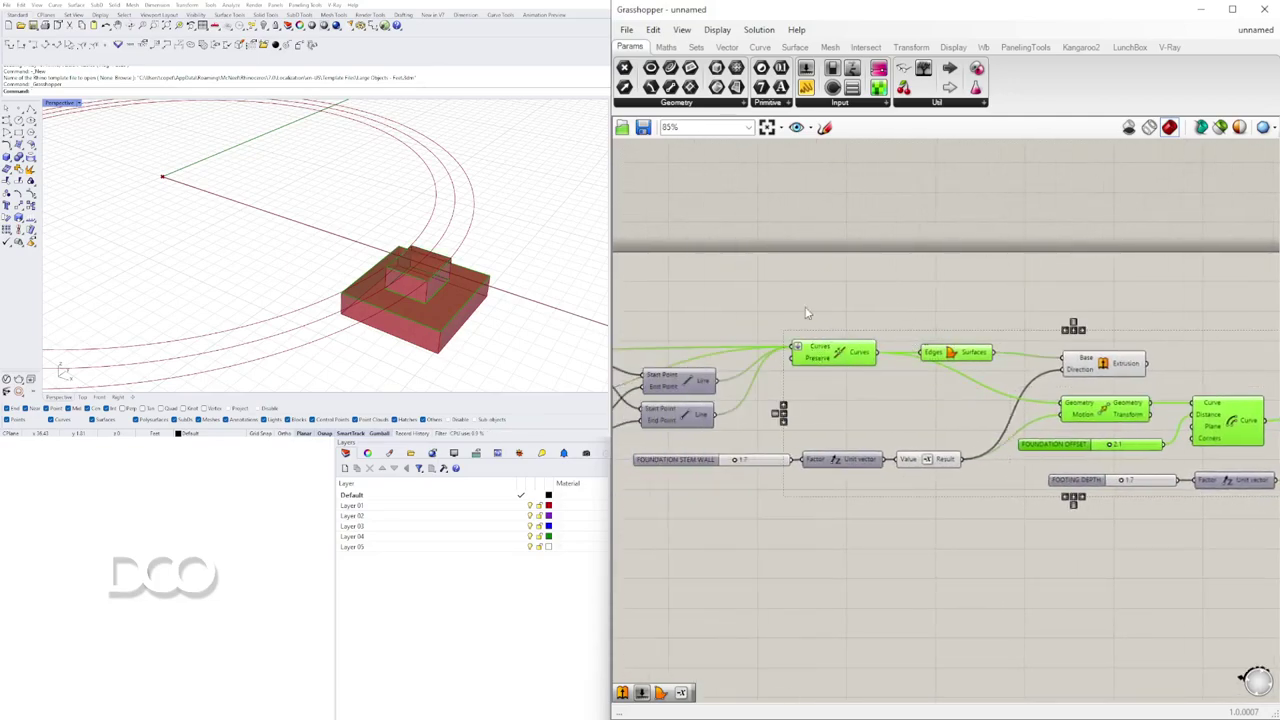
pyautogui.middleClick(915, 305)
pyautogui.click(959, 261)
# - Select the stem wall and footing extrusions in turn and inspect them in the perspective view
pyautogui.click(1090, 332)
pyautogui.click(1107, 363)
pyautogui.click(1093, 316)
pyautogui.moveTo(1195, 403); pyautogui.dragTo(931, 383, button='right')
pyautogui.click(1191, 430)
pyautogui.moveTo(510, 300); pyautogui.dragTo(372, 306, button='right')
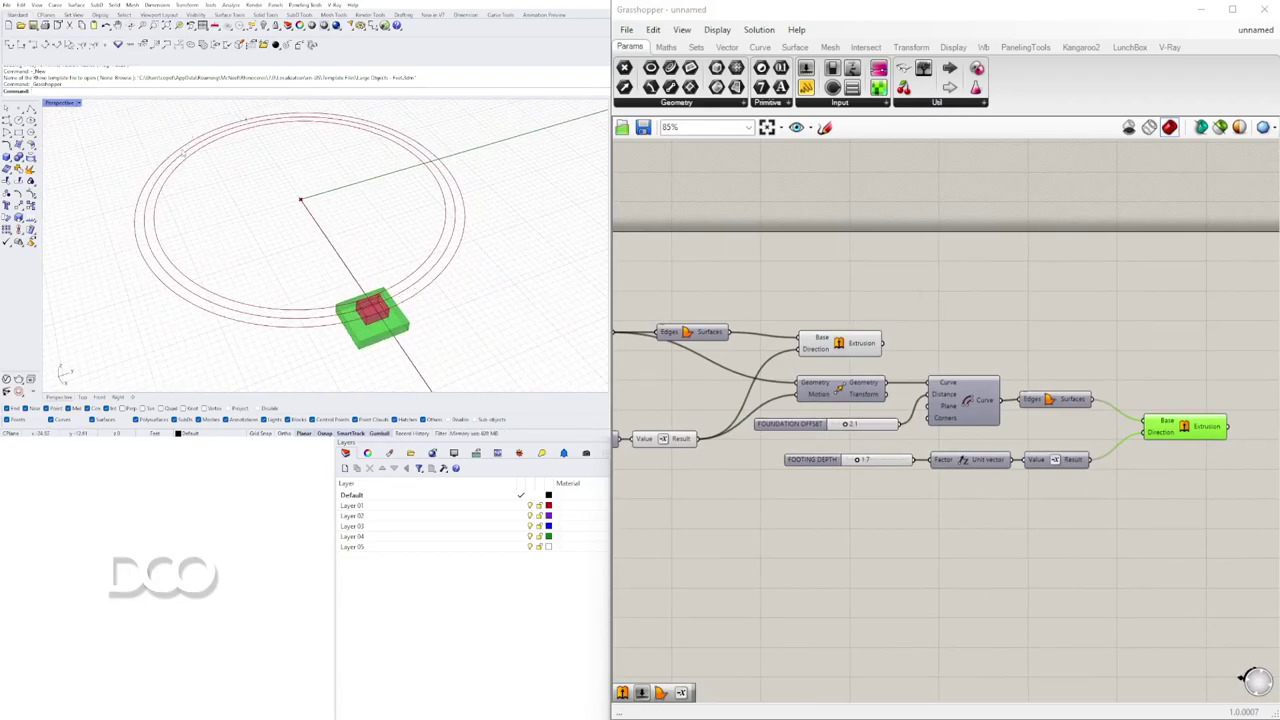
pyautogui.moveTo(289, 301); pyautogui.dragTo(380, 259, button='right')
pyautogui.scroll(4, 424, 242)
# - Turn the preview of the footing's Boundary Surfaces component on and back off
pyautogui.click(1040, 362)
pyautogui.moveTo(1113, 405); pyautogui.dragTo(1112, 446, button='right')
pyautogui.rightClick(1050, 448)
pyautogui.click(1075, 466)
pyautogui.rightClick(1058, 450)
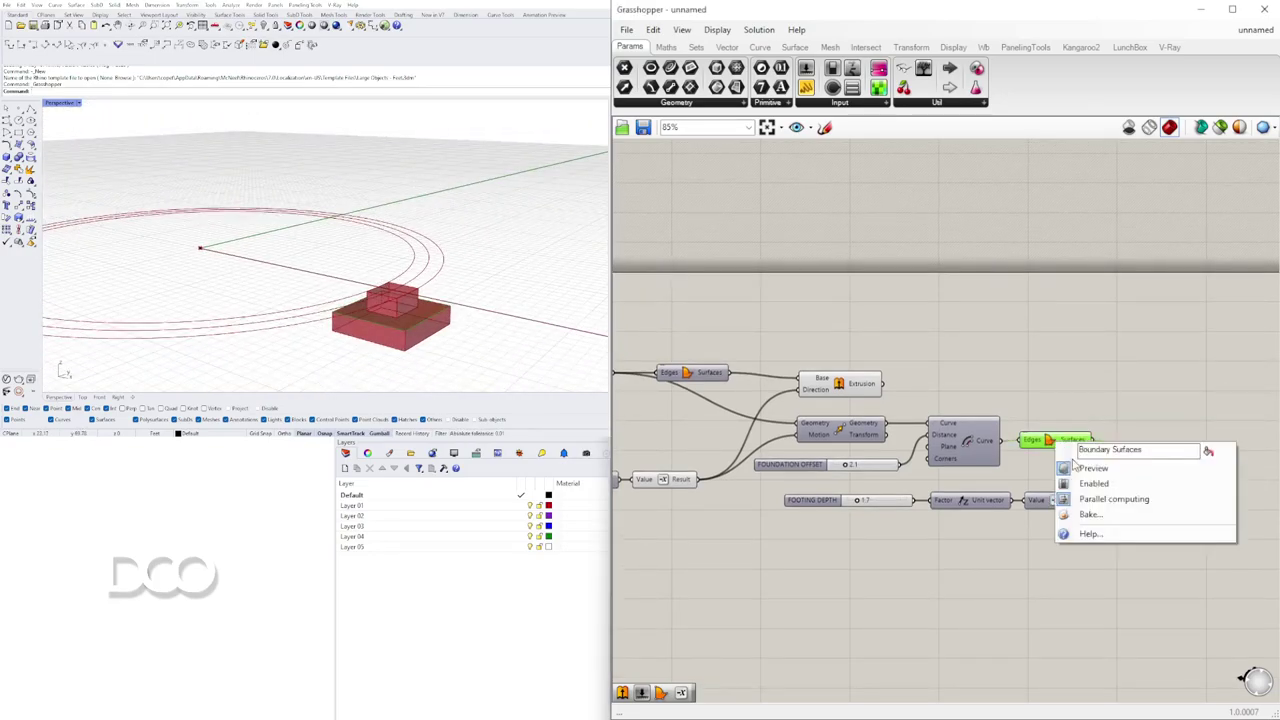
pyautogui.click(1080, 466)
# - Turn the preview of the stem wall's Boundary Surfaces component on and back off
pyautogui.moveTo(849, 383); pyautogui.dragTo(1095, 452, button='right')
pyautogui.rightClick(931, 446)
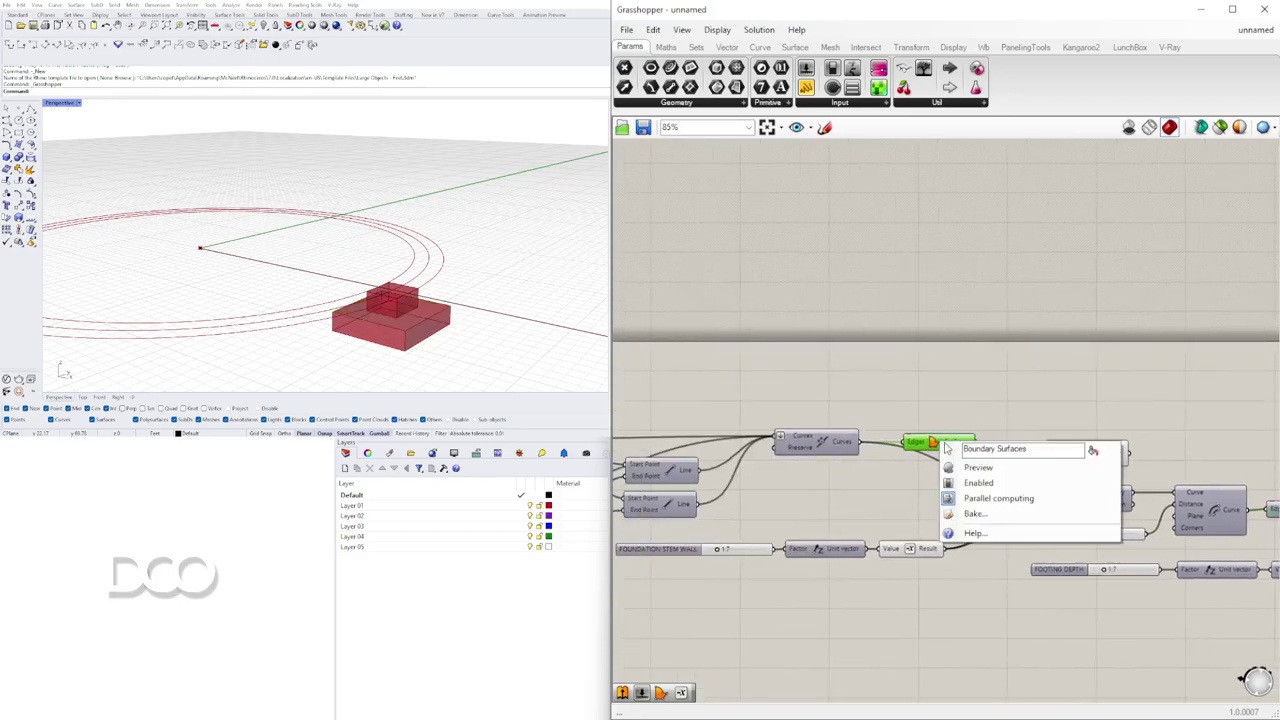
pyautogui.click(961, 465)
pyautogui.rightClick(938, 446)
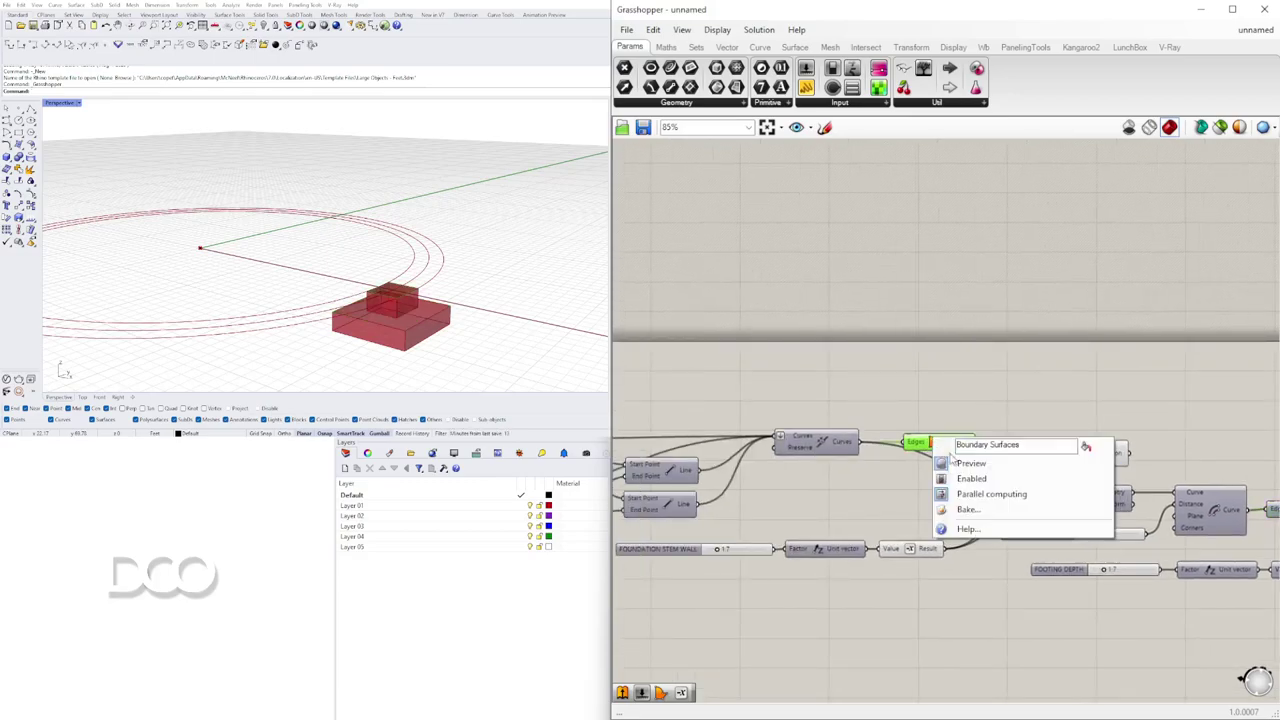
pyautogui.click(960, 466)
# - Move the stem wall extrusion, its slider chain and the footing components lower on the canvas to free space above them
pyautogui.doubleClick(1083, 414)
pyautogui.press('Escape')
pyautogui.scroll(-2, 1120, 480)
pyautogui.scroll(-3, 1131, 480)
pyautogui.moveTo(1120, 480); pyautogui.dragTo(1078, 472, button='right')
pyautogui.moveTo(1166, 495); pyautogui.dragTo(912, 353)
pyautogui.keyDown('shift'); pyautogui.moveTo(888, 480); pyautogui.dragTo(727, 409); pyautogui.keyUp('shift')
pyautogui.moveTo(923, 367); pyautogui.dragTo(960, 407)
pyautogui.click(923, 385)
# - Duplicate the stem wall's Extrude, Negative, Unit Z and slider components, placing the copies above the originals
pyautogui.scroll(3, 923, 380)
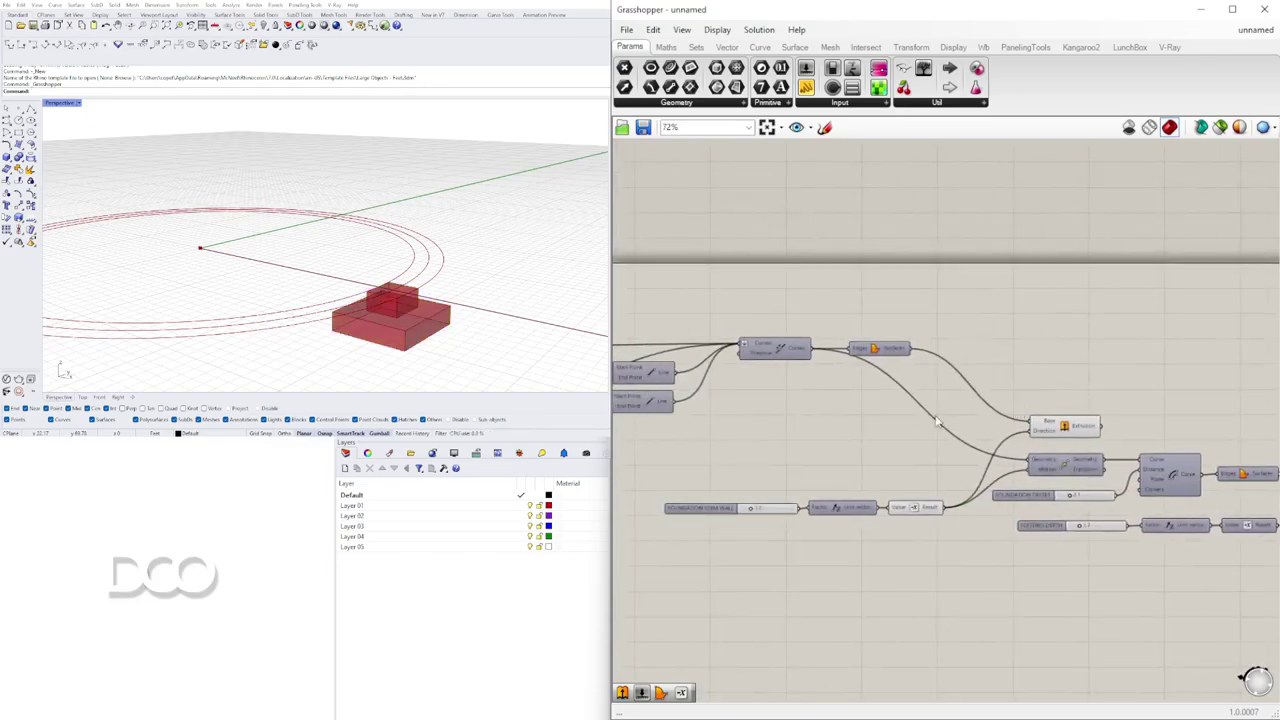
pyautogui.click(1060, 426)
pyautogui.keyDown('shift'); pyautogui.click(936, 507); pyautogui.keyUp('shift')
pyautogui.keyDown('shift'); pyautogui.click(852, 510); pyautogui.keyUp('shift')
pyautogui.keyDown('shift'); pyautogui.click(720, 510); pyautogui.keyUp('shift')
pyautogui.moveTo(848, 513); pyautogui.dragTo(843, 471)
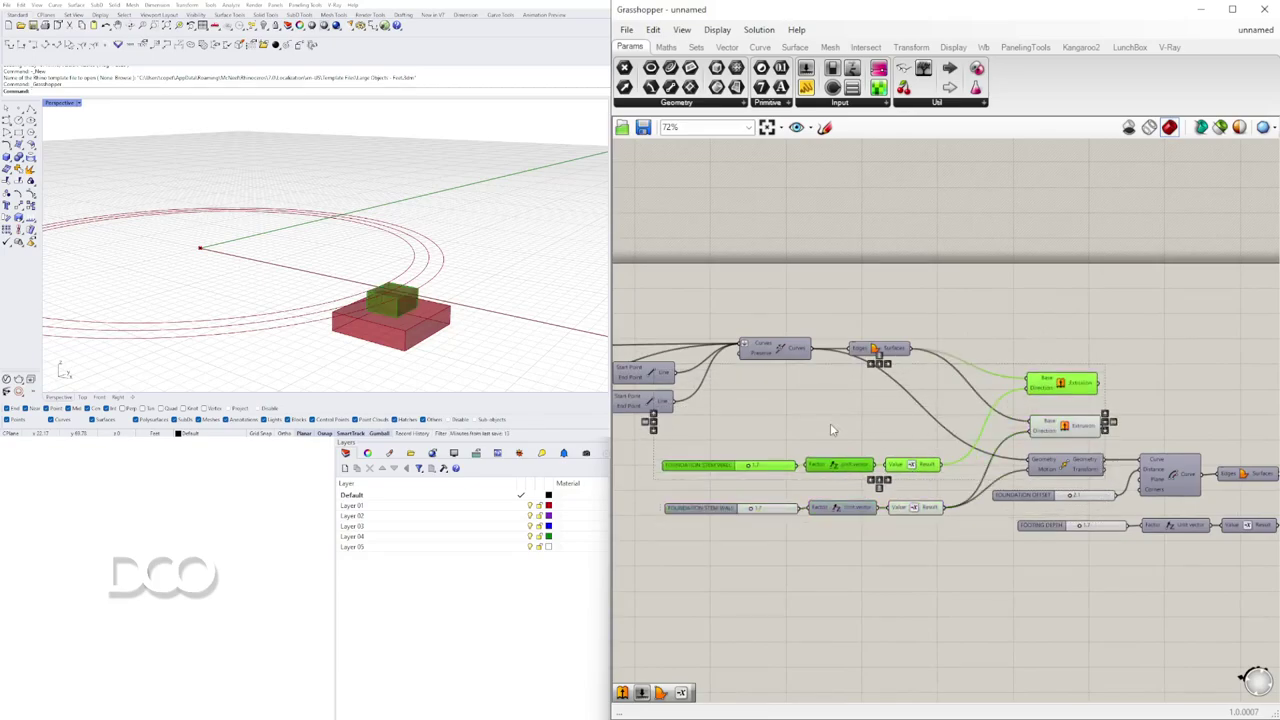
# - Delete the copied Negative component and wire the copied Unit Z vector directly into the upper Extrude's Direction input
pyautogui.click(712, 455)
pyautogui.scroll(2, 797, 455)
pyautogui.click(990, 462)
pyautogui.scroll(-1, 936, 503)
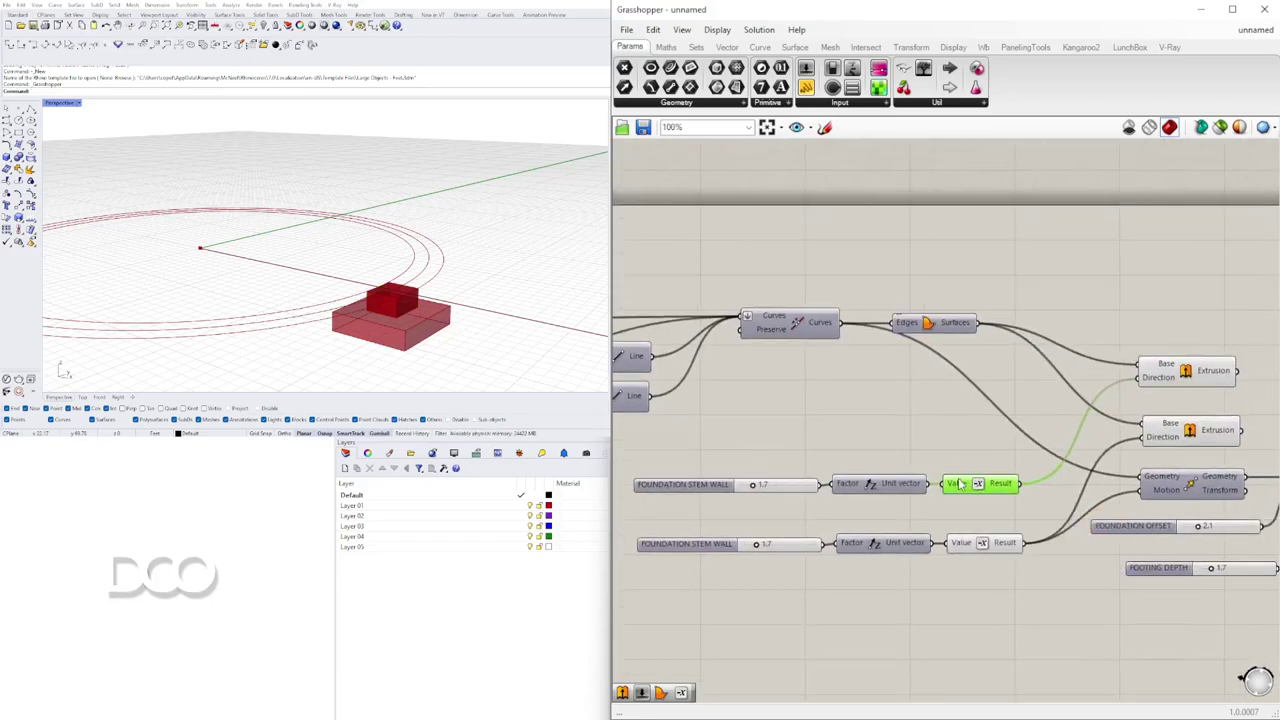
pyautogui.press('Delete')
pyautogui.moveTo(928, 484); pyautogui.dragTo(1135, 393)
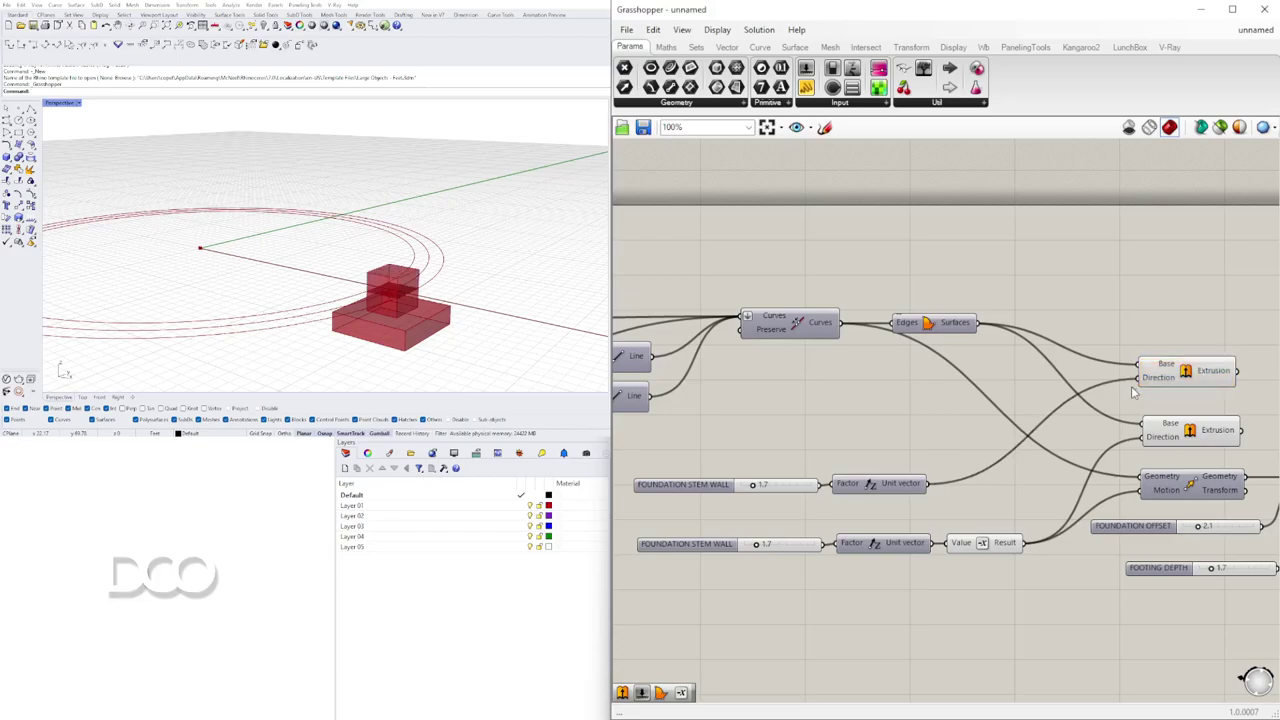
# - Rename the copied FOUNDATION STEM WALL slider as COLUMN HEIGHT
pyautogui.scroll(2, 757, 484)
pyautogui.rightClick(740, 487)
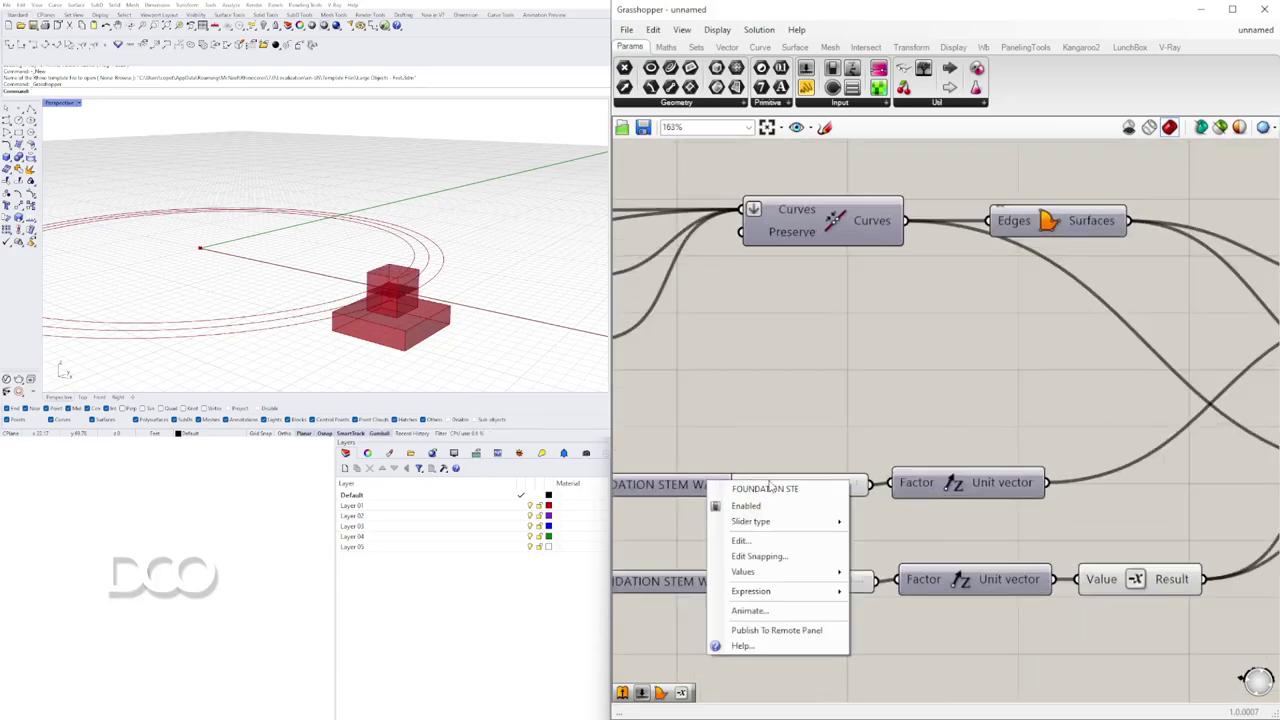
pyautogui.hotkey('ctrl', 'a')
pyautogui.write('Wal')
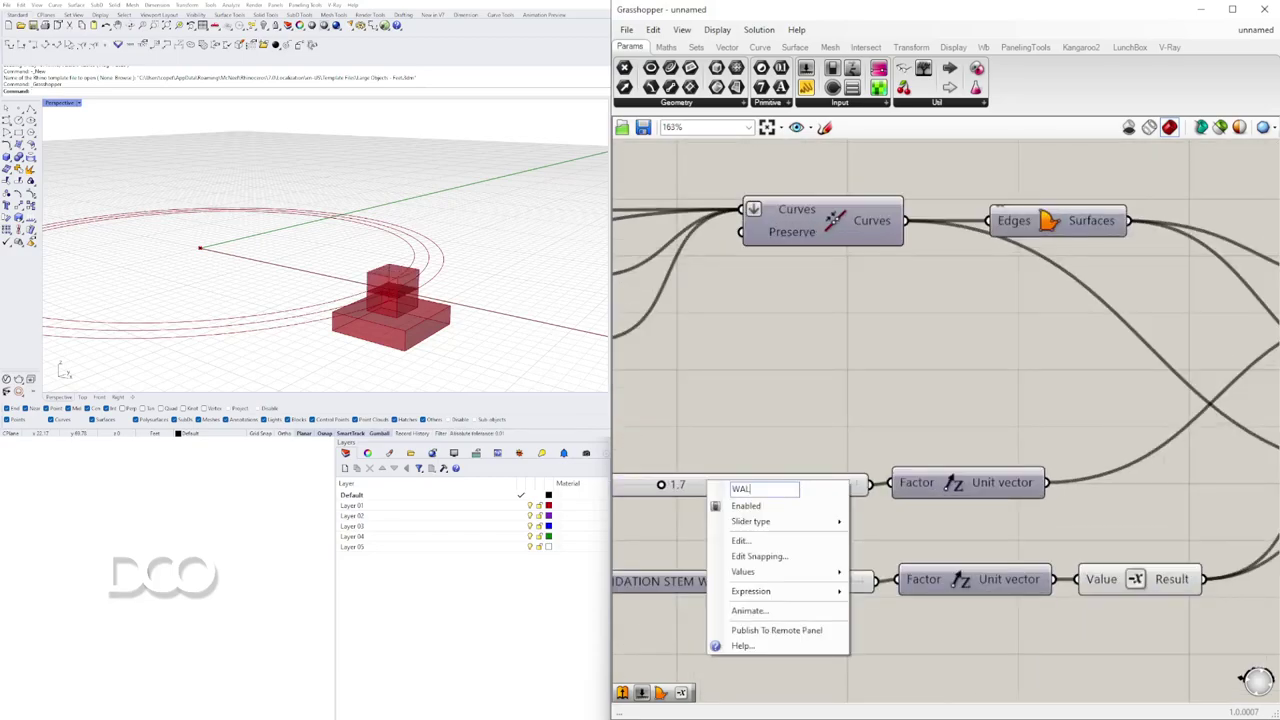
pyautogui.press('BackSpace')
pyautogui.press('BackSpace')
pyautogui.press('BackSpace')
pyautogui.write('COLUMN HEIG')
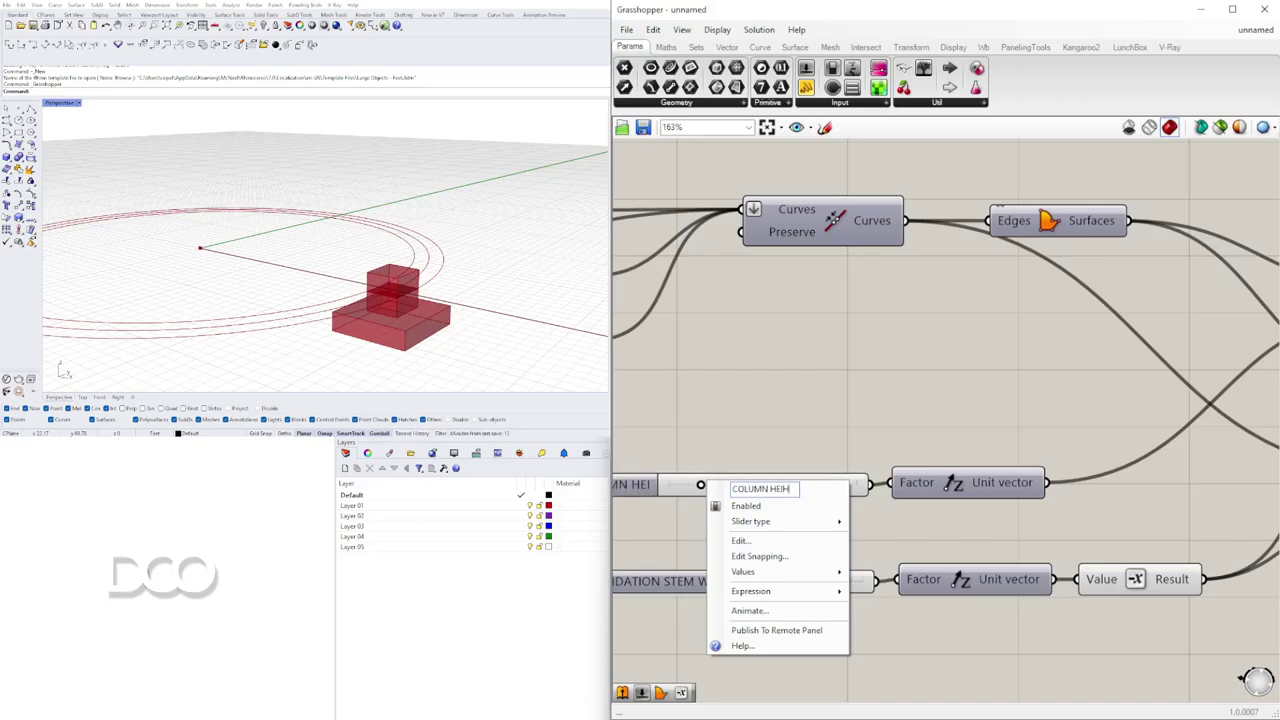
pyautogui.write('HT')
pyautogui.press('Return')
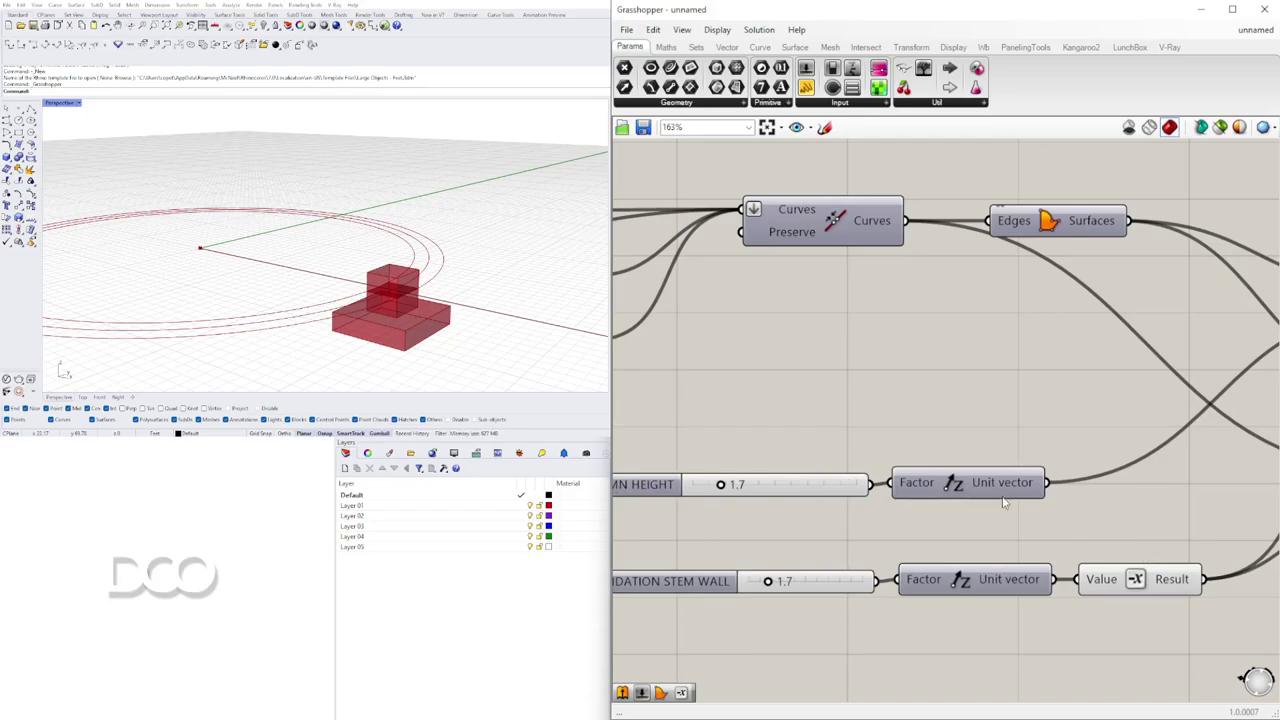
# - Raise the COLUMN HEIGHT slider to 9.2, then give it two decimal digits and a maximum of 20
pyautogui.moveTo(720, 486); pyautogui.dragTo(845, 485)
pyautogui.moveTo(684, 494); pyautogui.dragTo(925, 503, button='right')
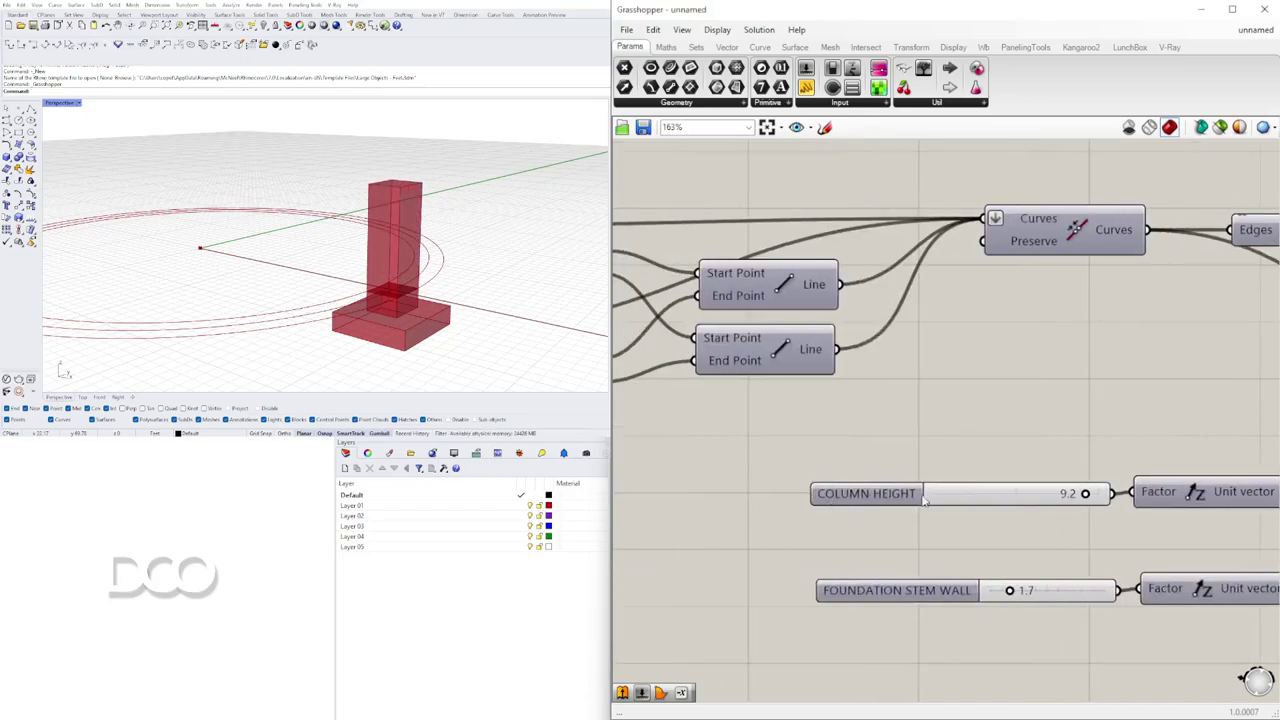
pyautogui.doubleClick(855, 502)
pyautogui.moveTo(851, 474); pyautogui.dragTo(869, 478)
pyautogui.doubleClick(878, 533)
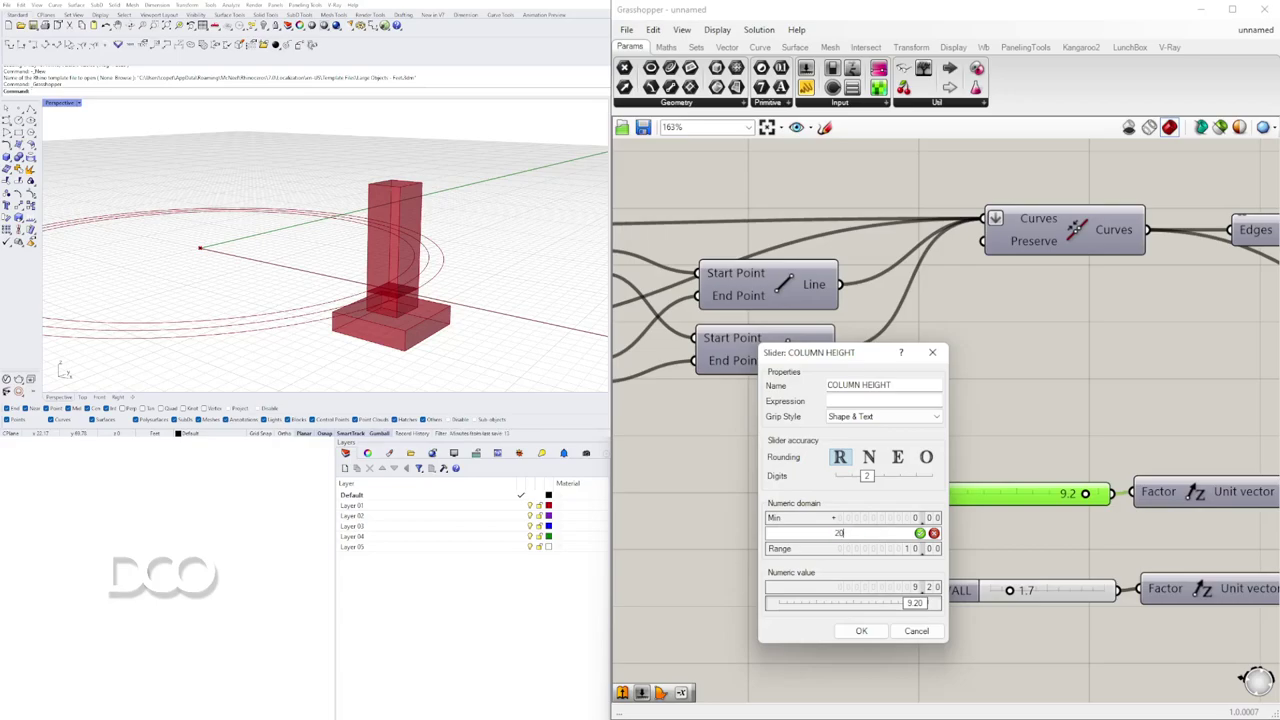
pyautogui.click(861, 631)
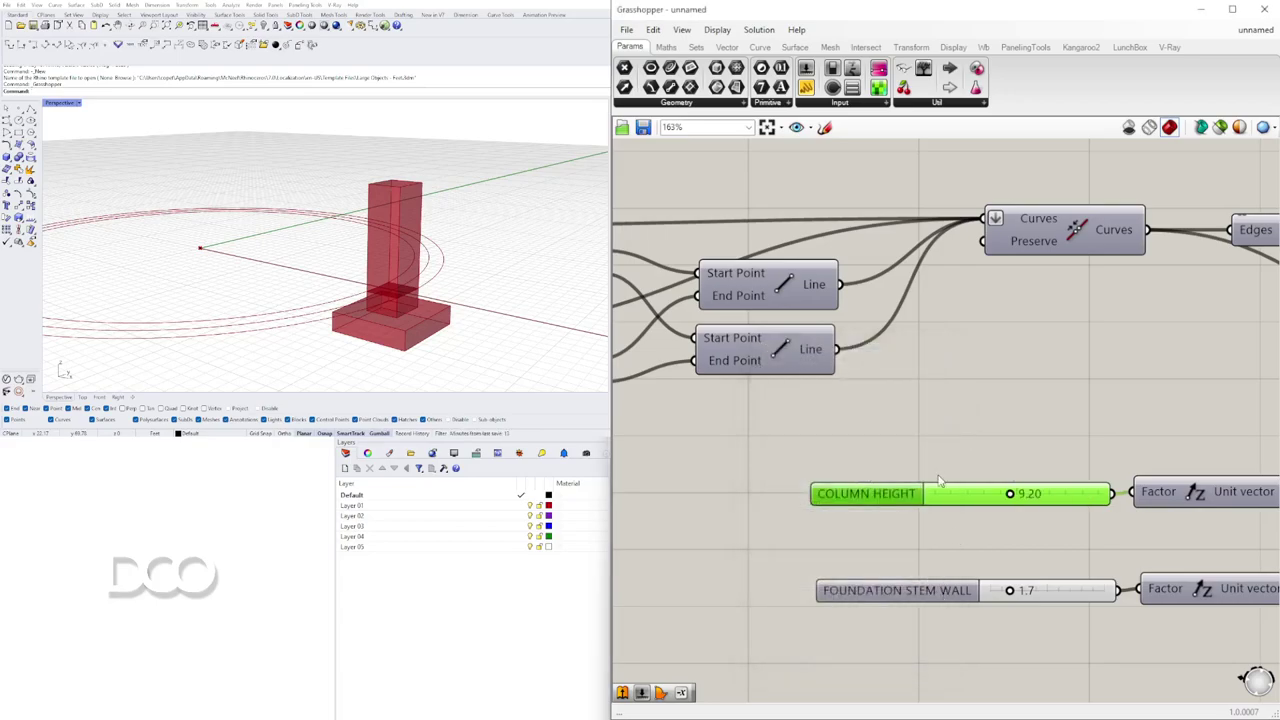
# - Try the column at its full 20 height, then set COLUMN HEIGHT to 12
pyautogui.moveTo(1008, 496); pyautogui.dragTo(1100, 495)
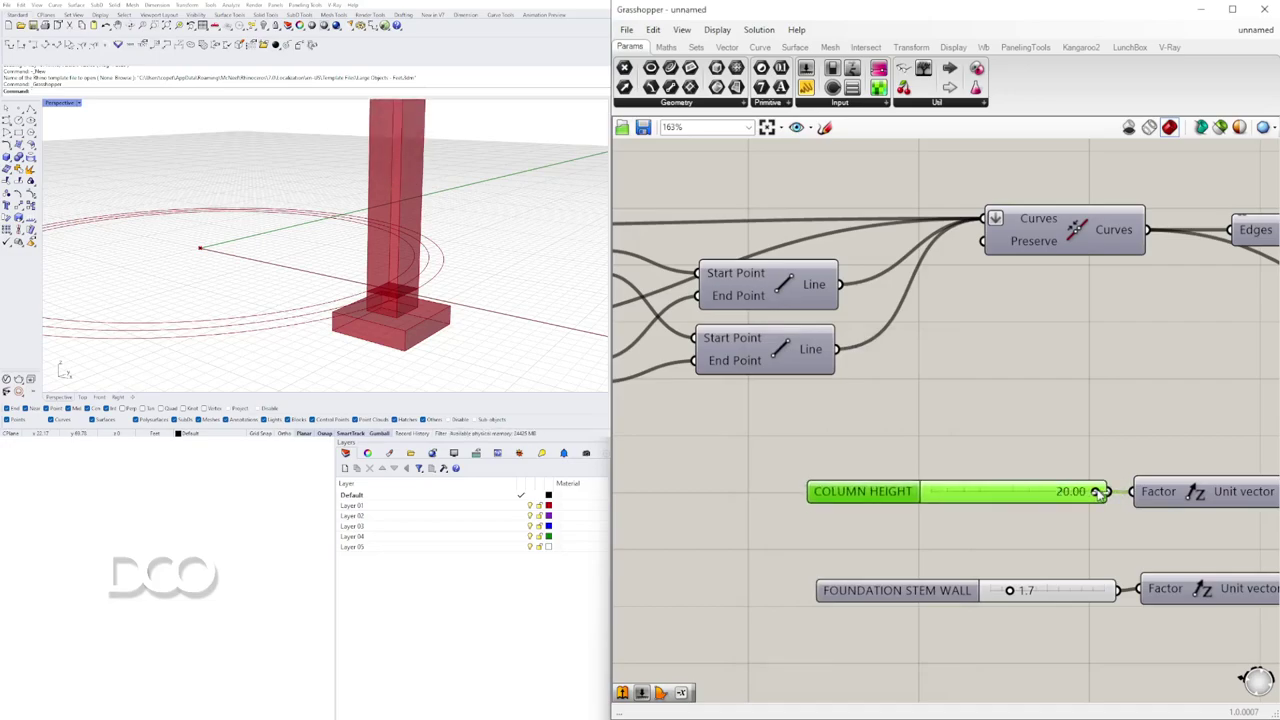
pyautogui.scroll(-3, 489, 267)
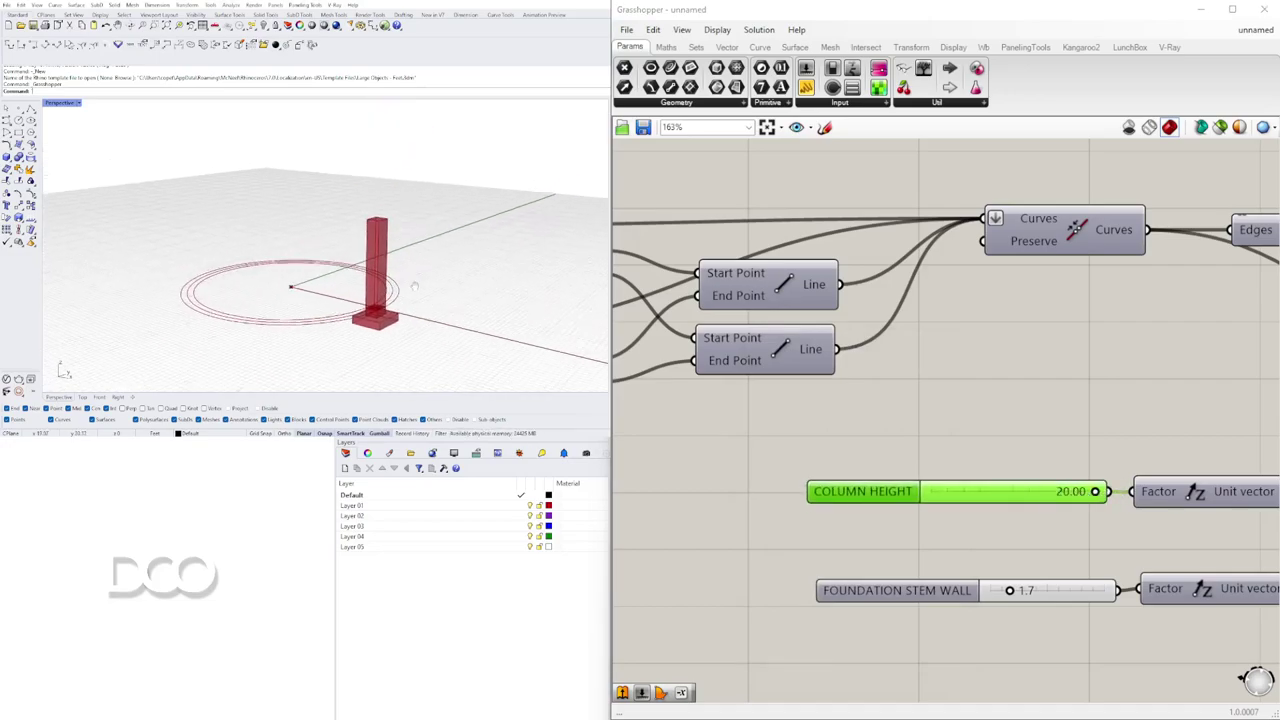
pyautogui.doubleClick(1061, 492)
pyautogui.write('12')
pyautogui.press('Return')
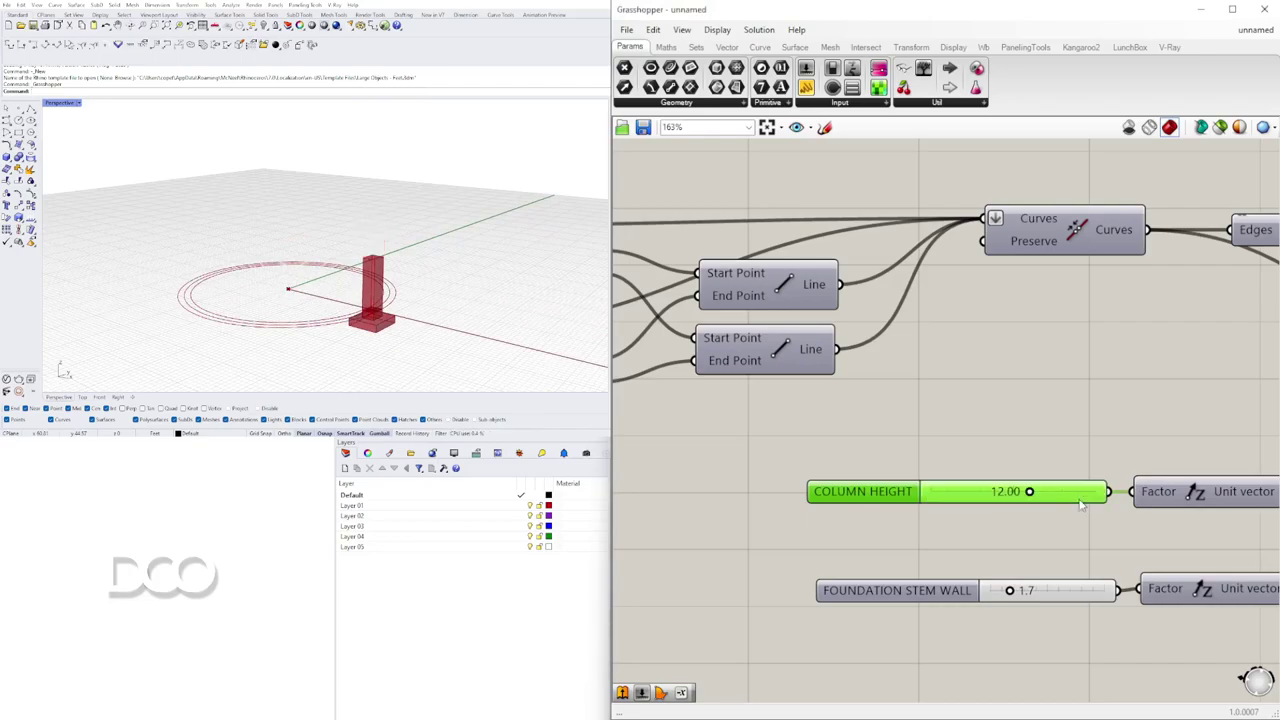
# - Move the extrusions, their slider chains and the footing components closer to the profile's Boundary Surfaces component
pyautogui.scroll(-5, 1144, 438)
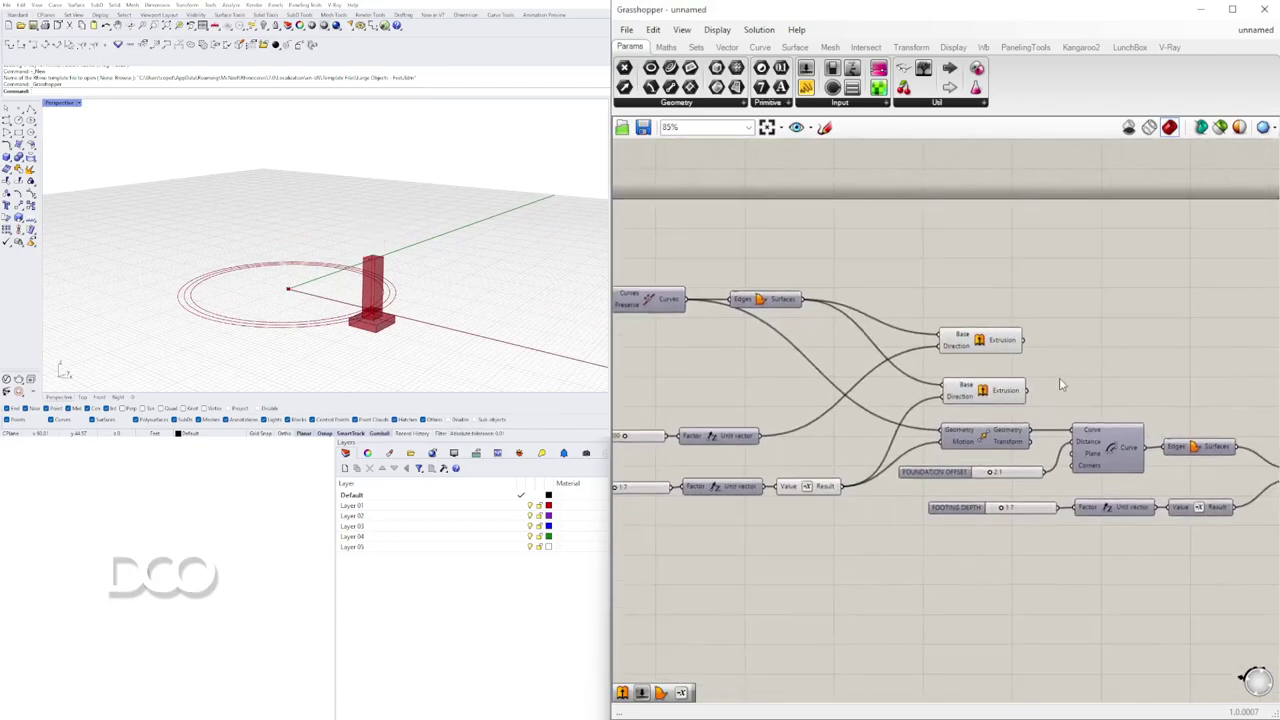
pyautogui.moveTo(797, 426); pyautogui.dragTo(970, 426, button='right')
pyautogui.scroll(1, 970, 426)
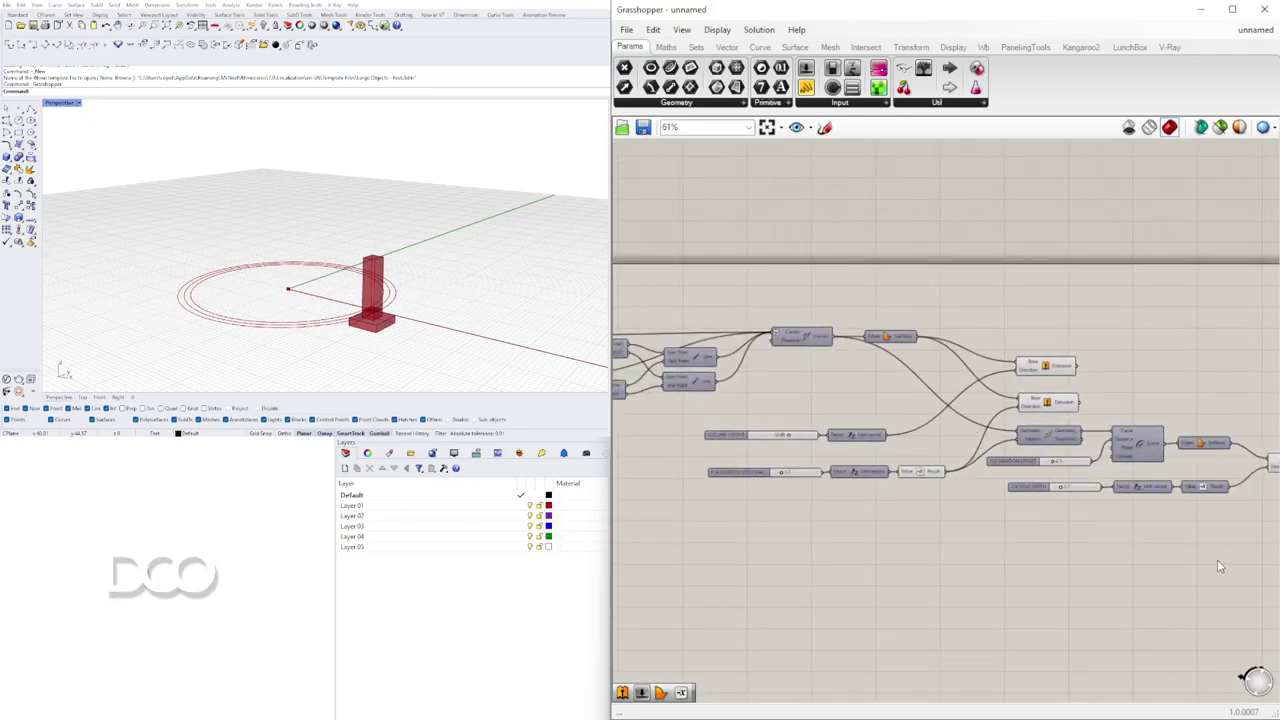
pyautogui.scroll(1, 1218, 567)
pyautogui.moveTo(1190, 528); pyautogui.dragTo(817, 363)
pyautogui.scroll(1, 853, 422)
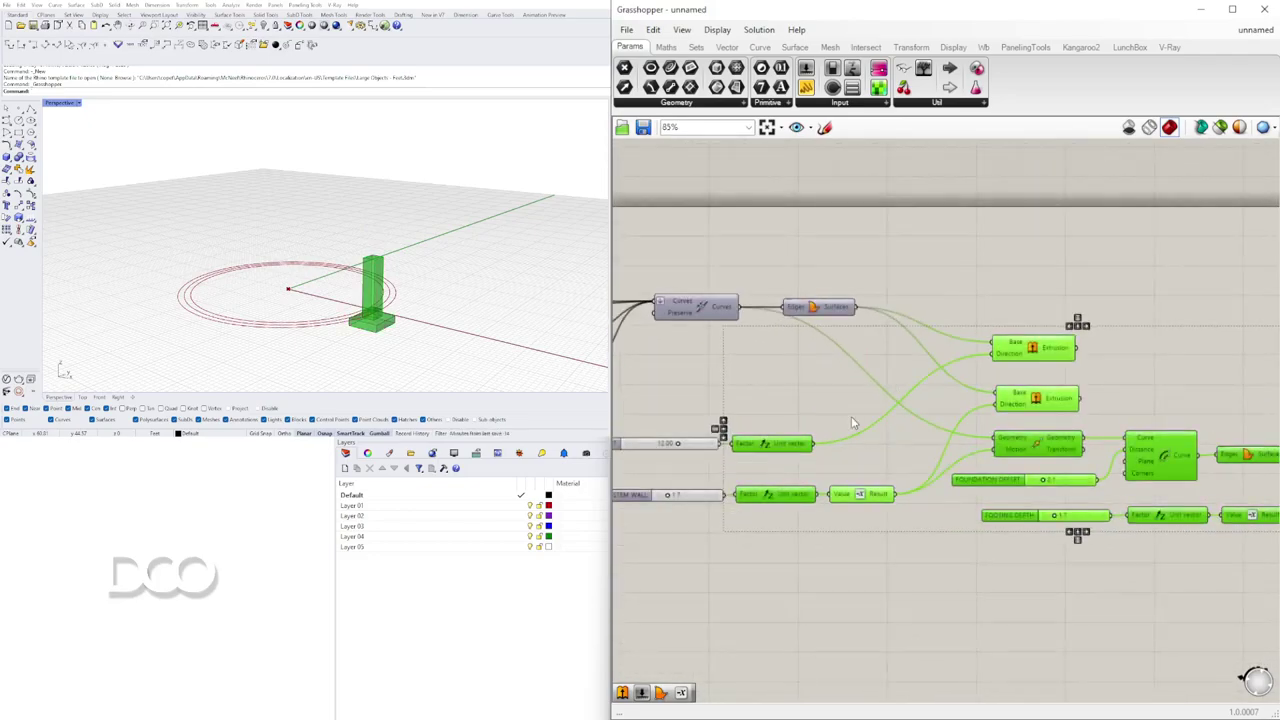
pyautogui.keyDown('shift'); pyautogui.click(708, 447); pyautogui.keyUp('shift')
pyautogui.keyDown('shift'); pyautogui.click(712, 496); pyautogui.keyUp('shift')
pyautogui.moveTo(1013, 353); pyautogui.dragTo(1090, 325, button='right')
pyautogui.click(1108, 254)
# - Examine the footing, stem wall and column together by highlighting their three Extrude components in the perspective view
pyautogui.scroll(4, 384, 328)
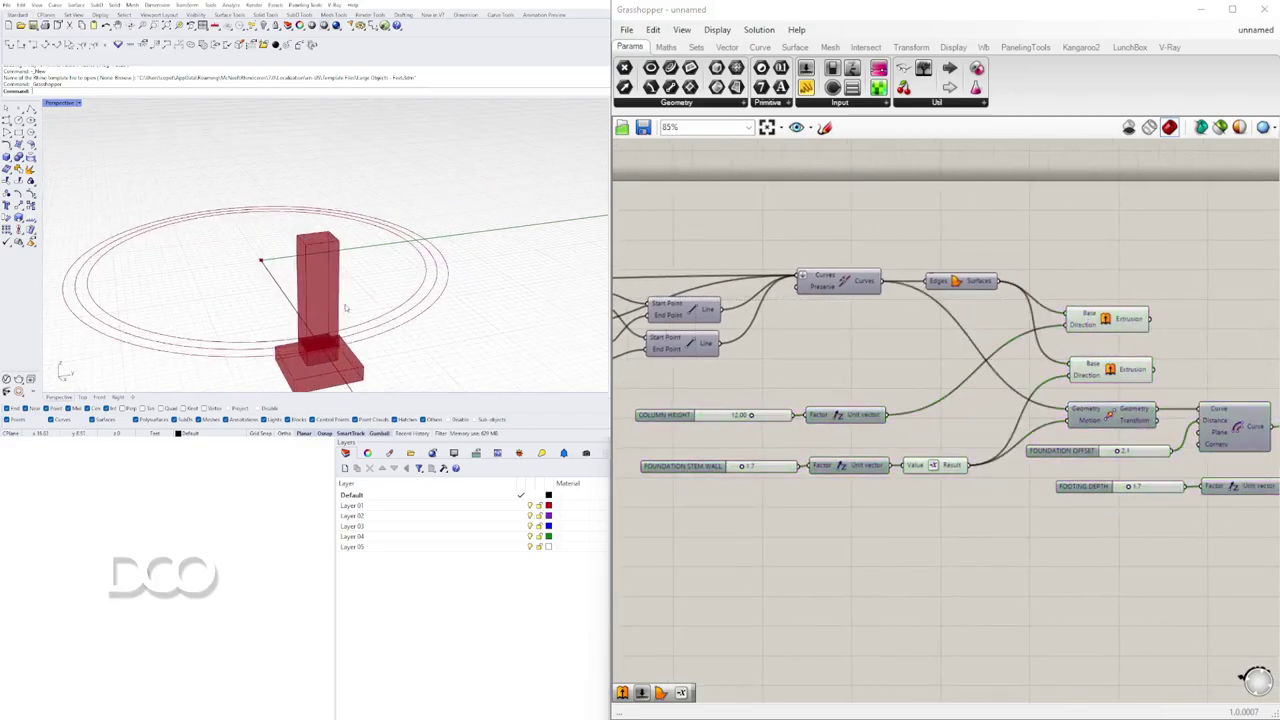
pyautogui.moveTo(405, 272); pyautogui.dragTo(394, 290, button='right')
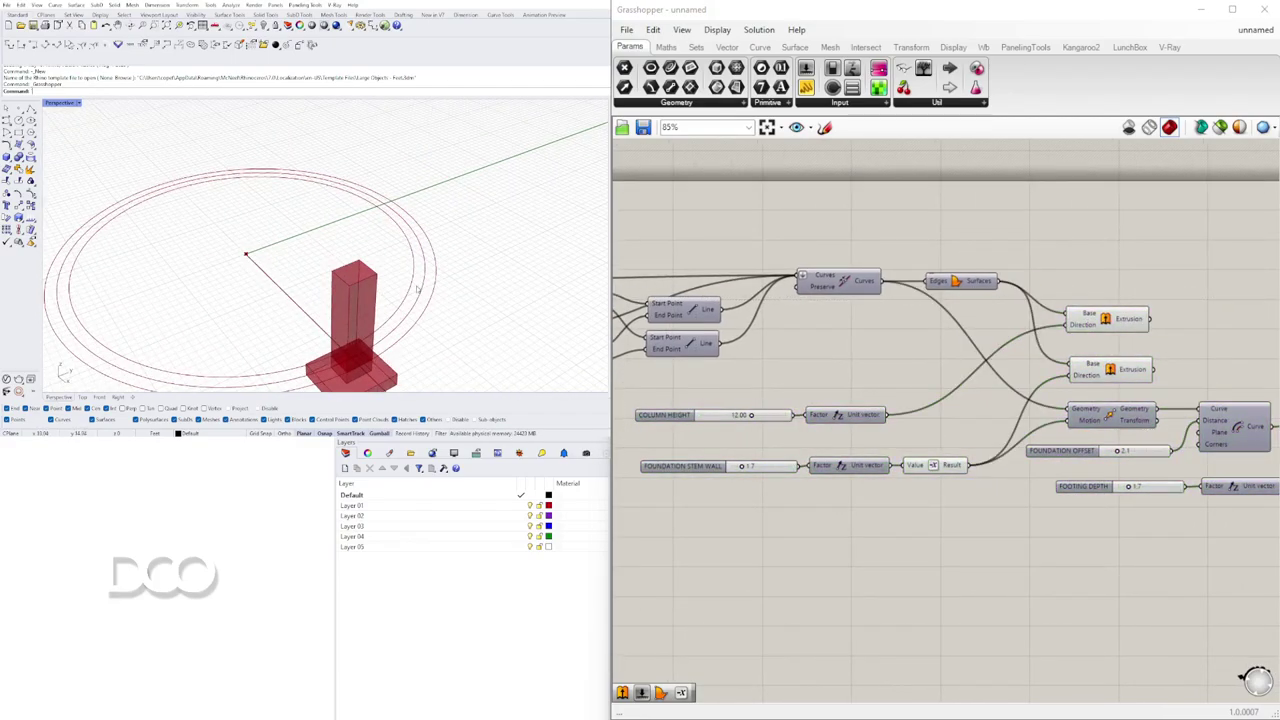
pyautogui.scroll(-2, 1164, 395)
pyautogui.moveTo(1150, 396); pyautogui.dragTo(865, 403, button='right')
pyautogui.click(1091, 449)
pyautogui.keyDown('shift'); pyautogui.click(866, 395); pyautogui.keyUp('shift')
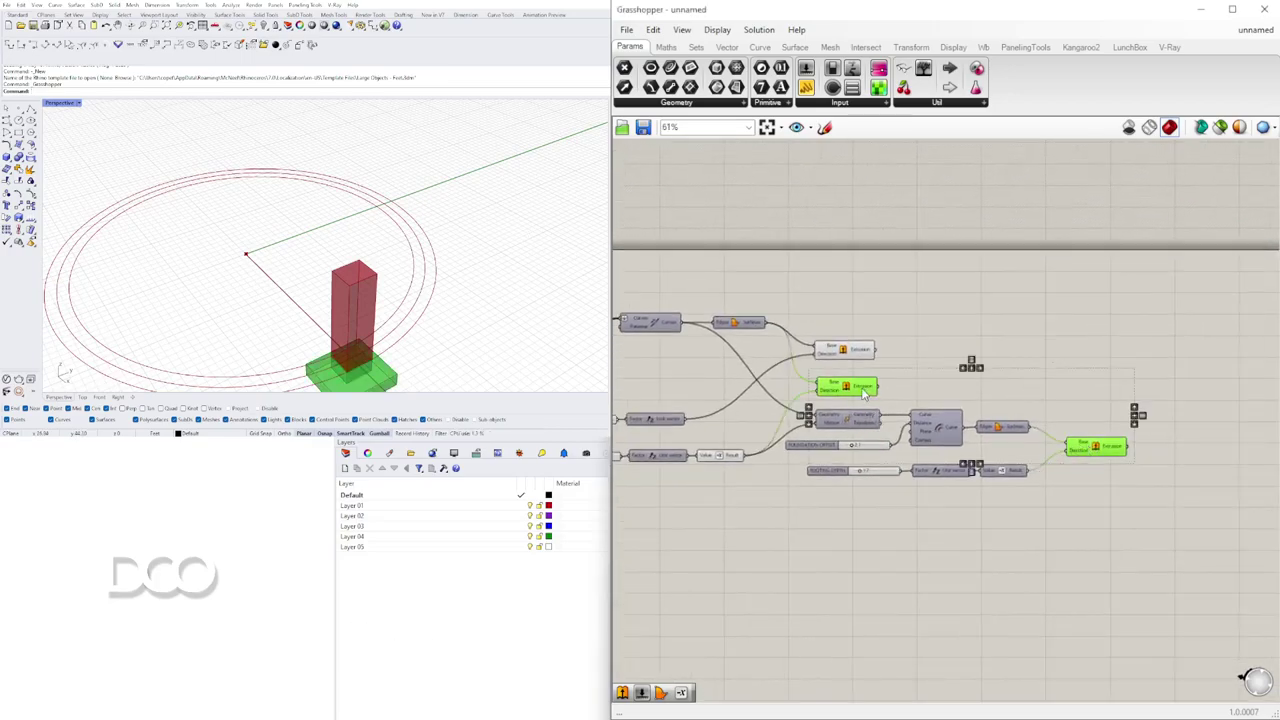
pyautogui.keyDown('shift'); pyautogui.click(842, 350); pyautogui.keyUp('shift')
# - Add a Curve Array component to the canvas and place it beyond the extrusions, above the footing Extrude
pyautogui.doubleClick(1089, 340)
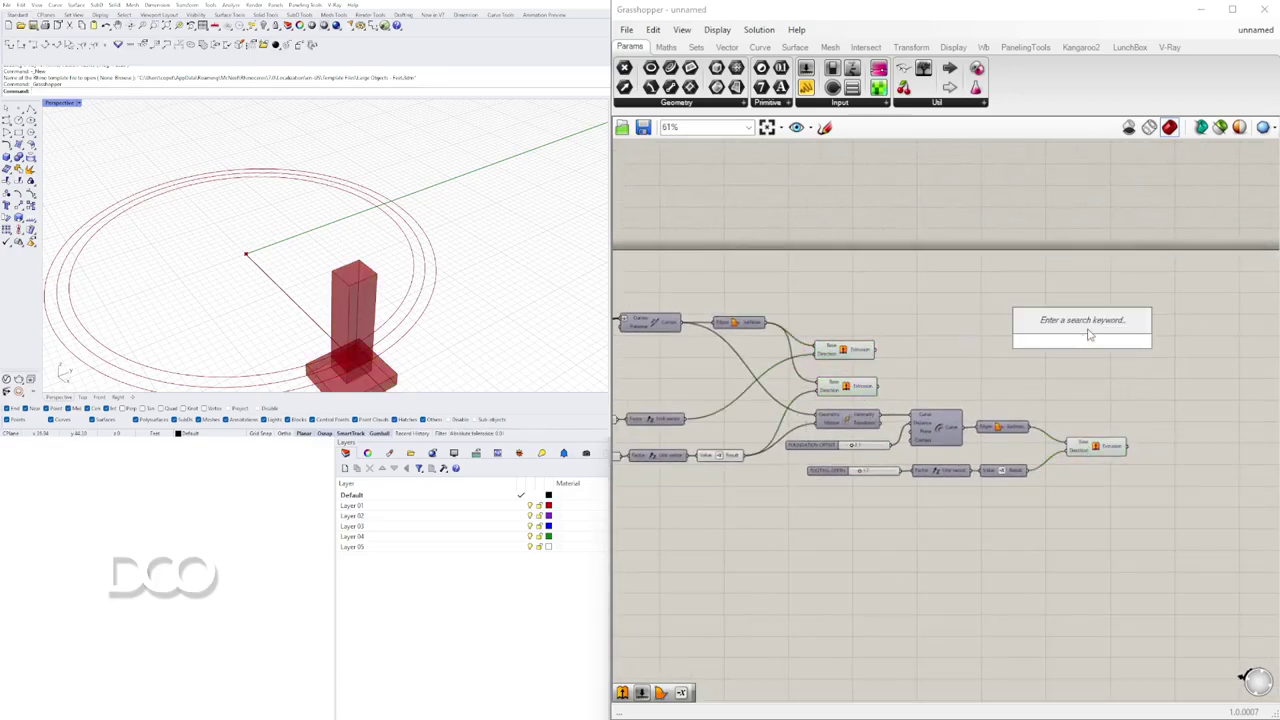
pyautogui.write('CURV')
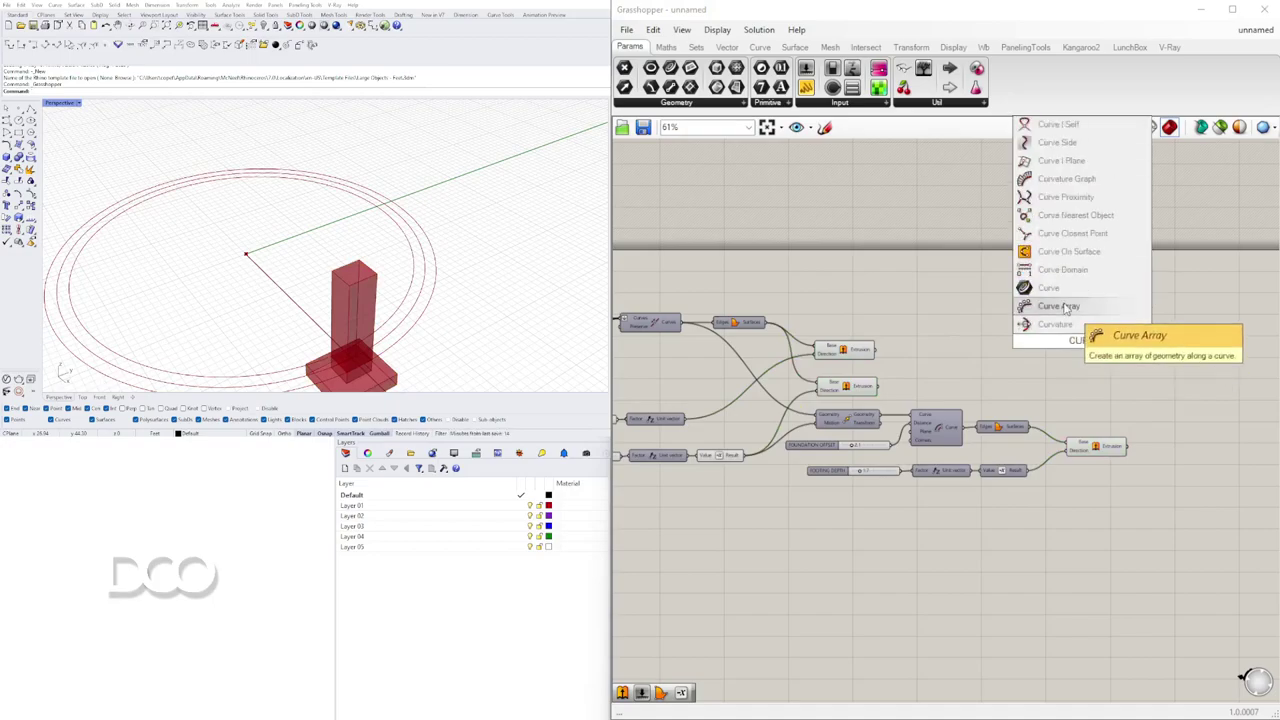
pyautogui.click(1045, 306)
pyautogui.moveTo(1062, 343); pyautogui.dragTo(1124, 339)
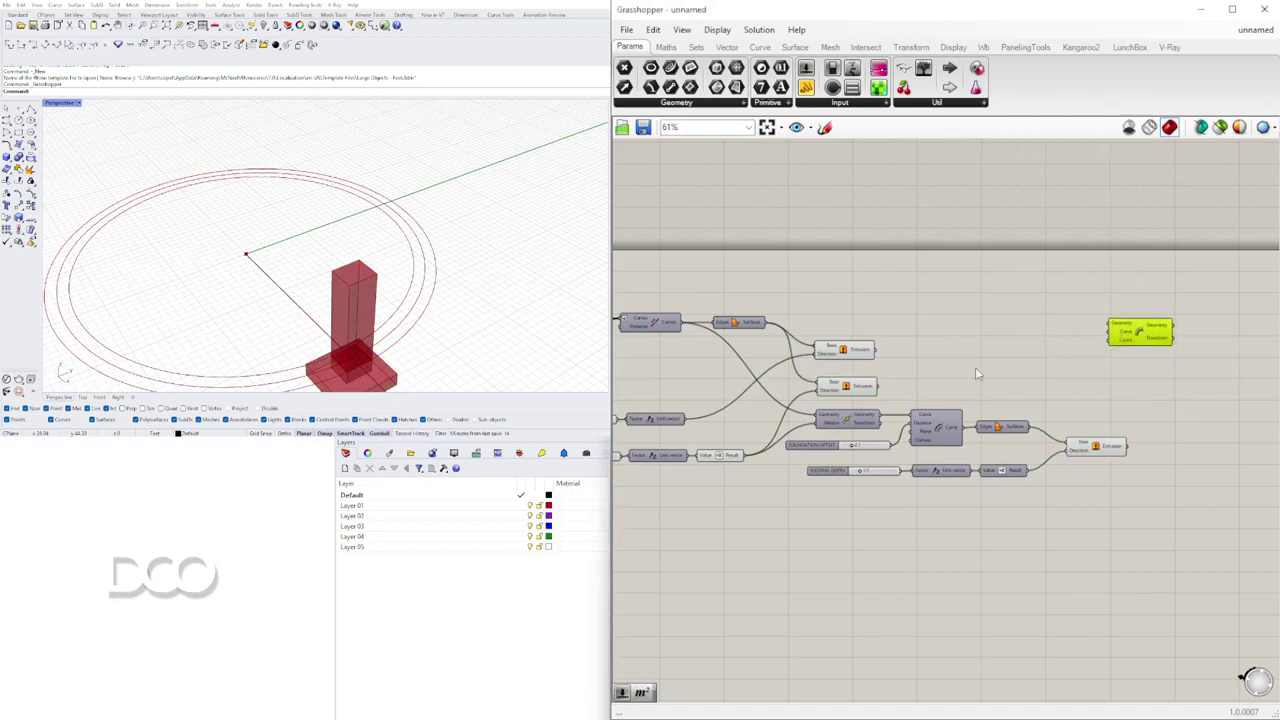
# - Align the Offset Curve component fed by the Division result beneath the other Offset Curve component
pyautogui.scroll(-2, 967, 394)
pyautogui.moveTo(649, 395); pyautogui.dragTo(971, 410, button='right')
pyautogui.moveTo(746, 382); pyautogui.dragTo(852, 380, button='right')
pyautogui.scroll(5, 852, 380)
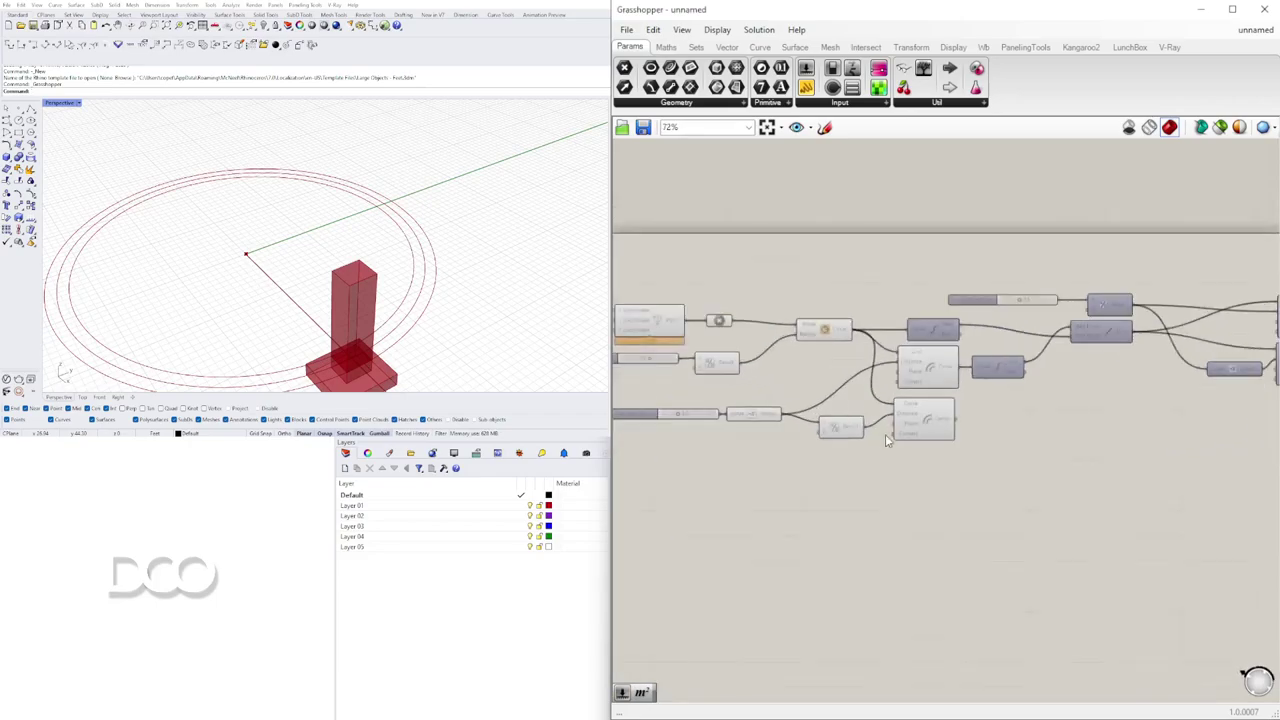
pyautogui.click(937, 418)
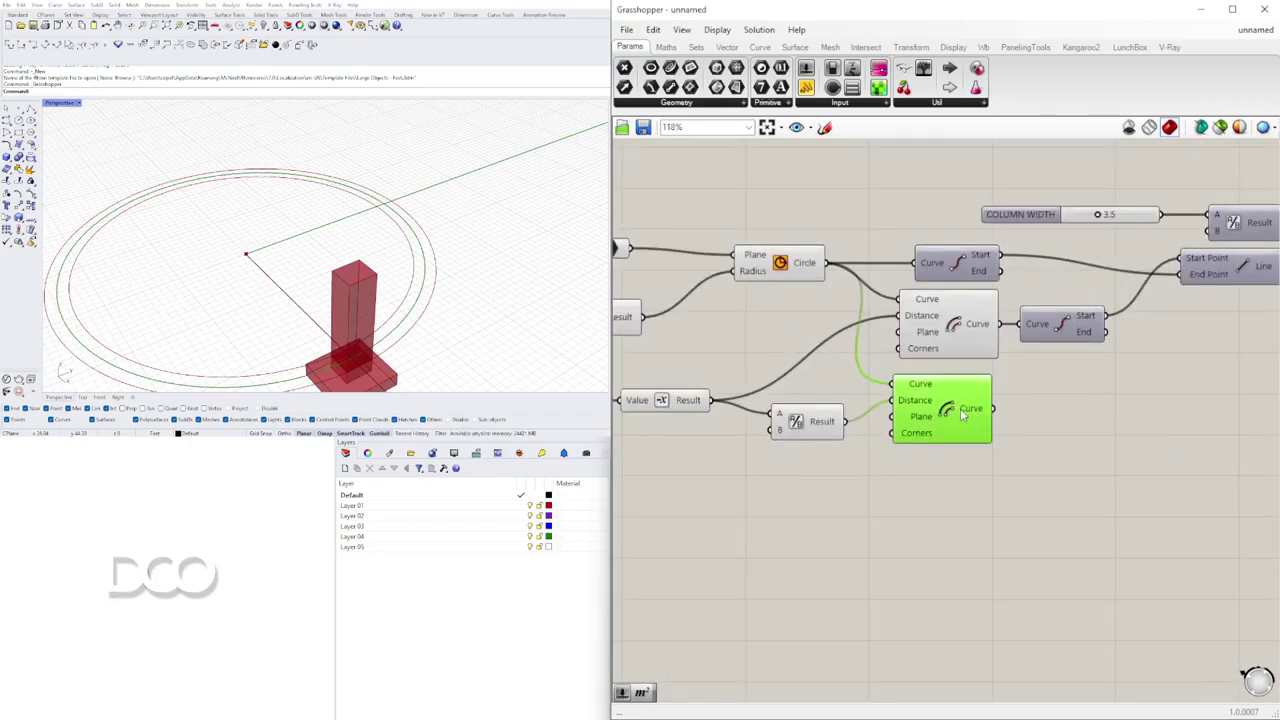
pyautogui.moveTo(950, 416); pyautogui.dragTo(952, 436)
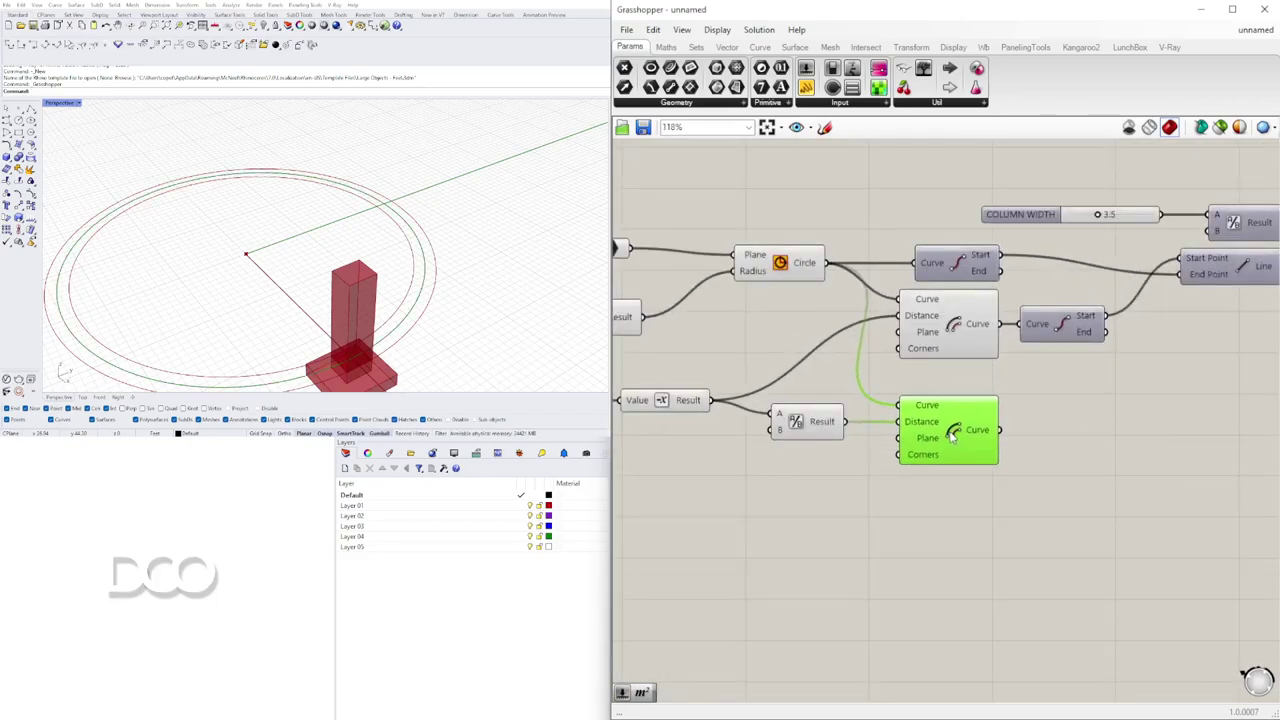
# - Group the lower Offset Curve component and make the group's colour the default
pyautogui.hotkey('ctrl', 'g')
pyautogui.scroll(4, 923, 392)
pyautogui.rightClick(984, 398)
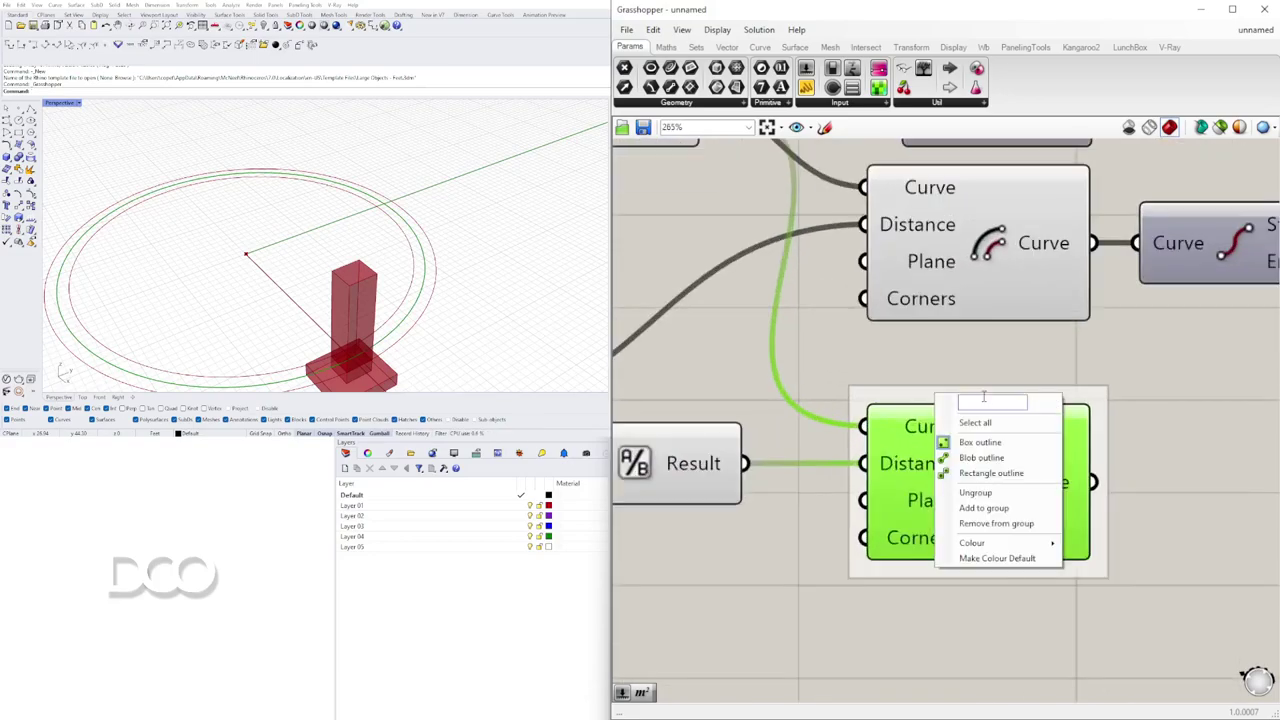
pyautogui.click(975, 387)
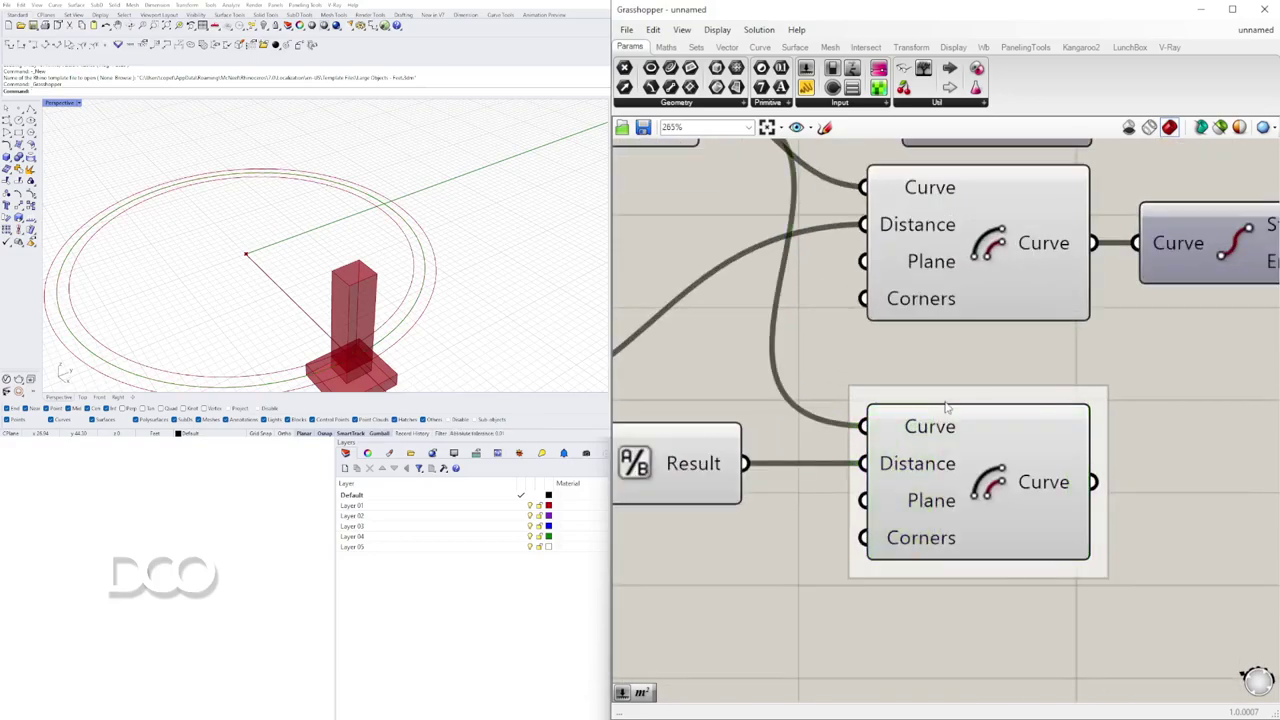
pyautogui.rightClick(946, 399)
pyautogui.moveTo(1013, 552)
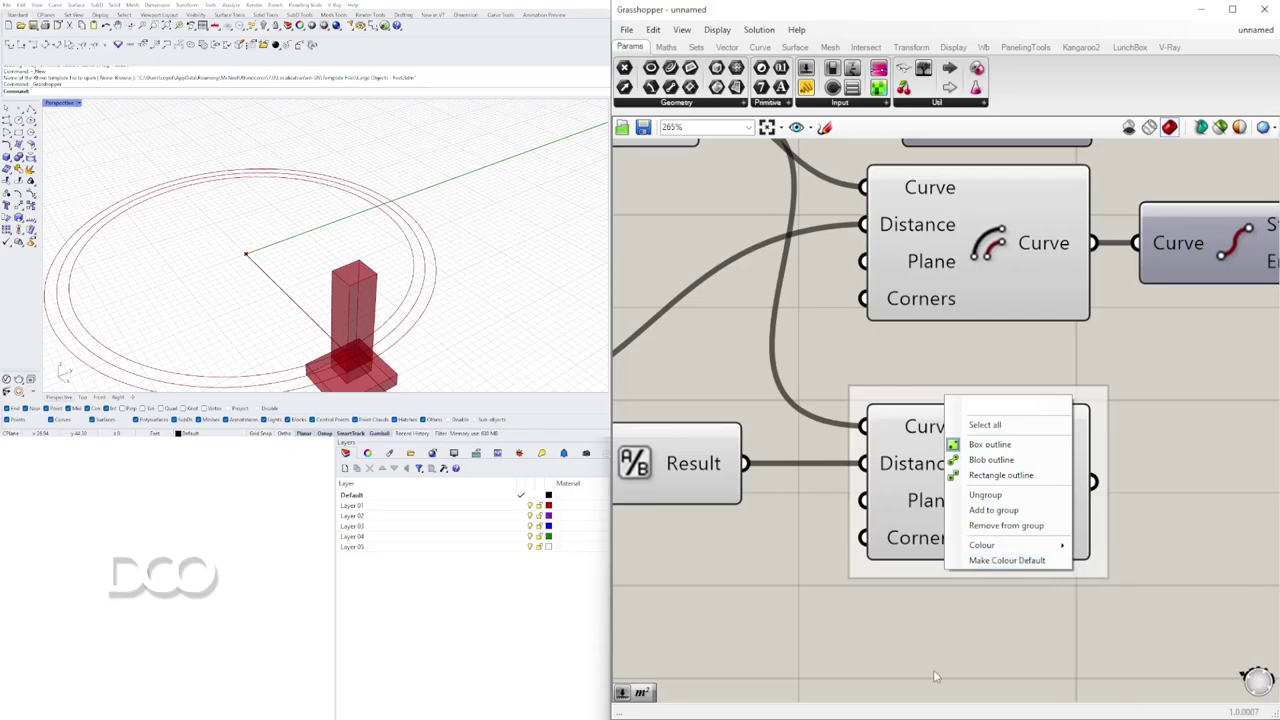
pyautogui.click(1033, 562)
# - Name the group around the lower Offset Curve component CENTER LINE
pyautogui.scroll(-2, 980, 465)
pyautogui.click(983, 462)
pyautogui.scroll(-5, 984, 462)
pyautogui.moveTo(1008, 471); pyautogui.dragTo(921, 480, button='right')
pyautogui.scroll(5, 903, 460)
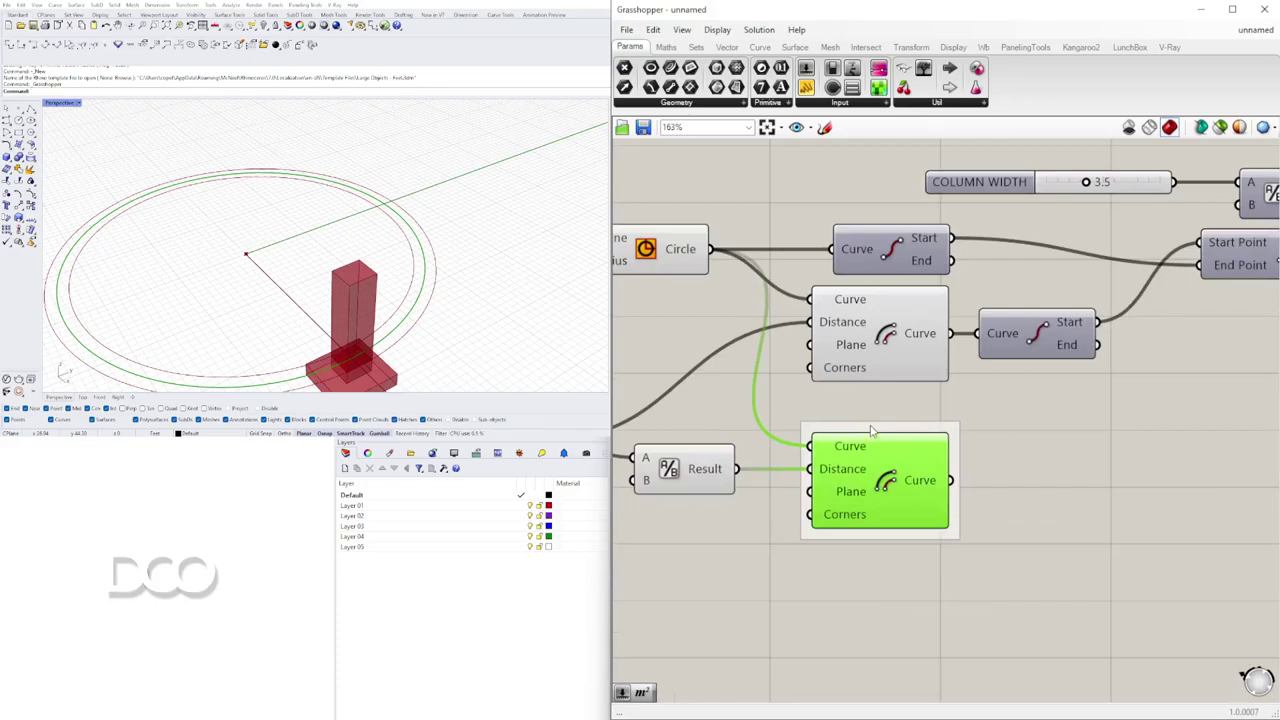
pyautogui.rightClick(870, 426)
pyautogui.write('CENTER LN')
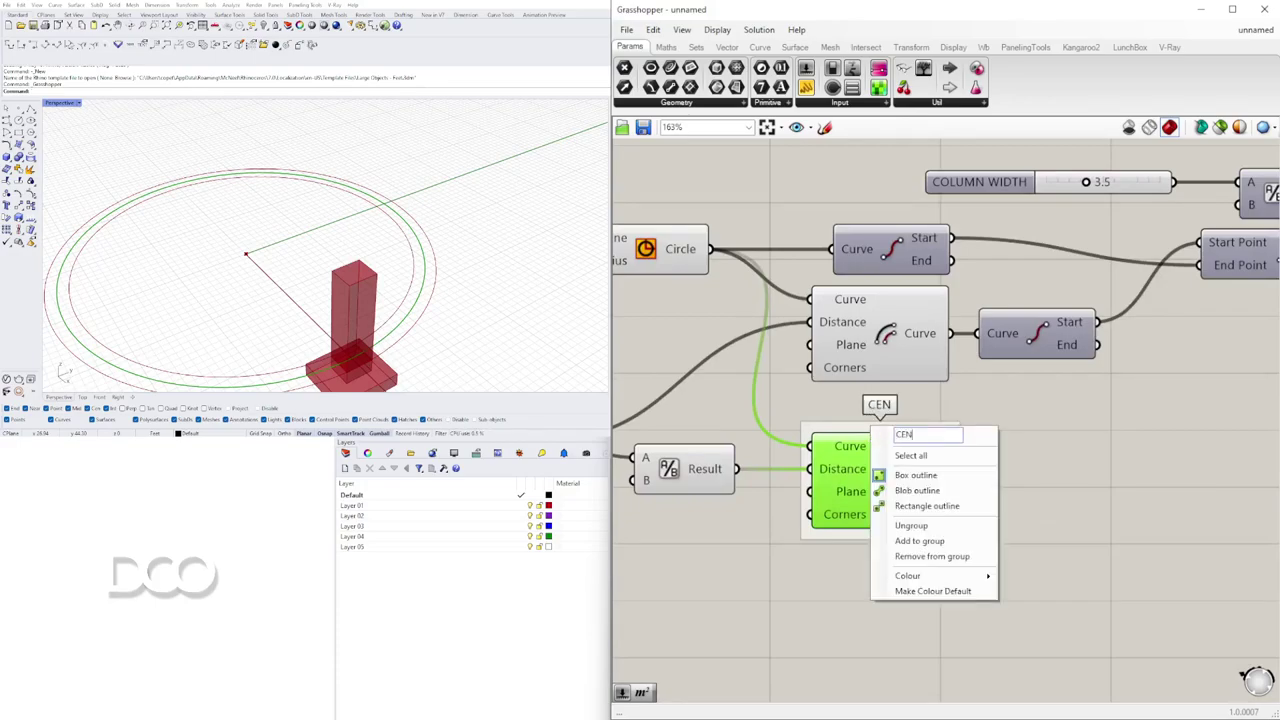
pyautogui.press('BackSpace')
pyautogui.write('INE')
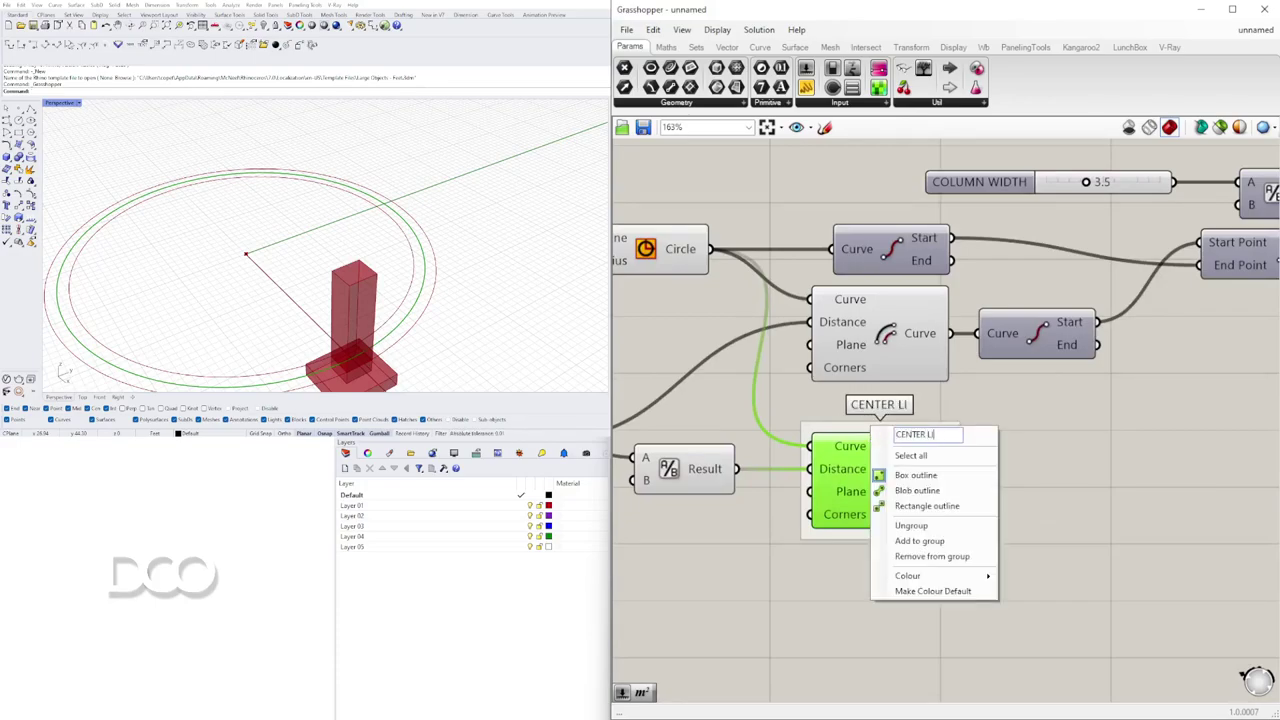
pyautogui.press('Return')
pyautogui.click(995, 458)
# - Wire the CENTER LINE offset curve into the Curve Array's Curve input and move the Curve Array below the footing components
pyautogui.scroll(-3, 990, 465)
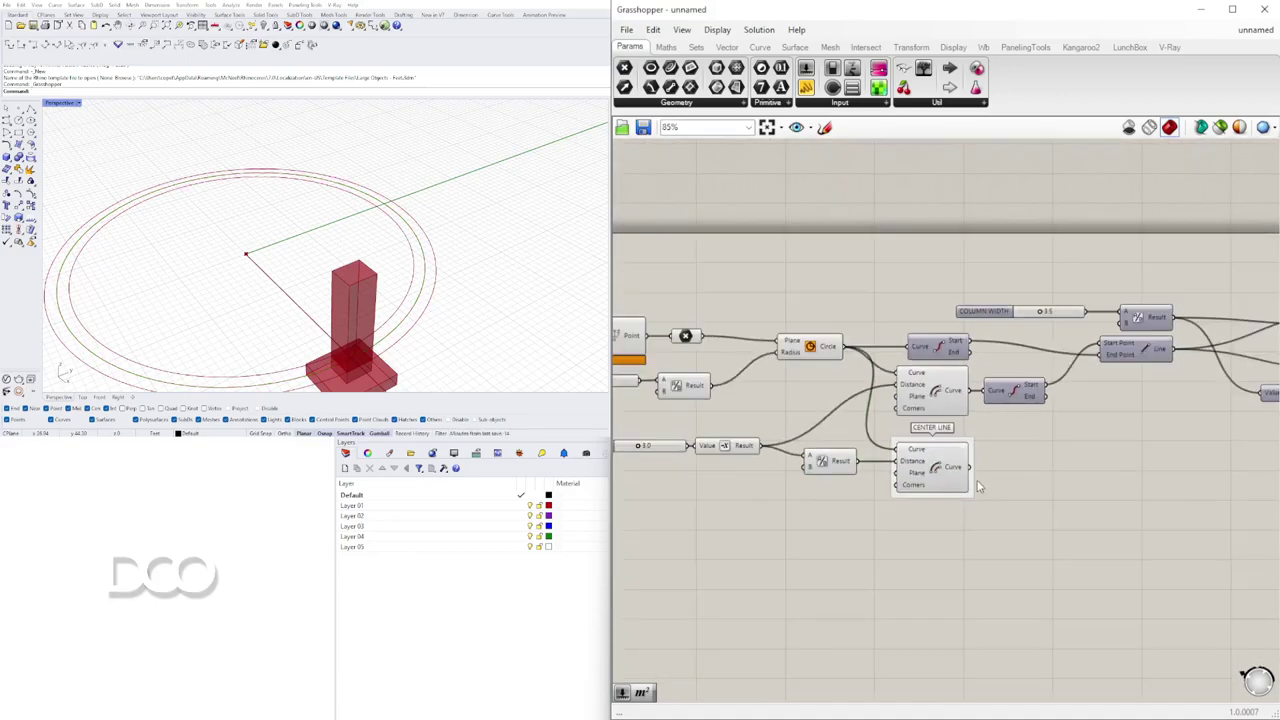
pyautogui.click(967, 473)
pyautogui.scroll(-10, 986, 480)
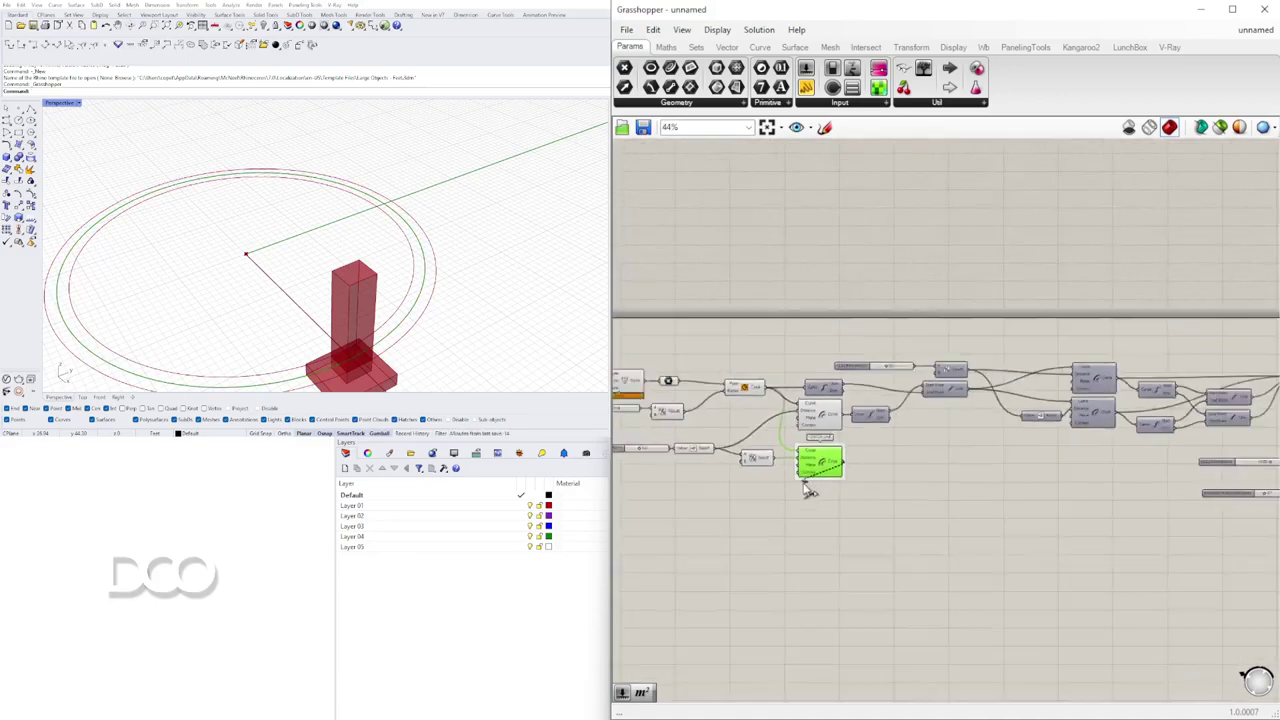
pyautogui.scroll(12, 985, 475)
pyautogui.moveTo(1014, 452); pyautogui.dragTo(1058, 539)
pyautogui.scroll(-4, 965, 291)
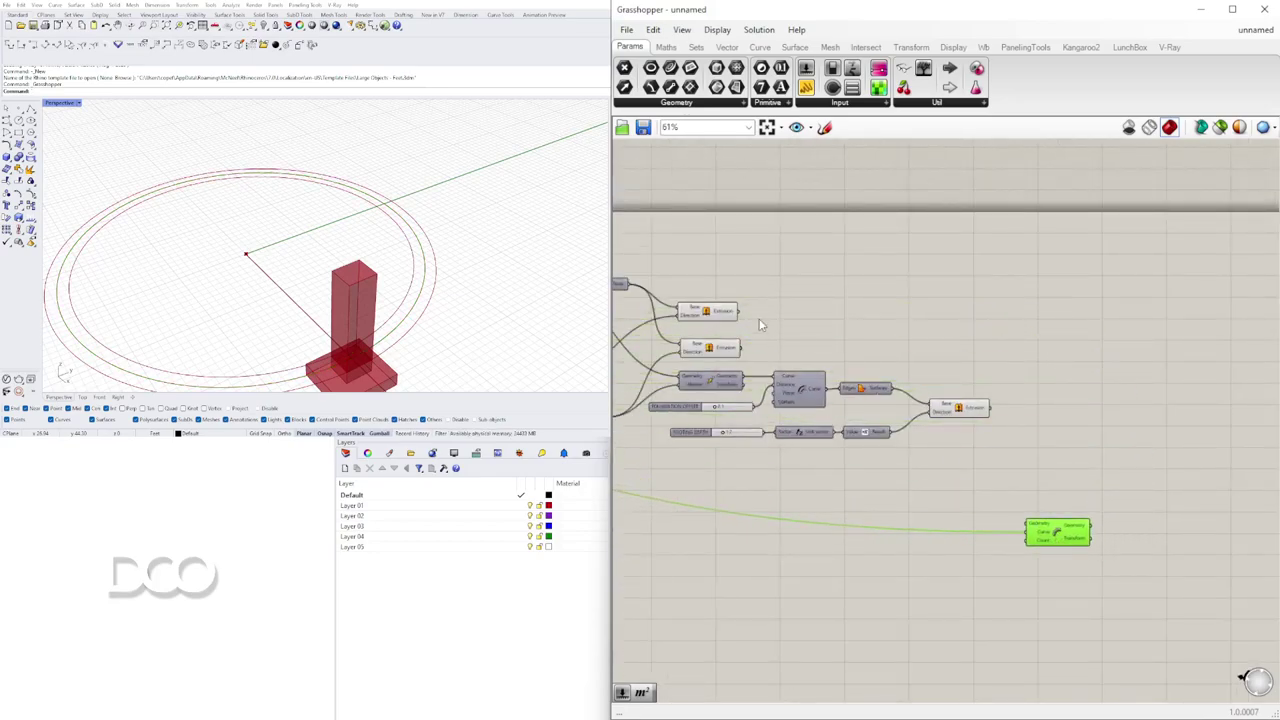
# - Wire the column extrusion's output into the Geometry input of the Curve Array
pyautogui.click(705, 311)
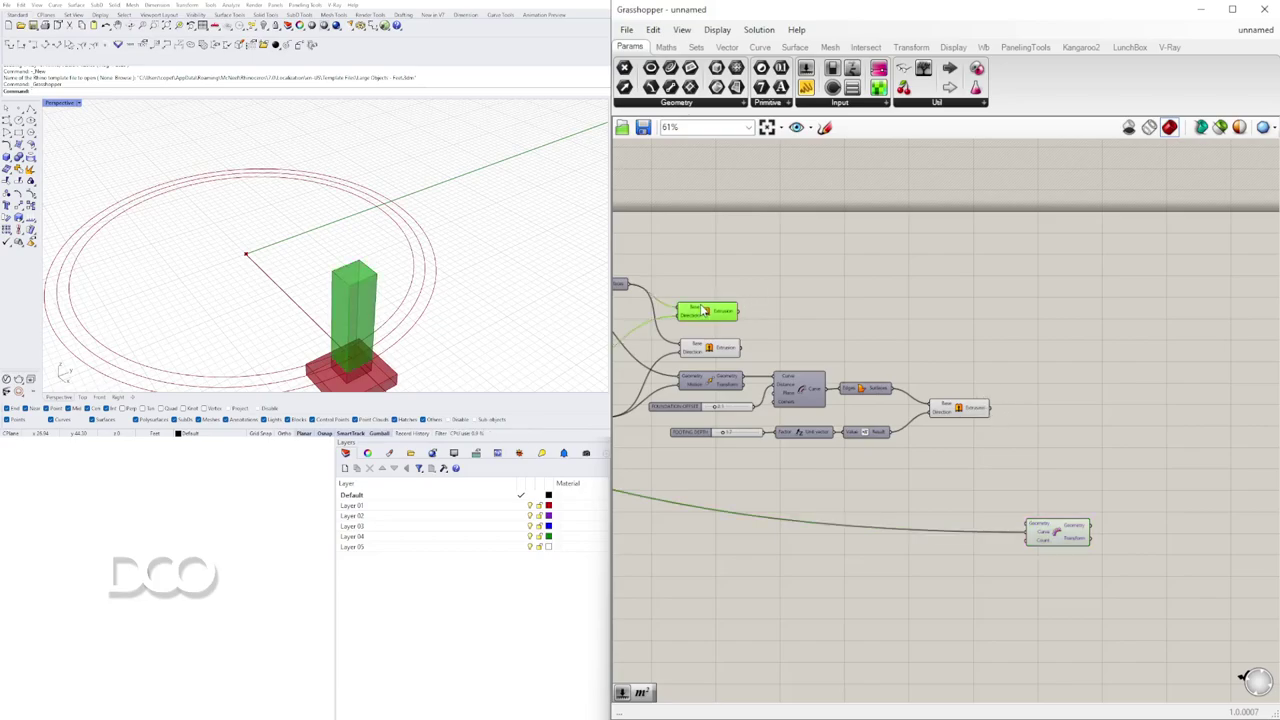
pyautogui.click(719, 348)
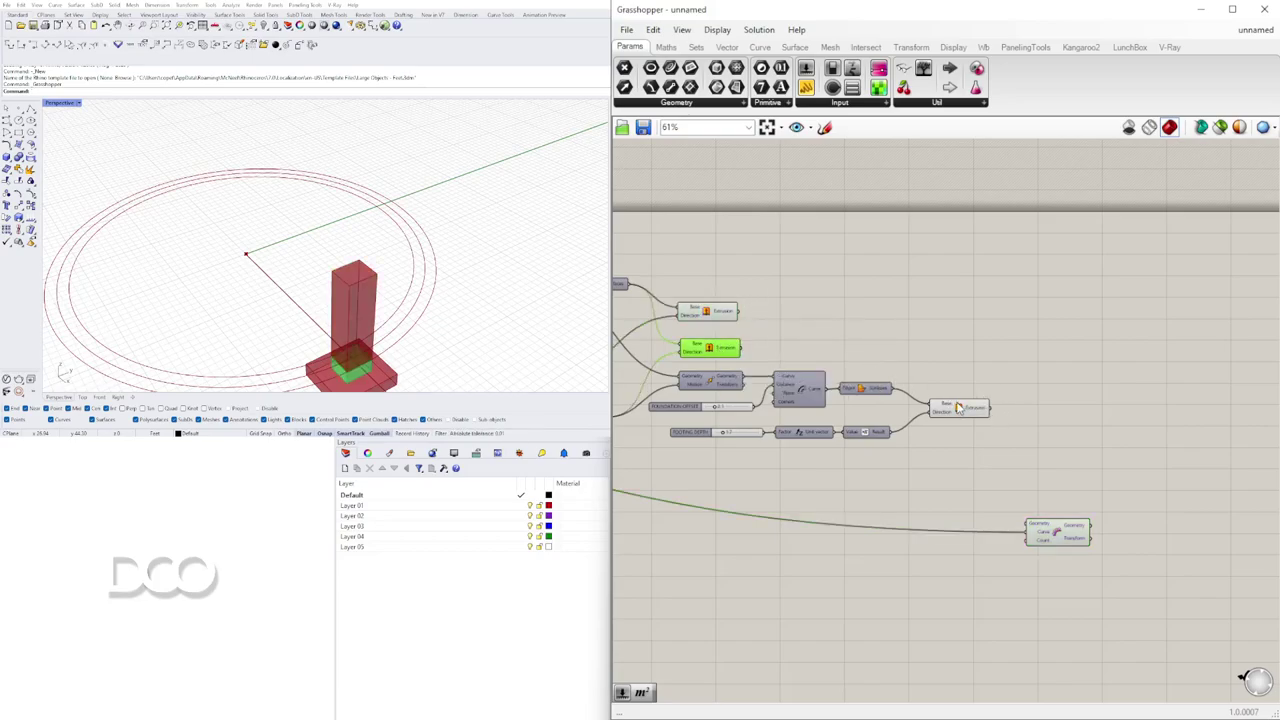
pyautogui.click(705, 311)
pyautogui.moveTo(737, 313); pyautogui.dragTo(1027, 525)
pyautogui.scroll(4, 920, 563)
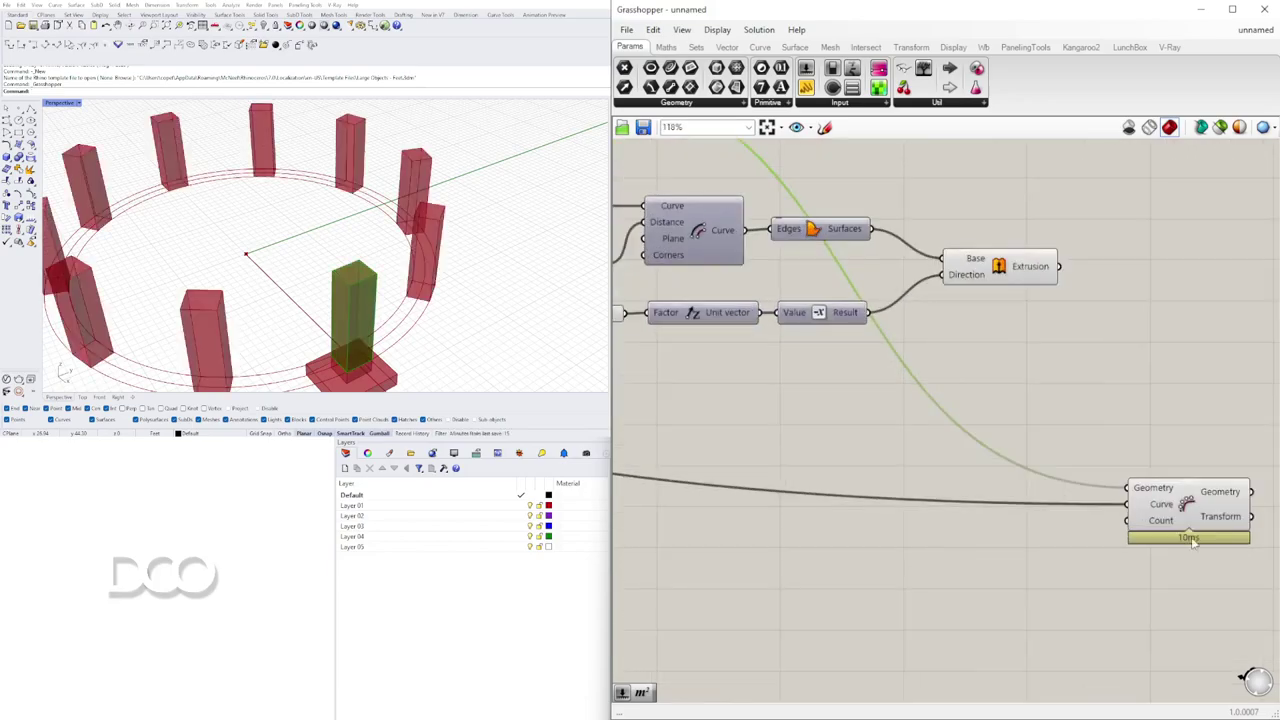
pyautogui.click(1165, 513)
pyautogui.scroll(-3, 1165, 513)
pyautogui.scroll(-2, 581, 279)
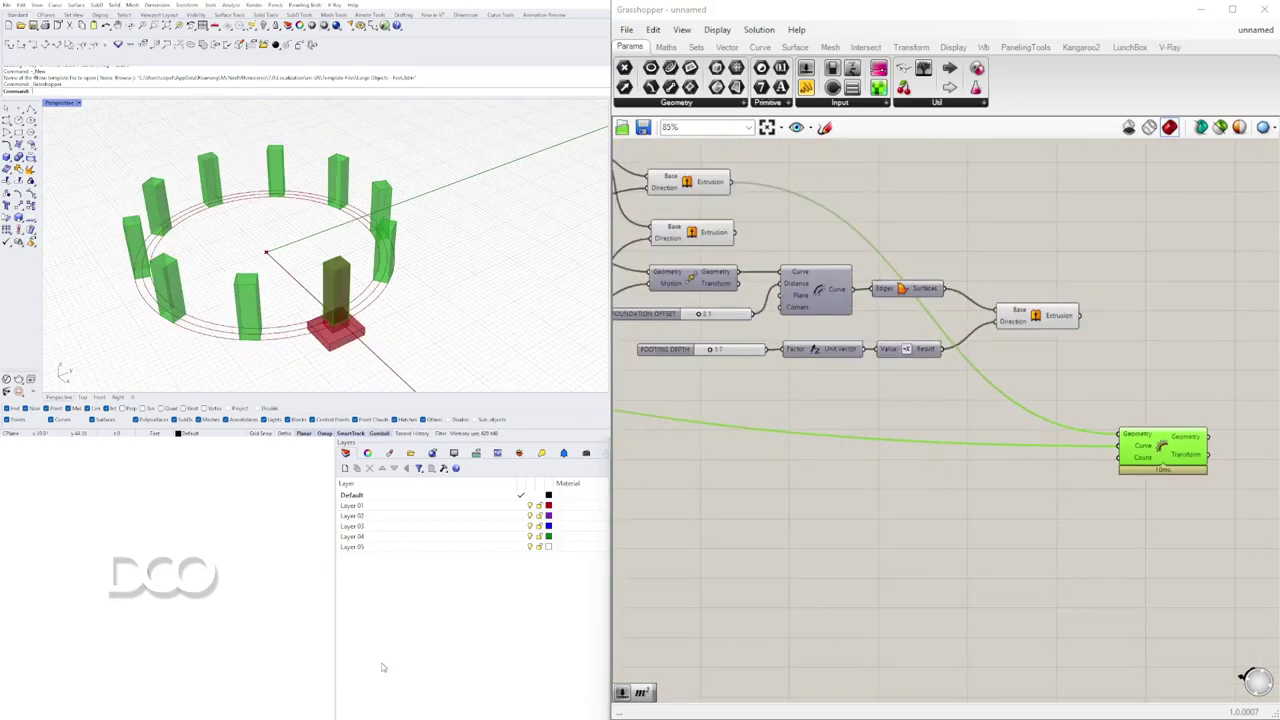
# - Add a number slider with value 4 and wire it into the Curve Array's Count input
pyautogui.doubleClick(944, 497)
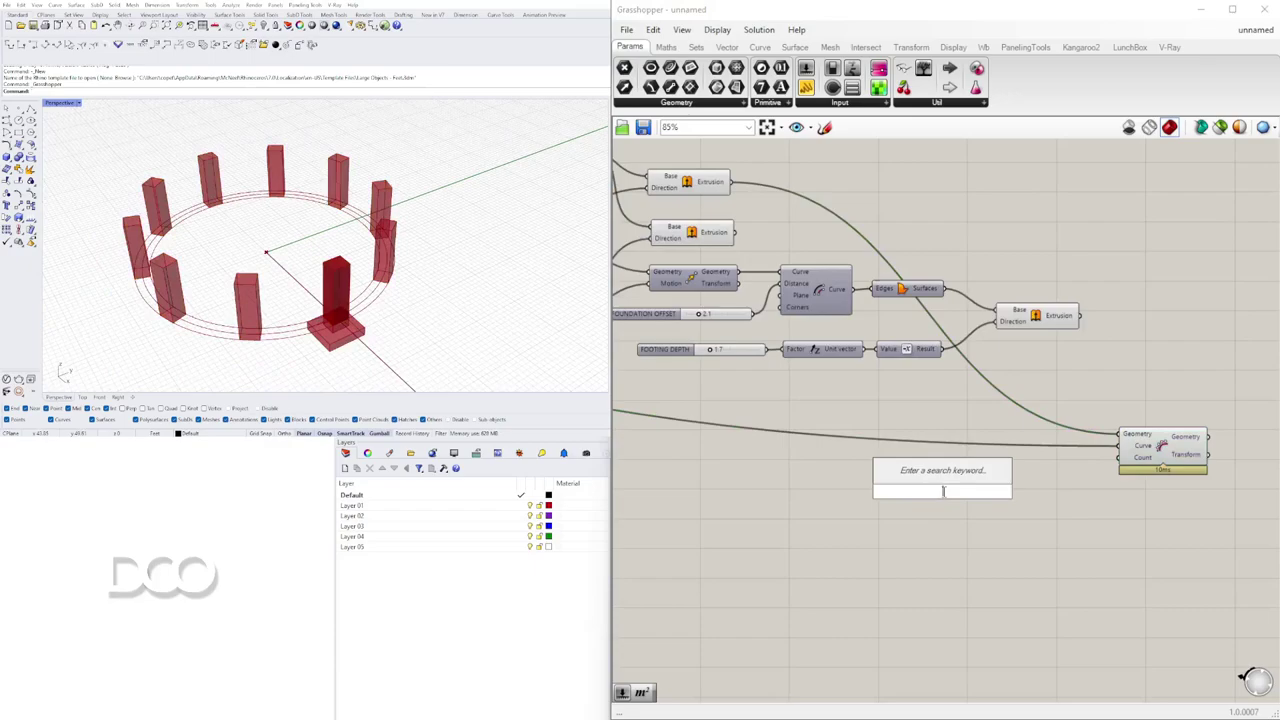
pyautogui.write('4')
pyautogui.press('Return')
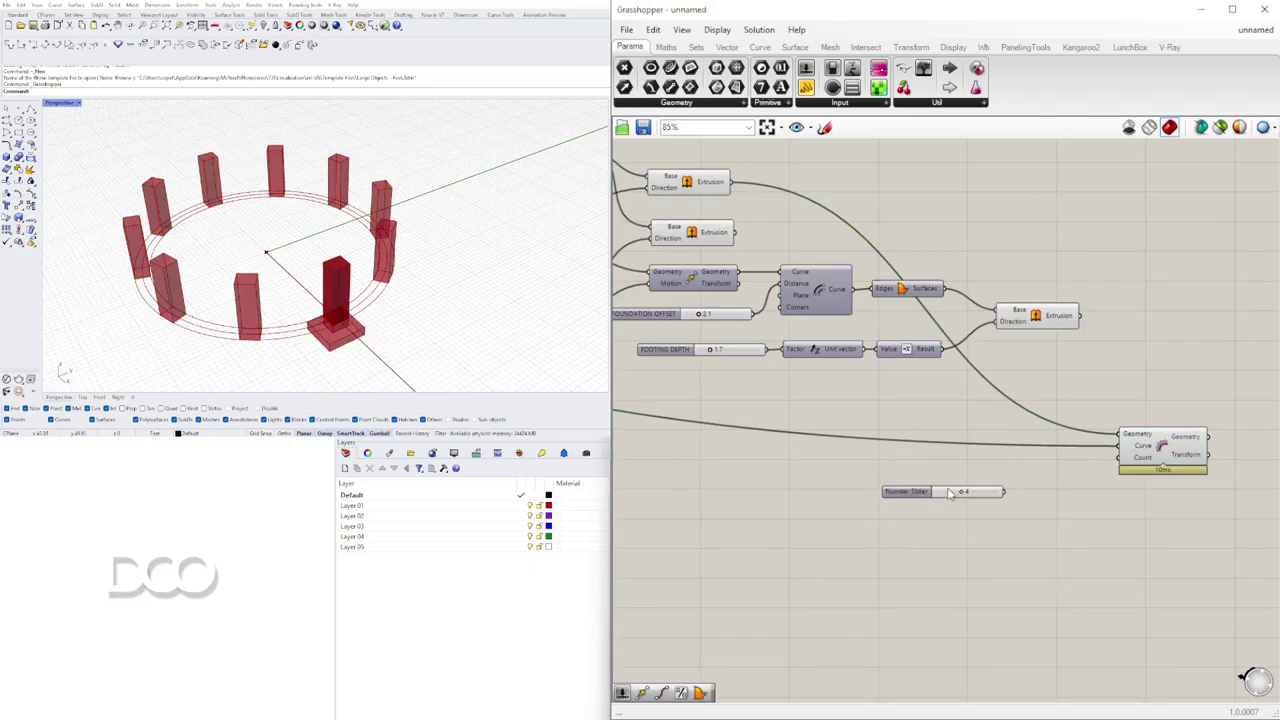
pyautogui.moveTo(1006, 493); pyautogui.dragTo(1120, 458)
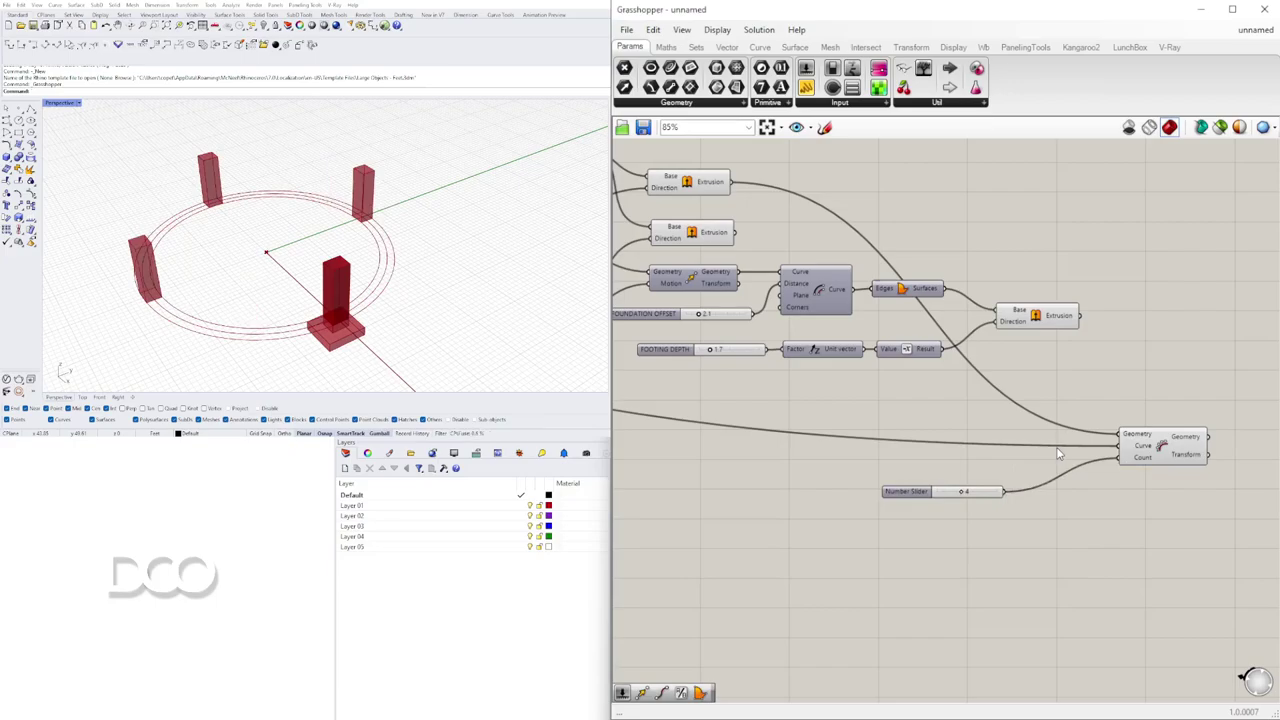
pyautogui.moveTo(912, 502); pyautogui.dragTo(957, 515)
# - Duplicate the Curve Array below the original, then move both arrays beside the footing extrusion and the count slider beneath the footing components
pyautogui.scroll(-3, 1000, 485)
pyautogui.scroll(3, 1023, 485)
pyautogui.moveTo(1153, 489); pyautogui.dragTo(1151, 538)
pyautogui.scroll(-2, 1175, 563)
pyautogui.moveTo(990, 549); pyautogui.dragTo(953, 483)
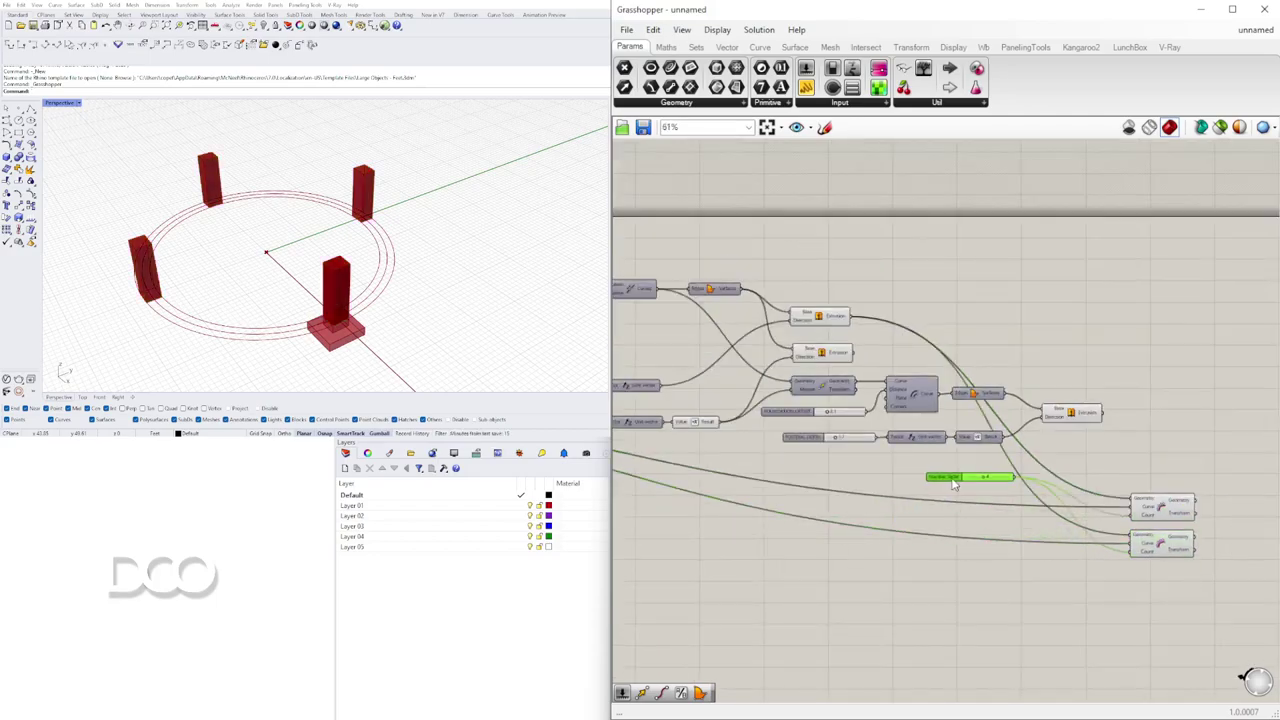
pyautogui.moveTo(1264, 606); pyautogui.dragTo(1142, 459)
pyautogui.moveTo(1160, 508); pyautogui.dragTo(1207, 444)
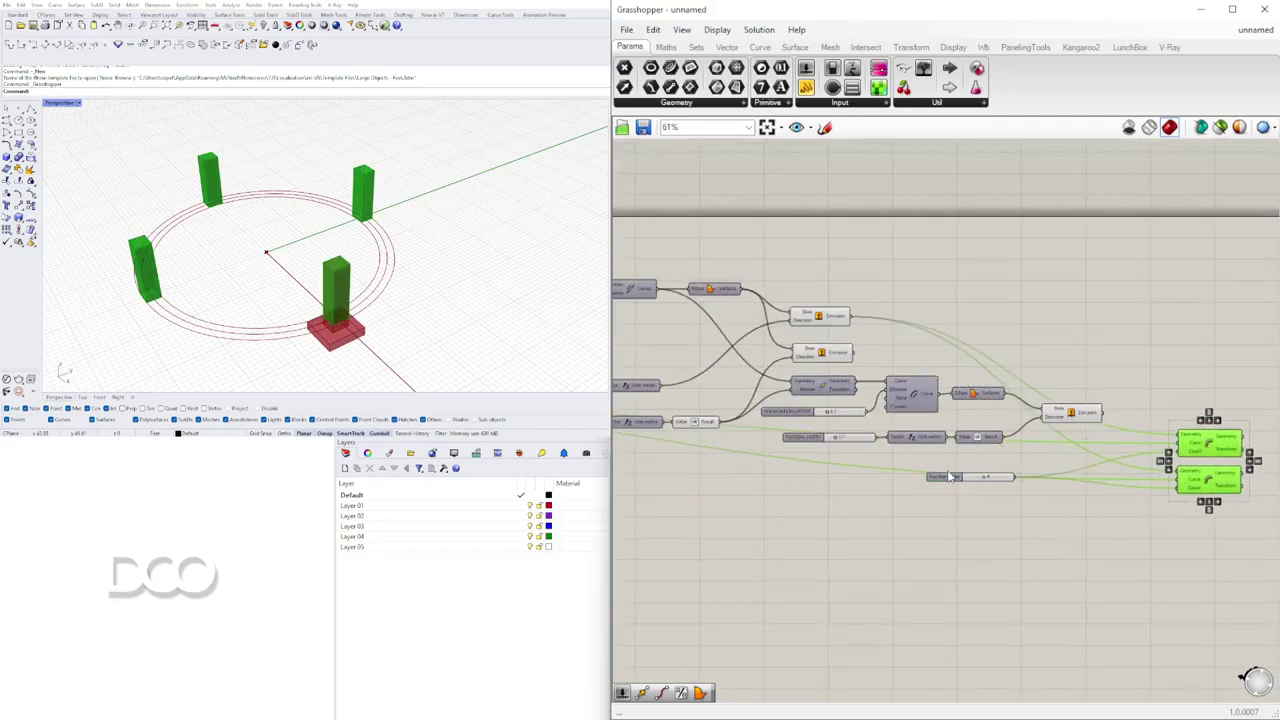
pyautogui.click(1018, 540)
pyautogui.moveTo(949, 479); pyautogui.dragTo(934, 519)
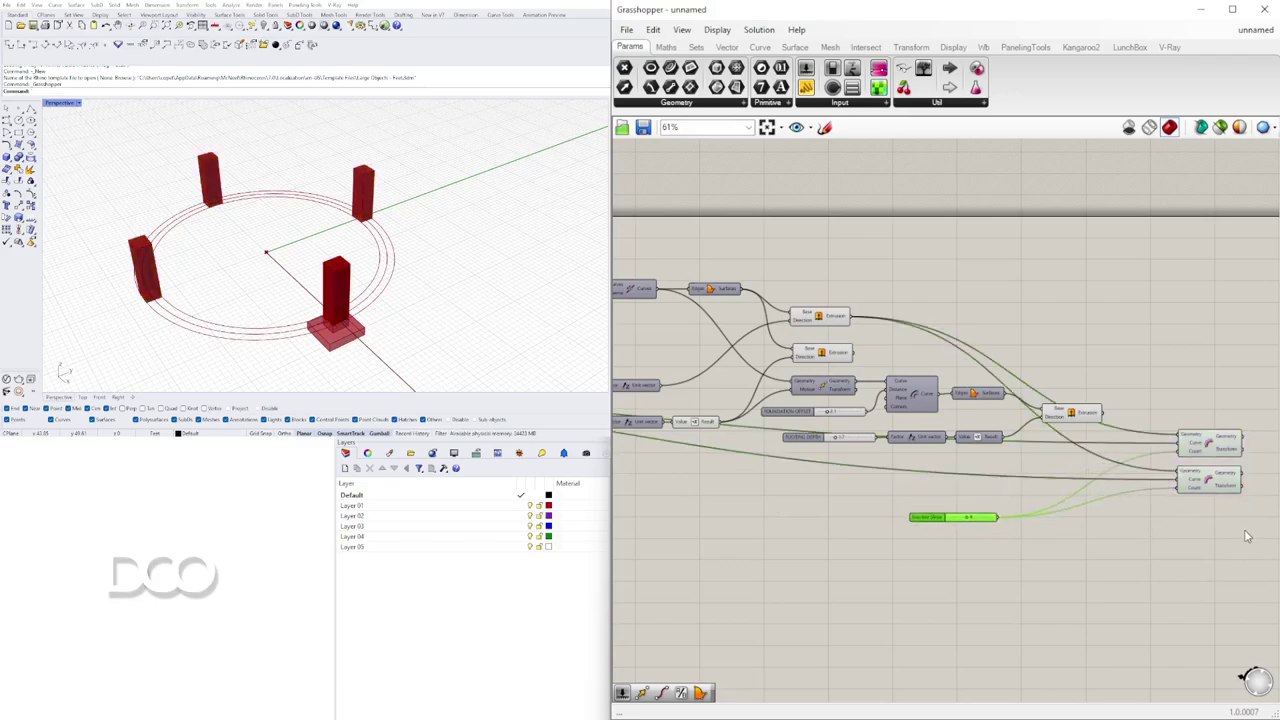
# - Move both Curve Arrays up level with the column and stem wall extrusions and place the count slider above them
pyautogui.moveTo(1250, 544); pyautogui.dragTo(1192, 416)
pyautogui.moveTo(1202, 451); pyautogui.dragTo(1131, 521, button='right')
pyautogui.keyDown('shift'); pyautogui.click(868, 586); pyautogui.keyUp('shift')
pyautogui.moveTo(1139, 506); pyautogui.dragTo(1144, 342)
pyautogui.click(1120, 313)
pyautogui.scroll(1, 881, 396)
pyautogui.moveTo(857, 433); pyautogui.dragTo(856, 280)
pyautogui.moveTo(1199, 428); pyautogui.dragTo(1012, 396)
pyautogui.moveTo(732, 335); pyautogui.dragTo(851, 323, button='right')
pyautogui.click(896, 306)
pyautogui.scroll(2, 863, 397)
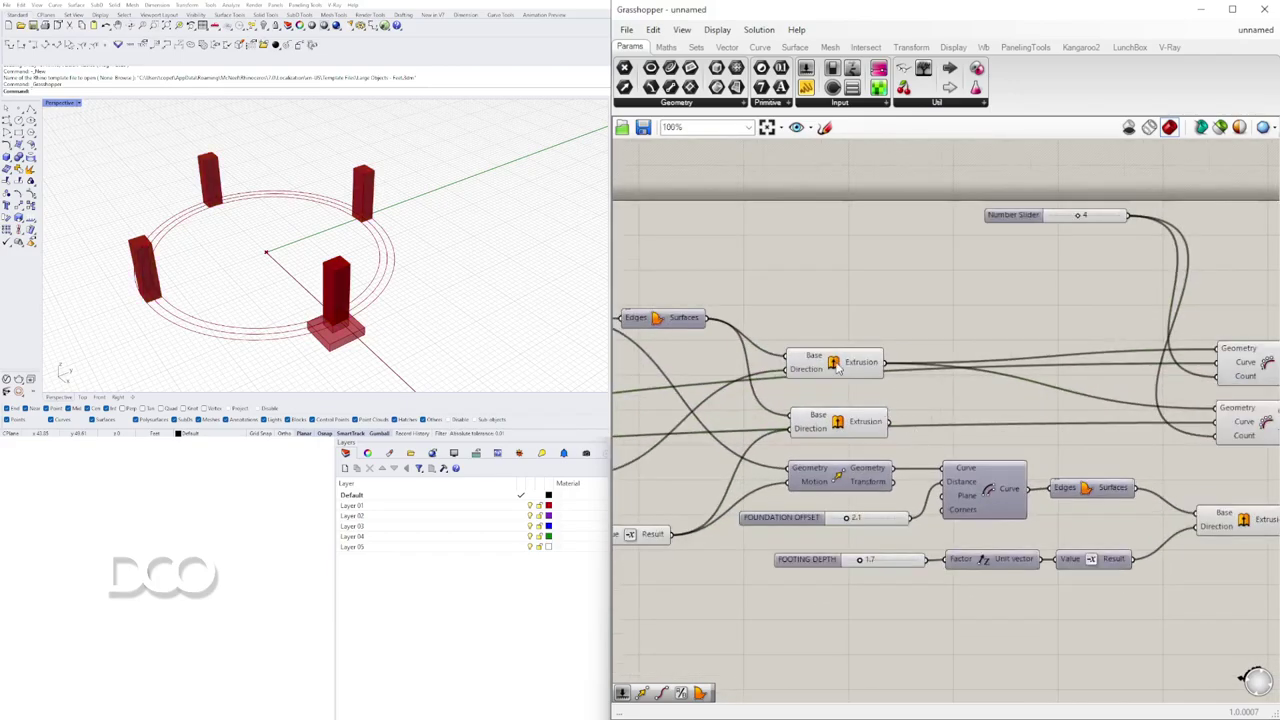
# - Reposition the column extrusion and wire the stem wall extrusion into the lower Curve Array's Geometry input
pyautogui.moveTo(840, 365); pyautogui.dragTo(860, 336)
pyautogui.moveTo(839, 419); pyautogui.dragTo(1092, 408)
pyautogui.scroll(-2, 862, 400)
pyautogui.moveTo(445, 305); pyautogui.dragTo(390, 268, button='right')
pyautogui.scroll(4, 390, 268)
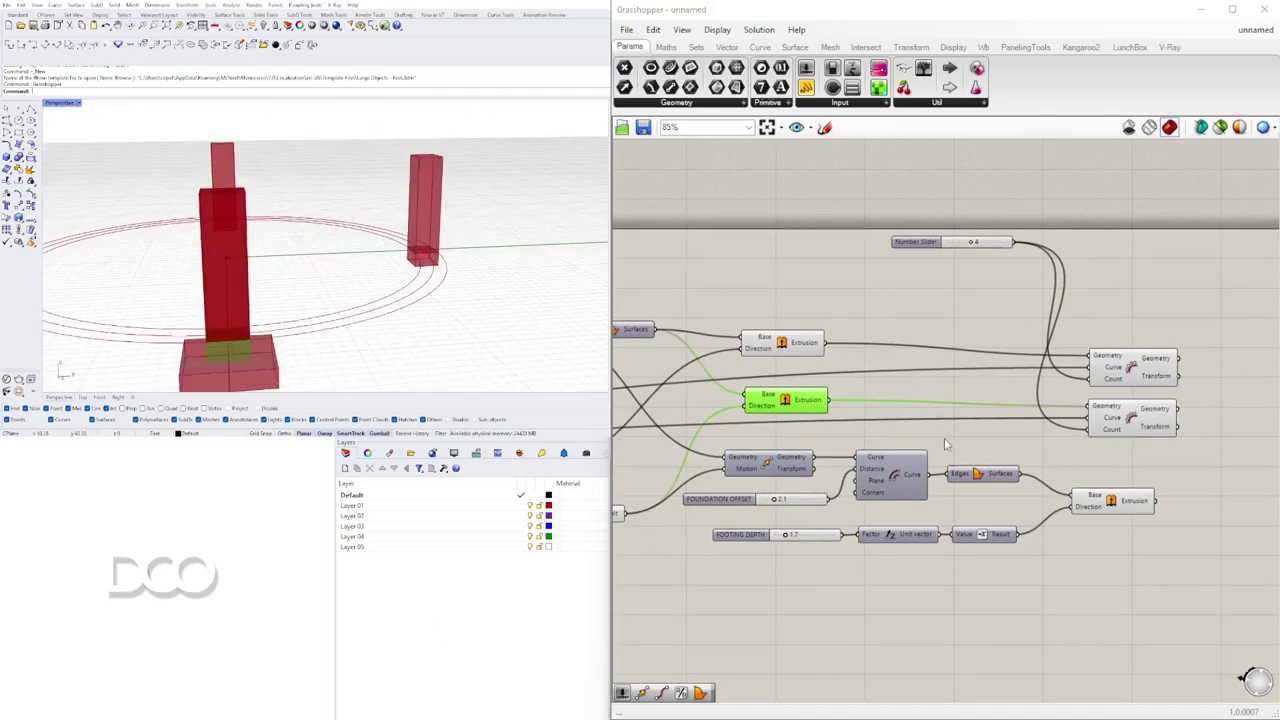
# - Move both Curve Arrays farther right of the footing extrusion to make room for another component
pyautogui.scroll(-1, 1001, 477)
pyautogui.moveTo(1001, 477); pyautogui.dragTo(978, 502, button='right')
pyautogui.moveTo(1178, 465); pyautogui.dragTo(1084, 371)
pyautogui.moveTo(1083, 404); pyautogui.dragTo(1022, 393, button='right')
pyautogui.moveTo(1022, 393); pyautogui.dragTo(1227, 395)
pyautogui.click(1123, 442)
# - Add a Solid Union component and wire both the stem wall and footing extrusions into its Breps input
pyautogui.doubleClick(1073, 466)
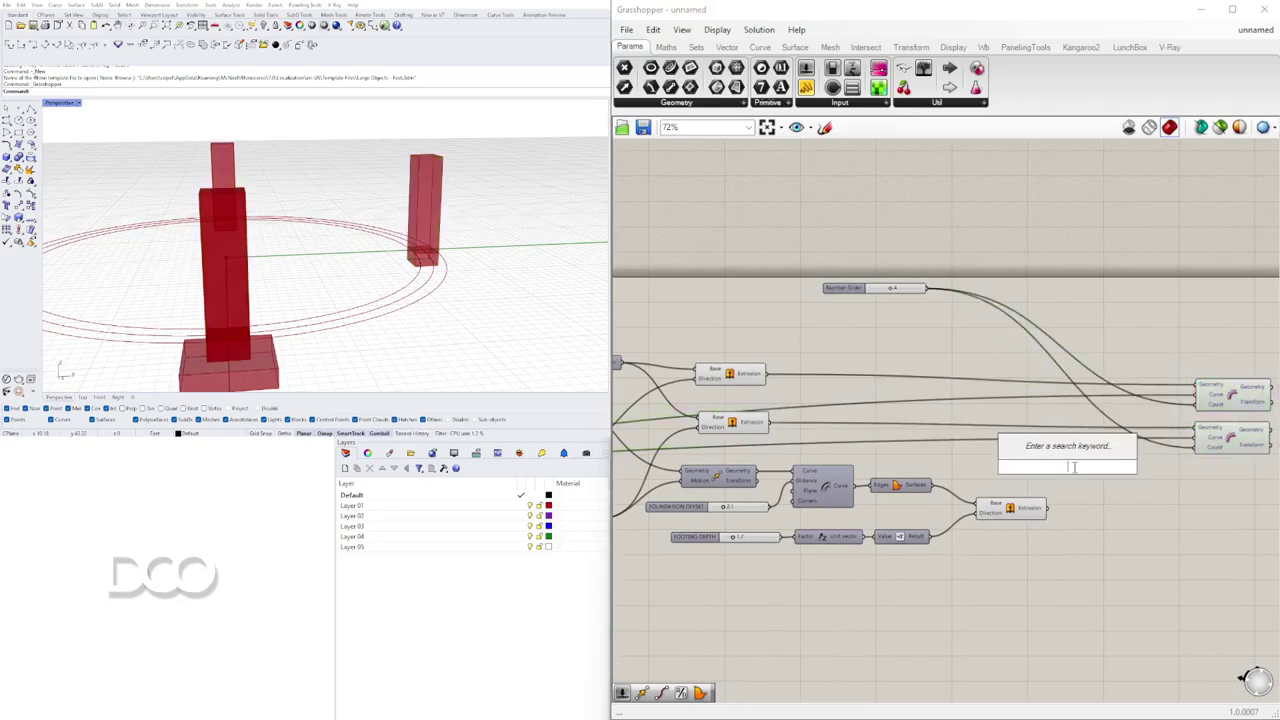
pyautogui.write('UNION')
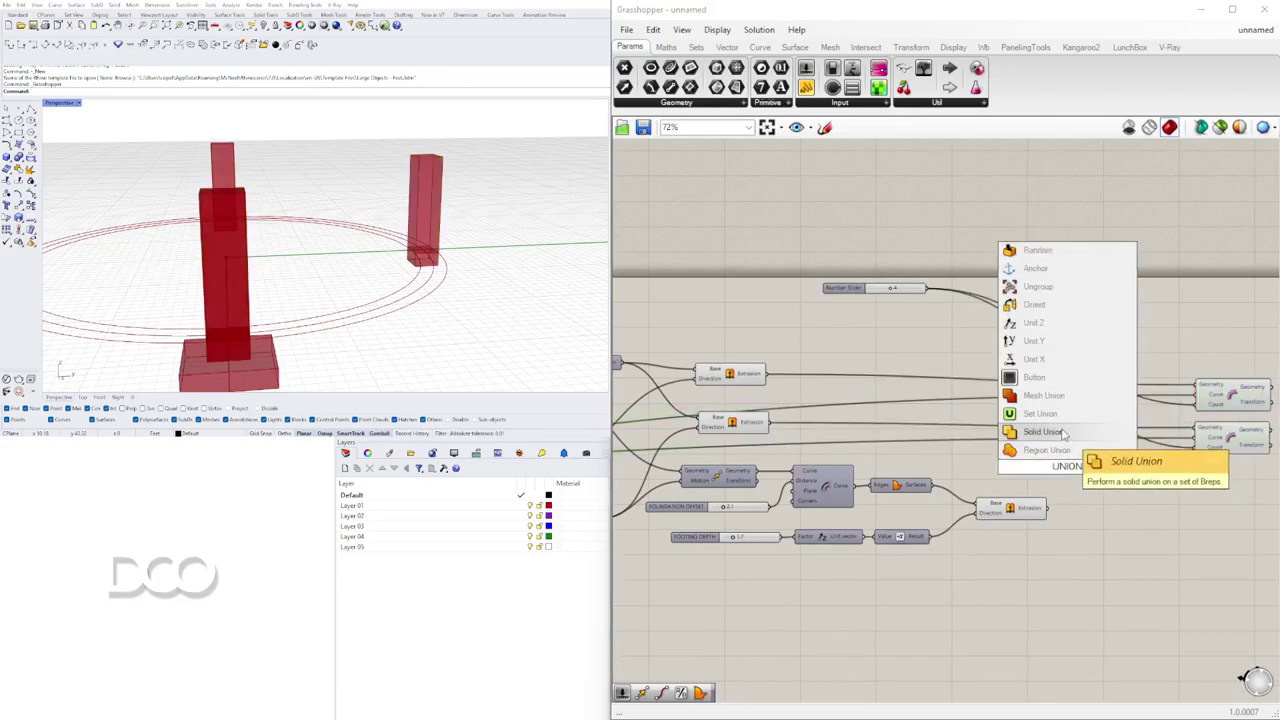
pyautogui.click(1043, 431)
pyautogui.click(755, 421)
pyautogui.moveTo(770, 421); pyautogui.dragTo(1044, 466)
pyautogui.moveTo(1058, 468); pyautogui.dragTo(1096, 478)
pyautogui.click(1024, 512)
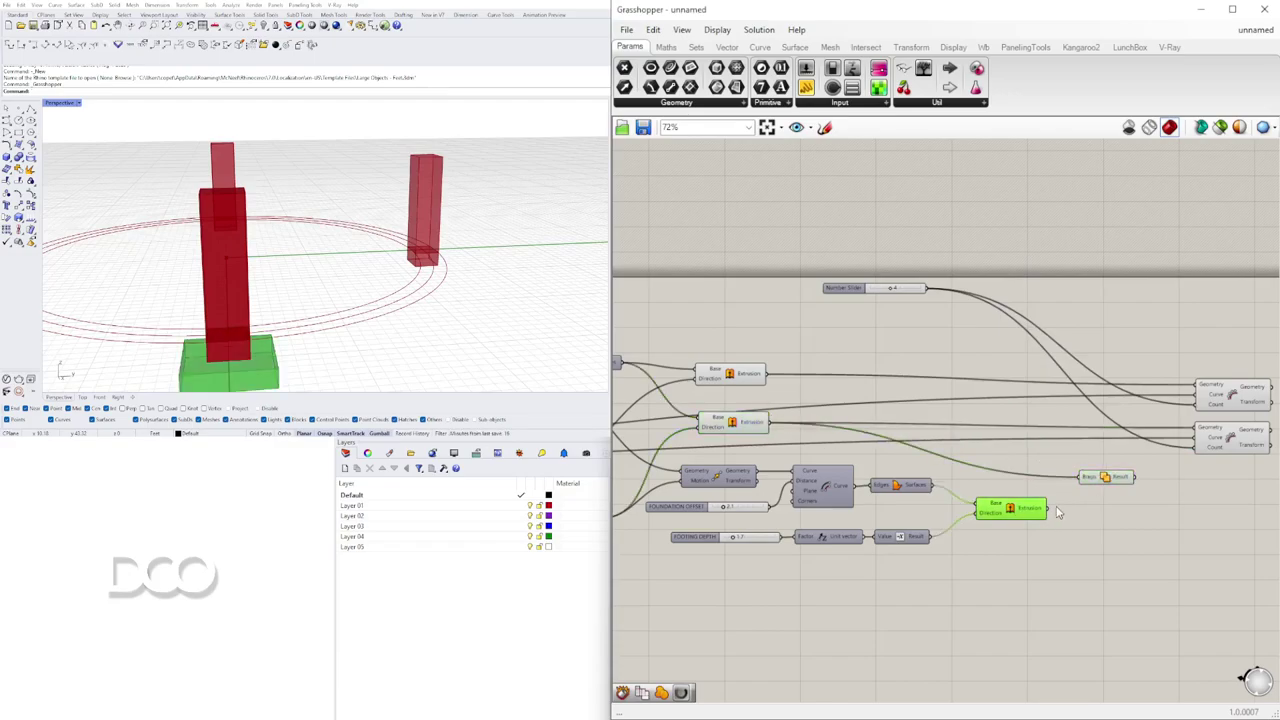
pyautogui.keyDown('shift'); pyautogui.moveTo(1050, 512); pyautogui.dragTo(1082, 478); pyautogui.keyUp('shift')
pyautogui.click(1105, 478)
# - Flatten the Breps input of the Solid Union component
pyautogui.moveTo(1177, 490); pyautogui.dragTo(1063, 502, button='right')
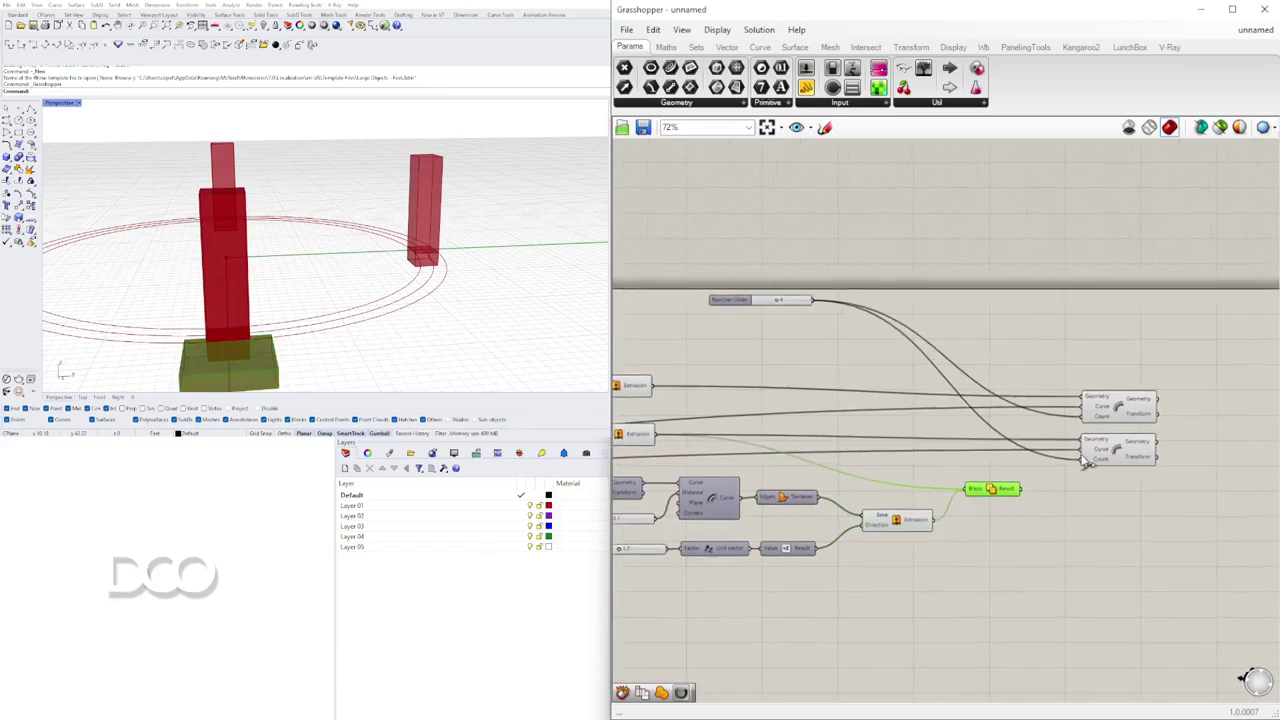
pyautogui.click(1127, 458)
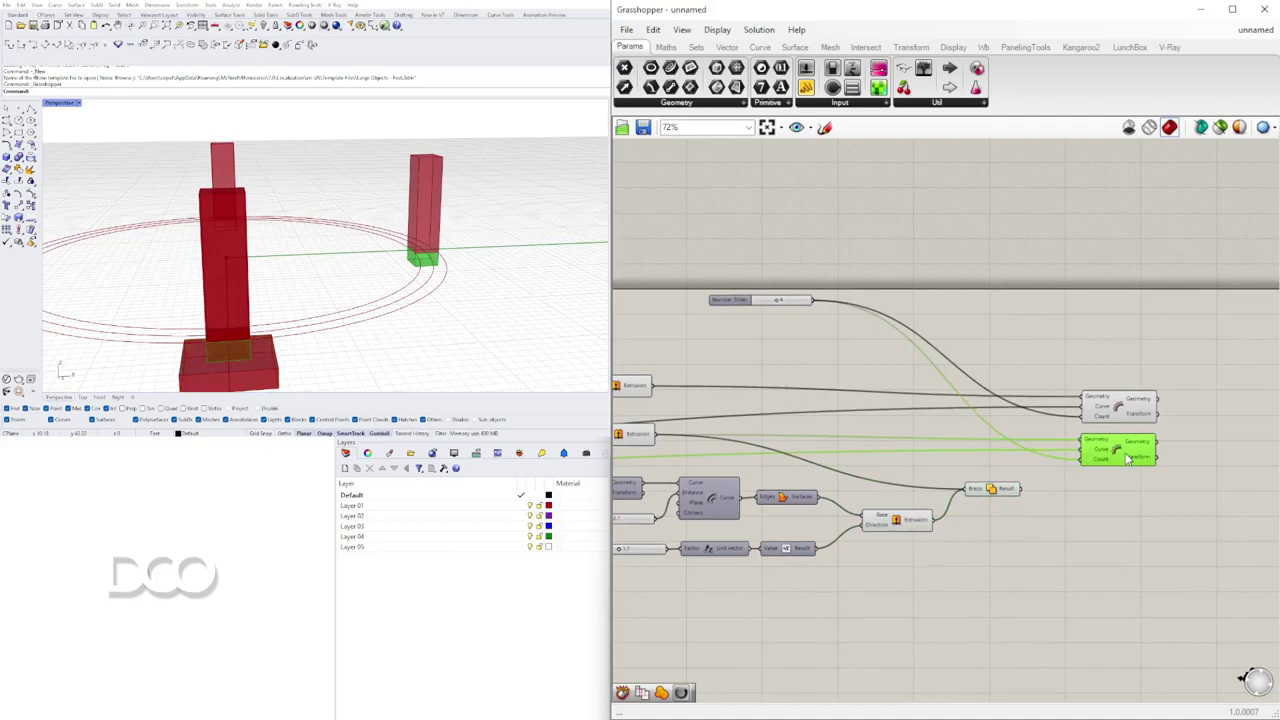
pyautogui.rightClick(980, 489)
pyautogui.click(1014, 559)
pyautogui.click(1001, 511)
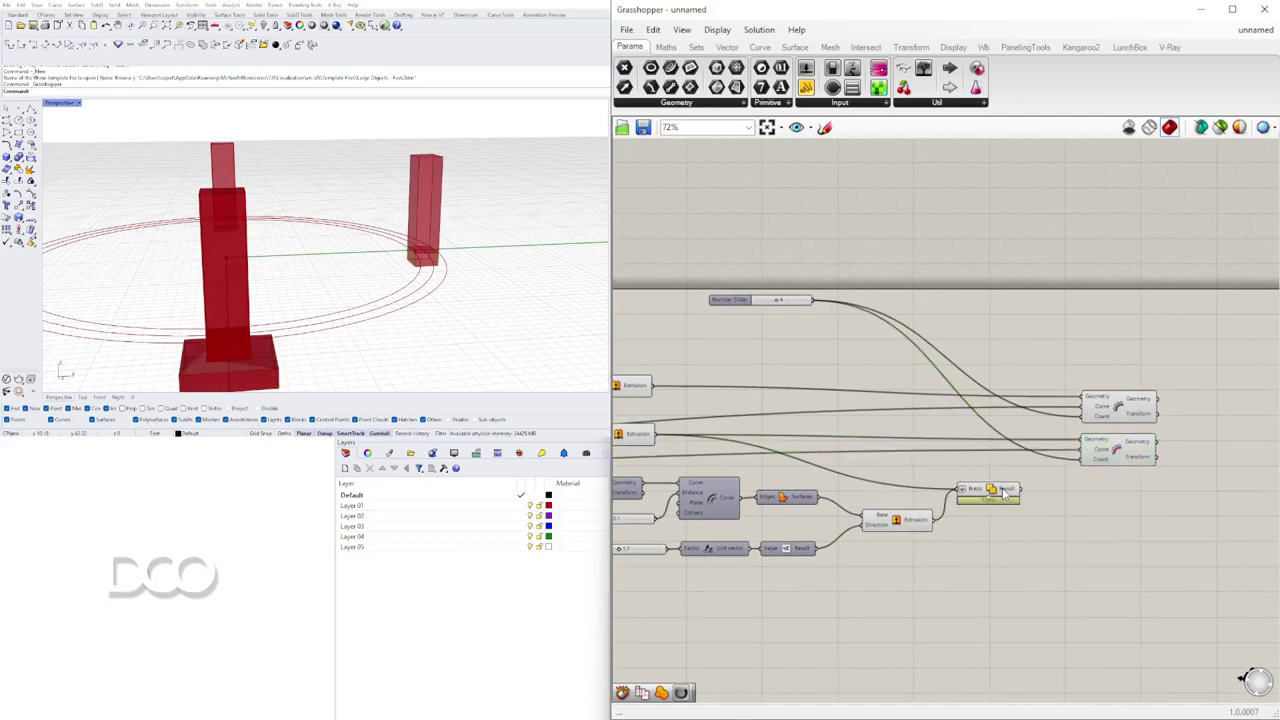
# - Wire the Solid Union result into the lower Curve Array's Geometry input in place of the stem wall extrusion
pyautogui.moveTo(1004, 492)
pyautogui.moveTo(1004, 492); pyautogui.dragTo(1083, 444)
pyautogui.scroll(-2, 999, 519)
pyautogui.click(1165, 407)
pyautogui.click(1170, 450)
# - Turn off the preview of the stem wall extrusion, footing extrusion and Solid Union components
pyautogui.moveTo(1074, 544); pyautogui.dragTo(657, 427)
pyautogui.middleClick(704, 428)
pyautogui.click(744, 379)
pyautogui.click(797, 368)
pyautogui.moveTo(300, 253); pyautogui.dragTo(353, 303, button='right')
pyautogui.scroll(-5, 298, 288)
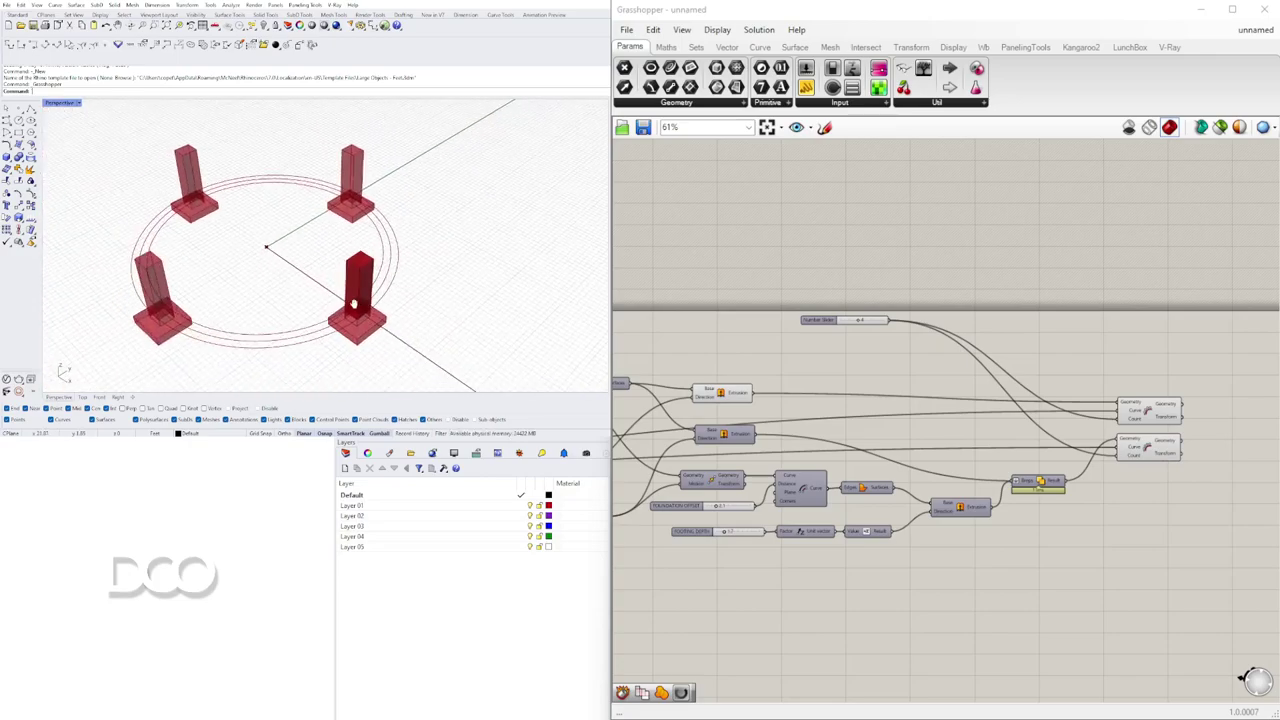
# - Turn off the column extrusion's preview and stack it directly above the stem wall extrusion in vertical alignment
pyautogui.click(1162, 406)
pyautogui.moveTo(797, 400); pyautogui.dragTo(897, 400, button='right')
pyautogui.scroll(3, 890, 396)
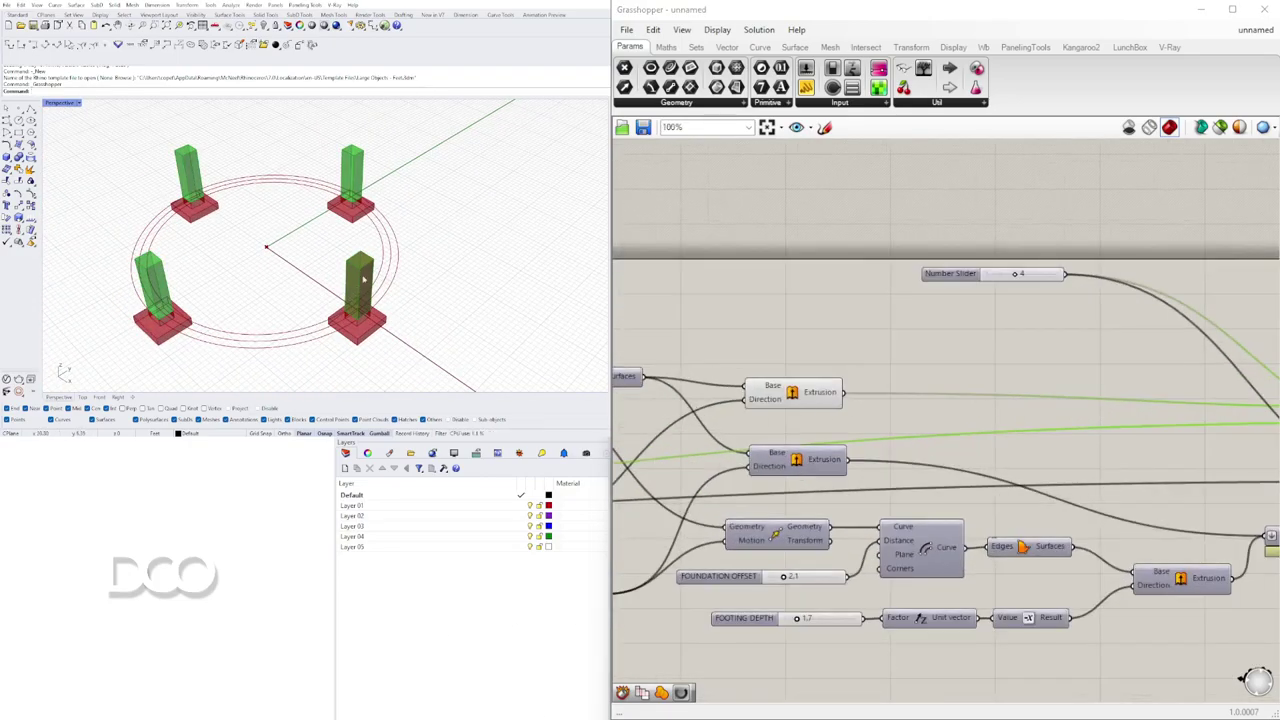
pyautogui.moveTo(855, 355); pyautogui.dragTo(820, 429)
pyautogui.middleClick(806, 354)
pyautogui.click(852, 307)
pyautogui.click(802, 364)
pyautogui.moveTo(831, 344); pyautogui.dragTo(797, 418)
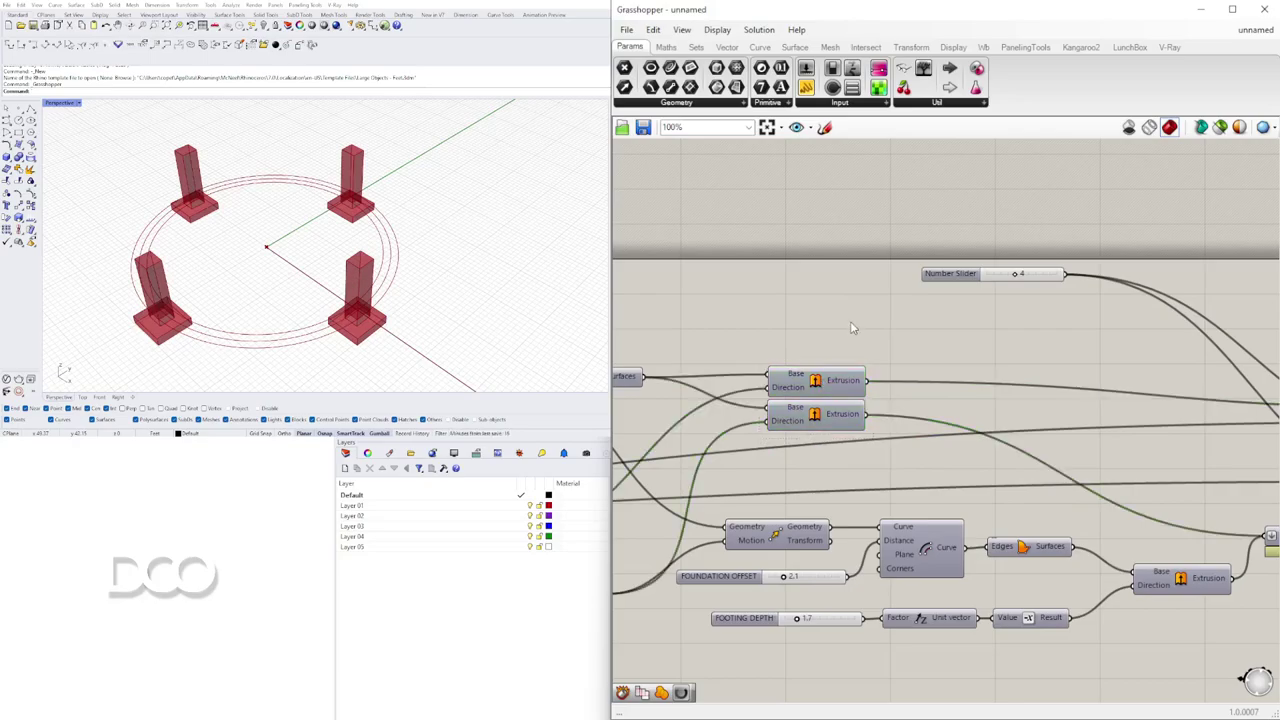
# - Move the array count slider closer to the two Curve Arrays
pyautogui.scroll(-3, 850, 321)
pyautogui.scroll(2, 1000, 360)
pyautogui.click(1097, 380)
pyautogui.moveTo(1097, 388); pyautogui.dragTo(1147, 388)
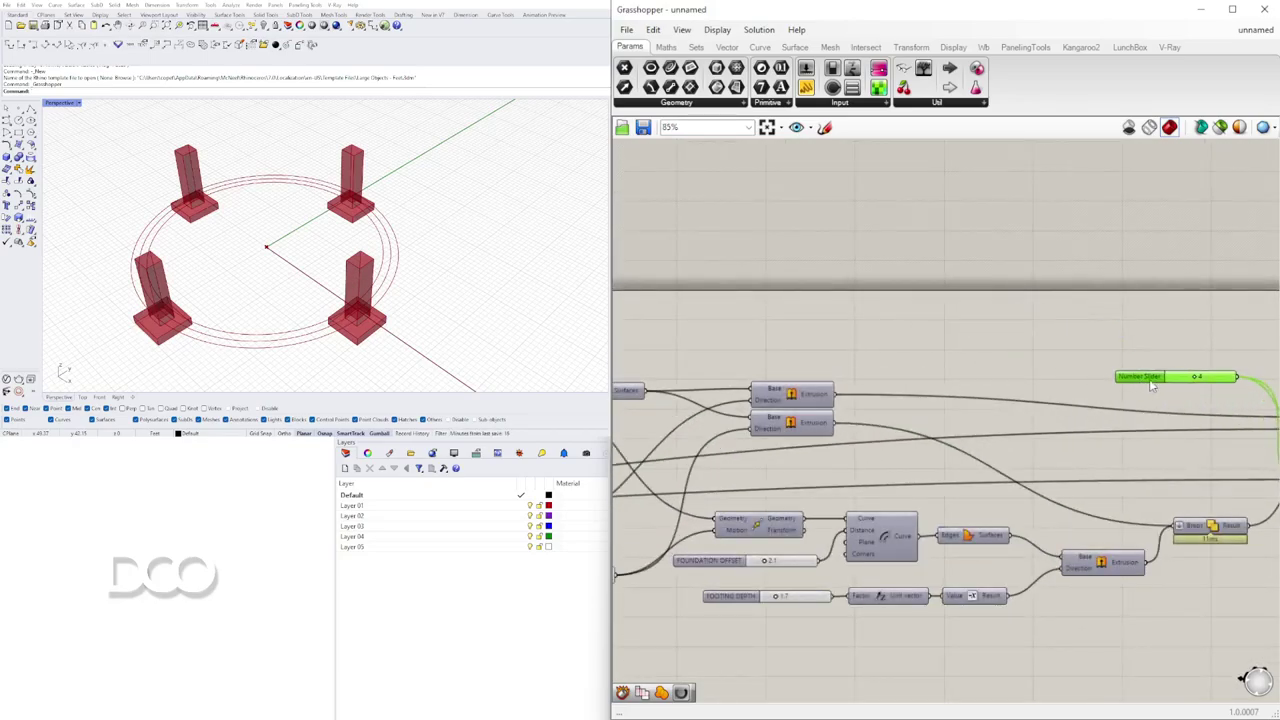
# - Set the diameter slider to 54 and the COLUMN DEPTH slider to 3.0
pyautogui.scroll(-5, 1120, 380)
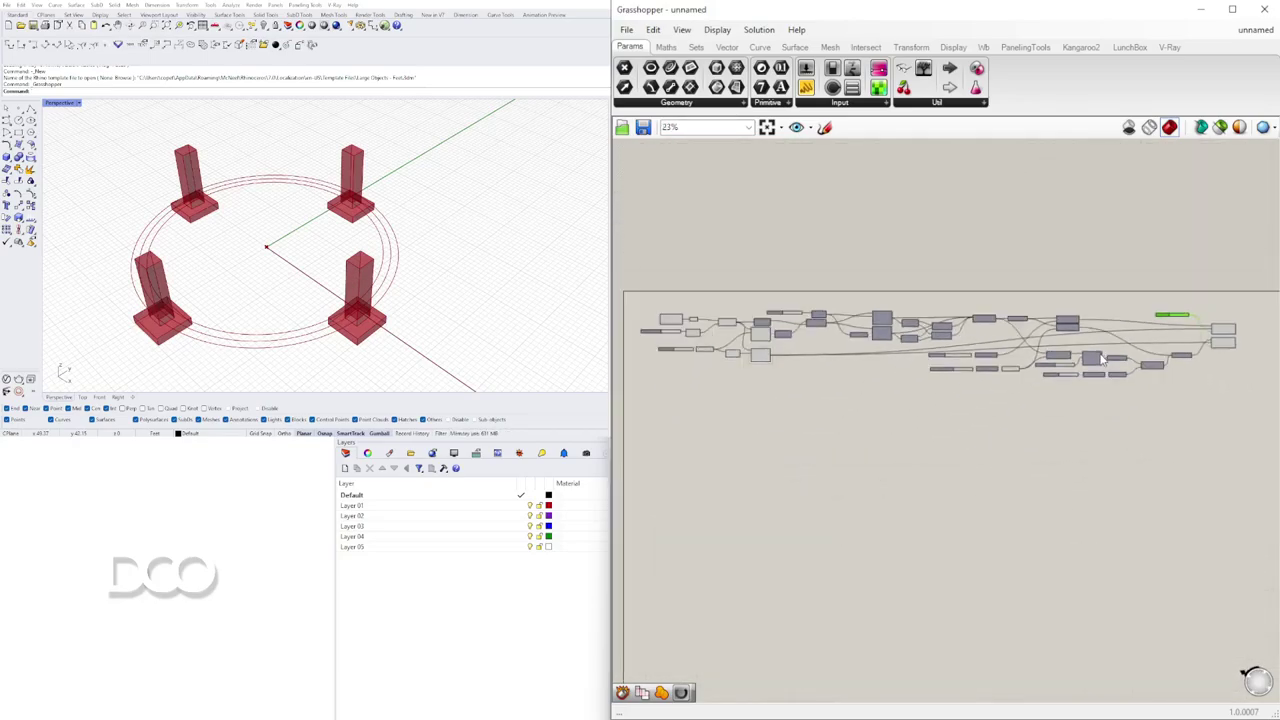
pyautogui.scroll(-1, 1120, 378)
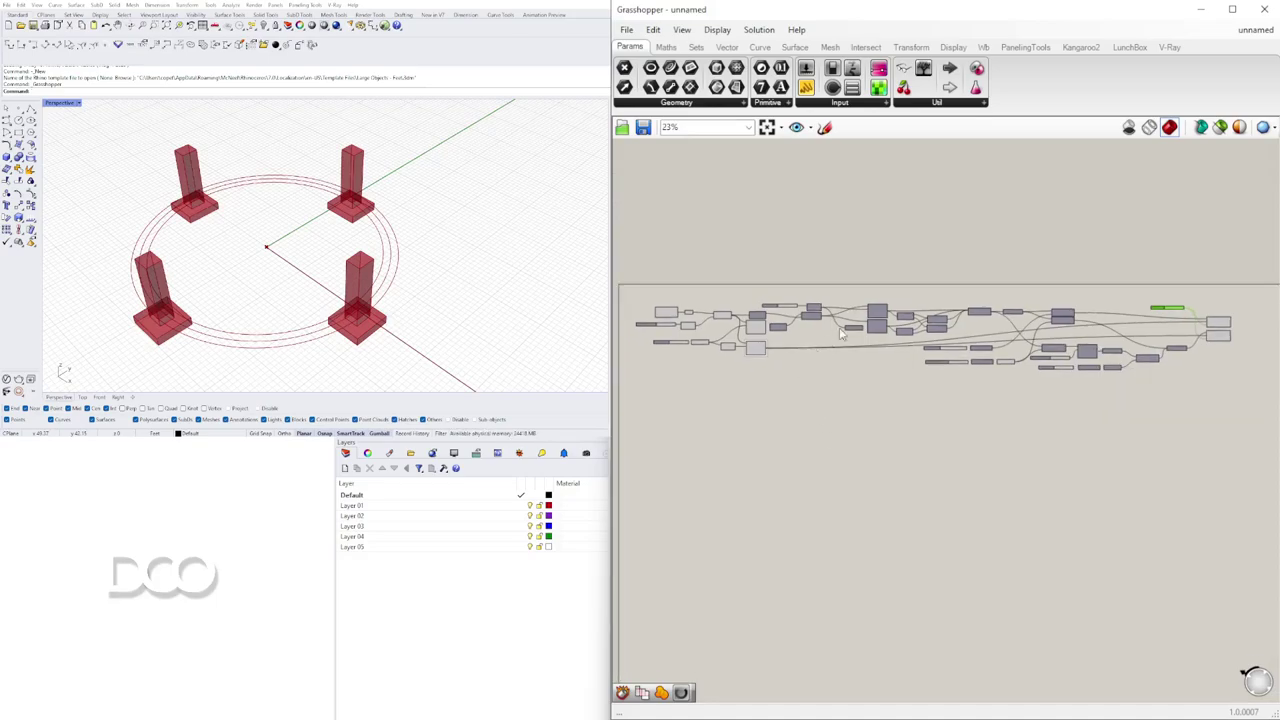
pyautogui.scroll(5, 931, 410)
pyautogui.moveTo(949, 371); pyautogui.dragTo(1139, 398, button='right')
pyautogui.scroll(5, 724, 340)
pyautogui.moveTo(724, 337); pyautogui.dragTo(833, 361, button='right')
pyautogui.moveTo(858, 354)
pyautogui.mouseDown()
pyautogui.moveTo(877, 352)
pyautogui.moveTo(826, 357)
pyautogui.moveTo(860, 352)
pyautogui.mouseUp()
pyautogui.moveTo(994, 476); pyautogui.dragTo(909, 453, button='right')
pyautogui.moveTo(866, 502)
pyautogui.mouseDown()
pyautogui.moveTo(940, 505)
pyautogui.moveTo(868, 517)
pyautogui.mouseUp()
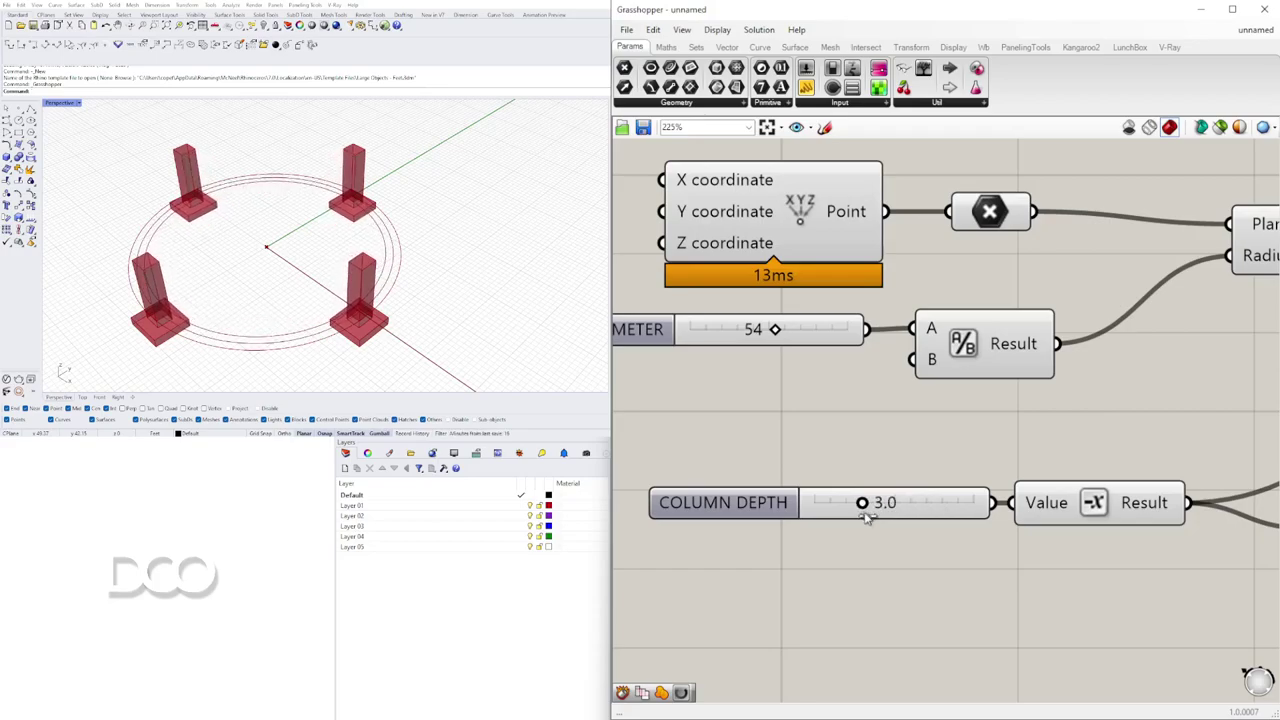
# - Set the COLUMN WIDTH slider to 3.0
pyautogui.scroll(-2, 991, 414)
pyautogui.moveTo(1159, 419); pyautogui.dragTo(855, 430, button='right')
pyautogui.scroll(2, 1088, 309)
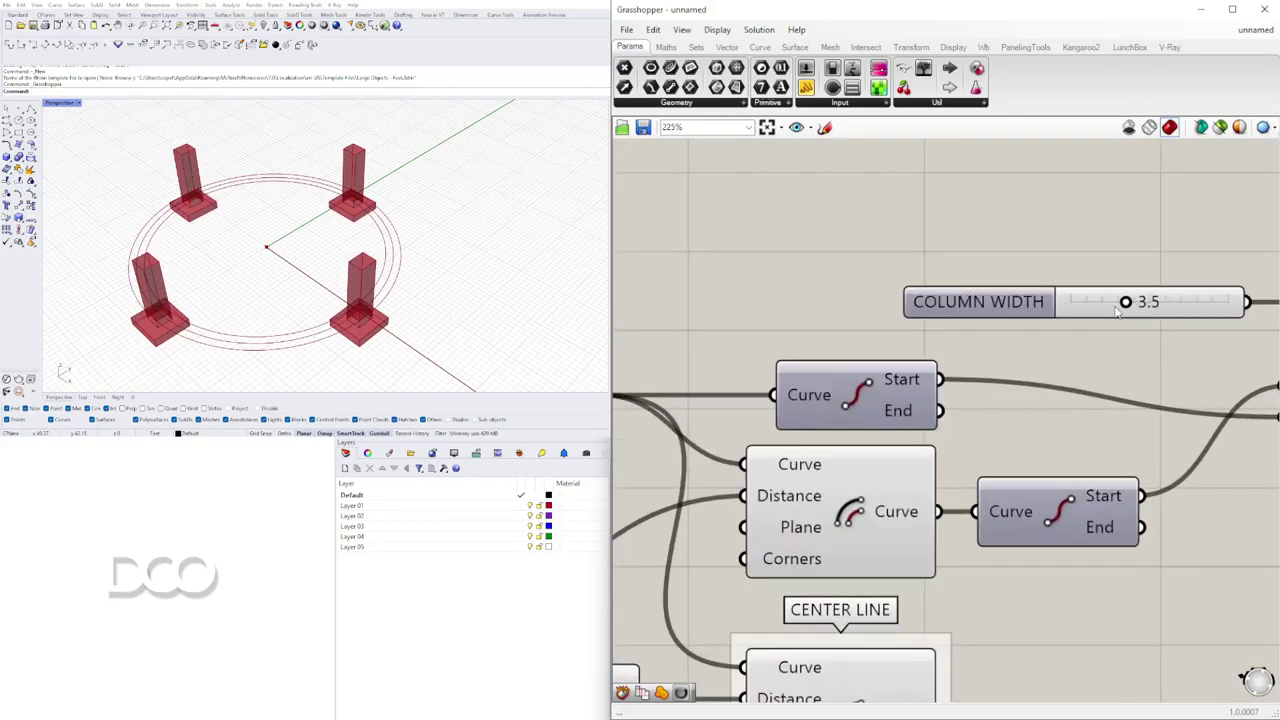
pyautogui.moveTo(1130, 305)
pyautogui.mouseDown()
pyautogui.moveTo(1172, 303)
pyautogui.moveTo(1132, 305)
pyautogui.mouseUp()
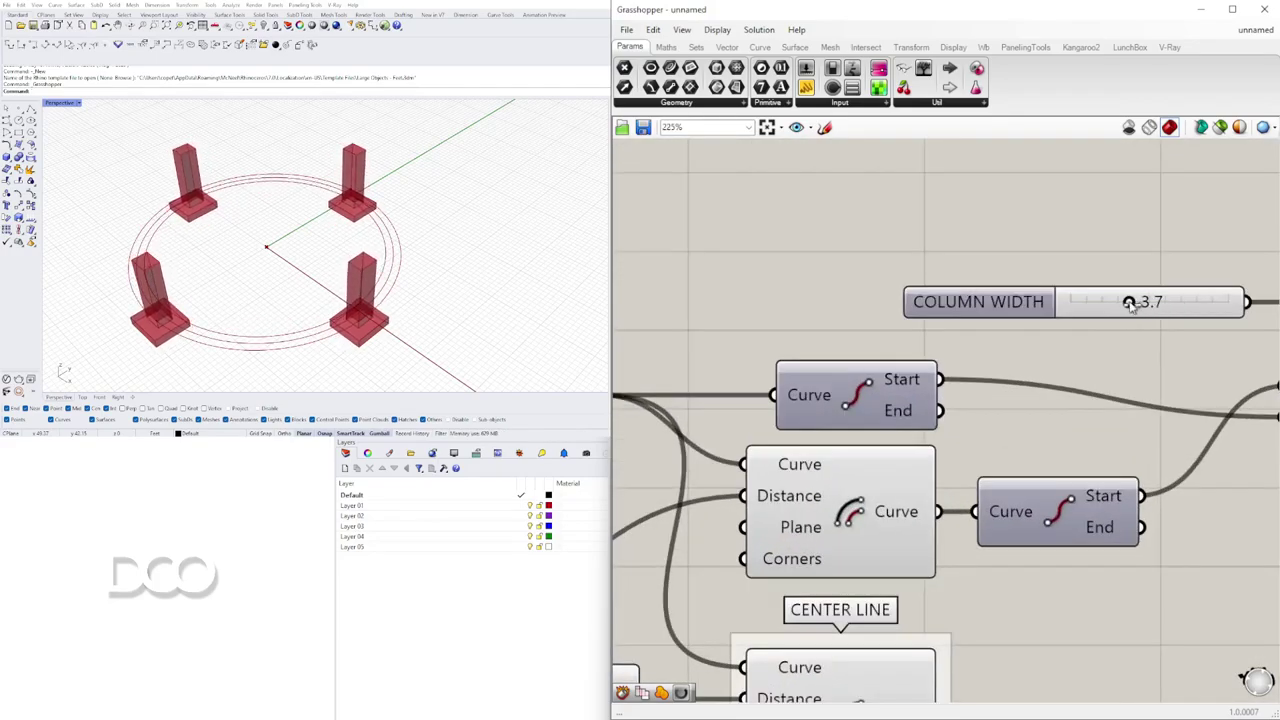
pyautogui.doubleClick(1137, 305)
pyautogui.write('3')
pyautogui.press('Return')
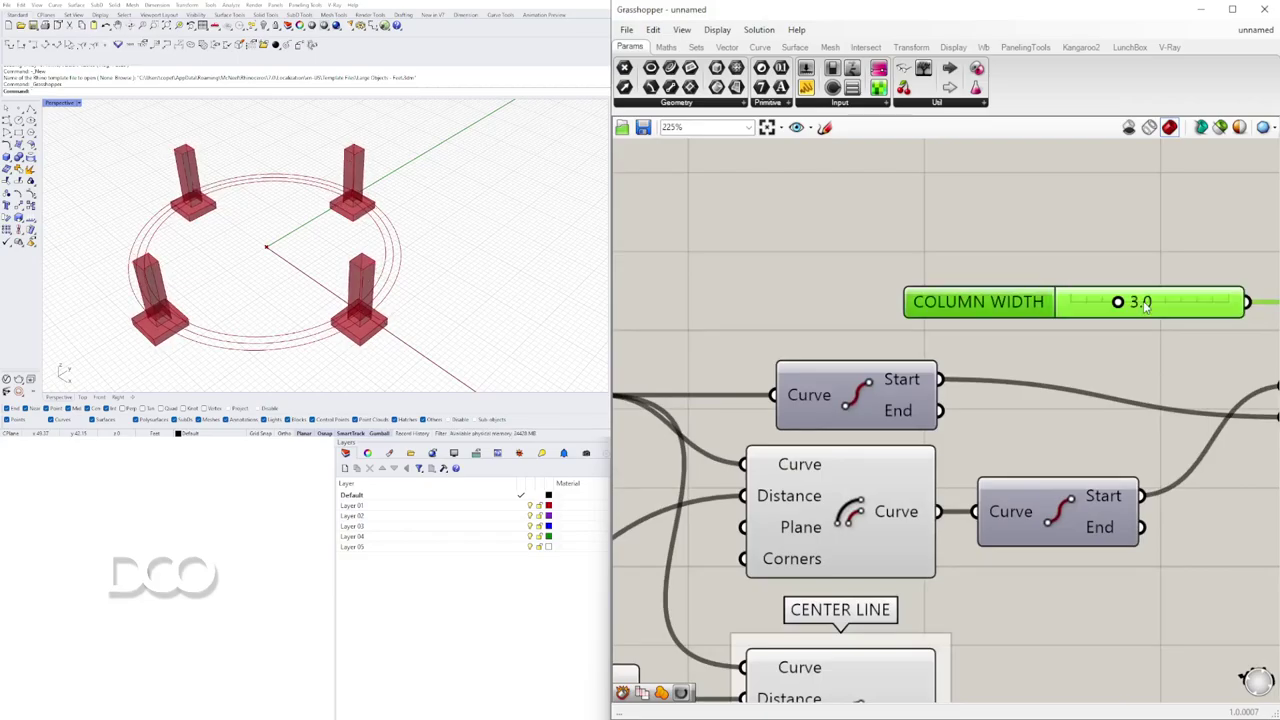
# - Set the COLUMN HEIGHT slider to 12
pyautogui.scroll(-2, 1075, 320)
pyautogui.moveTo(690, 525); pyautogui.dragTo(967, 490, button='right')
pyautogui.scroll(-5, 840, 494)
pyautogui.moveTo(1124, 480); pyautogui.dragTo(929, 417, button='right')
pyautogui.moveTo(1158, 420); pyautogui.dragTo(939, 417, button='right')
pyautogui.scroll(6, 1126, 439)
pyautogui.scroll(3, 1117, 445)
pyautogui.moveTo(1117, 463)
pyautogui.mouseDown()
pyautogui.moveTo(1157, 463)
pyautogui.moveTo(1118, 468)
pyautogui.mouseUp()
pyautogui.doubleClick(1118, 470)
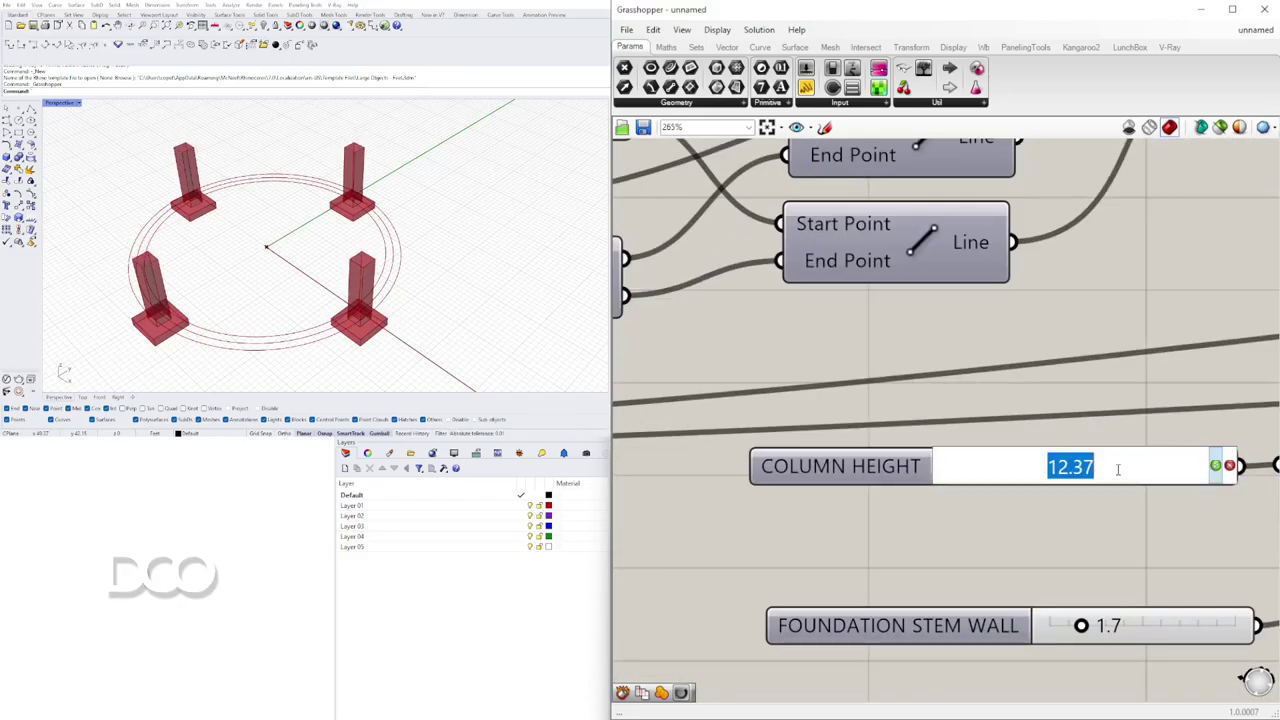
pyautogui.write('12')
pyautogui.press('Return')
# - Try different foundation stem wall heights on the FOUNDATION STEM WALL slider, ending at 1.1
pyautogui.scroll(-5, 1100, 490)
pyautogui.scroll(4, 1090, 515)
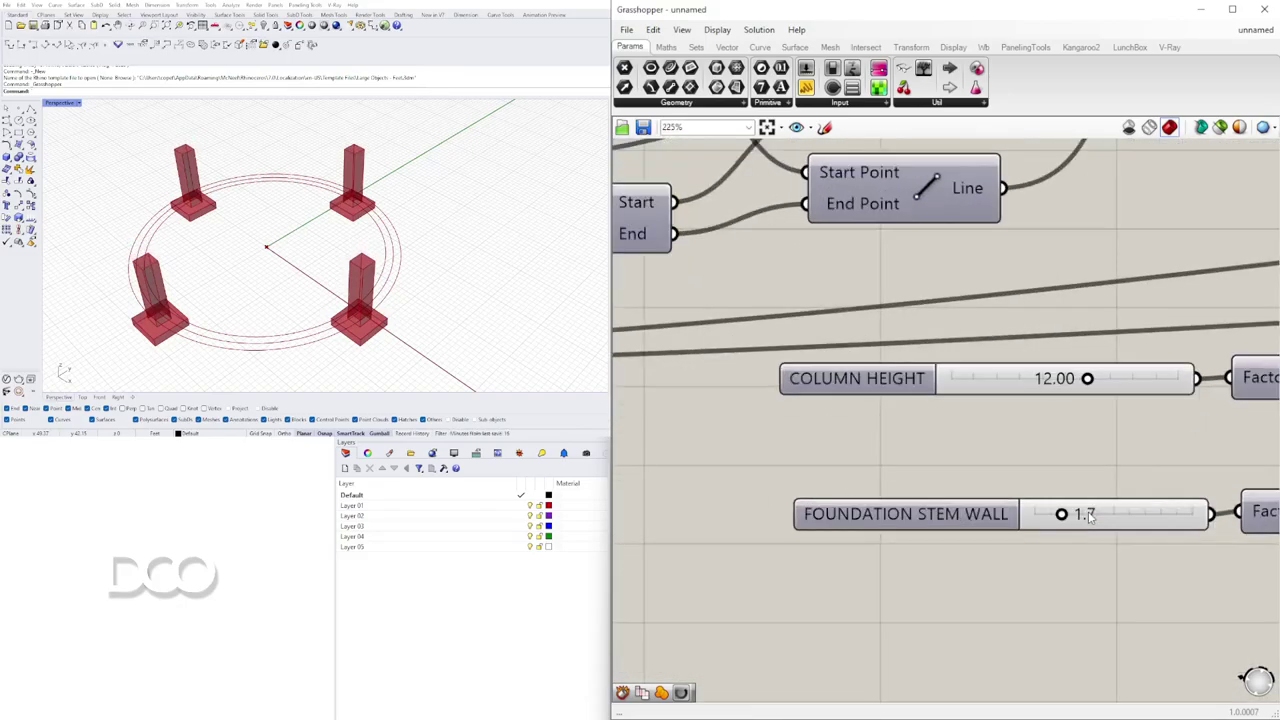
pyautogui.moveTo(1065, 516); pyautogui.dragTo(1117, 516)
pyautogui.moveTo(410, 255)
pyautogui.mouseDown(button='right')
pyautogui.moveTo(427, 261)
pyautogui.moveTo(412, 236)
pyautogui.mouseUp(button='right')
pyautogui.scroll(5, 395, 296)
pyautogui.moveTo(1120, 516); pyautogui.dragTo(1052, 540)
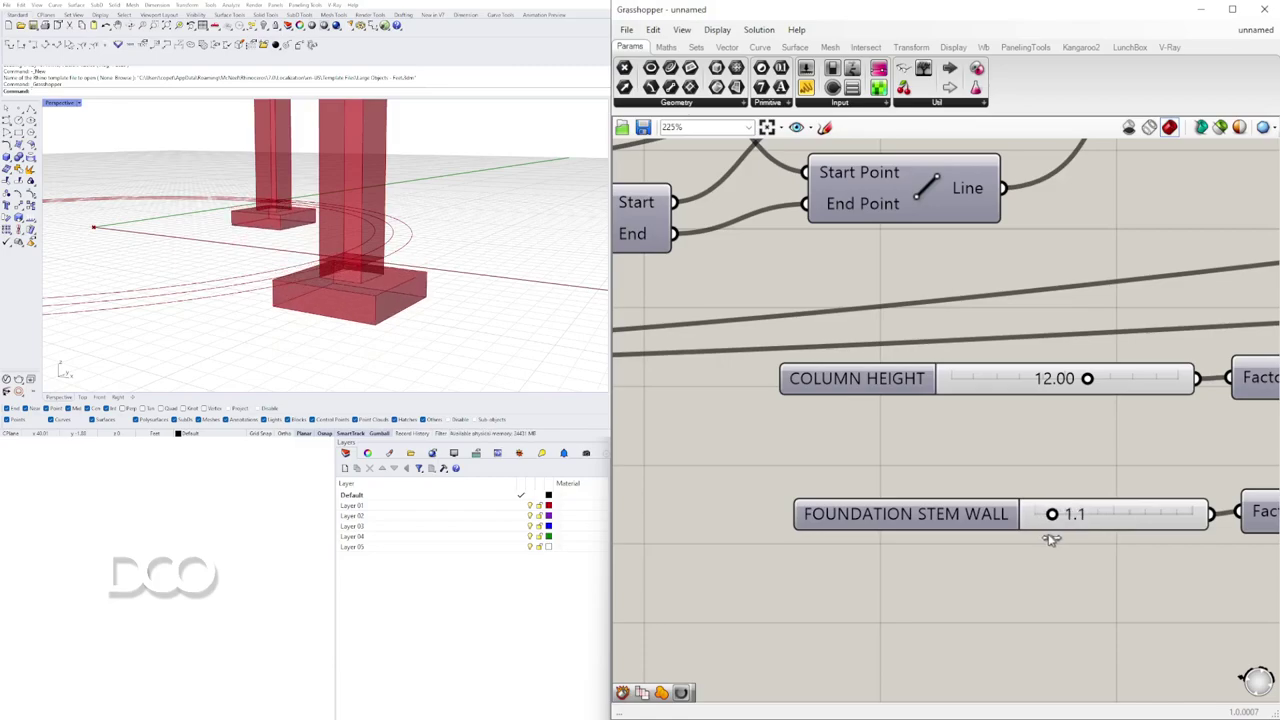
# - Set the FOUNDATION STEM WALL slider to 1.4
pyautogui.click(541, 656)
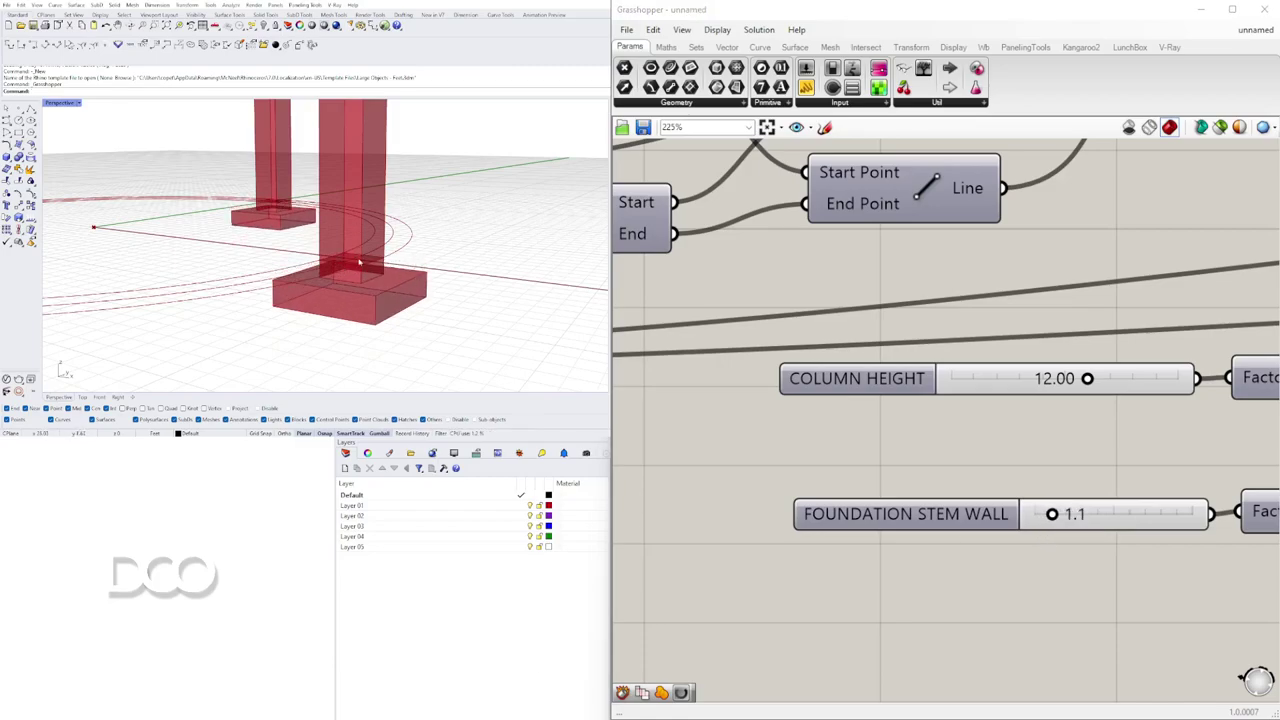
pyautogui.moveTo(365, 283); pyautogui.dragTo(344, 204, button='right')
pyautogui.scroll(-5, 821, 423)
pyautogui.moveTo(1073, 487); pyautogui.dragTo(870, 490, button='right')
pyautogui.scroll(3, 768, 467)
pyautogui.scroll(5, 768, 467)
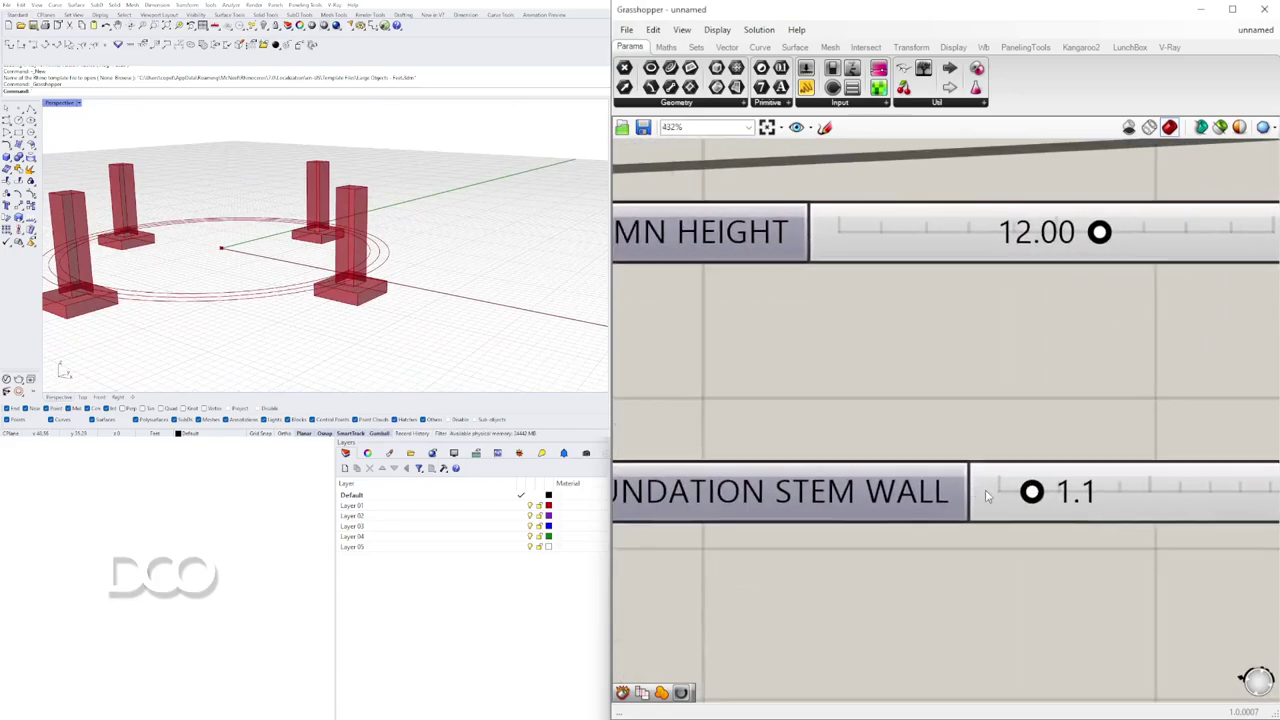
pyautogui.moveTo(1031, 491); pyautogui.dragTo(1043, 491)
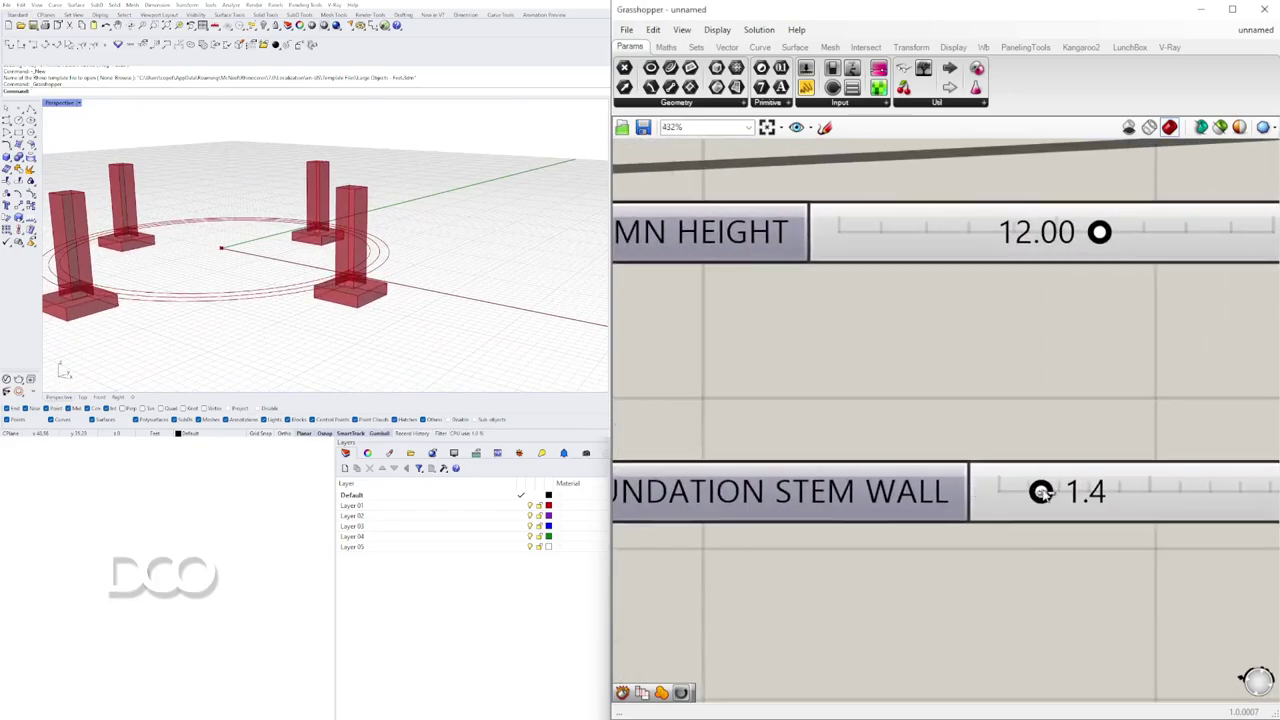
# - Set the FOOTING DEPTH slider to 3.6 and the FOUNDATION OFFSET slider to 2.5
pyautogui.scroll(-5, 1058, 405)
pyautogui.scroll(-3, 1058, 405)
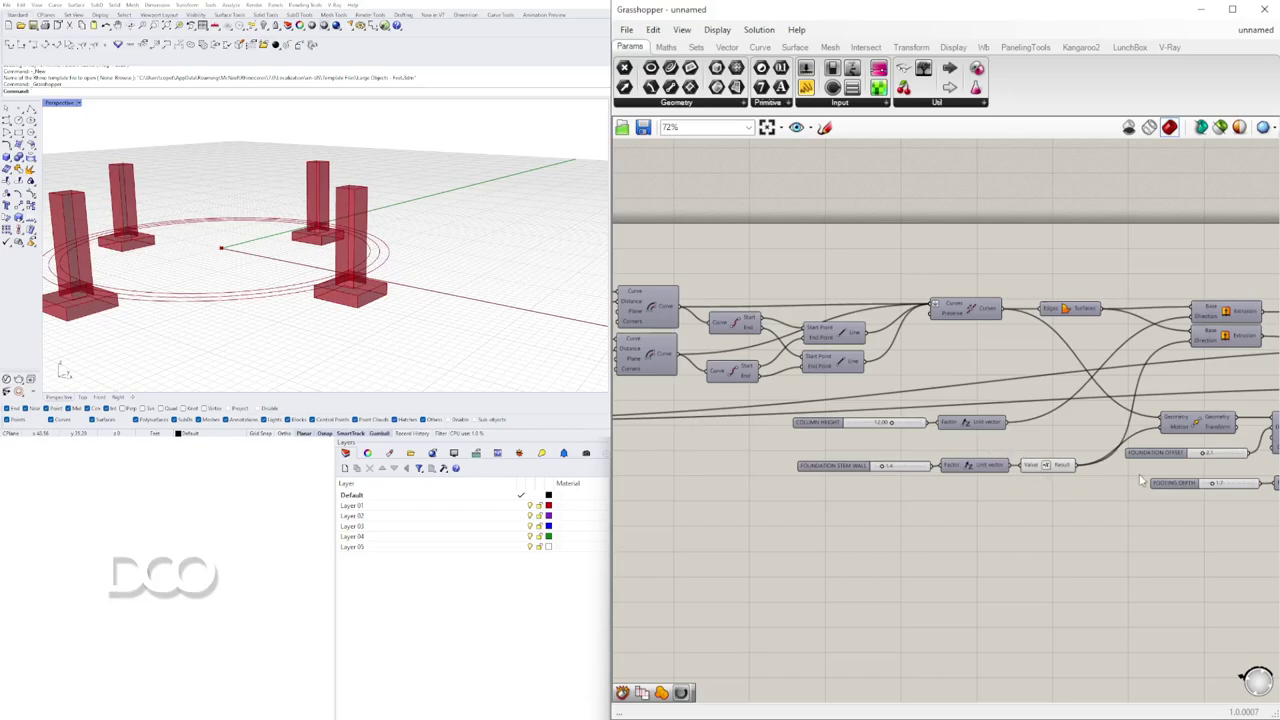
pyautogui.scroll(5, 1130, 478)
pyautogui.moveTo(1113, 487); pyautogui.dragTo(1143, 488)
pyautogui.moveTo(1085, 393)
pyautogui.mouseDown()
pyautogui.moveTo(1106, 400)
pyautogui.moveTo(1089, 397)
pyautogui.mouseUp()
pyautogui.scroll(-4, 323, 287)
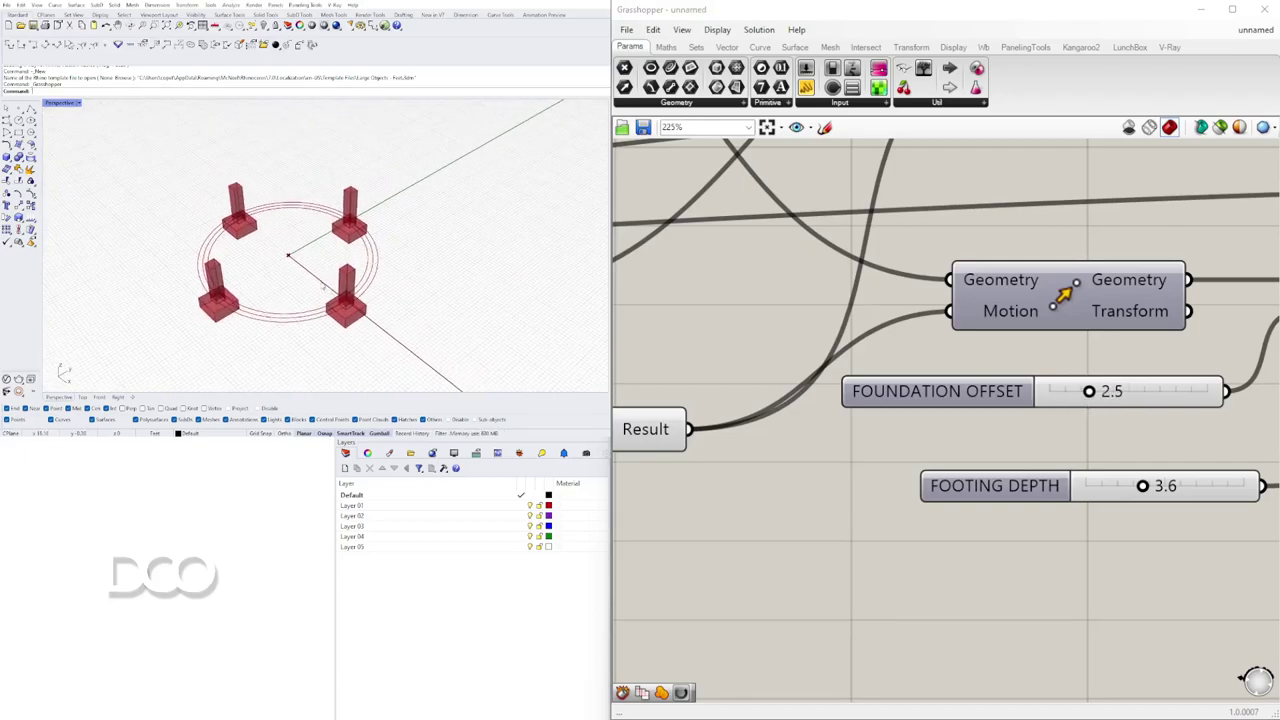
pyautogui.scroll(3, 322, 285)
pyautogui.moveTo(321, 283); pyautogui.dragTo(329, 273, button='right')
pyautogui.scroll(-10, 748, 432)
pyautogui.scroll(6, 1002, 420)
# - Set the Number Slider feeding the count of both curve arrays to 10 so more columns and footings are distributed around the ring
pyautogui.moveTo(1091, 493); pyautogui.dragTo(1036, 426)
pyautogui.click(940, 338)
pyautogui.scroll(4, 808, 352)
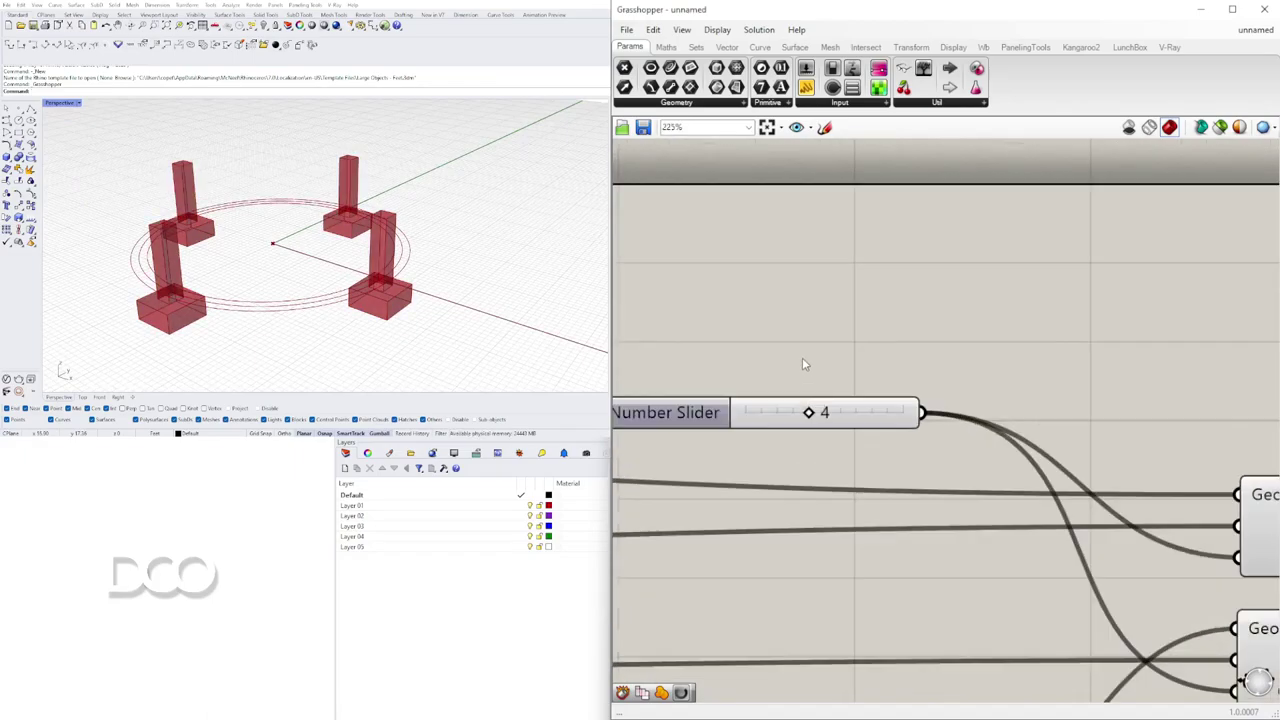
pyautogui.moveTo(822, 414); pyautogui.dragTo(916, 412)
pyautogui.moveTo(285, 238); pyautogui.dragTo(316, 216, button='right')
pyautogui.scroll(-6, 922, 306)
pyautogui.moveTo(886, 358); pyautogui.dragTo(1048, 408, button='right')
pyautogui.scroll(2, 1152, 428)
pyautogui.click(1153, 426)
pyautogui.moveTo(927, 438); pyautogui.dragTo(1016, 422, button='right')
pyautogui.moveTo(369, 255); pyautogui.dragTo(352, 297, button='right')
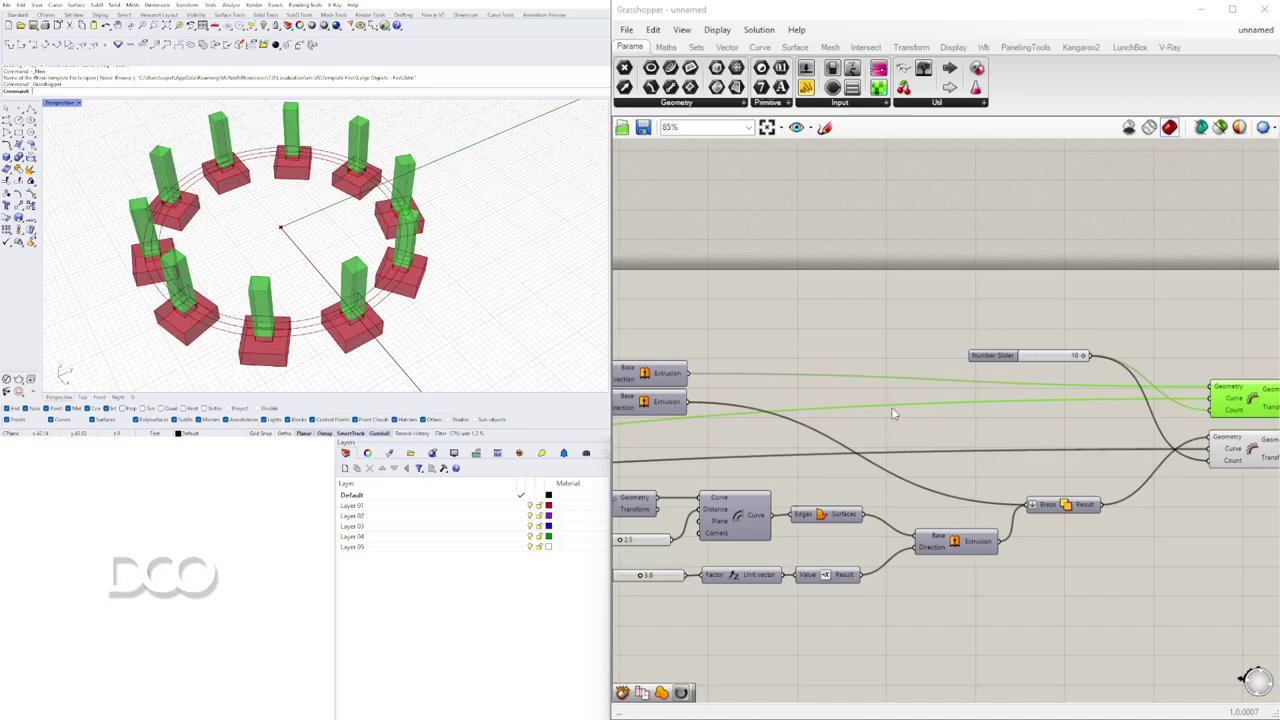
pyautogui.scroll(-5, 899, 410)
pyautogui.click(930, 477)
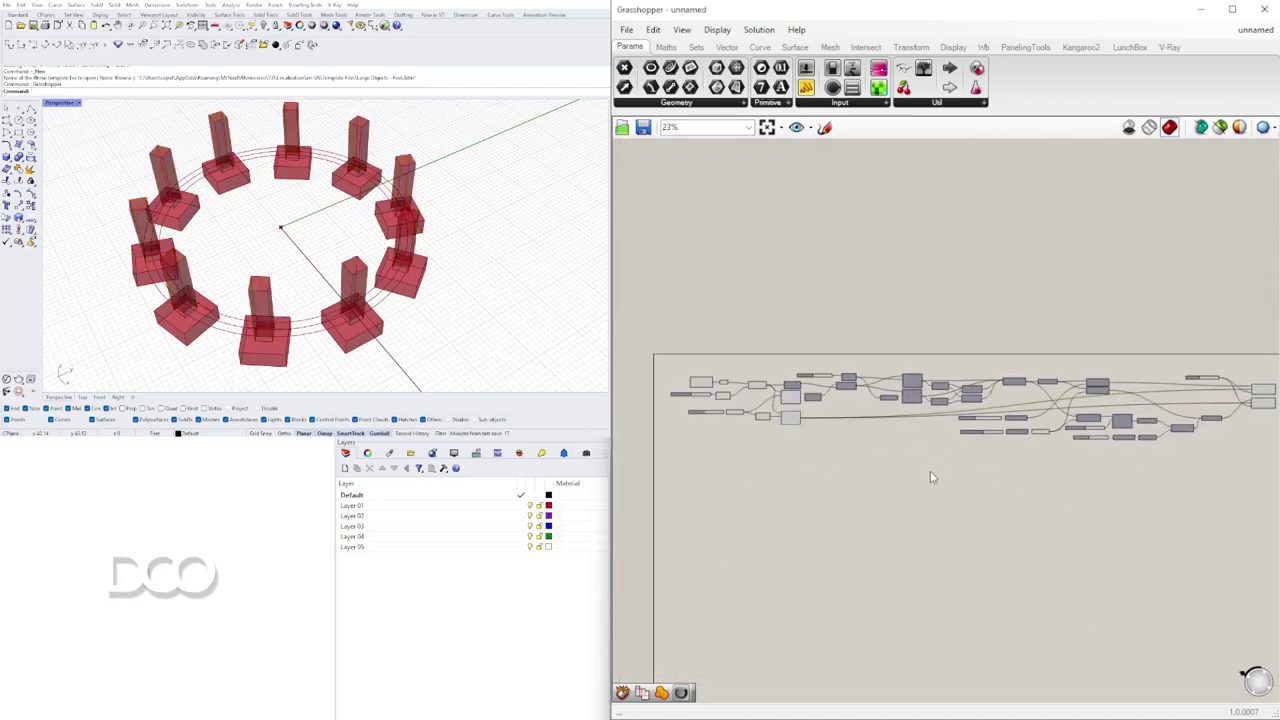
# - Examine the column ring in perspective and locate the CENTER LINE offset curve that the columns follow
pyautogui.moveTo(455, 300); pyautogui.dragTo(505, 265, button='right')
pyautogui.scroll(5, 1013, 381)
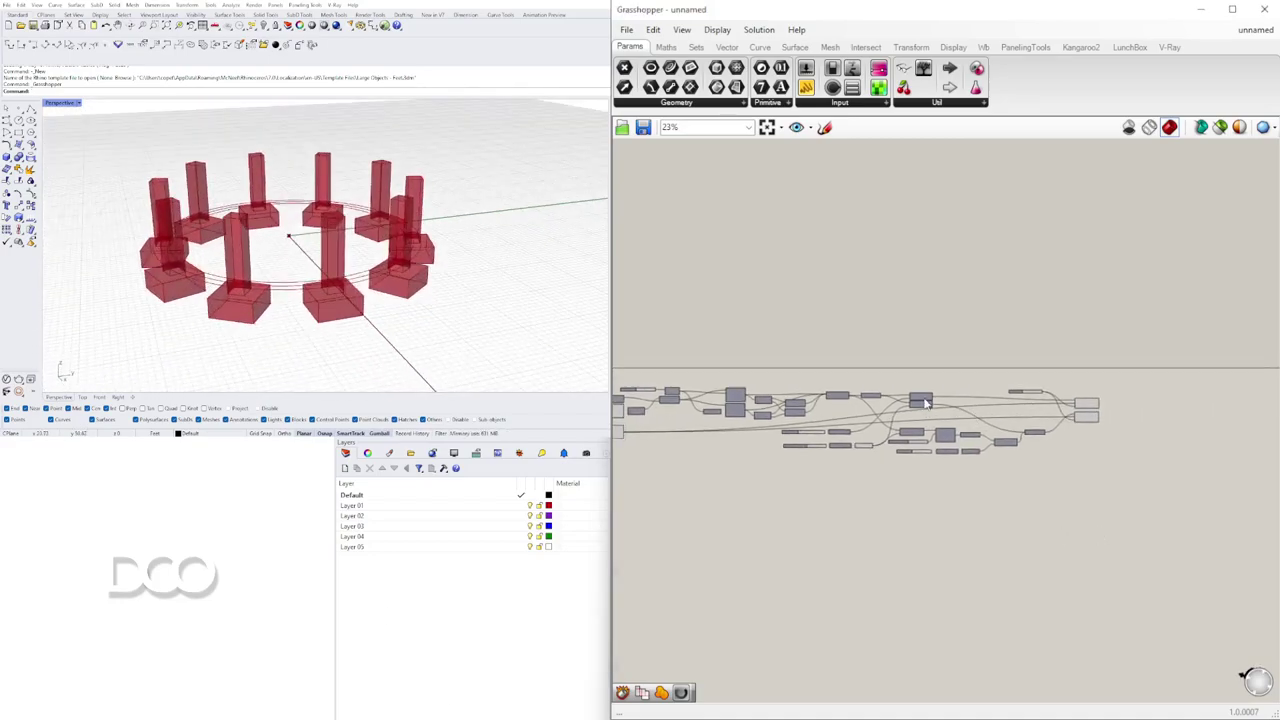
pyautogui.click(940, 435)
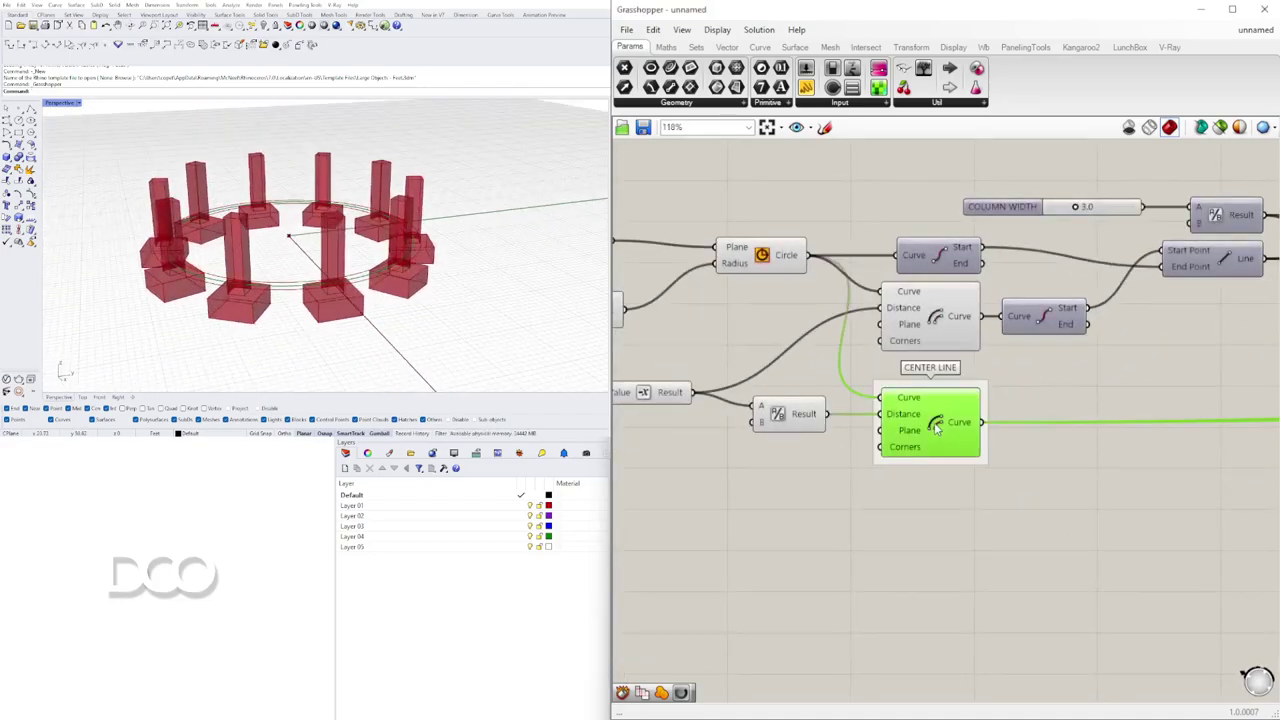
pyautogui.moveTo(400, 300); pyautogui.dragTo(398, 266, button='right')
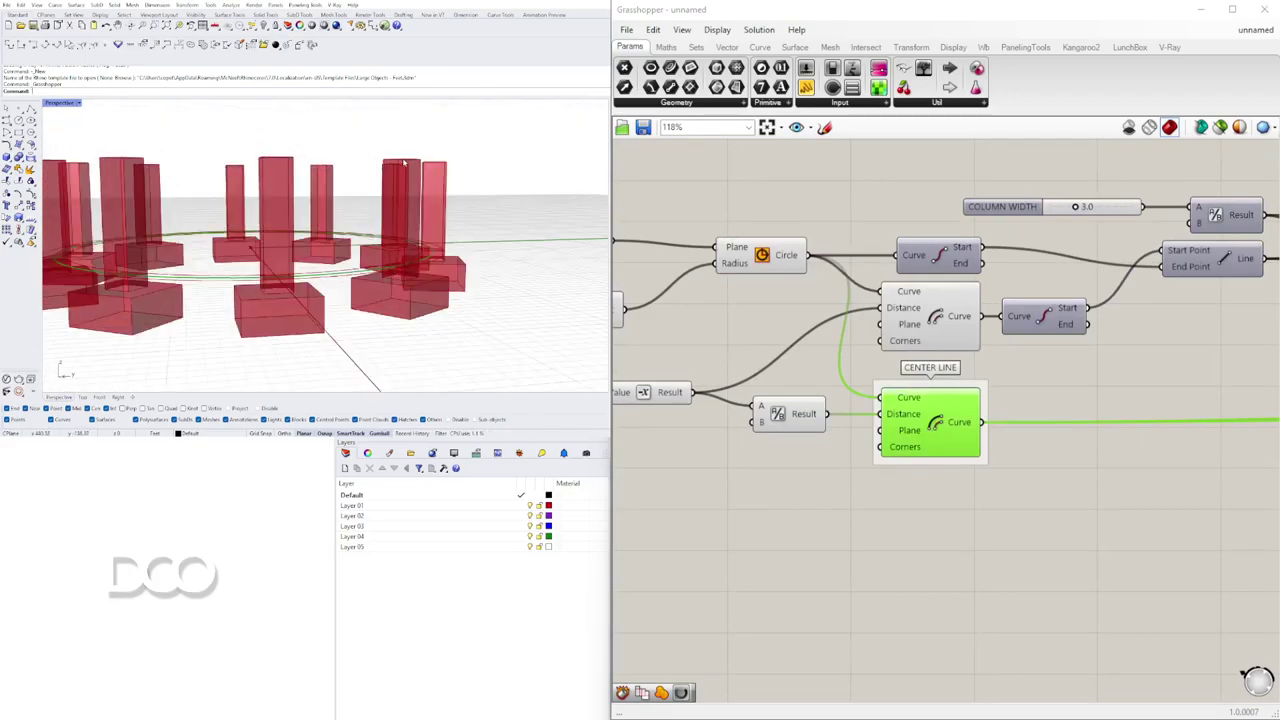
pyautogui.scroll(6, 393, 165)
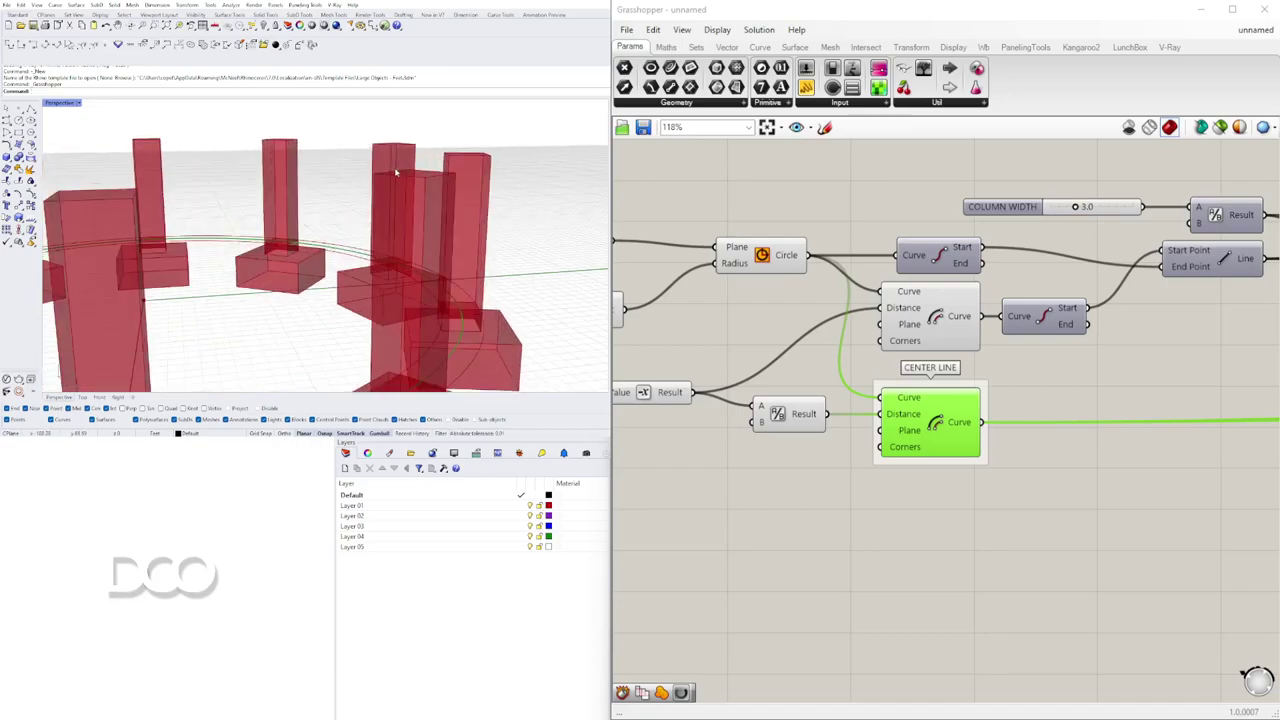
pyautogui.scroll(-8, 425, 202)
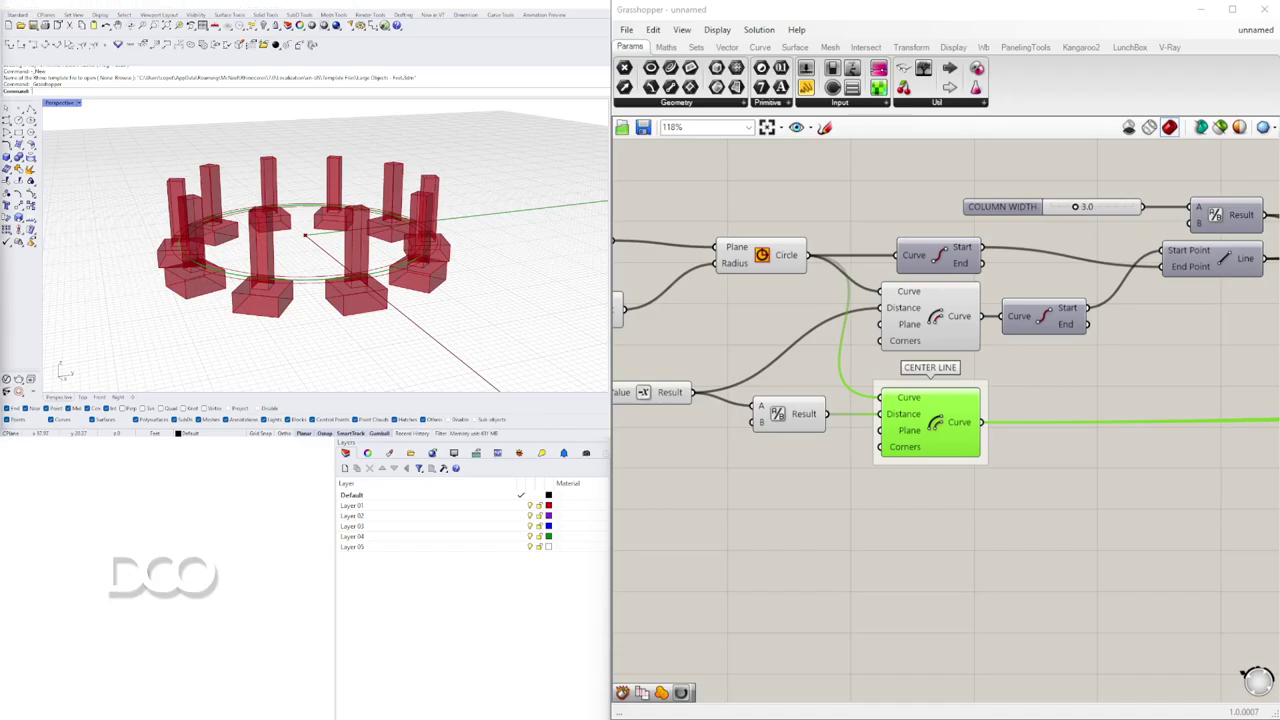
pyautogui.scroll(-5, 1012, 477)
pyautogui.moveTo(1050, 481); pyautogui.dragTo(792, 441, button='right')
pyautogui.scroll(5, 744, 428)
pyautogui.moveTo(650, 395); pyautogui.dragTo(985, 367, button='right')
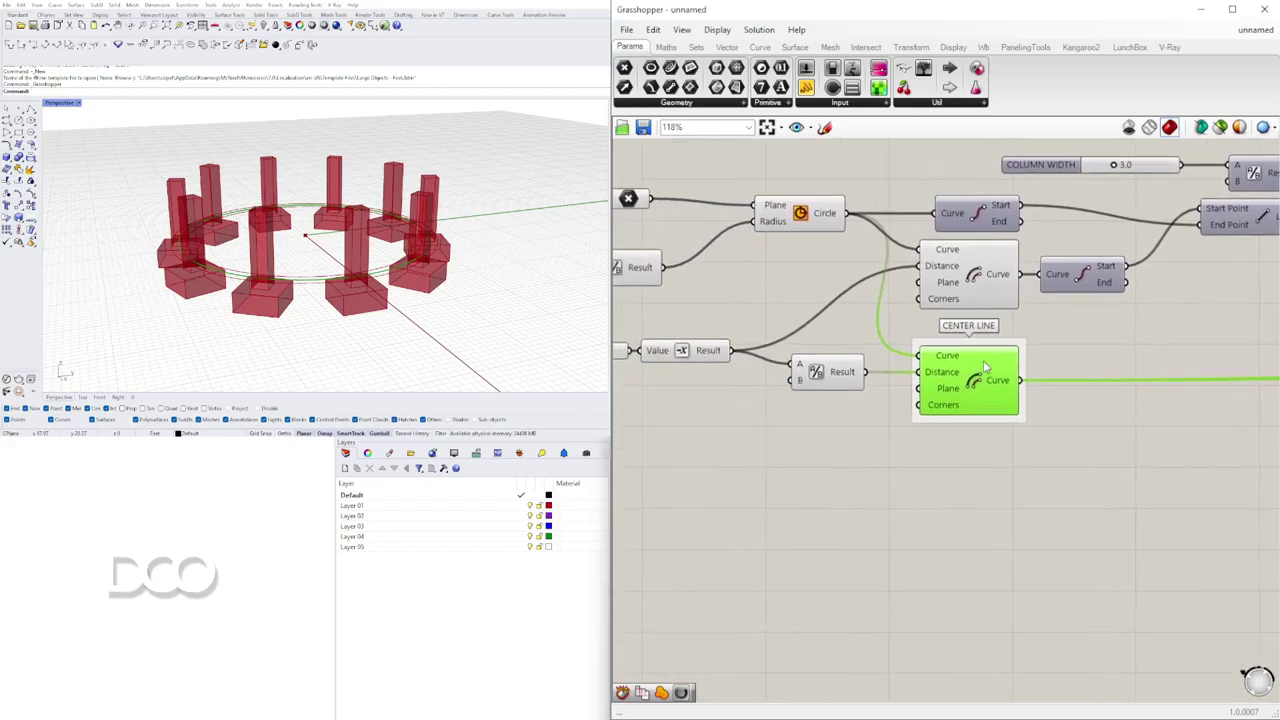
# - Add a Move component and connect the CENTER LINE offset curve to its geometry input
pyautogui.doubleClick(1118, 514)
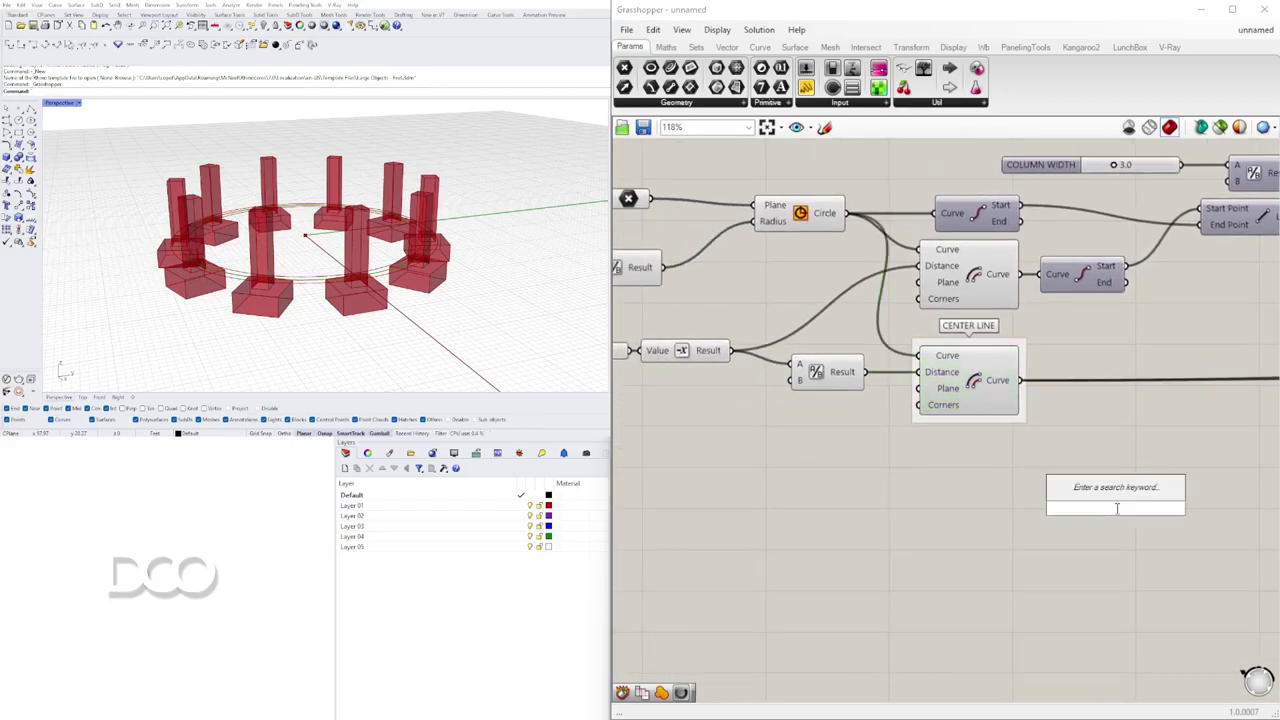
pyautogui.write('move')
pyautogui.click(1102, 491)
pyautogui.moveTo(1022, 381); pyautogui.dragTo(1147, 488)
# - Relocate the Move component below the footing components and connect the COLUMN HEIGHT unit vector to its motion input
pyautogui.scroll(-2, 810, 467)
pyautogui.moveTo(810, 467); pyautogui.dragTo(1121, 448, button='right')
pyautogui.scroll(-1, 1028, 404)
pyautogui.moveTo(1030, 409); pyautogui.dragTo(817, 375, button='right')
pyautogui.scroll(-2, 1045, 487)
pyautogui.moveTo(1045, 487); pyautogui.dragTo(766, 454, button='right')
pyautogui.moveTo(823, 393); pyautogui.dragTo(1172, 432)
pyautogui.scroll(5, 1158, 356)
pyautogui.moveTo(1142, 383); pyautogui.dragTo(833, 329, button='right')
pyautogui.moveTo(905, 474); pyautogui.dragTo(1232, 459)
pyautogui.moveTo(1078, 296); pyautogui.dragTo(1186, 468)
# - Set the COLUMN HEIGHT slider to 12
pyautogui.moveTo(1261, 470); pyautogui.dragTo(1230, 486, button='right')
pyautogui.scroll(5, 900, 335)
pyautogui.moveTo(916, 325)
pyautogui.mouseDown()
pyautogui.moveTo(899, 324)
pyautogui.moveTo(912, 324)
pyautogui.mouseUp()
pyautogui.doubleClick(1022, 323)
pyautogui.write('12')
pyautogui.press('Return')
# - Adjust the Move component's placement and check the raised center line against the column tops
pyautogui.scroll(-5, 1136, 466)
pyautogui.moveTo(1136, 466); pyautogui.dragTo(865, 534, button='right')
pyautogui.moveTo(953, 525); pyautogui.dragTo(974, 524)
pyautogui.scroll(5, 419, 161)
pyautogui.moveTo(419, 161); pyautogui.dragTo(491, 234, button='right')
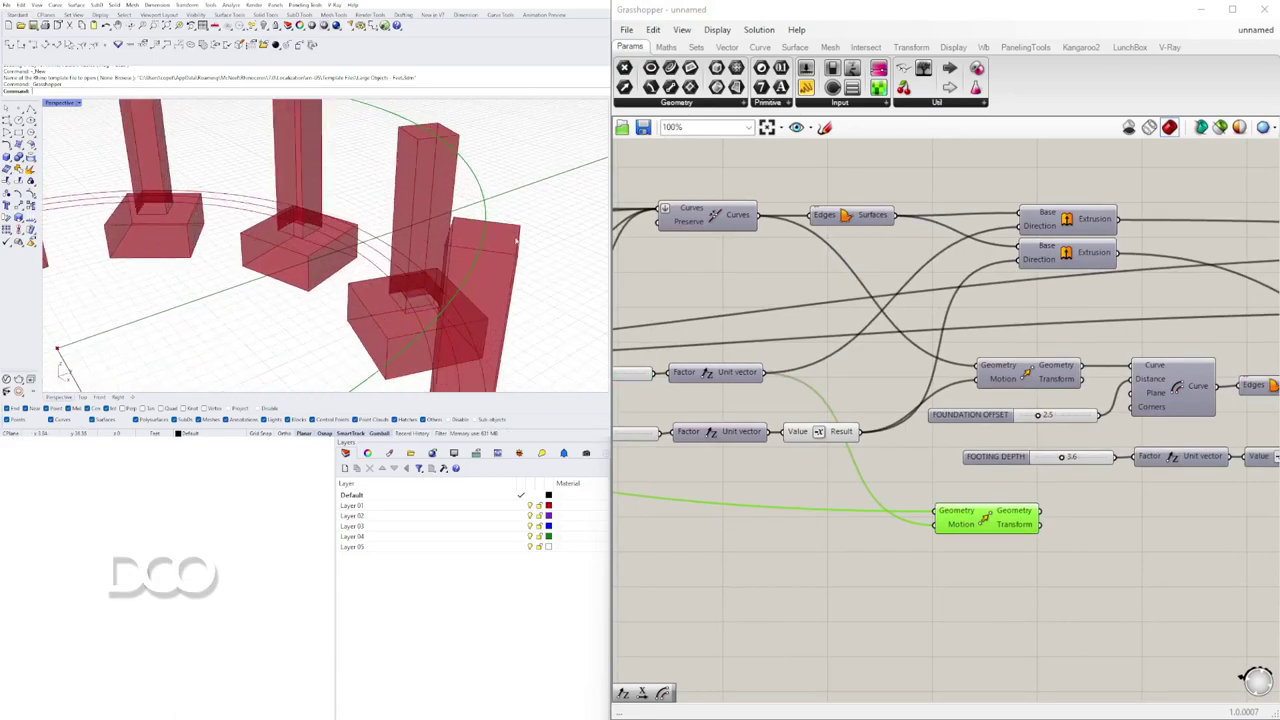
pyautogui.moveTo(1040, 563); pyautogui.dragTo(957, 531, button='right')
pyautogui.moveTo(466, 284)
pyautogui.mouseDown(button='right')
pyautogui.moveTo(461, 234)
pyautogui.moveTo(468, 264)
pyautogui.mouseUp(button='right')
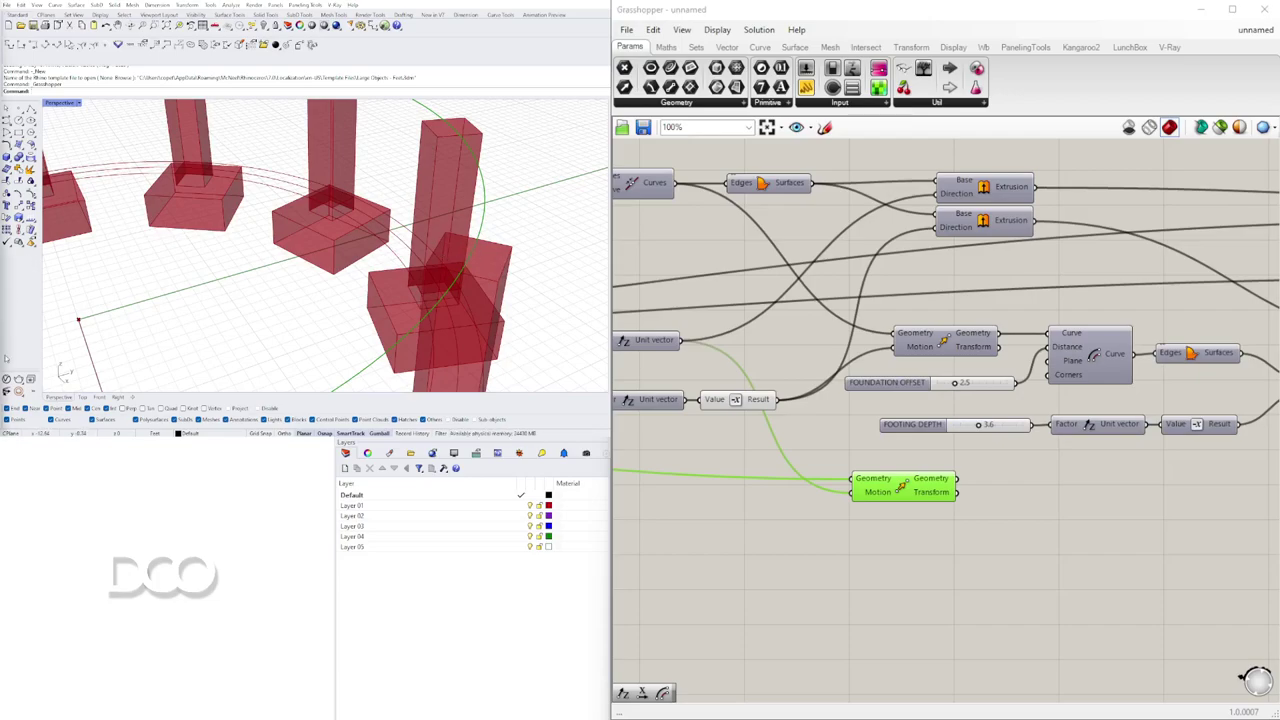
pyautogui.moveTo(887, 511); pyautogui.dragTo(855, 481, button='right')
pyautogui.doubleClick(1008, 556)
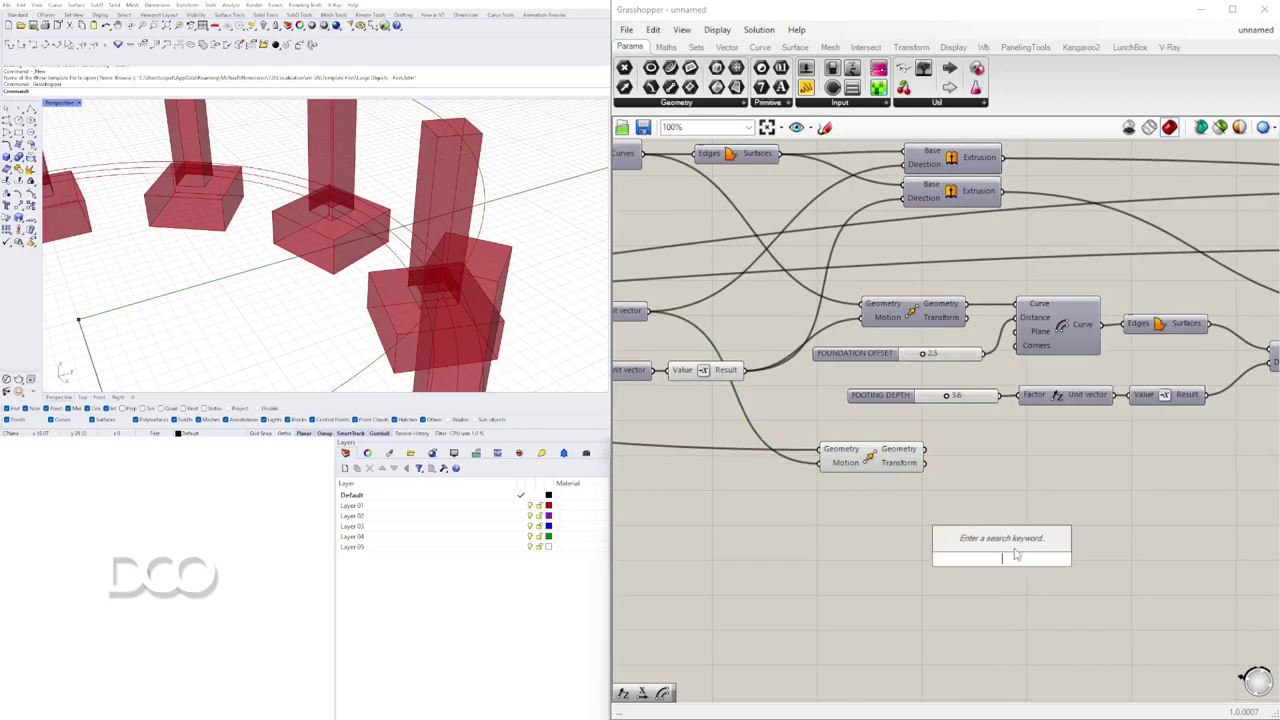
pyautogui.click(1000, 486)
# - Duplicate the COLUMN WIDTH slider with its Division, Negative and two Offset Curve components, placing the copy below the new Move component
pyautogui.scroll(-2, 822, 488)
pyautogui.moveTo(822, 488); pyautogui.dragTo(1190, 476, button='right')
pyautogui.moveTo(1114, 498); pyautogui.dragTo(932, 518, button='right')
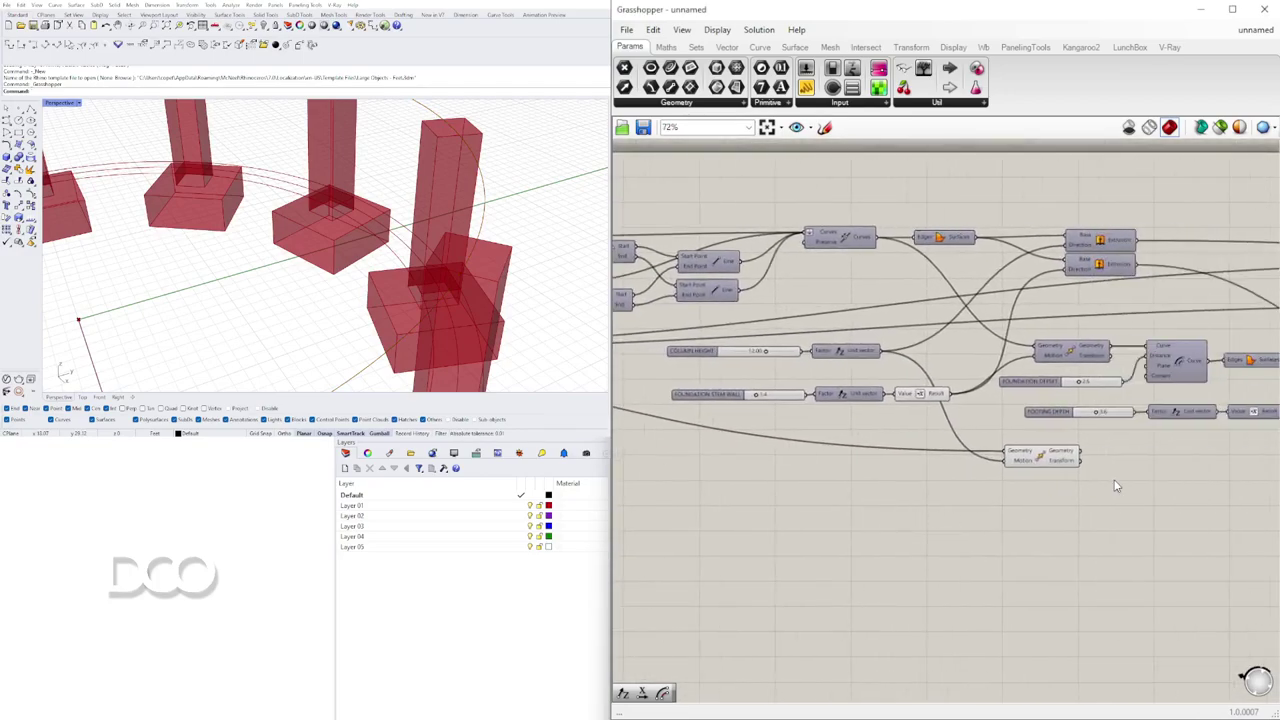
pyautogui.scroll(-1, 1138, 478)
pyautogui.moveTo(686, 451); pyautogui.dragTo(1012, 511, button='right')
pyautogui.scroll(1, 916, 374)
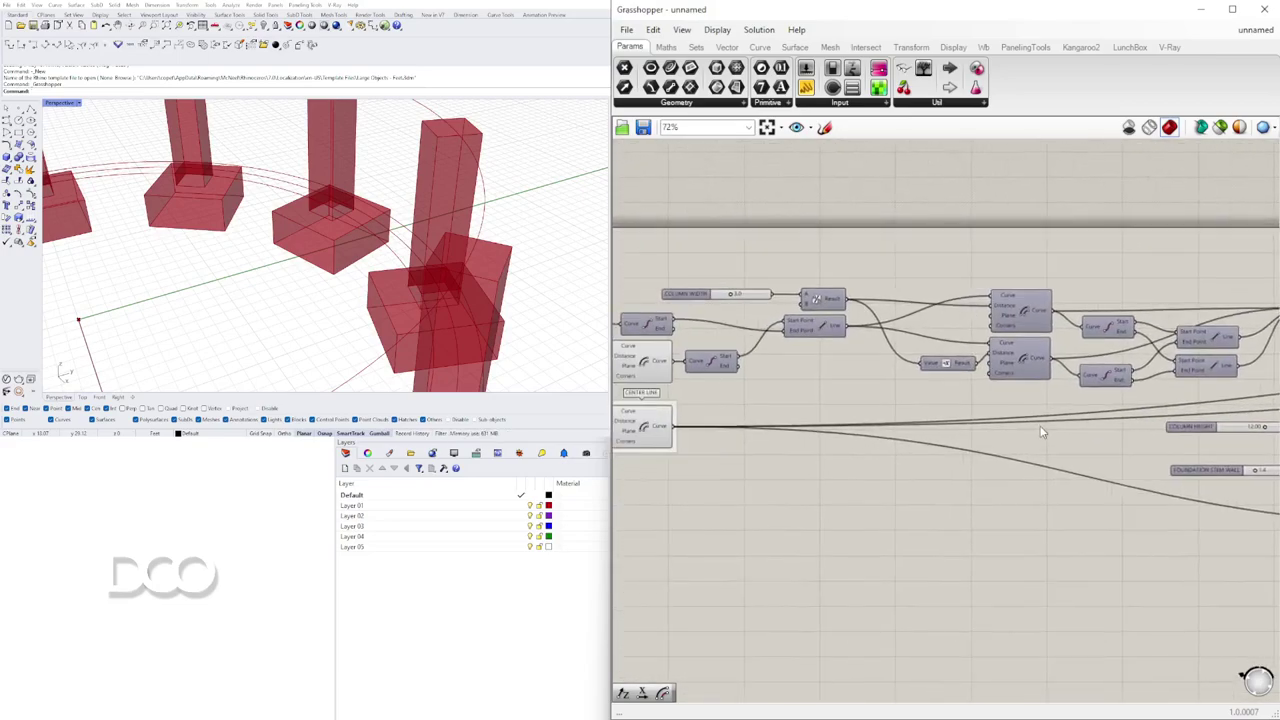
pyautogui.moveTo(954, 280); pyautogui.dragTo(952, 278)
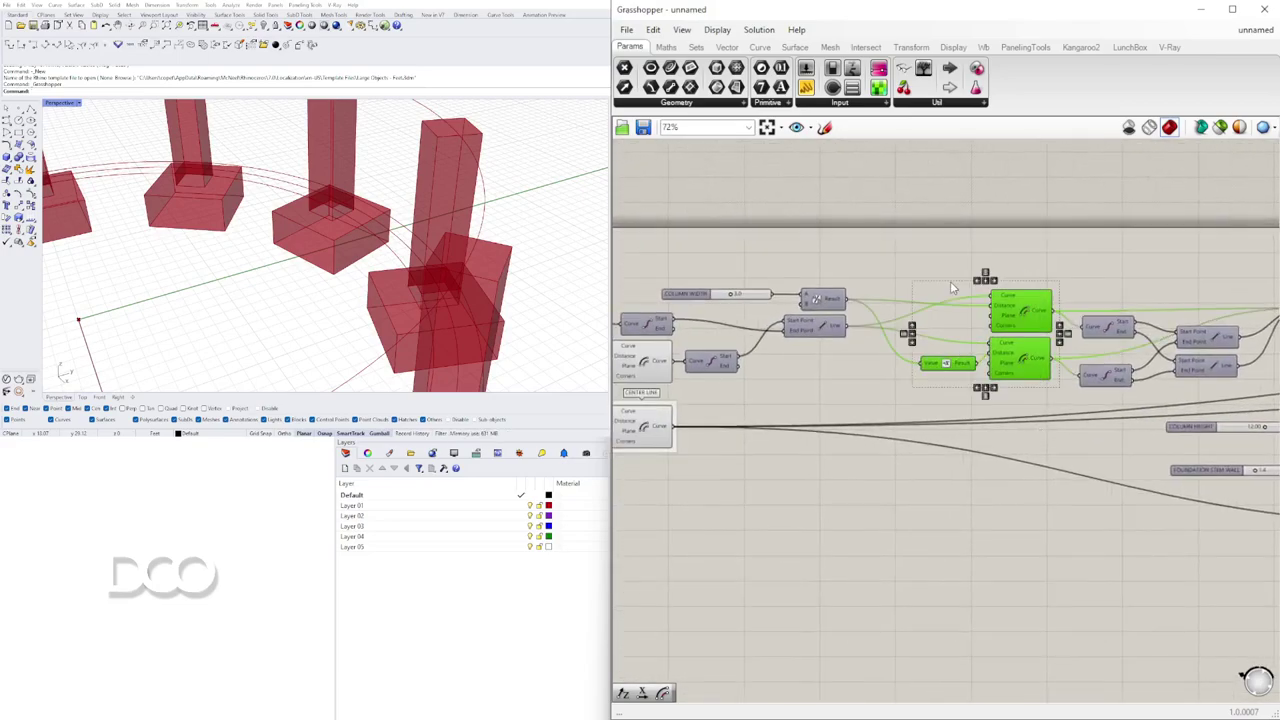
pyautogui.scroll(3, 869, 288)
pyautogui.keyDown('shift'); pyautogui.click(799, 302); pyautogui.keyUp('shift')
pyautogui.keyDown('shift'); pyautogui.click(672, 304); pyautogui.keyUp('shift')
pyautogui.scroll(-2, 1113, 345)
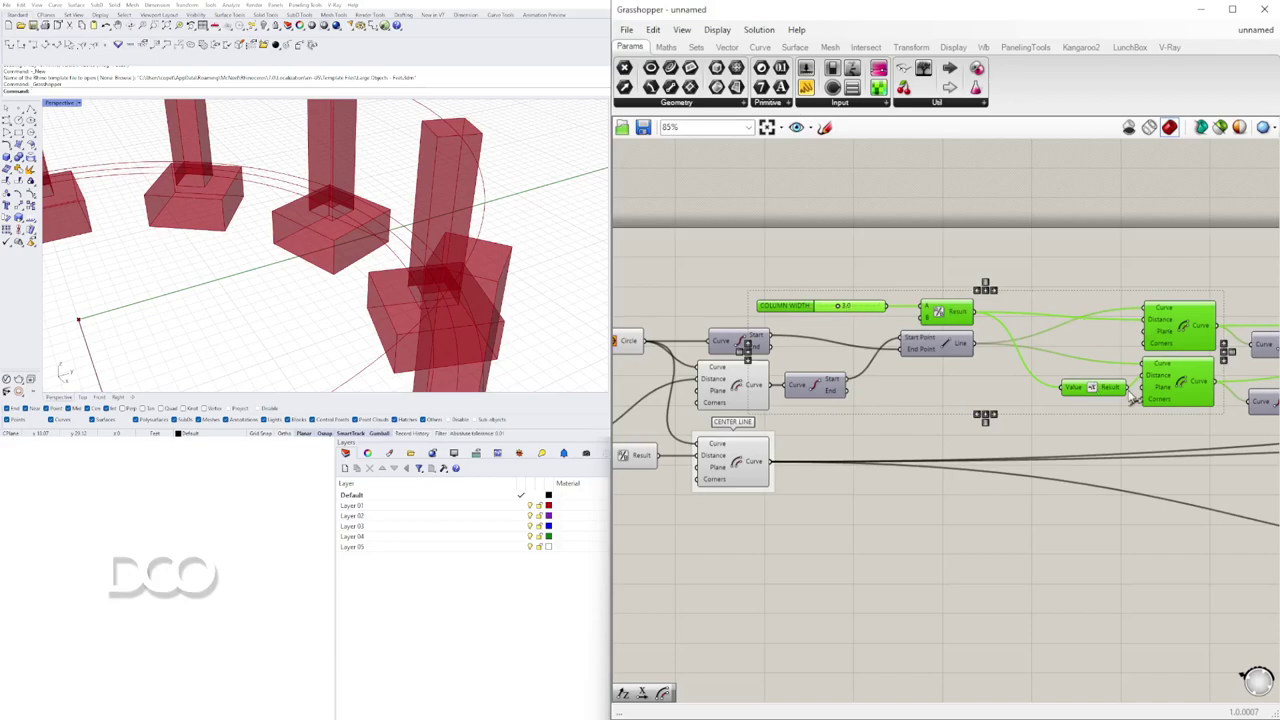
pyautogui.scroll(-6, 1133, 397)
pyautogui.moveTo(1025, 432); pyautogui.dragTo(1116, 472)
pyautogui.scroll(8, 1102, 445)
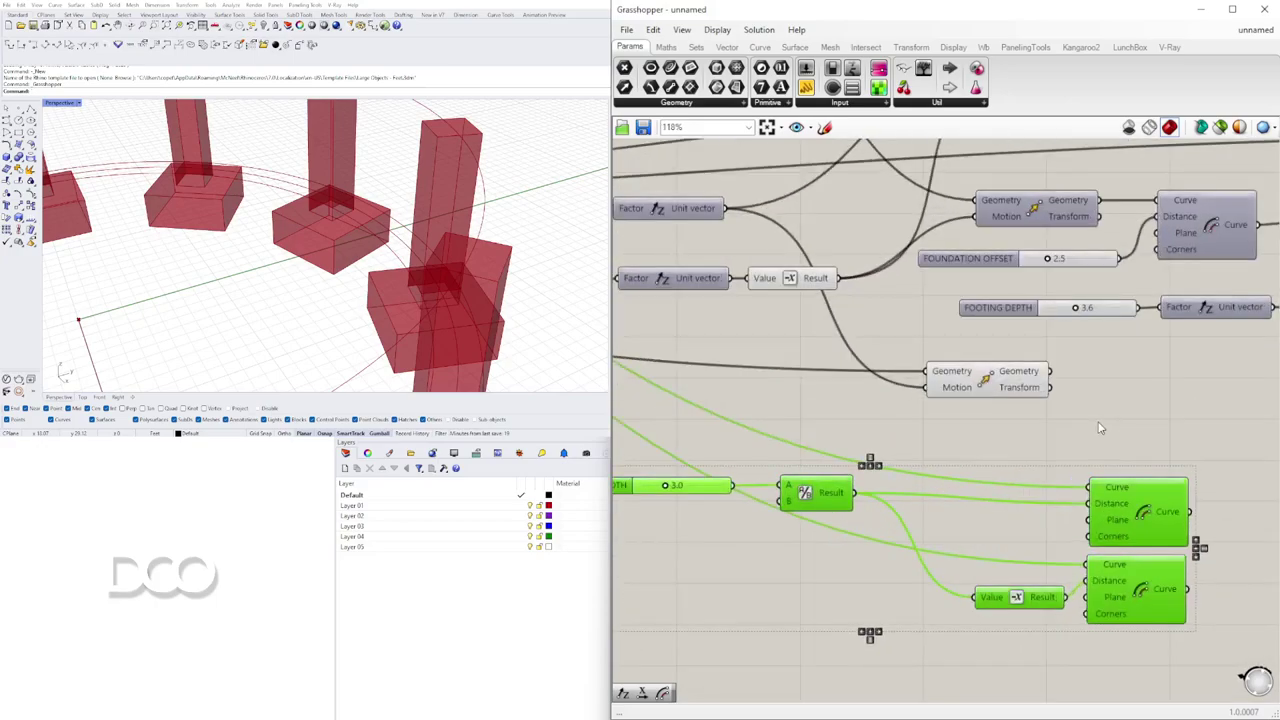
# - Connect the moved center line to the curve inputs of both duplicated Offset Curve components and place them beside the Move component
pyautogui.click(1020, 385)
pyautogui.moveTo(1069, 404); pyautogui.dragTo(987, 373, button='right')
pyautogui.moveTo(972, 344); pyautogui.dragTo(1008, 457)
pyautogui.moveTo(986, 408); pyautogui.dragTo(1008, 533)
pyautogui.moveTo(1158, 648); pyautogui.dragTo(1127, 397)
pyautogui.click(1142, 535)
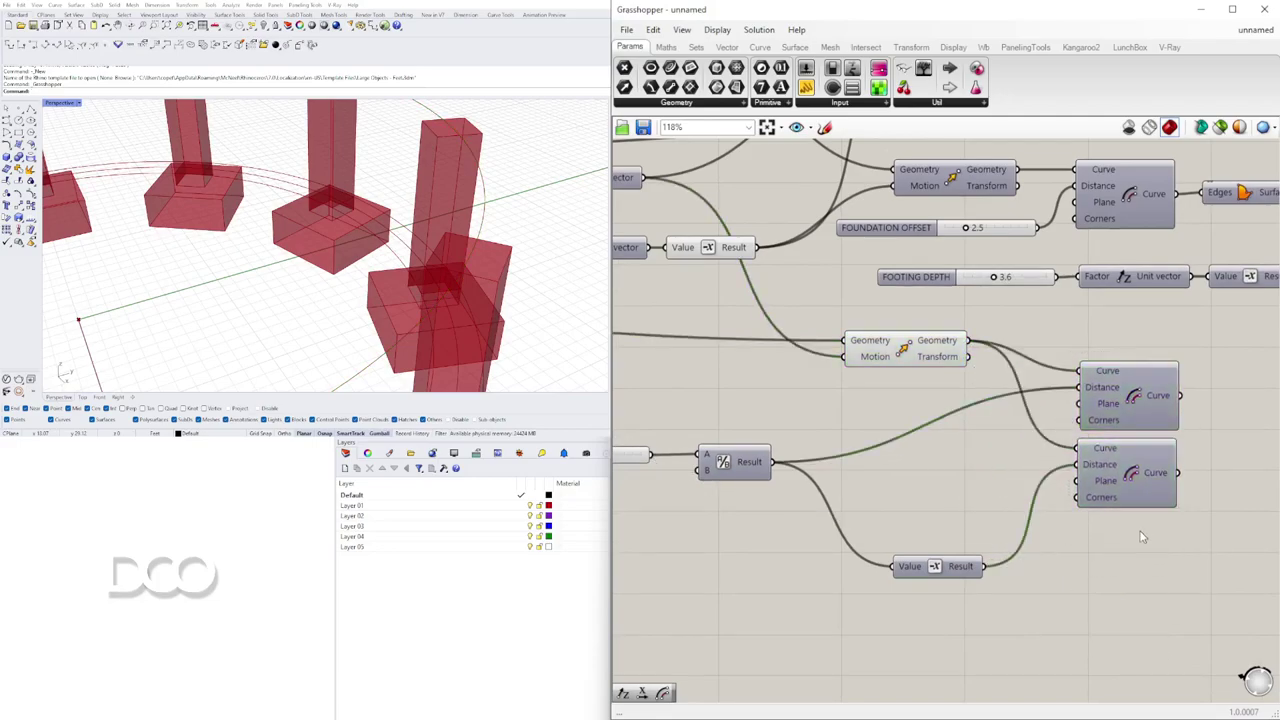
# - Arrange the duplicated slider, Division and Negative components compactly in front of the two offset components
pyautogui.moveTo(1013, 567); pyautogui.dragTo(1075, 548, button='right')
pyautogui.moveTo(998, 547); pyautogui.dragTo(1038, 445)
pyautogui.moveTo(891, 502); pyautogui.dragTo(705, 424)
pyautogui.moveTo(797, 445); pyautogui.dragTo(905, 406)
pyautogui.click(946, 513)
# - Rename the duplicated COLUMN WIDTH slider to BEAM WIDTH
pyautogui.moveTo(666, 396); pyautogui.dragTo(705, 480, button='right')
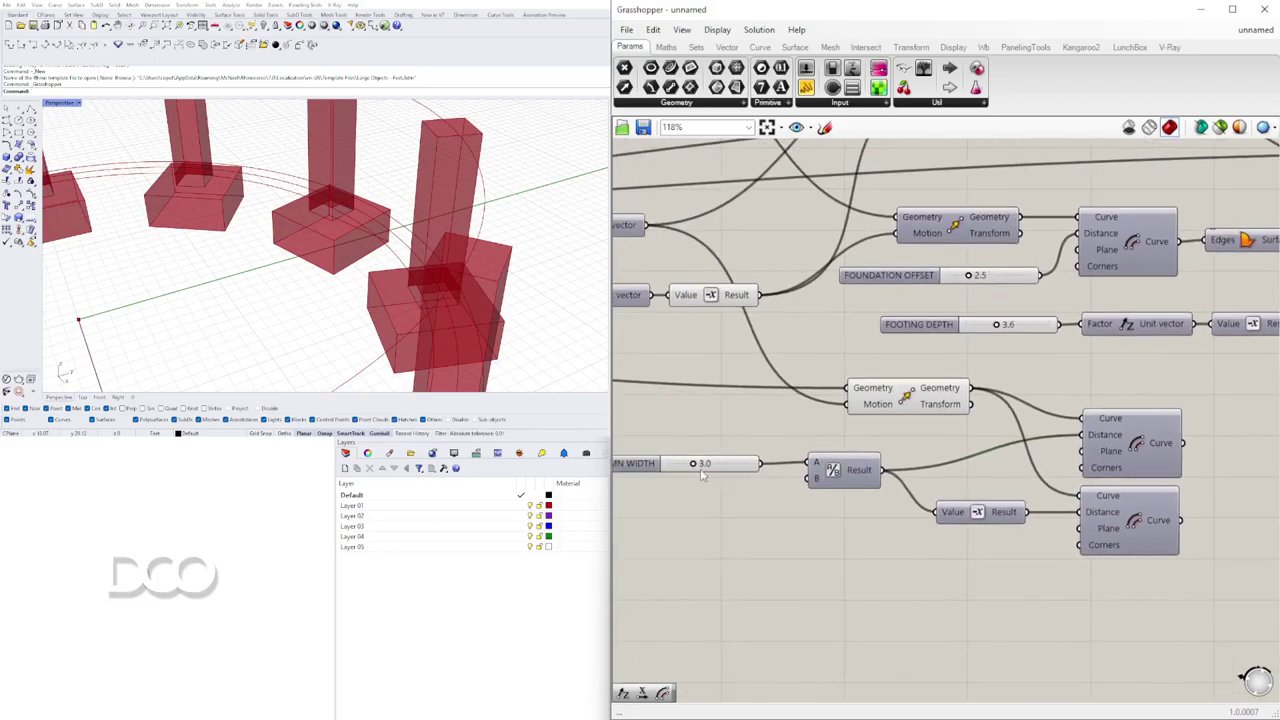
pyautogui.scroll(3, 705, 480)
pyautogui.rightClick(781, 478)
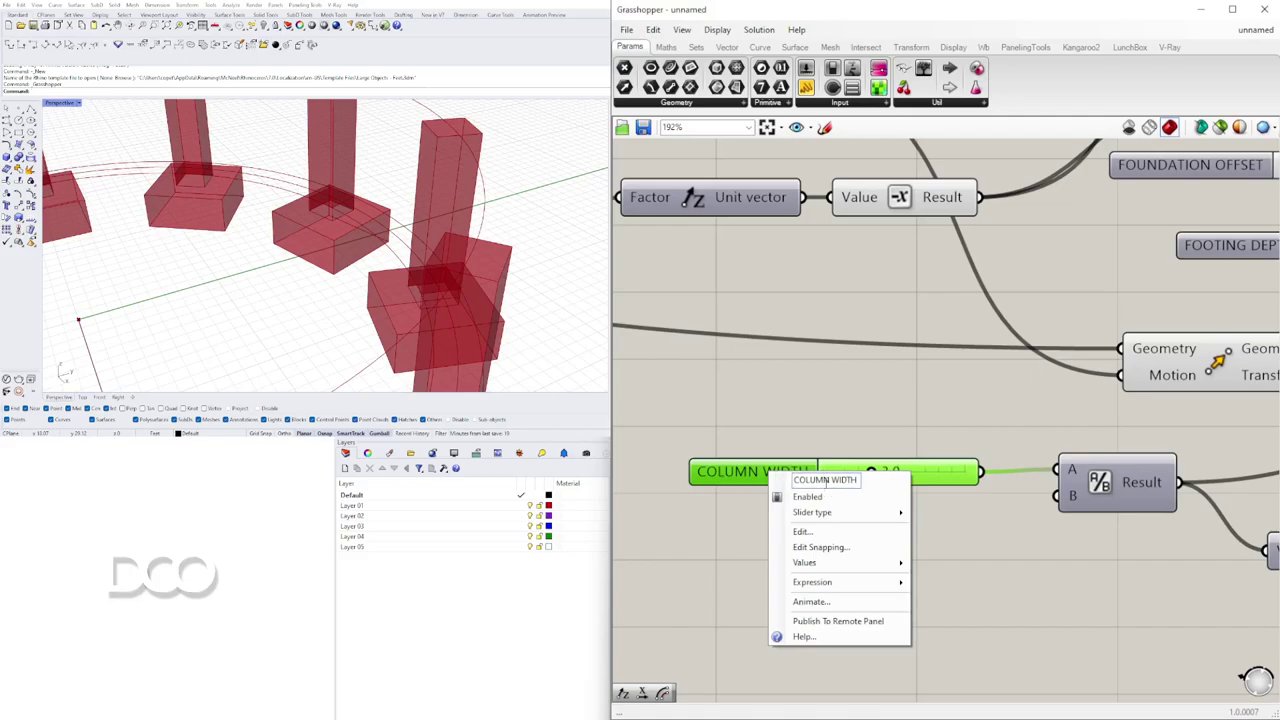
pyautogui.press('BackSpace')
pyautogui.write('BEAM DEPTH')
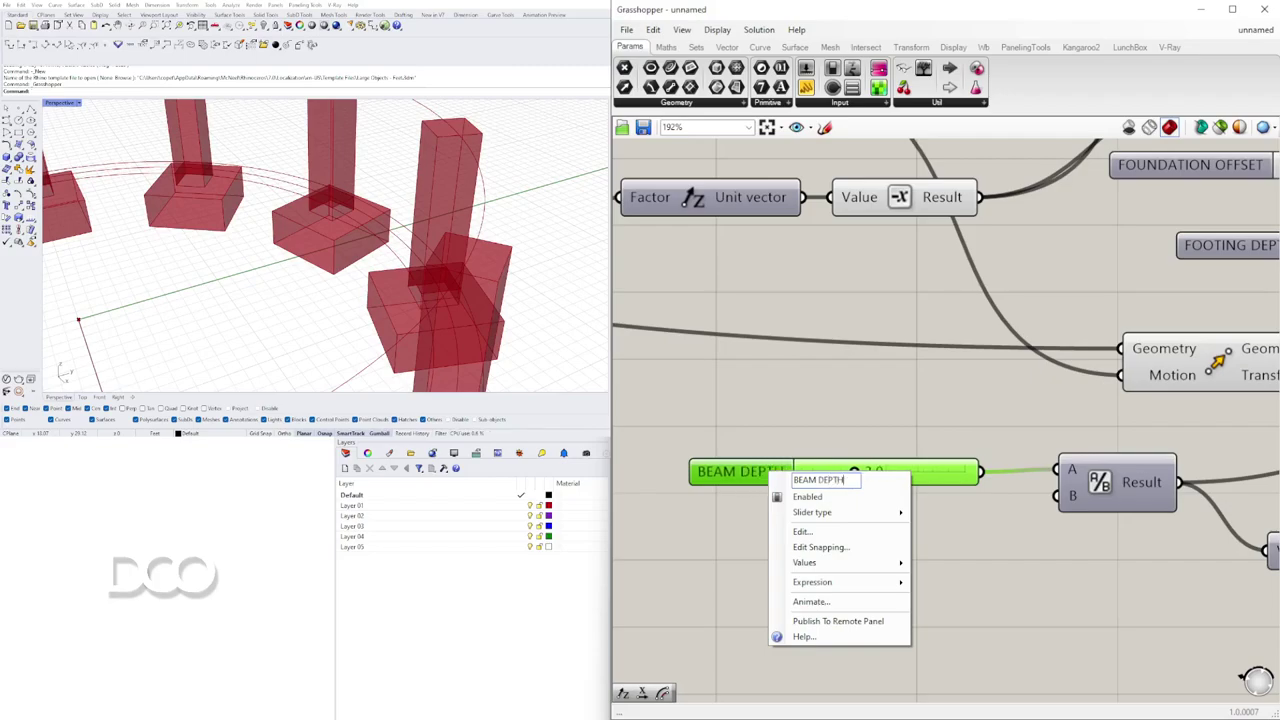
pyautogui.press('Return')
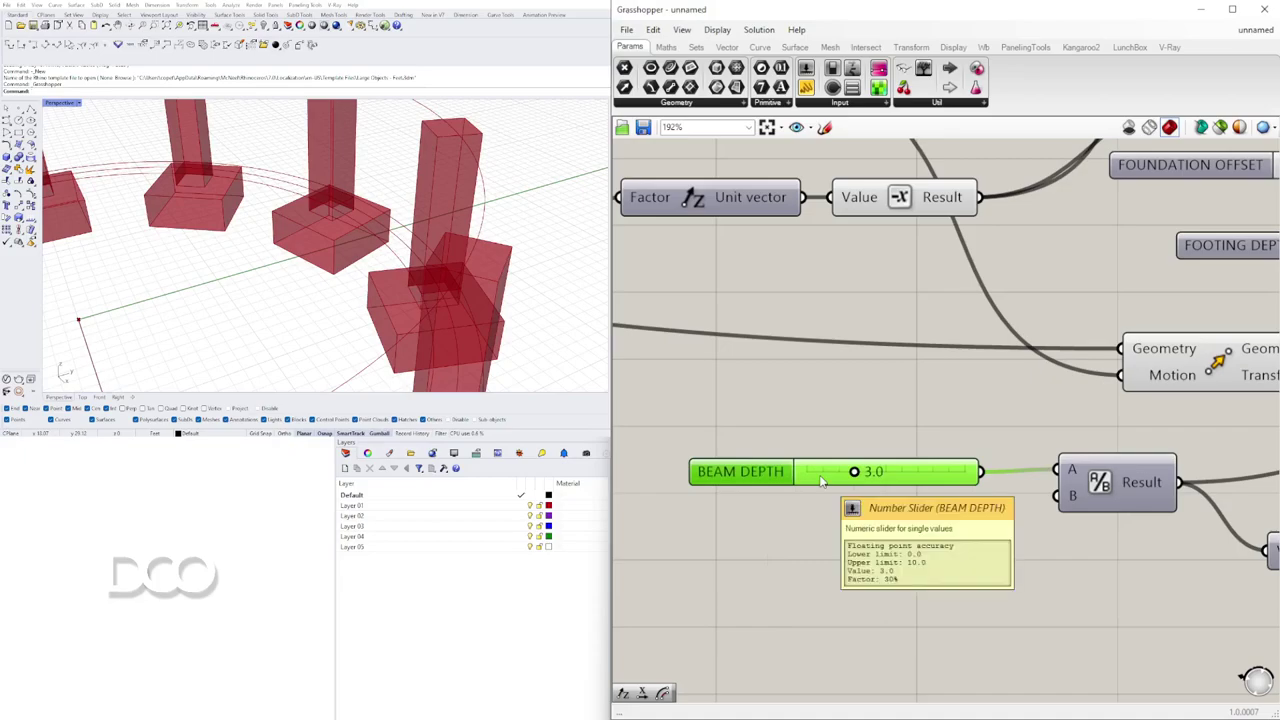
pyautogui.rightClick(768, 483)
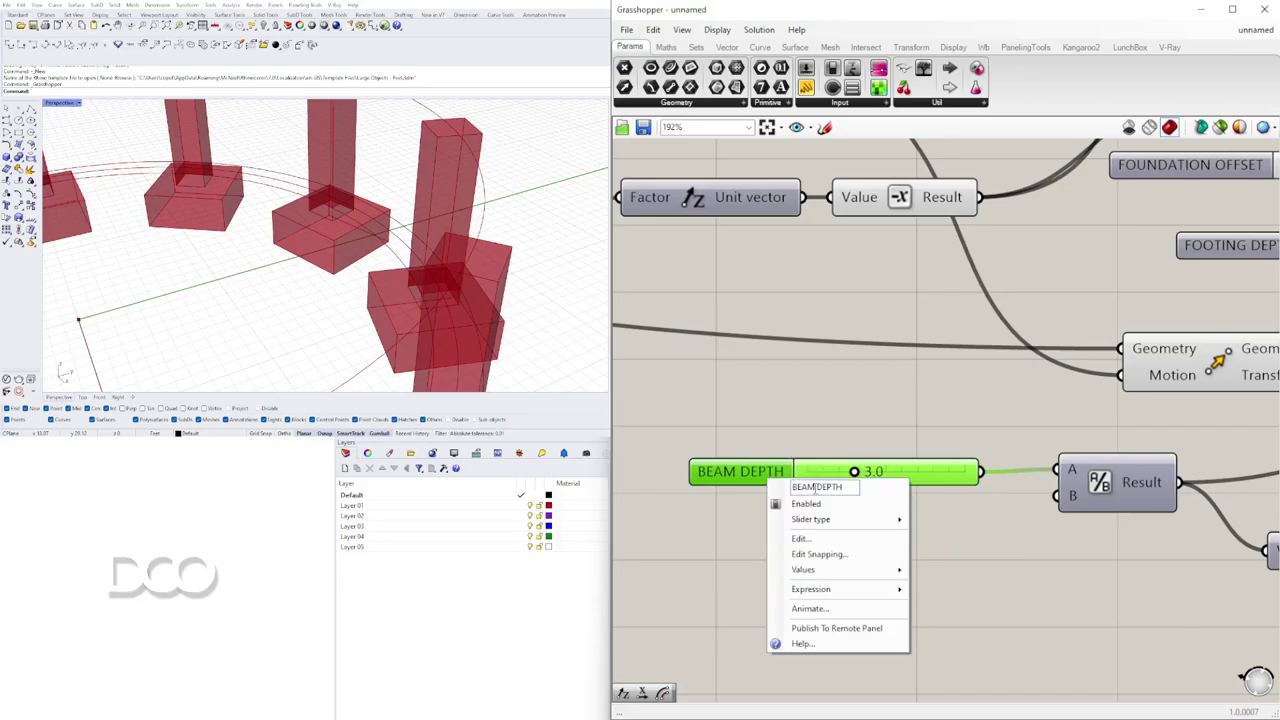
pyautogui.write('WIDTH')
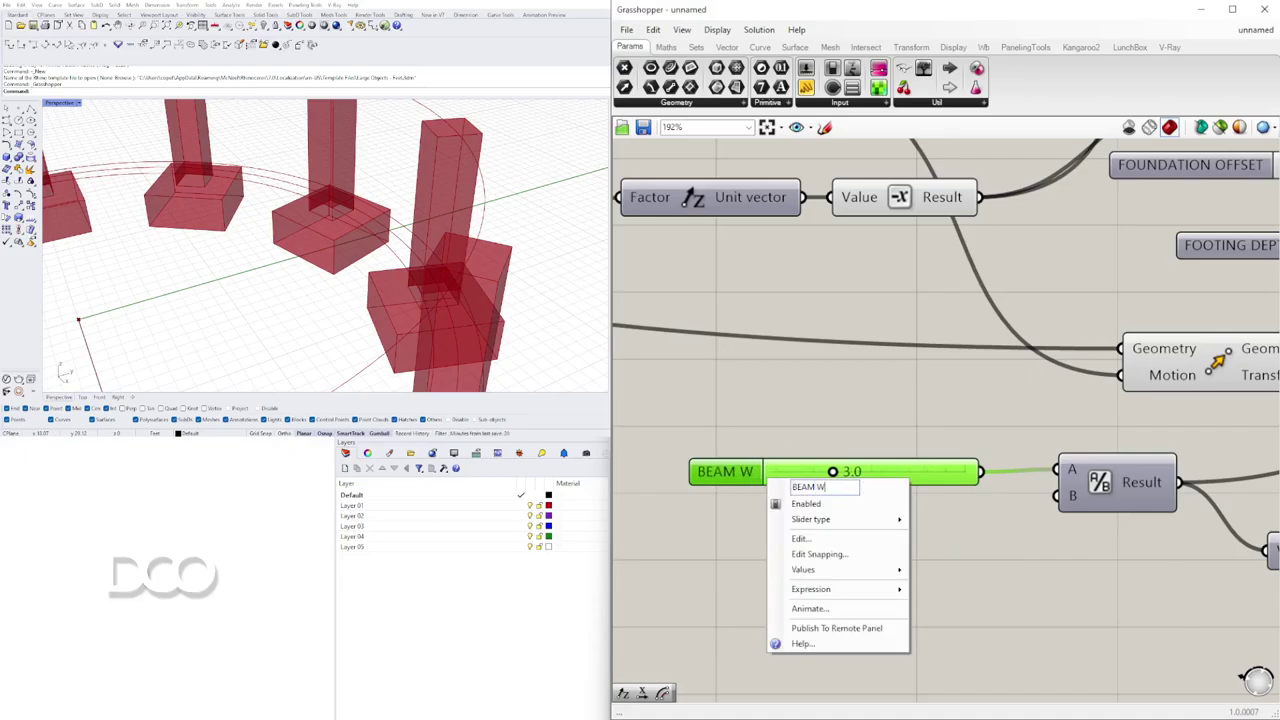
pyautogui.press('Return')
# - Turn on the preview of the two duplicated Offset Curve components and view their rings at the column tops
pyautogui.scroll(-5, 900, 490)
pyautogui.moveTo(1032, 566); pyautogui.dragTo(955, 473)
pyautogui.press('space')
pyautogui.click(986, 433)
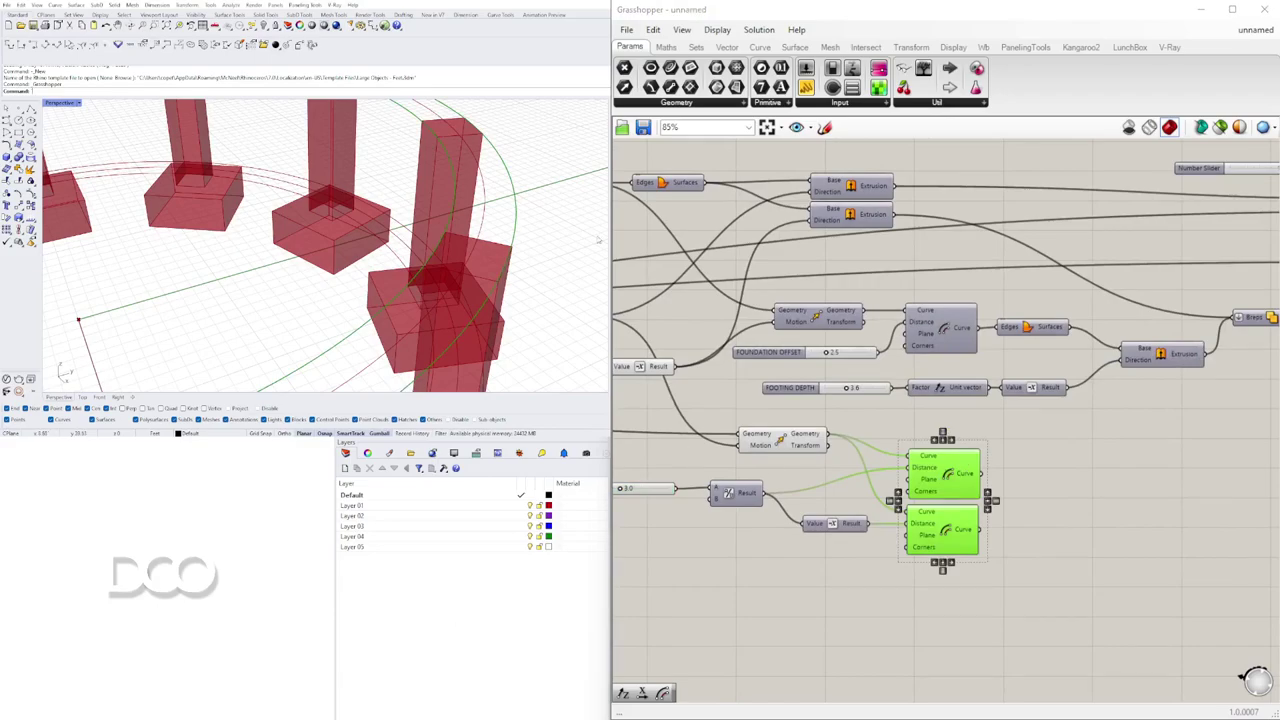
pyautogui.moveTo(921, 472); pyautogui.dragTo(1123, 474, button='right')
pyautogui.moveTo(330, 300)
pyautogui.mouseDown(button='right')
pyautogui.moveTo(345, 240)
pyautogui.moveTo(310, 305)
pyautogui.mouseUp(button='right')
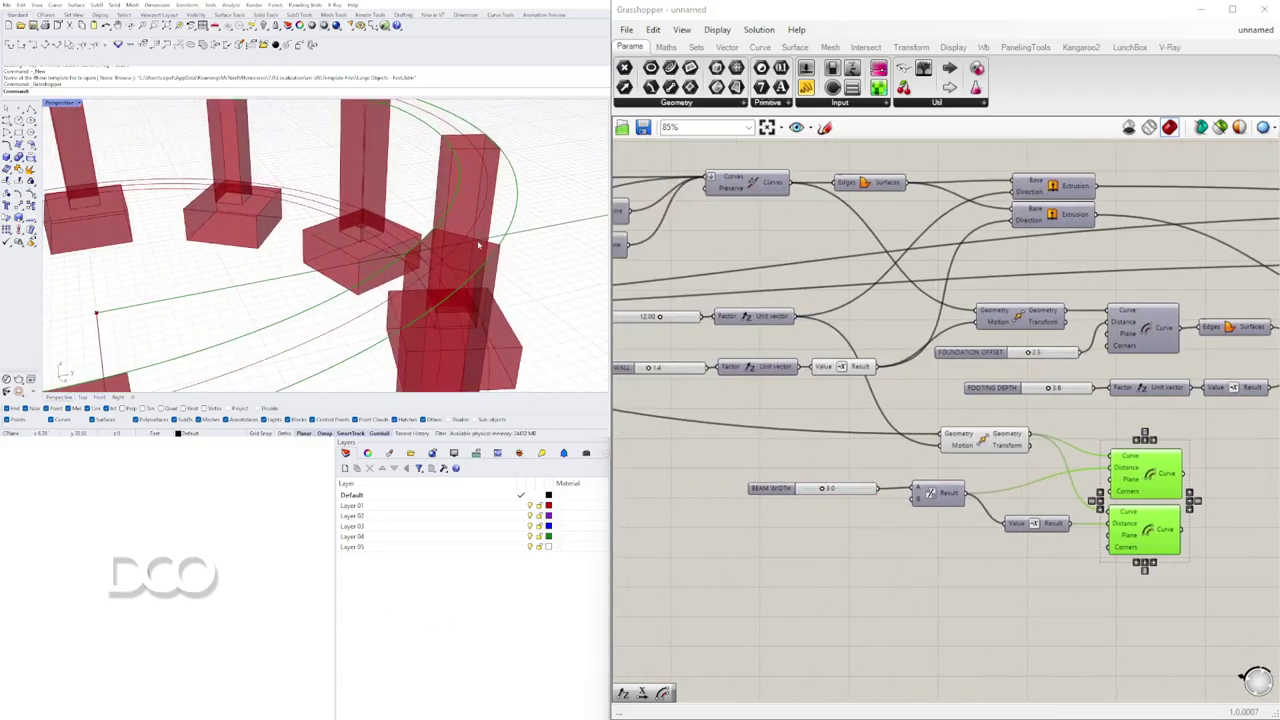
# - Reduce the BEAM WIDTH slider's value and check the narrower ring curves against the column tops
pyautogui.scroll(-5, 788, 410)
pyautogui.scroll(6, 817, 431)
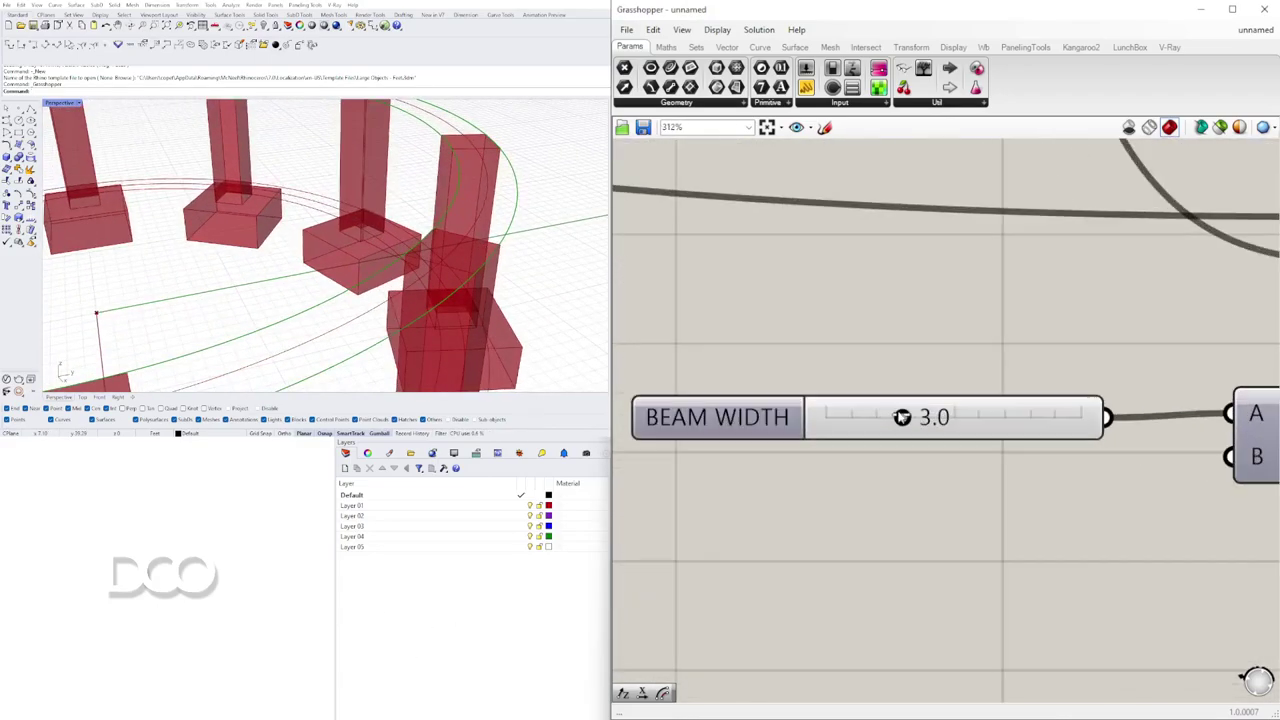
pyautogui.moveTo(903, 417); pyautogui.dragTo(858, 417)
pyautogui.scroll(-5, 941, 446)
pyautogui.moveTo(1125, 488); pyautogui.dragTo(808, 518, button='right')
pyautogui.scroll(-4, 390, 290)
pyautogui.moveTo(390, 290); pyautogui.dragTo(457, 237, button='right')
pyautogui.scroll(4, 421, 232)
pyautogui.scroll(-4, 440, 240)
pyautogui.moveTo(926, 418); pyautogui.dragTo(746, 388, button='right')
# - Add a Boundary Surfaces component, feed both beam Offset Curve outputs into its edges input, and flatten that input
pyautogui.doubleClick(990, 446)
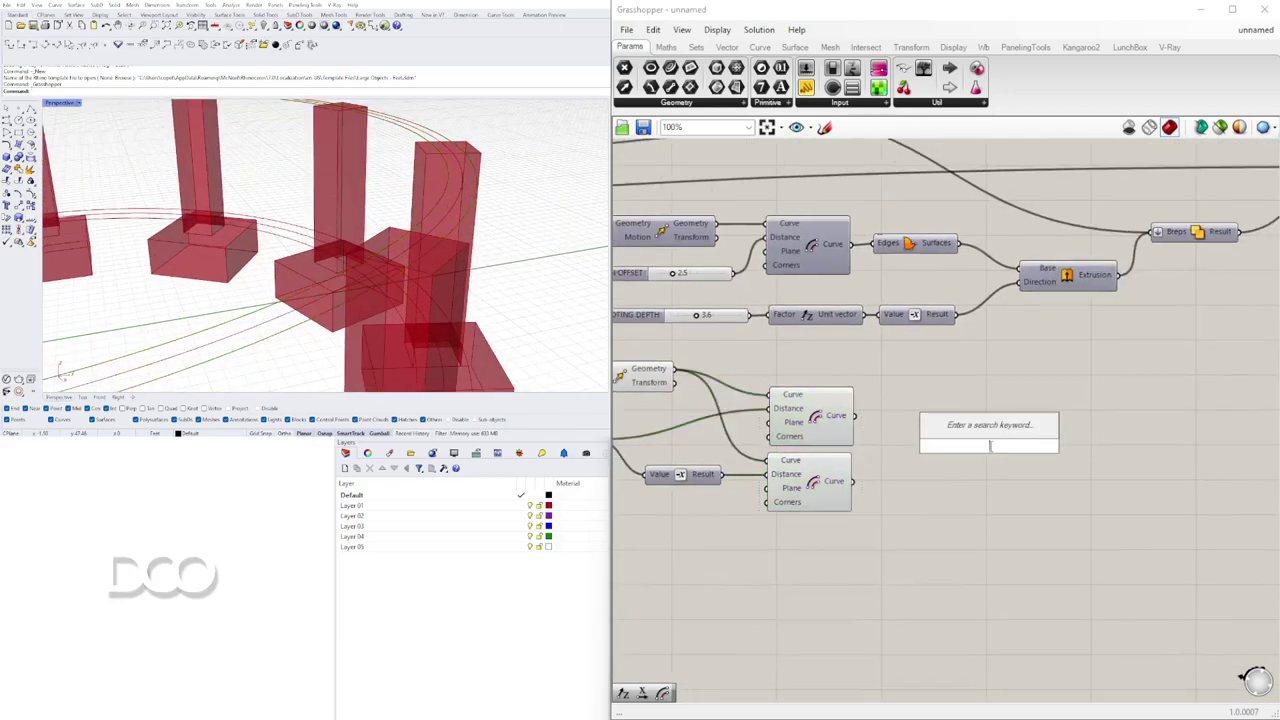
pyautogui.write('BOUND')
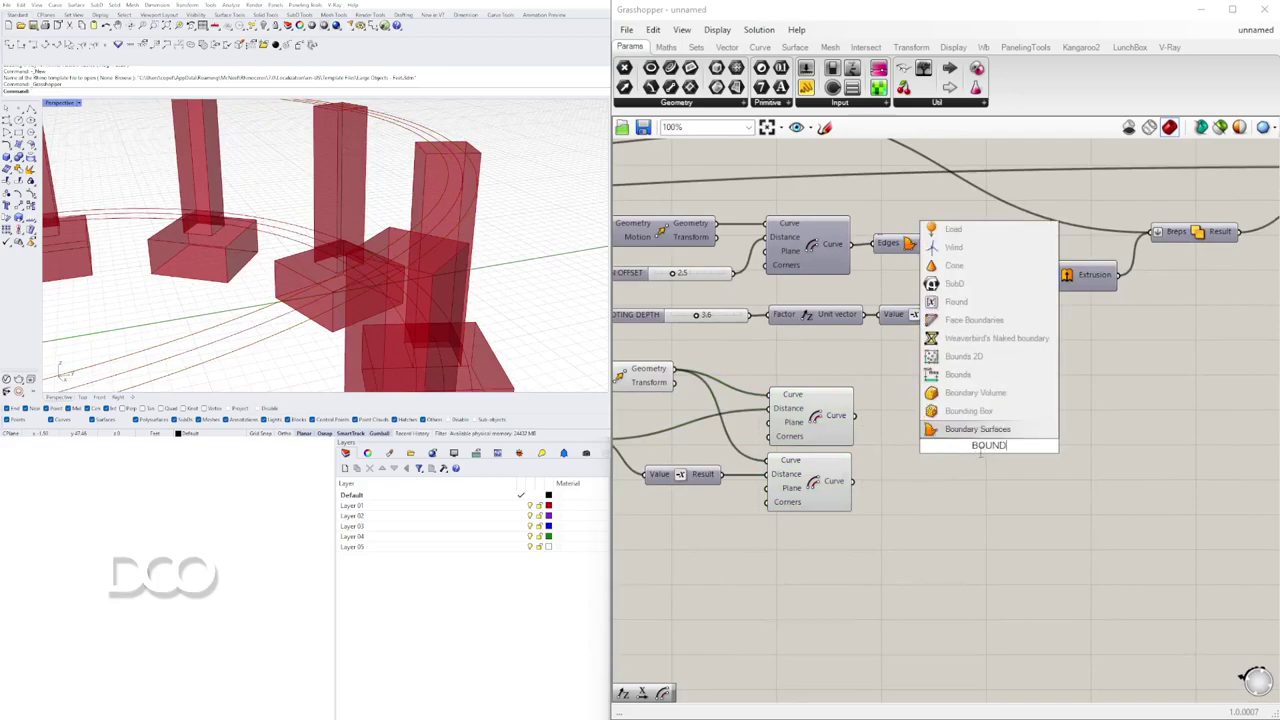
pyautogui.click(946, 429)
pyautogui.click(815, 420)
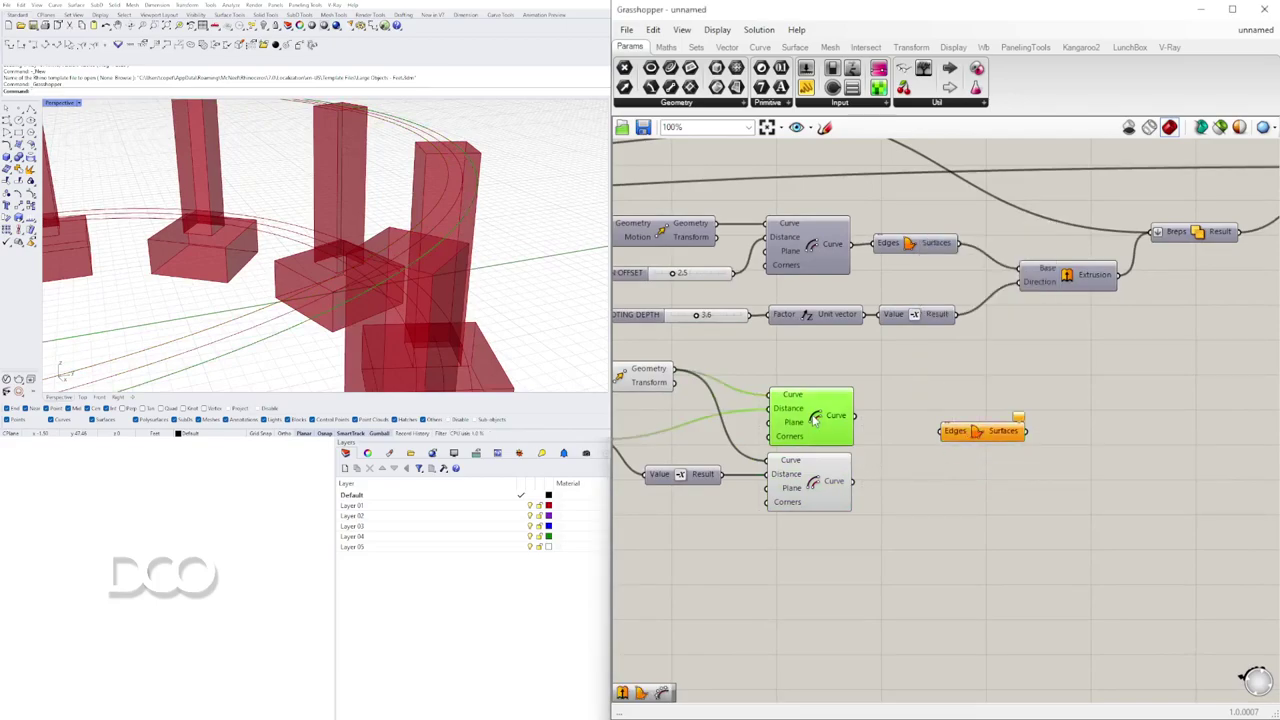
pyautogui.moveTo(932, 422); pyautogui.dragTo(965, 416)
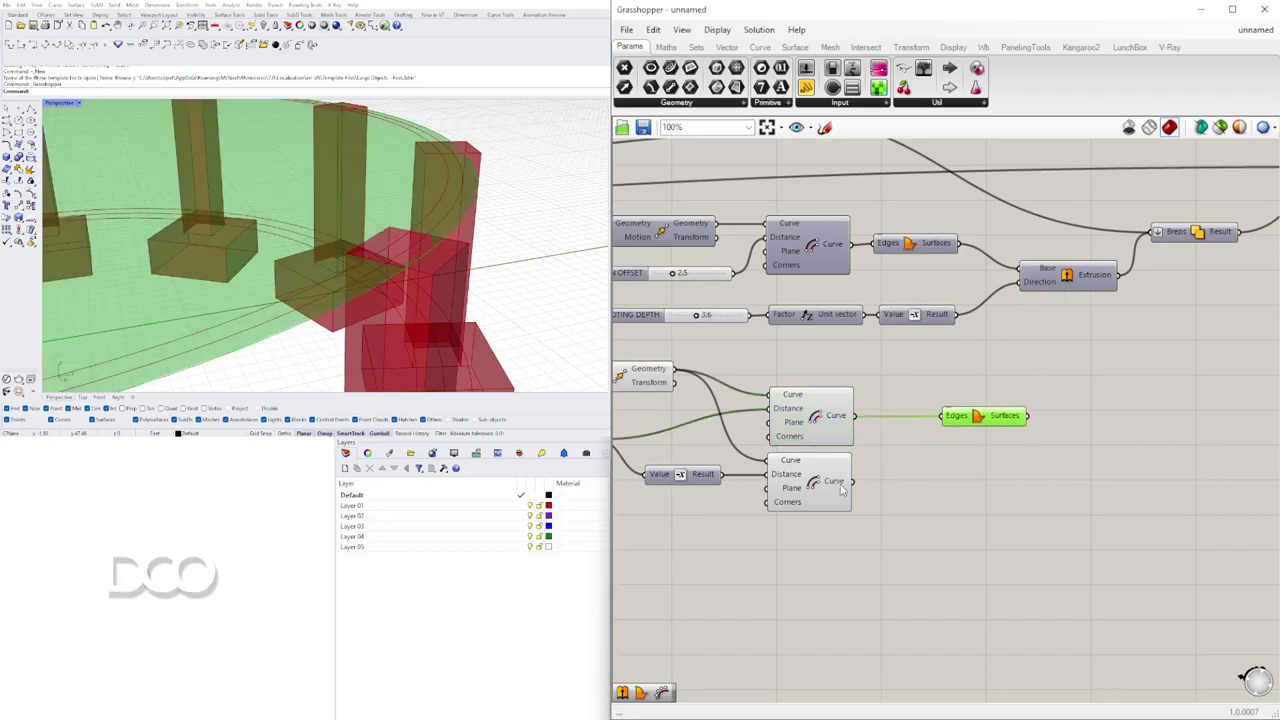
pyautogui.rightClick(956, 421)
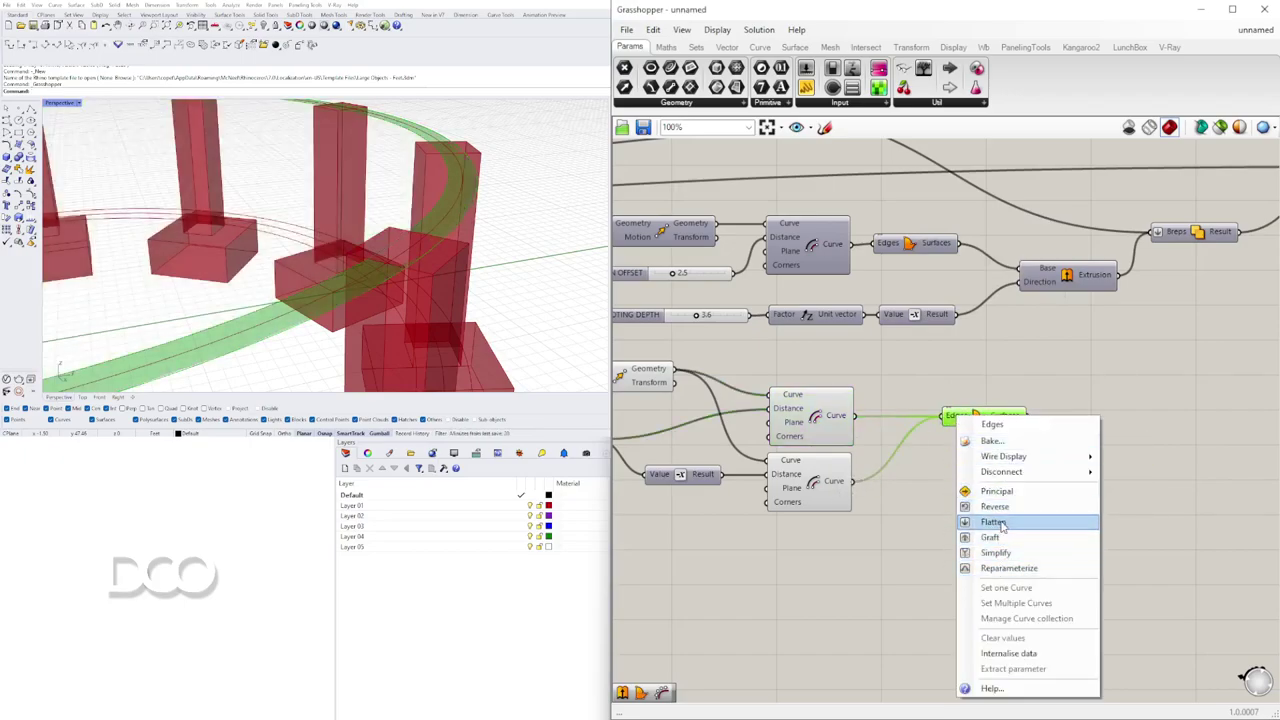
pyautogui.click(1004, 521)
pyautogui.moveTo(985, 423); pyautogui.dragTo(995, 423)
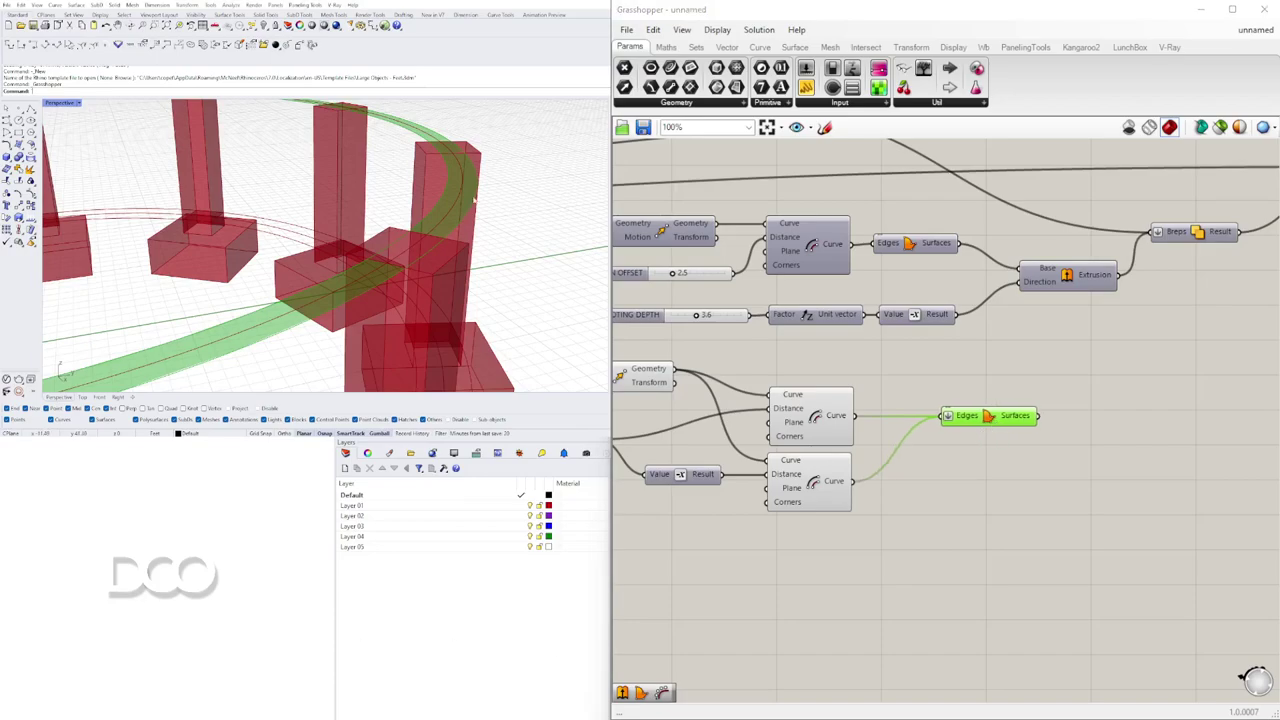
# - Examine the ring surface at the column tops from several angles
pyautogui.scroll(-5, 475, 170)
pyautogui.scroll(3, 450, 190)
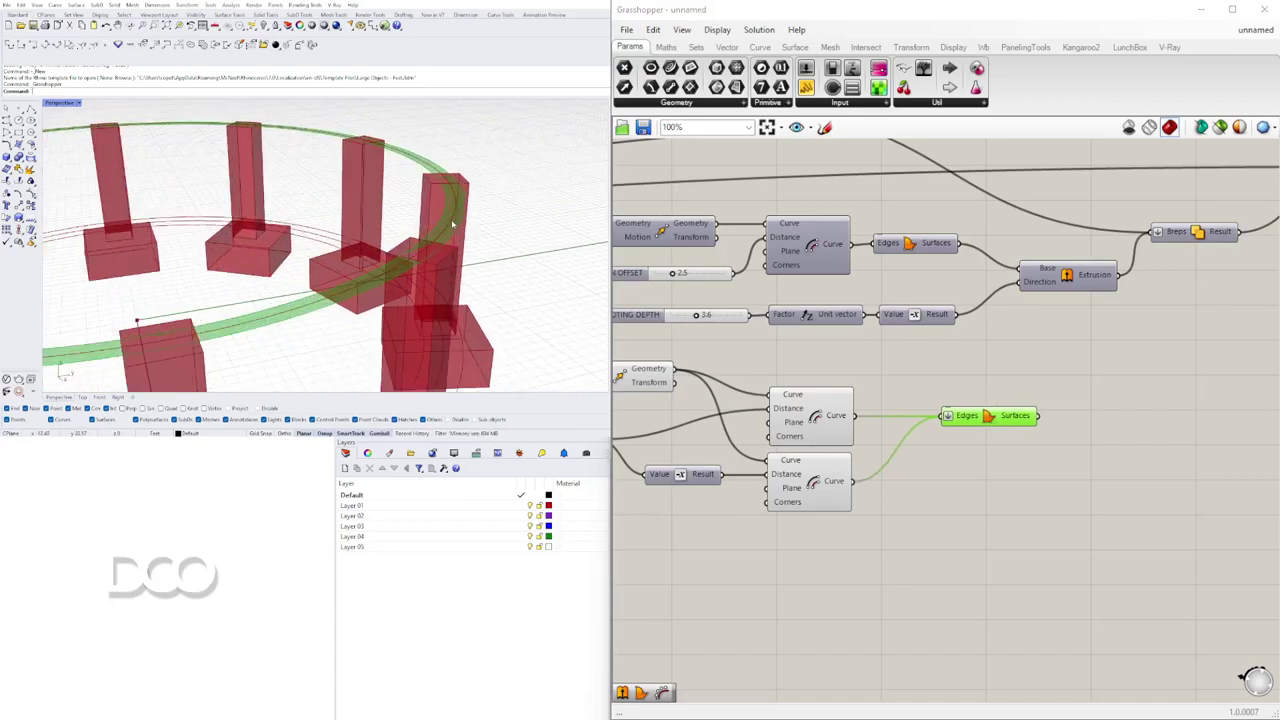
pyautogui.moveTo(453, 184); pyautogui.dragTo(395, 155, button='right')
pyautogui.moveTo(1031, 462); pyautogui.dragTo(876, 443, button='right')
pyautogui.scroll(-2, 750, 462)
pyautogui.moveTo(410, 230); pyautogui.dragTo(348, 320, button='right')
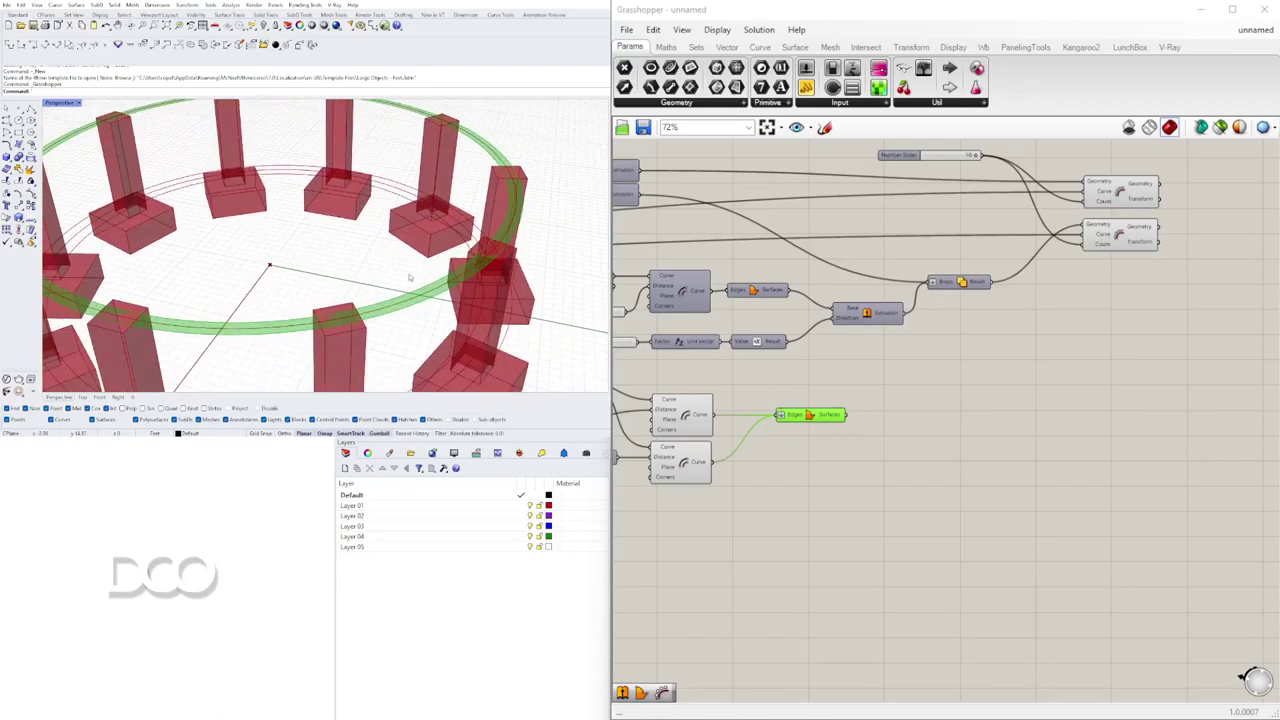
pyautogui.scroll(3, 509, 251)
pyautogui.moveTo(509, 251); pyautogui.dragTo(426, 222, button='right')
pyautogui.scroll(-3, 380, 282)
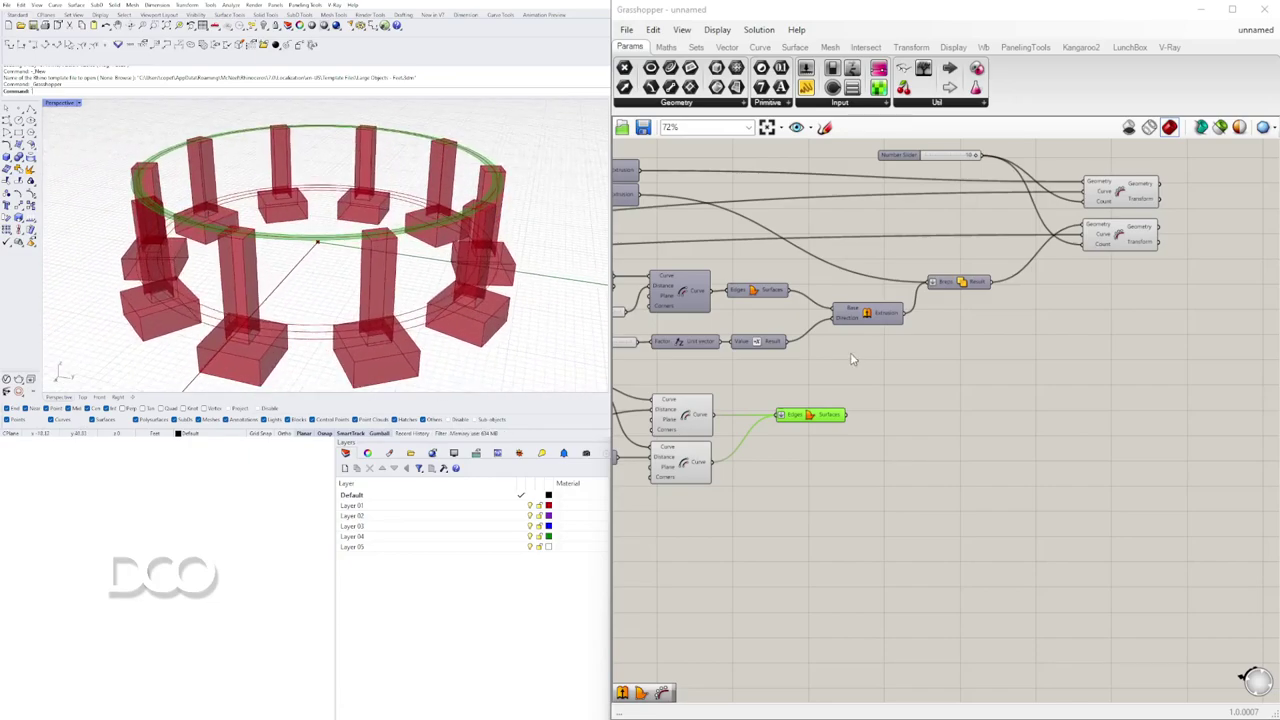
# - Add an Extrude component and feed the ring's Boundary Surfaces output into its base
pyautogui.doubleClick(922, 444)
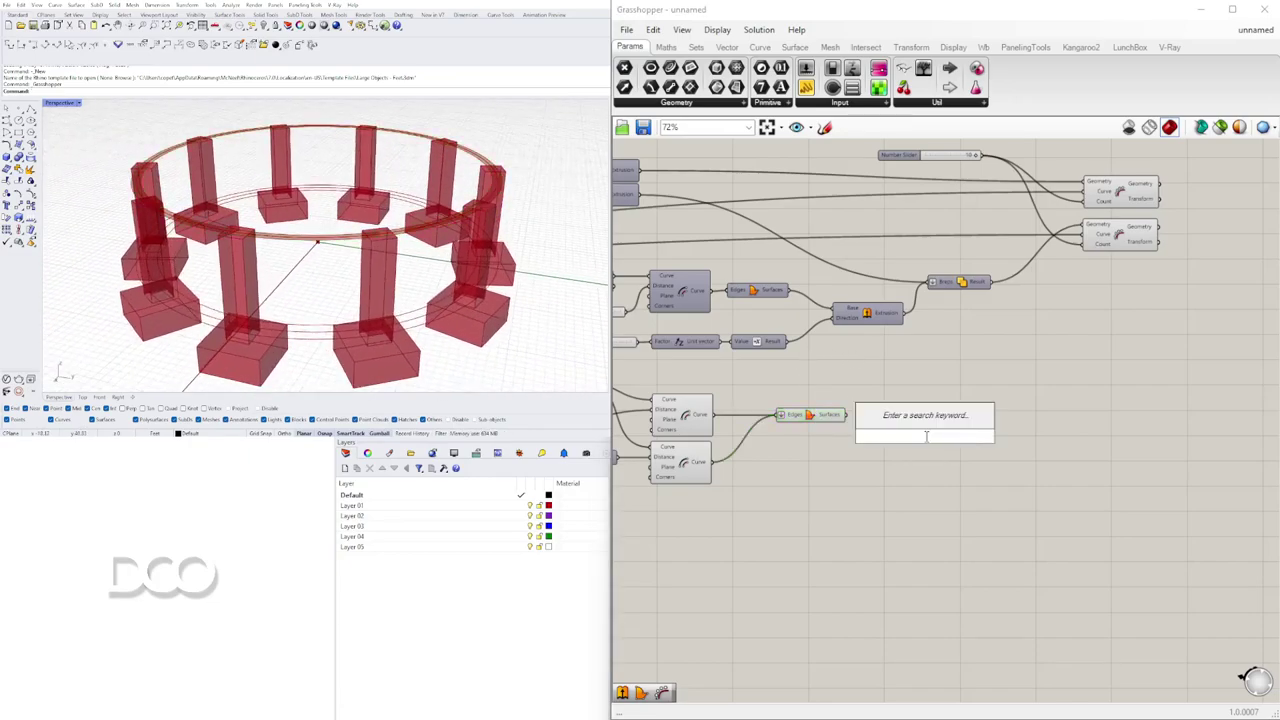
pyautogui.write('extr')
pyautogui.click(916, 417)
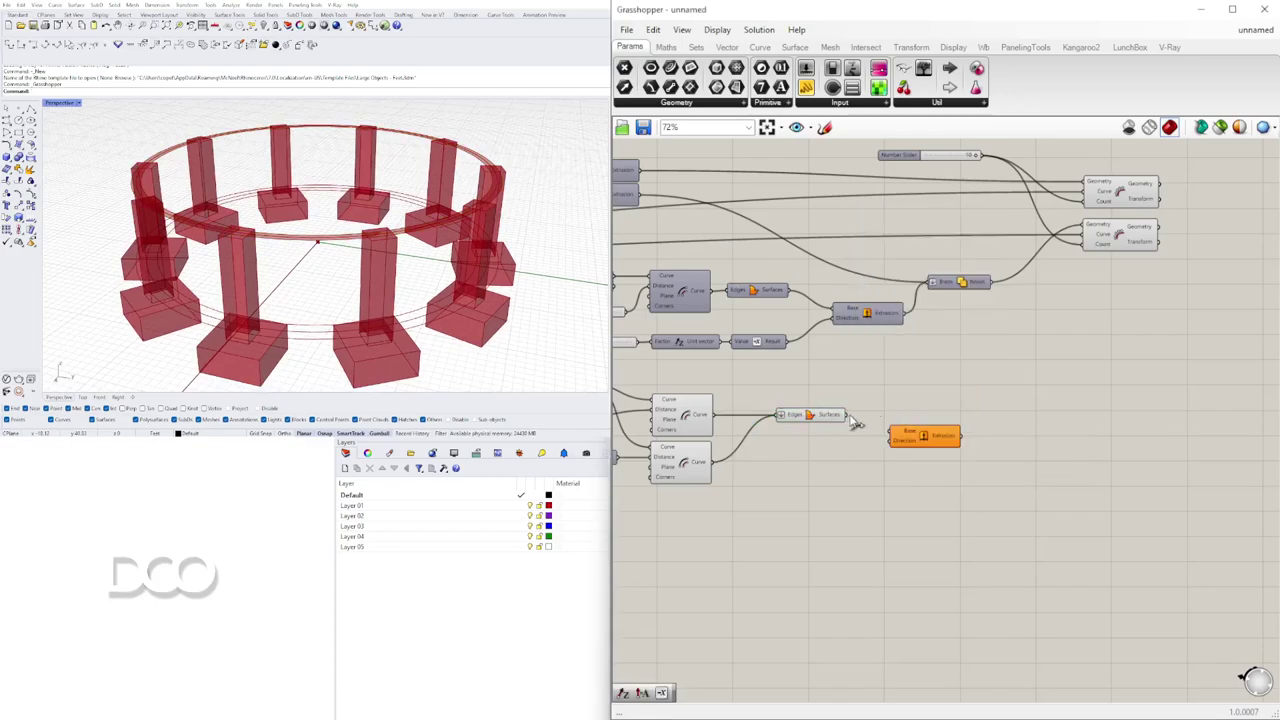
pyautogui.moveTo(893, 430); pyautogui.dragTo(894, 431)
pyautogui.click(928, 448)
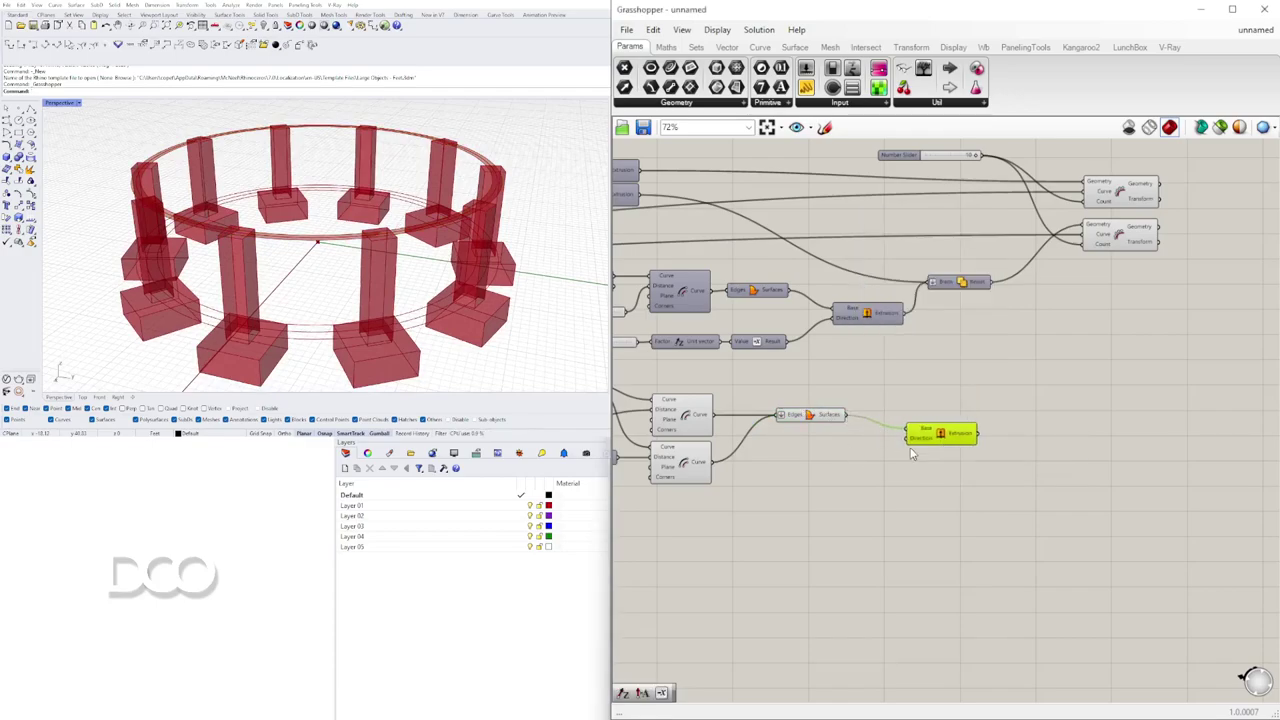
# - Add a Unit Z vector component below the beam offsets and connect it to the ring extrusion's direction
pyautogui.doubleClick(806, 481)
pyautogui.write('unit z')
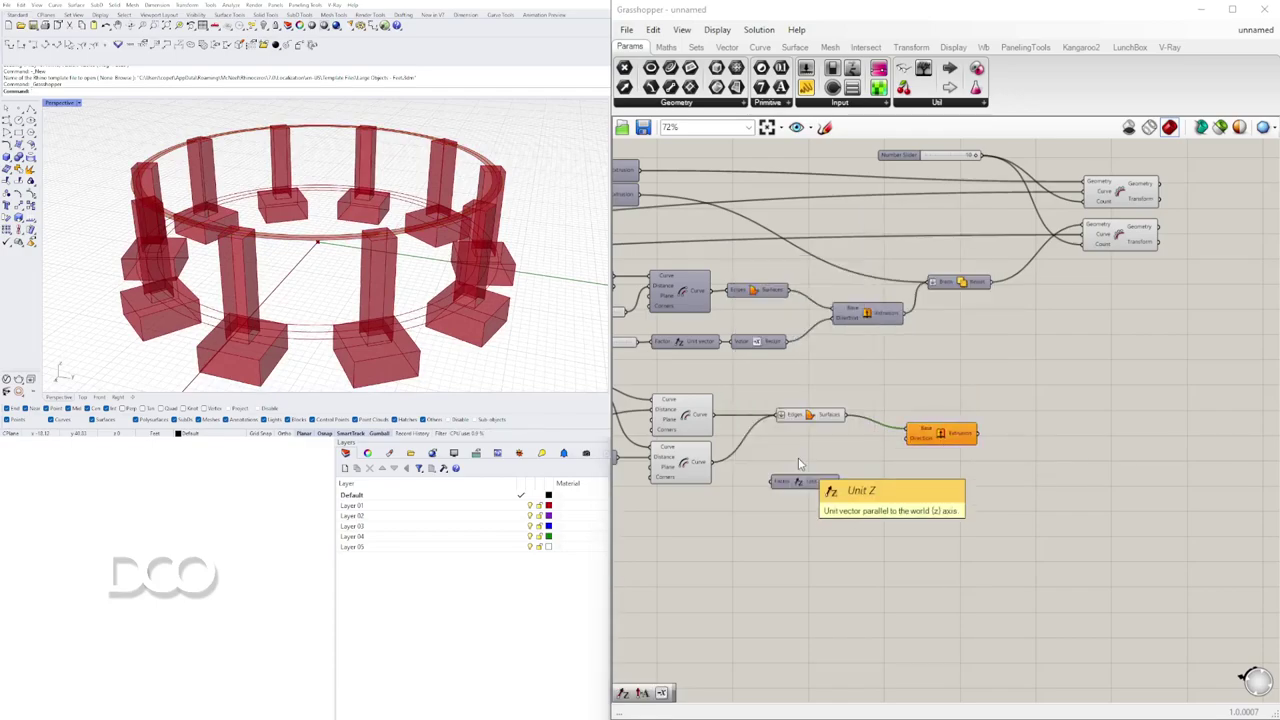
pyautogui.press('Return')
pyautogui.scroll(3, 845, 490)
pyautogui.moveTo(840, 489); pyautogui.dragTo(945, 418)
pyautogui.moveTo(785, 480); pyautogui.dragTo(726, 516)
pyautogui.moveTo(1125, 402); pyautogui.dragTo(1048, 408)
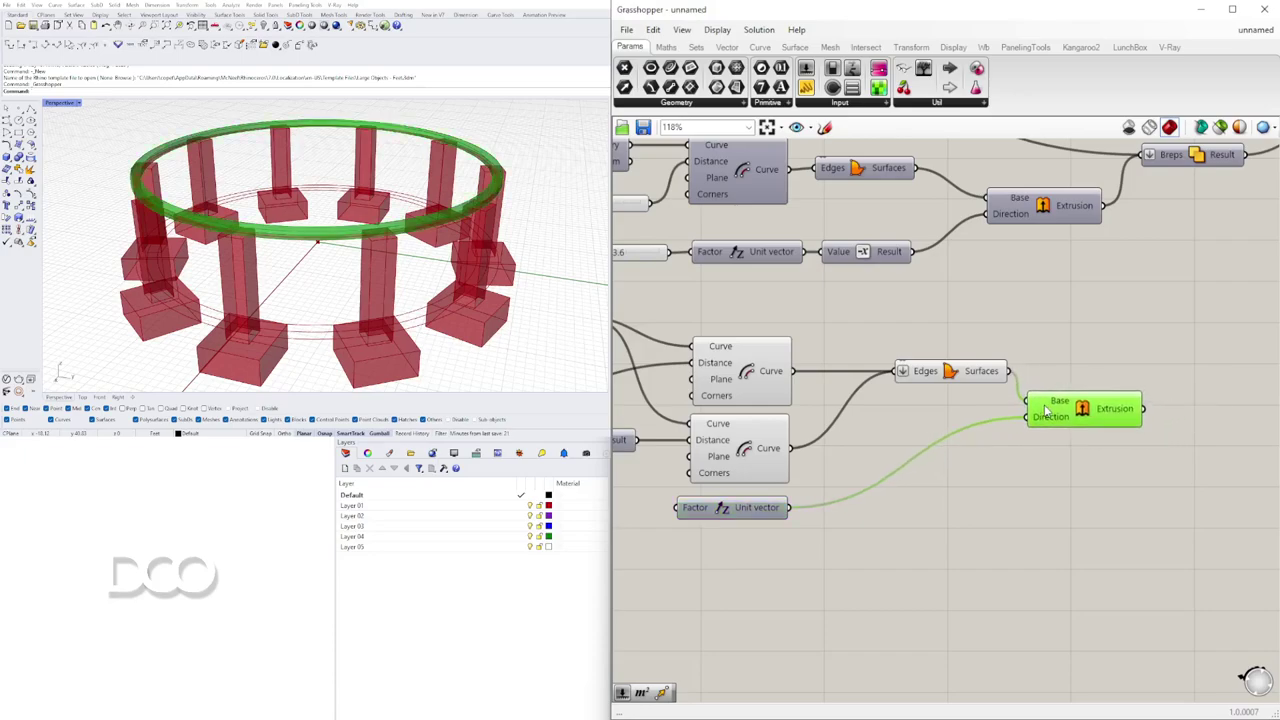
# - Rearrange the beam's offset, Boundary Surfaces and Extrude components into a more compact layout
pyautogui.moveTo(1157, 514); pyautogui.dragTo(903, 337)
pyautogui.moveTo(933, 386); pyautogui.dragTo(868, 421)
pyautogui.click(937, 349)
pyautogui.moveTo(1013, 453); pyautogui.dragTo(1036, 449)
# - Duplicate the BEAM WIDTH slider beside the beam's Unit Z component and rename the copy BEAM DEPTH
pyautogui.moveTo(625, 506); pyautogui.dragTo(1075, 510, button='right')
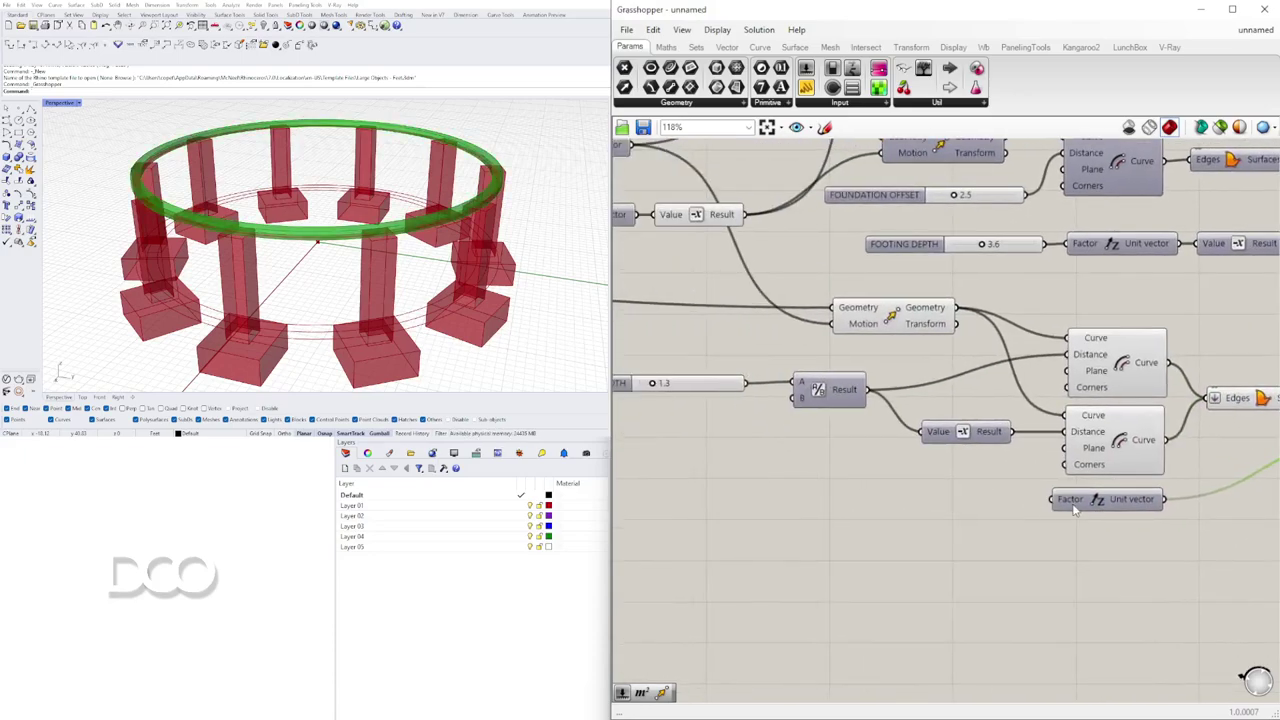
pyautogui.moveTo(767, 472); pyautogui.dragTo(920, 431, button='right')
pyautogui.keyDown('alt'); pyautogui.moveTo(760, 338); pyautogui.dragTo(1025, 456); pyautogui.keyUp('alt')
pyautogui.scroll(4, 1100, 452)
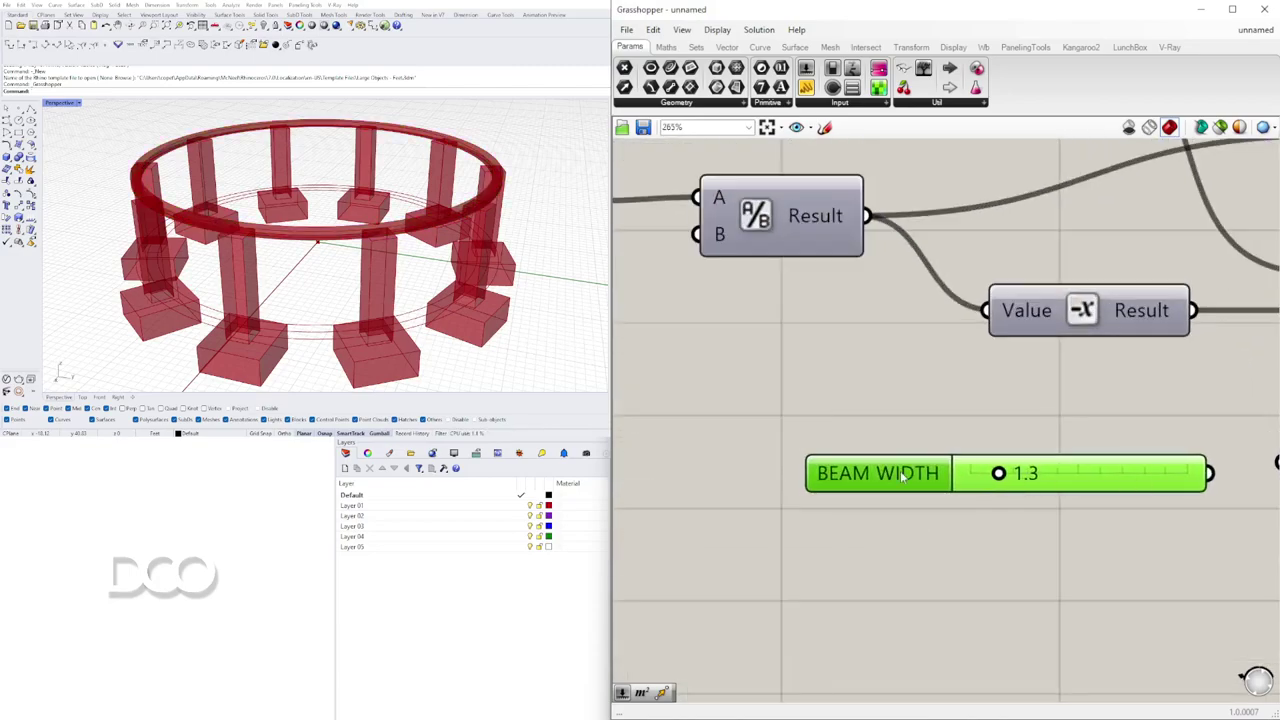
pyautogui.rightClick(903, 476)
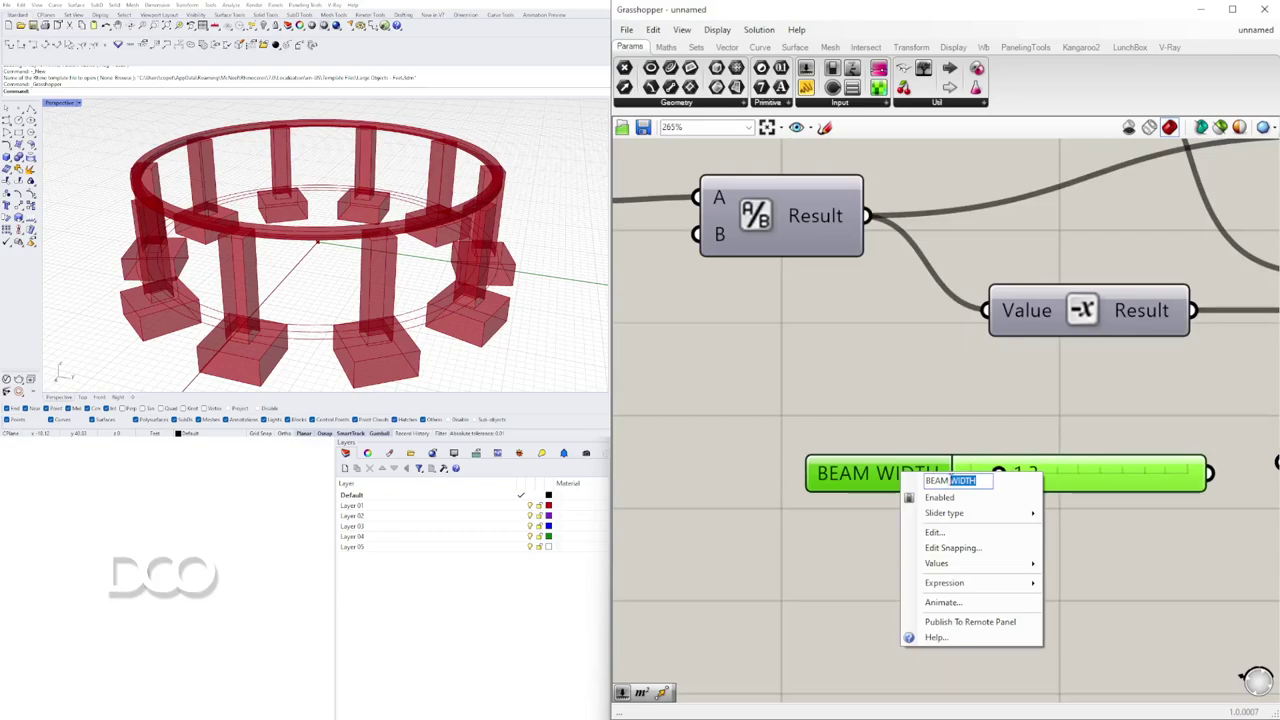
pyautogui.write('HEG')
pyautogui.press('BackSpace')
pyautogui.press('BackSpace')
pyautogui.press('BackSpace')
pyautogui.write('DEPTH')
pyautogui.press('Return')
# - Connect the BEAM DEPTH slider to the beam's Unit Z factor and increase its value
pyautogui.scroll(-3, 1075, 462)
pyautogui.scroll(2, 1075, 462)
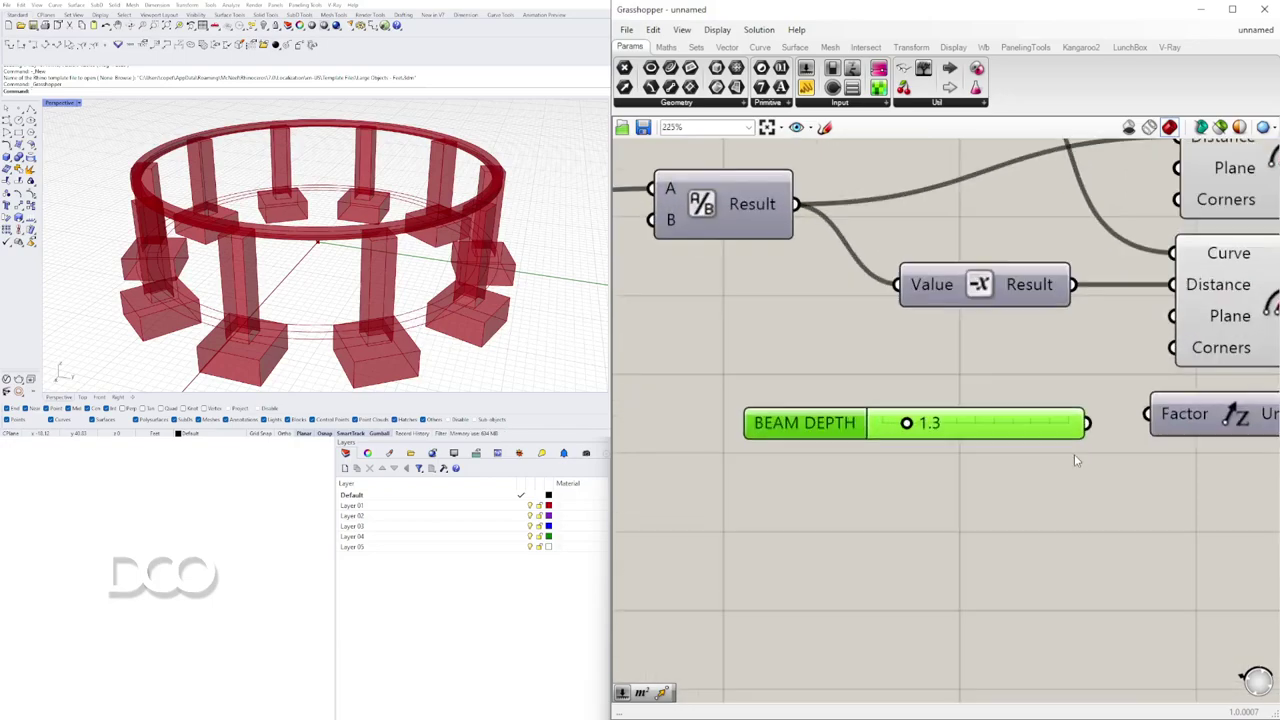
pyautogui.scroll(3, 930, 420)
pyautogui.moveTo(887, 426); pyautogui.dragTo(632, 292)
pyautogui.scroll(-8, 926, 410)
# - Turn off the preview of the beam's Move, Offset Curve, Negative and Boundary Surfaces components
pyautogui.click(1058, 392)
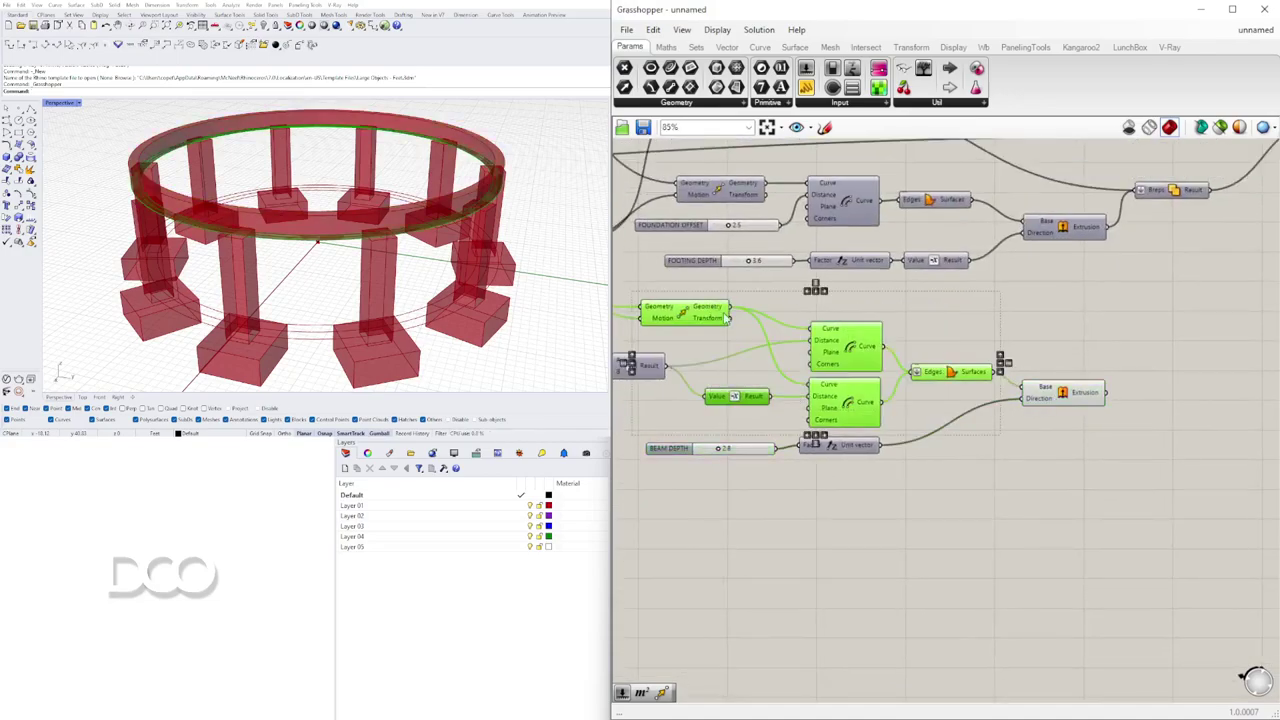
pyautogui.middleClick(722, 313)
pyautogui.click(767, 270)
pyautogui.click(954, 546)
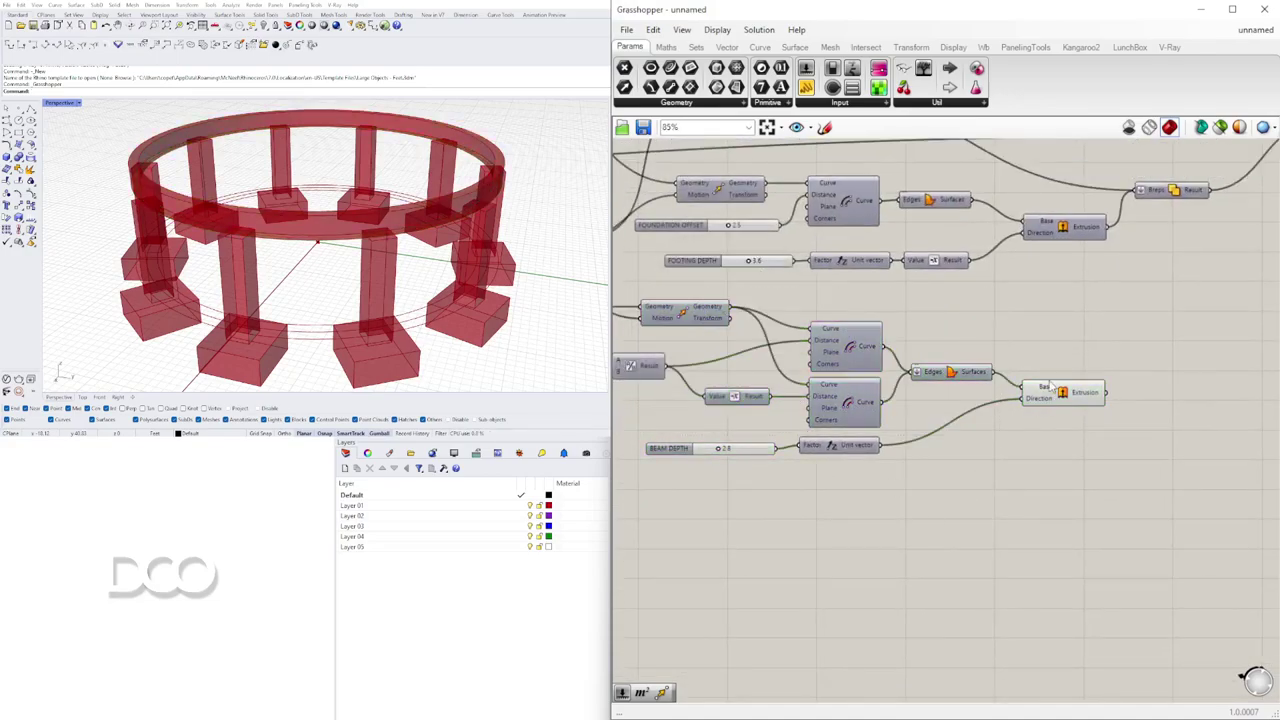
# - Set the BEAM DEPTH slider to 3.6 and check the deeper ring beam on the columns
pyautogui.moveTo(322, 285); pyautogui.dragTo(340, 246, button='right')
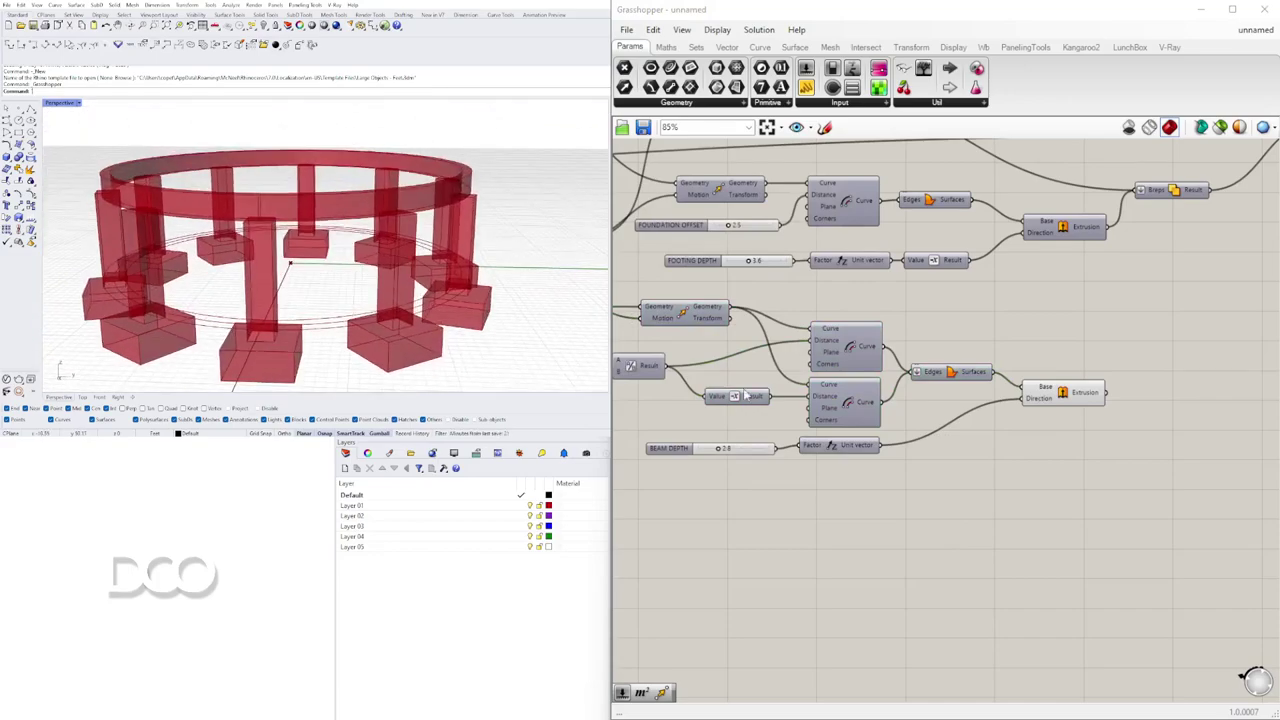
pyautogui.click(1053, 400)
pyautogui.click(1061, 454)
pyautogui.moveTo(684, 480); pyautogui.dragTo(890, 484, button='right')
pyautogui.scroll(6, 908, 460)
pyautogui.moveTo(966, 452); pyautogui.dragTo(987, 455)
pyautogui.moveTo(375, 235); pyautogui.dragTo(462, 302, button='right')
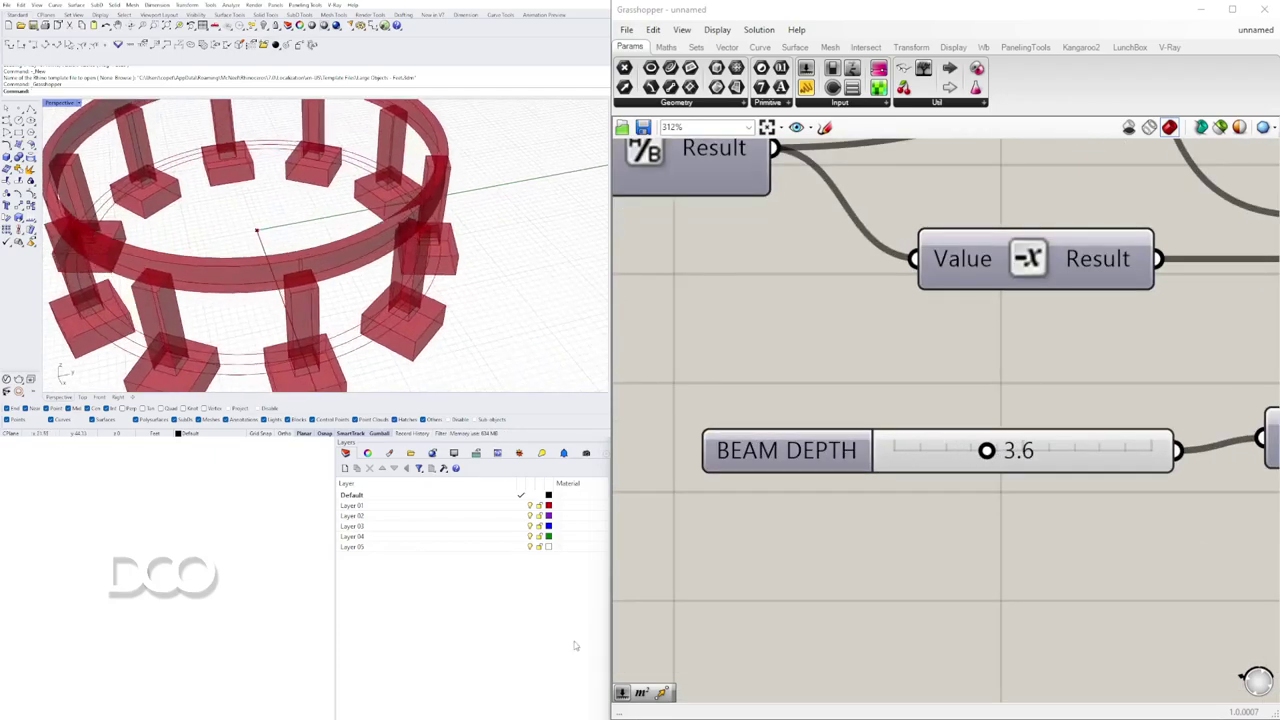
# - Try a BEAM WIDTH of 5.3 and view the widened ring beam
pyautogui.scroll(-5, 1083, 435)
pyautogui.moveTo(1083, 431); pyautogui.dragTo(1195, 480, button='right')
pyautogui.scroll(4, 830, 399)
pyautogui.moveTo(832, 399); pyautogui.dragTo(917, 398)
pyautogui.moveTo(345, 262)
pyautogui.mouseDown(button='right')
pyautogui.moveTo(333, 207)
pyautogui.moveTo(345, 172)
pyautogui.moveTo(385, 214)
pyautogui.moveTo(375, 250)
pyautogui.moveTo(340, 285)
pyautogui.mouseUp(button='right')
pyautogui.scroll(-5, 340, 285)
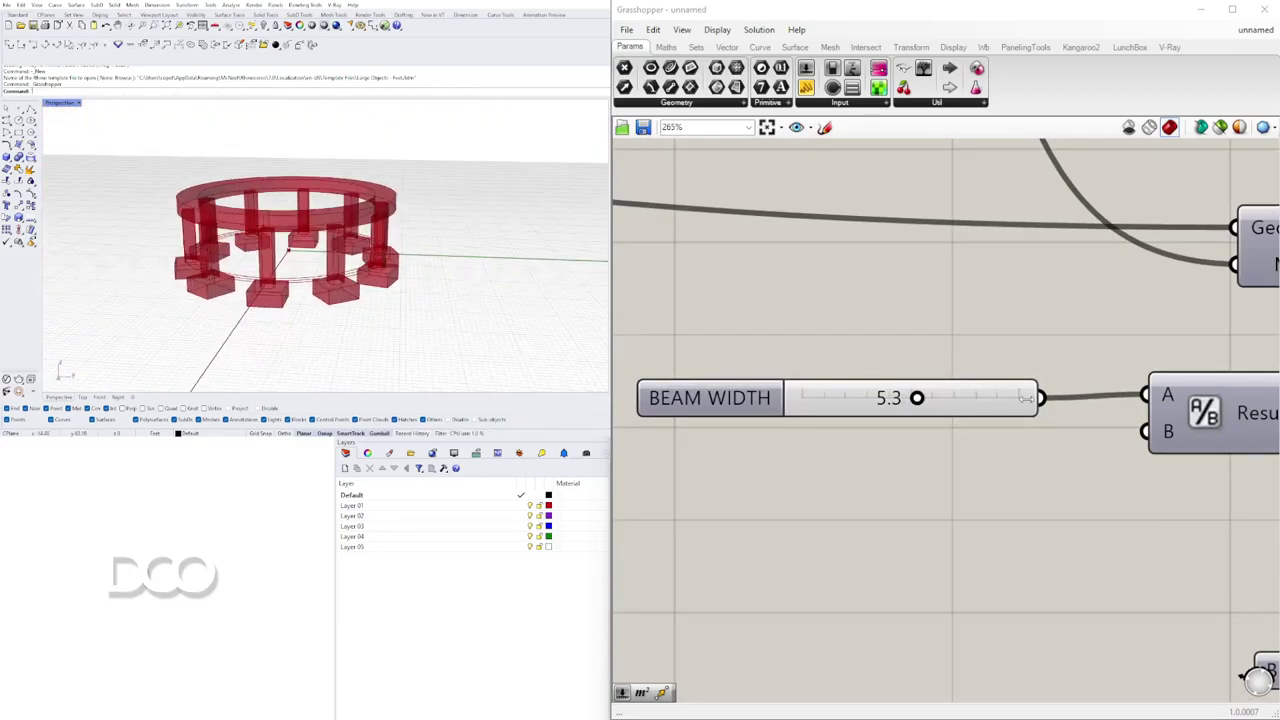
# - Set the BEAM WIDTH slider to 2 and view the ring beam on the columns
pyautogui.scroll(-4, 916, 519)
pyautogui.scroll(5, 905, 513)
pyautogui.moveTo(927, 515); pyautogui.dragTo(840, 515)
pyautogui.scroll(5, 375, 257)
pyautogui.doubleClick(870, 518)
pyautogui.write('2')
pyautogui.press('Return')
pyautogui.moveTo(375, 215)
pyautogui.mouseDown(button='right')
pyautogui.moveTo(385, 310)
pyautogui.moveTo(310, 200)
pyautogui.moveTo(354, 206)
pyautogui.mouseUp(button='right')
pyautogui.scroll(-7, 280, 225)
pyautogui.scroll(2, 282, 226)
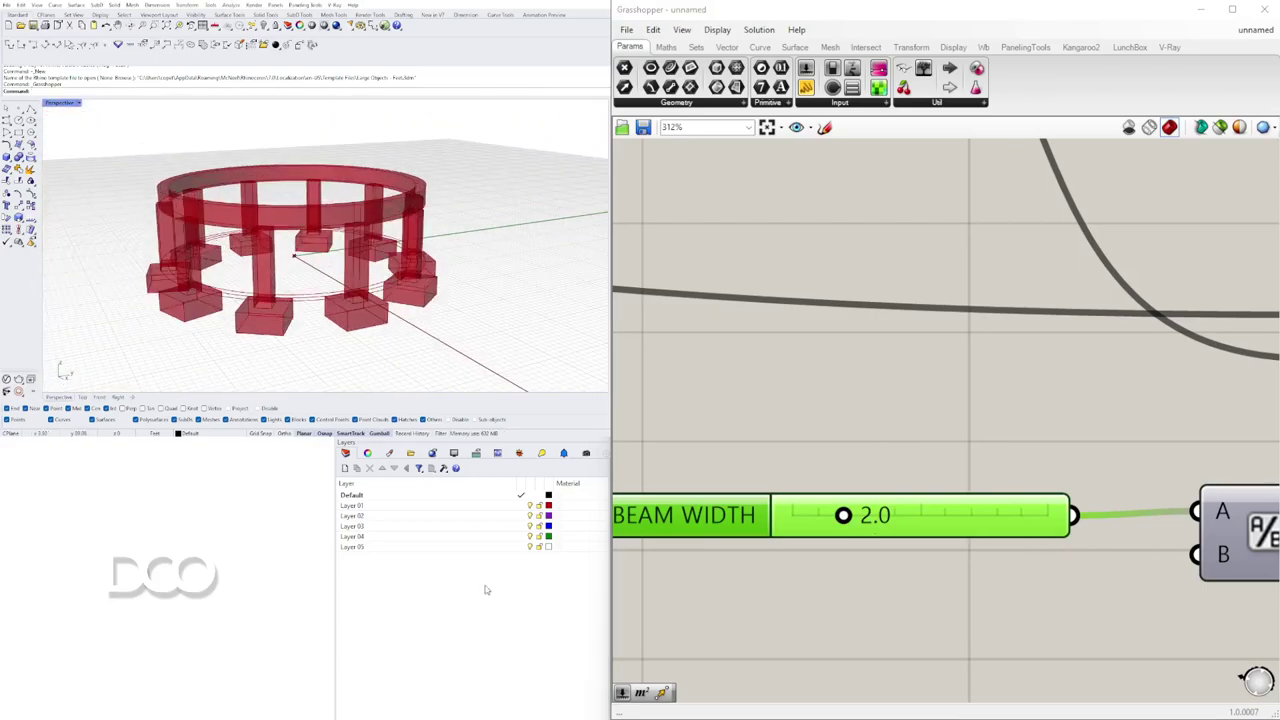
# - Set the column count slider feeding the two curve arrays to 5 and view the structure
pyautogui.scroll(-6, 940, 430)
pyautogui.scroll(2, 1075, 443)
pyautogui.moveTo(1075, 443); pyautogui.dragTo(669, 485, button='right')
pyautogui.scroll(-2, 957, 403)
pyautogui.moveTo(957, 403); pyautogui.dragTo(889, 467, button='right')
pyautogui.scroll(5, 970, 307)
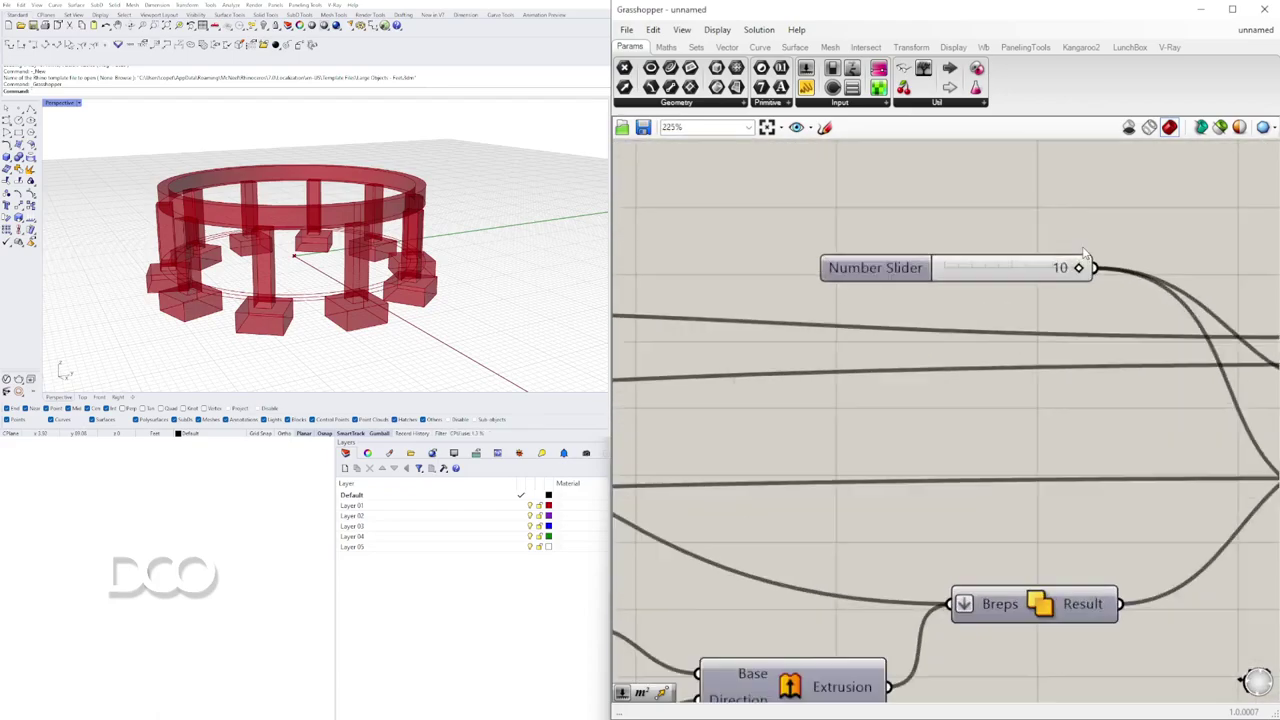
pyautogui.moveTo(1080, 272); pyautogui.dragTo(1000, 272)
pyautogui.moveTo(517, 255)
pyautogui.mouseDown(button='right')
pyautogui.moveTo(440, 330)
pyautogui.moveTo(486, 240)
pyautogui.moveTo(520, 235)
pyautogui.mouseUp(button='right')
pyautogui.scroll(4, 486, 245)
pyautogui.scroll(-4, 917, 407)
# - Highlight the footing array's geometry and examine the columns, footings and ring beam from several angles
pyautogui.moveTo(1139, 466); pyautogui.dragTo(887, 468, button='right')
pyautogui.scroll(1, 886, 470)
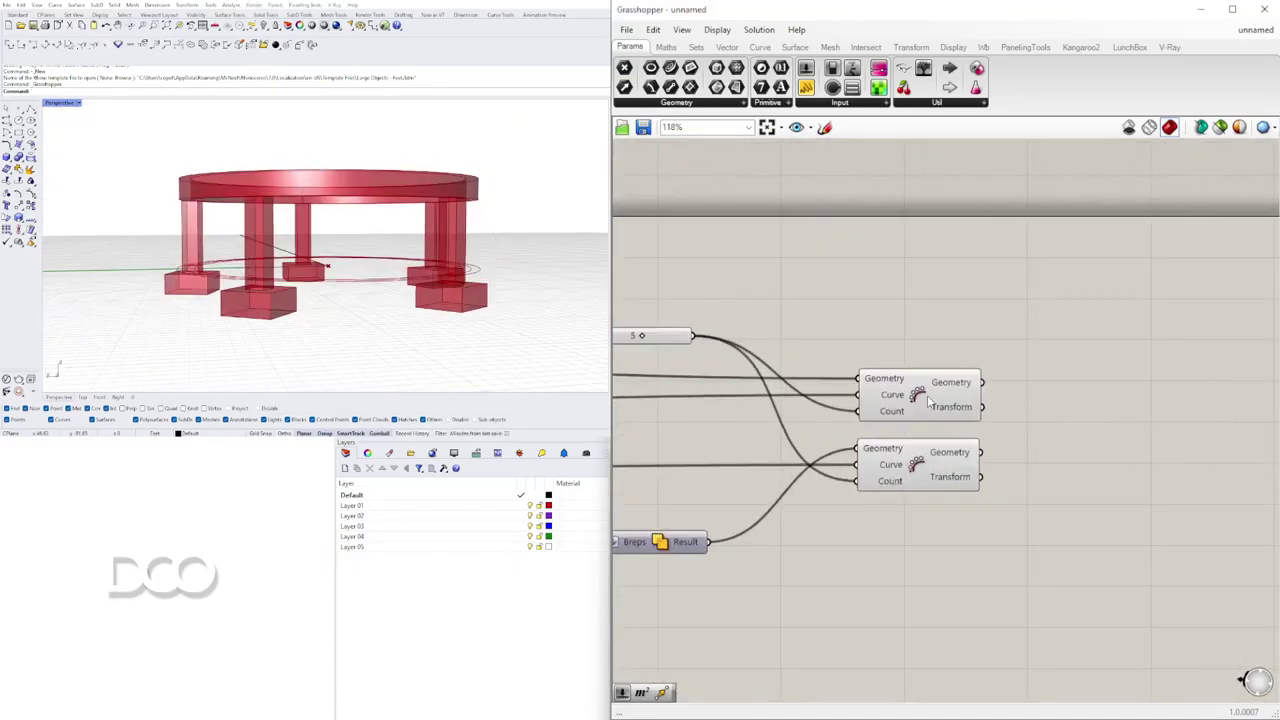
pyautogui.click(889, 476)
pyautogui.moveTo(430, 250); pyautogui.dragTo(429, 287, button='right')
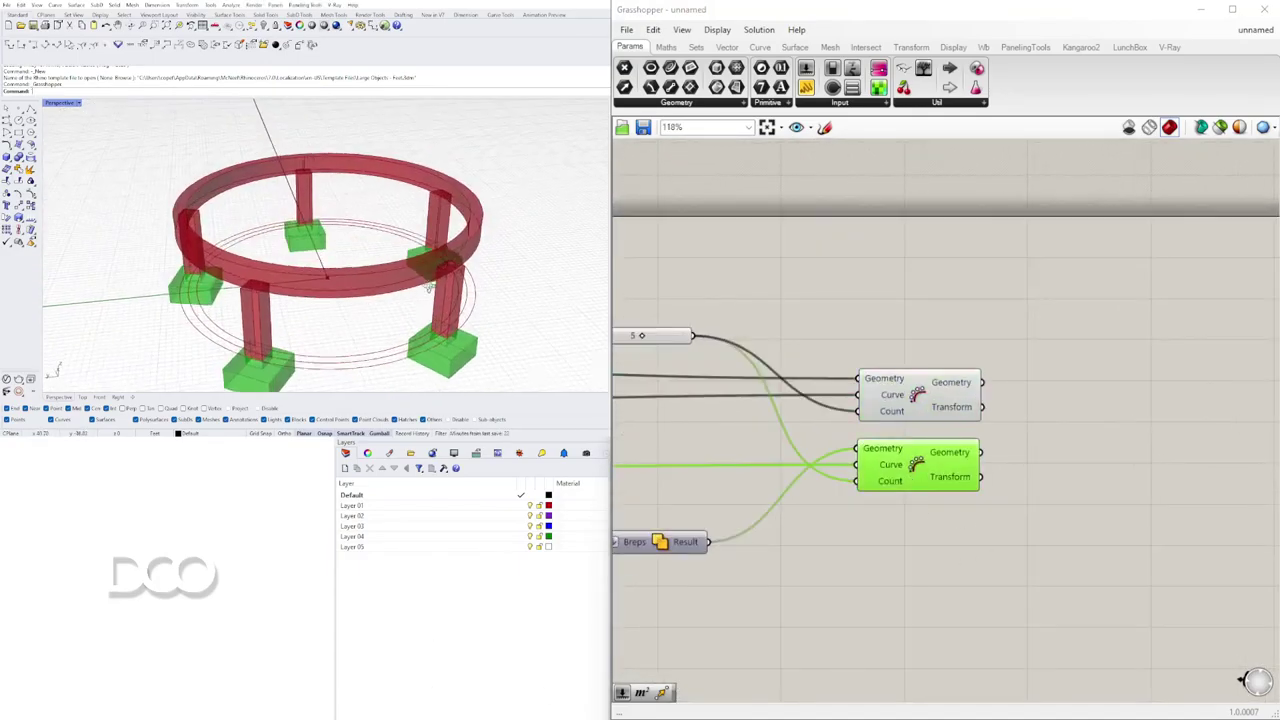
pyautogui.click(971, 586)
pyautogui.scroll(-3, 971, 586)
pyautogui.moveTo(944, 567); pyautogui.dragTo(938, 583)
pyautogui.click(966, 537)
pyautogui.moveTo(966, 537); pyautogui.dragTo(1060, 509, button='right')
pyautogui.moveTo(347, 250); pyautogui.dragTo(404, 222, button='right')
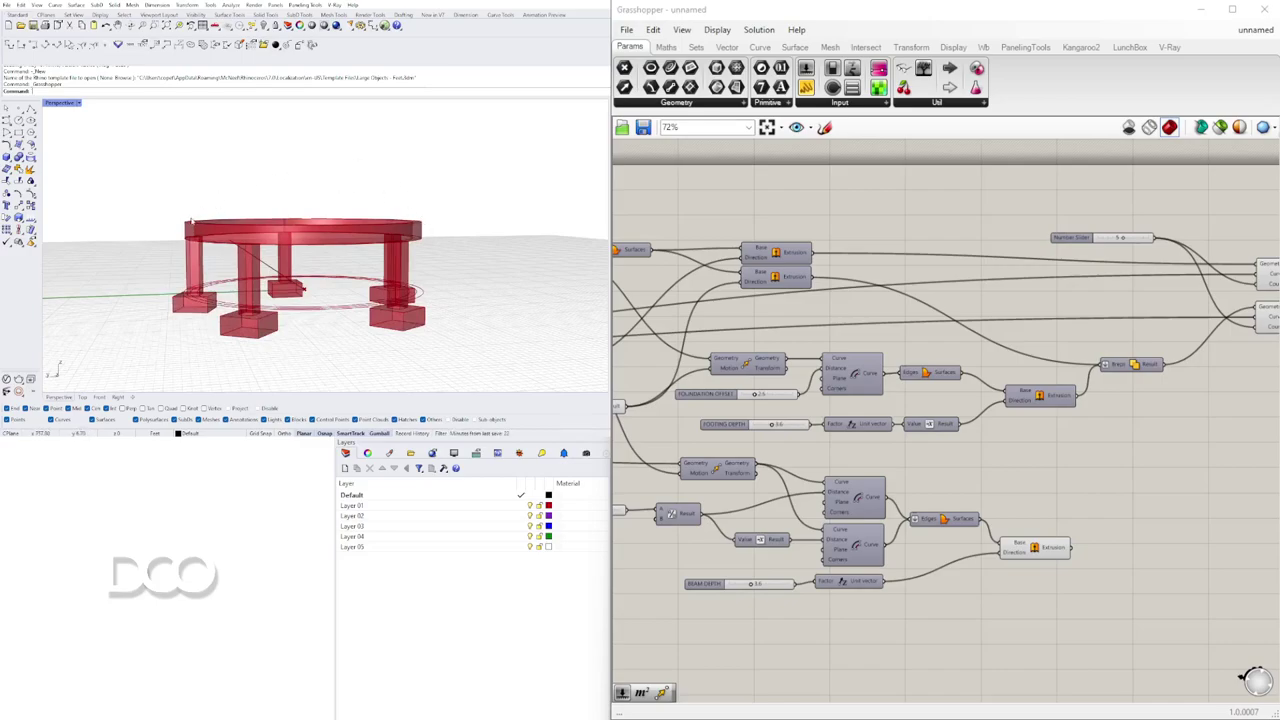
pyautogui.moveTo(287, 175); pyautogui.dragTo(284, 200, button='right')
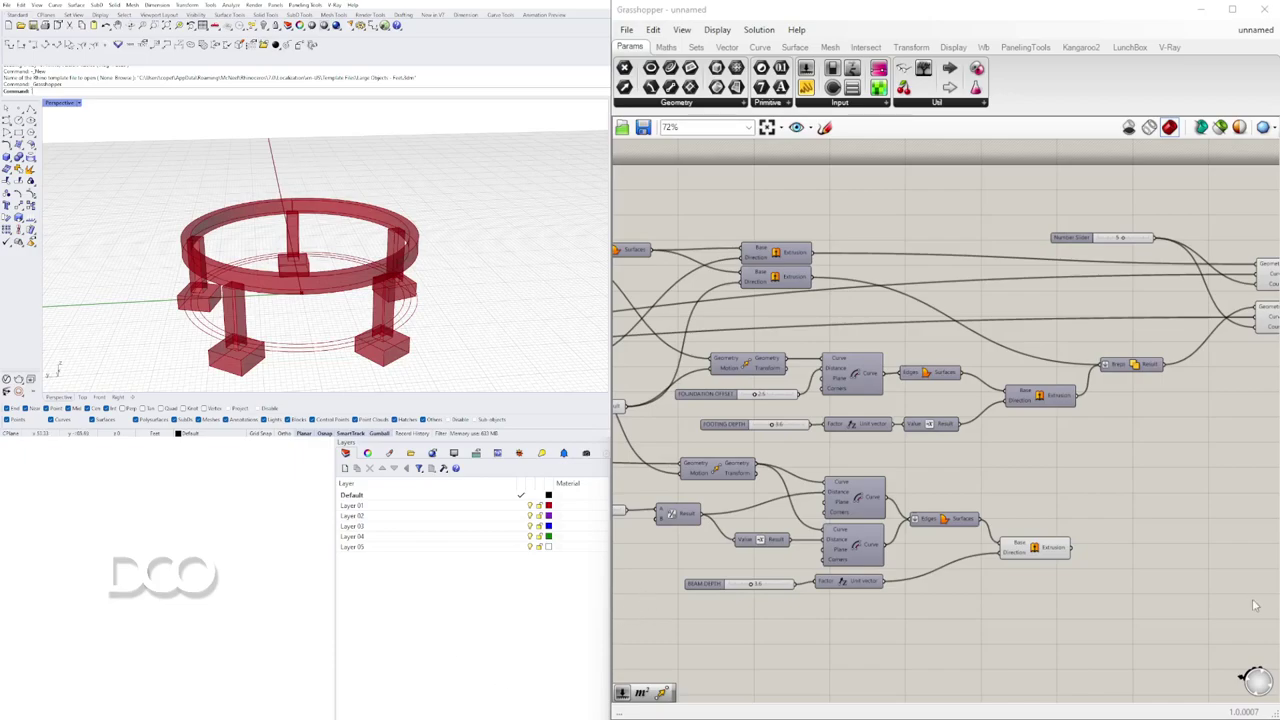
# - Turn the preview of the beam's two Offset Curve components back on and inspect their curves at the beam
pyautogui.click(1040, 550)
pyautogui.moveTo(850, 562); pyautogui.dragTo(960, 490, button='right')
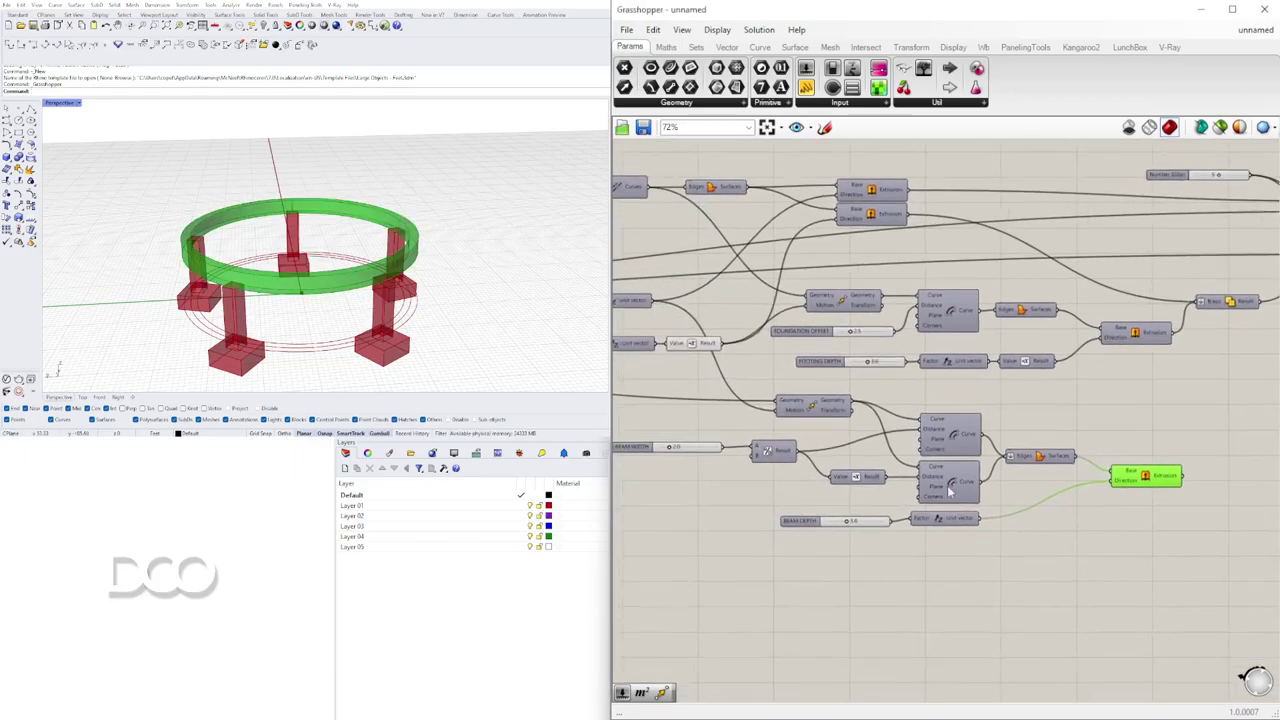
pyautogui.click(953, 455)
pyautogui.rightClick(948, 442)
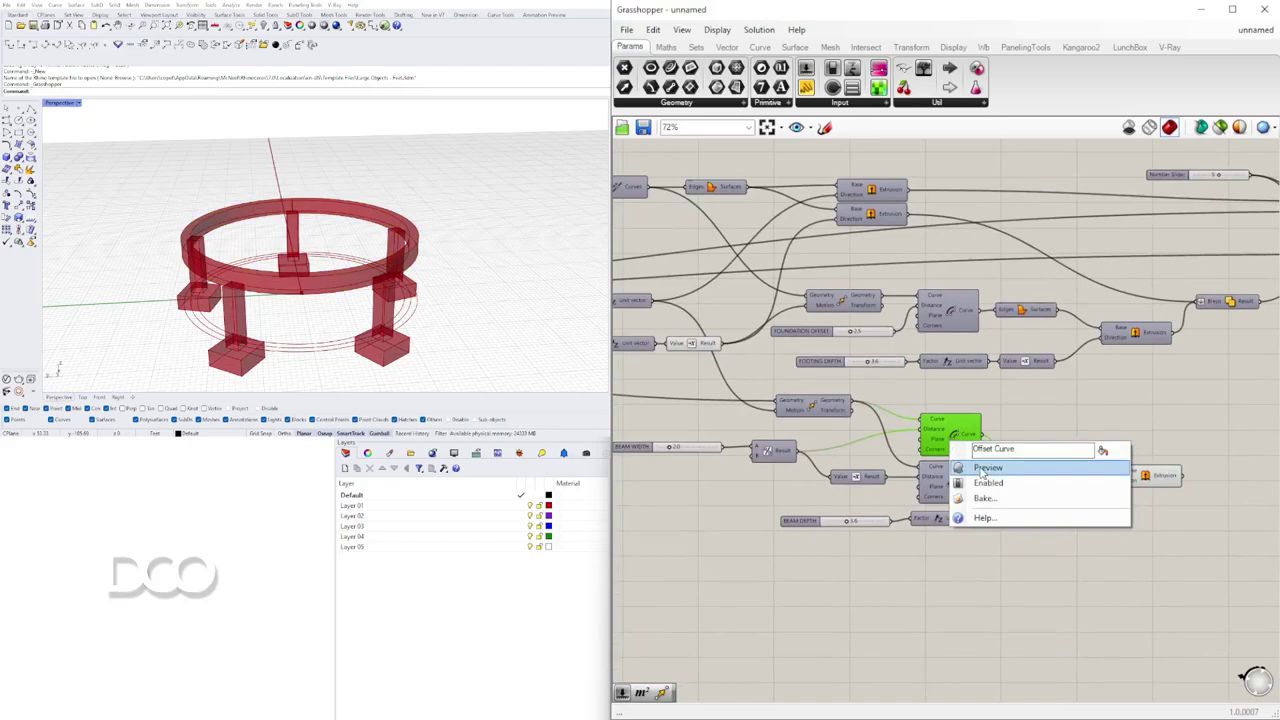
pyautogui.press('Escape')
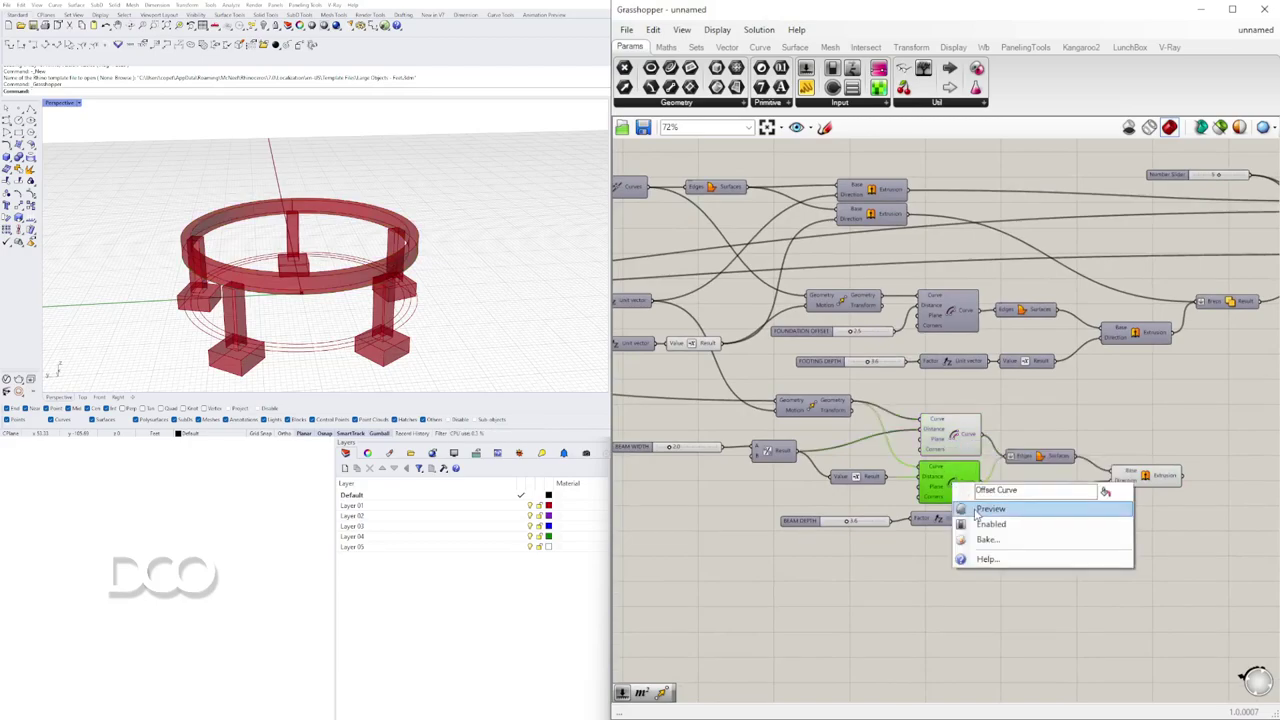
pyautogui.click(979, 509)
pyautogui.moveTo(422, 256)
pyautogui.mouseDown(button='right')
pyautogui.moveTo(449, 246)
pyautogui.moveTo(405, 265)
pyautogui.mouseUp(button='right')
pyautogui.scroll(5, 397, 267)
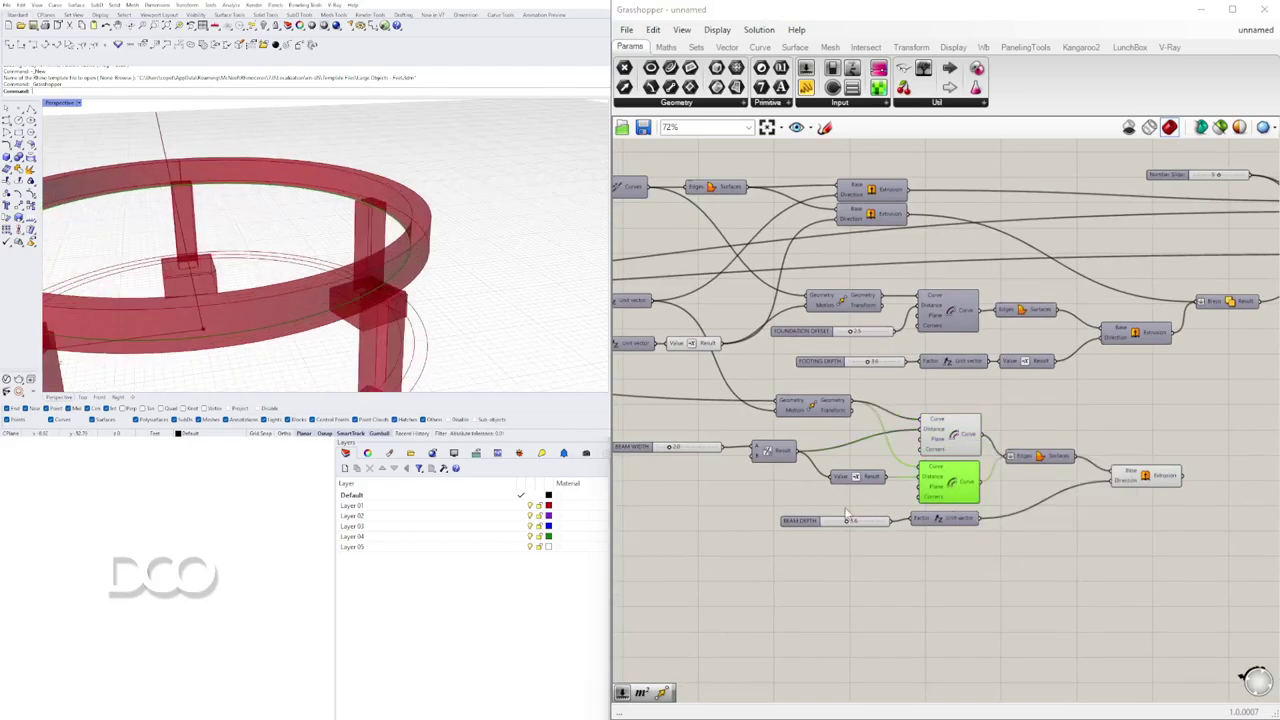
# - Turn on the preview of the beam's Move component and check its raised circle within the ring beam
pyautogui.moveTo(835, 434); pyautogui.dragTo(911, 430, button='right')
pyautogui.rightClick(886, 404)
pyautogui.click(904, 428)
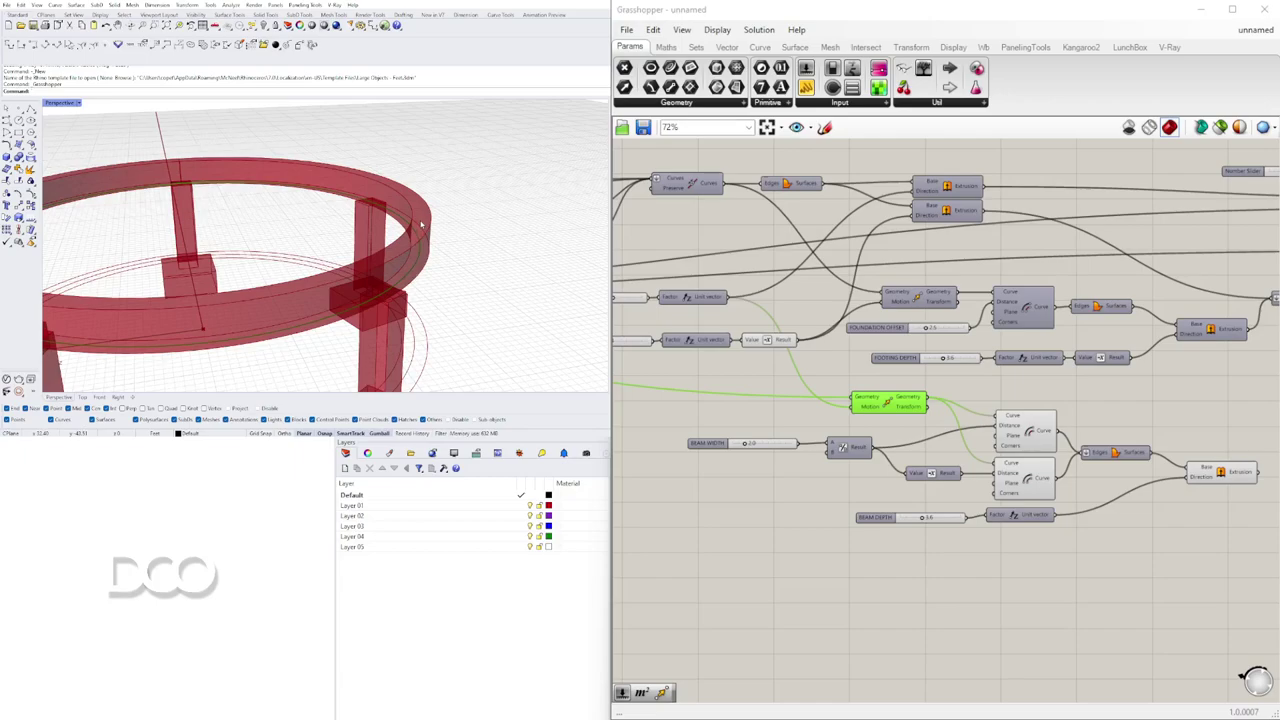
pyautogui.scroll(3, 960, 517)
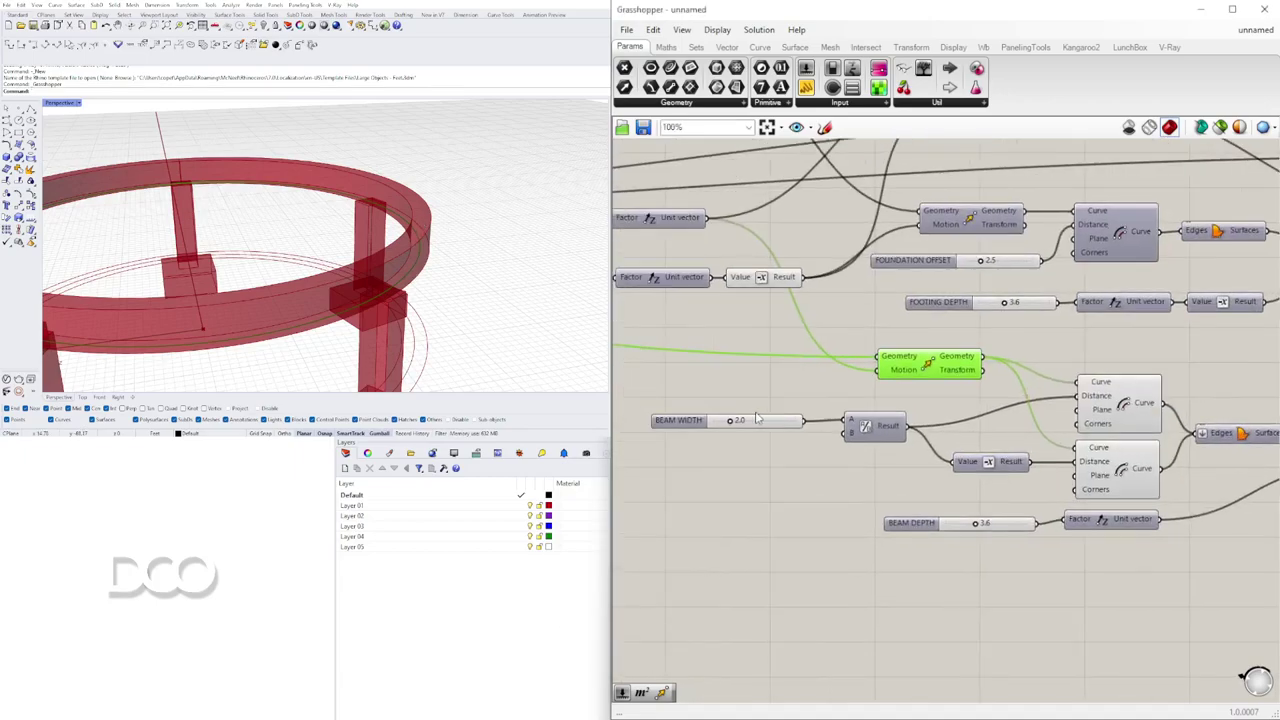
# - Add a Move component above the beam's Extrusion component
pyautogui.click(850, 512)
pyautogui.moveTo(1180, 400); pyautogui.dragTo(855, 396, button='right')
pyautogui.doubleClick(986, 383)
pyautogui.write('MOVE')
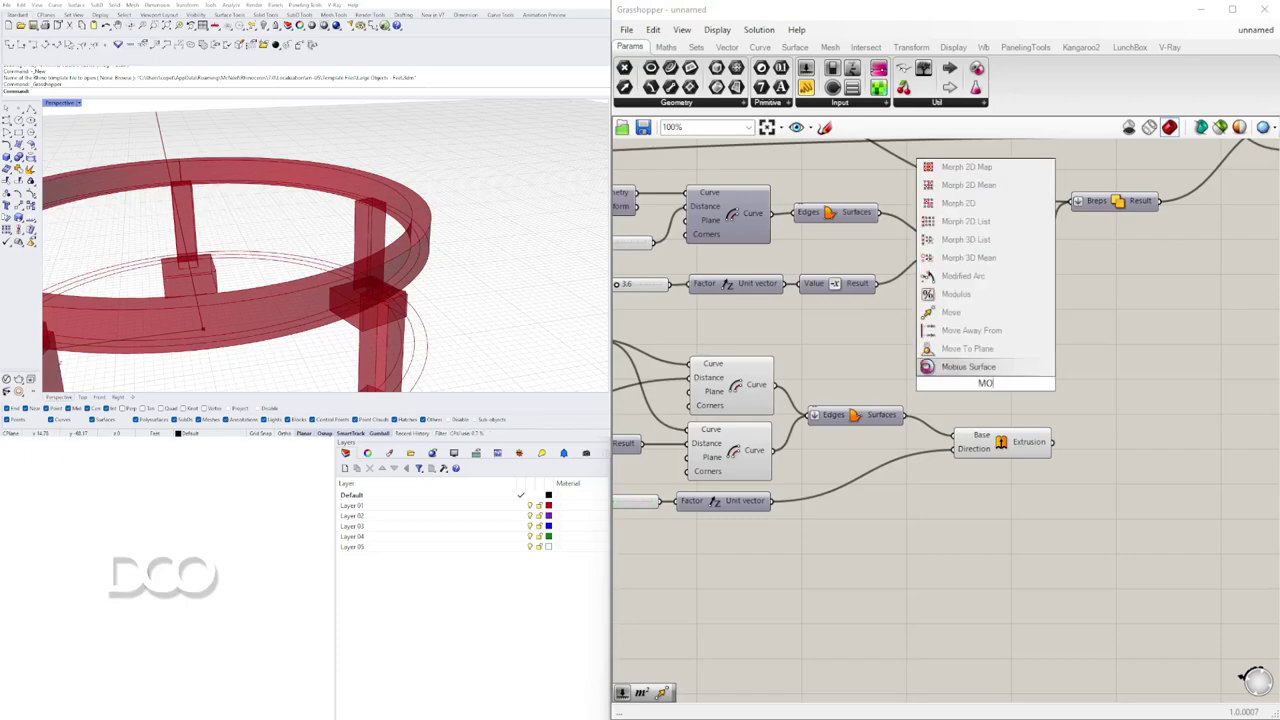
pyautogui.click(1000, 368)
pyautogui.moveTo(988, 382); pyautogui.dragTo(1028, 368)
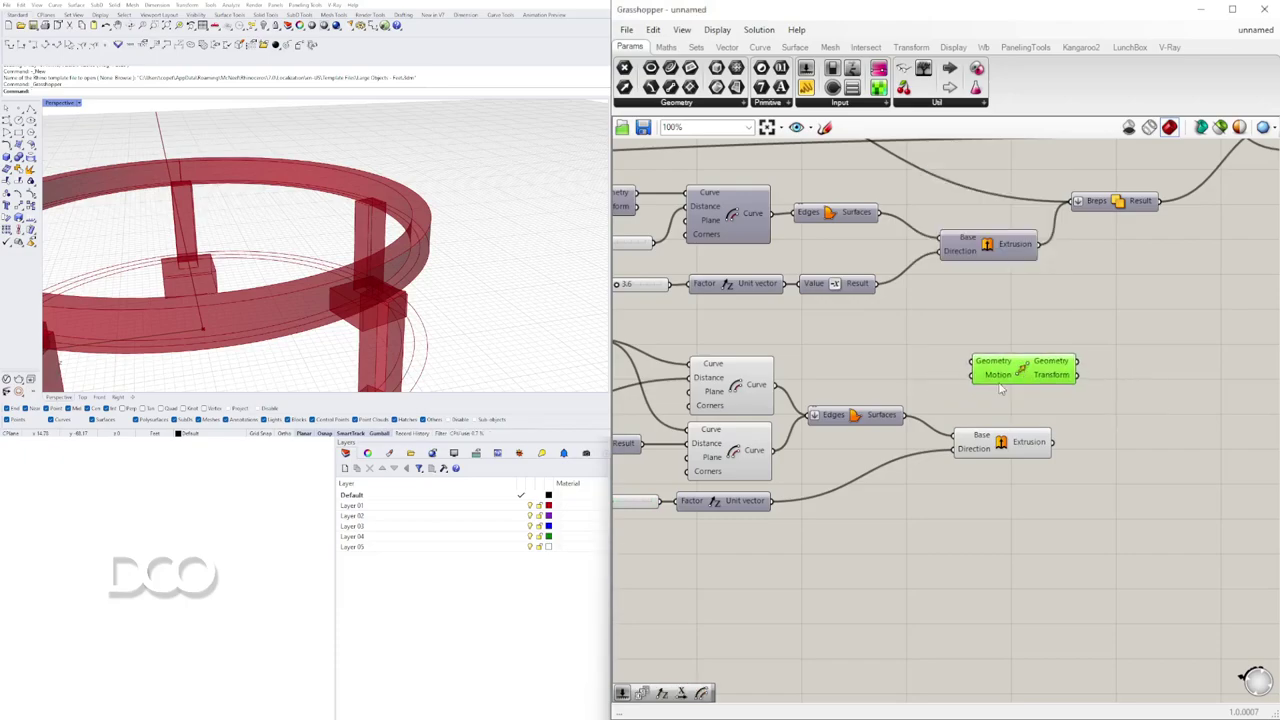
# - Group the Move component feeding the beam's offset curves and name the group CENTERLINE OF BEAM
pyautogui.moveTo(817, 396); pyautogui.dragTo(963, 374, button='right')
pyautogui.scroll(-1, 960, 376)
pyautogui.moveTo(878, 381); pyautogui.dragTo(925, 380, button='right')
pyautogui.click(772, 330)
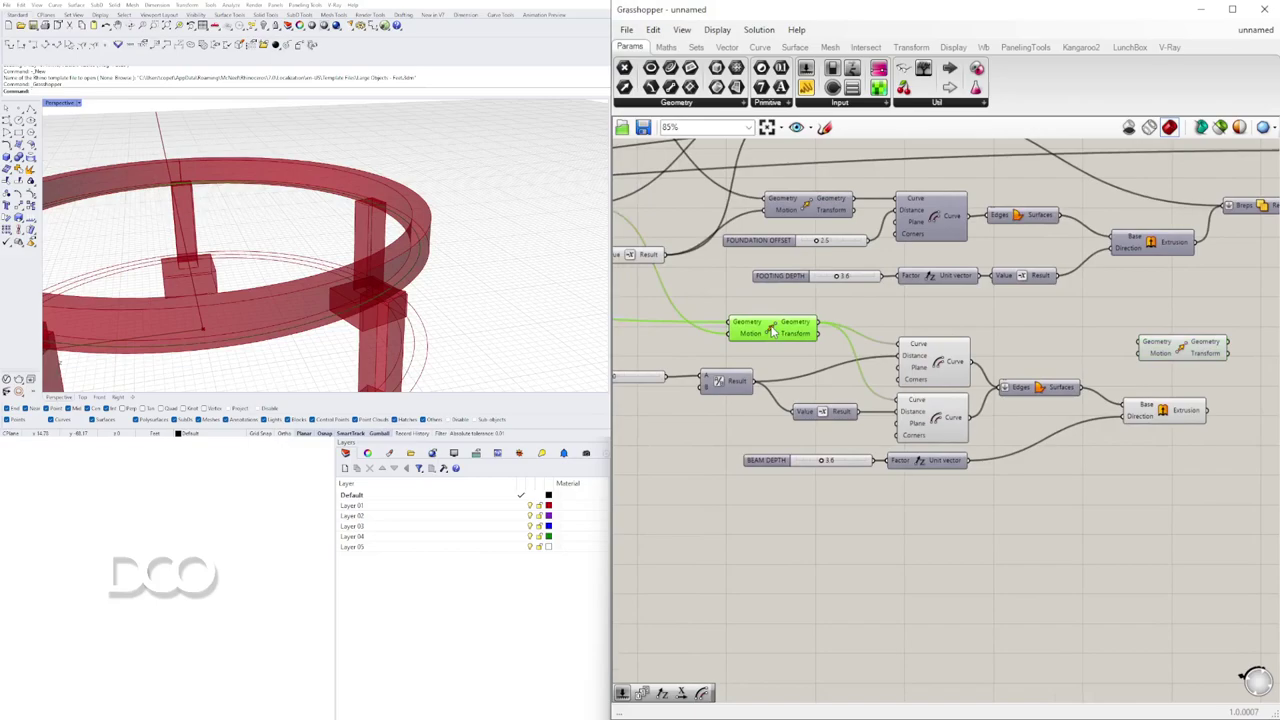
pyautogui.moveTo(757, 330); pyautogui.dragTo(759, 351, button='right')
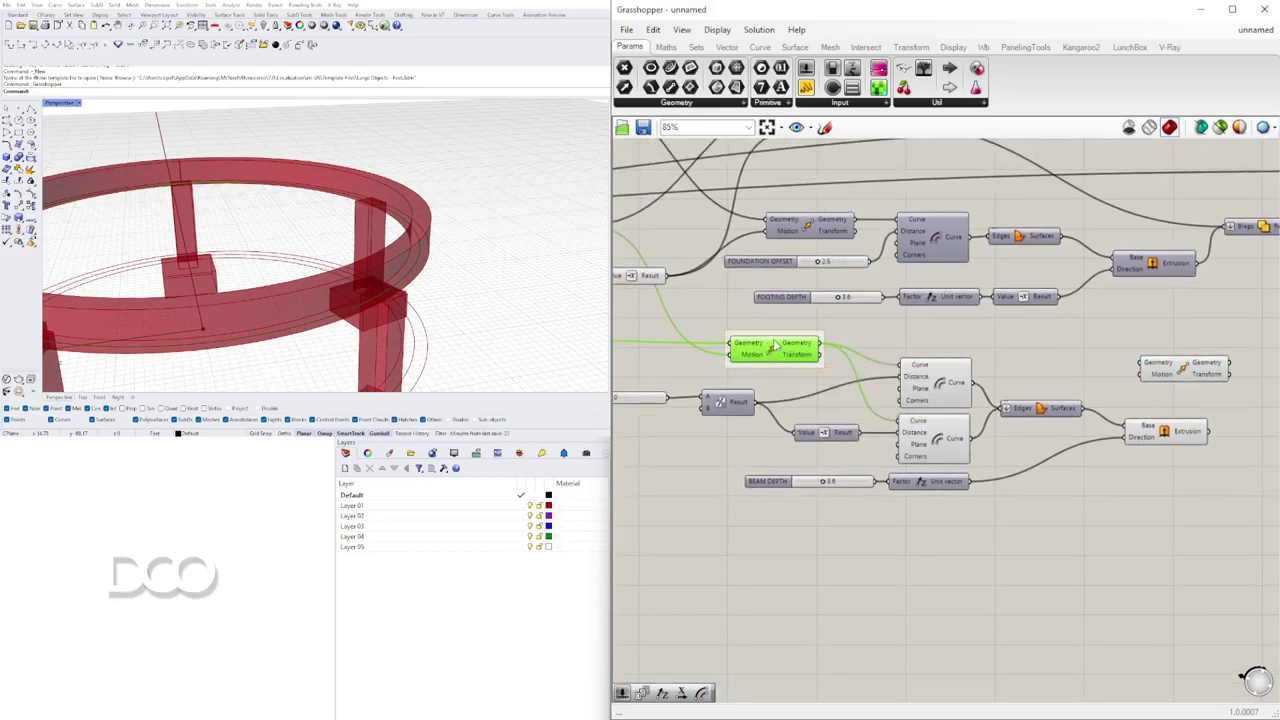
pyautogui.scroll(1, 790, 345)
pyautogui.hotkey('ctrl', 'g')
pyautogui.rightClick(788, 338)
pyautogui.write('CENTERLINE OF BEAM')
pyautogui.press('Return')
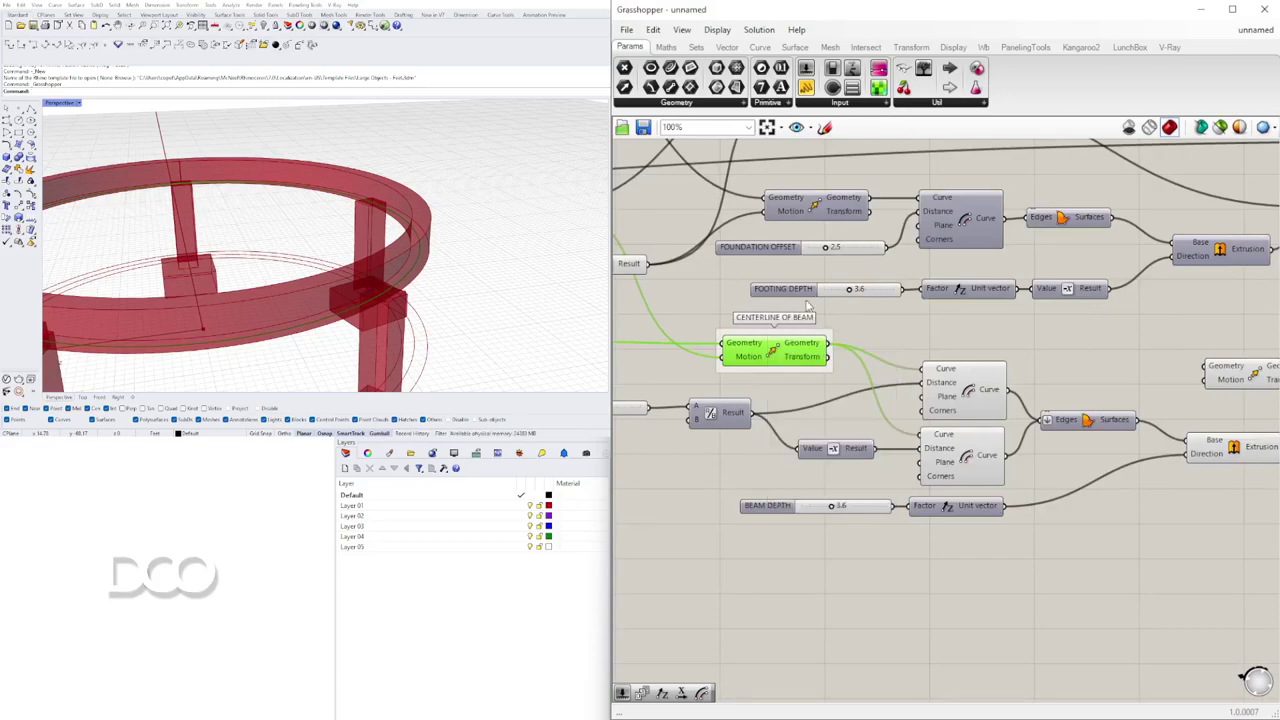
# - Feed the beam centerline into the new Move component's geometry and the beam depth's Z vector into its motion
pyautogui.scroll(-1, 949, 346)
pyautogui.moveTo(949, 346); pyautogui.dragTo(925, 372, button='right')
pyautogui.moveTo(814, 370); pyautogui.dragTo(1180, 372)
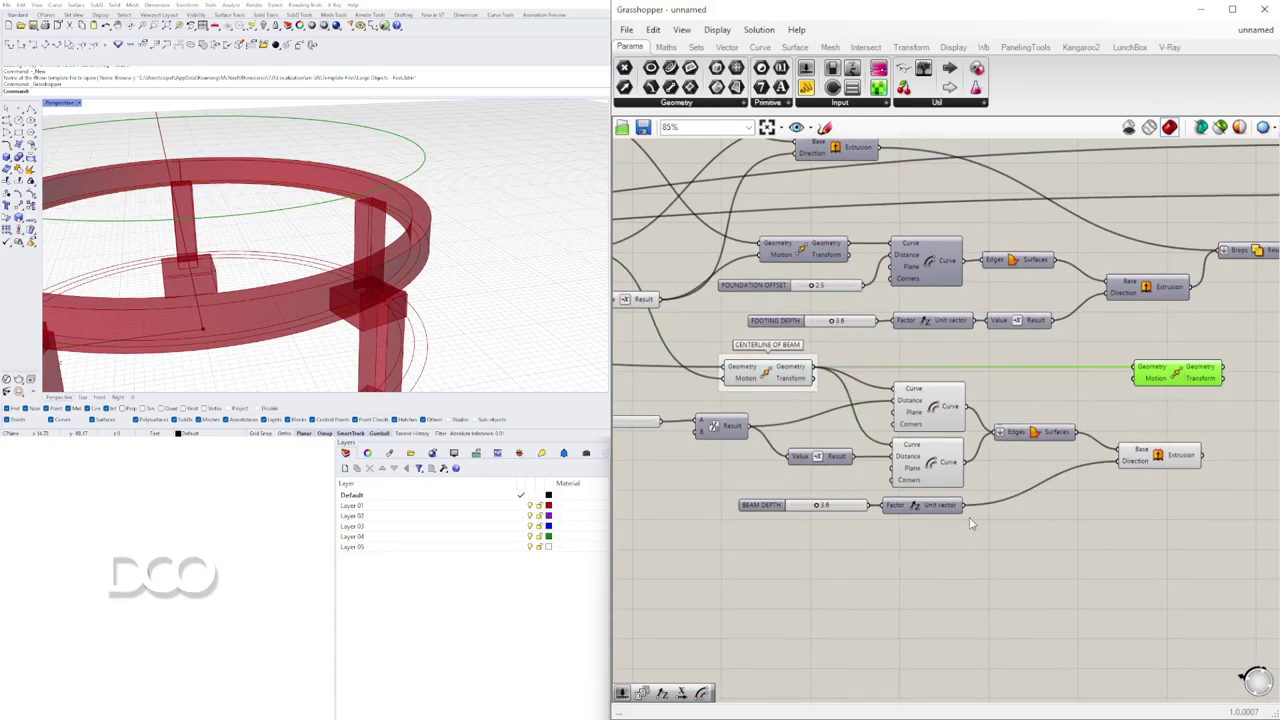
pyautogui.moveTo(962, 505); pyautogui.dragTo(1171, 376)
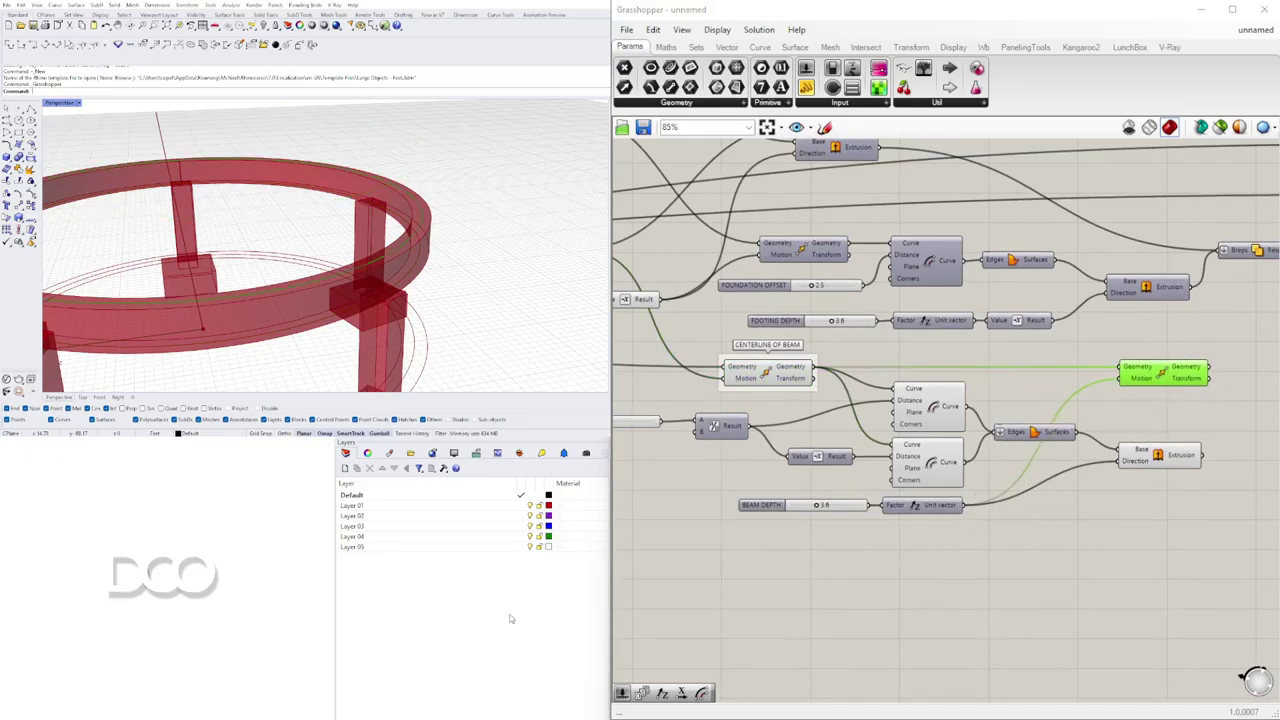
pyautogui.scroll(-8, 300, 215)
pyautogui.moveTo(310, 220); pyautogui.dragTo(350, 268, button='right')
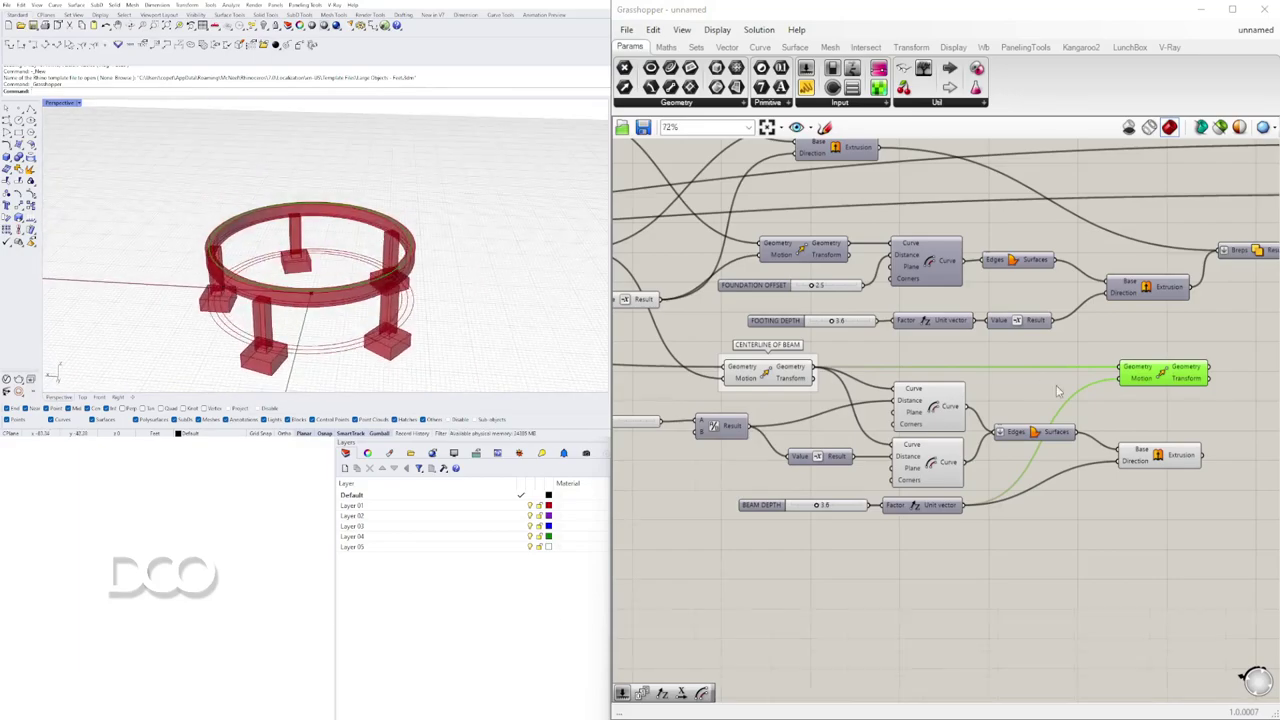
# - Reposition the new Move component beneath the beam's Extrusion component, leaving space beside it
pyautogui.moveTo(1150, 431); pyautogui.dragTo(1046, 477, button='right')
pyautogui.scroll(1, 1047, 474)
pyautogui.moveTo(1046, 415); pyautogui.dragTo(1050, 607)
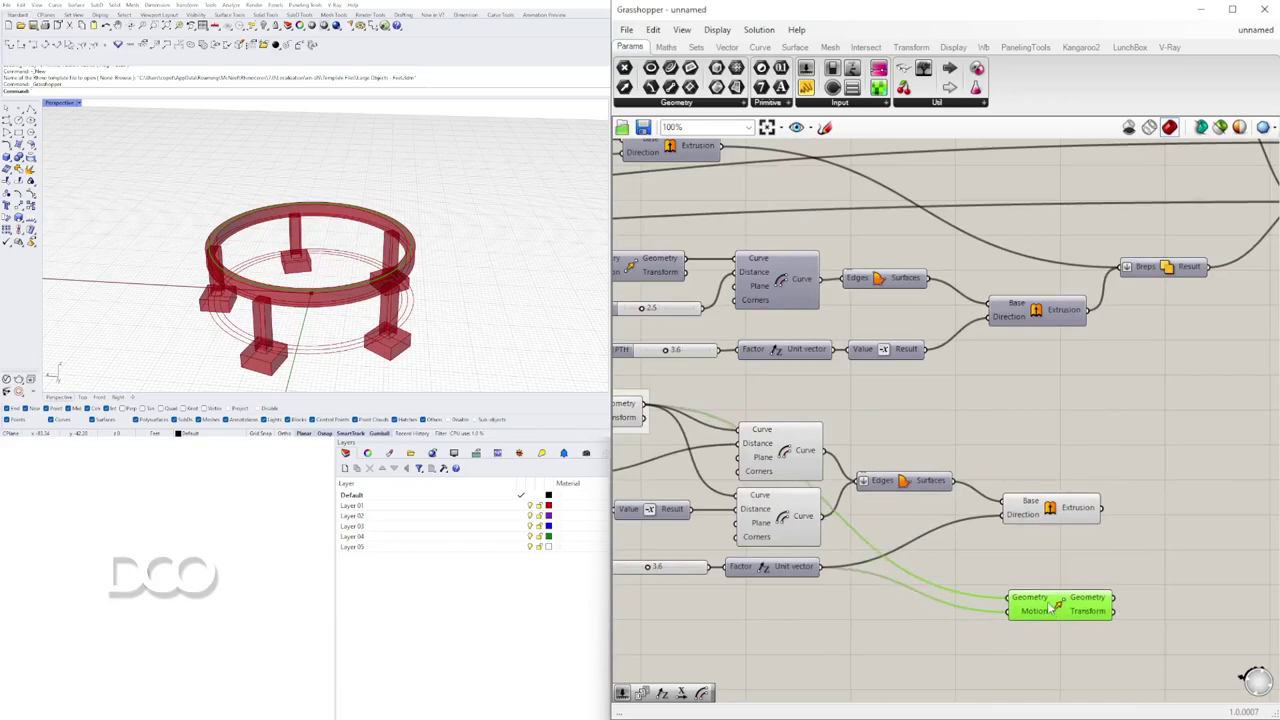
pyautogui.scroll(-4, 1102, 455)
pyautogui.moveTo(1118, 481)
pyautogui.mouseDown()
pyautogui.moveTo(1117, 445)
pyautogui.moveTo(1116, 470)
pyautogui.mouseUp()
pyautogui.scroll(3, 338, 190)
pyautogui.scroll(-4, 338, 190)
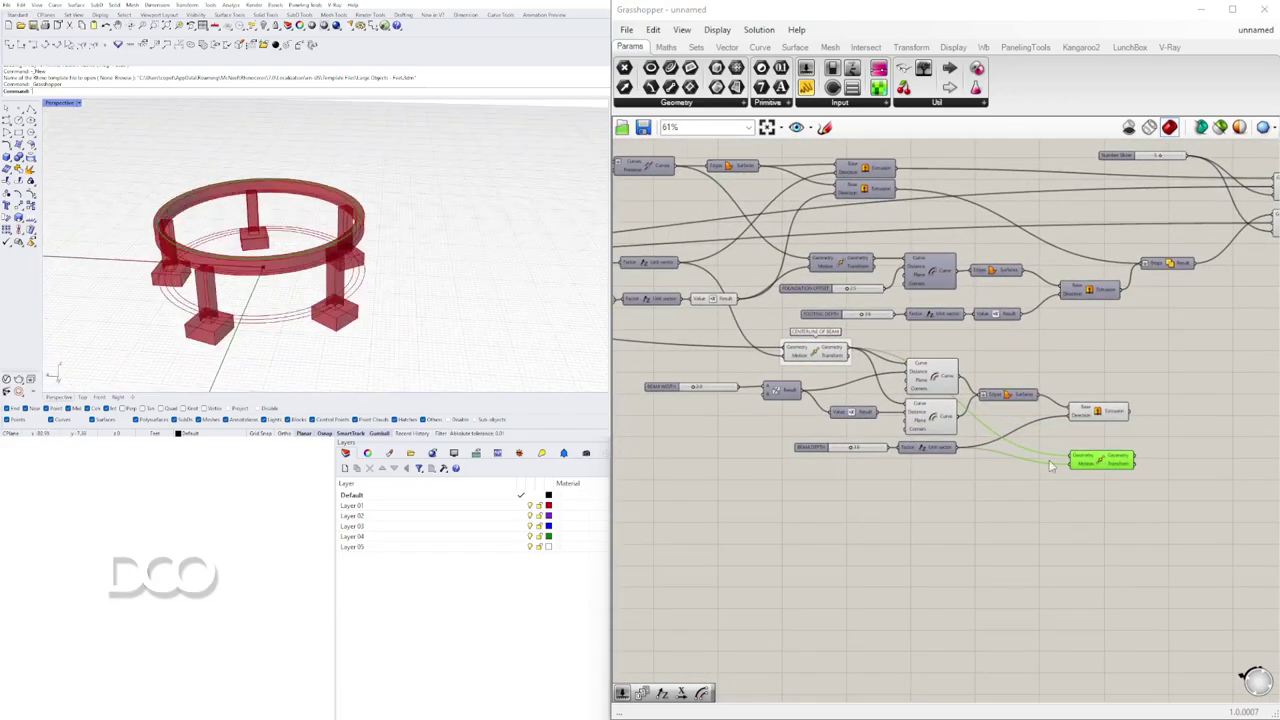
pyautogui.scroll(3, 1033, 470)
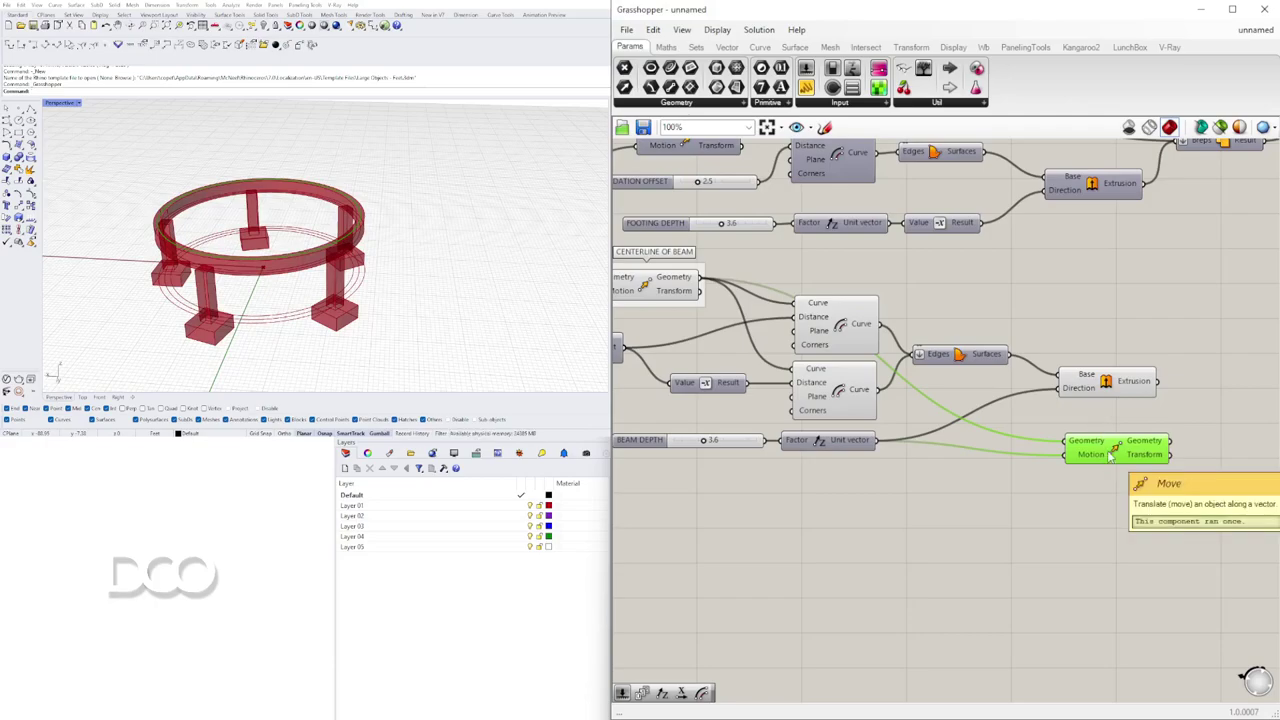
pyautogui.moveTo(1113, 450); pyautogui.dragTo(1156, 450)
# - Add an Area component and feed it the circle raised by the beam depth
pyautogui.doubleClick(1047, 482)
pyautogui.write('area')
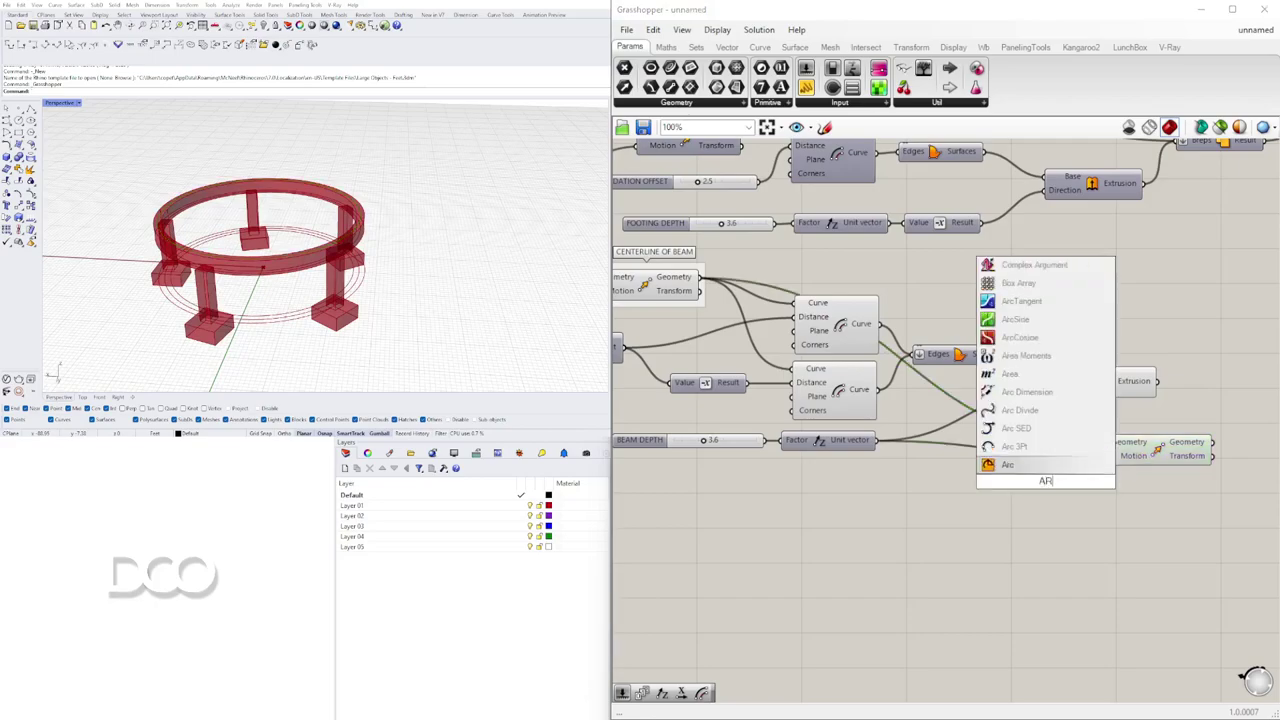
pyautogui.click(1022, 464)
pyautogui.moveTo(1042, 492); pyautogui.dragTo(1210, 507)
pyautogui.moveTo(1150, 455); pyautogui.dragTo(1053, 455)
pyautogui.moveTo(1135, 452); pyautogui.dragTo(1018, 448, button='right')
pyautogui.moveTo(1018, 447); pyautogui.dragTo(1075, 428)
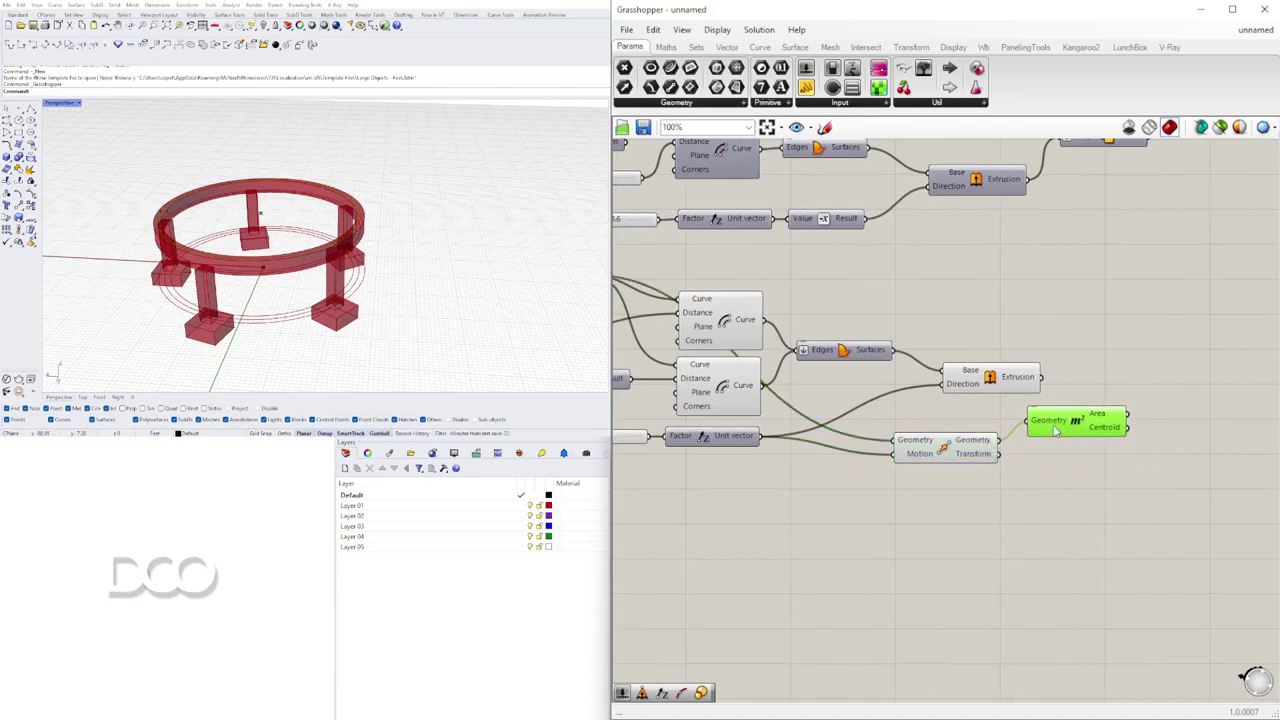
# - Add another Move component and connect the Area component's centroid to its geometry input
pyautogui.scroll(3, 1060, 432)
pyautogui.doubleClick(1102, 441)
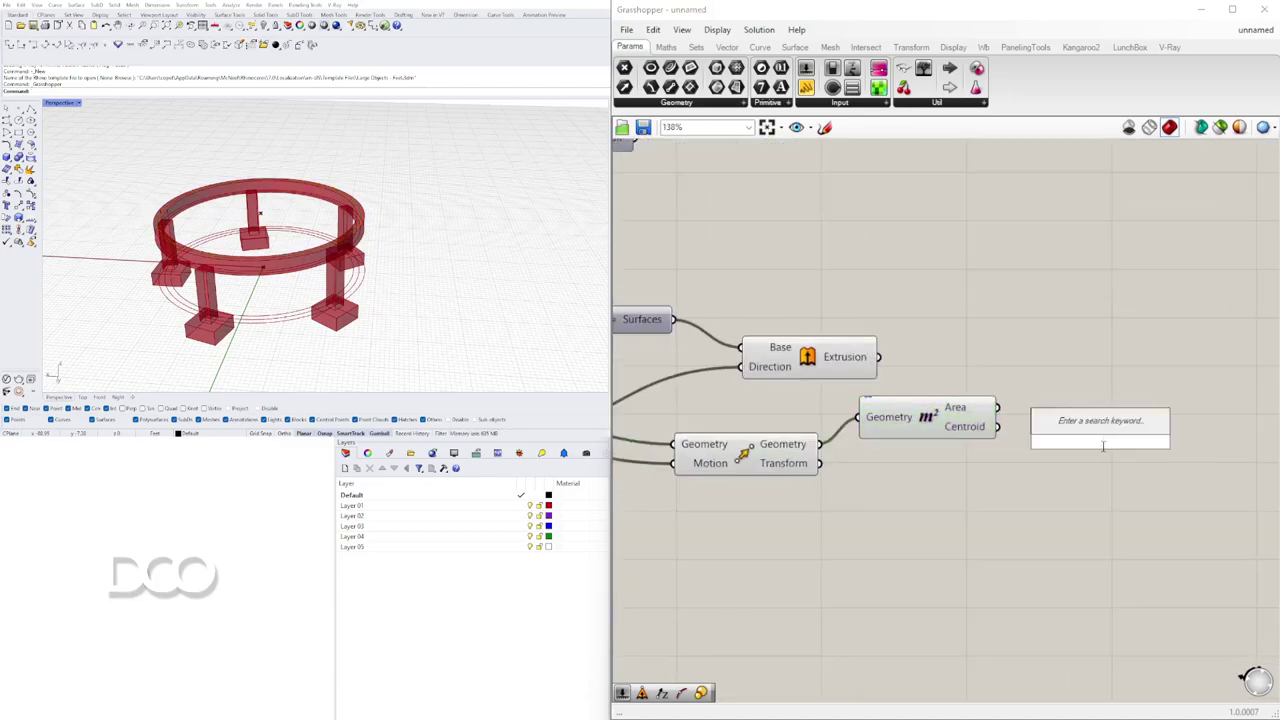
pyautogui.write('MOVE')
pyautogui.click(1064, 444)
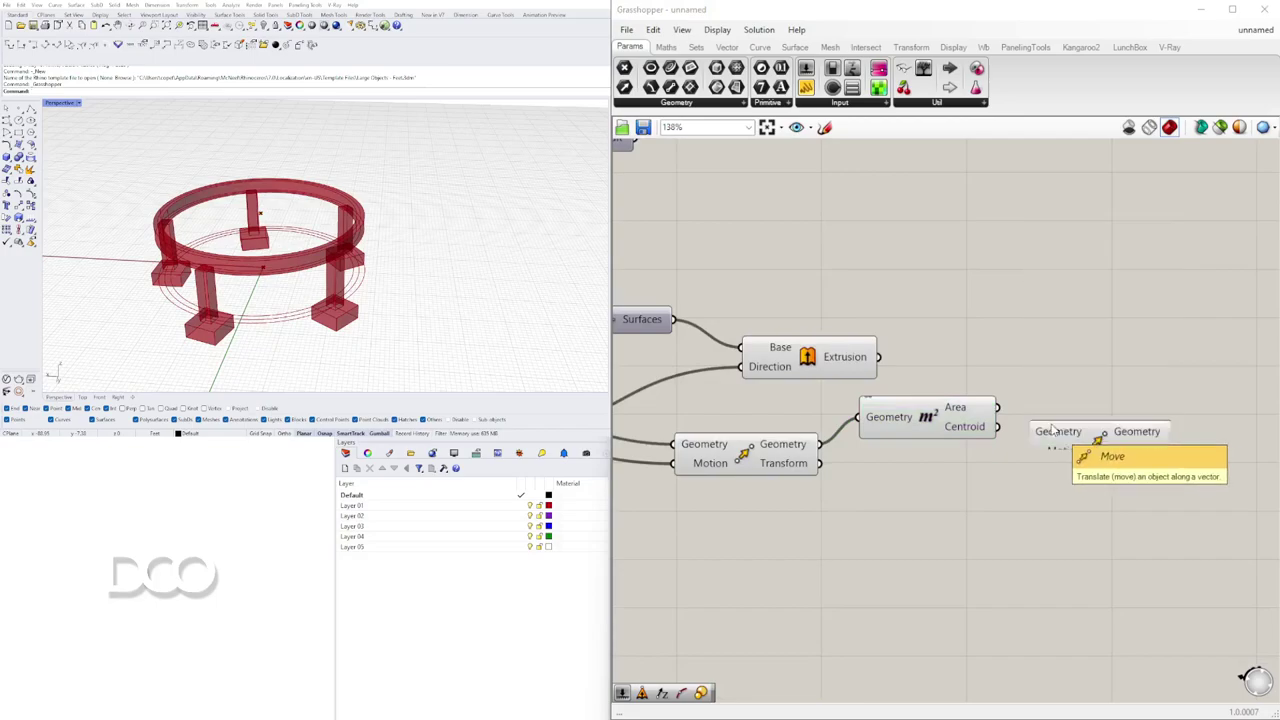
pyautogui.click(961, 429)
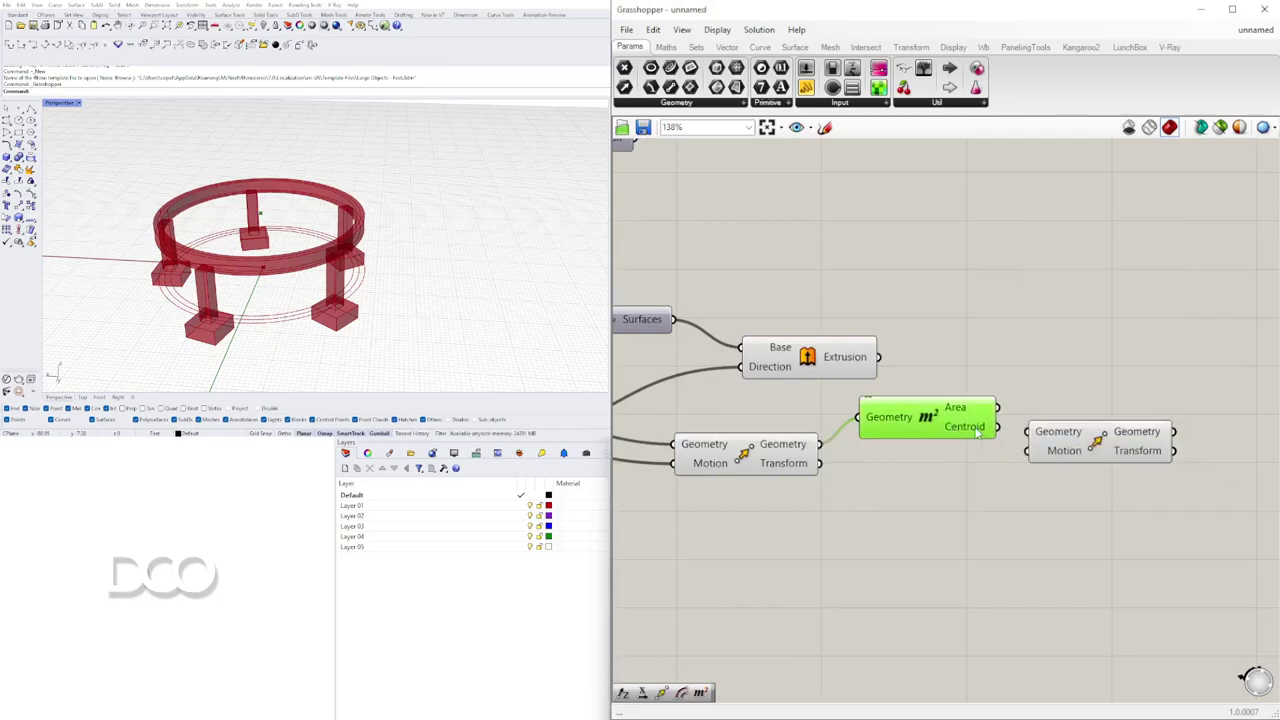
pyautogui.moveTo(998, 430); pyautogui.dragTo(1029, 432)
pyautogui.moveTo(1098, 455); pyautogui.dragTo(1181, 462)
# - Drive the centroid's Move component with a Unit Z vector whose factor comes from a new 1.50 number slider
pyautogui.doubleClick(914, 518)
pyautogui.write('z')
pyautogui.click(897, 503)
pyautogui.moveTo(714, 532); pyautogui.dragTo(854, 527, button='right')
pyautogui.doubleClick(792, 527)
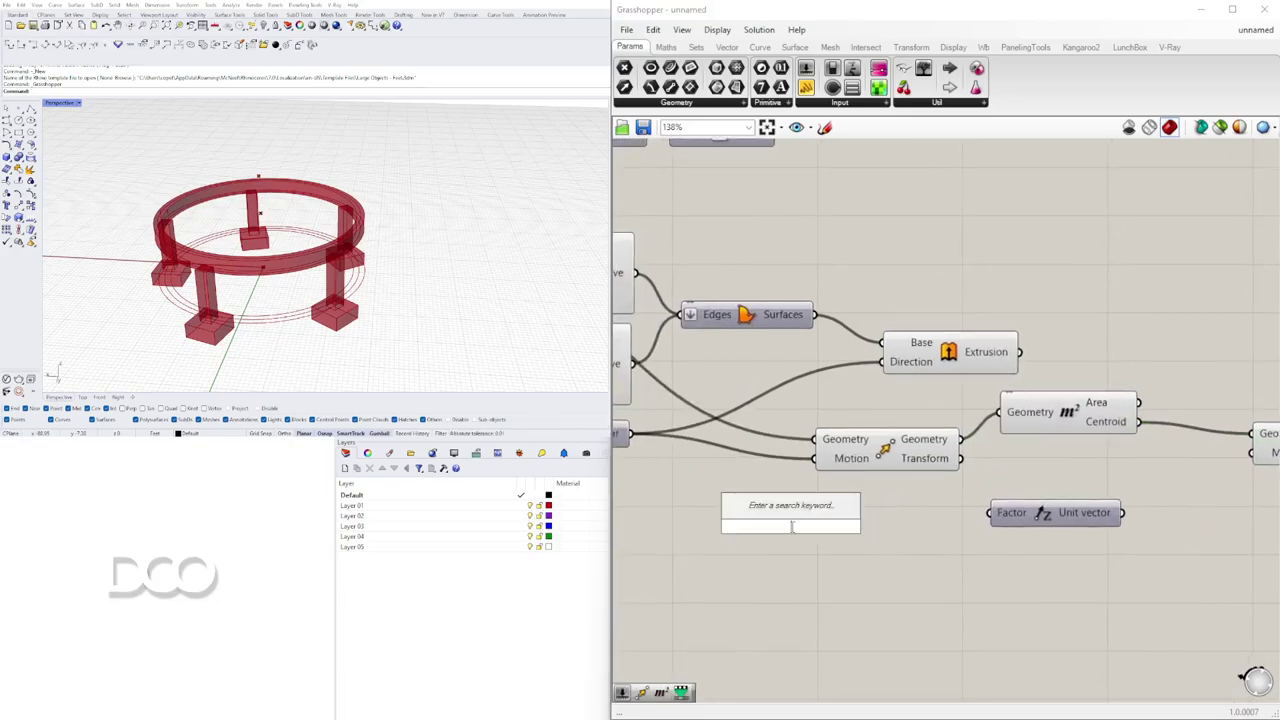
pyautogui.write('1.5')
pyautogui.press('Return')
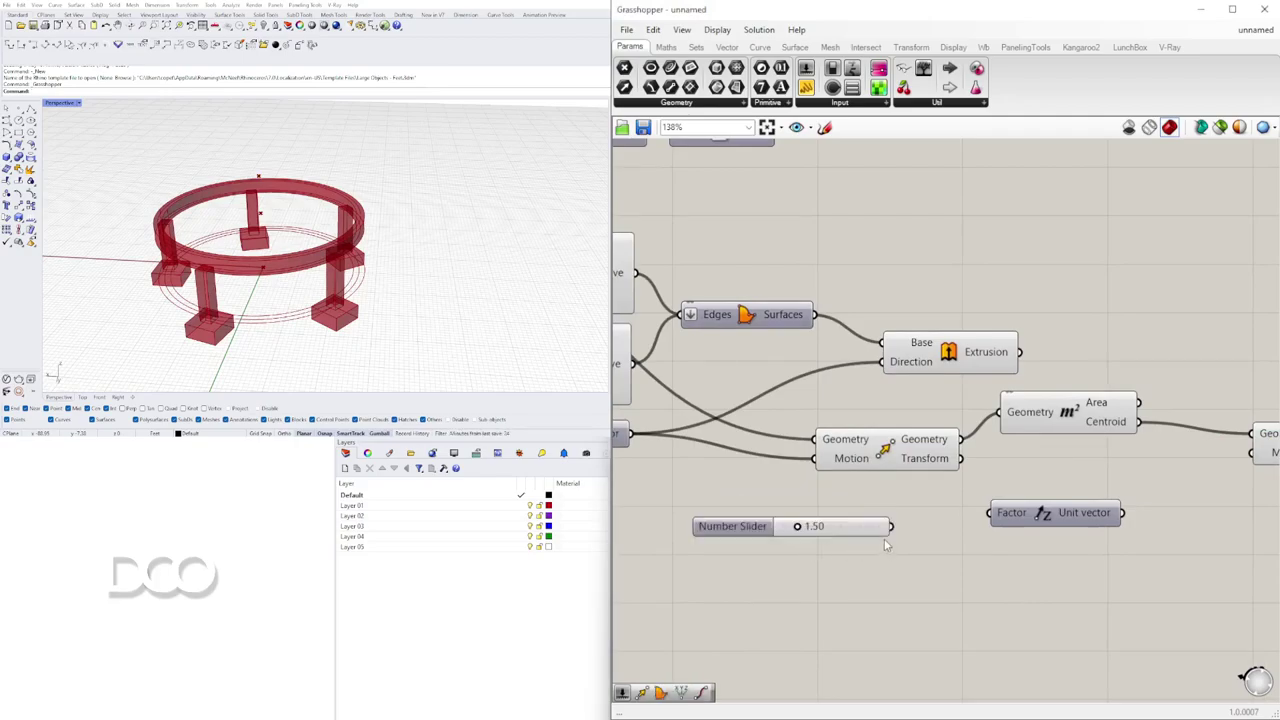
pyautogui.moveTo(891, 526); pyautogui.dragTo(990, 513)
pyautogui.moveTo(1122, 513); pyautogui.dragTo(1252, 452)
# - Set the centroid height slider to 10.00 and place the slider and Move component close to the Unit Z vector
pyautogui.scroll(1, 752, 550)
pyautogui.moveTo(795, 528); pyautogui.dragTo(920, 527)
pyautogui.scroll(-3, 922, 529)
pyautogui.moveTo(873, 465); pyautogui.dragTo(843, 483)
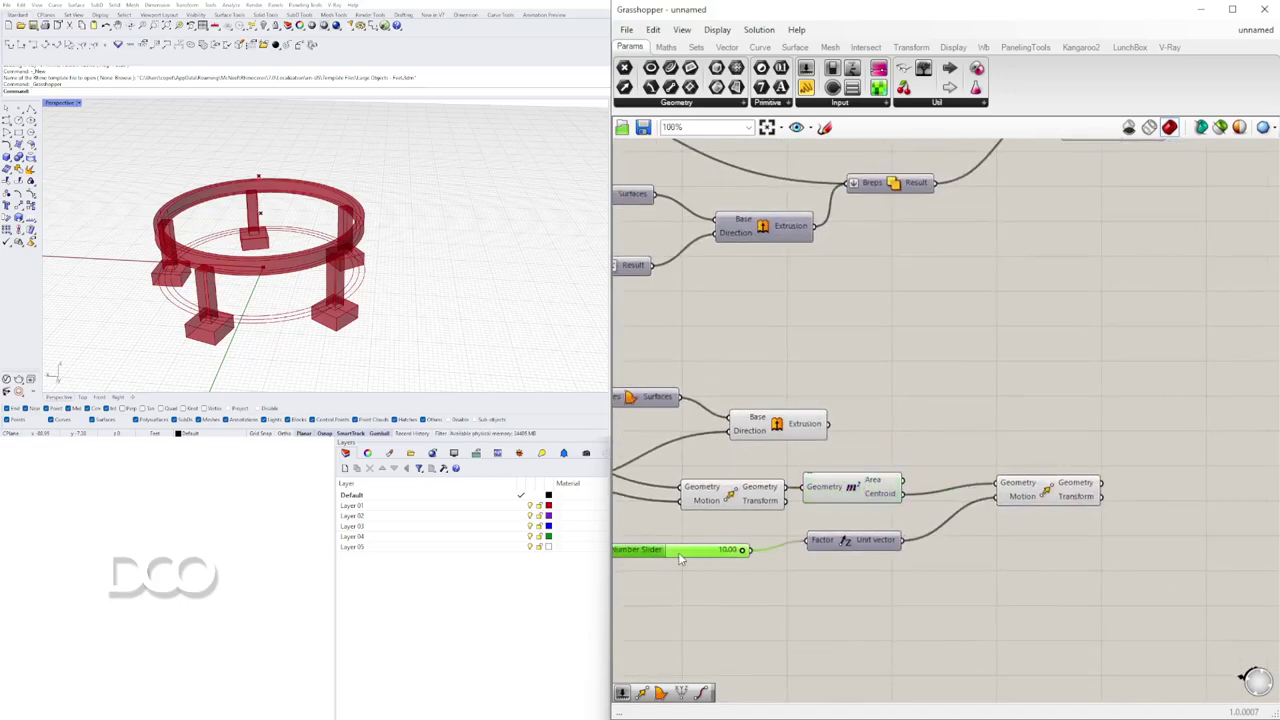
pyautogui.moveTo(671, 552); pyautogui.dragTo(715, 548)
pyautogui.moveTo(1061, 499); pyautogui.dragTo(998, 532)
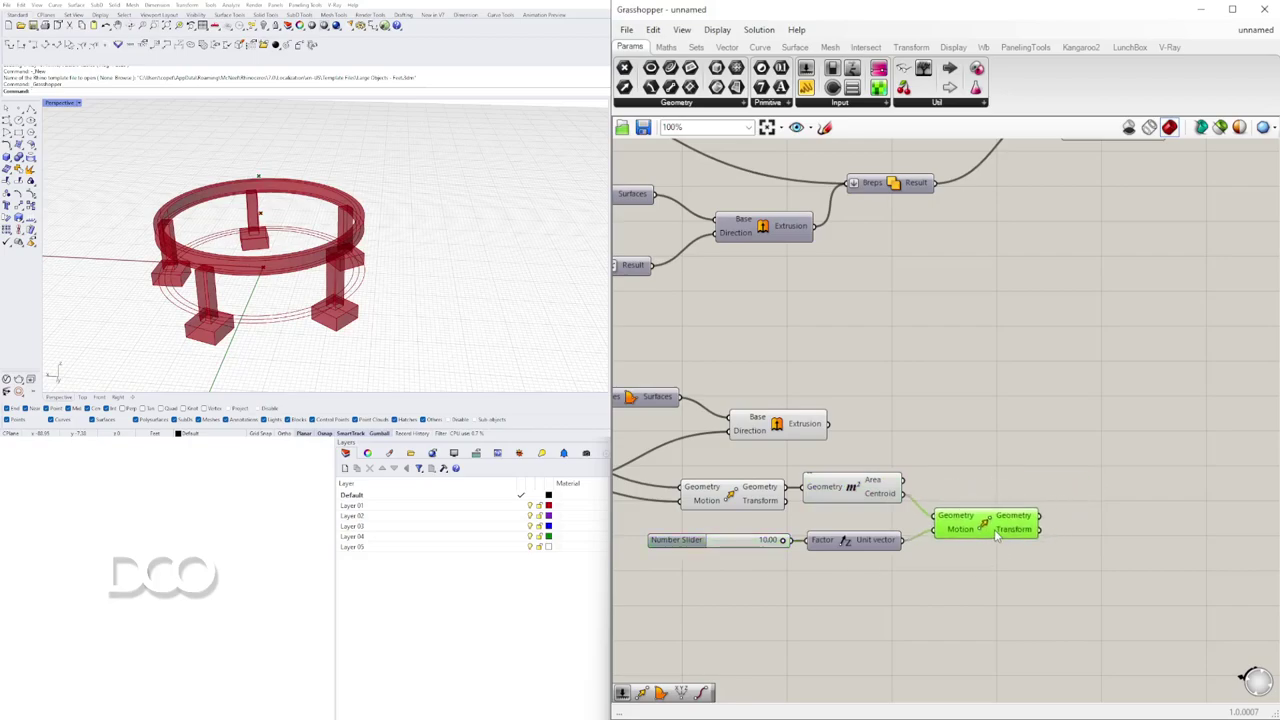
# - Highlight the Area component and the centroid's Move component, and examine both points within the ring beam
pyautogui.moveTo(335, 288); pyautogui.dragTo(352, 317, button='right')
pyautogui.scroll(5, 290, 238)
pyautogui.scroll(-5, 291, 241)
pyautogui.click(815, 488)
pyautogui.moveTo(420, 260); pyautogui.dragTo(434, 237, button='right')
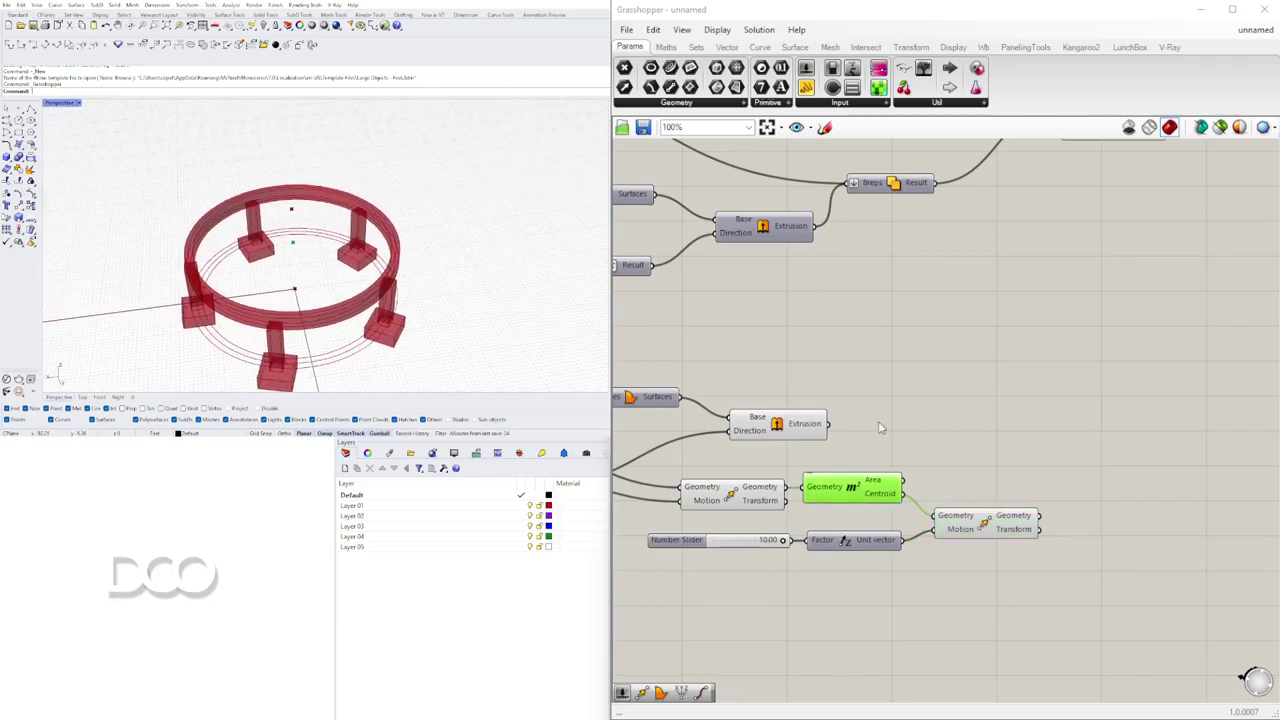
pyautogui.keyDown('shift'); pyautogui.click(966, 528); pyautogui.keyUp('shift')
pyautogui.scroll(3, 297, 236)
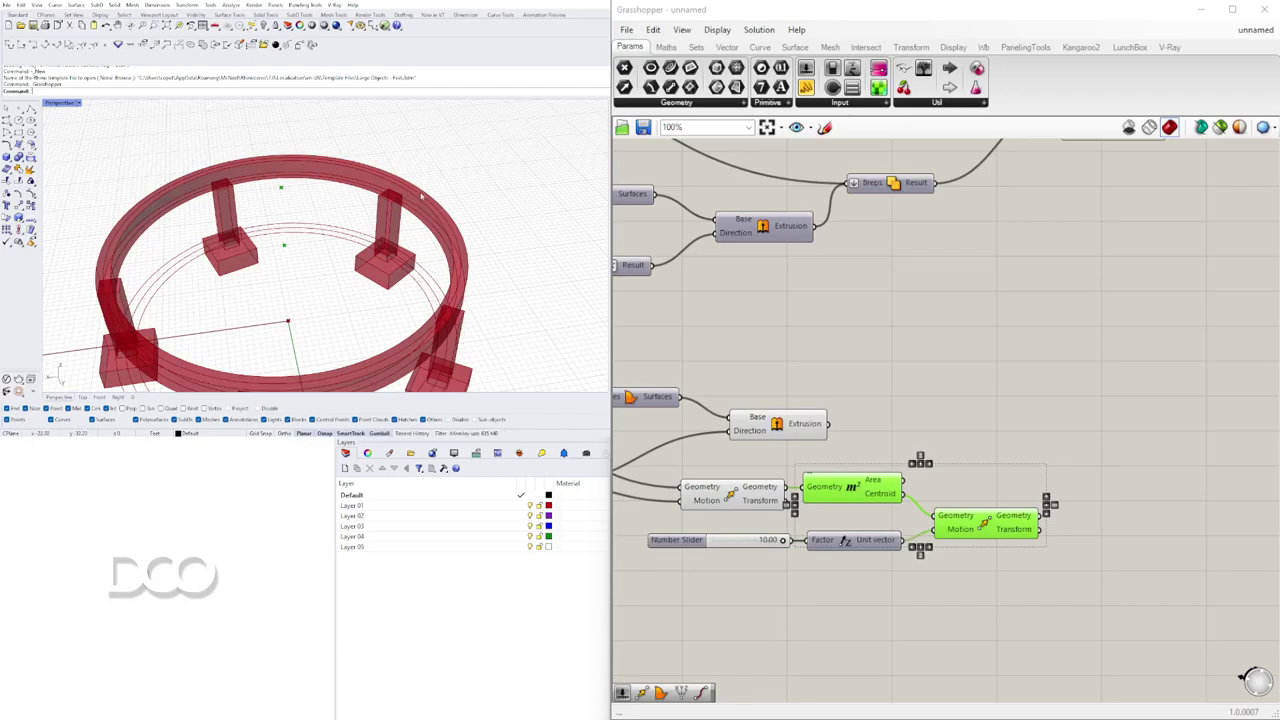
pyautogui.scroll(-1, 978, 345)
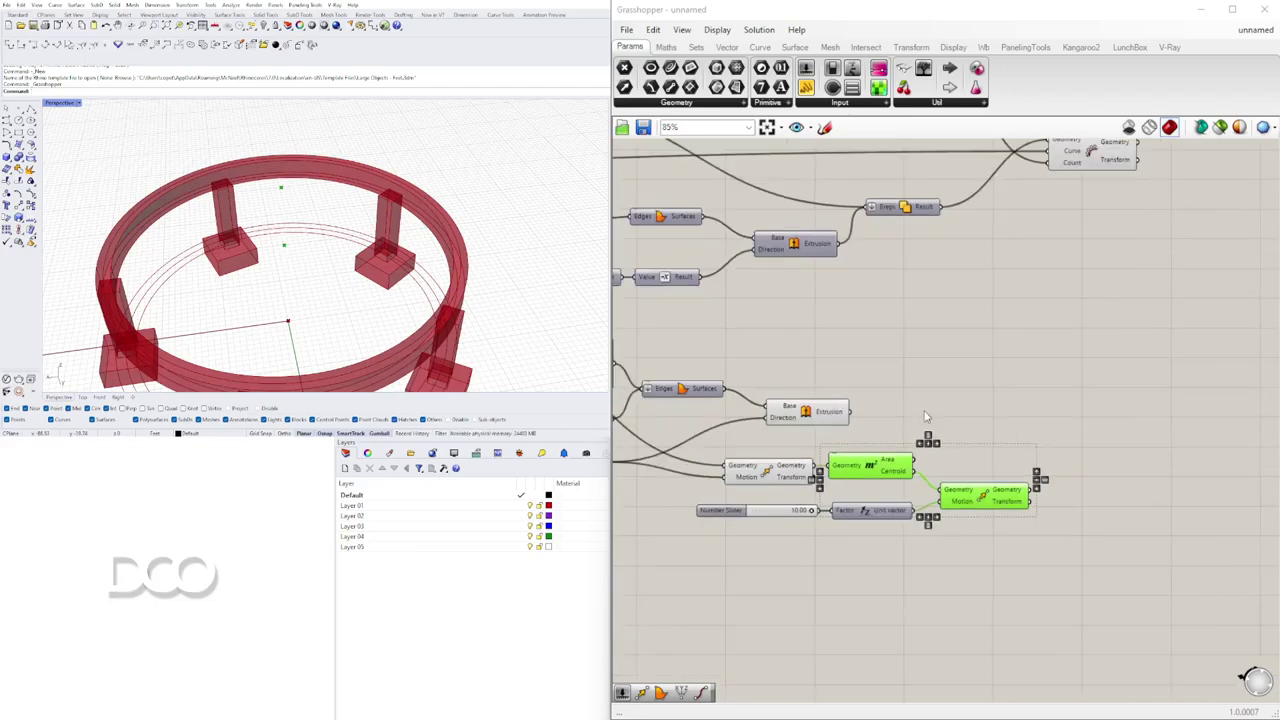
# - Shift the Area component, centroid Move, Unit Z vector and slider downward together to make room above them
pyautogui.keyDown('shift'); pyautogui.moveTo(1020, 550); pyautogui.dragTo(878, 520); pyautogui.keyUp('shift')
pyautogui.keyDown('shift'); pyautogui.click(740, 511); pyautogui.keyUp('shift')
pyautogui.click(790, 470)
# - Add an End Points component, feed it the circle raised by the beam depth, and check its point on the ring
pyautogui.doubleClick(890, 459)
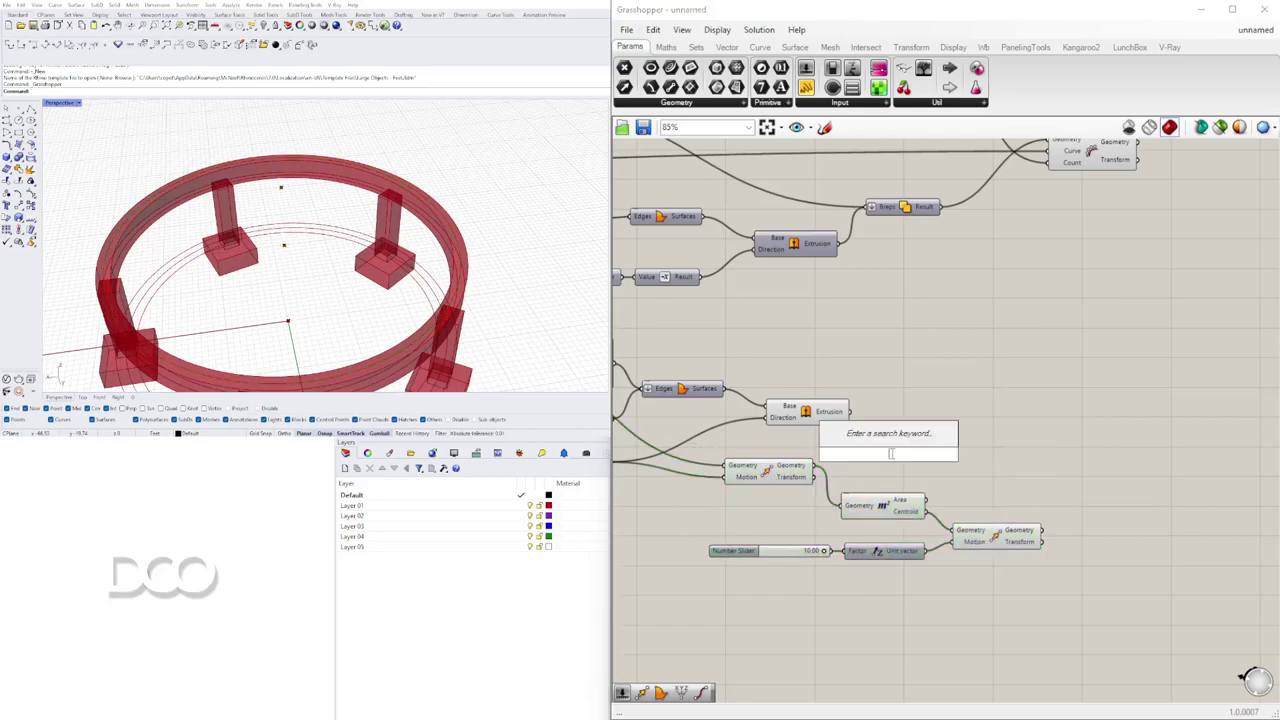
pyautogui.write('end')
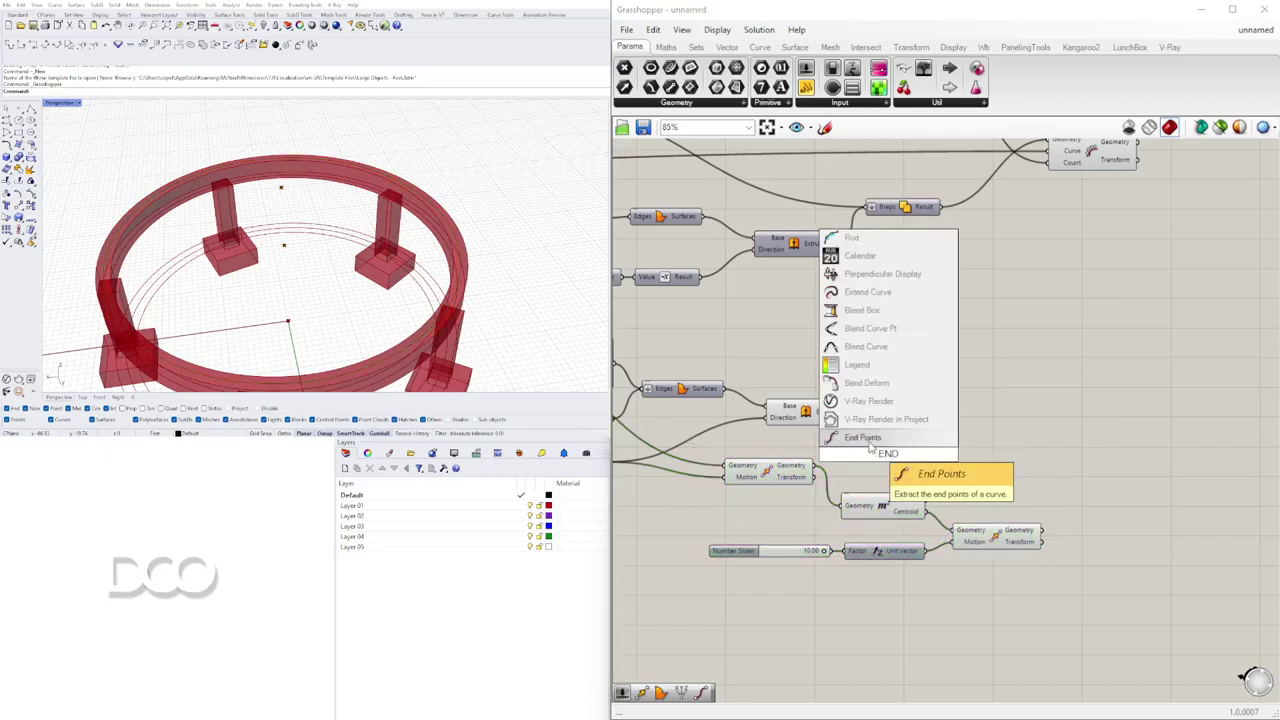
pyautogui.click(887, 438)
pyautogui.moveTo(816, 467); pyautogui.dragTo(866, 450)
pyautogui.scroll(-3, 284, 285)
pyautogui.scroll(6, 448, 242)
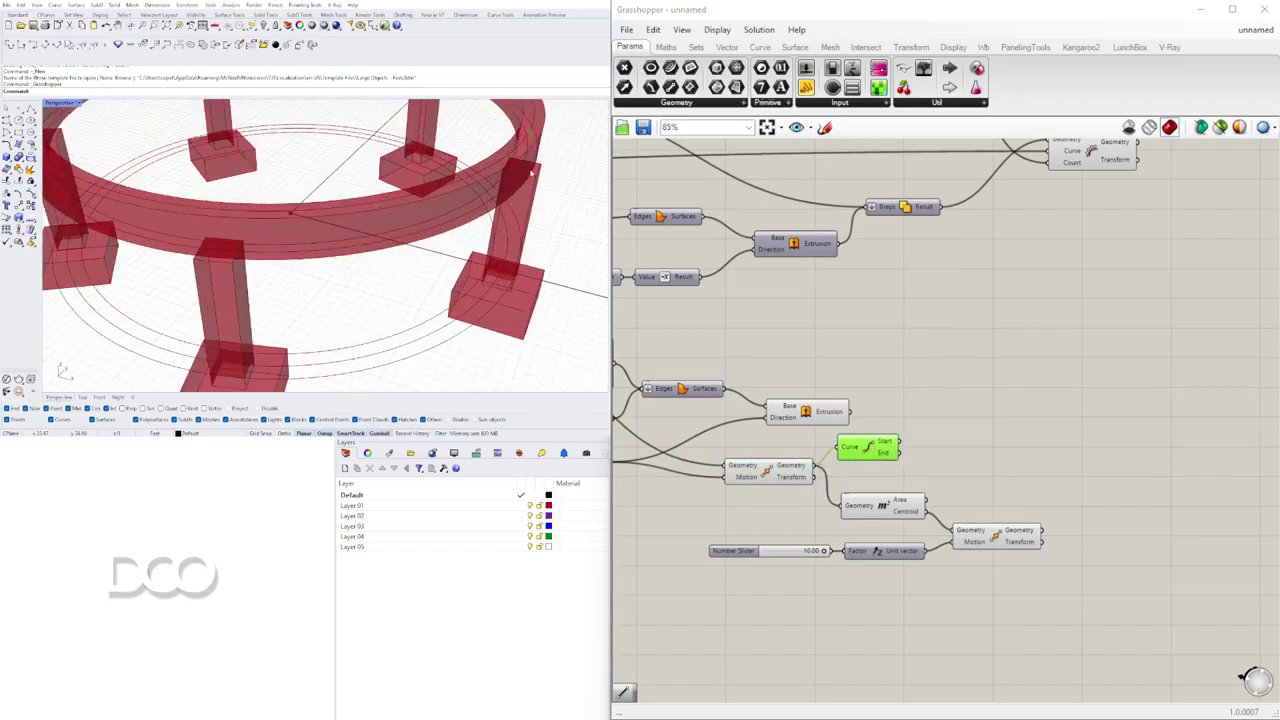
pyautogui.scroll(-6, 448, 242)
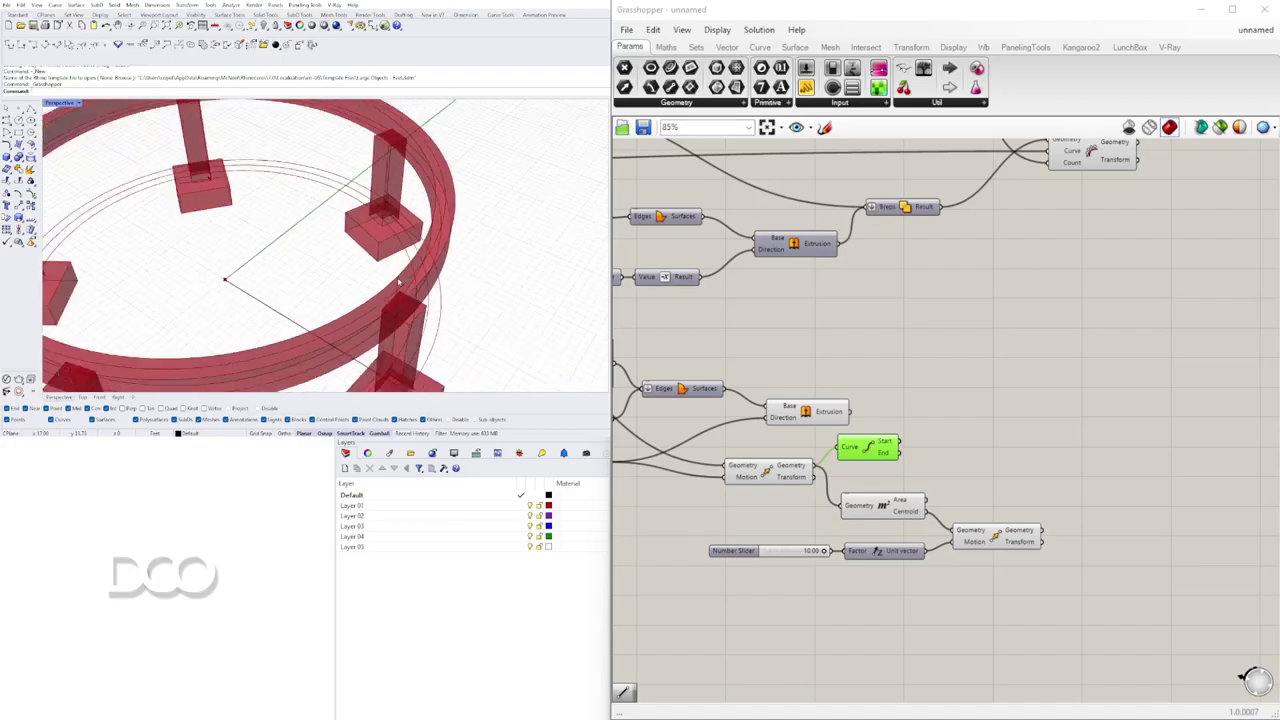
# - Add a two-point Line component running from the Area centroid to the circle's start point
pyautogui.doubleClick(893, 423)
pyautogui.write('Li')
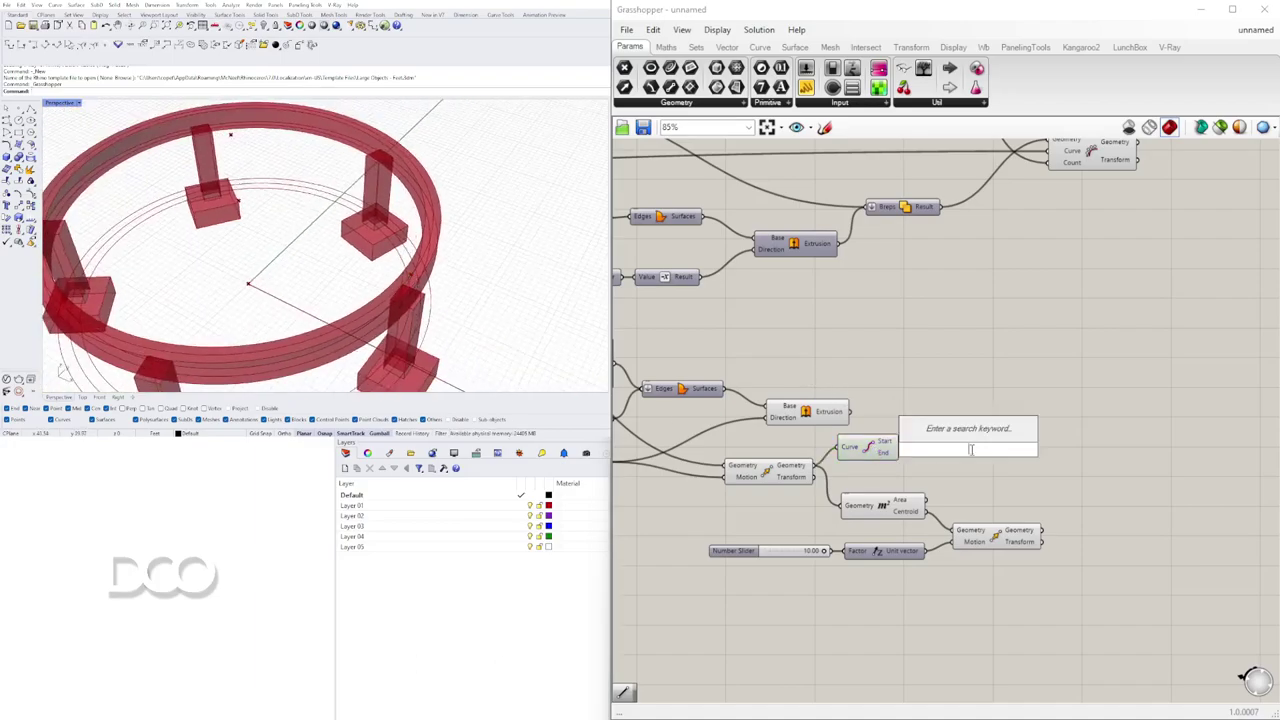
pyautogui.write('NE')
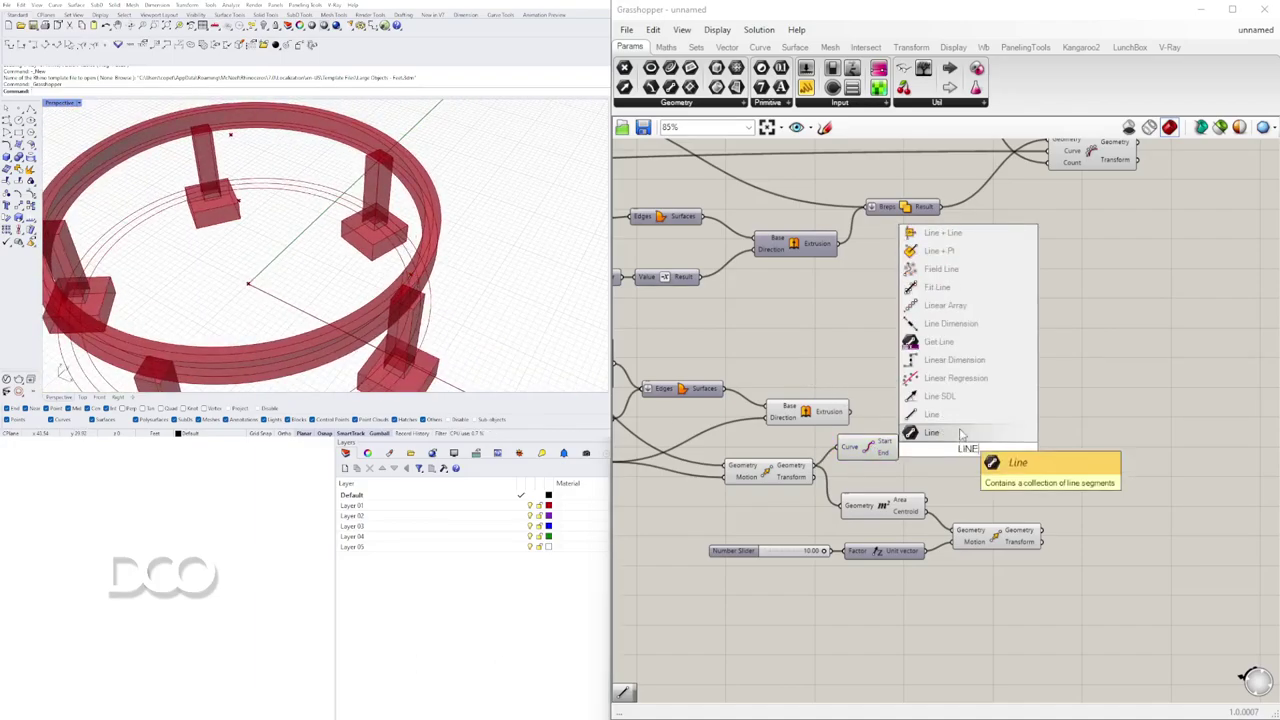
pyautogui.click(937, 416)
pyautogui.moveTo(957, 440); pyautogui.dragTo(1005, 428)
pyautogui.click(885, 455)
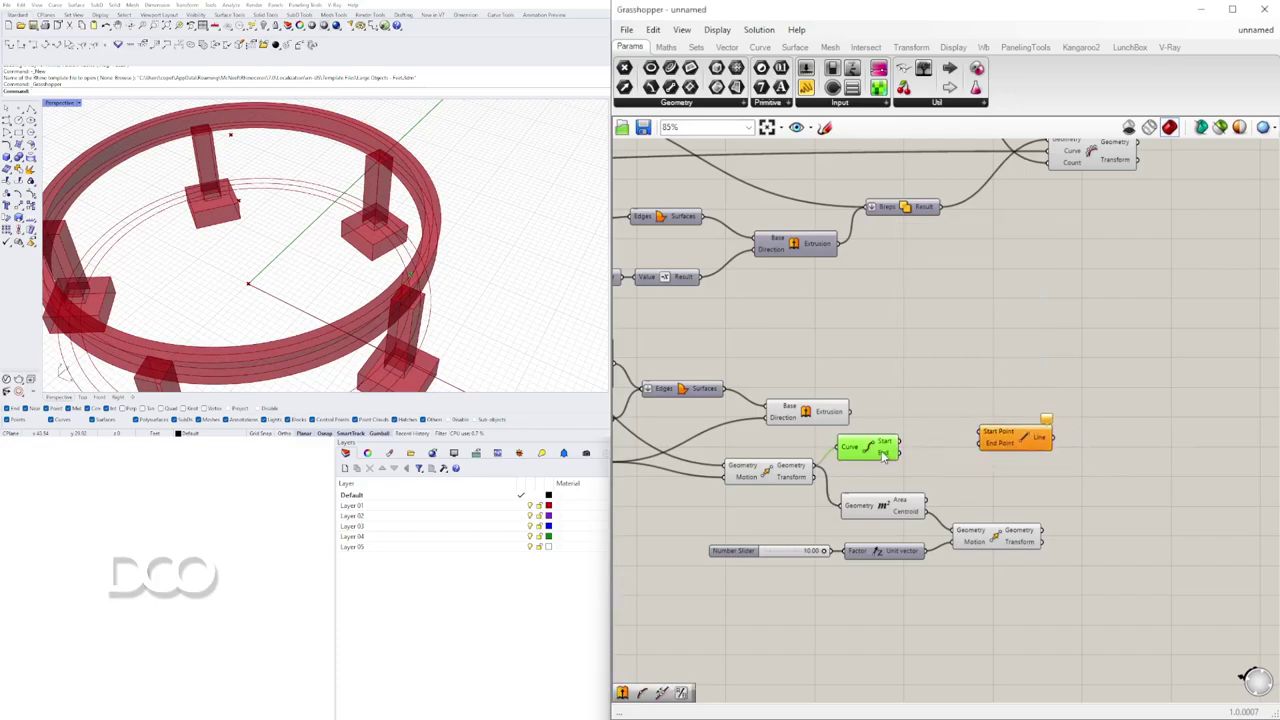
pyautogui.click(903, 508)
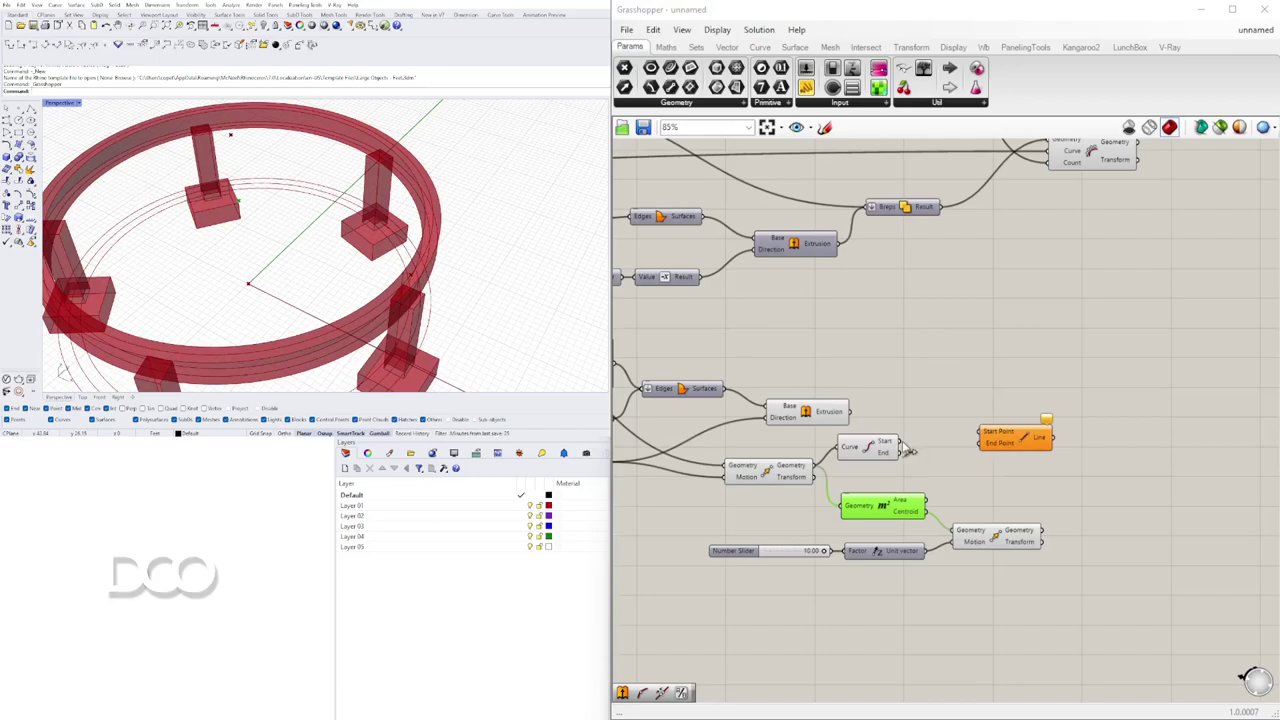
pyautogui.moveTo(870, 452); pyautogui.dragTo(887, 455)
pyautogui.moveTo(927, 511); pyautogui.dragTo(1010, 447)
pyautogui.click(1012, 445)
pyautogui.moveTo(996, 545)
pyautogui.mouseDown()
pyautogui.moveTo(1044, 540)
pyautogui.moveTo(1009, 552)
pyautogui.mouseUp()
# - Shift the centroid's Move component slightly and add a second two-point Line component beside it
pyautogui.click(881, 510)
pyautogui.keyDown('shift'); pyautogui.click(1024, 539); pyautogui.keyUp('shift')
pyautogui.click(1037, 514)
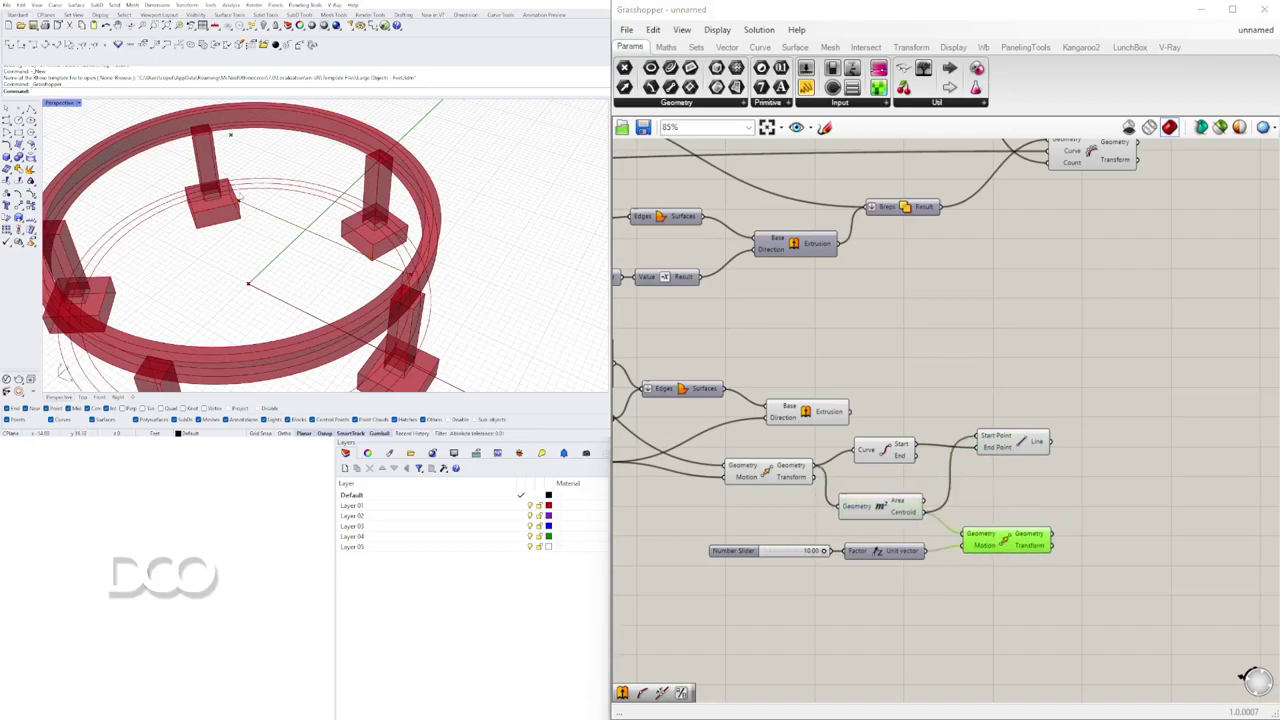
pyautogui.doubleClick(1041, 507)
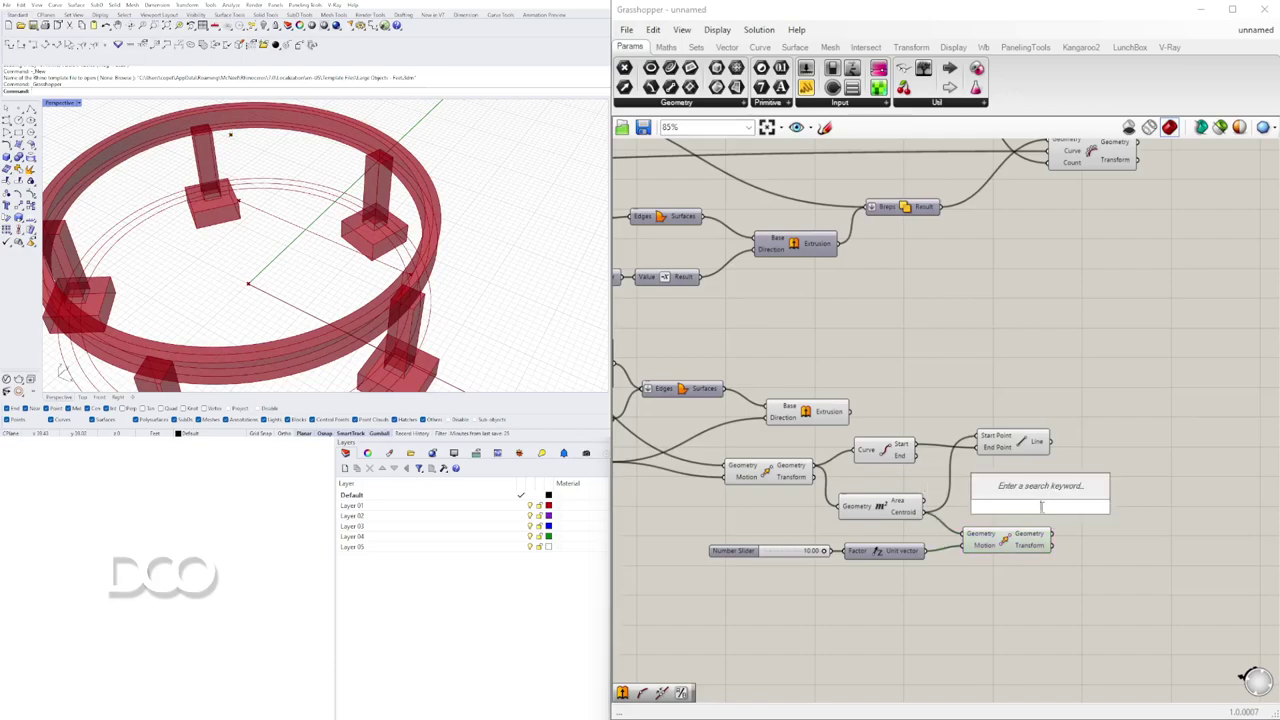
pyautogui.write('line')
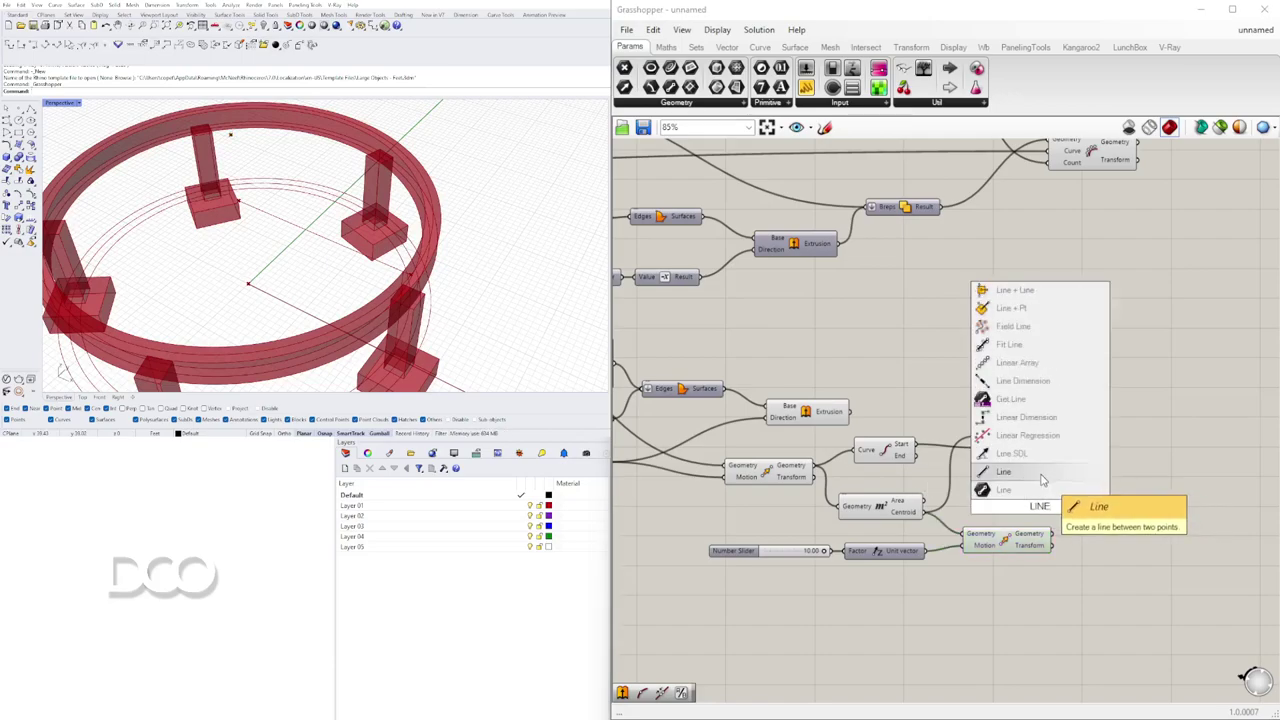
pyautogui.press('Return')
# - Connect the second Line component from the Area centroid to the raised centroid point and check the vertical line in the ring
pyautogui.click(900, 508)
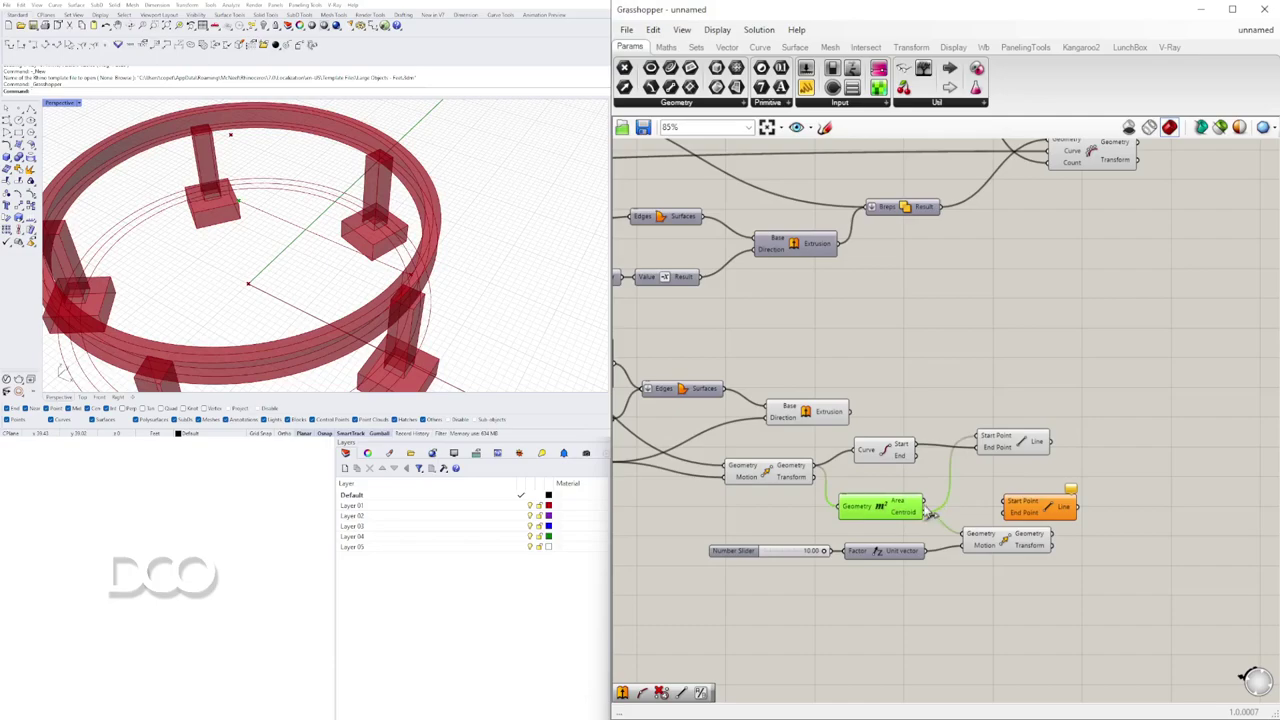
pyautogui.moveTo(926, 512); pyautogui.dragTo(1078, 518)
pyautogui.click(1035, 541)
pyautogui.click(1096, 514)
pyautogui.scroll(-4, 396, 252)
pyautogui.moveTo(405, 255); pyautogui.dragTo(278, 245, button='right')
pyautogui.scroll(4, 276, 236)
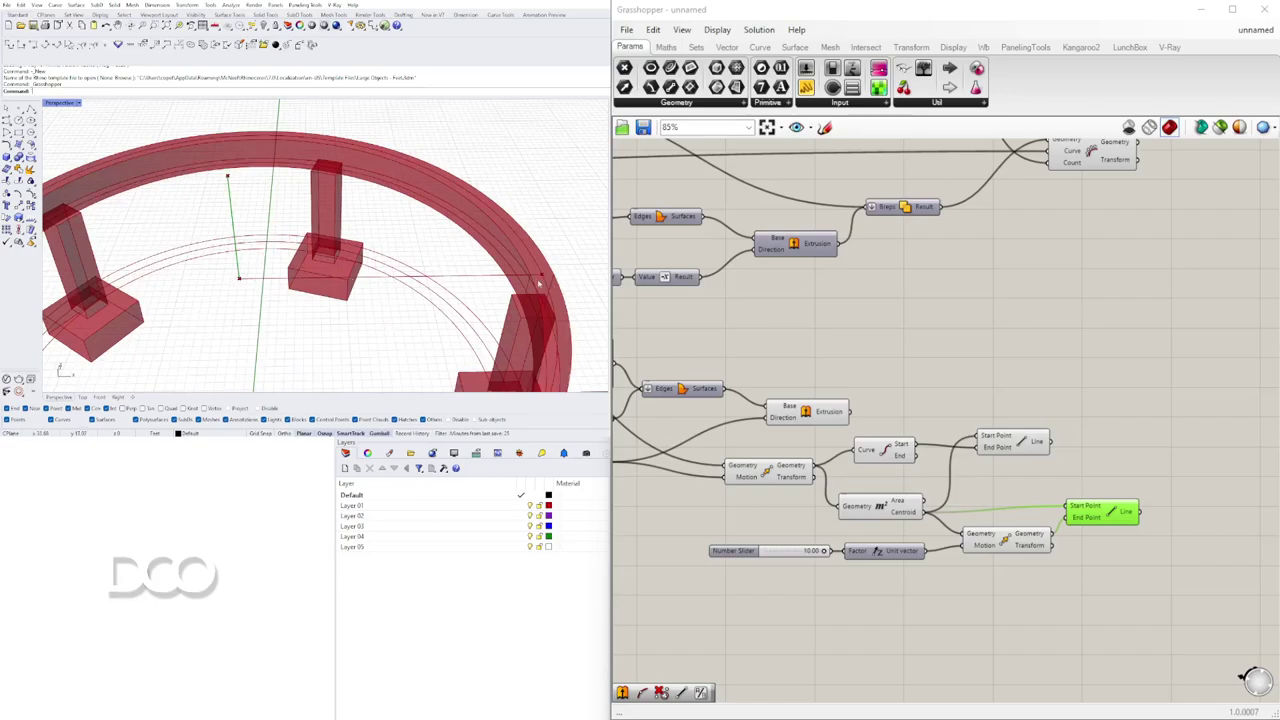
# - Add a curve Length component, feed it the vertical line and read the line's length
pyautogui.moveTo(1213, 515); pyautogui.dragTo(1076, 505, button='right')
pyautogui.doubleClick(1076, 505)
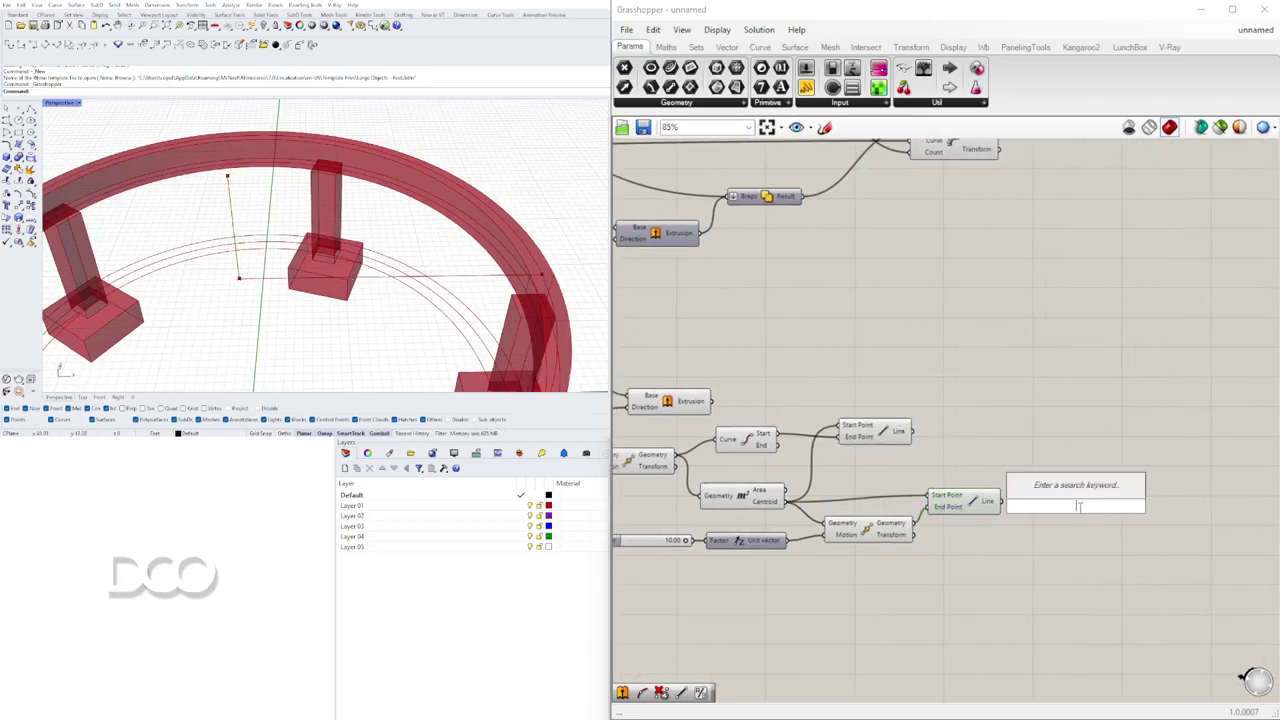
pyautogui.write('LENG')
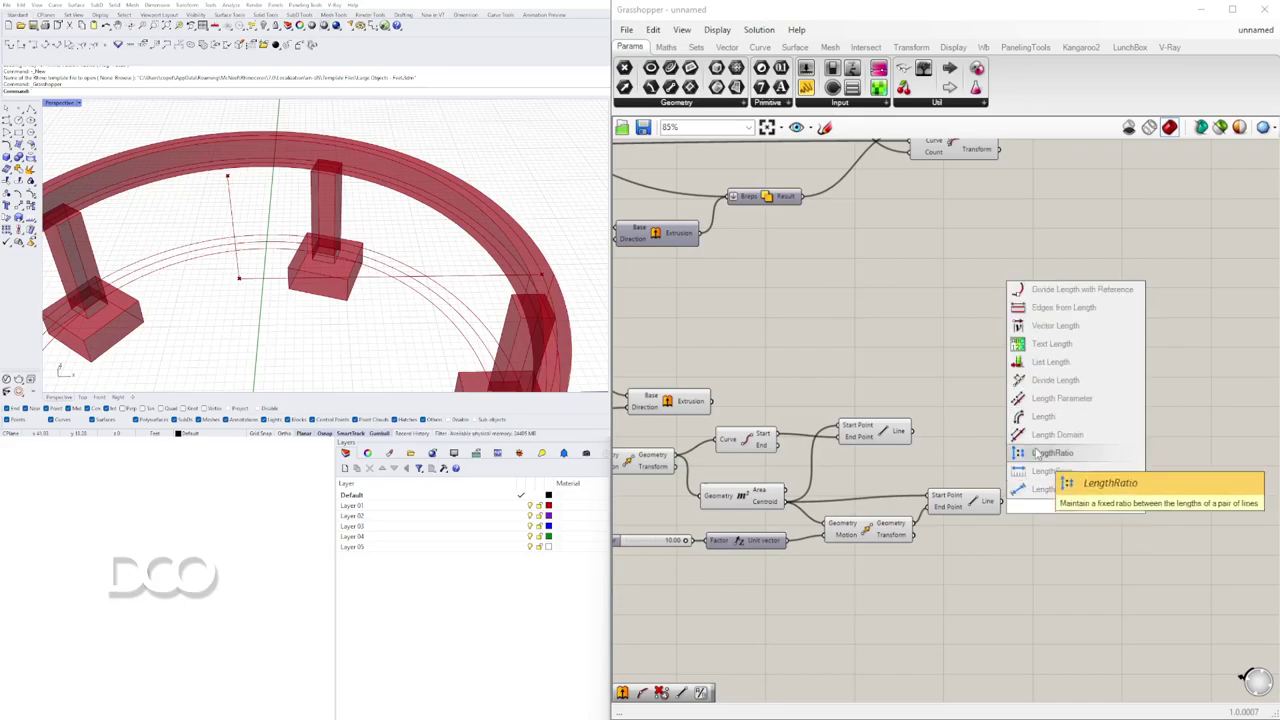
pyautogui.click(1046, 424)
pyautogui.moveTo(1002, 502); pyautogui.dragTo(1042, 505)
pyautogui.moveTo(1113, 497); pyautogui.dragTo(1002, 474, button='right')
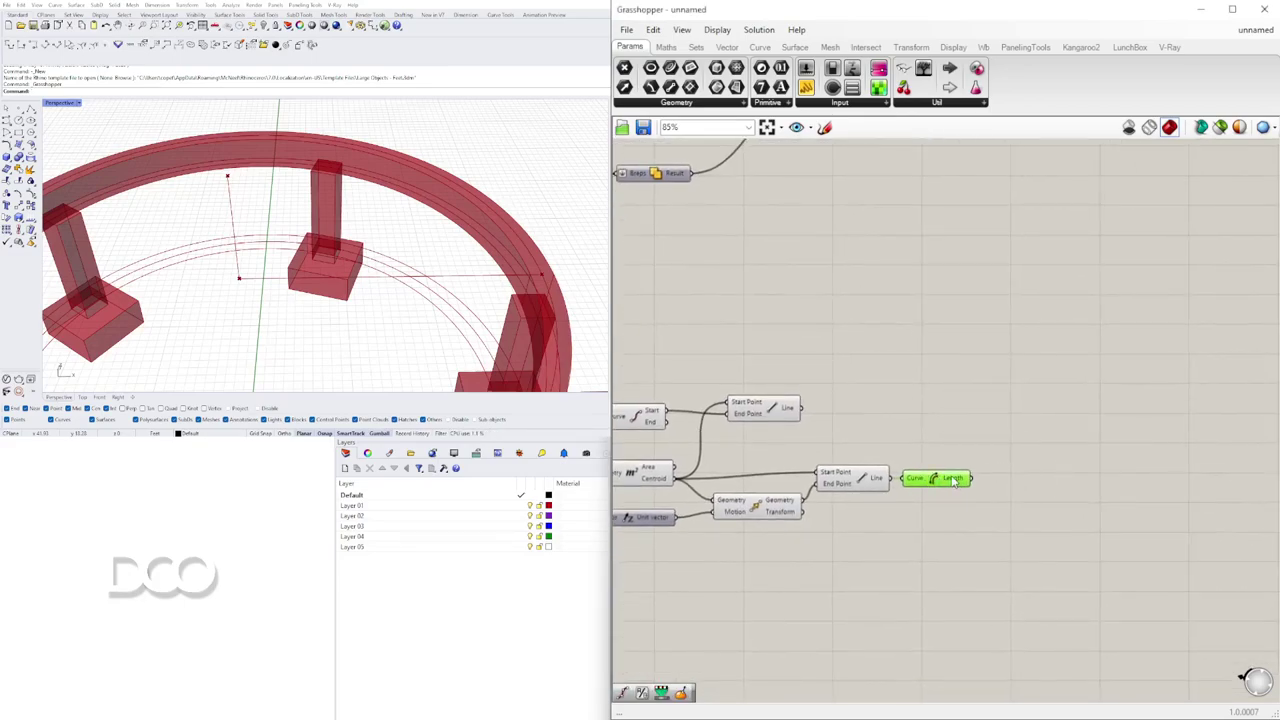
pyautogui.moveTo(954, 481)
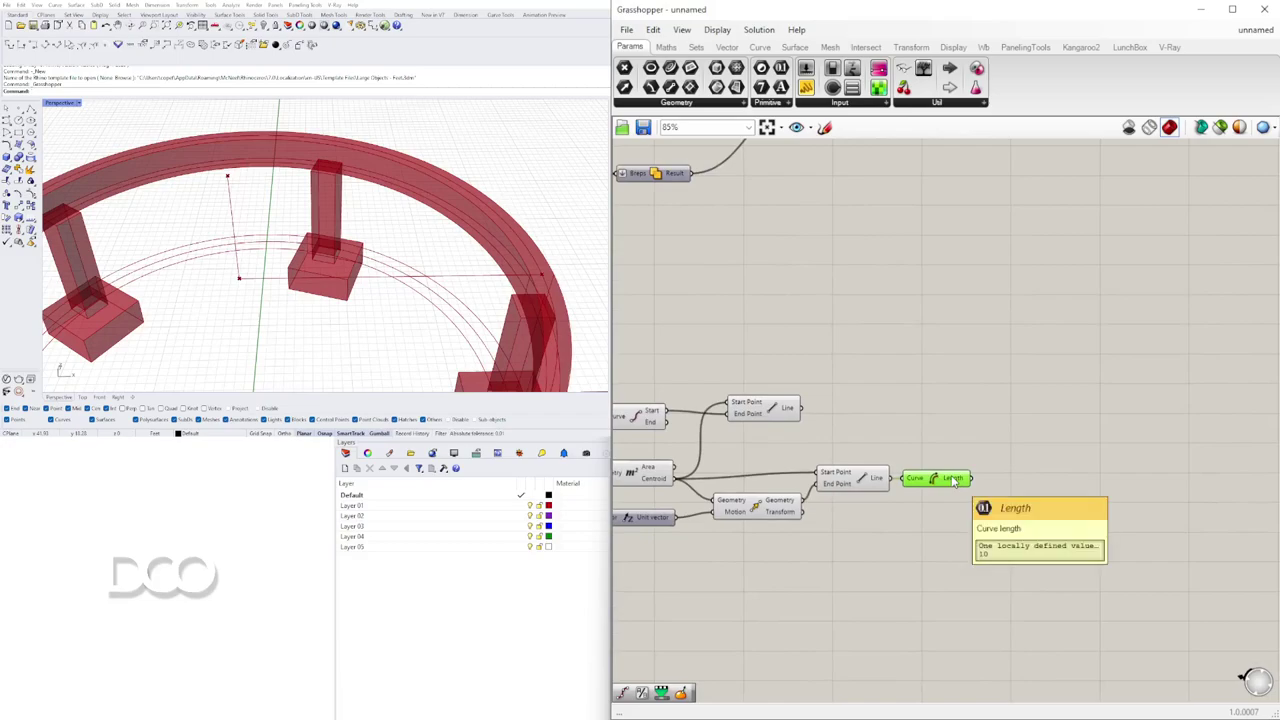
# - Add an Extrude component above the Length component
pyautogui.doubleClick(949, 441)
pyautogui.write('EXT')
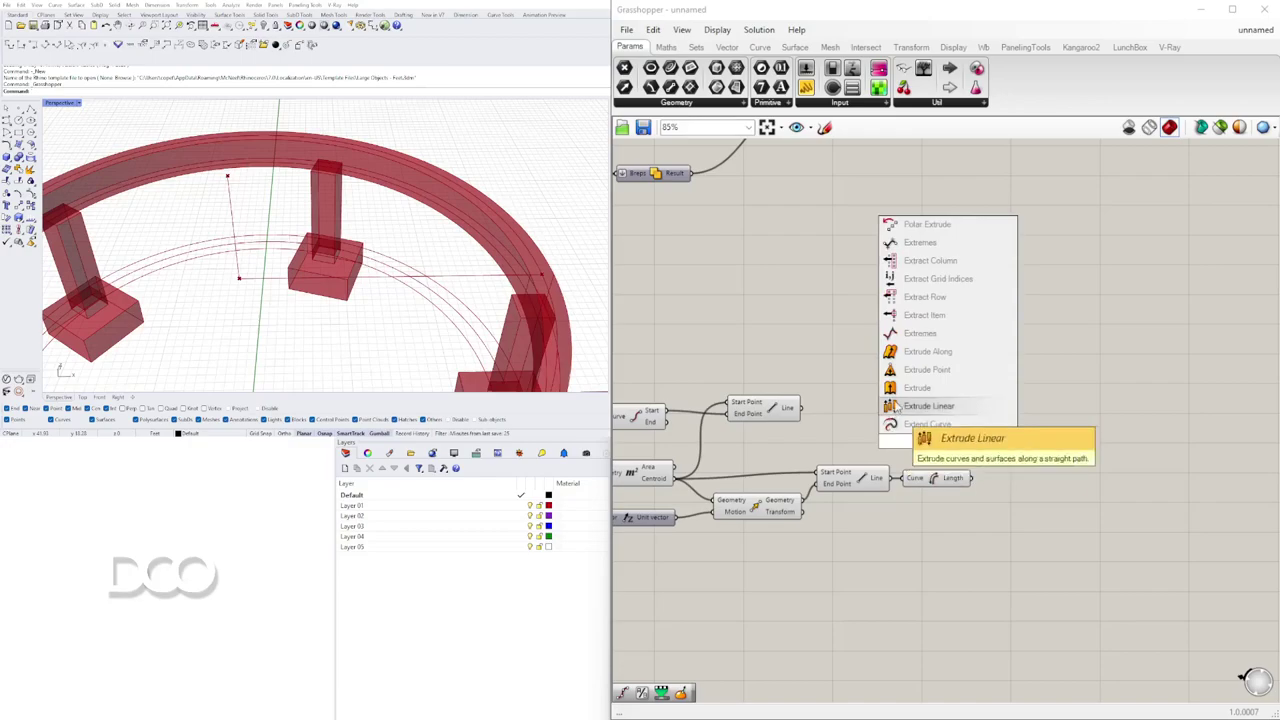
pyautogui.click(932, 388)
# - Feed the Length component the horizontal line instead and compare the two Line components by highlighting each
pyautogui.click(780, 408)
pyautogui.moveTo(748, 482); pyautogui.dragTo(800, 460, button='right')
pyautogui.click(921, 462)
pyautogui.moveTo(983, 458); pyautogui.dragTo(933, 401)
pyautogui.moveTo(850, 388); pyautogui.dragTo(922, 386)
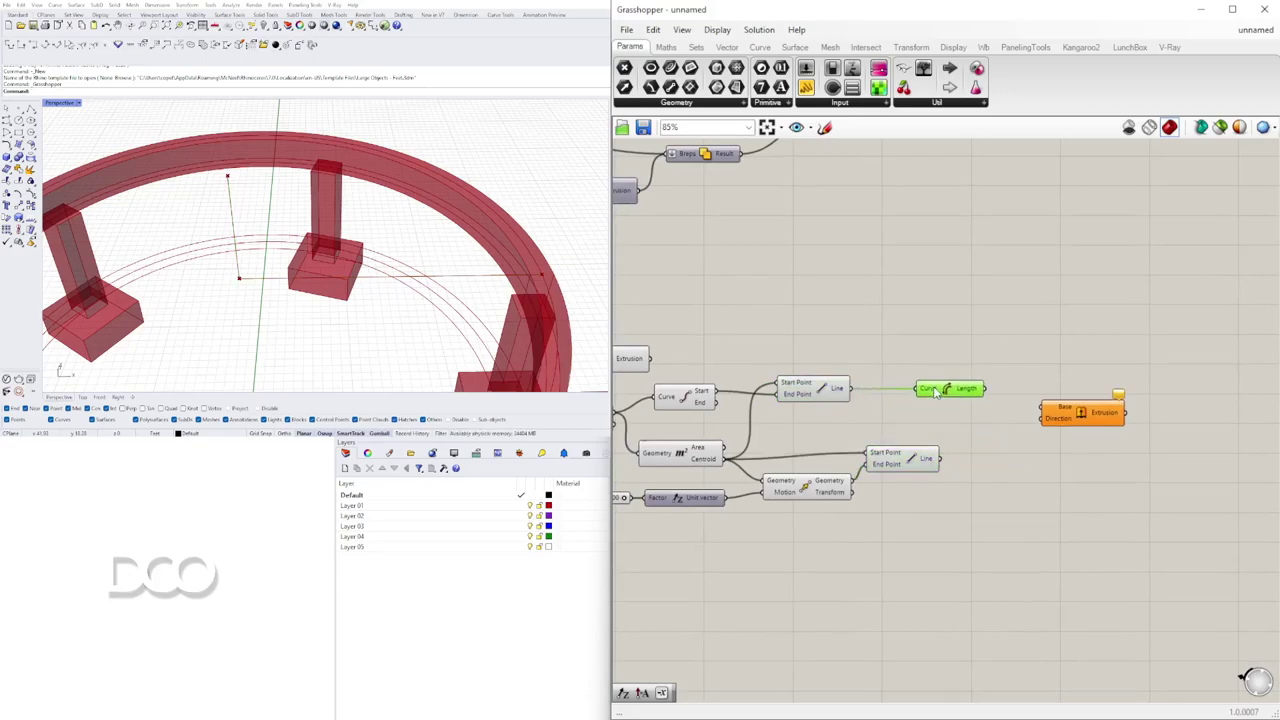
pyautogui.click(830, 393)
pyautogui.click(921, 462)
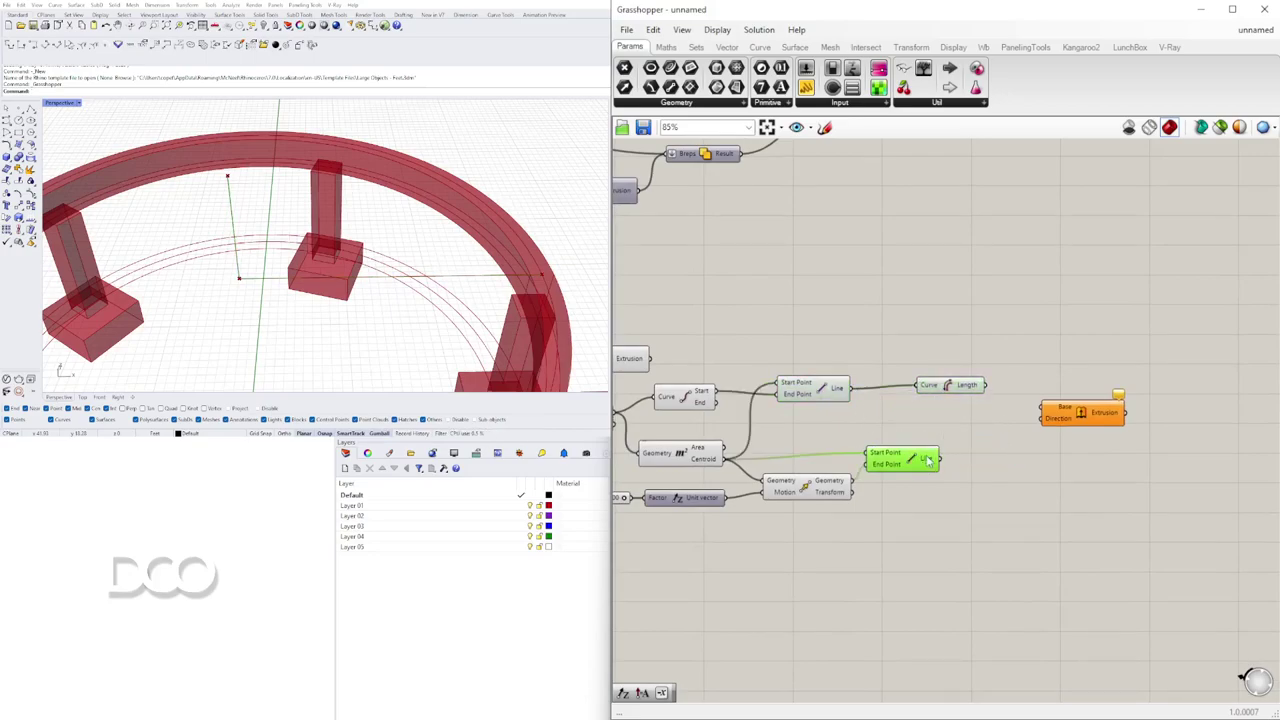
# - Extrude the vertical line along the horizontal line as direction, and delete the Length component
pyautogui.moveTo(940, 459); pyautogui.dragTo(1130, 420)
pyautogui.moveTo(937, 392); pyautogui.dragTo(885, 395)
pyautogui.moveTo(870, 394); pyautogui.dragTo(1127, 425)
pyautogui.press('Delete')
pyautogui.click(812, 388)
pyautogui.click(1150, 418)
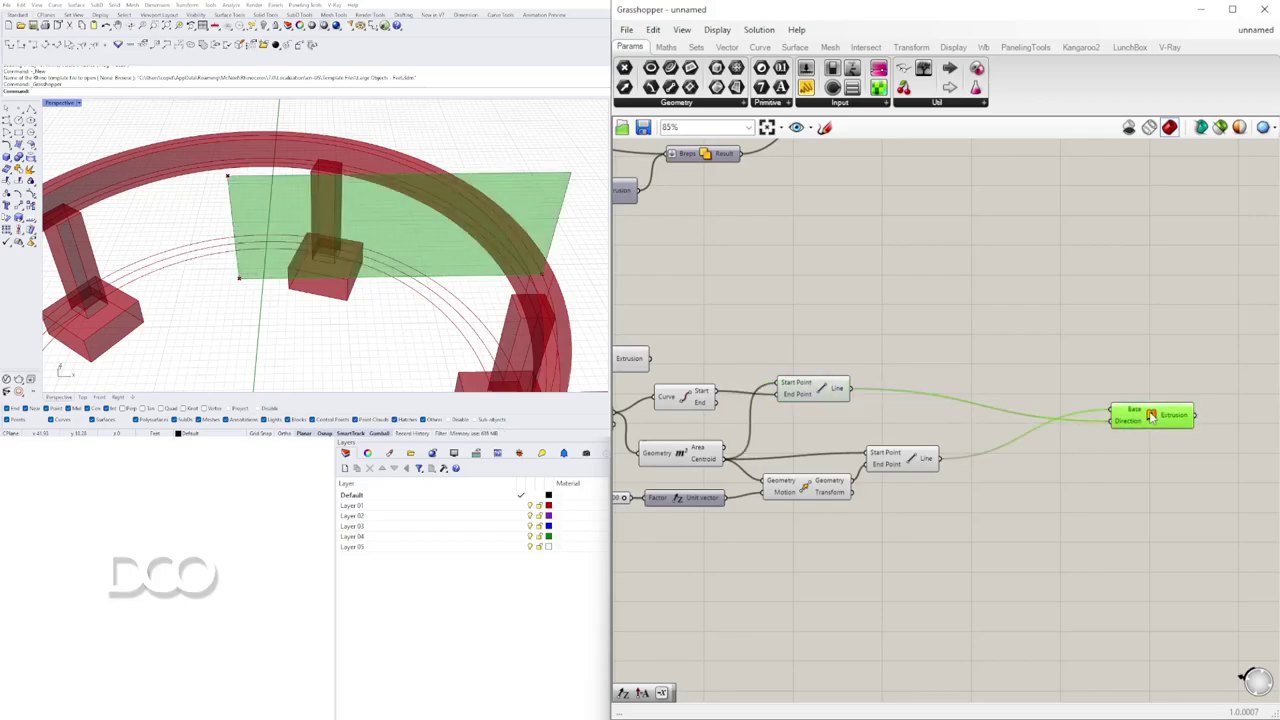
pyautogui.scroll(-4, 405, 262)
pyautogui.moveTo(405, 262); pyautogui.dragTo(440, 235, button='right')
# - Align the horizontal Line component directly above the vertical one, bring Extrude closer to them, and examine the extruded surface
pyautogui.click(762, 304)
pyautogui.moveTo(795, 390); pyautogui.dragTo(906, 428)
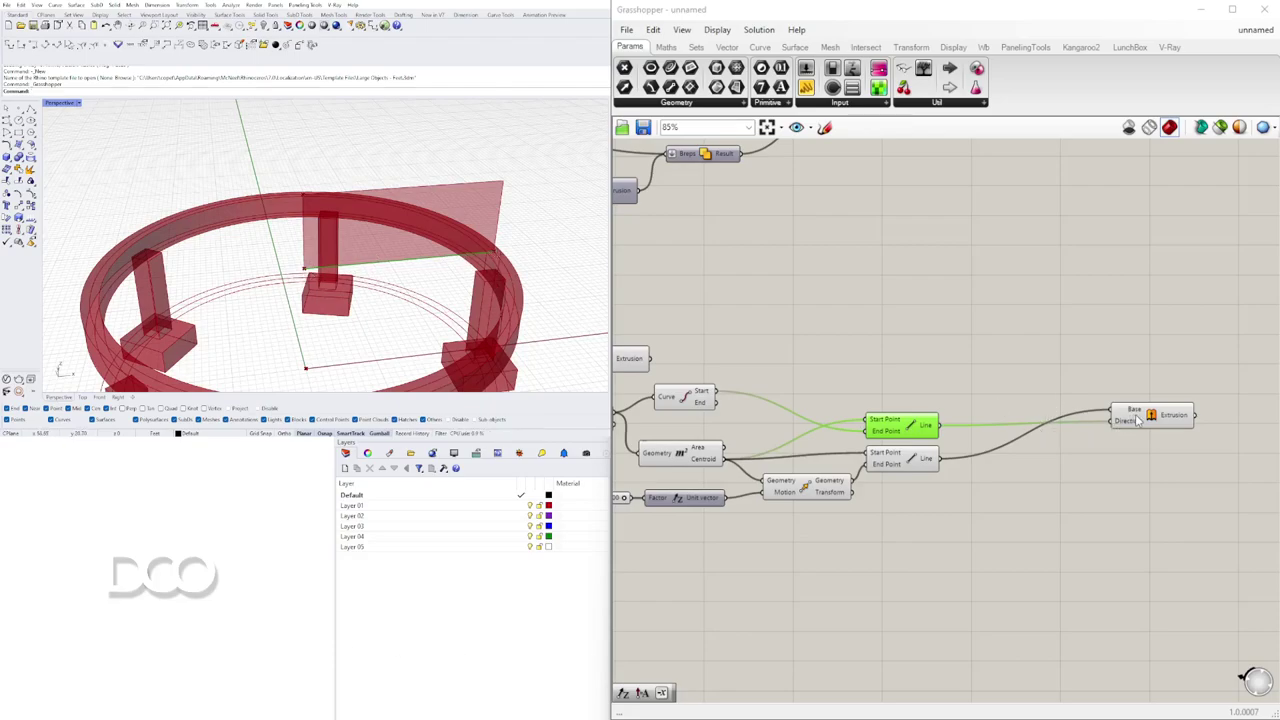
pyautogui.moveTo(1140, 421); pyautogui.dragTo(1133, 425)
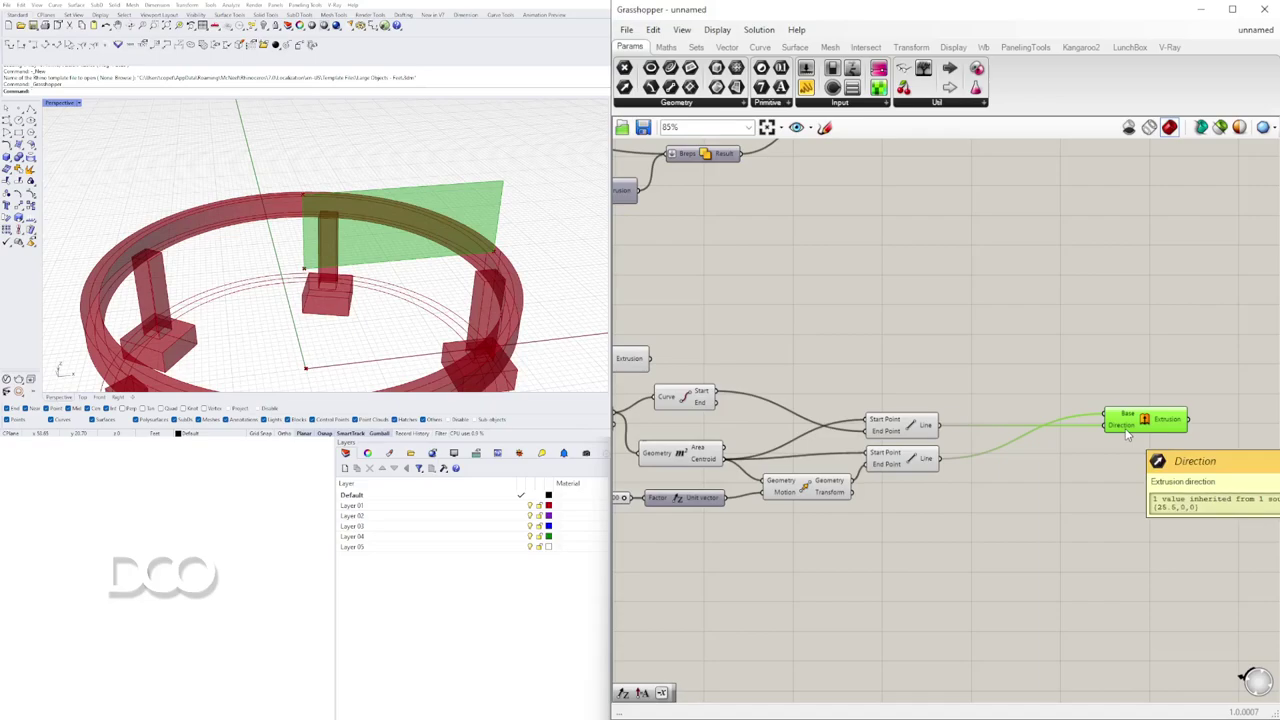
pyautogui.click(912, 428)
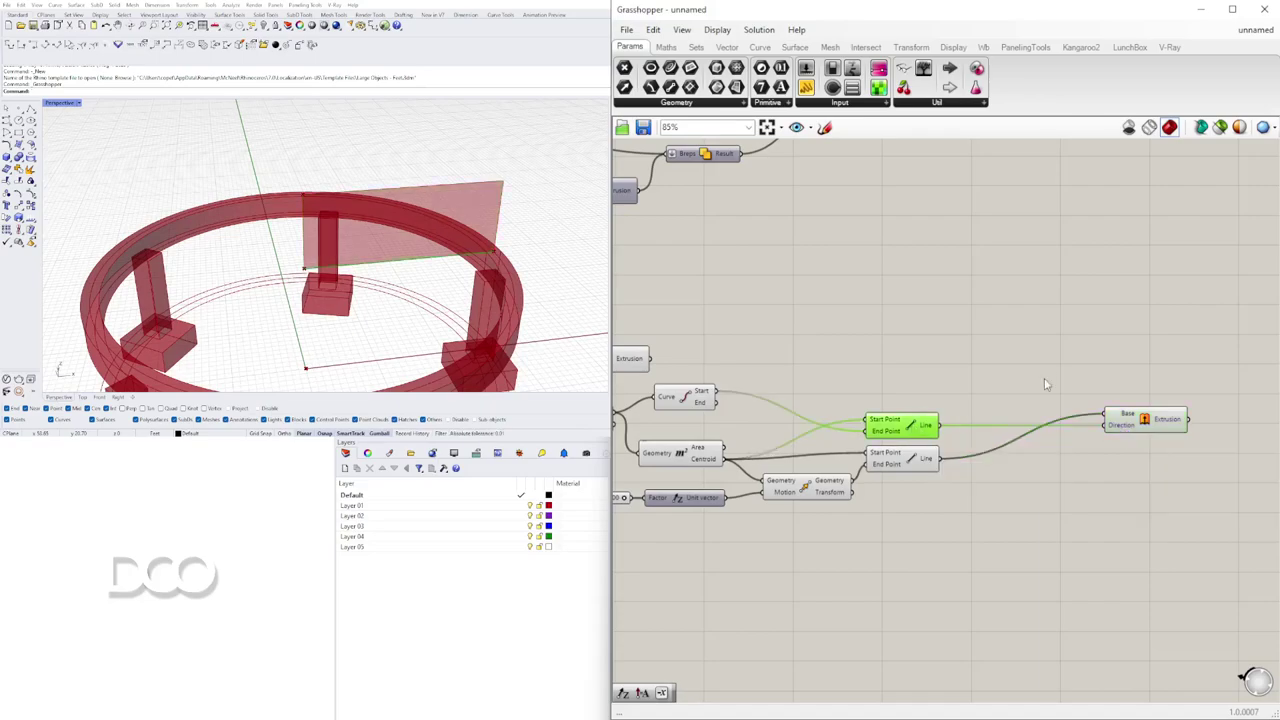
pyautogui.moveTo(1139, 428); pyautogui.dragTo(1044, 428)
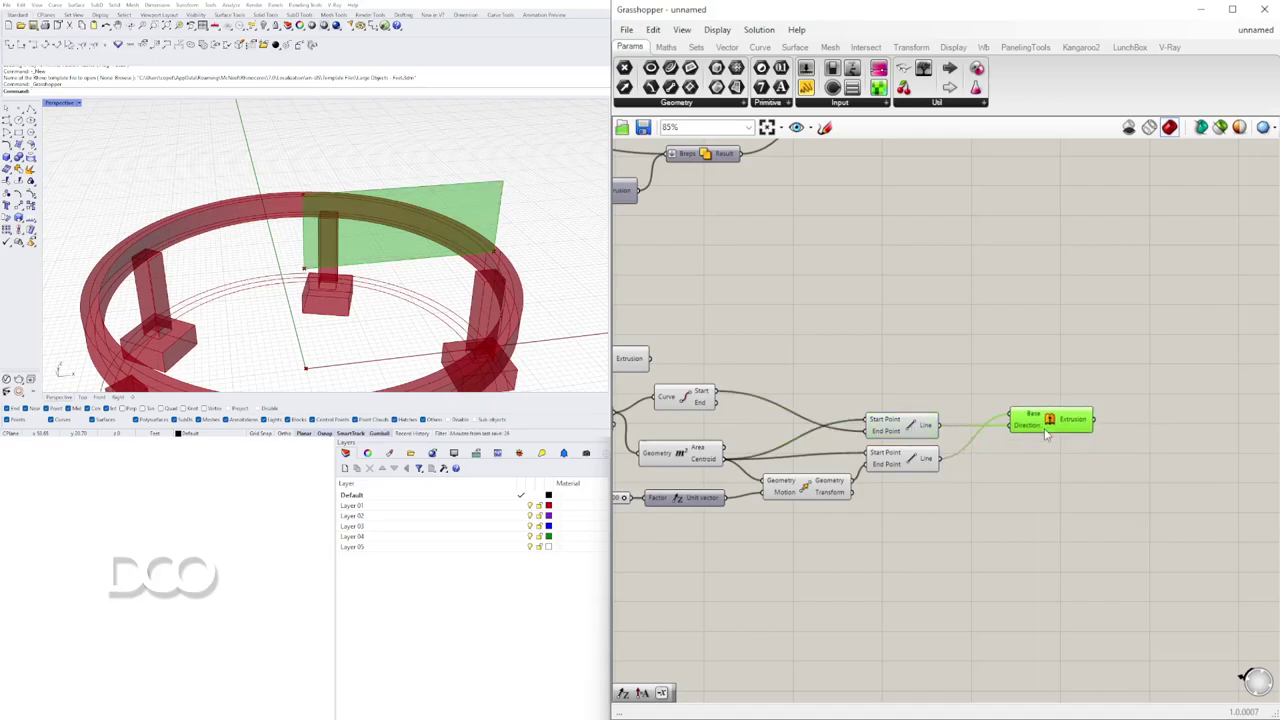
pyautogui.moveTo(563, 226); pyautogui.dragTo(449, 231, button='right')
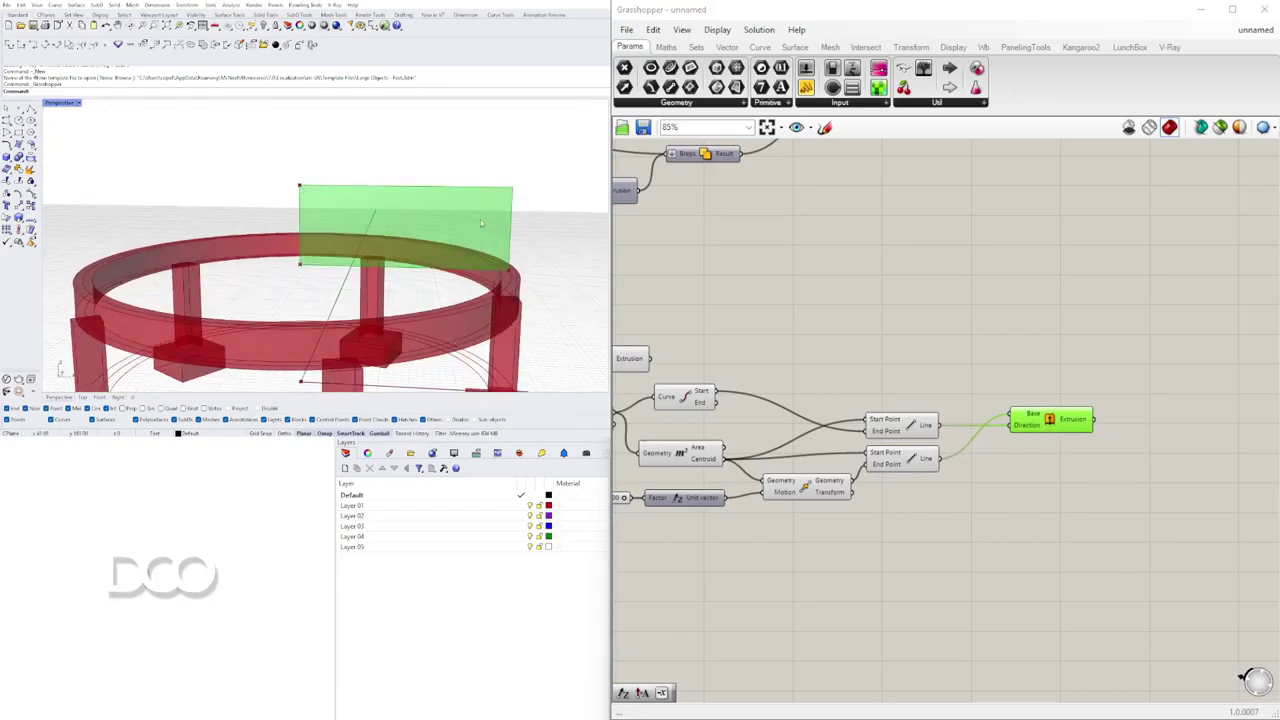
pyautogui.moveTo(512, 274); pyautogui.dragTo(540, 298, button='right')
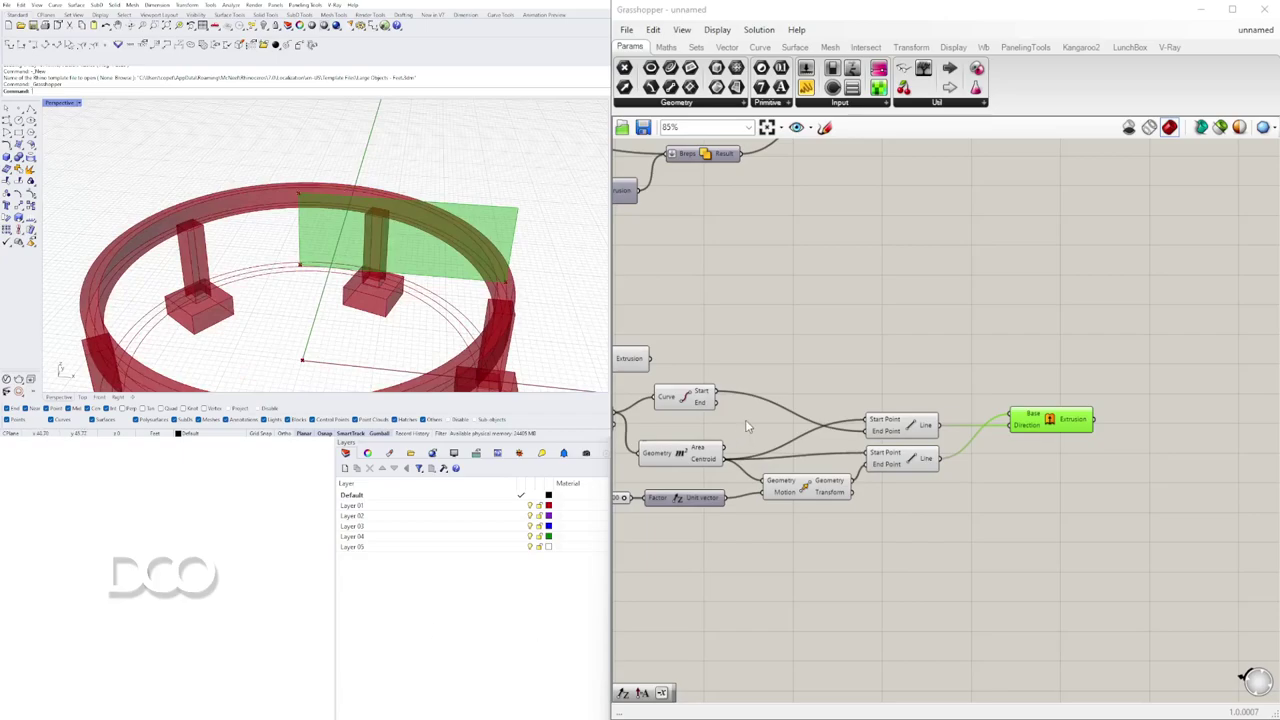
# - Place the vertical Line component above the horizontal one and move both nearer Extrude so their output wires no longer cross
pyautogui.click(910, 420)
pyautogui.click(900, 458)
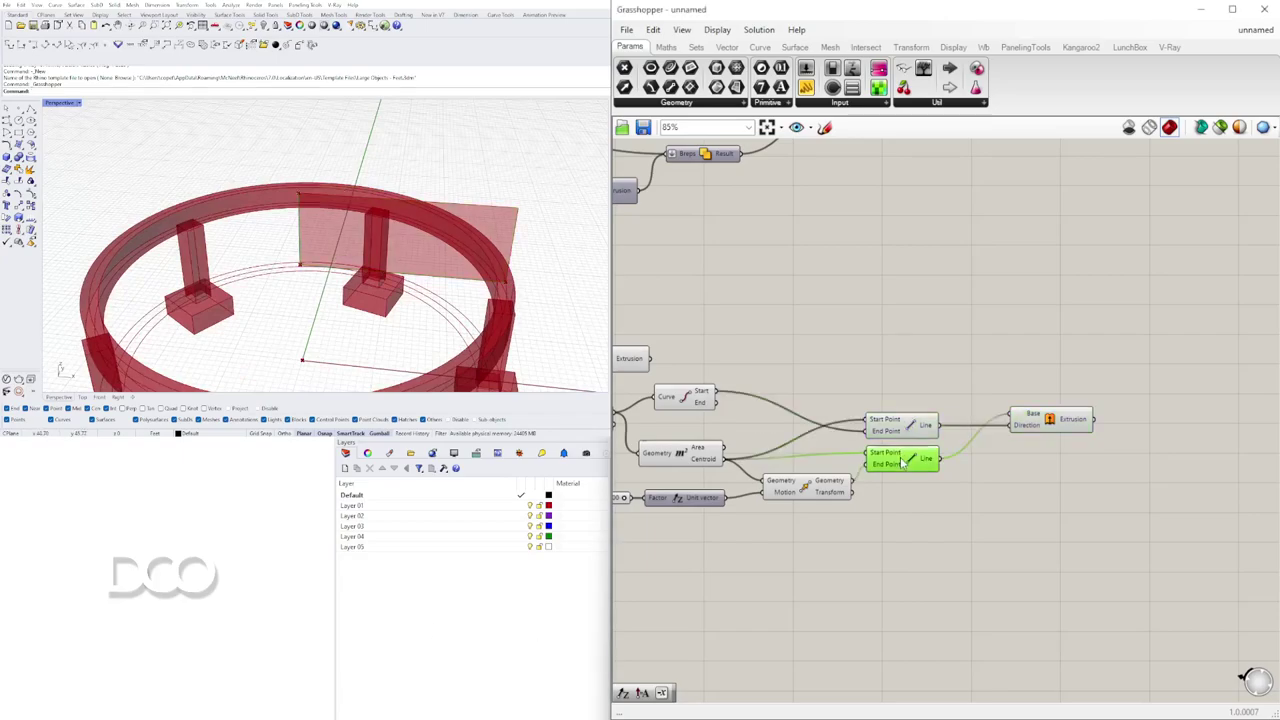
pyautogui.moveTo(908, 466); pyautogui.dragTo(908, 396)
pyautogui.moveTo(1127, 502); pyautogui.dragTo(961, 422)
pyautogui.click(988, 374)
pyautogui.moveTo(1123, 465)
pyautogui.mouseDown()
pyautogui.moveTo(1091, 410)
pyautogui.moveTo(1145, 395)
pyautogui.moveTo(1136, 433)
pyautogui.moveTo(1102, 454)
pyautogui.mouseUp()
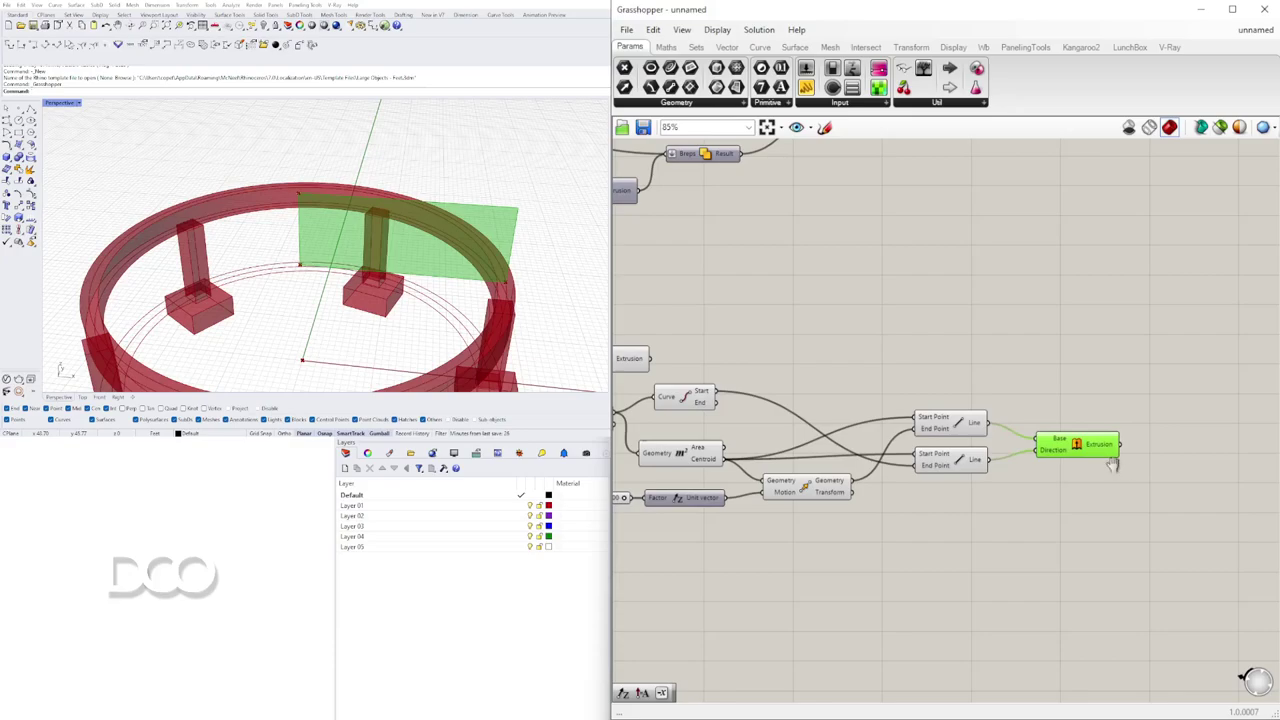
pyautogui.click(1123, 463)
# - Add an Evaluate Surface component, feed it the extrusion, and reparameterize its Surface input
pyautogui.moveTo(1195, 487); pyautogui.dragTo(1038, 475, button='right')
pyautogui.doubleClick(1038, 475)
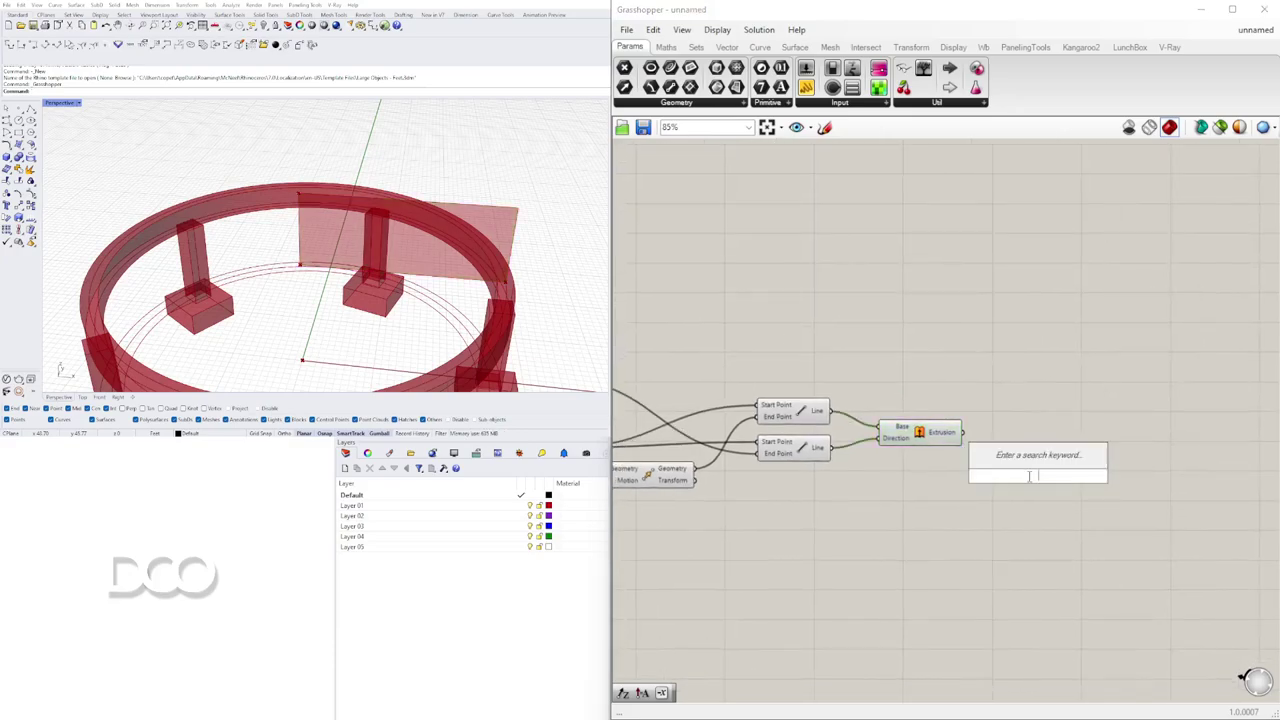
pyautogui.write('EVAL')
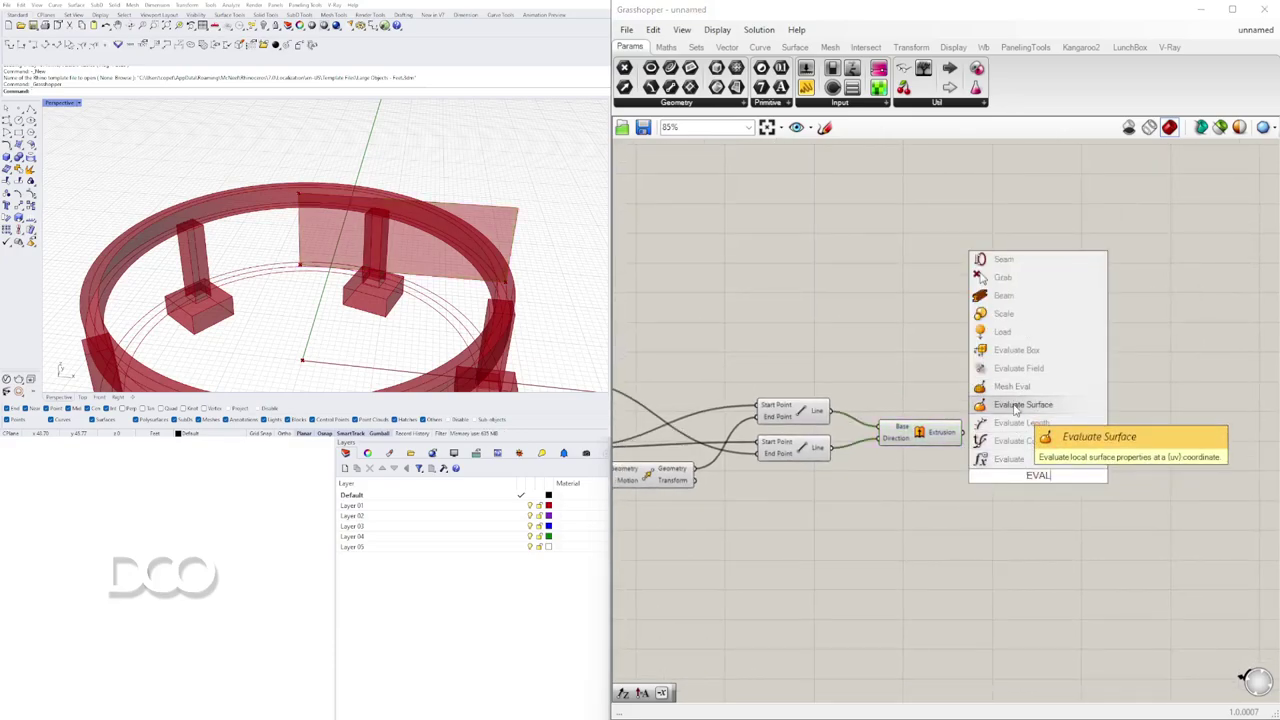
pyautogui.click(1015, 405)
pyautogui.scroll(2, 1000, 470)
pyautogui.moveTo(957, 427); pyautogui.dragTo(1047, 458)
pyautogui.rightClick(1036, 462)
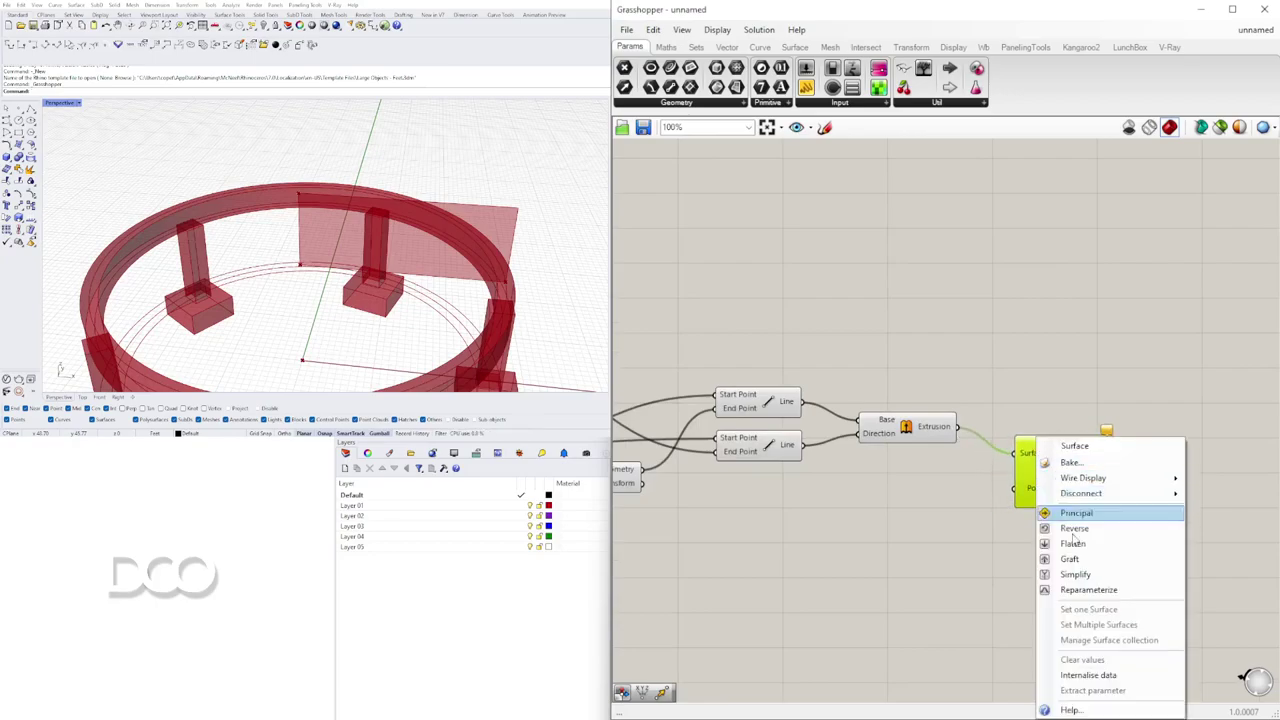
pyautogui.click(1104, 585)
pyautogui.moveTo(1070, 510); pyautogui.dragTo(1114, 488)
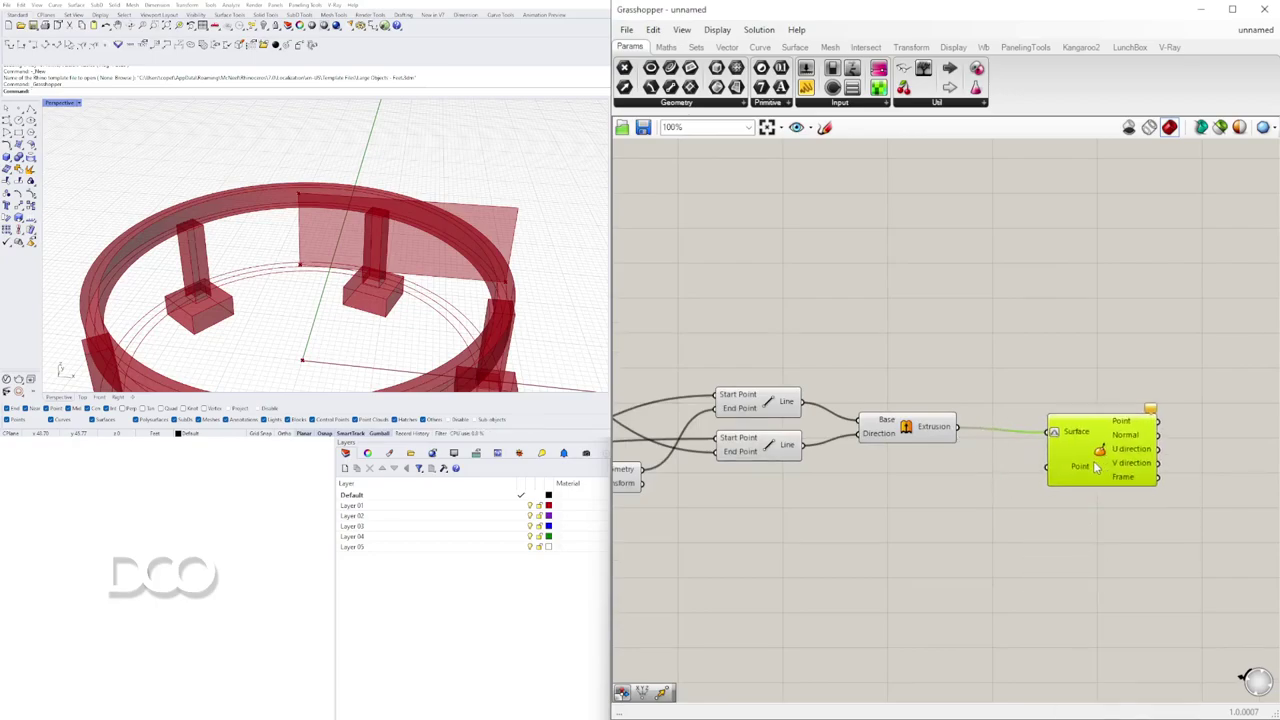
# - Add an MD Slider below the Extrude component and place a copy directly beneath it
pyautogui.doubleClick(880, 531)
pyautogui.write('MD')
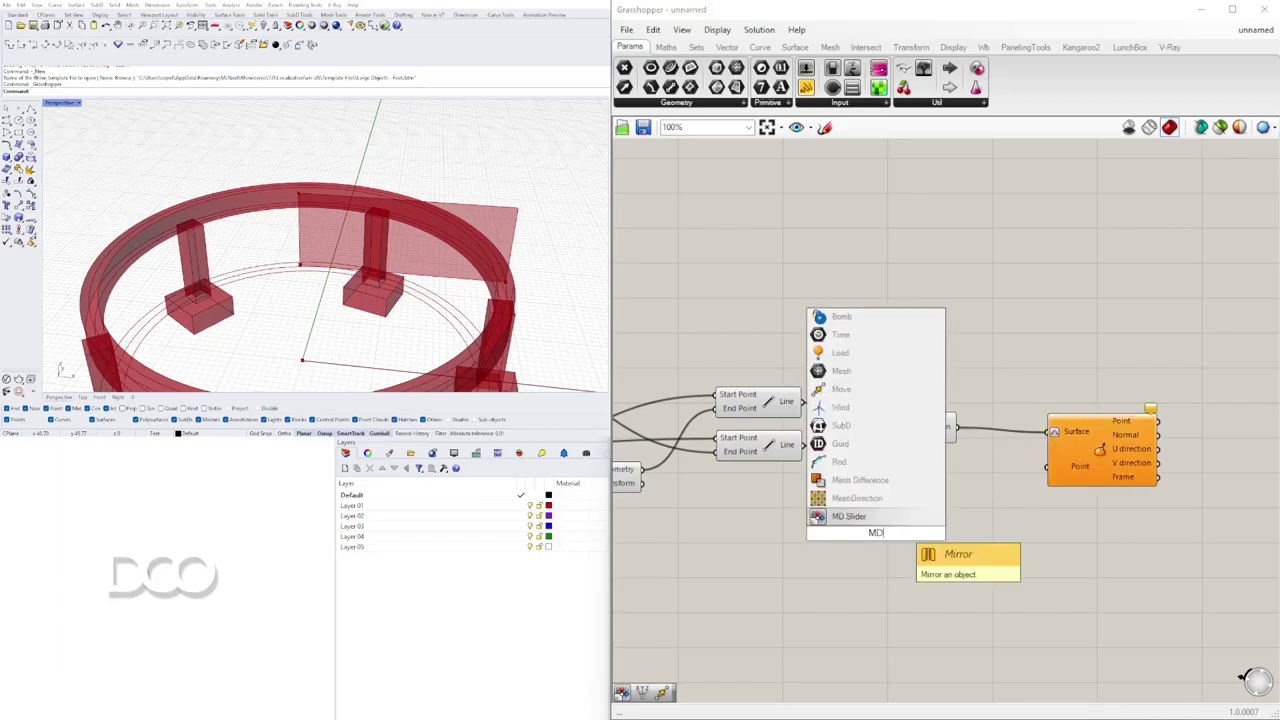
pyautogui.click(865, 517)
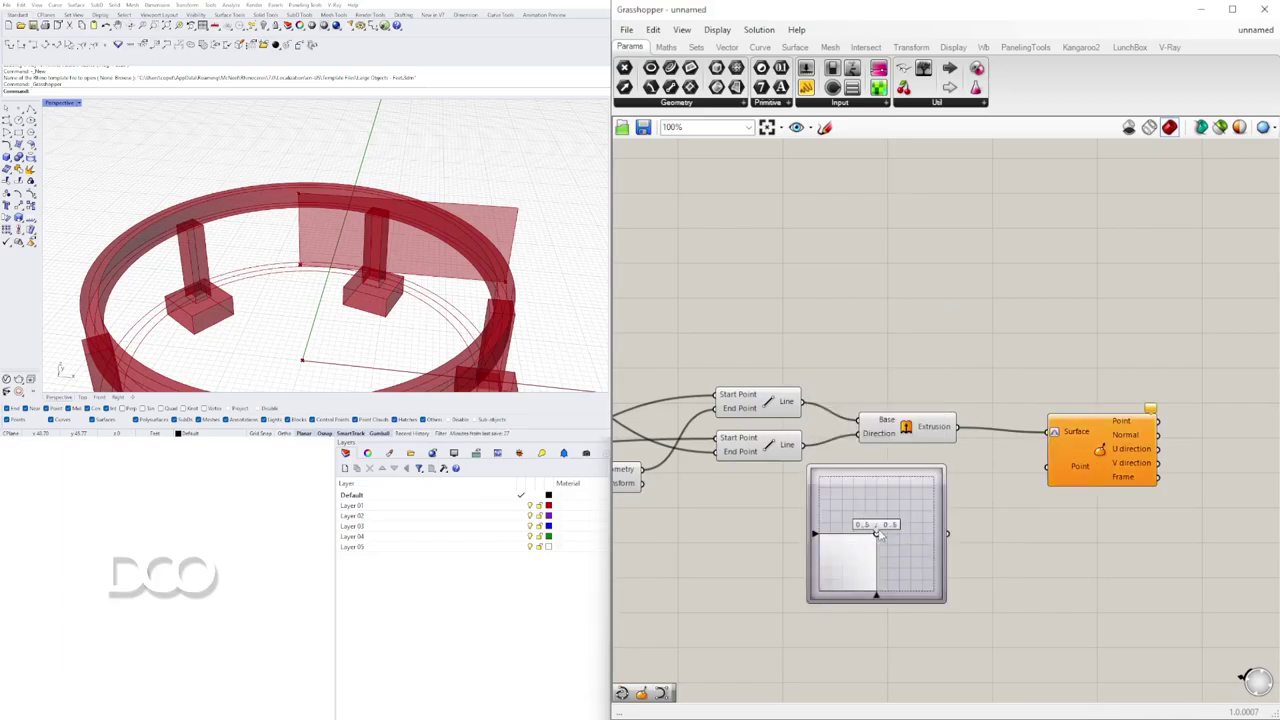
pyautogui.click(911, 540)
pyautogui.moveTo(892, 503); pyautogui.dragTo(938, 382, button='right')
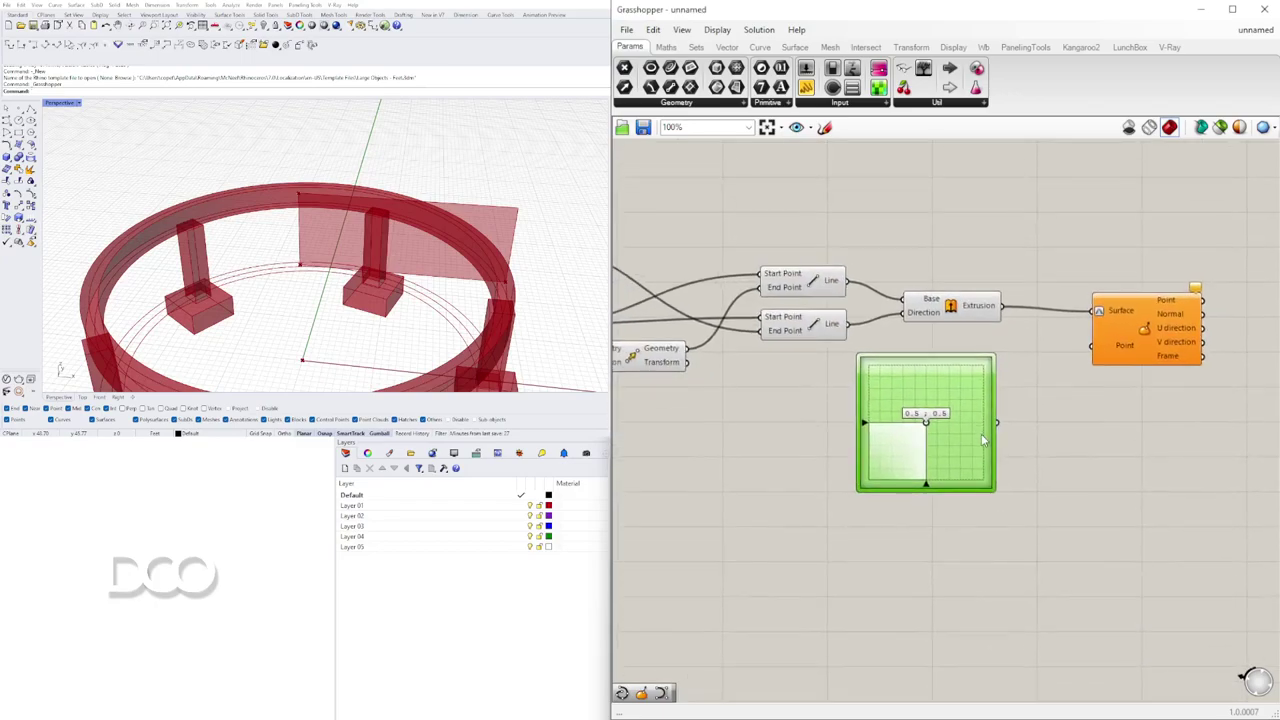
pyautogui.click(422, 680)
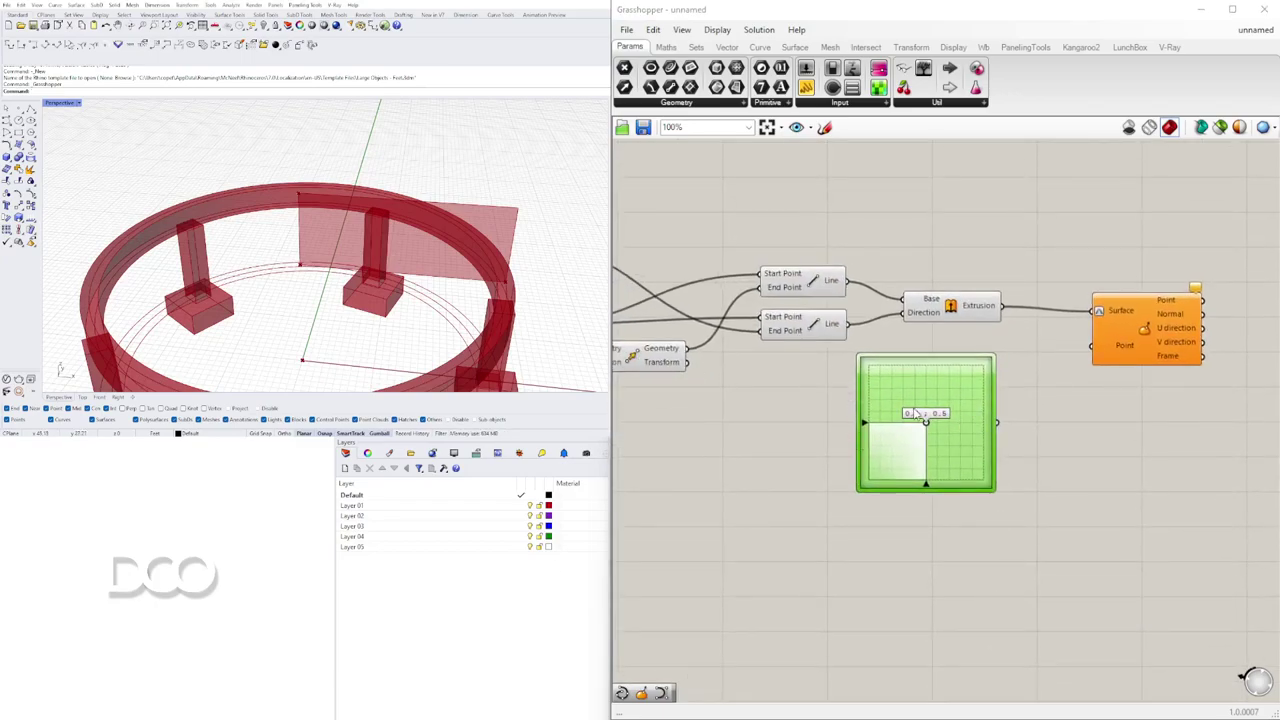
pyautogui.moveTo(958, 391); pyautogui.dragTo(972, 522)
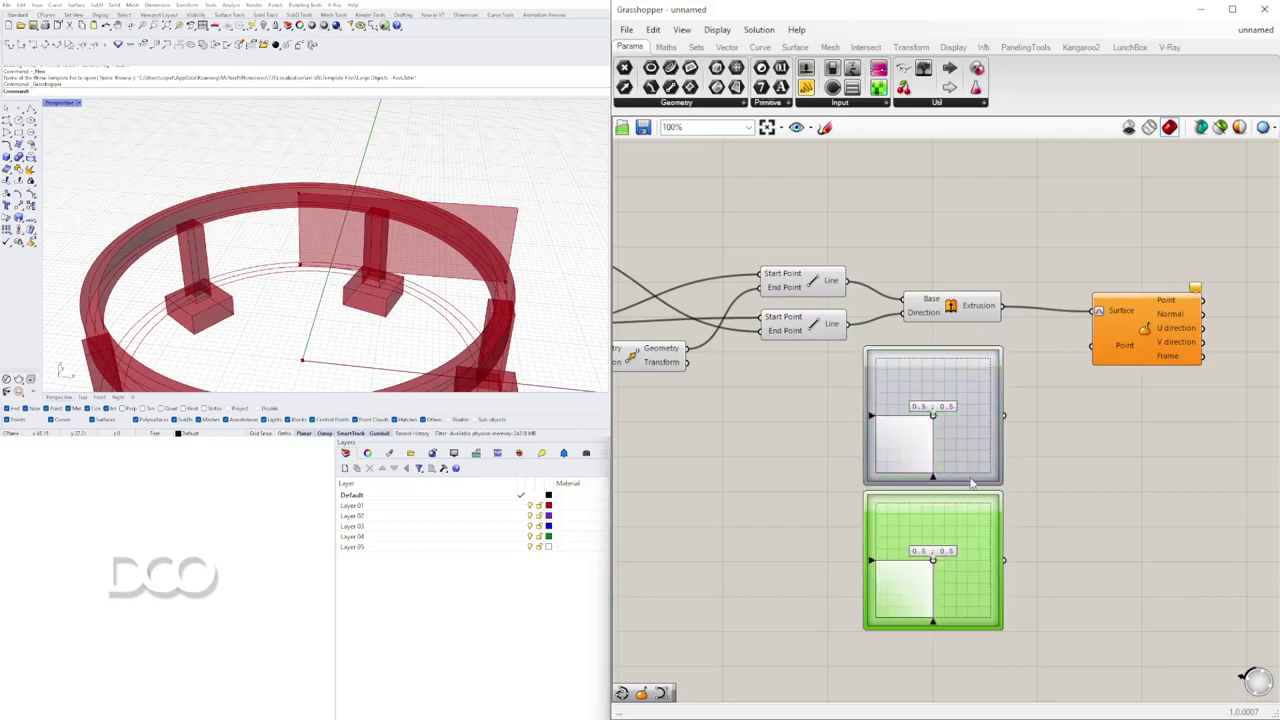
# - Connect the upper MD Slider to Evaluate Surface's Point input and set it to 0.84 ; 0.0 on the surface's lower edge
pyautogui.moveTo(932, 415); pyautogui.dragTo(1021, 490)
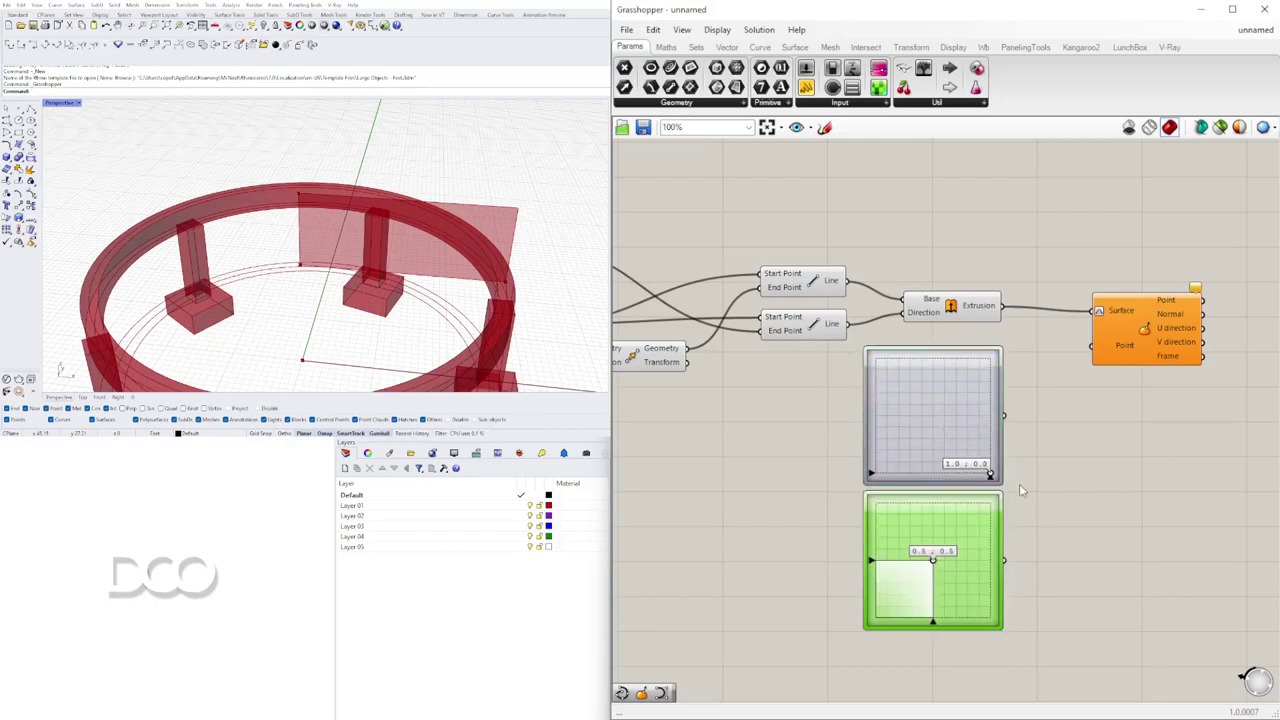
pyautogui.moveTo(1004, 415); pyautogui.dragTo(1091, 346)
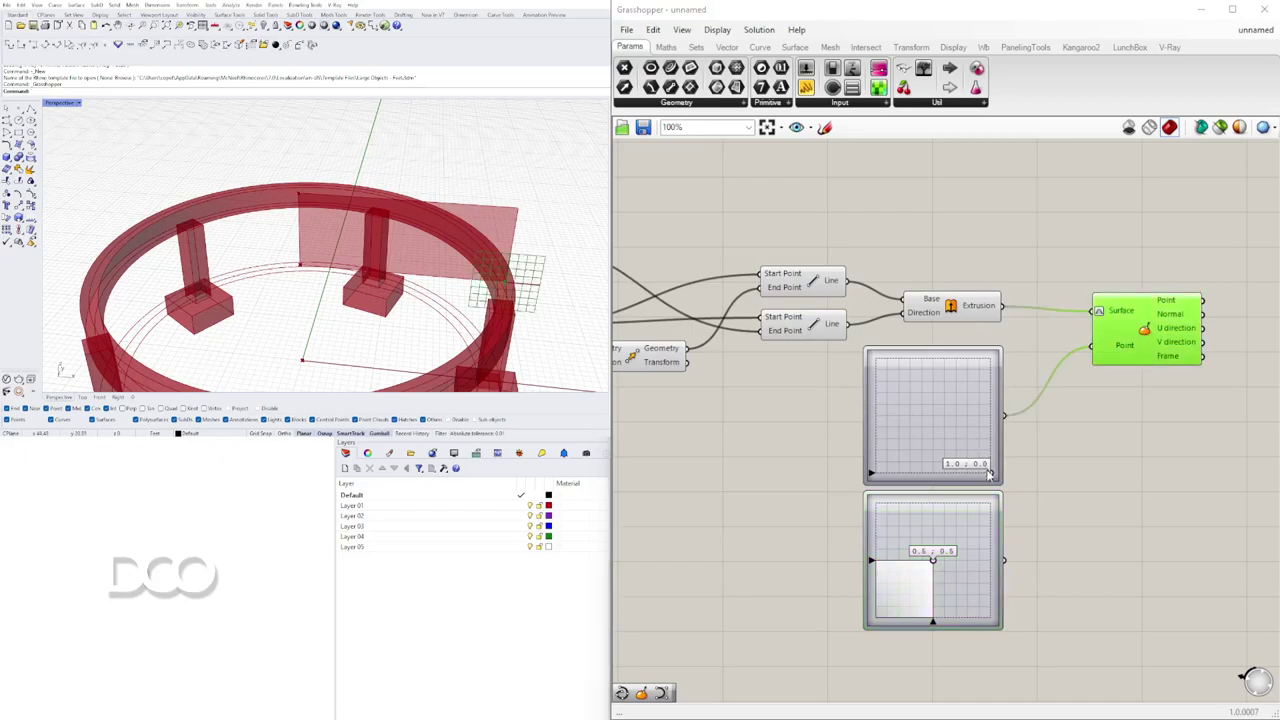
pyautogui.moveTo(989, 474)
pyautogui.mouseDown()
pyautogui.moveTo(972, 474)
pyautogui.moveTo(952, 434)
pyautogui.moveTo(973, 474)
pyautogui.mouseUp()
pyautogui.moveTo(1166, 312); pyautogui.dragTo(1169, 307)
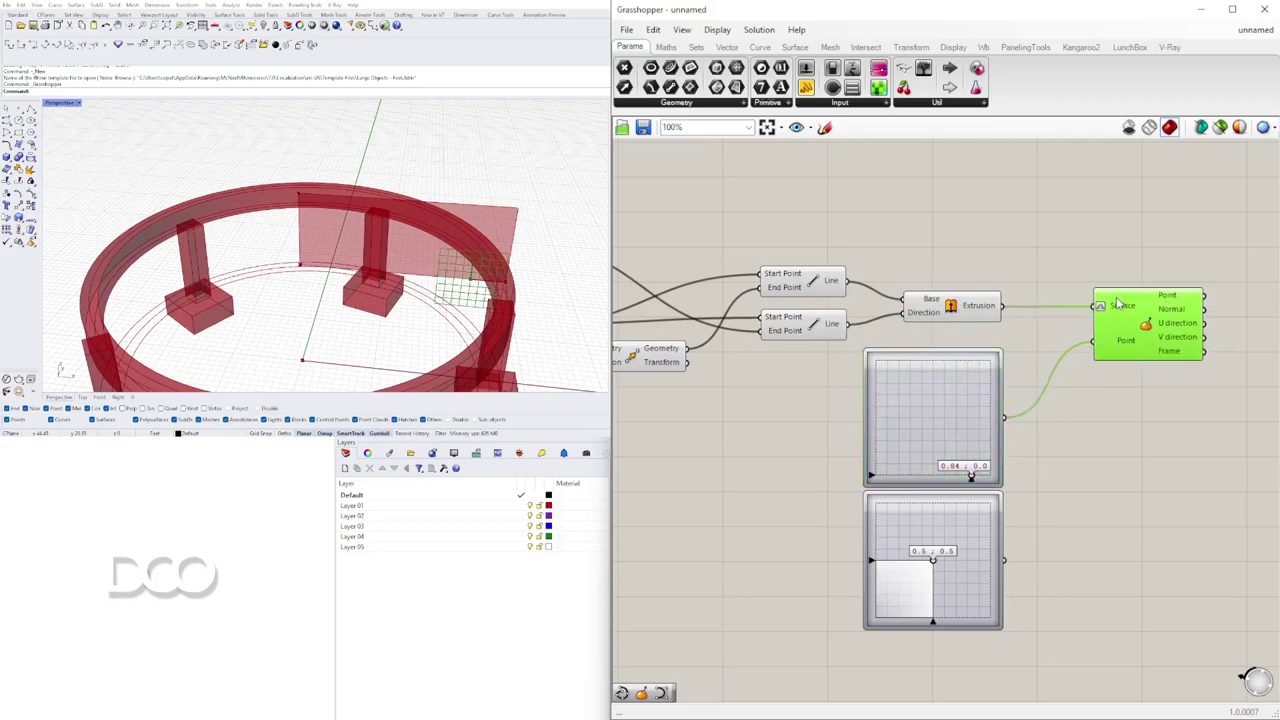
pyautogui.click(460, 657)
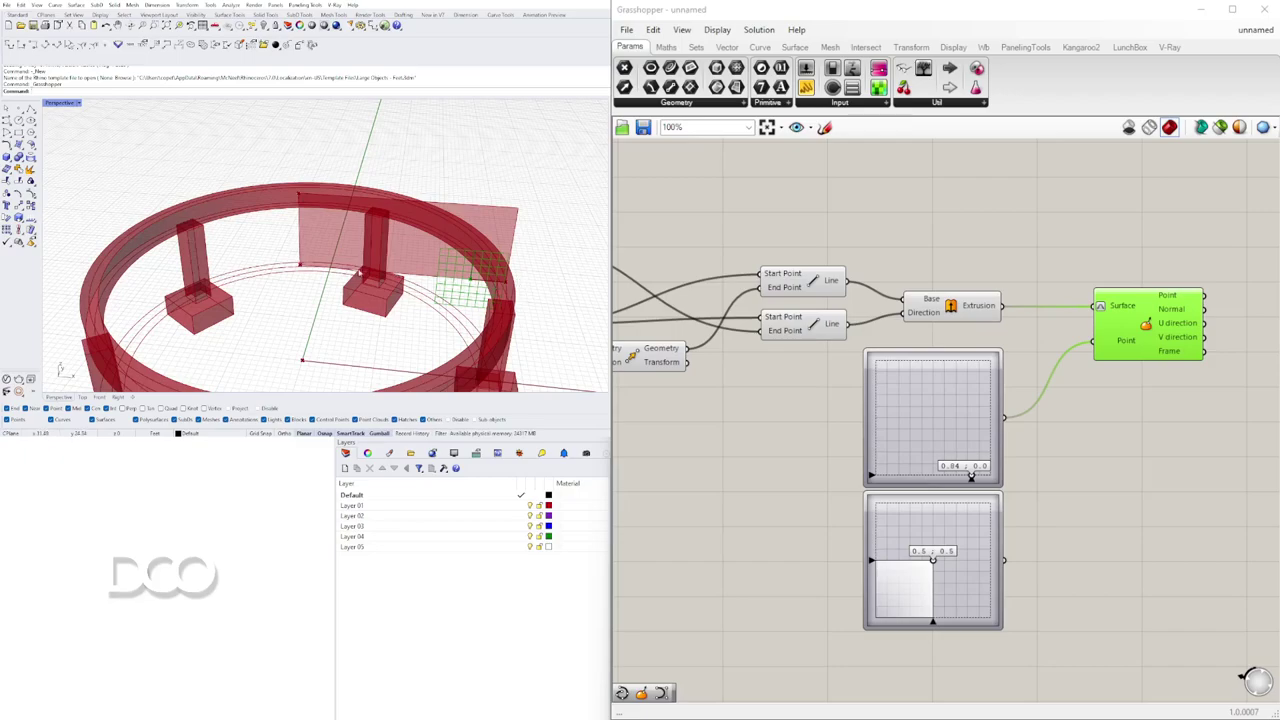
pyautogui.click(928, 386)
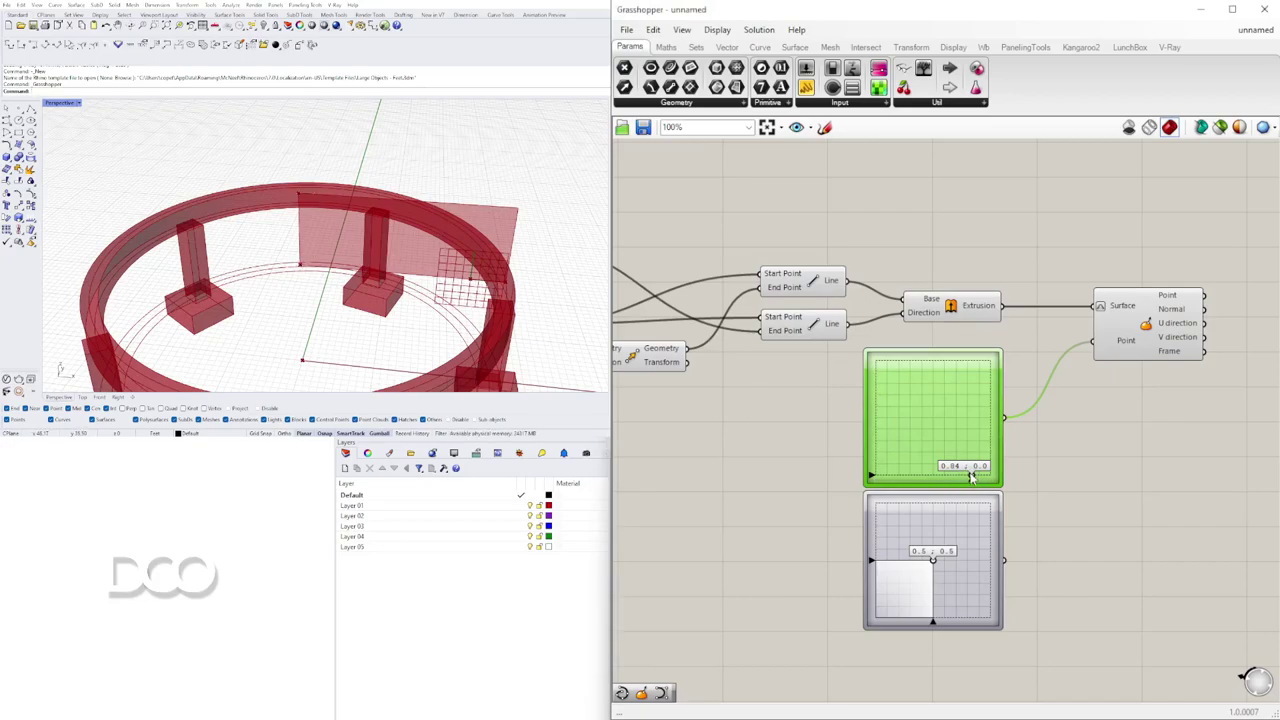
# - Set the upper MD Slider to 1.0 ; 0.0 so its point sits at the surface's lower outer corner
pyautogui.moveTo(975, 480); pyautogui.dragTo(931, 418)
pyautogui.click(449, 253)
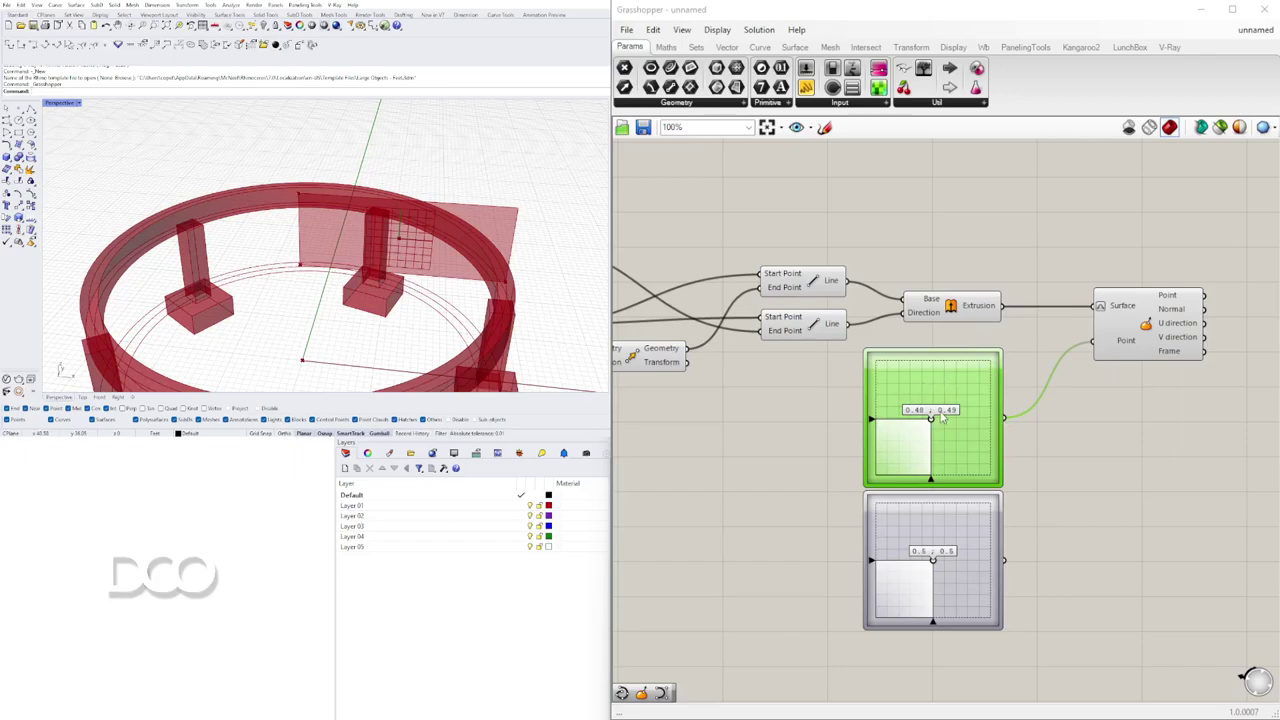
pyautogui.moveTo(934, 418); pyautogui.dragTo(1021, 488)
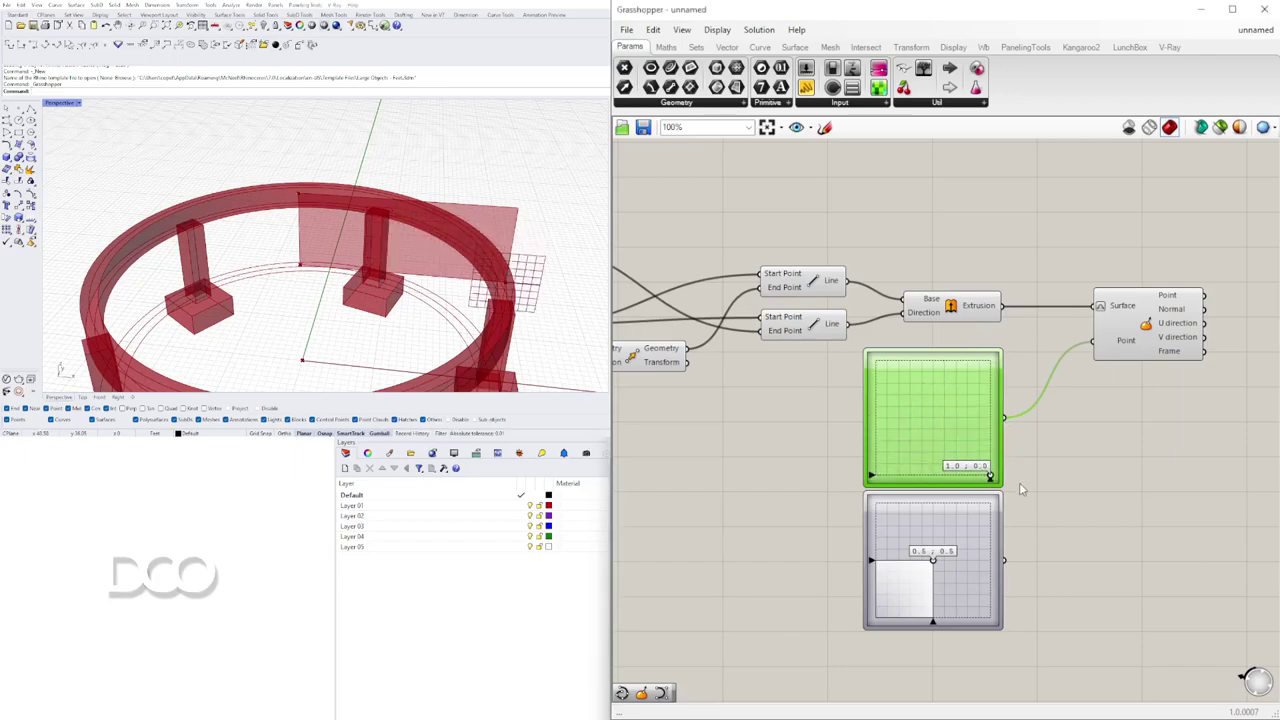
# - Also connect the second MD Slider to Evaluate Surface's Point input and set it to 0.63 ; 0.71
pyautogui.moveTo(1005, 559); pyautogui.dragTo(1191, 430)
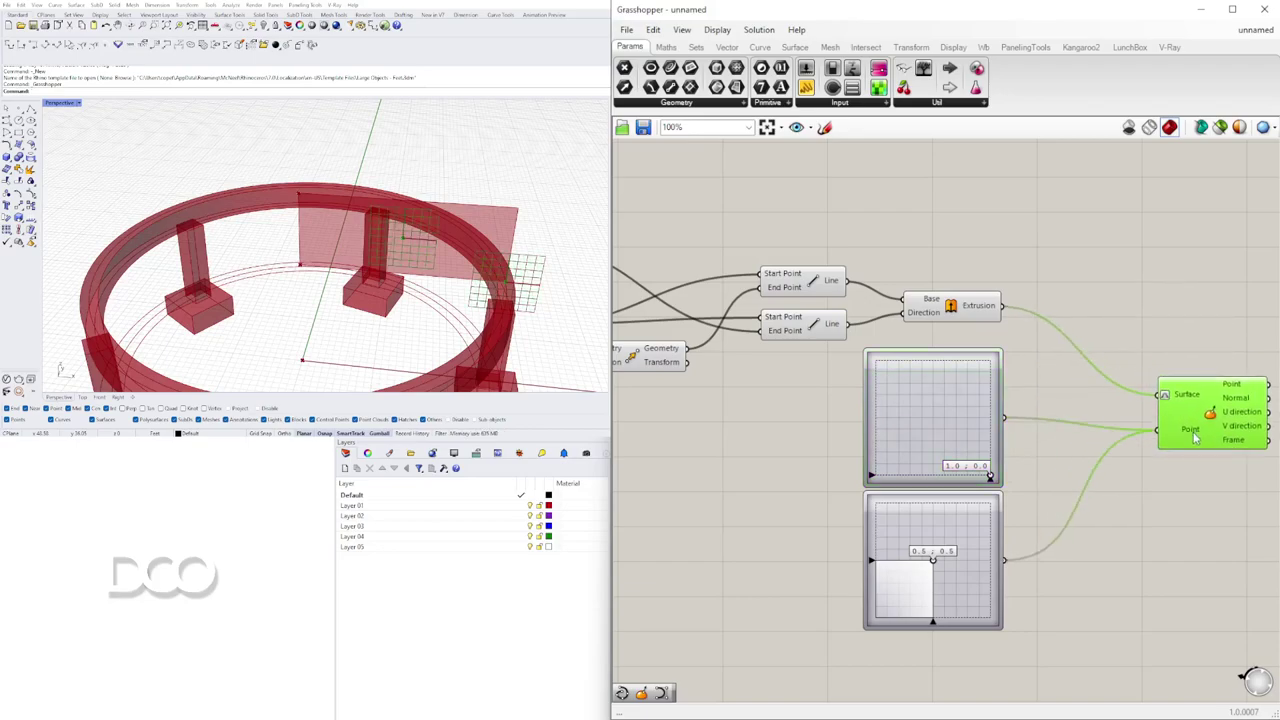
pyautogui.scroll(3, 949, 567)
pyautogui.moveTo(916, 559); pyautogui.dragTo(943, 511)
# - Place a third MD Slider below the other two, wired to Evaluate Surface's Point input, and set it to 0.11 ; 1.0
pyautogui.scroll(-4, 962, 430)
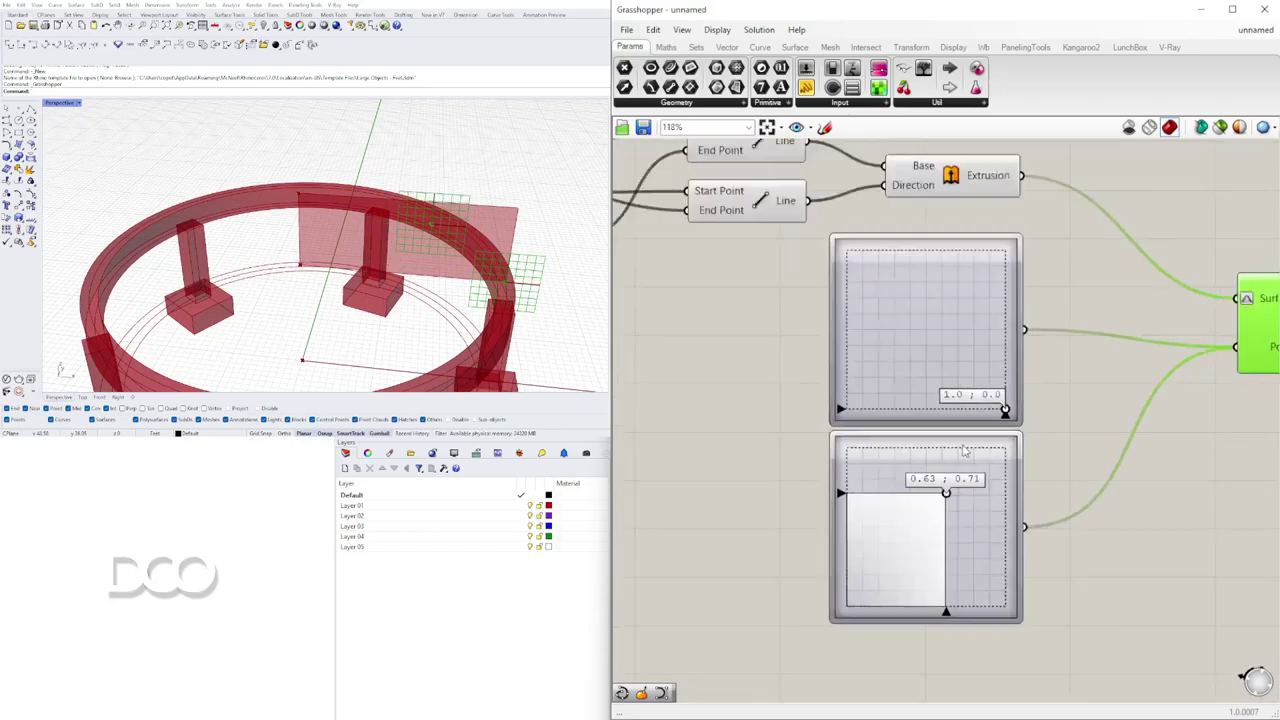
pyautogui.moveTo(965, 450); pyautogui.dragTo(1166, 362)
pyautogui.click(1136, 515)
pyautogui.click(995, 370)
pyautogui.click(448, 622)
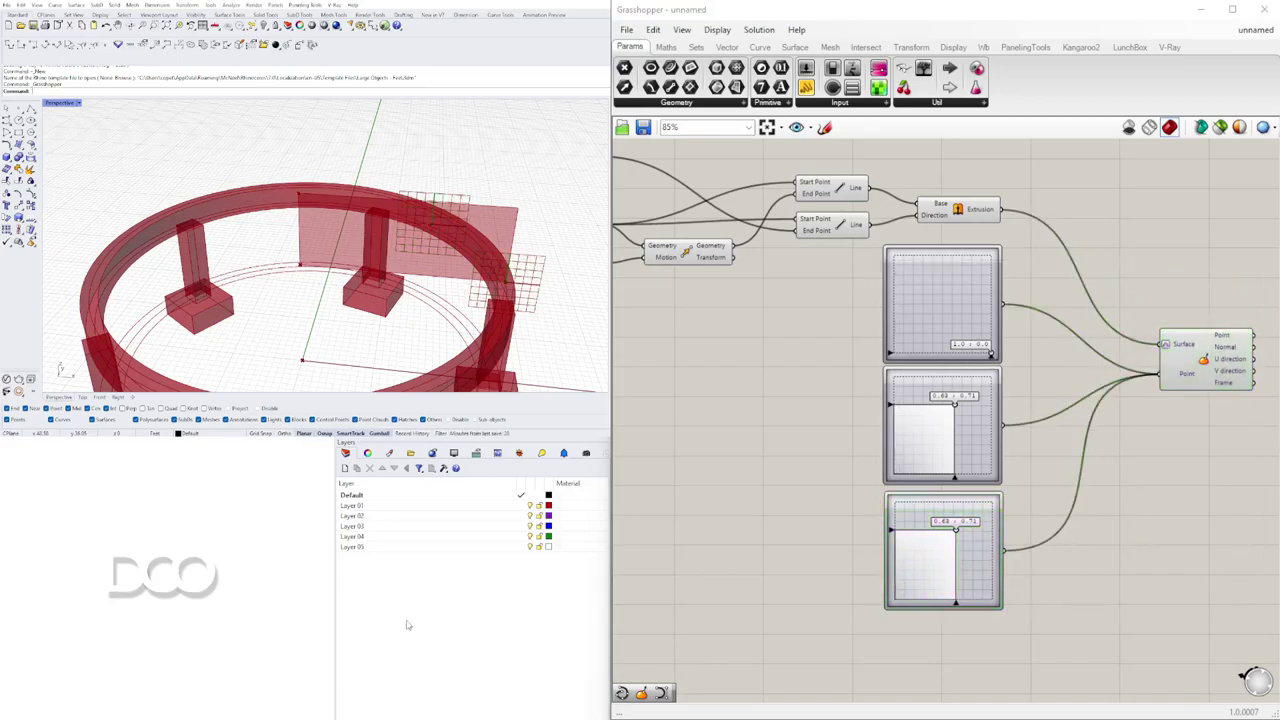
pyautogui.click(897, 313)
pyautogui.click(929, 437)
pyautogui.moveTo(956, 524); pyautogui.dragTo(907, 481)
# - Add an Interpolate component beside Evaluate Surface and feed the evaluated points into its Vertices input
pyautogui.moveTo(1177, 458); pyautogui.dragTo(1047, 458, button='right')
pyautogui.scroll(-3, 1047, 458)
pyautogui.click(1075, 398)
pyautogui.scroll(4, 1075, 398)
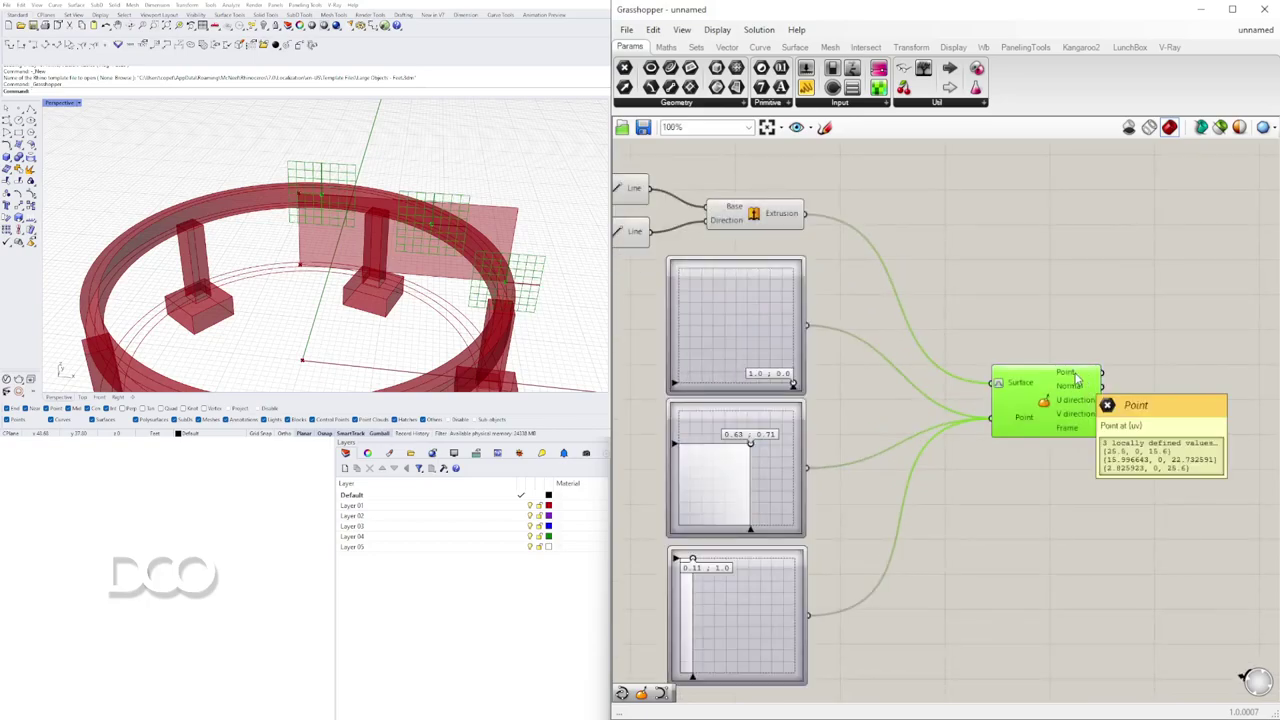
pyautogui.moveTo(1079, 378)
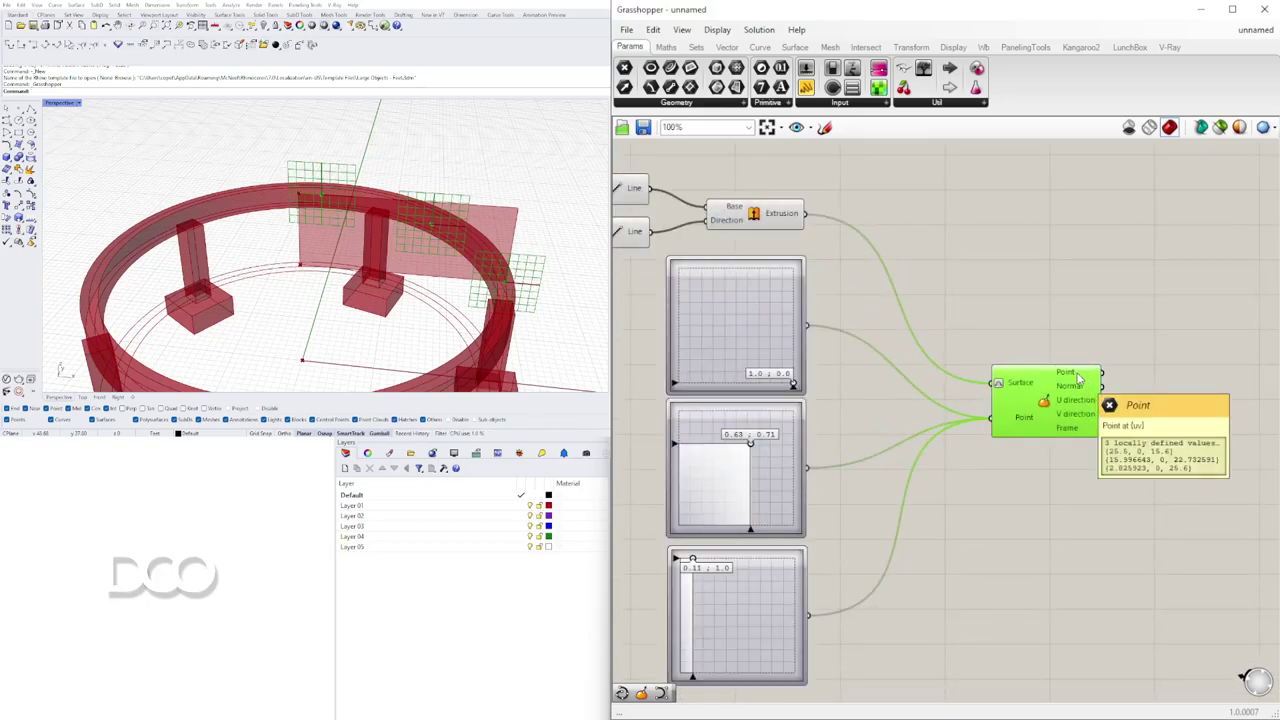
pyautogui.doubleClick(1143, 350)
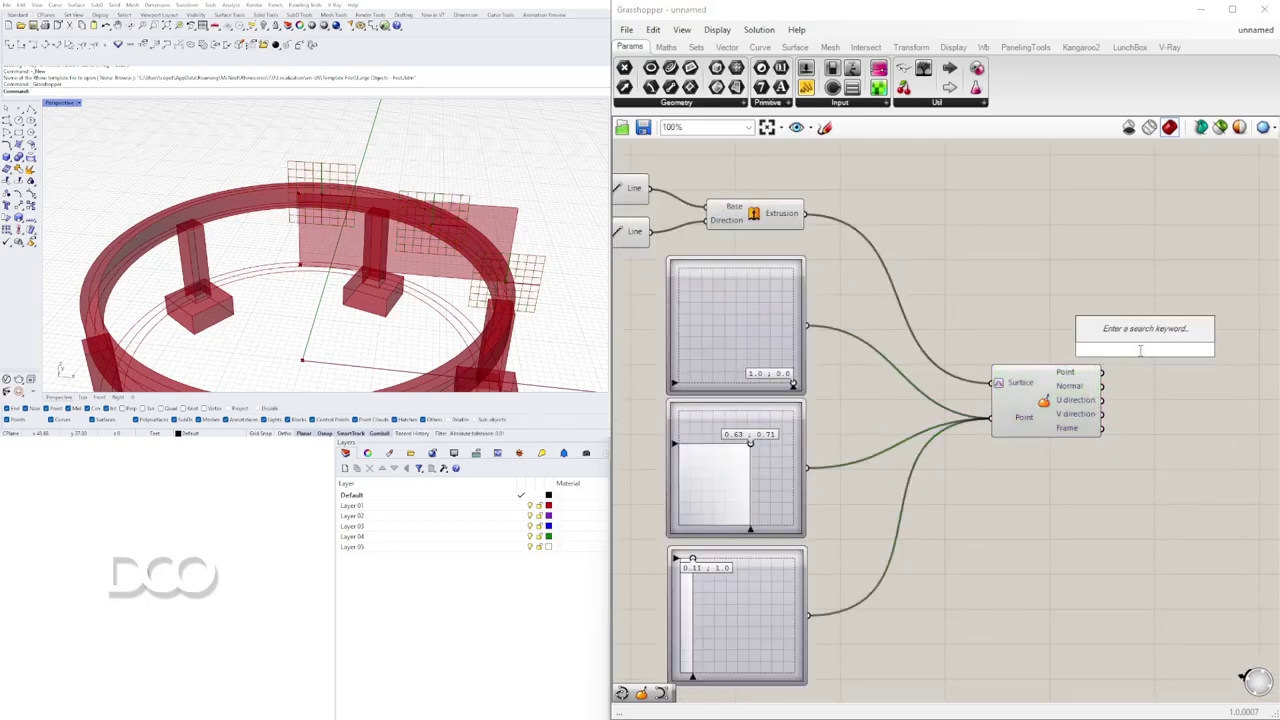
pyautogui.write('INTER')
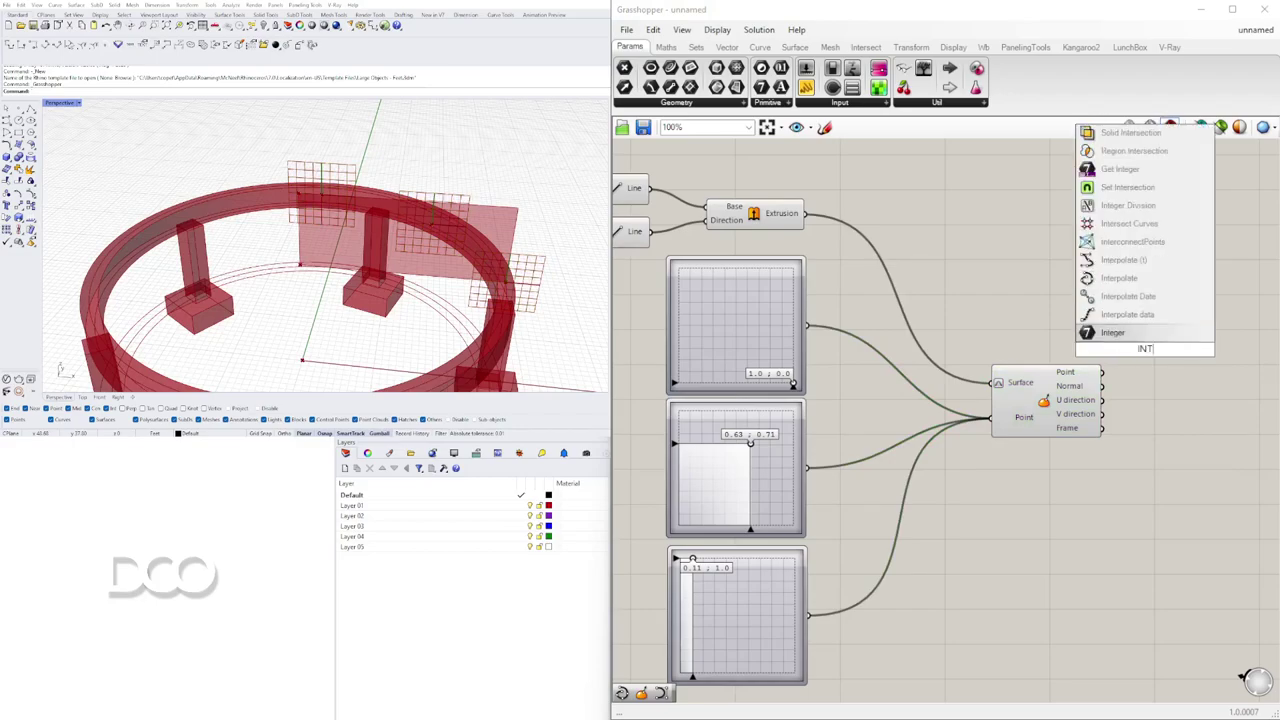
pyautogui.click(1104, 281)
pyautogui.scroll(1, 1117, 323)
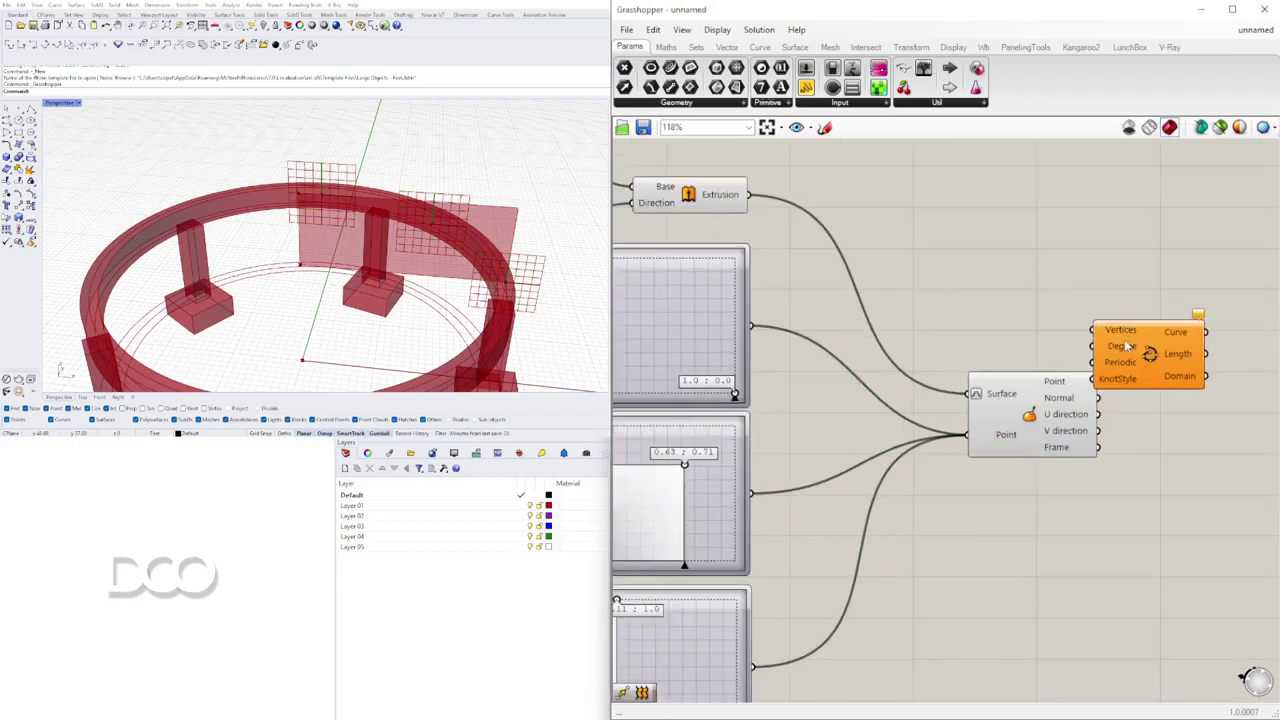
pyautogui.moveTo(1128, 346); pyautogui.dragTo(1178, 402)
pyautogui.moveTo(1101, 383); pyautogui.dragTo(1151, 388)
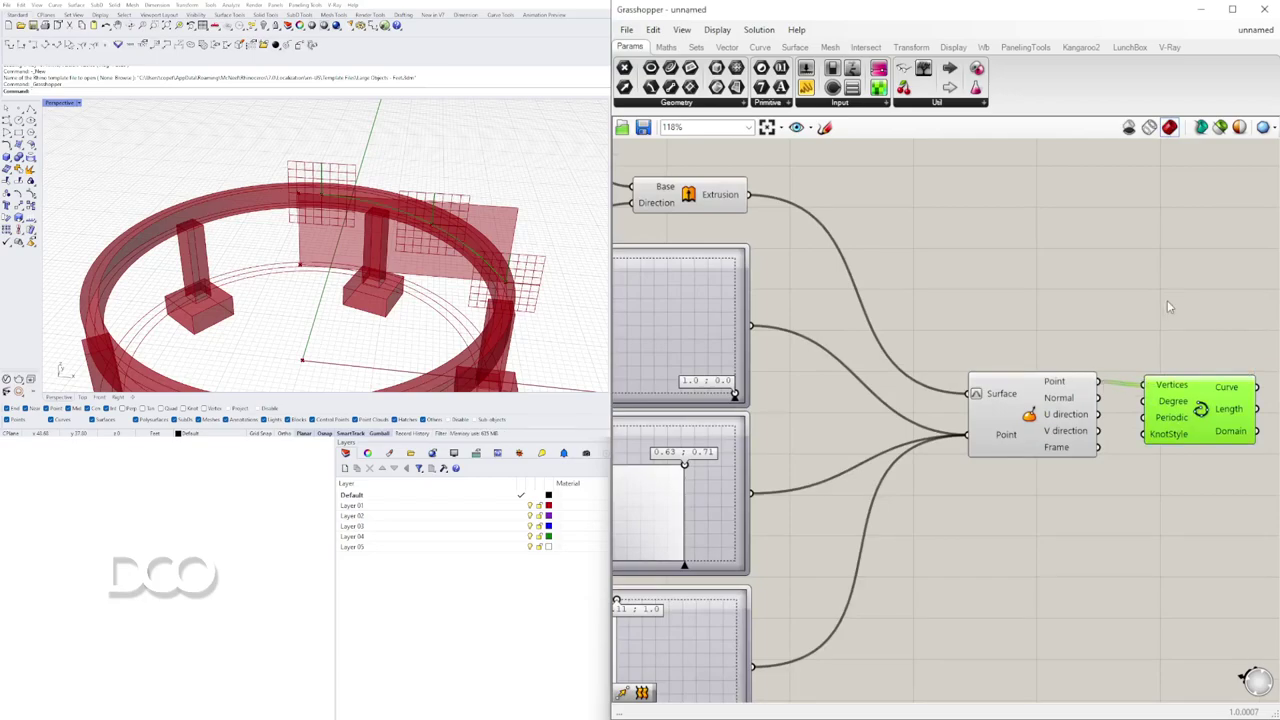
pyautogui.moveTo(1168, 306); pyautogui.dragTo(952, 283, button='right')
pyautogui.moveTo(954, 390); pyautogui.dragTo(983, 447)
# - Add a Revolution component above the Interpolate component
pyautogui.moveTo(380, 278); pyautogui.dragTo(465, 211, button='right')
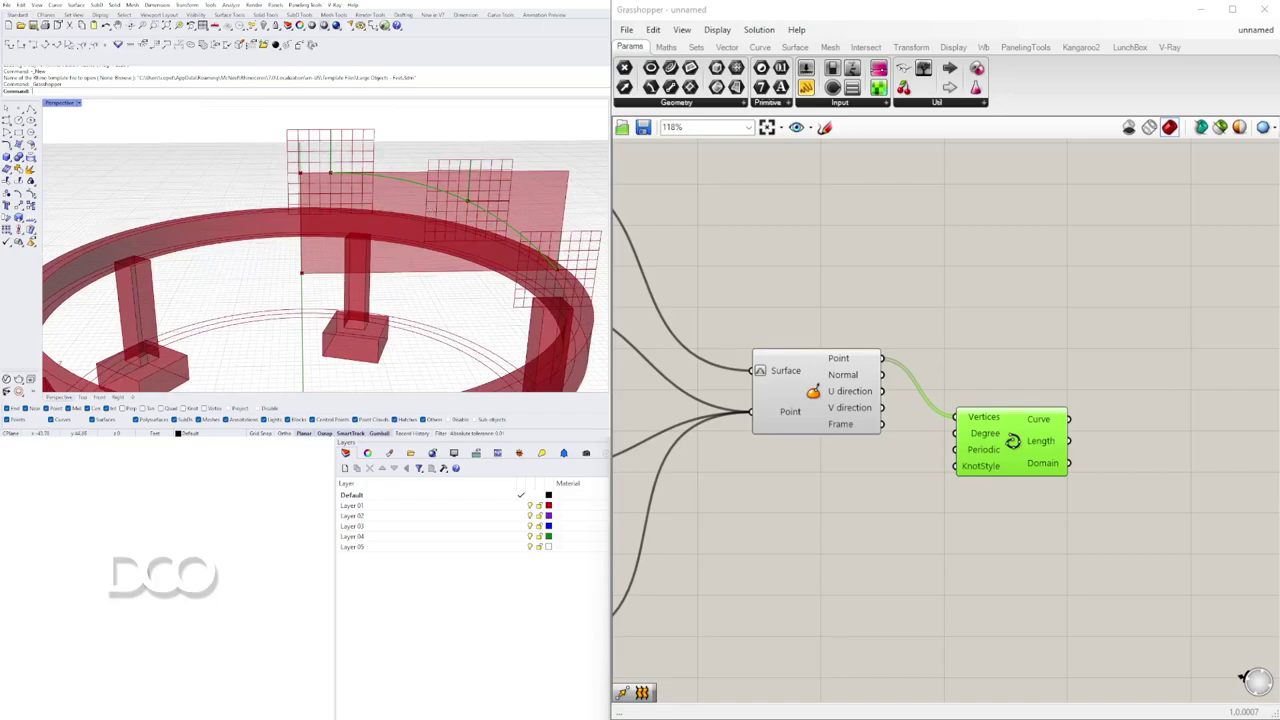
pyautogui.scroll(-5, 440, 193)
pyautogui.moveTo(388, 196); pyautogui.dragTo(382, 228, button='right')
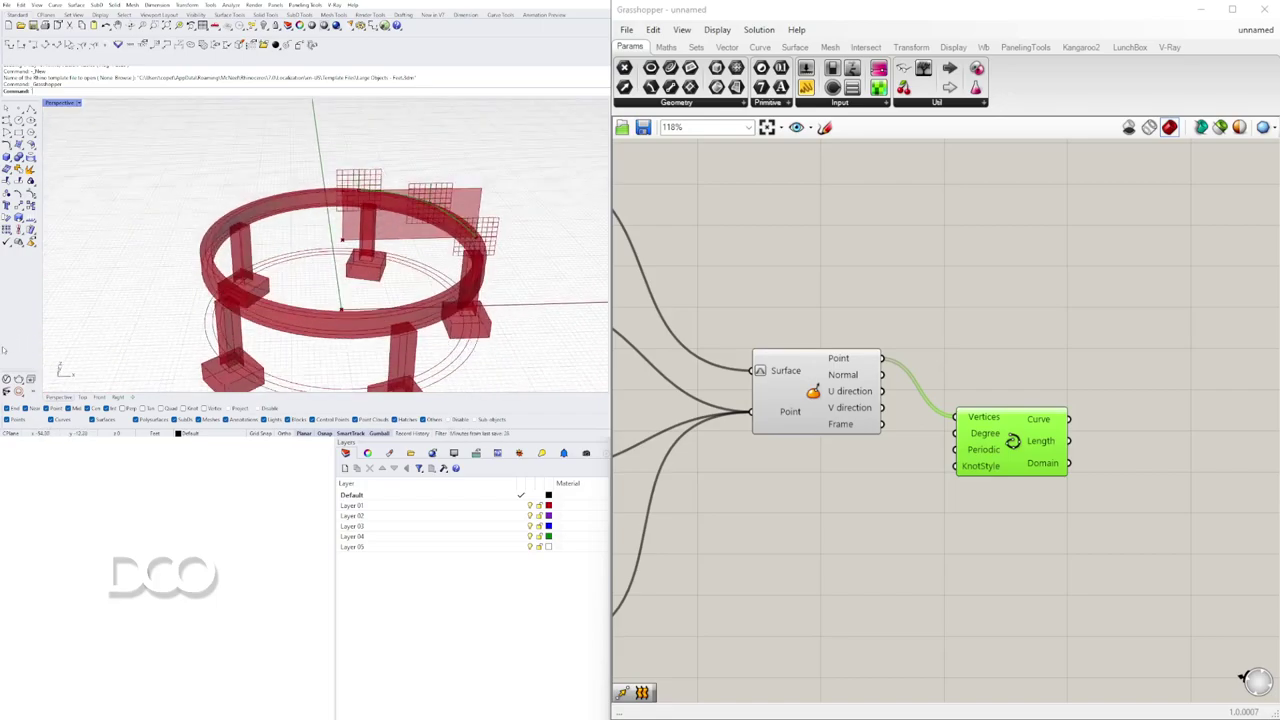
pyautogui.scroll(-4, 1022, 456)
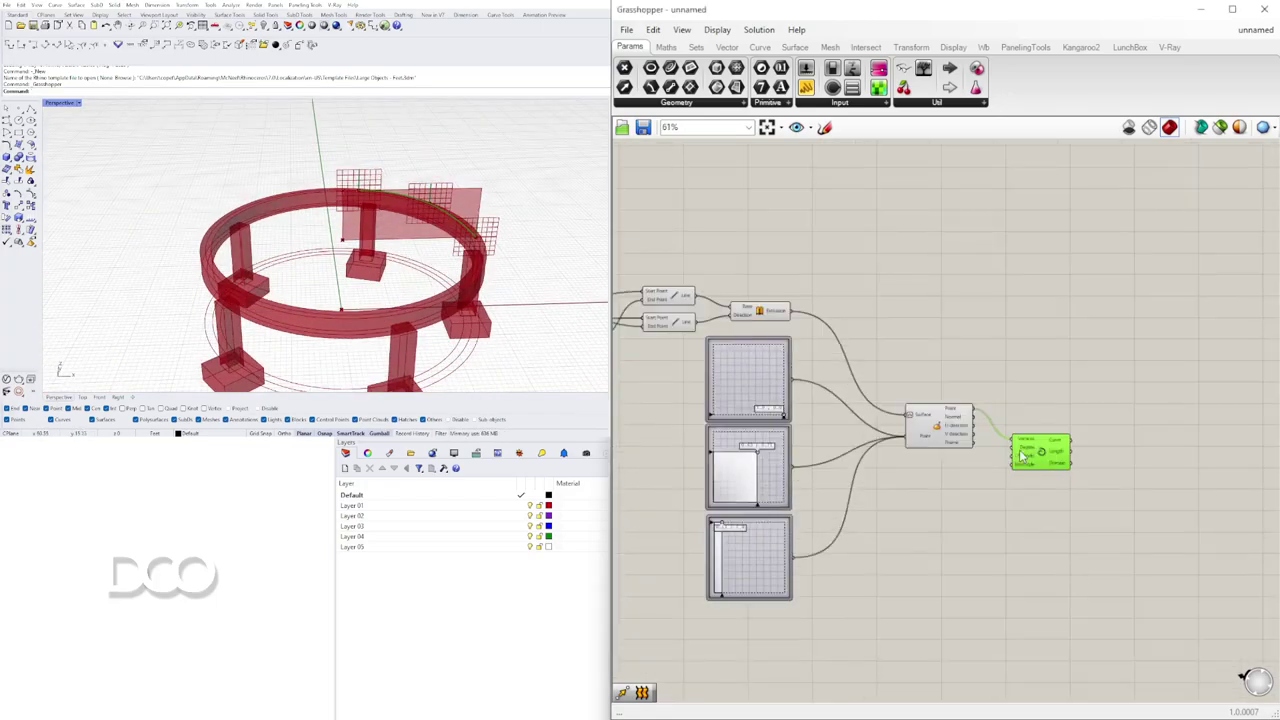
pyautogui.scroll(5, 1030, 455)
pyautogui.doubleClick(1015, 335)
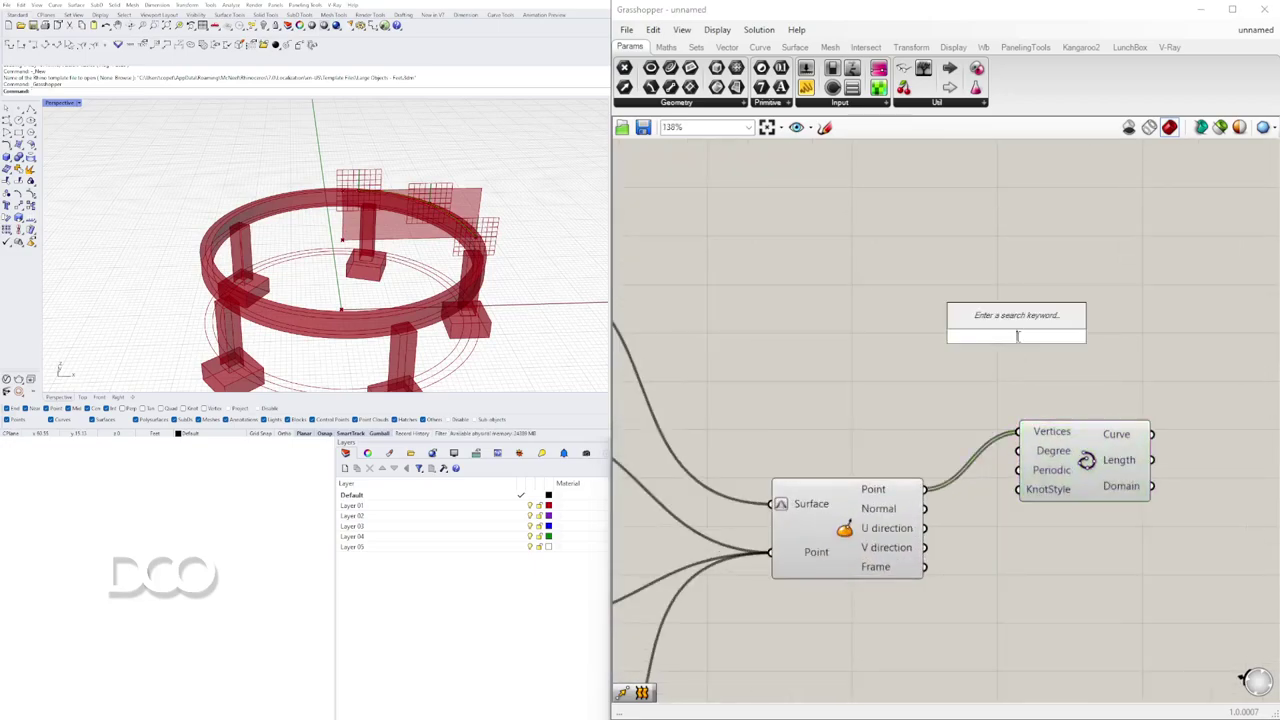
pyautogui.write('REV')
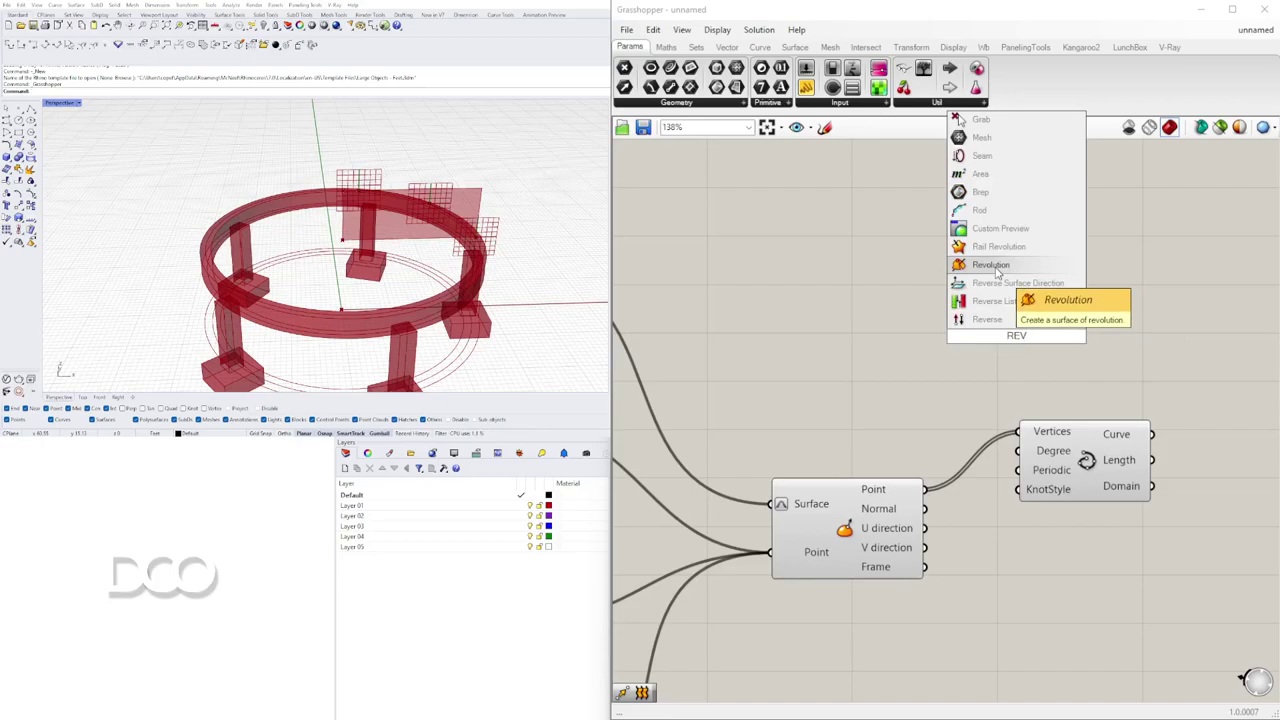
pyautogui.click(992, 265)
pyautogui.moveTo(984, 330); pyautogui.dragTo(1049, 266)
# - Move Interpolate closer to Evaluate Surface and connect its Curve output to Revolution's Curve input
pyautogui.moveTo(1063, 443); pyautogui.dragTo(1005, 508)
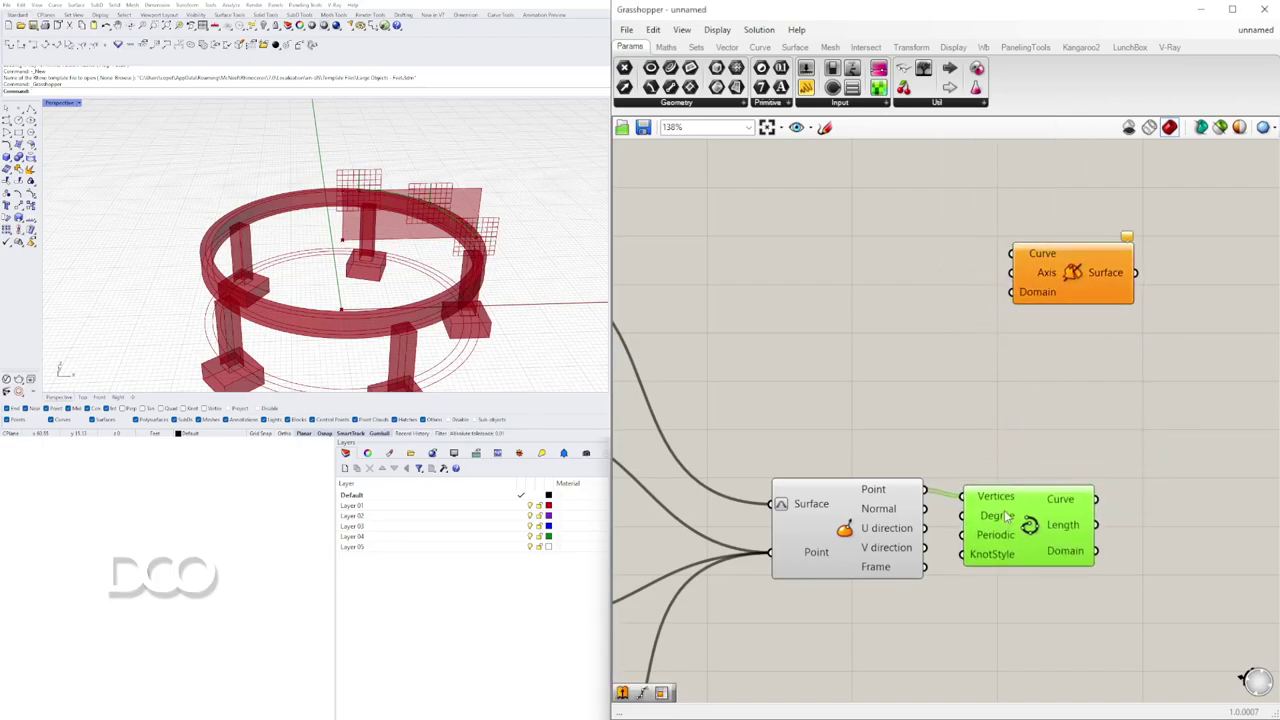
pyautogui.moveTo(1005, 508); pyautogui.dragTo(959, 488, button='right')
pyautogui.moveTo(959, 488); pyautogui.dragTo(967, 481)
pyautogui.moveTo(1097, 494); pyautogui.dragTo(899, 457, button='right')
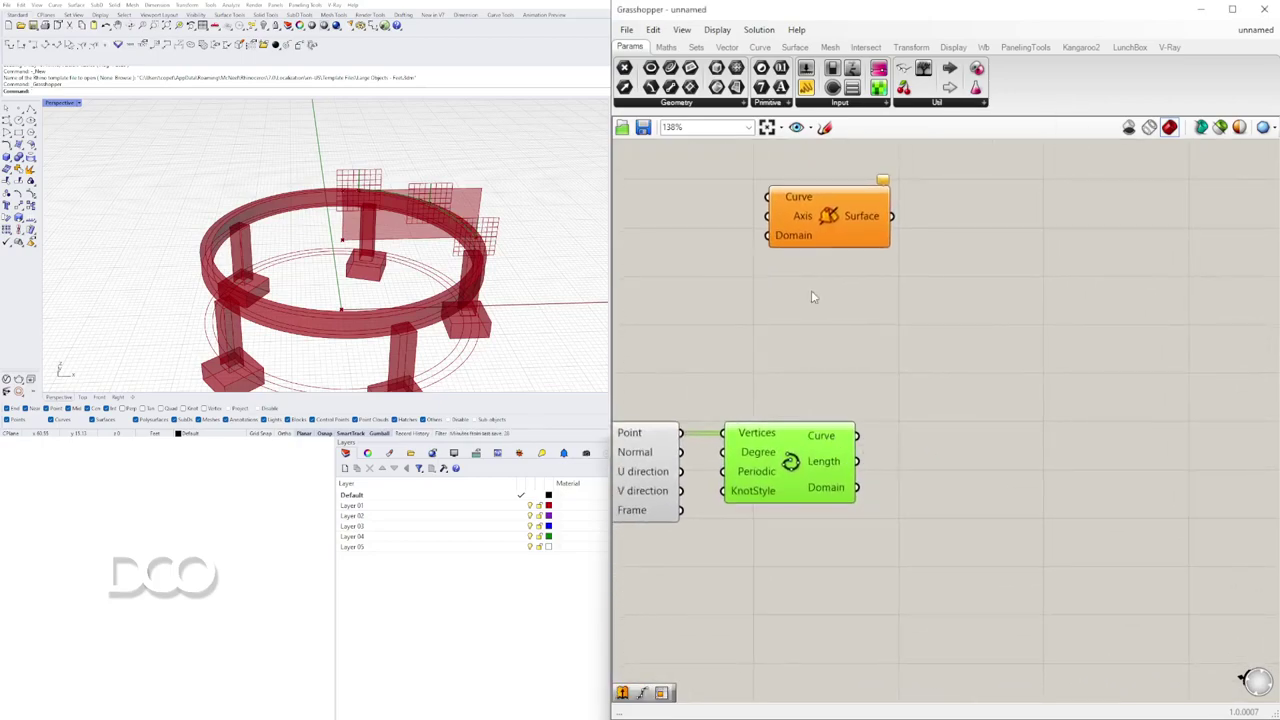
pyautogui.moveTo(829, 216); pyautogui.dragTo(965, 243)
pyautogui.moveTo(857, 435); pyautogui.dragTo(1106, 258)
# - Connect the vertical Line to Revolution's Axis input to revolve the interpolated curve into a dome
pyautogui.scroll(-3, 973, 320)
pyautogui.moveTo(973, 320); pyautogui.dragTo(1272, 336, button='right')
pyautogui.click(680, 248)
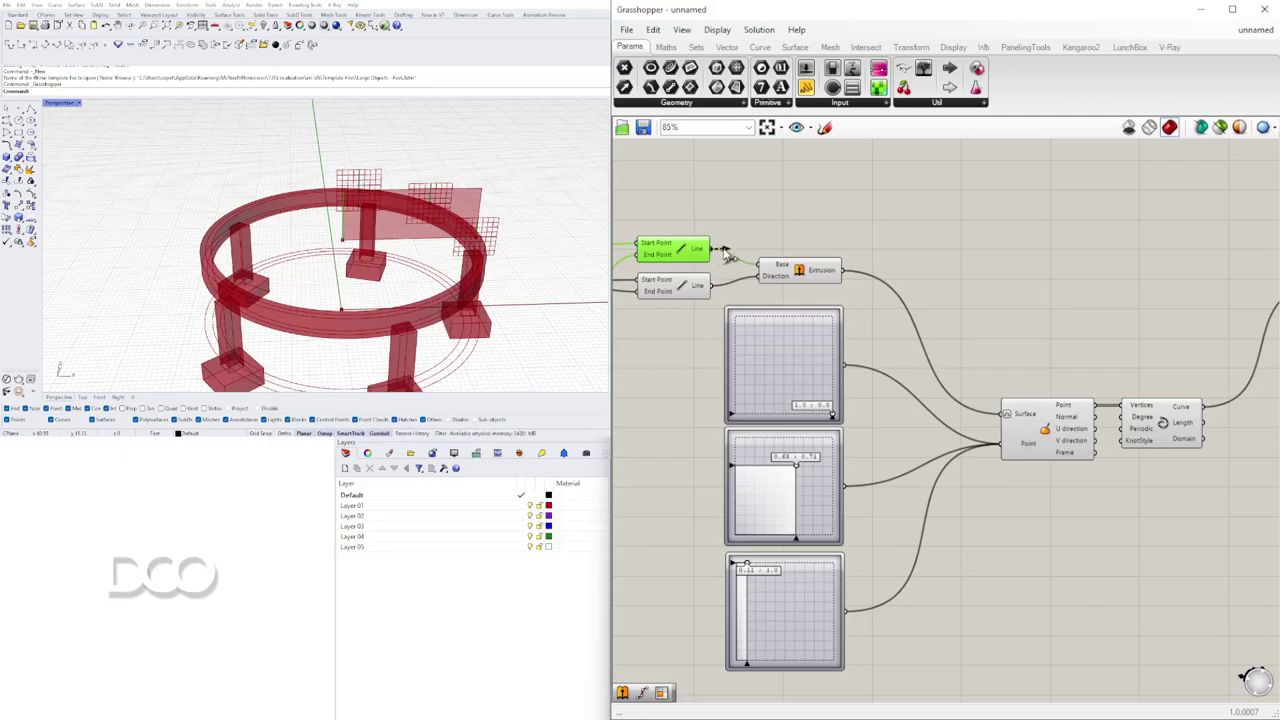
pyautogui.click(435, 250)
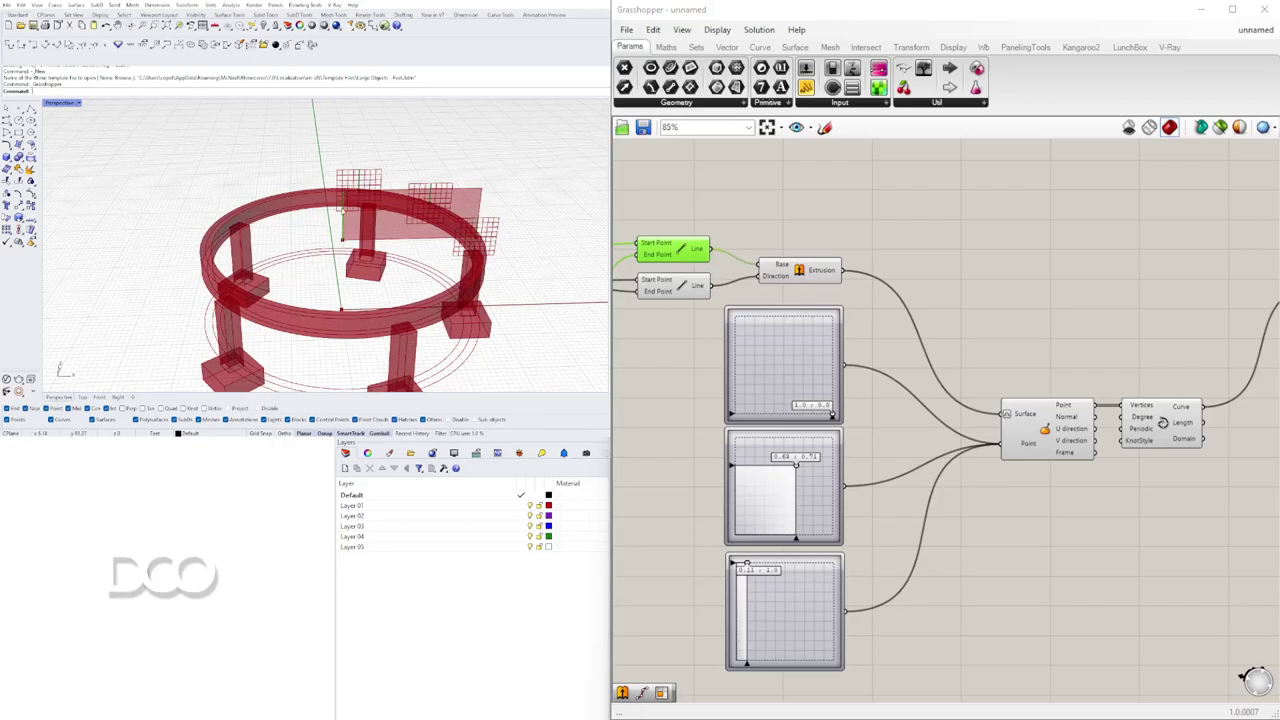
pyautogui.scroll(-2, 728, 240)
pyautogui.moveTo(711, 248); pyautogui.dragTo(1162, 290)
pyautogui.click(1176, 286)
pyautogui.moveTo(510, 270); pyautogui.dragTo(515, 194, button='right')
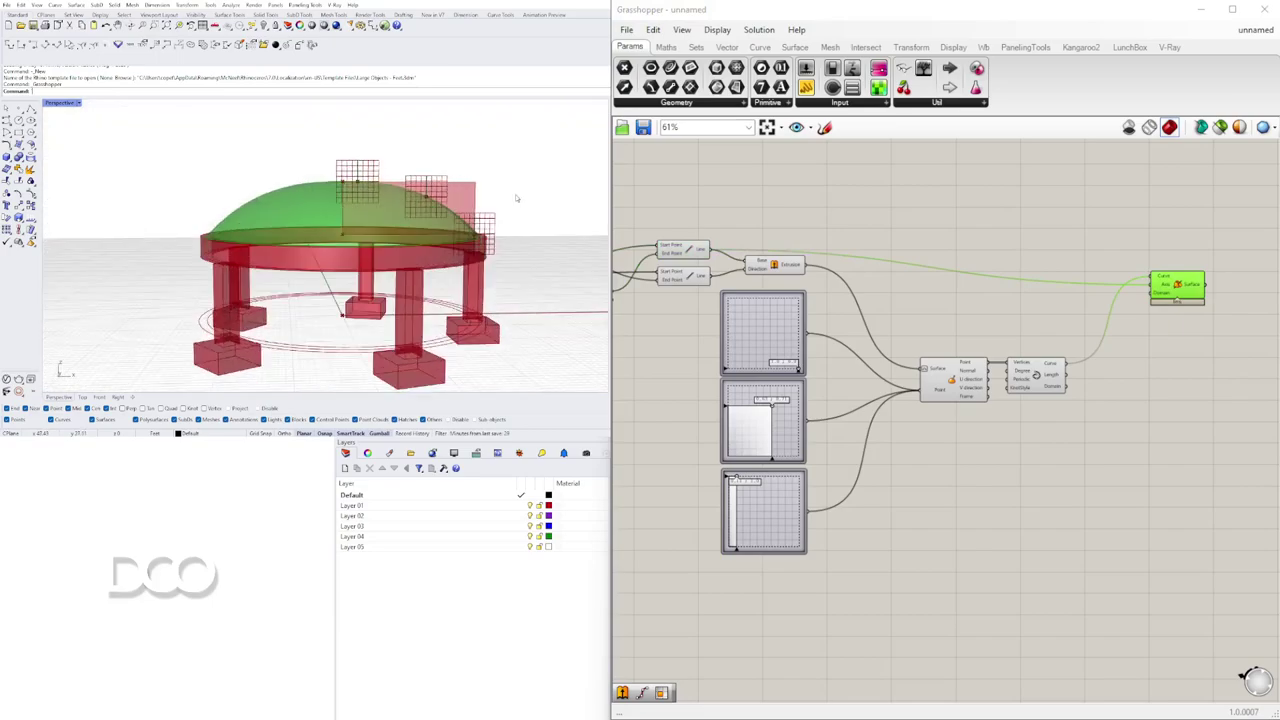
# - Reshape the dome by setting the third MD Slider to 0.35 ; 1.0 and the middle one to 1.0 ; 1.0
pyautogui.scroll(2, 448, 209)
pyautogui.scroll(6, 760, 470)
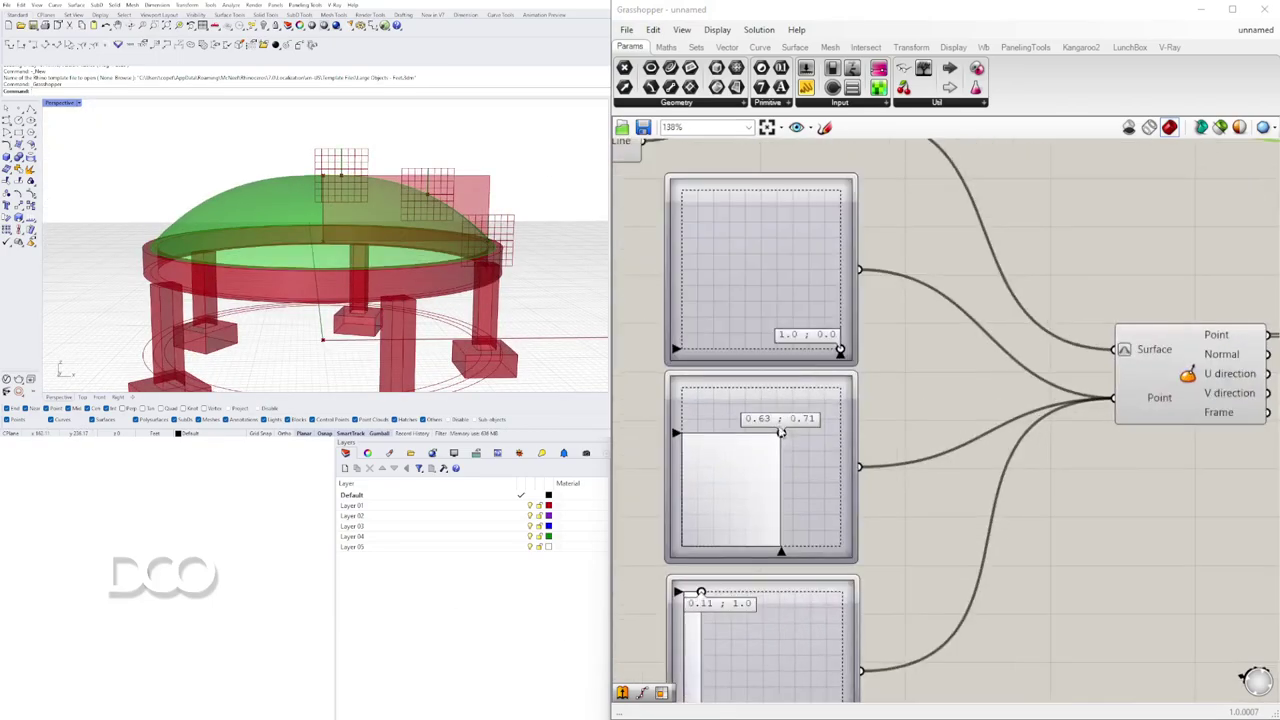
pyautogui.moveTo(766, 513); pyautogui.dragTo(840, 512)
pyautogui.moveTo(930, 212); pyautogui.dragTo(930, 272, button='right')
pyautogui.moveTo(933, 271); pyautogui.dragTo(1081, 153)
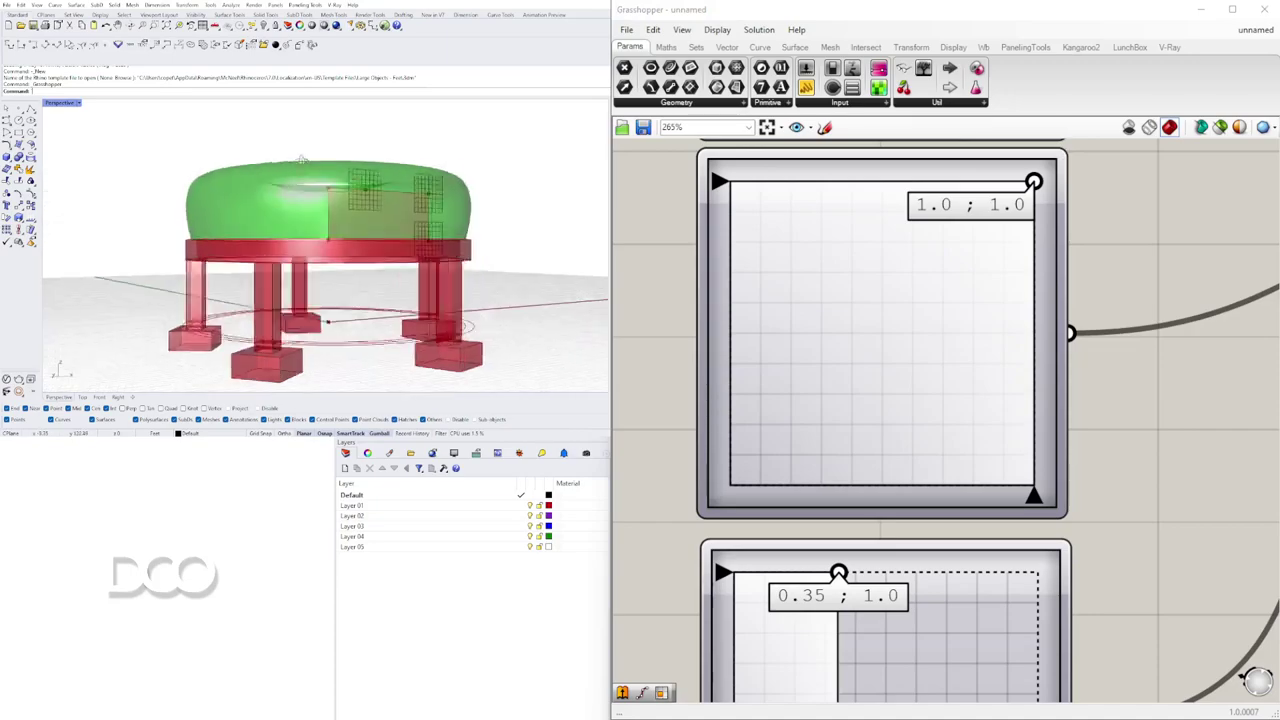
# - Set the middle MD Slider to 1.0 ; 0.28 to change the dome's bulge
pyautogui.scroll(-2, 1046, 243)
pyautogui.moveTo(1031, 219); pyautogui.dragTo(1031, 383)
pyautogui.scroll(-3, 1189, 310)
pyautogui.scroll(2, 1136, 333)
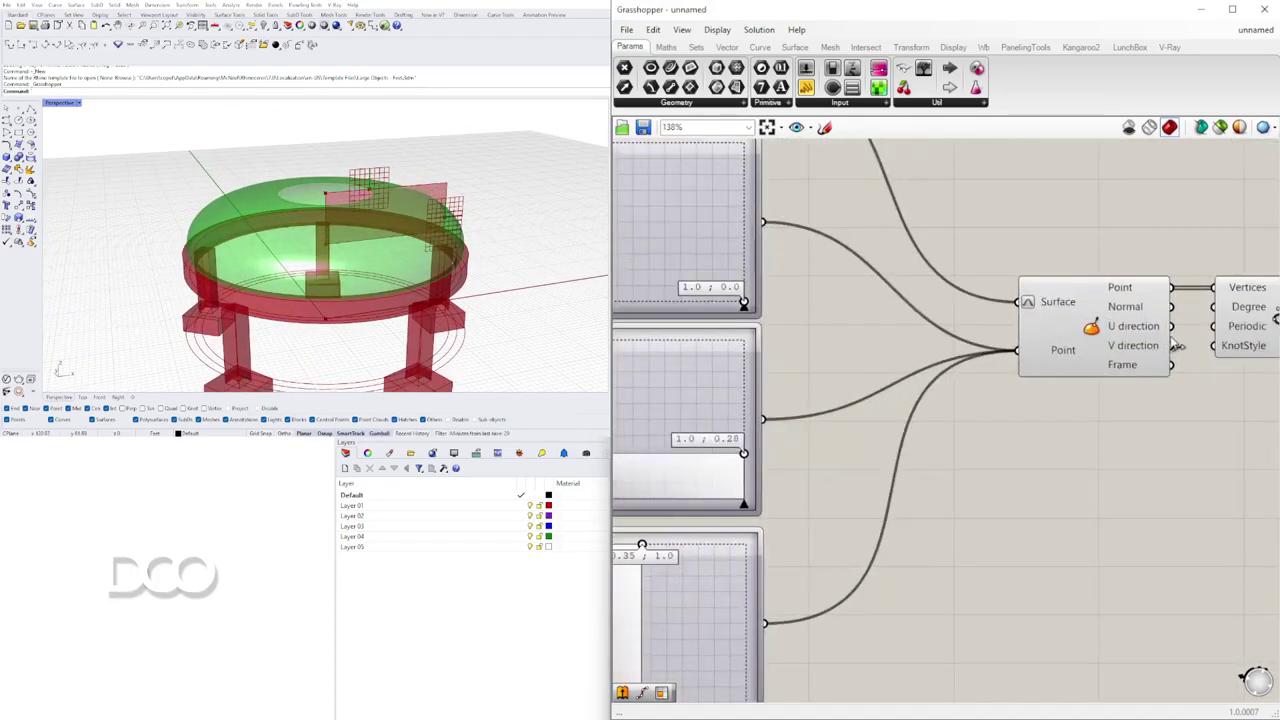
# - Move the Interpolate component lower and farther away from Evaluate Surface
pyautogui.moveTo(1134, 331); pyautogui.dragTo(1165, 385)
pyautogui.moveTo(426, 305); pyautogui.dragTo(432, 220, button='right')
pyautogui.scroll(8, 432, 217)
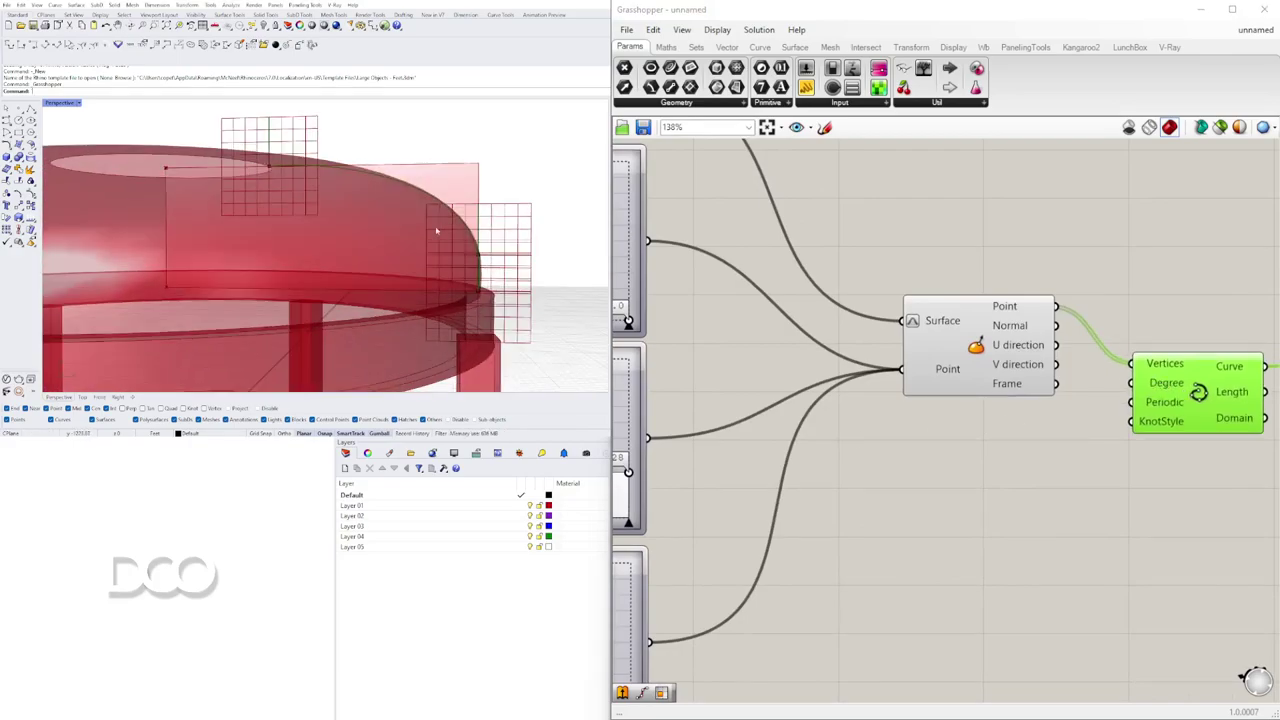
# - Add a number slider with value 1.50 below Evaluate Surface and connect it to Interpolate's Degree input
pyautogui.doubleClick(975, 512)
pyautogui.write('1.5')
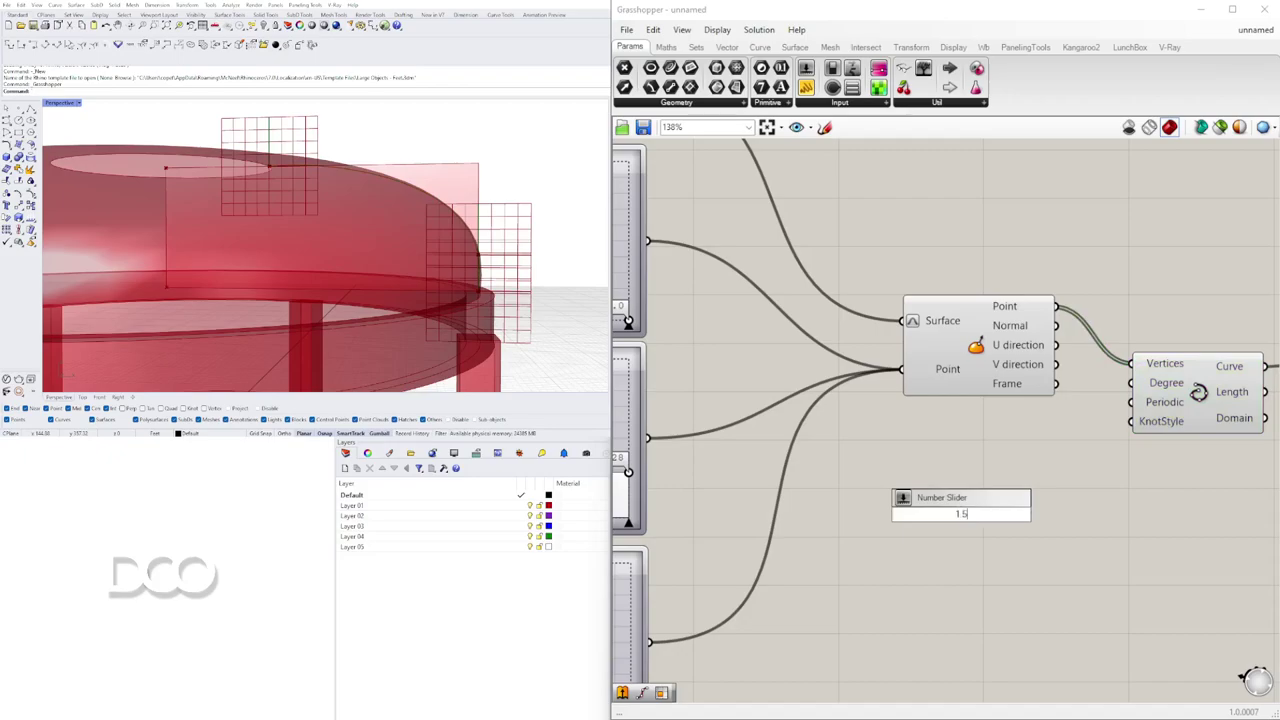
pyautogui.press('Return')
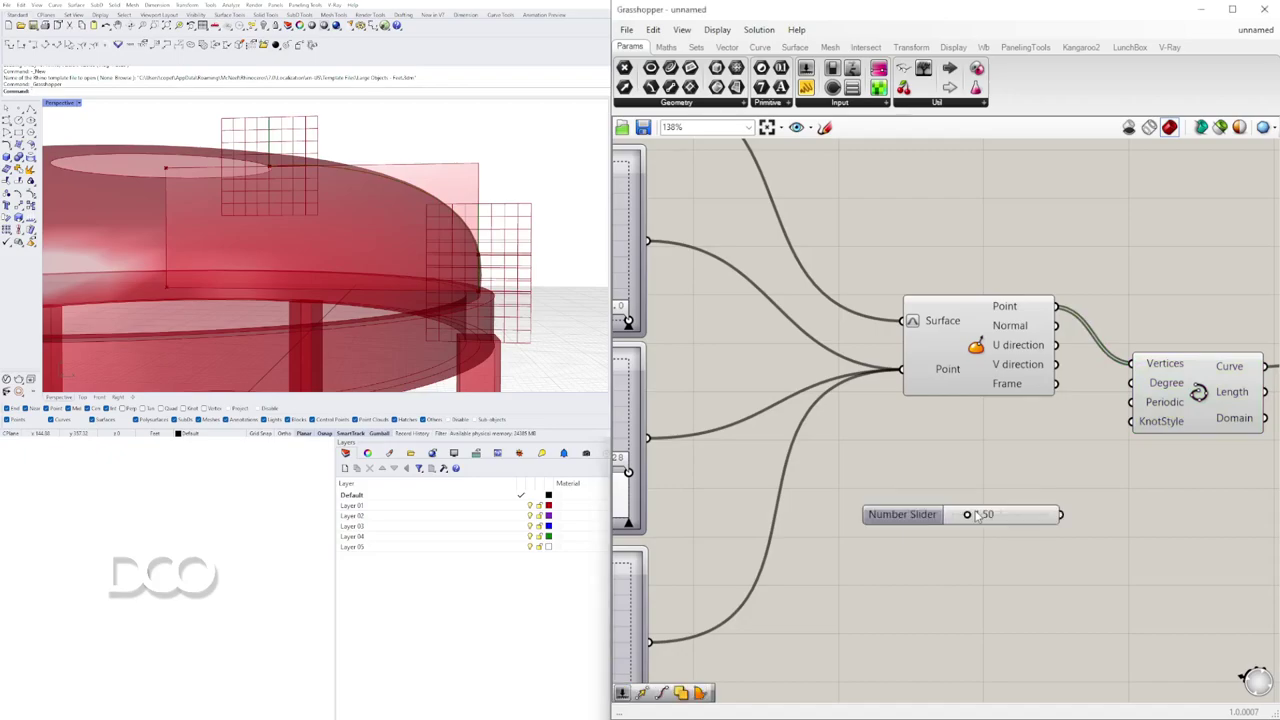
pyautogui.moveTo(1140, 395); pyautogui.dragTo(1138, 393)
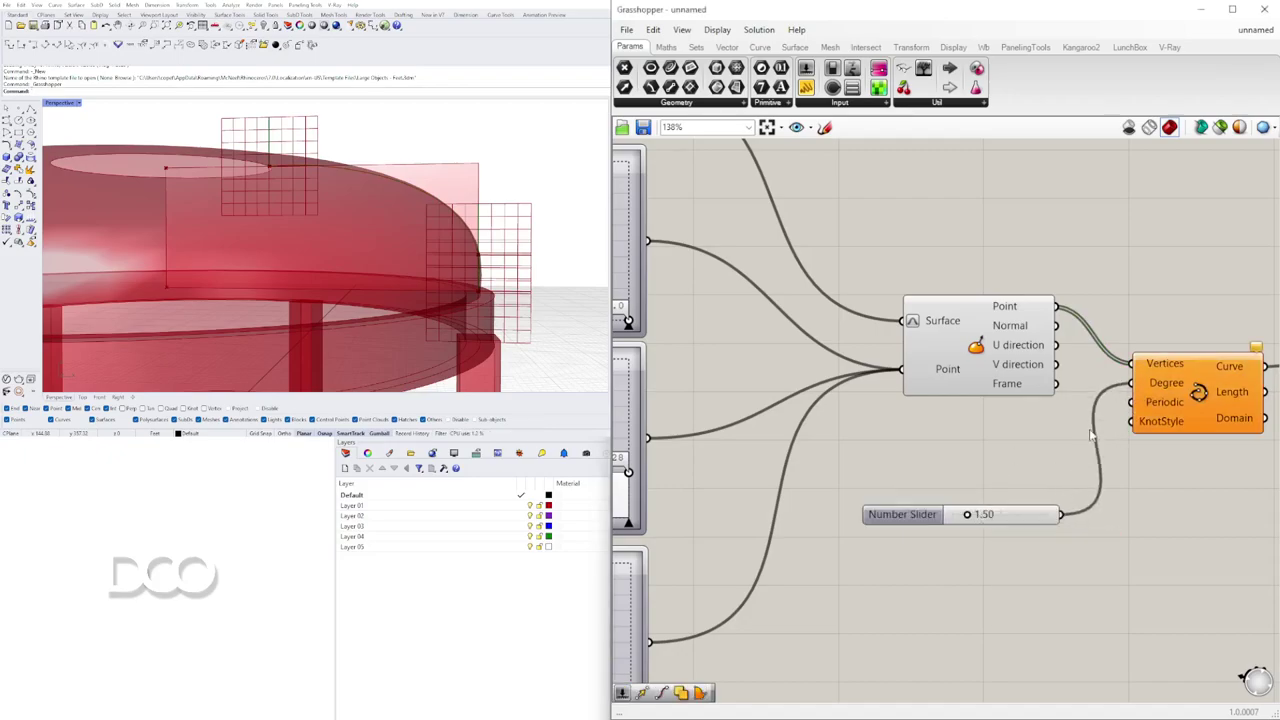
# - Restrict the degree slider to zero decimal digits and set its value to 3
pyautogui.moveTo(972, 517); pyautogui.dragTo(1041, 520)
pyautogui.doubleClick(876, 518)
pyautogui.moveTo(888, 497); pyautogui.dragTo(852, 508)
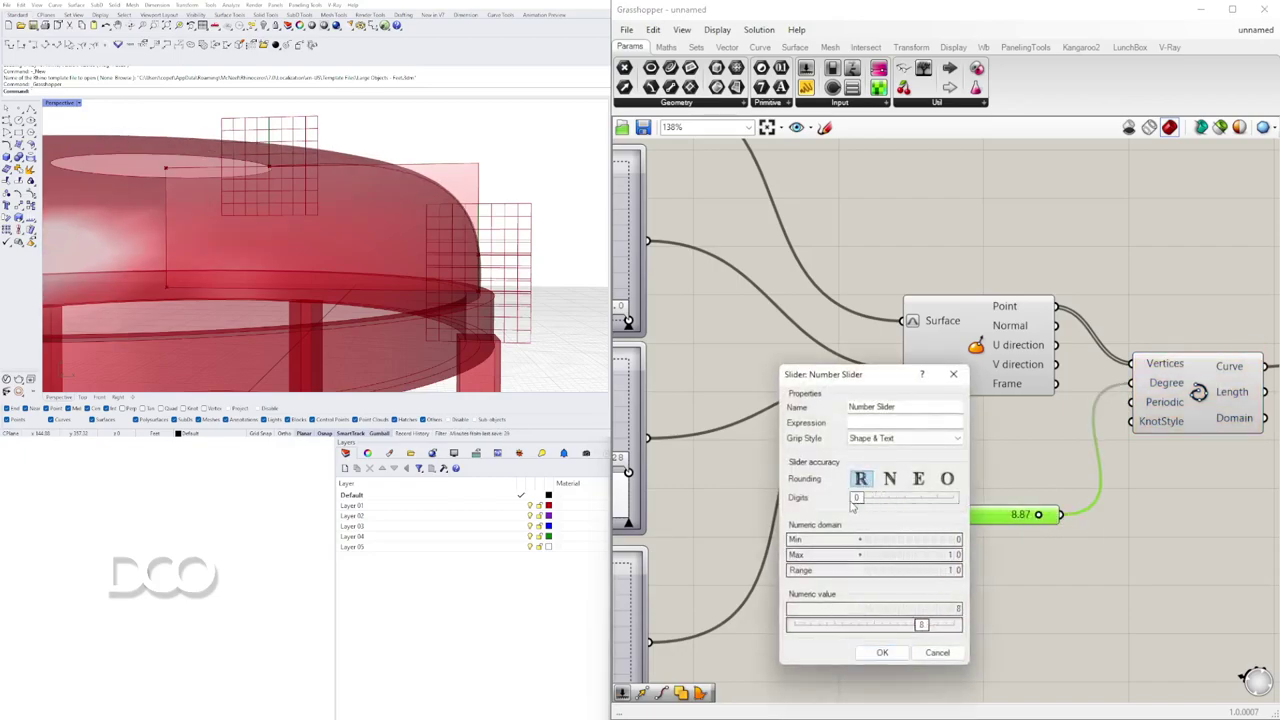
pyautogui.click(880, 654)
pyautogui.moveTo(1032, 518); pyautogui.dragTo(985, 515)
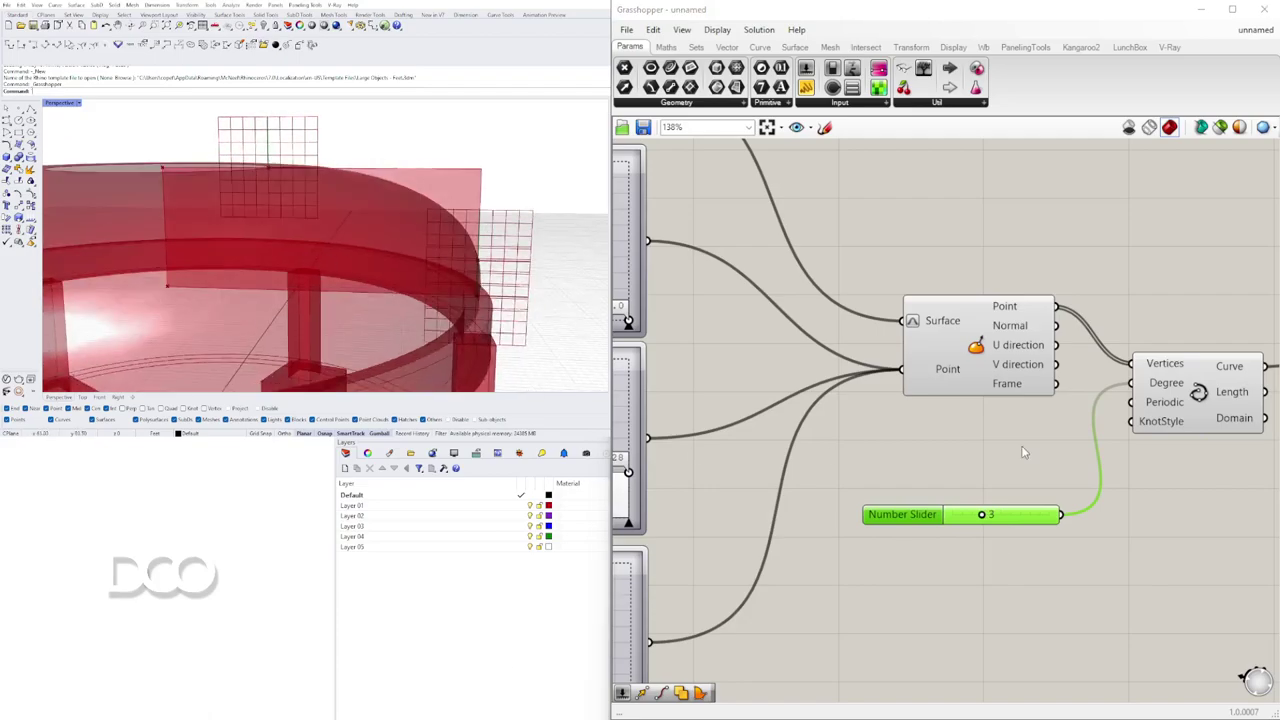
# - Delete the number slider feeding Interpolate's Degree input
pyautogui.scroll(-4, 1021, 445)
pyautogui.press('Delete')
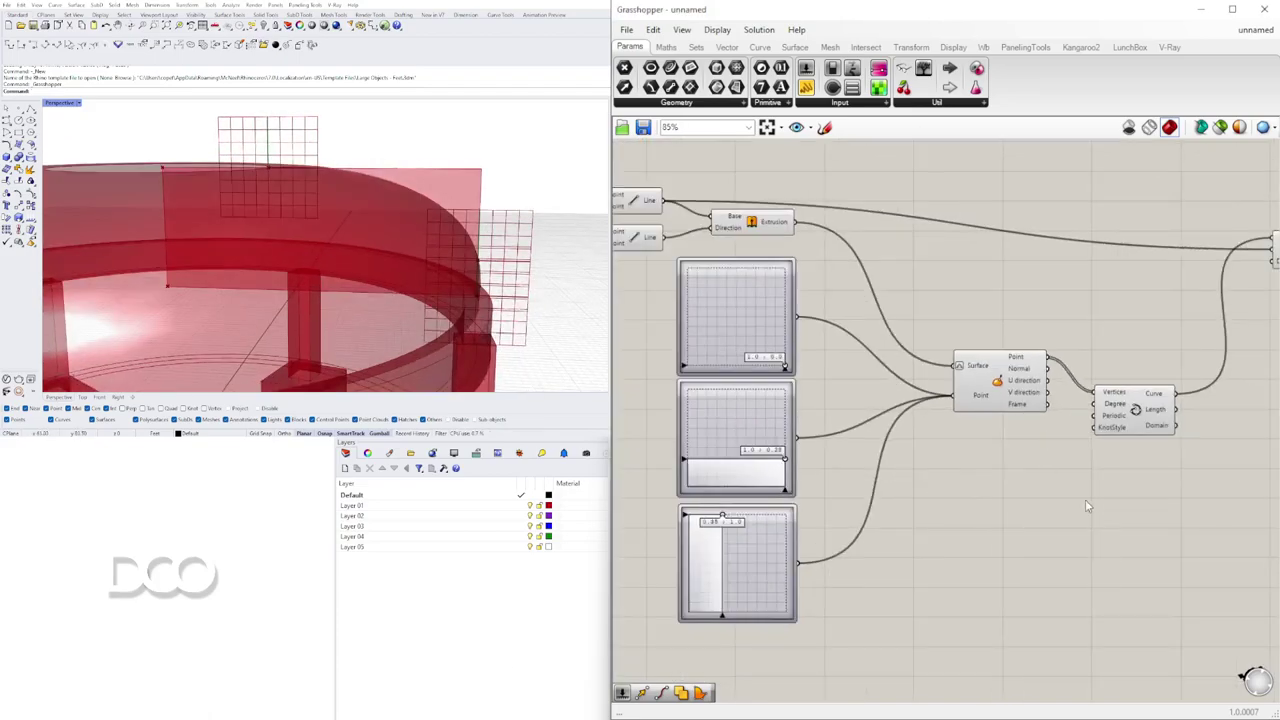
# - Set the middle MD Slider to 0.73 ; 0.7 to smooth the dome's profile
pyautogui.scroll(4, 778, 456)
pyautogui.moveTo(791, 463); pyautogui.dragTo(748, 389)
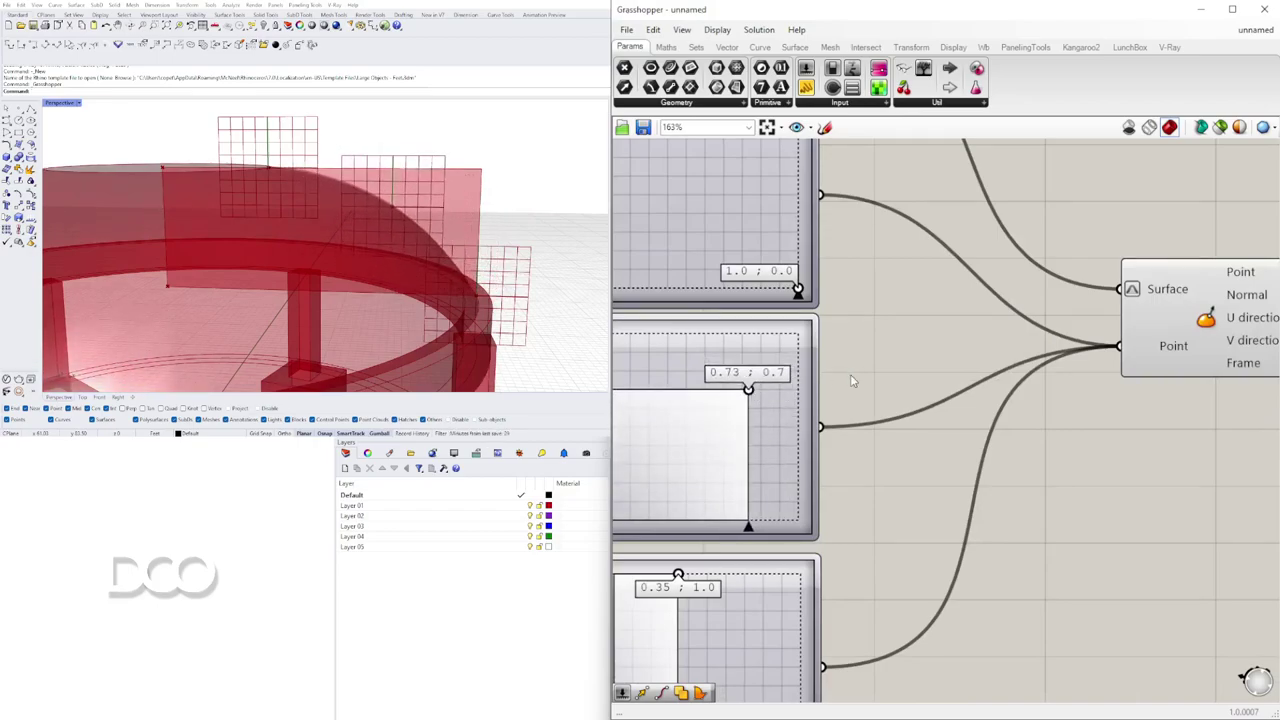
# - Examine the upper end of the dome's profile curve in a maximized Front viewport
pyautogui.doubleClick(64, 103)
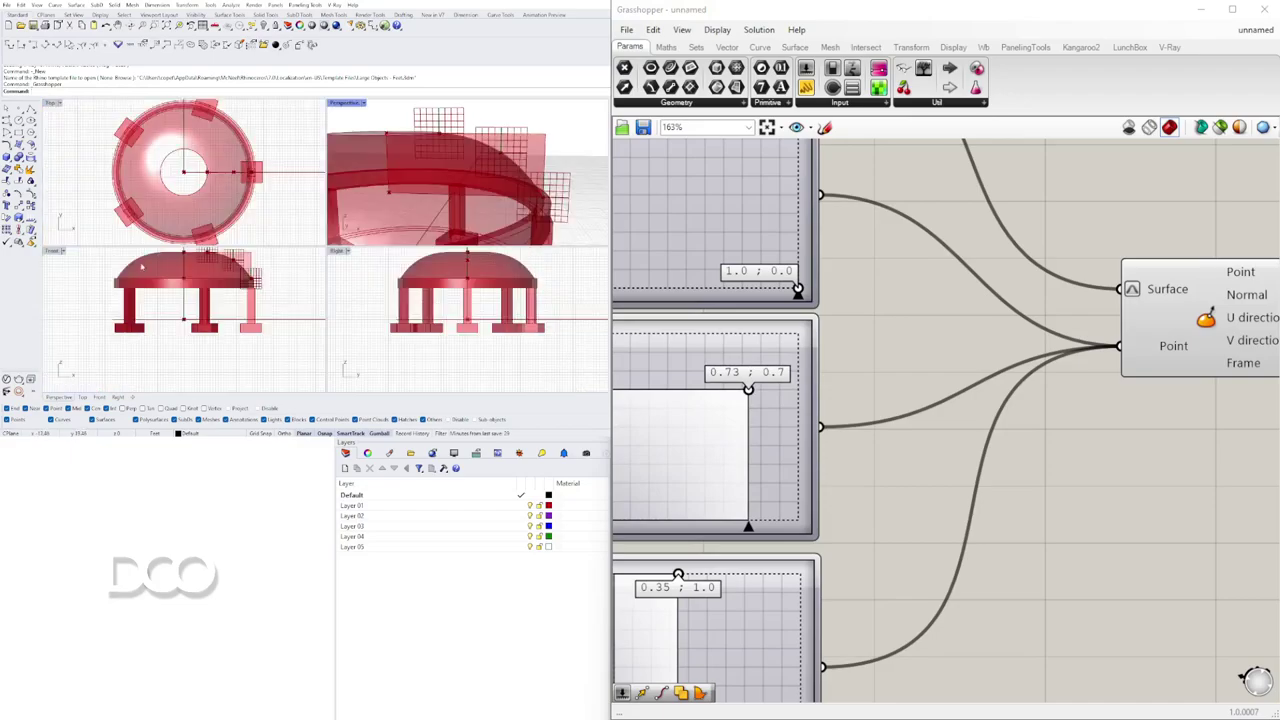
pyautogui.doubleClick(54, 251)
pyautogui.scroll(6, 352, 151)
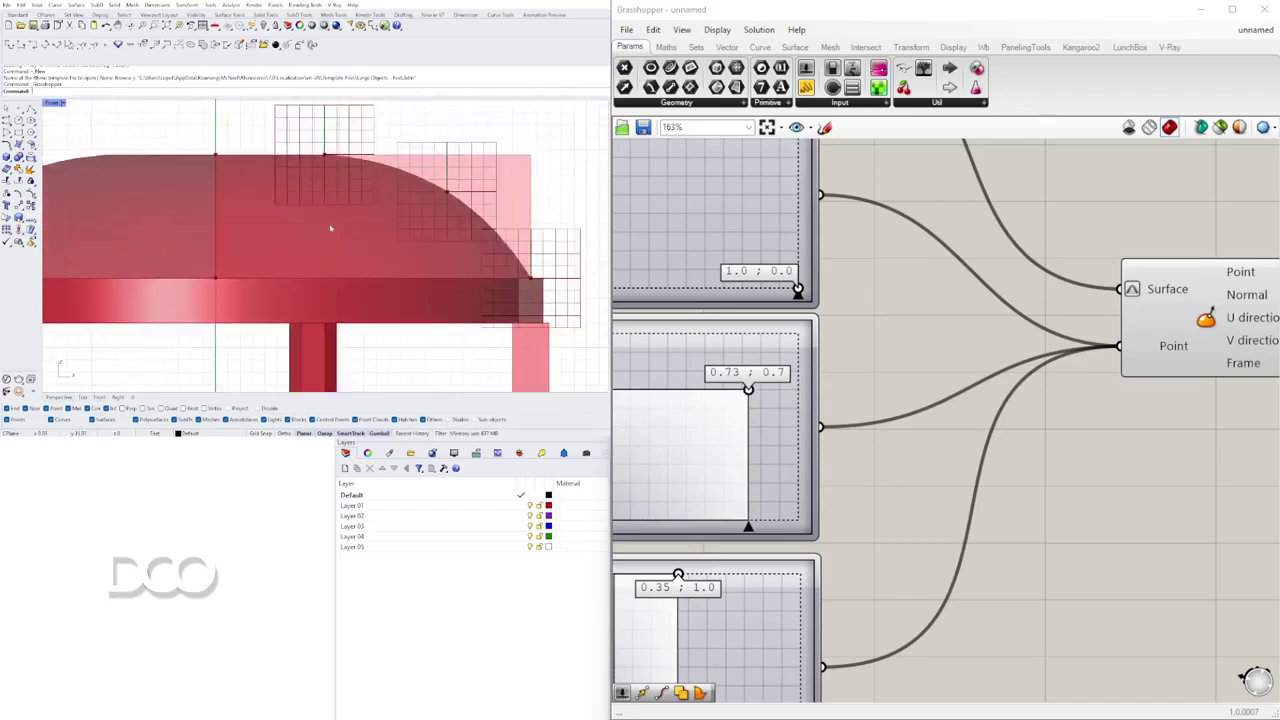
pyautogui.scroll(2, 258, 165)
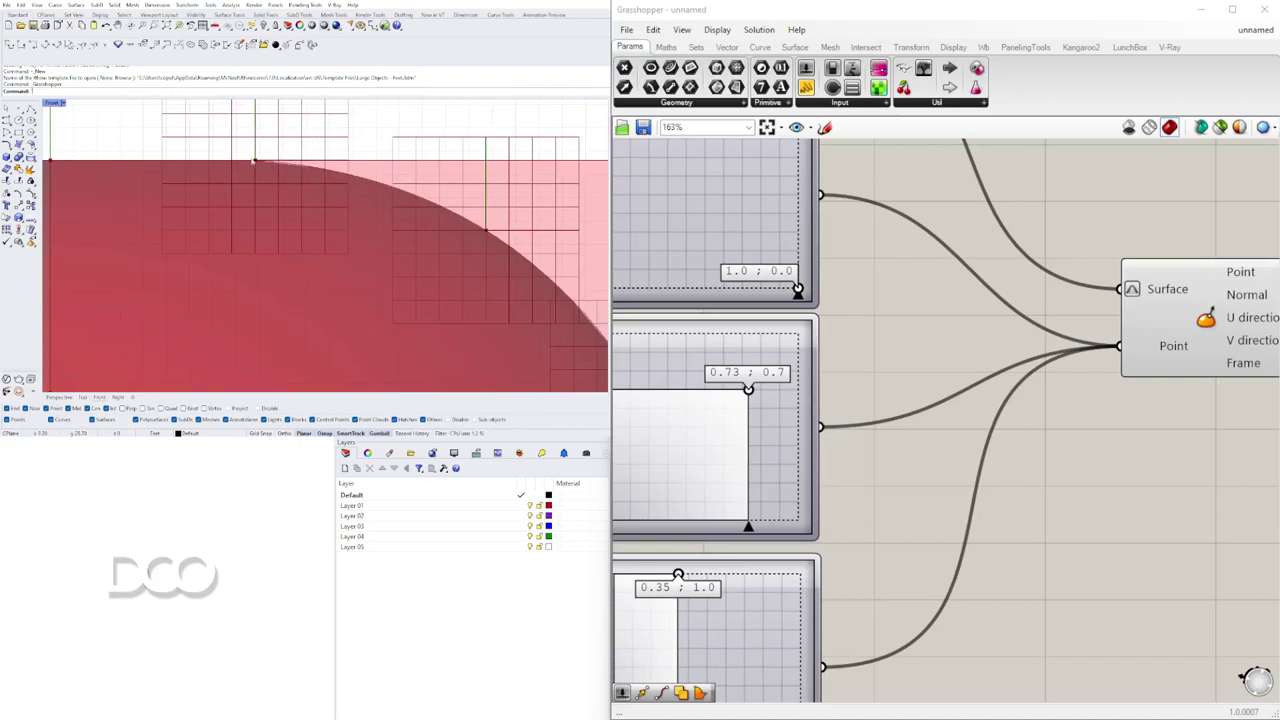
# - Set the middle MD Slider to 0.98 ; 0.1 and switch from the Front view to a maximized Perspective viewport
pyautogui.moveTo(748, 390); pyautogui.dragTo(795, 500)
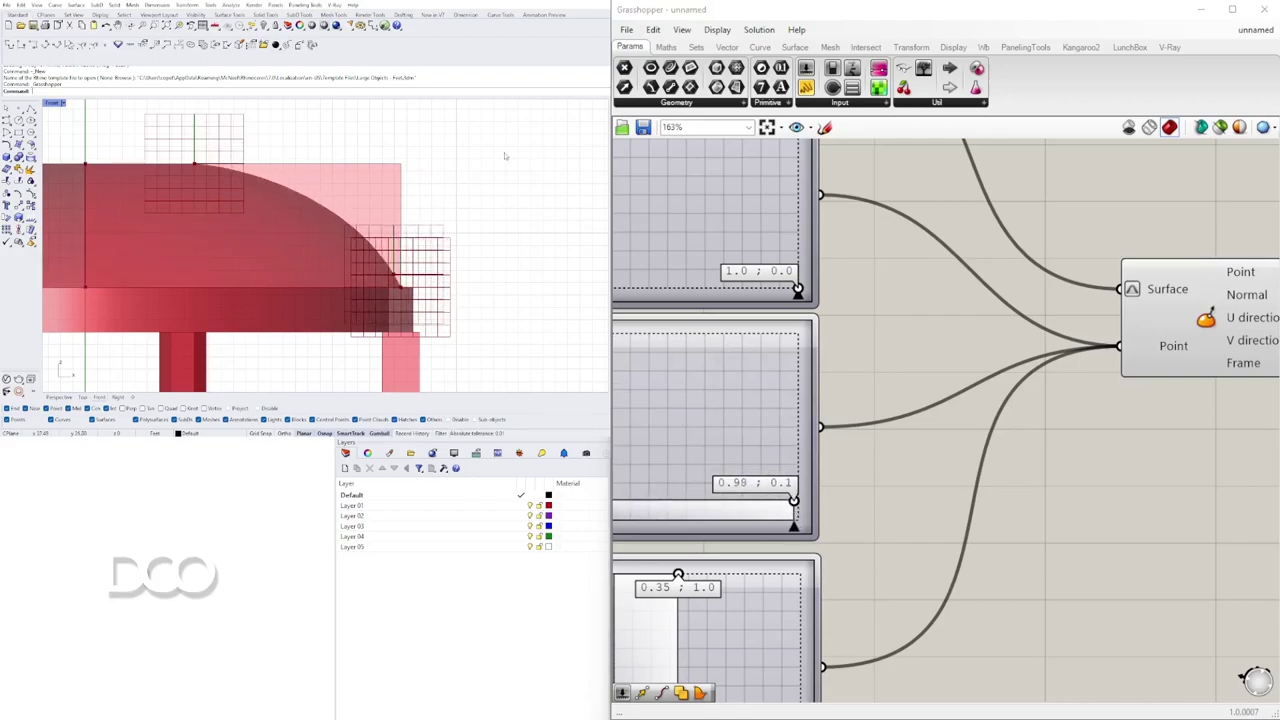
pyautogui.doubleClick(54, 103)
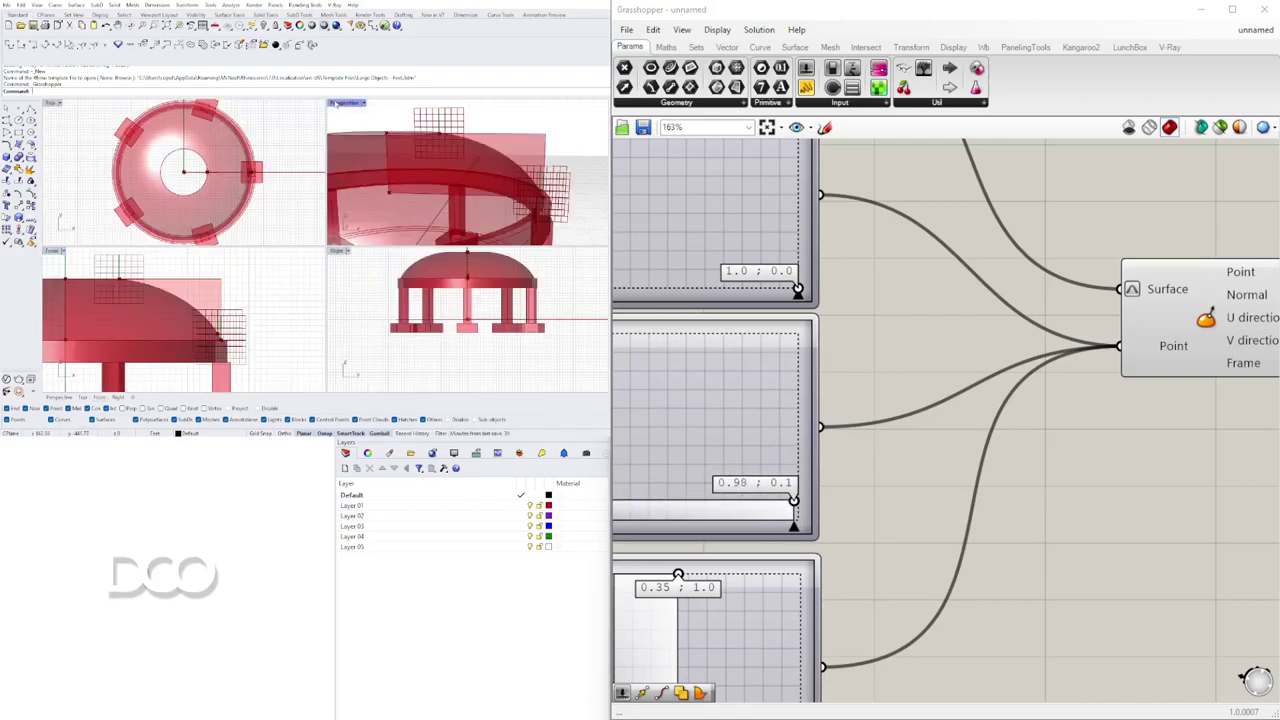
pyautogui.doubleClick(337, 104)
pyautogui.scroll(-6, 318, 215)
pyautogui.moveTo(318, 220)
pyautogui.mouseDown(button='right')
pyautogui.moveTo(350, 208)
pyautogui.moveTo(322, 290)
pyautogui.moveTo(322, 227)
pyautogui.moveTo(338, 226)
pyautogui.mouseUp(button='right')
# - Highlight the Interpolate curve and Revolution surface components in turn and examine the dome's shell and profile up close in Perspective
pyautogui.scroll(-4, 910, 308)
pyautogui.moveTo(1208, 253); pyautogui.dragTo(902, 328, button='right')
pyautogui.scroll(2, 902, 328)
pyautogui.moveTo(777, 447); pyautogui.dragTo(756, 402)
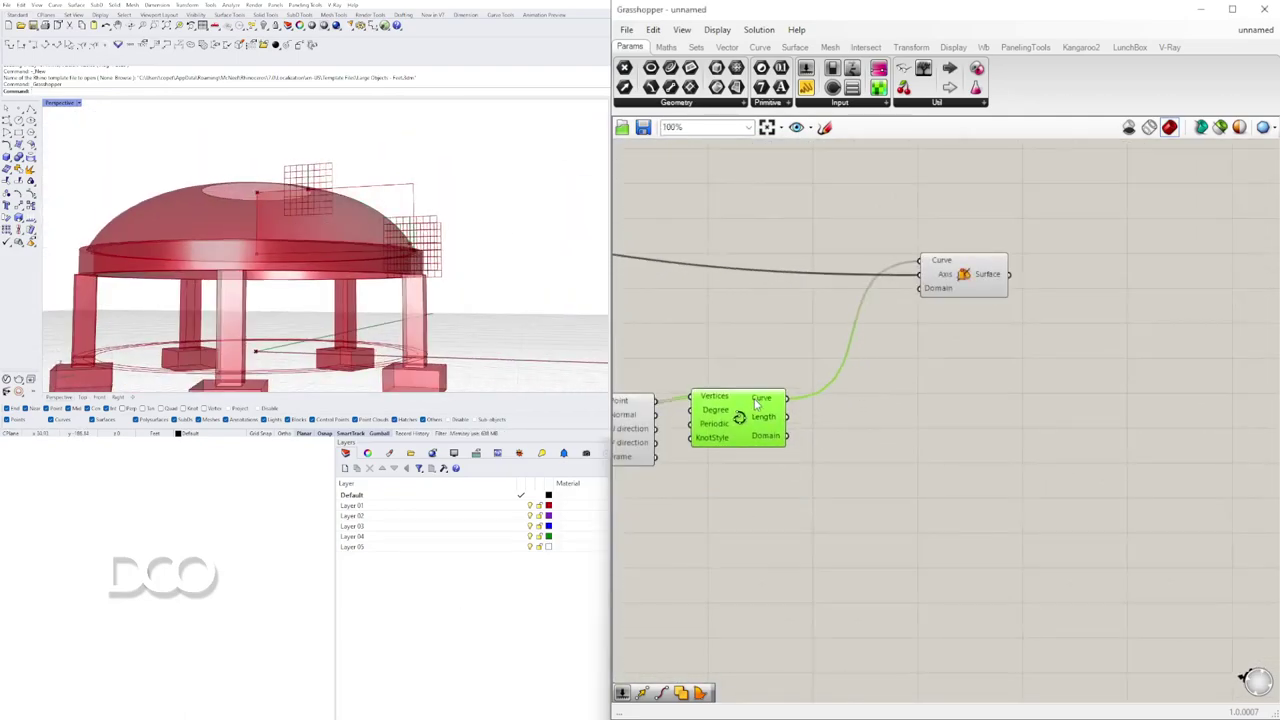
pyautogui.moveTo(953, 280); pyautogui.dragTo(945, 280)
pyautogui.moveTo(300, 240)
pyautogui.mouseDown(button='right')
pyautogui.moveTo(343, 168)
pyautogui.moveTo(355, 202)
pyautogui.moveTo(366, 180)
pyautogui.moveTo(312, 198)
pyautogui.moveTo(313, 225)
pyautogui.mouseUp(button='right')
pyautogui.scroll(5, 343, 170)
pyautogui.scroll(-8, 312, 198)
pyautogui.scroll(5, 318, 204)
pyautogui.scroll(-5, 313, 225)
pyautogui.scroll(4, 313, 226)
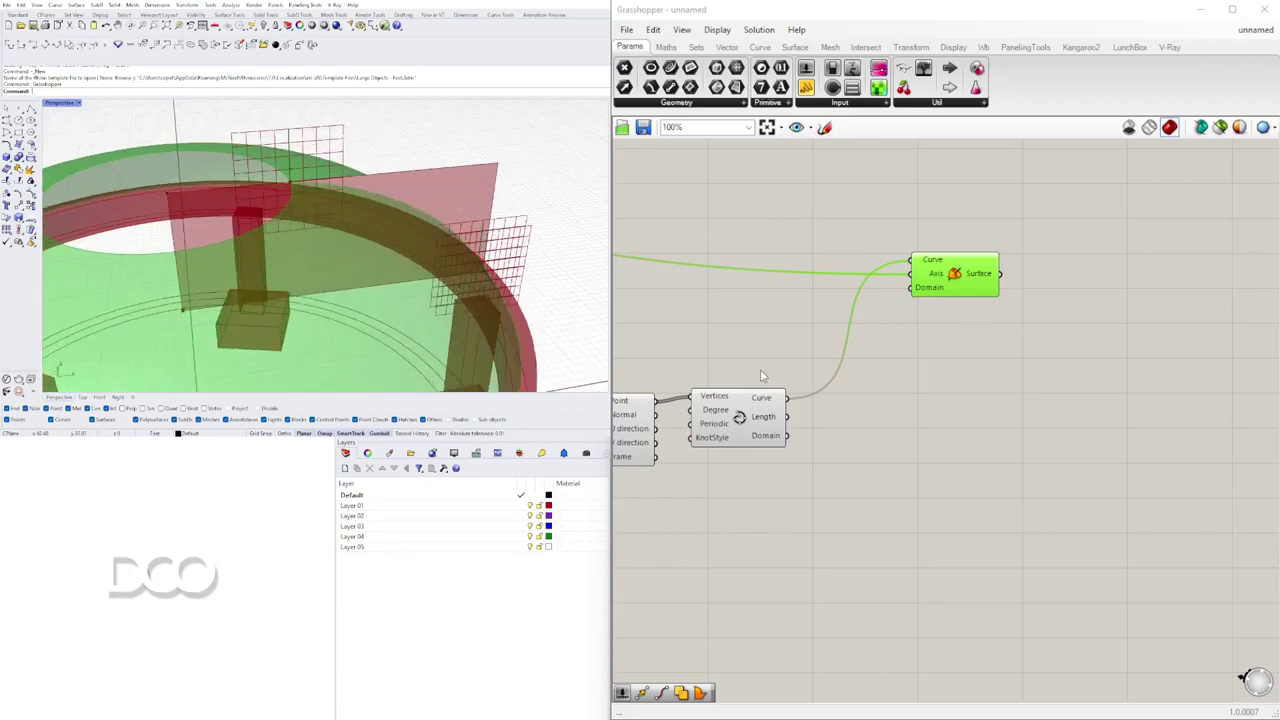
pyautogui.click(729, 424)
pyautogui.moveTo(380, 228); pyautogui.dragTo(333, 194, button='right')
pyautogui.scroll(4, 380, 200)
pyautogui.scroll(-4, 369, 208)
# - Add an Offset Curve component fed by the interpolated profile curve and place it below the Revolution component
pyautogui.doubleClick(895, 429)
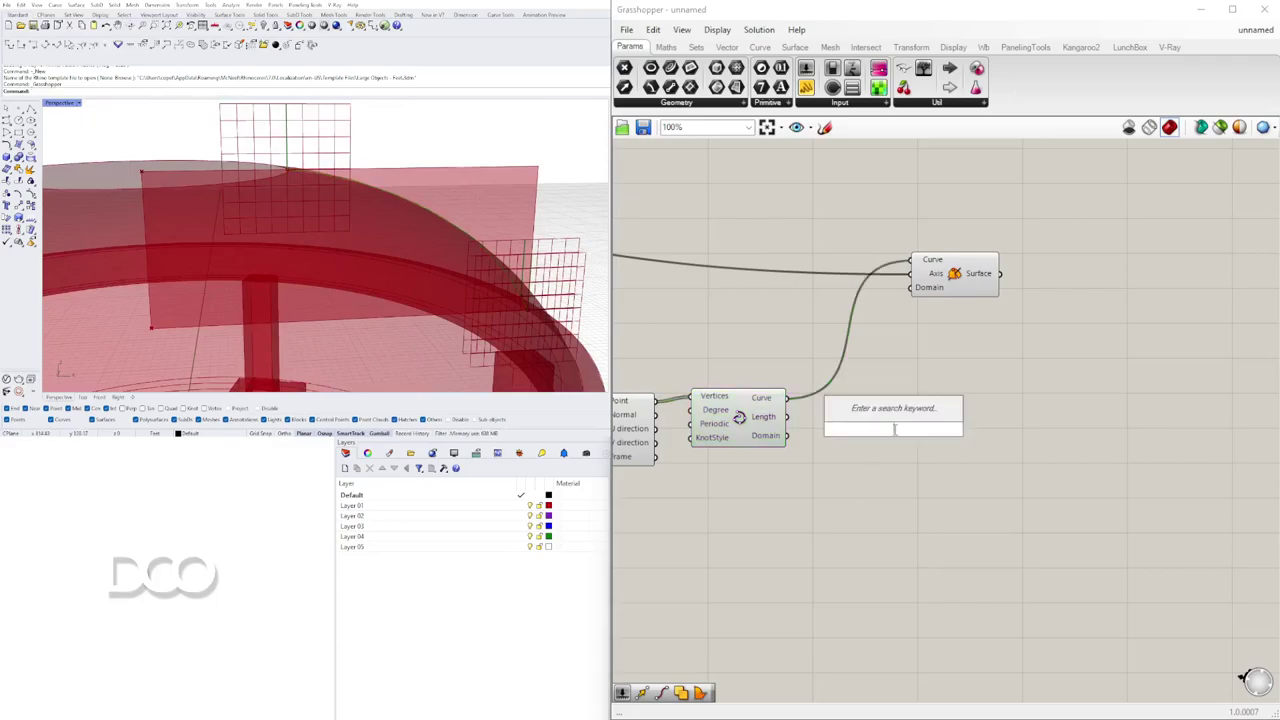
pyautogui.write('offset')
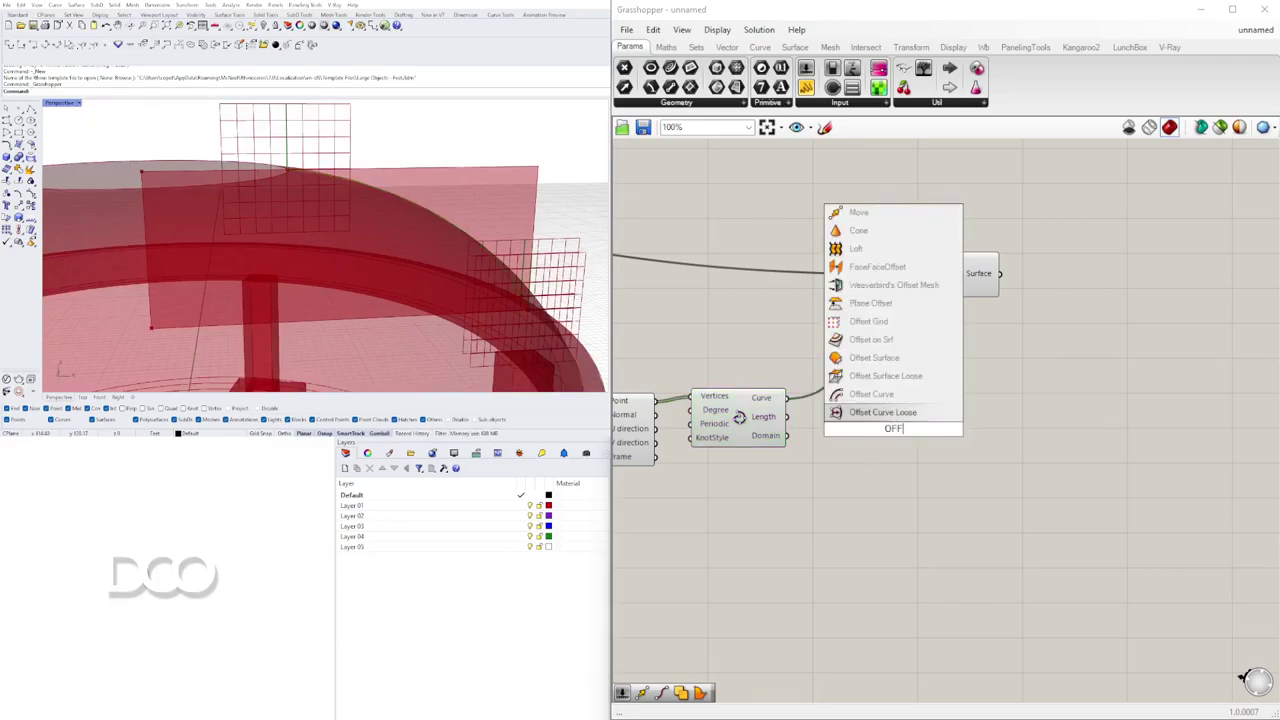
pyautogui.press('Return')
pyautogui.moveTo(893, 450); pyautogui.dragTo(968, 448)
pyautogui.click(779, 407)
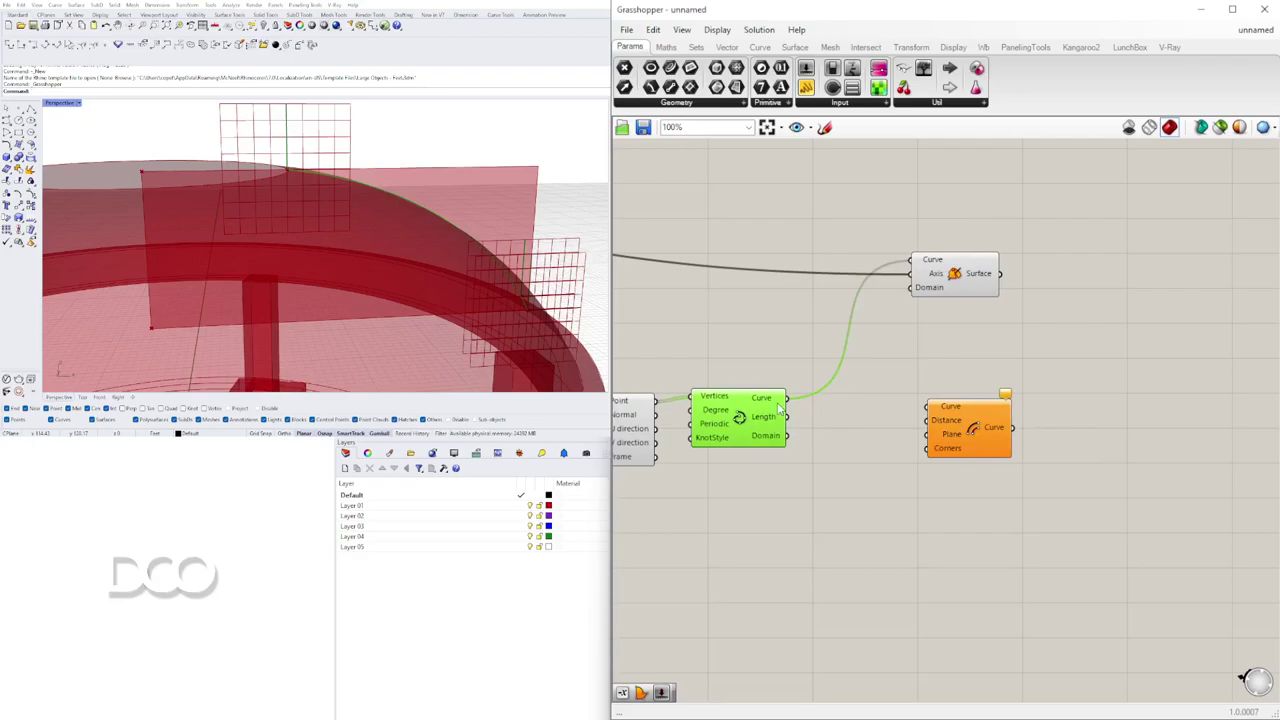
pyautogui.moveTo(906, 407); pyautogui.dragTo(981, 400)
pyautogui.moveTo(440, 190); pyautogui.dragTo(285, 176, button='right')
pyautogui.moveTo(408, 230); pyautogui.dragTo(468, 282, button='right')
pyautogui.moveTo(987, 407); pyautogui.dragTo(812, 481)
# - Add two End Points components, one fed by the interpolated profile curve and one by the offset curve
pyautogui.click(743, 418)
pyautogui.scroll(2, 984, 427)
pyautogui.doubleClick(943, 399)
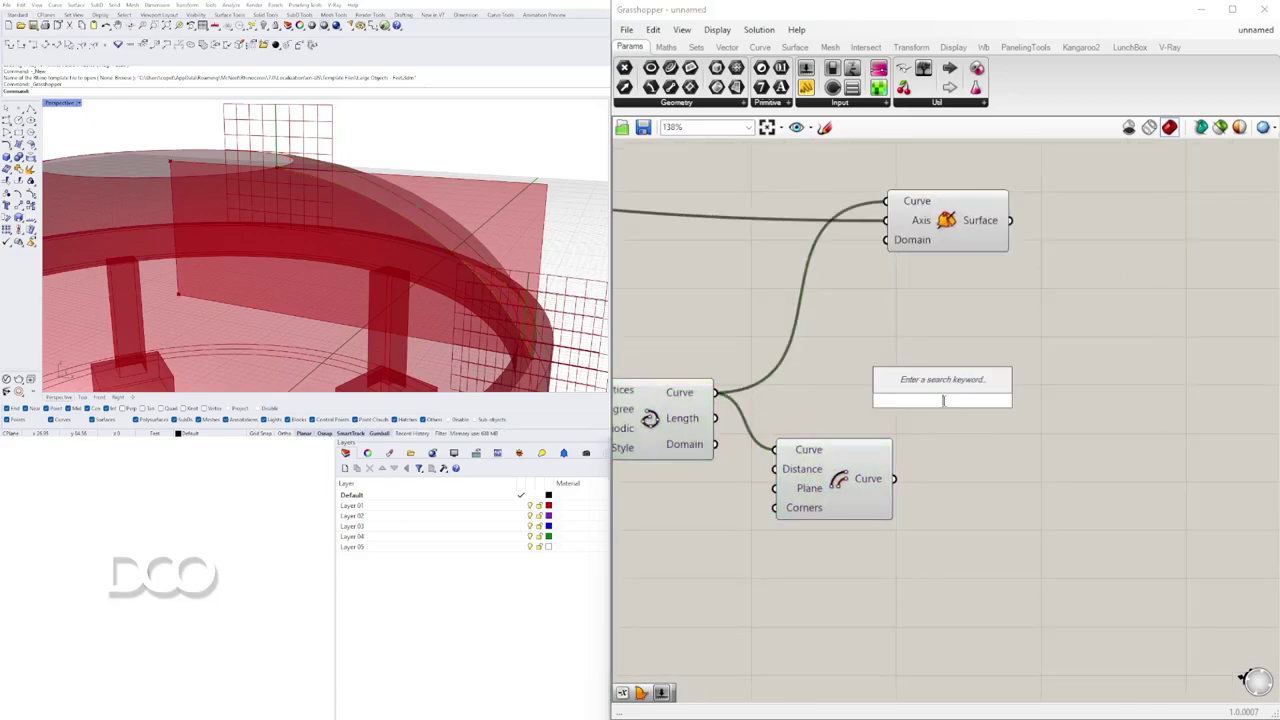
pyautogui.write('END')
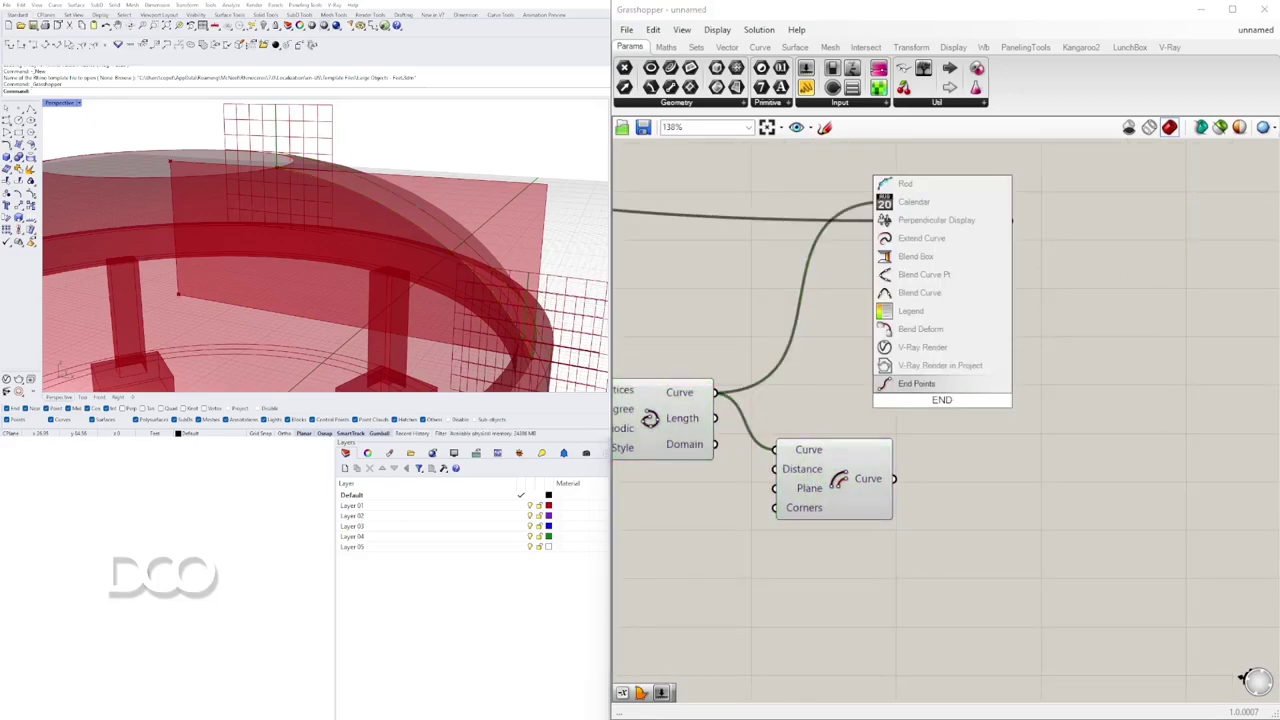
pyautogui.click(915, 384)
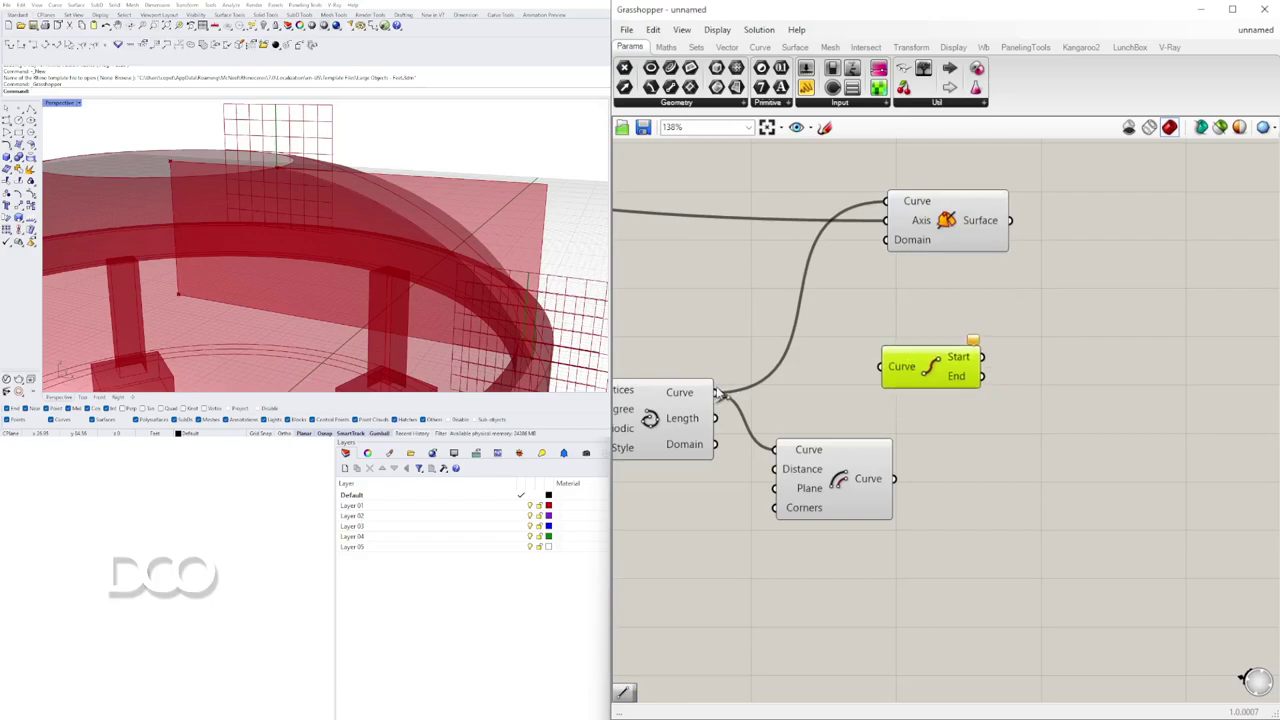
pyautogui.moveTo(923, 375); pyautogui.dragTo(964, 486)
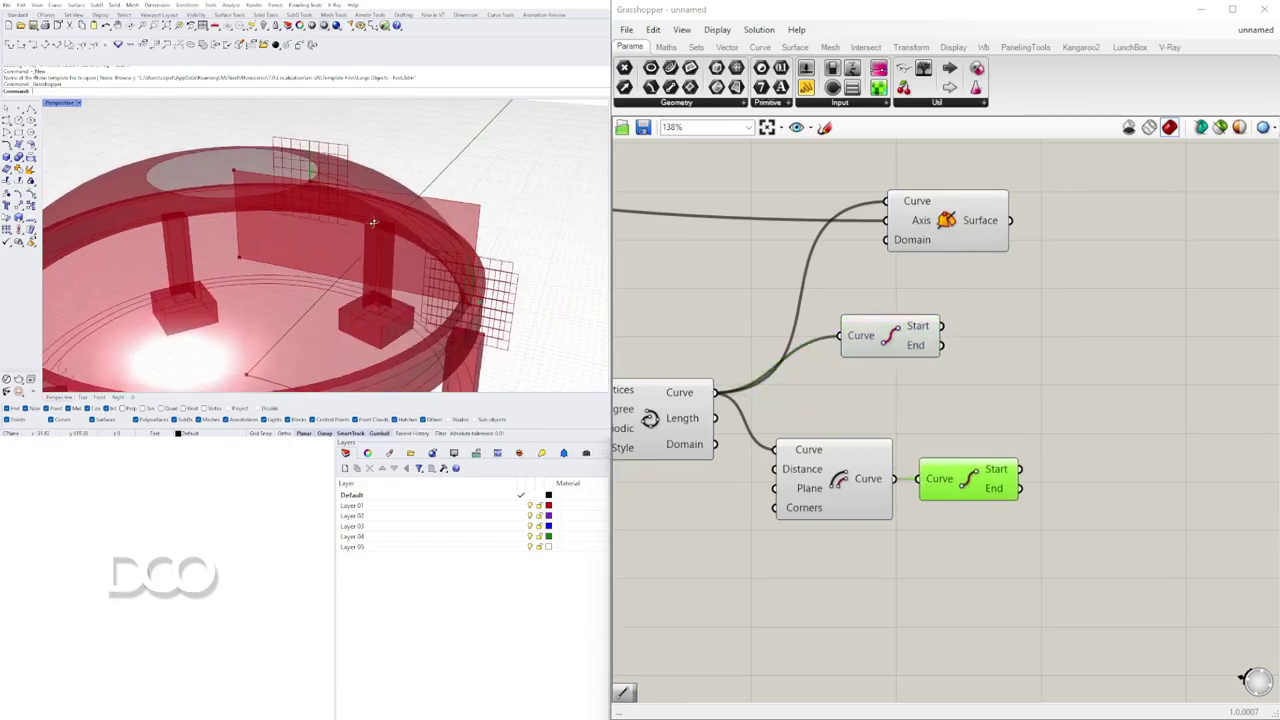
pyautogui.moveTo(766, 366); pyautogui.dragTo(794, 369, button='right')
pyautogui.click(926, 346)
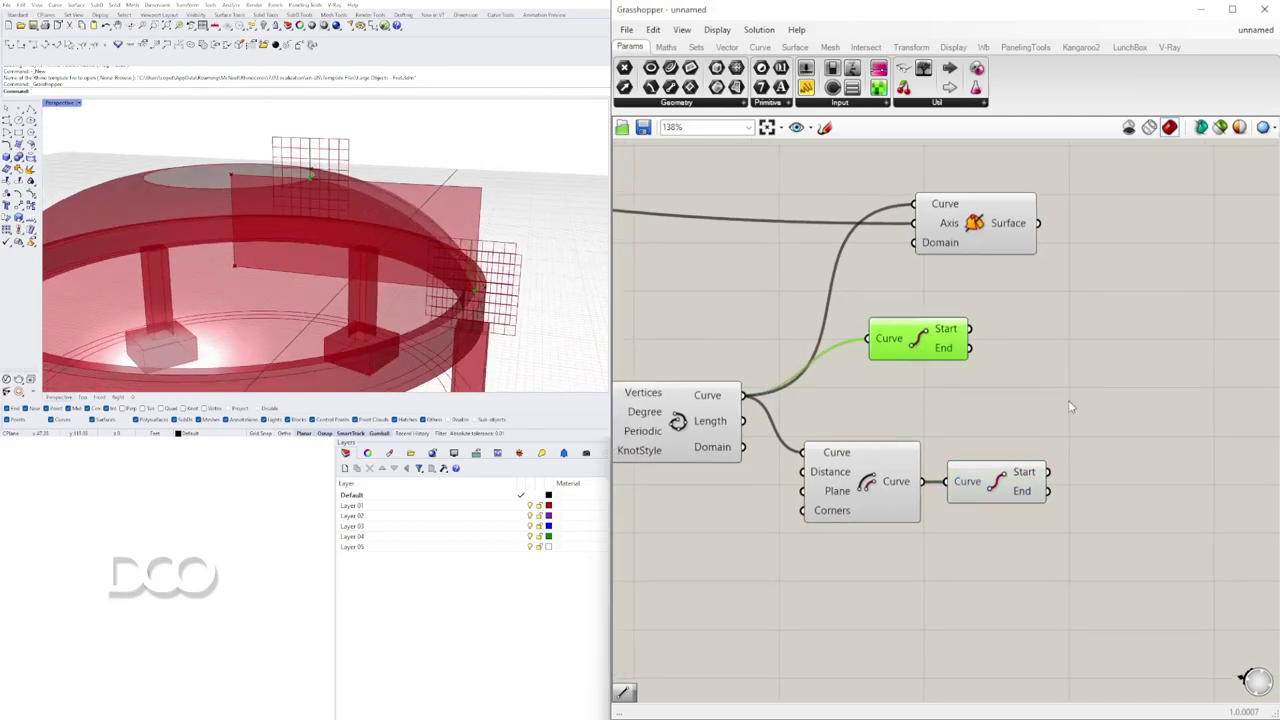
# - Add a Line component connecting the start point of the profile curve to the start point of the offset curve
pyautogui.doubleClick(1081, 445)
pyautogui.write('line')
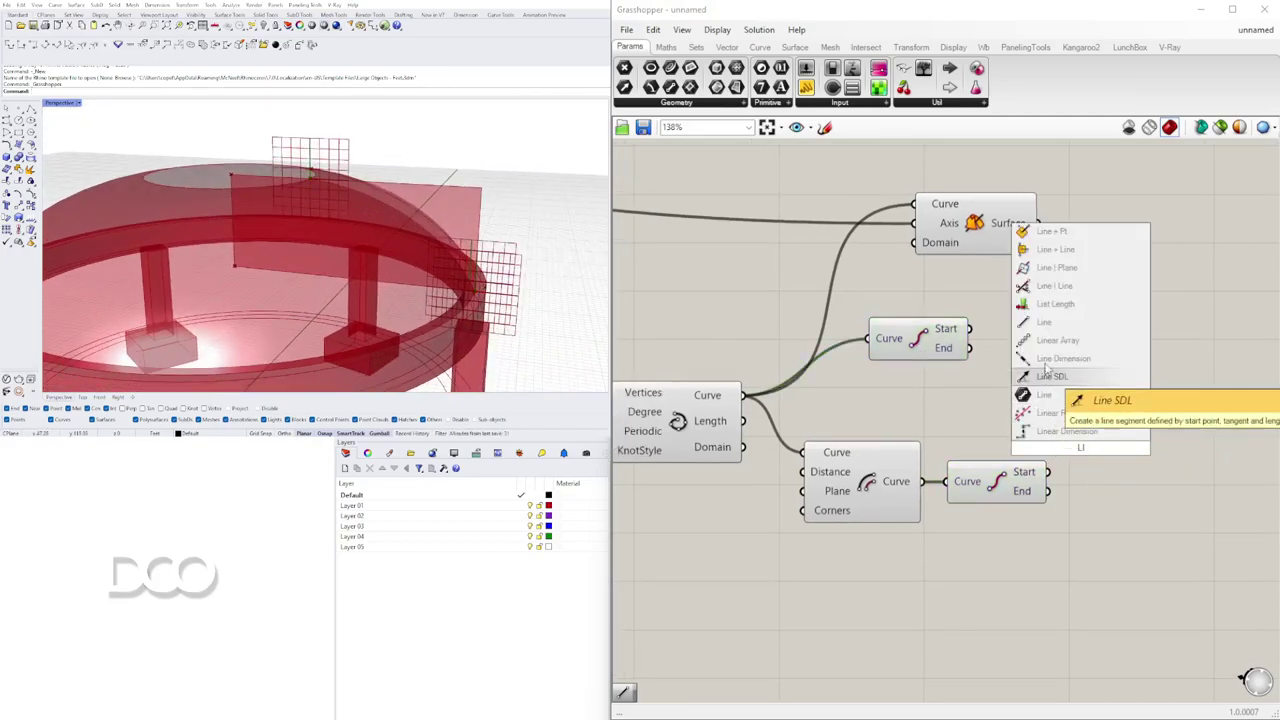
pyautogui.press('Return')
pyautogui.moveTo(1061, 447); pyautogui.dragTo(1103, 404)
pyautogui.moveTo(1161, 405); pyautogui.dragTo(1220, 380)
pyautogui.moveTo(1154, 402); pyautogui.dragTo(938, 417, button='right')
pyautogui.moveTo(1006, 402); pyautogui.dragTo(1036, 389)
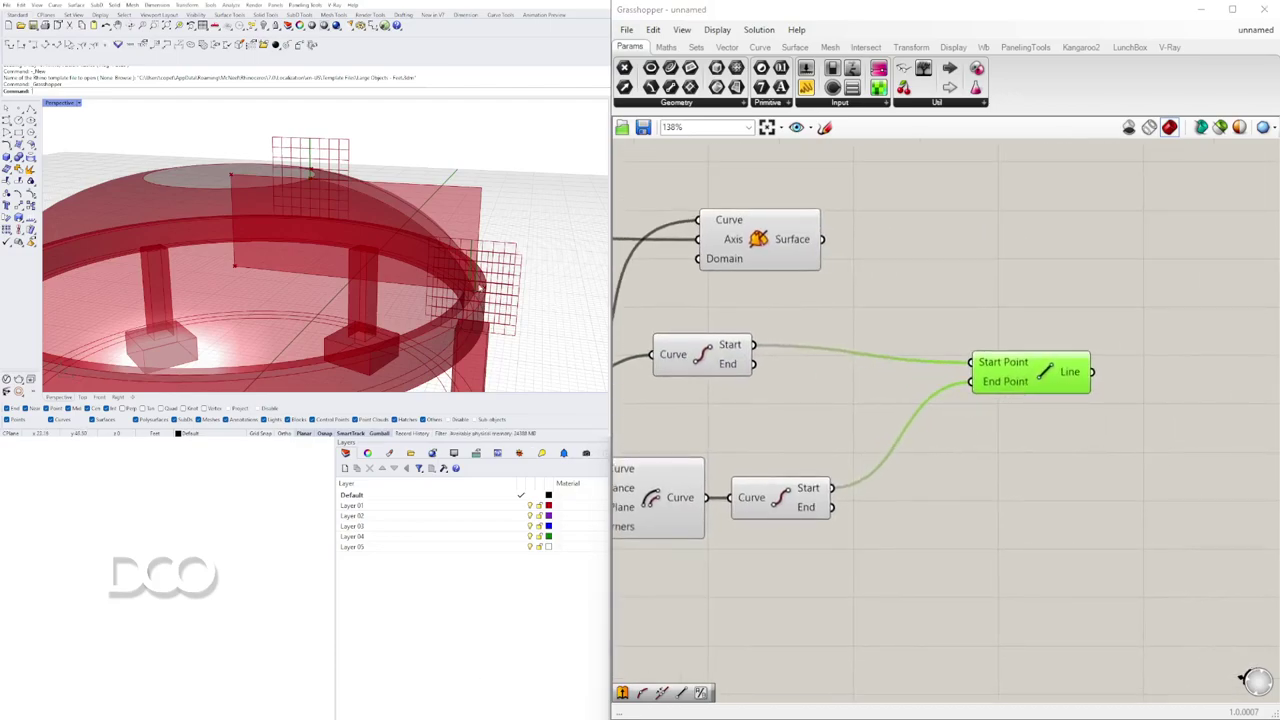
# - Add a number slider set to 1.5 and connect it to Offset Curve's Distance input
pyautogui.scroll(5, 462, 296)
pyautogui.moveTo(854, 381); pyautogui.dragTo(1116, 394, button='right')
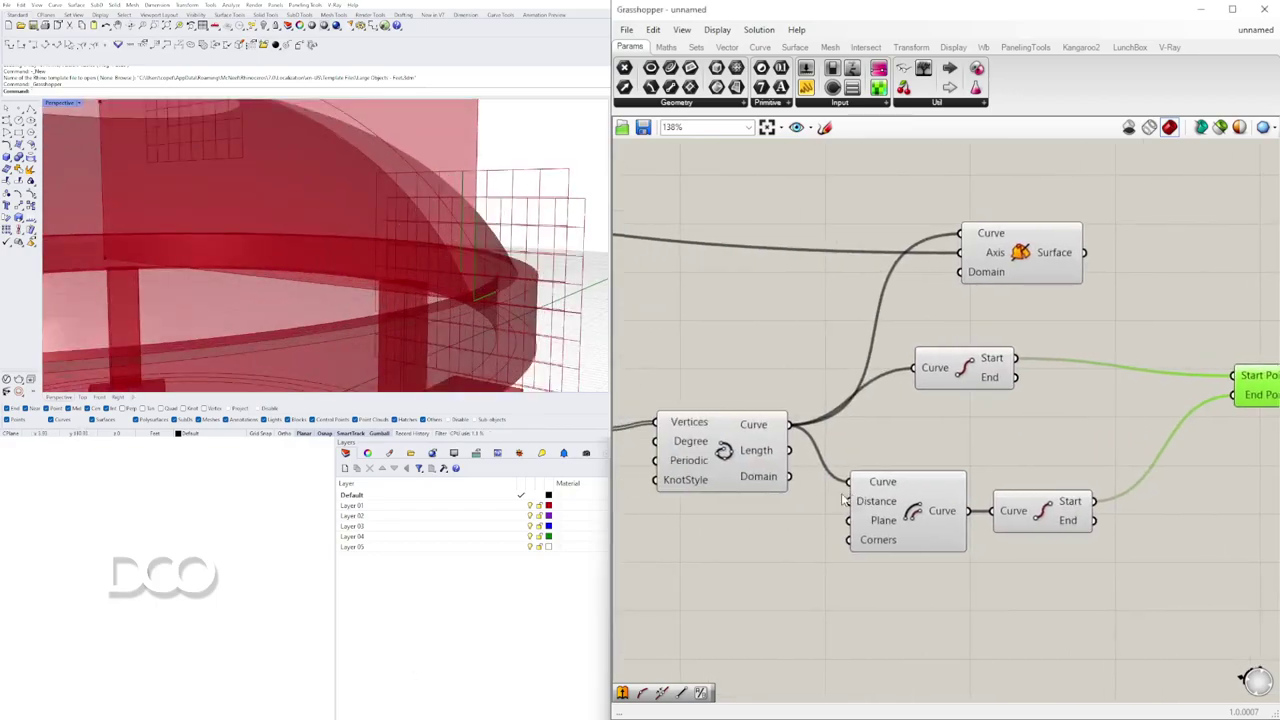
pyautogui.doubleClick(769, 536)
pyautogui.write('14')
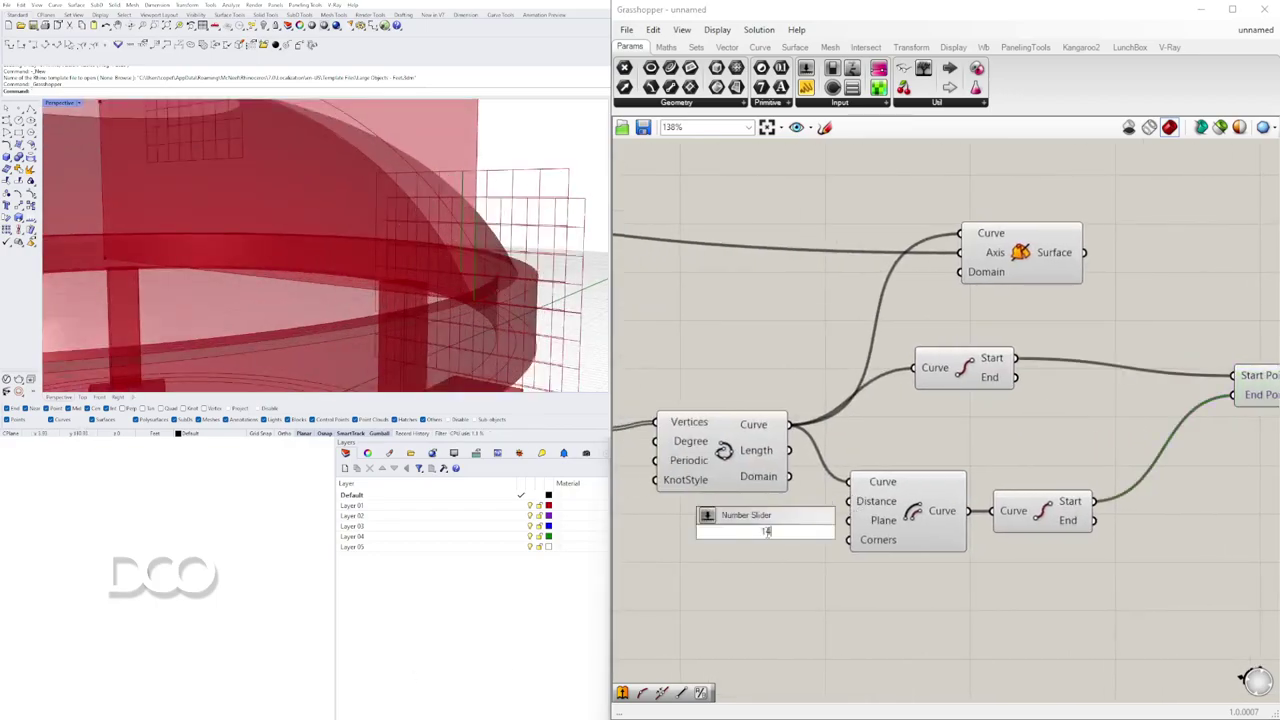
pyautogui.write('5')
pyautogui.press('Return')
pyautogui.moveTo(698, 540); pyautogui.dragTo(643, 535)
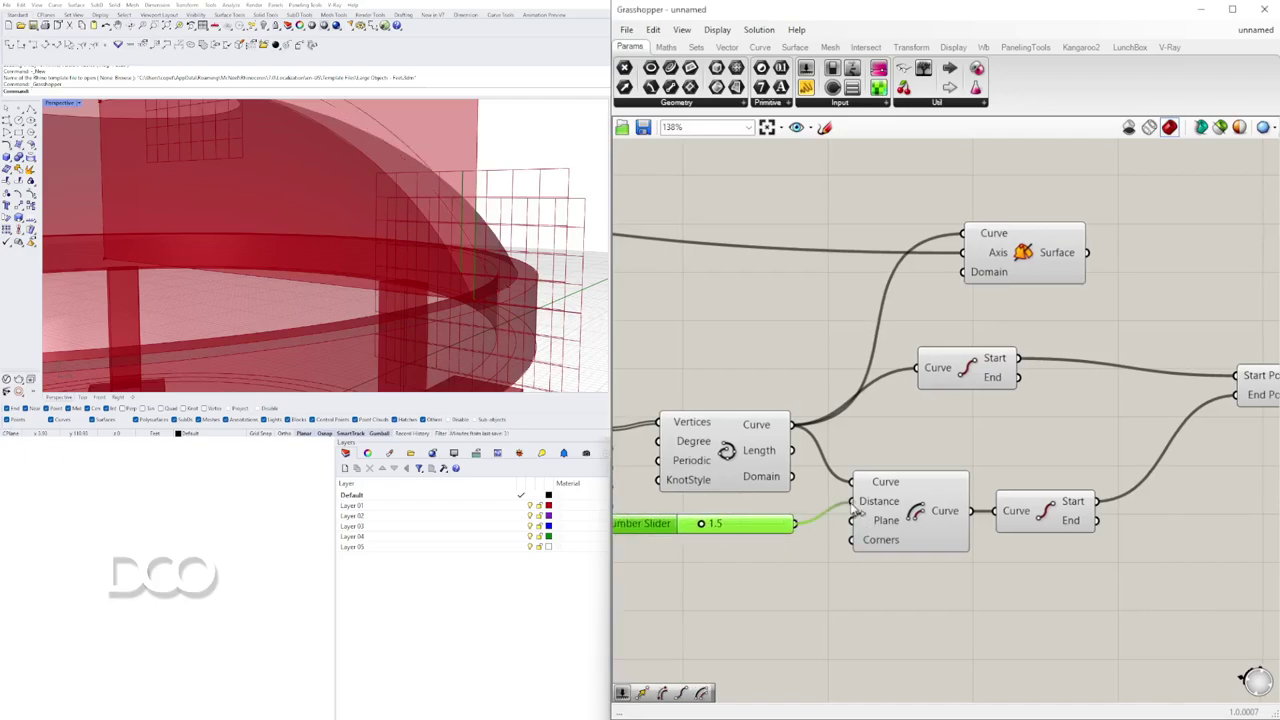
pyautogui.moveTo(853, 508); pyautogui.dragTo(986, 500, button='right')
pyautogui.scroll(2, 840, 518)
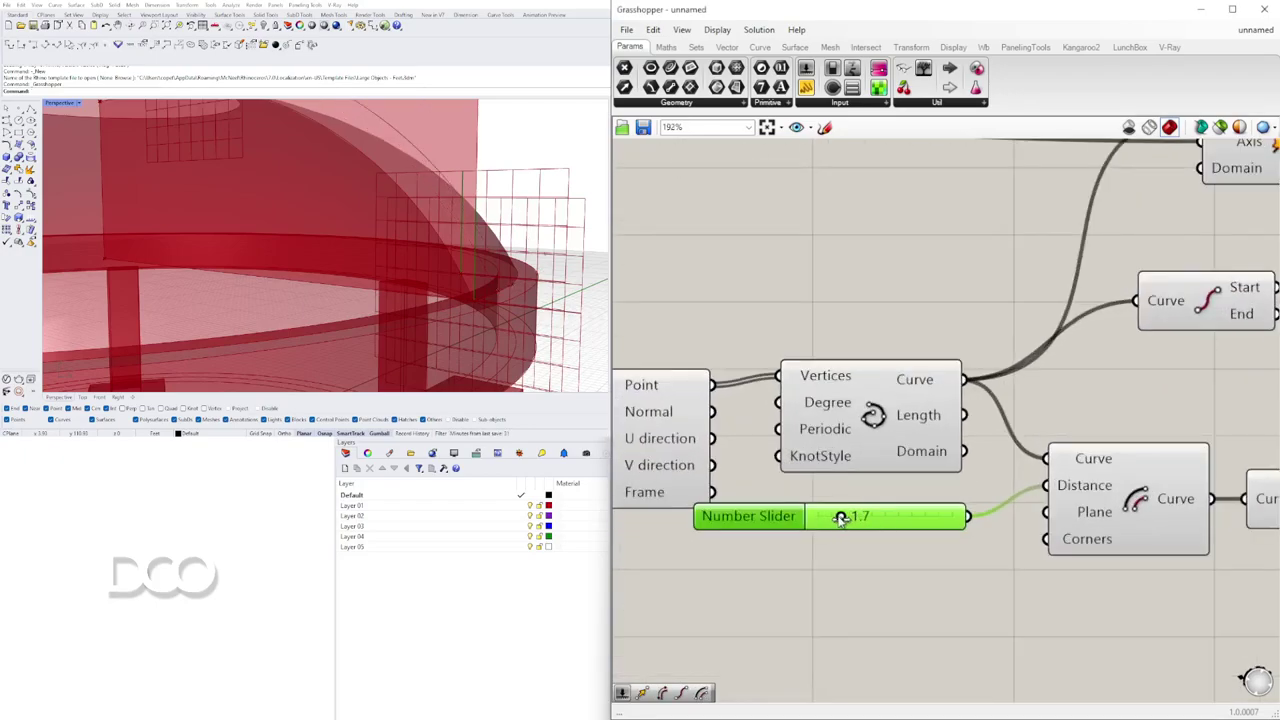
pyautogui.scroll(-4, 912, 428)
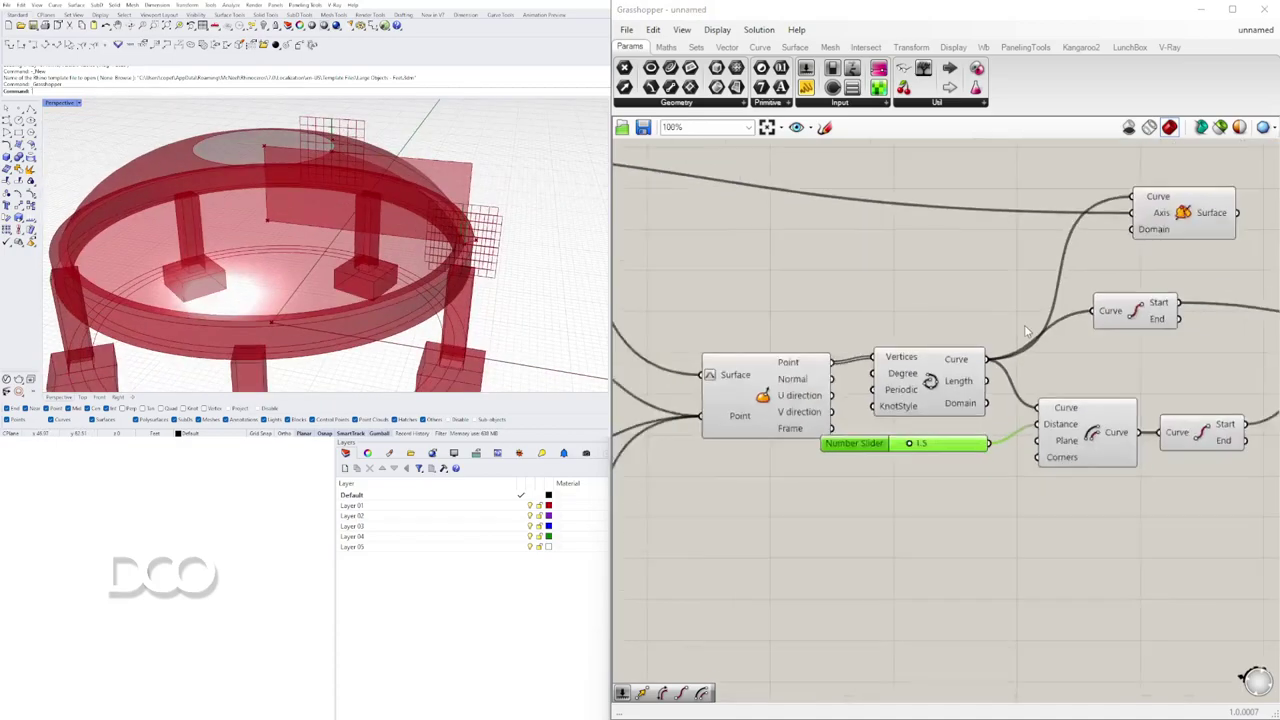
pyautogui.moveTo(990, 424); pyautogui.dragTo(984, 461)
# - Duplicate the Line component and wire it between the end points of the profile and offset curves
pyautogui.scroll(2, 952, 488)
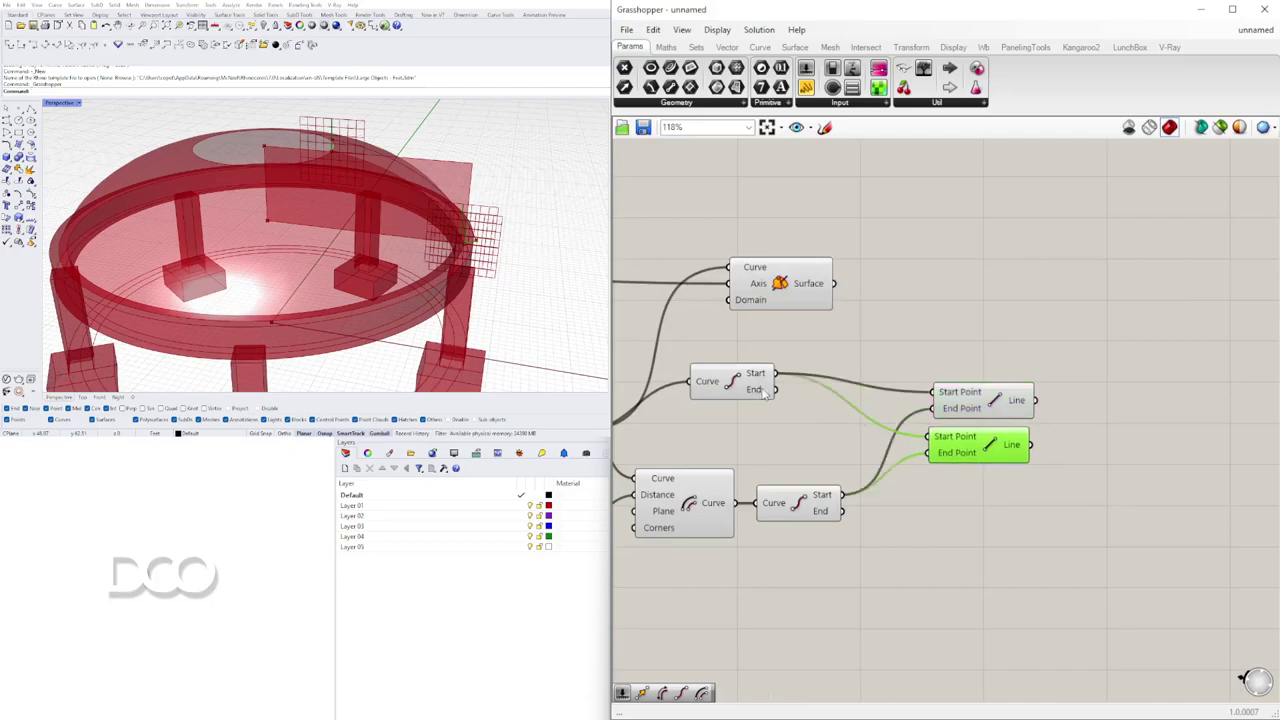
pyautogui.click(826, 511)
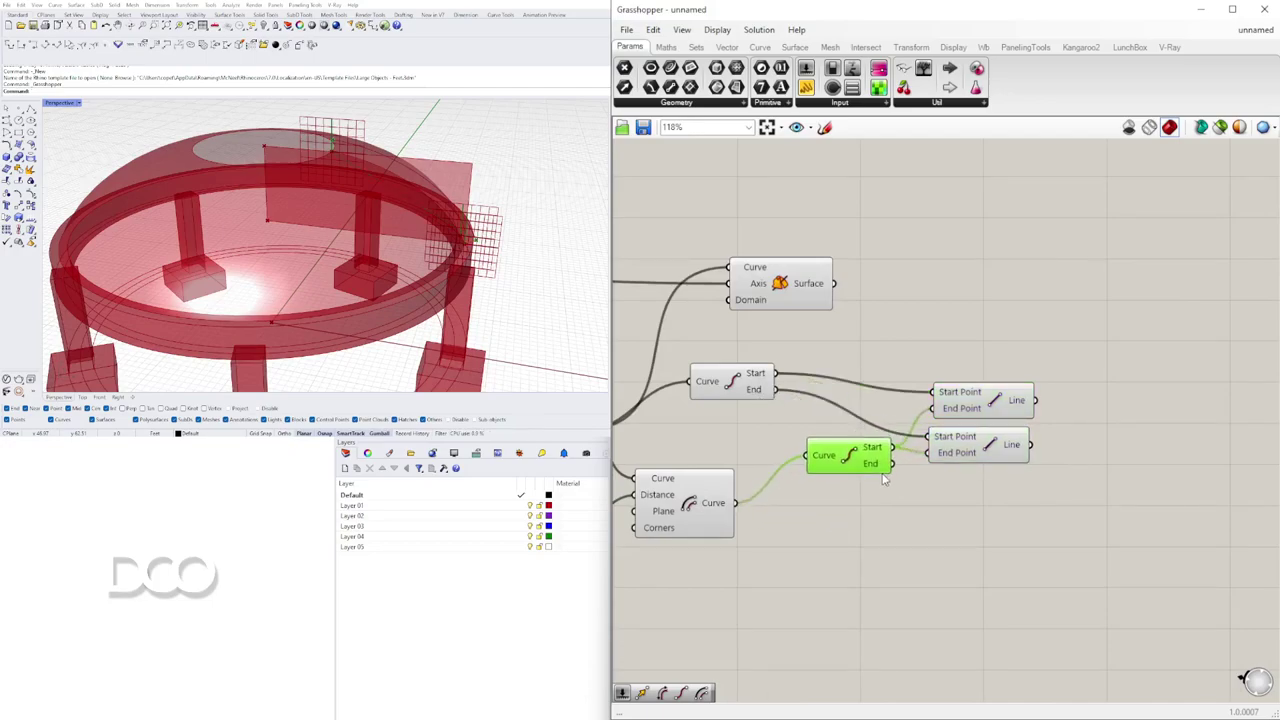
pyautogui.moveTo(1034, 494); pyautogui.dragTo(953, 447)
pyautogui.click(982, 367)
# - Turn off the preview of both End Points components and tidy the layout of the offset and line components
pyautogui.click(980, 440)
pyautogui.click(941, 519)
pyautogui.moveTo(920, 527); pyautogui.dragTo(1093, 518, button='right')
pyautogui.scroll(-1, 996, 548)
pyautogui.keyDown('shift'); pyautogui.click(927, 395); pyautogui.keyUp('shift')
pyautogui.middleClick(927, 395)
pyautogui.click(972, 392)
pyautogui.click(973, 391)
pyautogui.moveTo(935, 398); pyautogui.dragTo(904, 450)
pyautogui.click(874, 395)
pyautogui.scroll(-1, 874, 395)
pyautogui.moveTo(1155, 600); pyautogui.dragTo(995, 432)
pyautogui.click(1122, 398)
# - Add a Join Curves component and connect the offset curve to its Curves input
pyautogui.doubleClick(1127, 389)
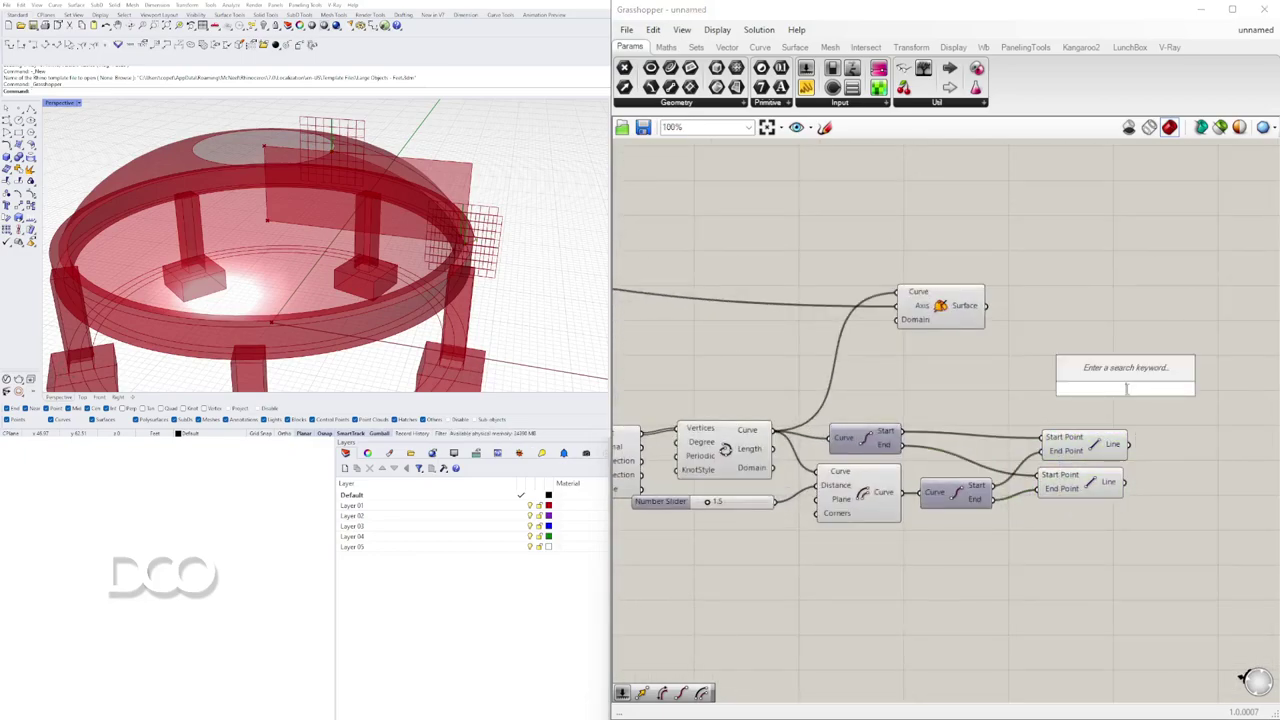
pyautogui.write('JOIN')
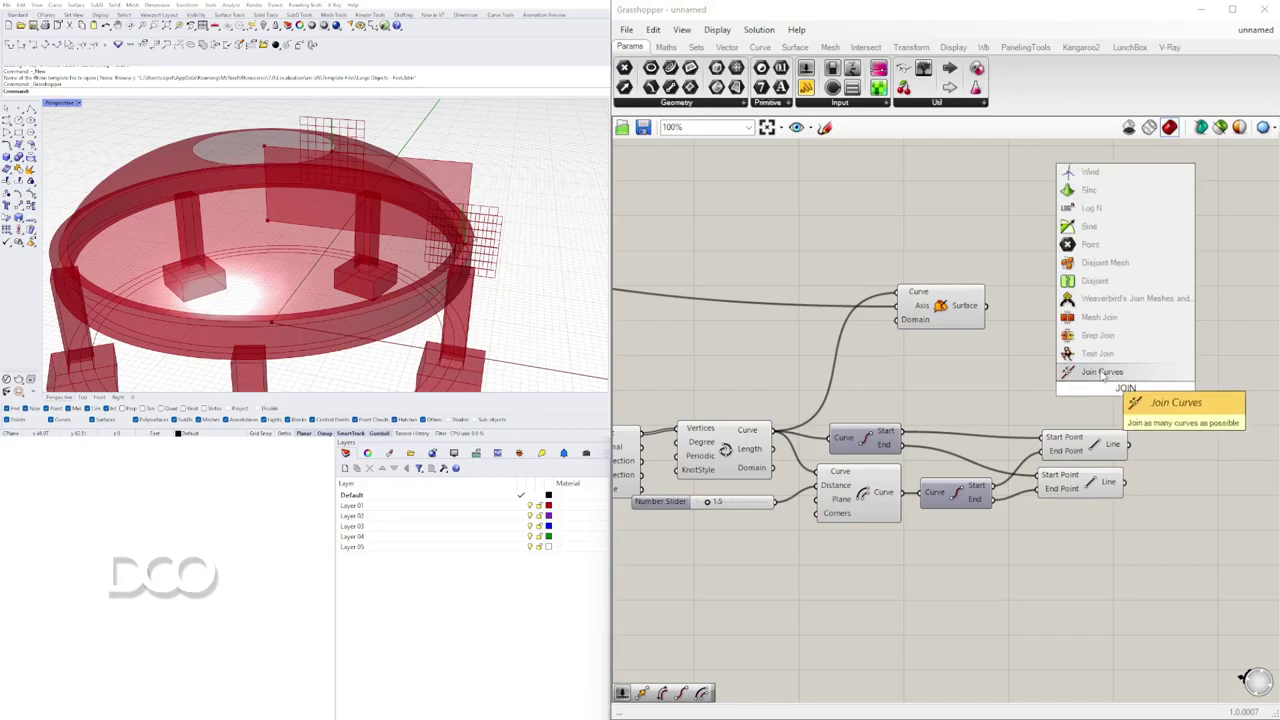
pyautogui.press('Return')
pyautogui.moveTo(958, 506); pyautogui.dragTo(968, 517)
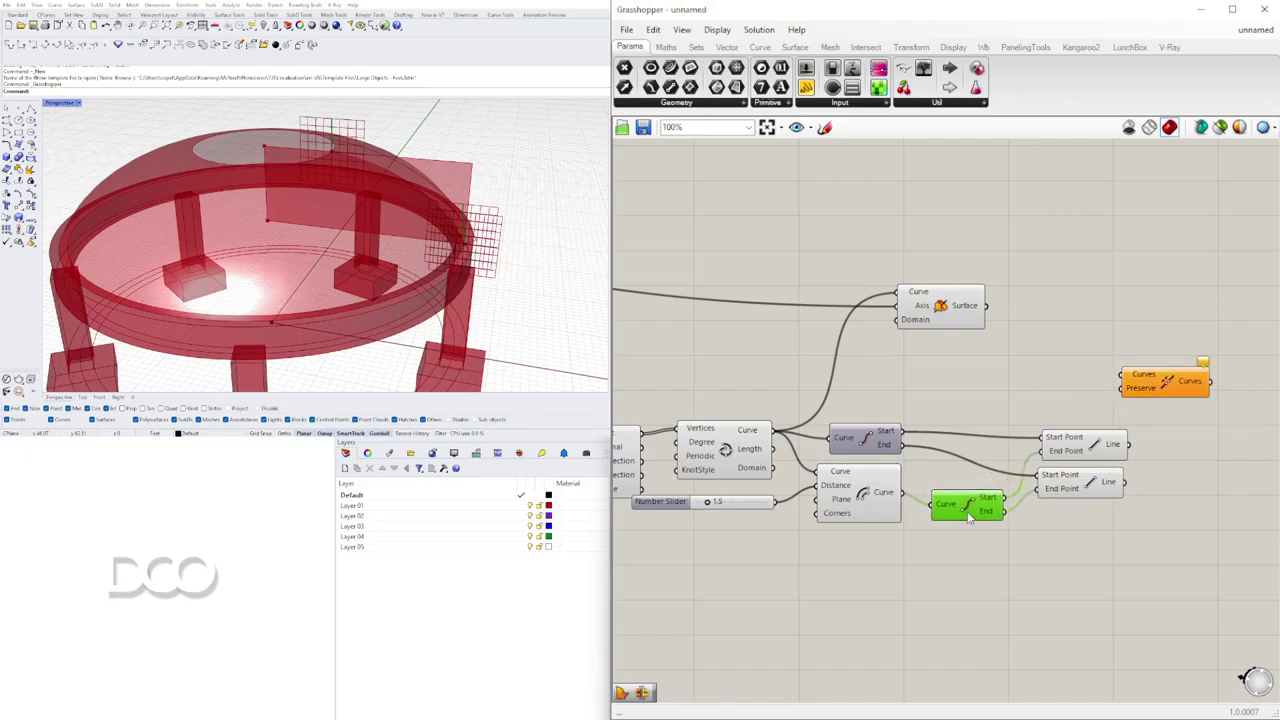
pyautogui.click(846, 506)
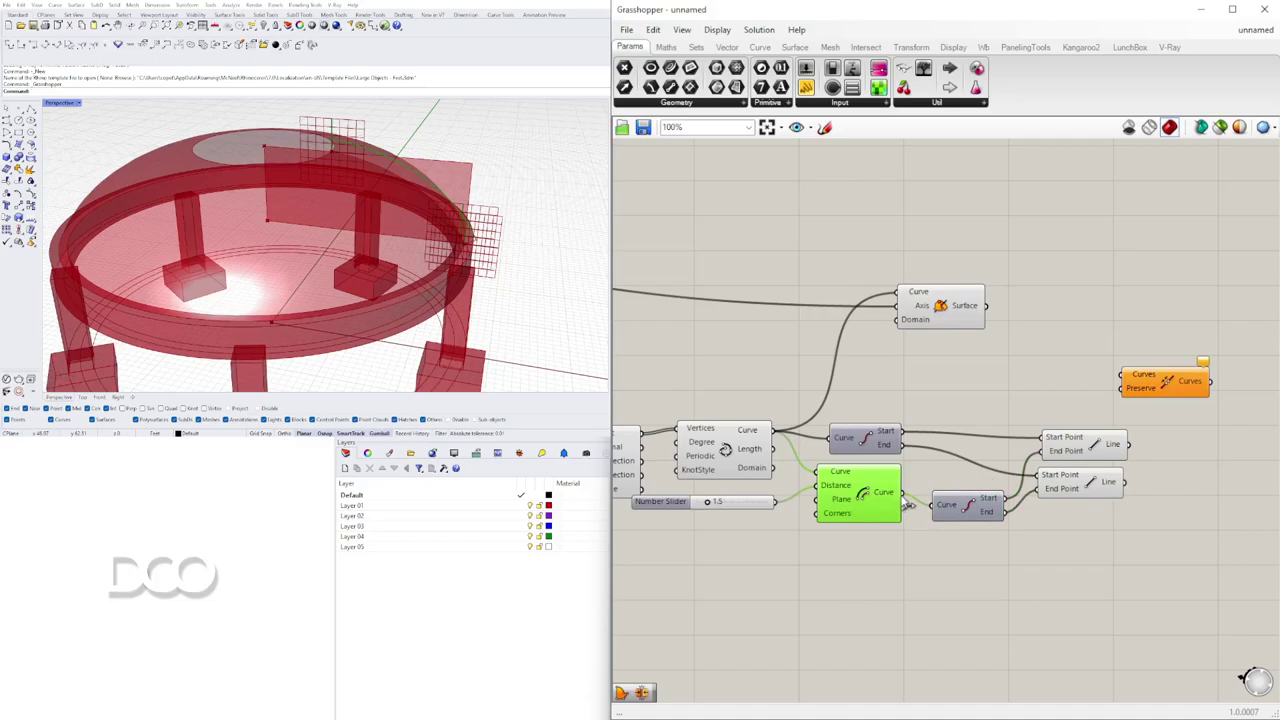
pyautogui.moveTo(1113, 390); pyautogui.dragTo(1213, 382)
# - Connect the interpolated profile curve and both closing lines to Join Curves' Curves input as additional sources
pyautogui.click(1097, 447)
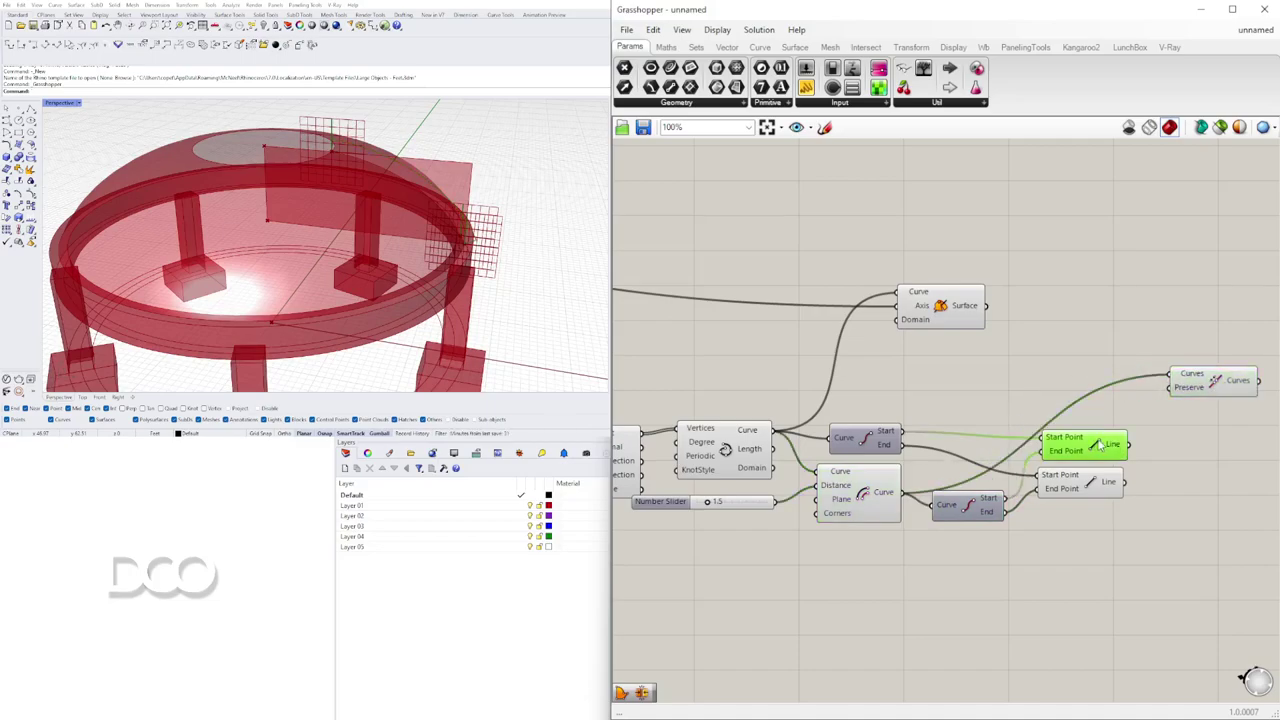
pyautogui.click(743, 439)
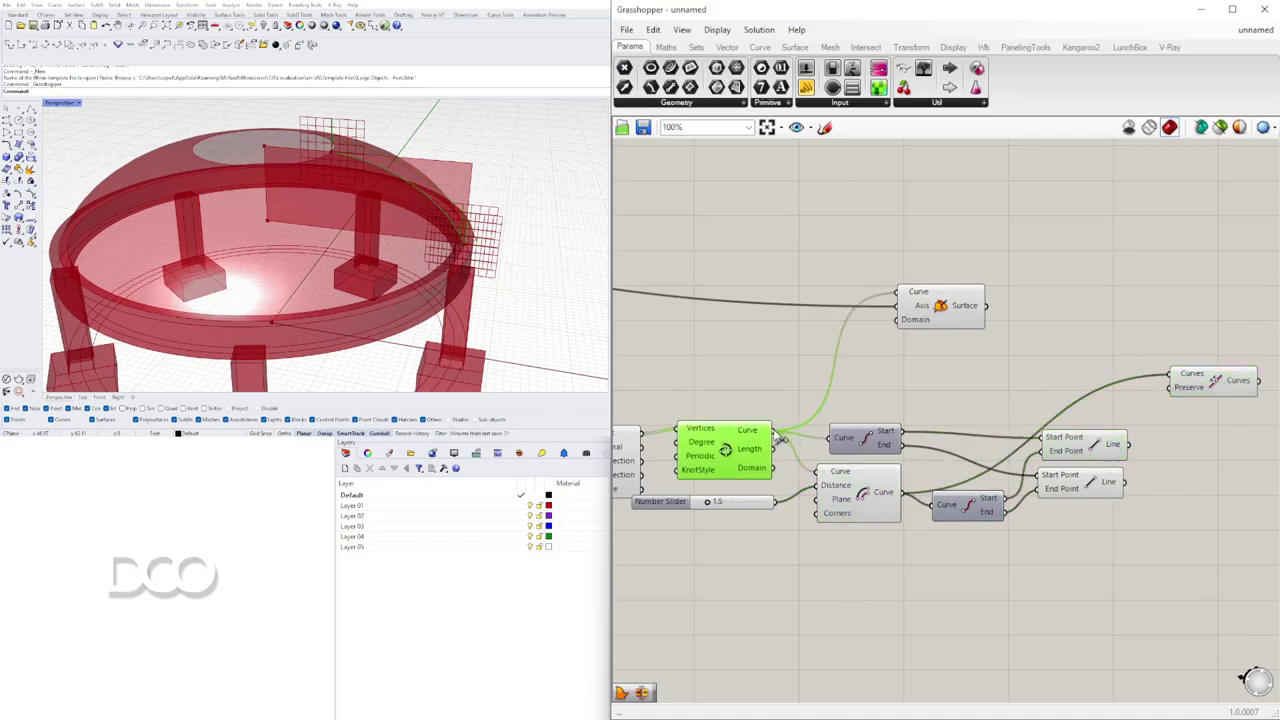
pyautogui.keyDown('shift'); pyautogui.moveTo(1178, 377); pyautogui.dragTo(1228, 411); pyautogui.keyUp('shift')
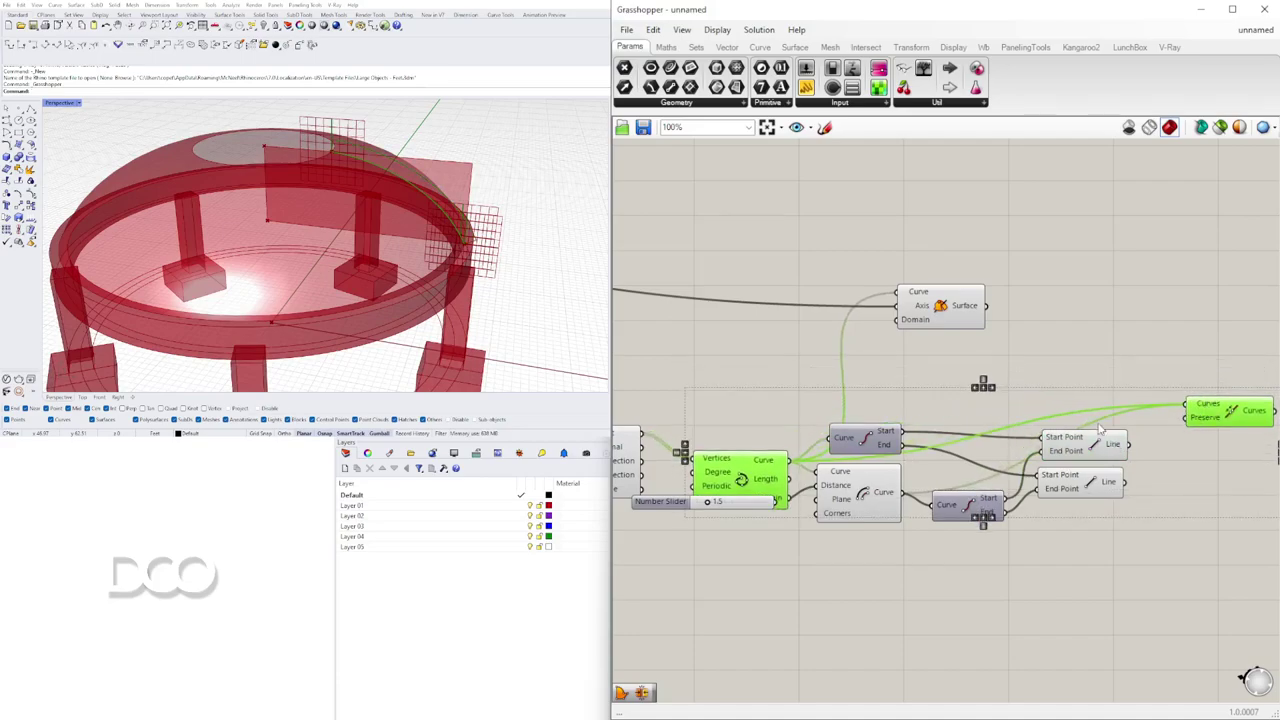
pyautogui.hotkey('ctrl', 'z')
pyautogui.moveTo(1097, 452); pyautogui.dragTo(1091, 454)
pyautogui.moveTo(1138, 490); pyautogui.dragTo(1117, 456)
pyautogui.click(1118, 420)
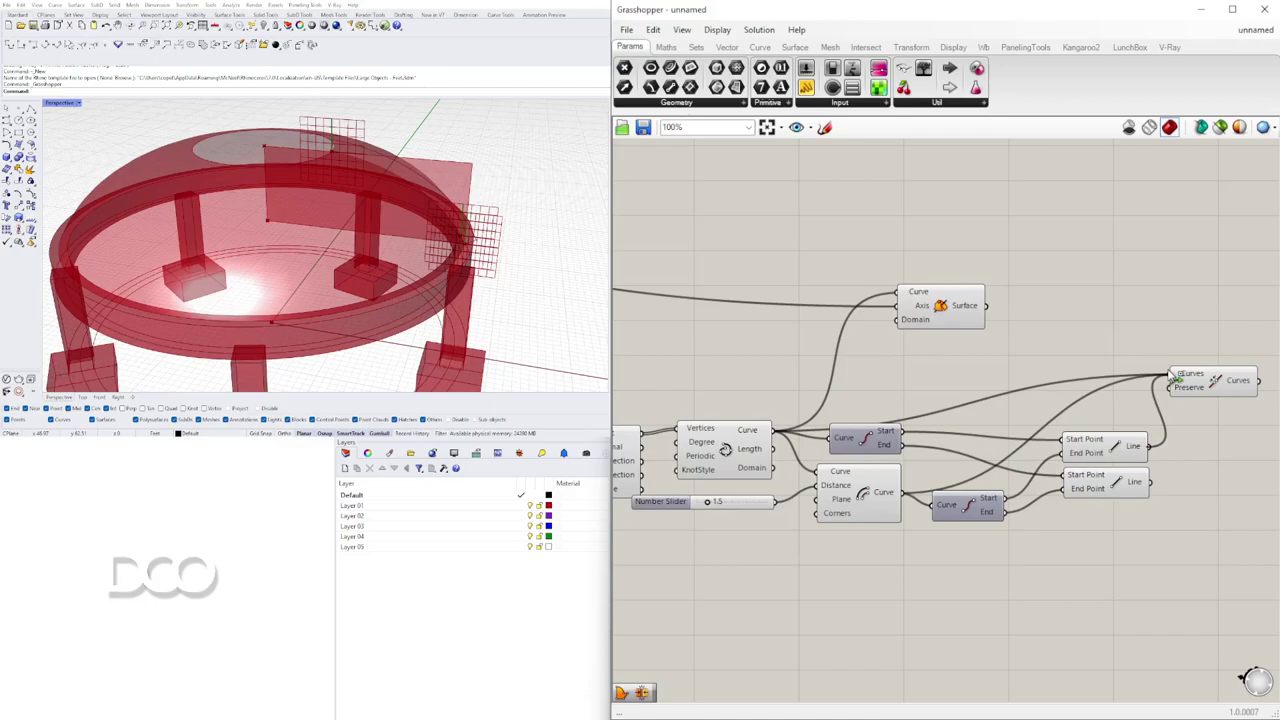
pyautogui.moveTo(1192, 376); pyautogui.dragTo(1236, 376)
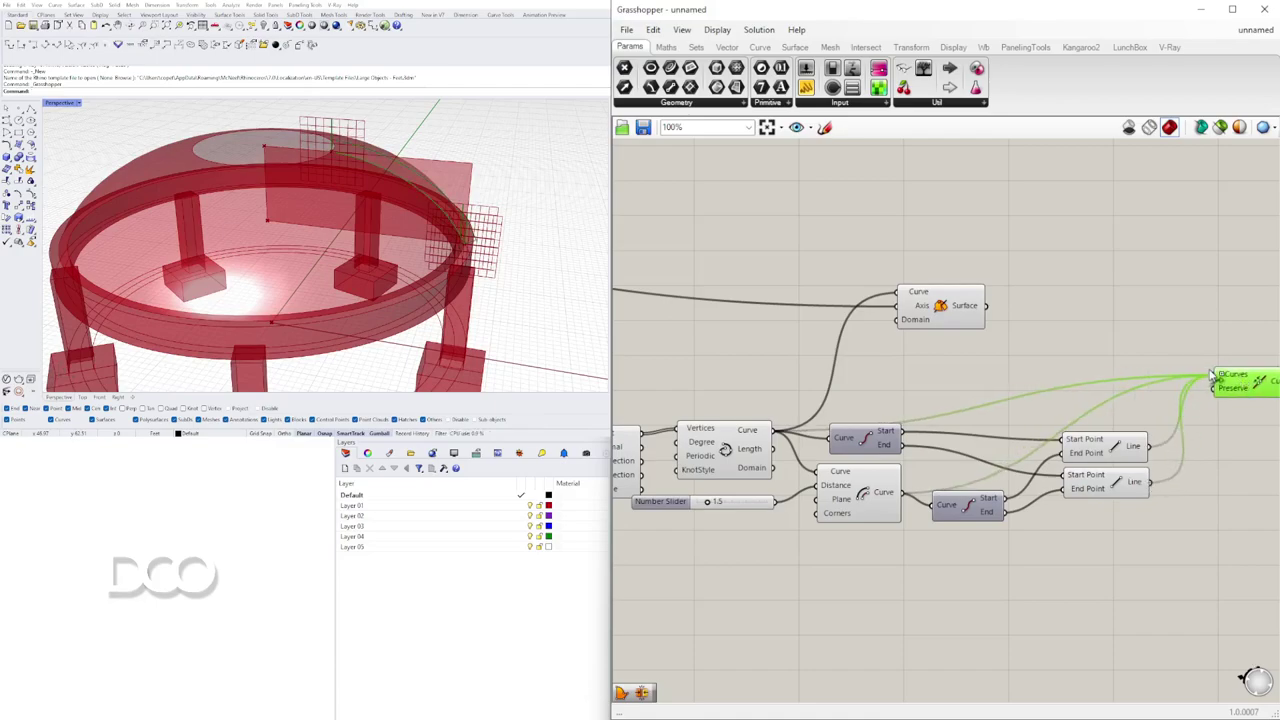
# - Flatten the Curves input of the Join Curves component
pyautogui.moveTo(1211, 369); pyautogui.dragTo(1010, 352, button='right')
pyautogui.moveTo(1022, 371); pyautogui.dragTo(1050, 390)
pyautogui.rightClick(1052, 386)
pyautogui.click(1096, 471)
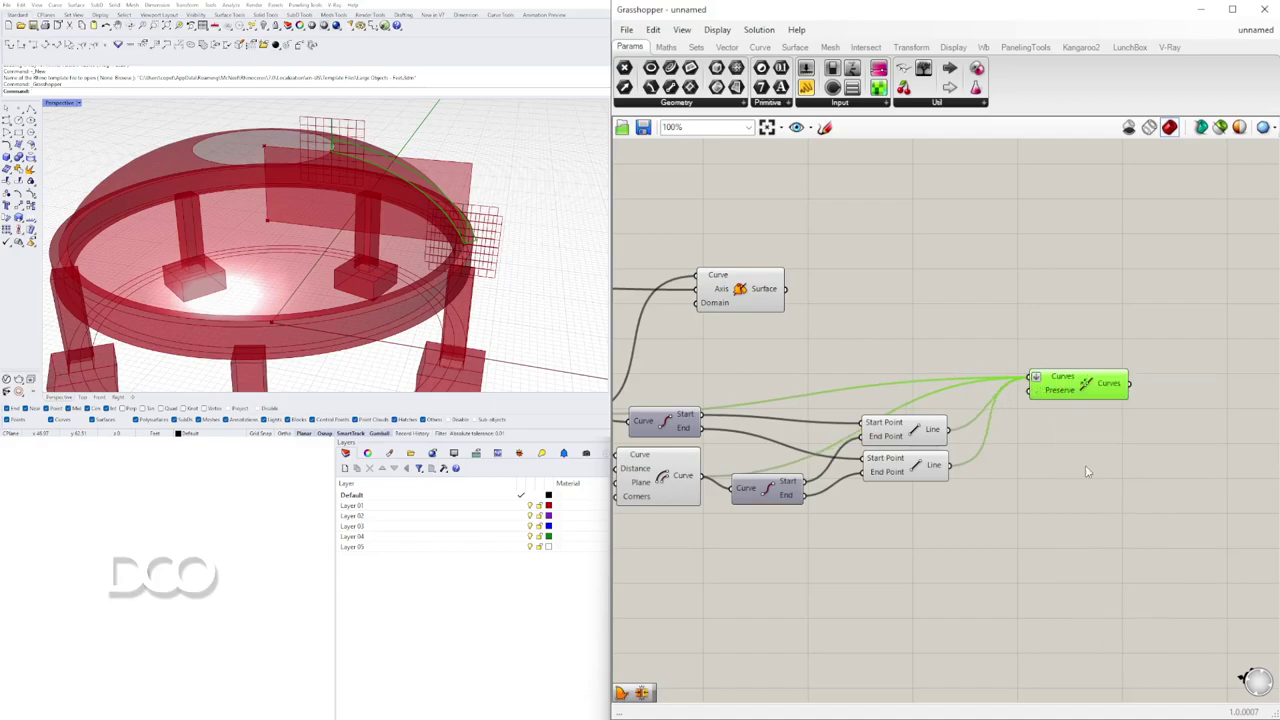
# - Examine the joined profile outline at both ends of the dome section in the Perspective viewport
pyautogui.scroll(2, 1062, 391)
pyautogui.moveTo(1096, 391); pyautogui.dragTo(839, 392, button='right')
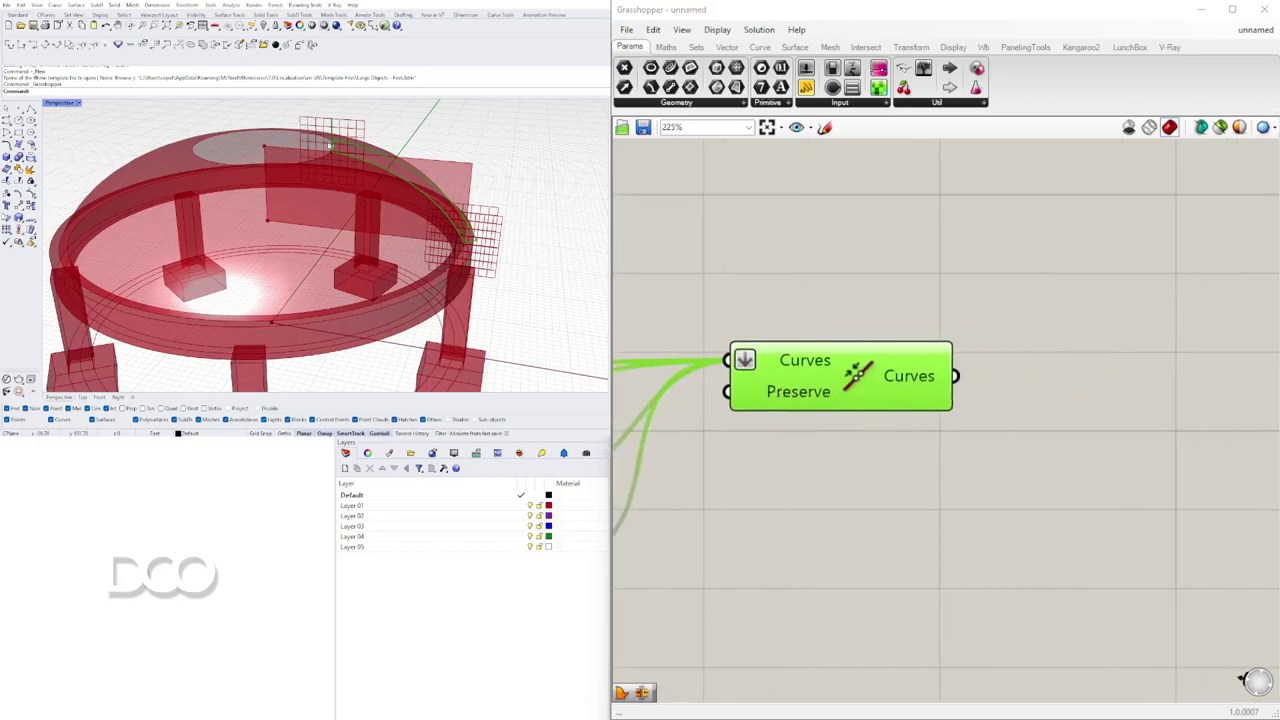
pyautogui.scroll(7, 337, 145)
pyautogui.scroll(-4, 414, 152)
pyautogui.scroll(4, 440, 258)
pyautogui.moveTo(450, 280); pyautogui.dragTo(418, 262, button='right')
pyautogui.scroll(-3, 811, 416)
pyautogui.scroll(-5, 437, 237)
pyautogui.scroll(5, 450, 245)
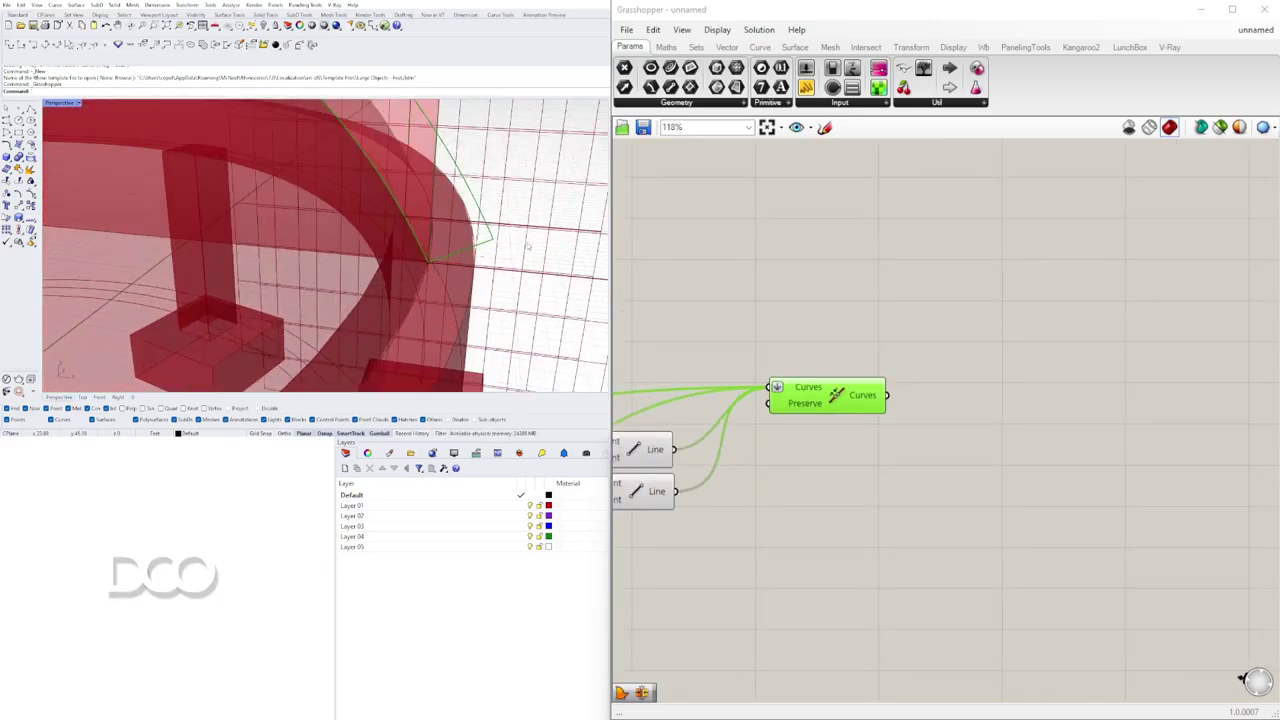
# - Add a curve Fillet component and connect the Join Curves output to its Curve input
pyautogui.doubleClick(960, 412)
pyautogui.write('FILL')
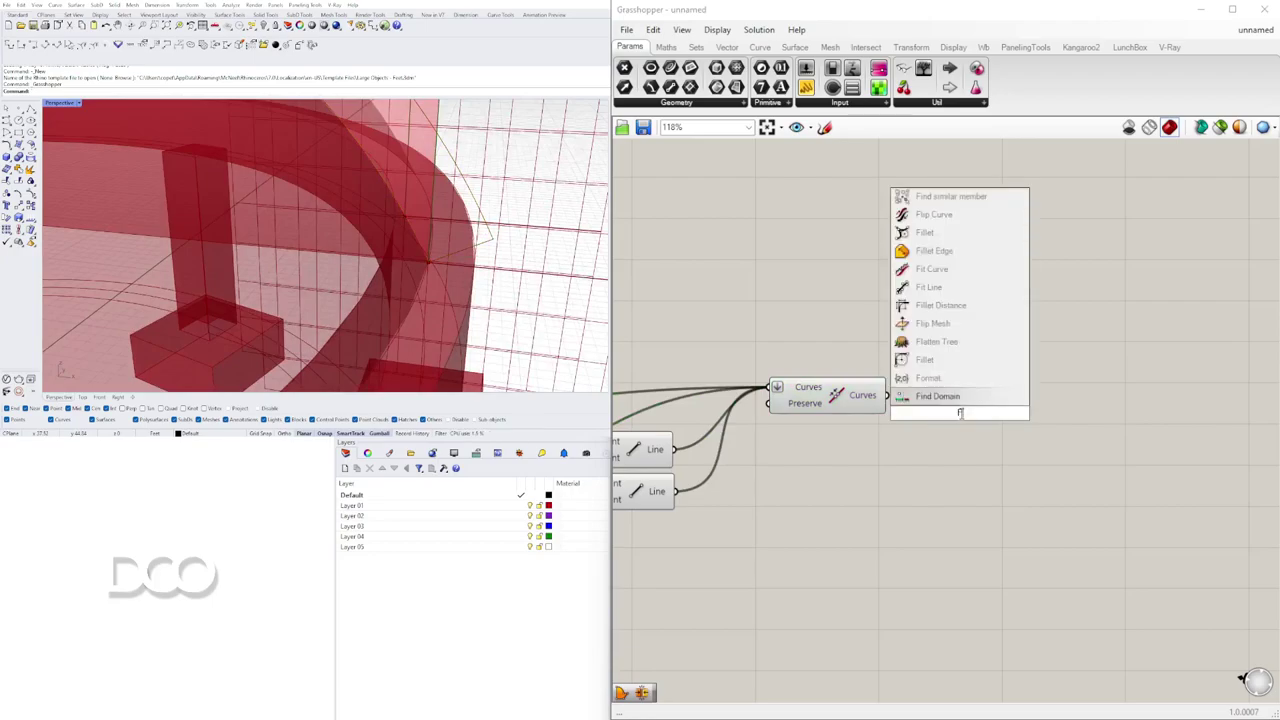
pyautogui.click(905, 397)
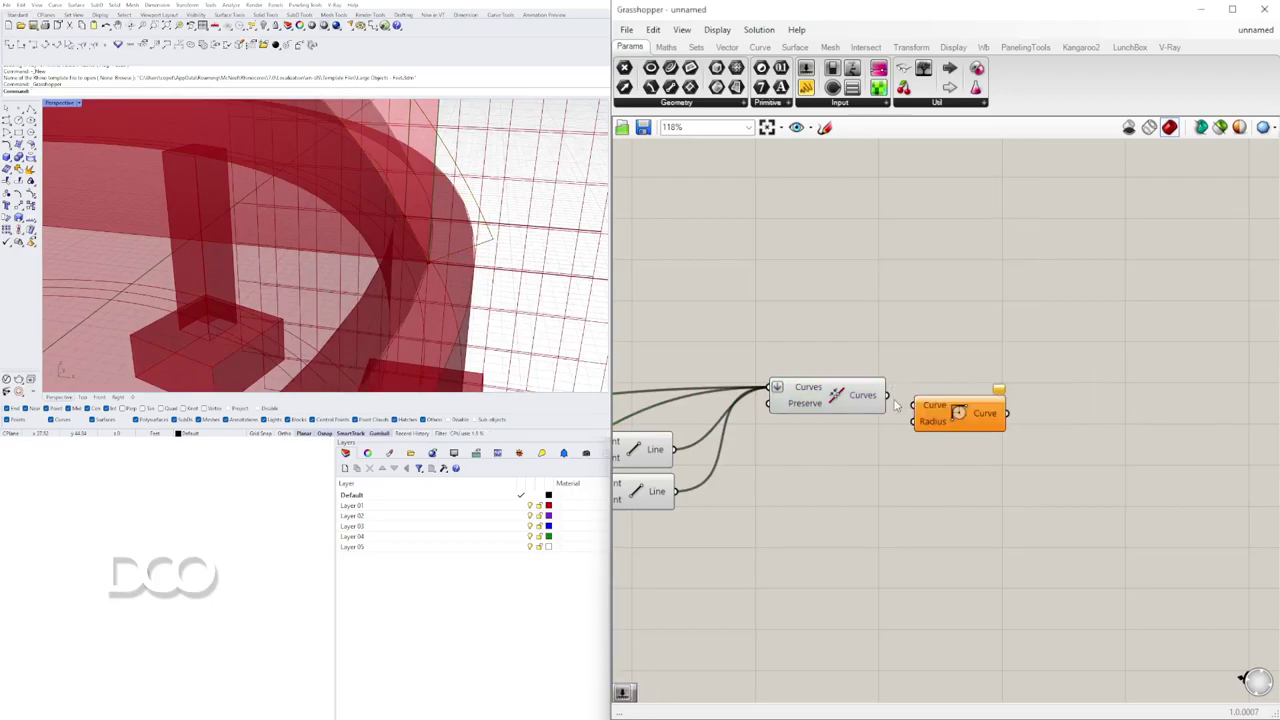
pyautogui.moveTo(912, 403); pyautogui.dragTo(914, 405)
pyautogui.moveTo(974, 428); pyautogui.dragTo(1020, 450)
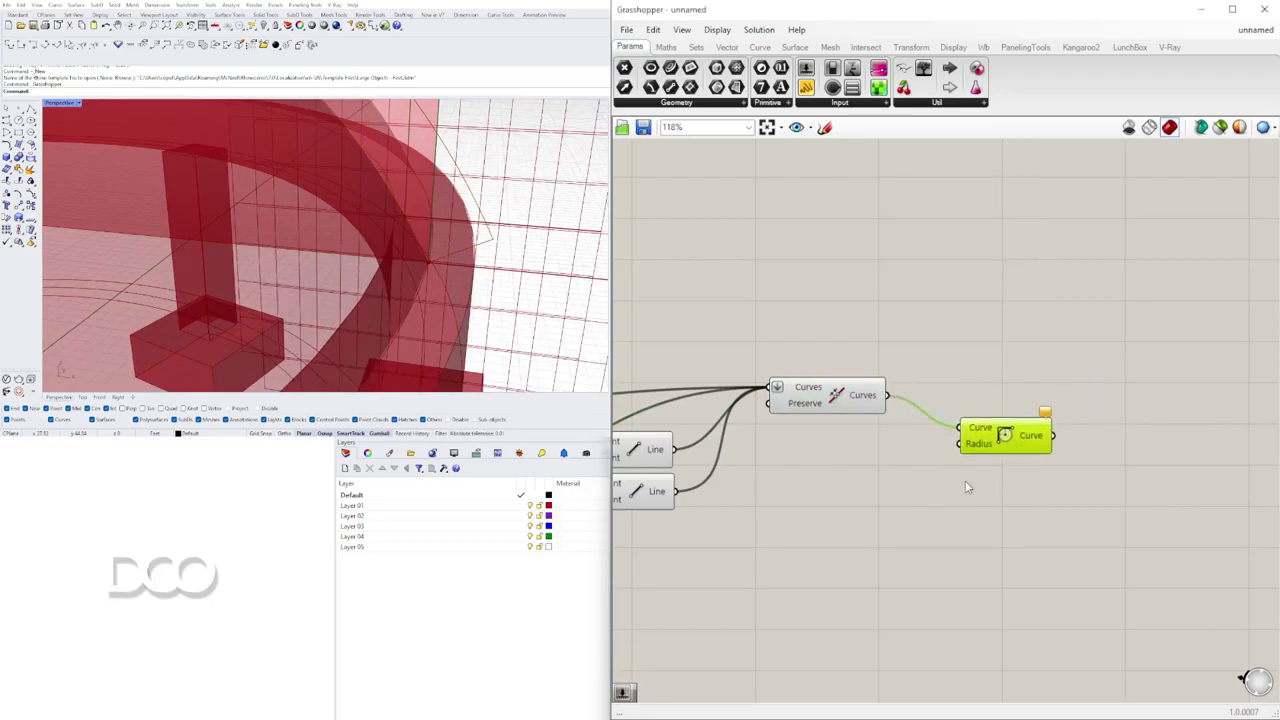
# - Add a three-decimal number slider, connect it to the fillet's Radius input and set it to 0.456
pyautogui.doubleClick(857, 462)
pyautogui.write('150')
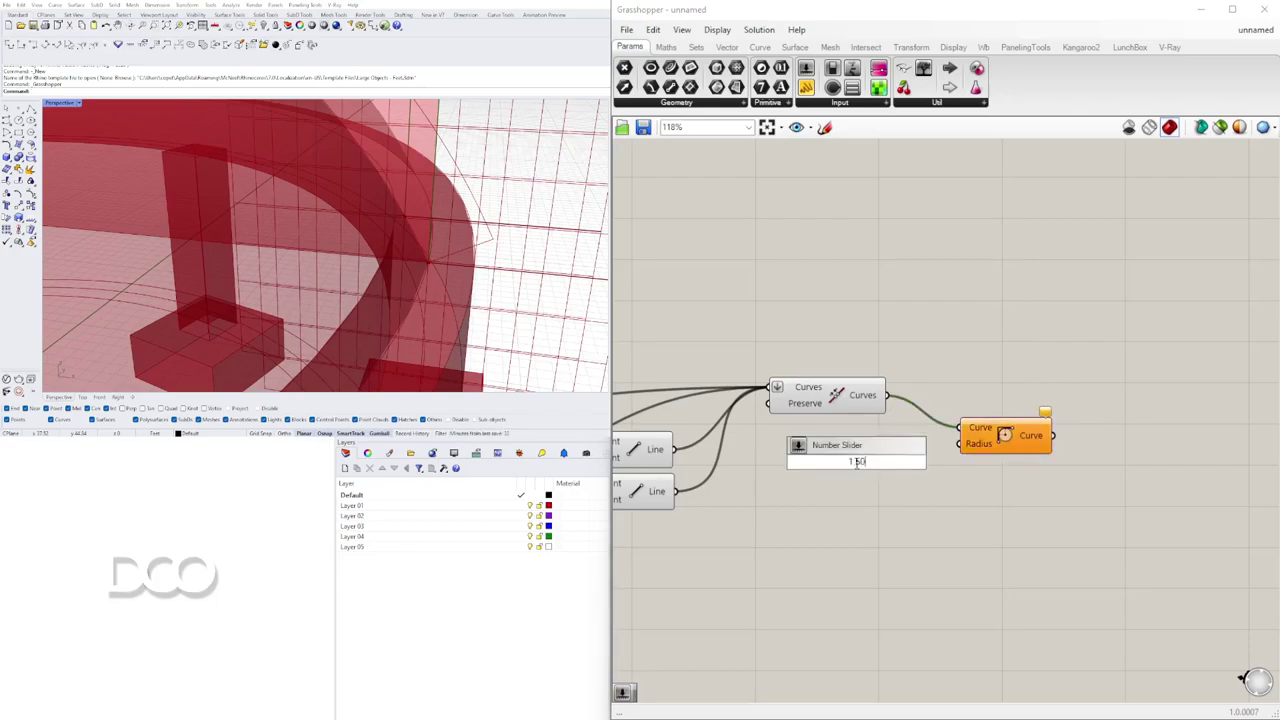
pyautogui.press('Return')
pyautogui.moveTo(945, 461); pyautogui.dragTo(960, 443)
pyautogui.scroll(2, 845, 465)
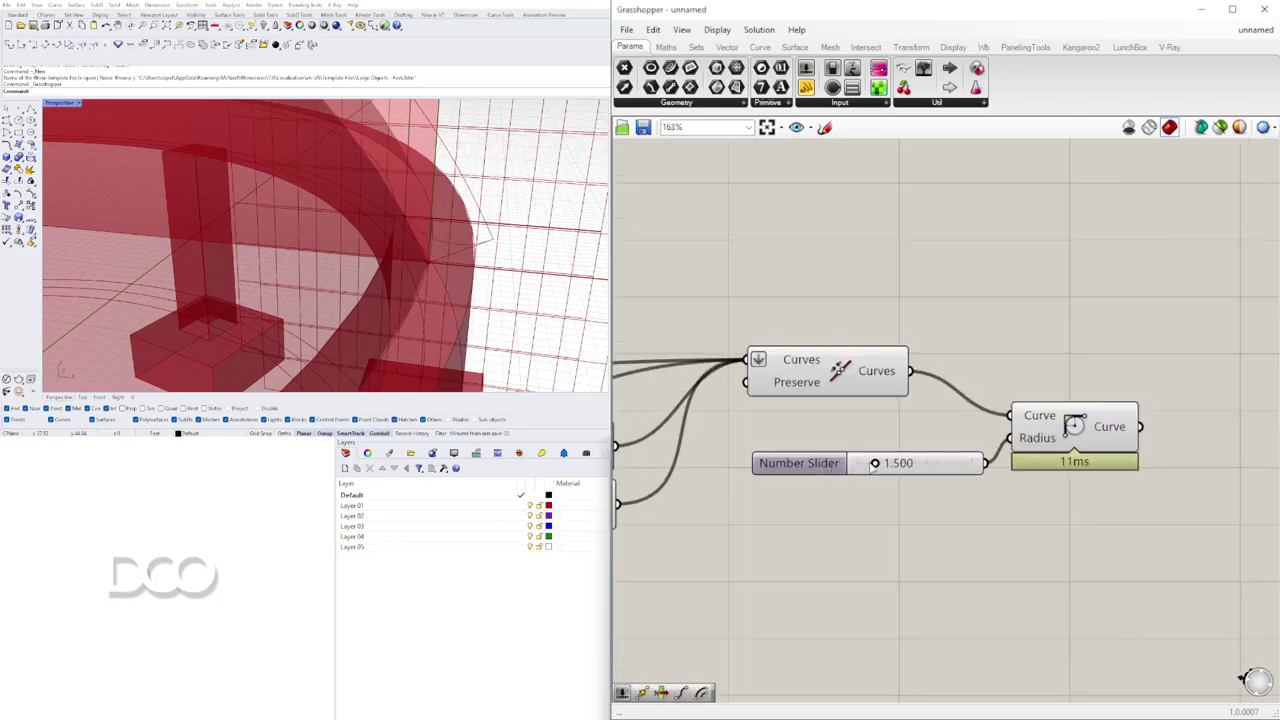
pyautogui.moveTo(880, 466); pyautogui.dragTo(873, 466)
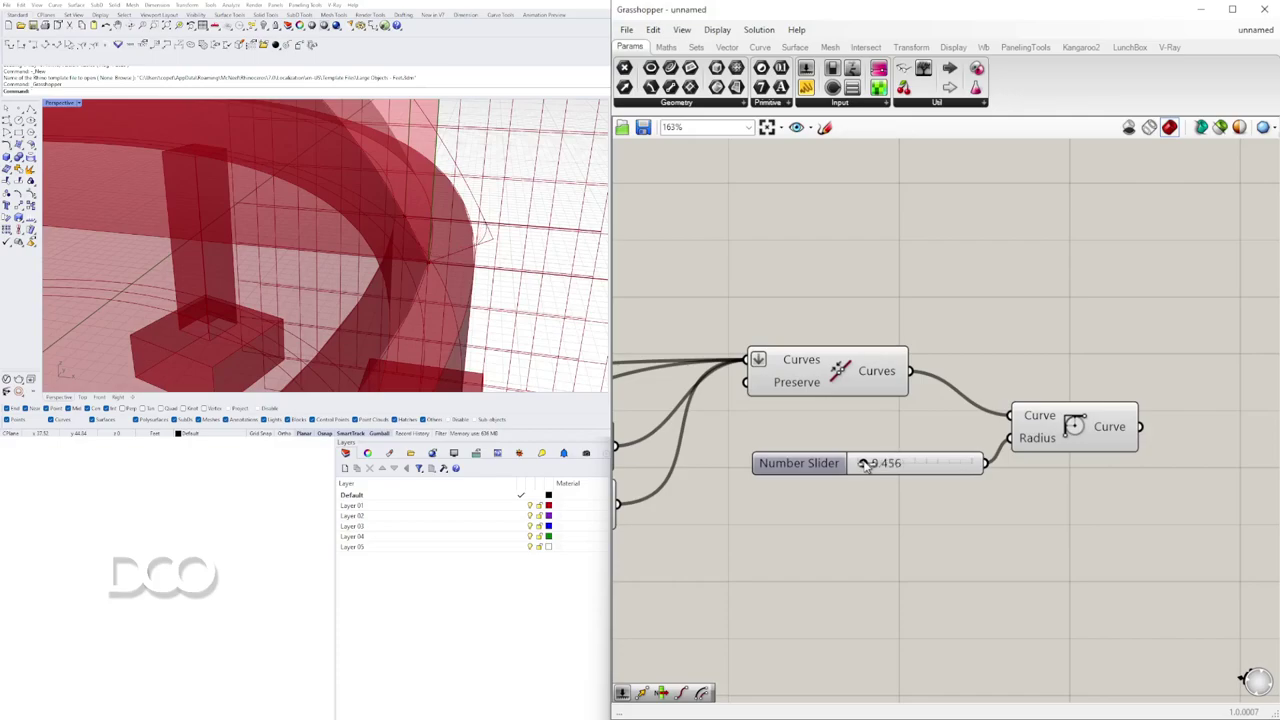
# - Set the profile's offset distance slider to 1.4 and move it farther from the Offset Curve component
pyautogui.scroll(-5, 864, 387)
pyautogui.scroll(-4, 1084, 460)
pyautogui.scroll(4, 987, 456)
pyautogui.moveTo(1045, 454); pyautogui.dragTo(1133, 449, button='right')
pyautogui.moveTo(1137, 469); pyautogui.dragTo(1084, 429)
pyautogui.moveTo(928, 459)
pyautogui.mouseDown(button='right')
pyautogui.moveTo(1099, 451)
pyautogui.moveTo(1165, 468)
pyautogui.mouseUp(button='right')
pyautogui.scroll(3, 840, 464)
pyautogui.moveTo(834, 468)
pyautogui.mouseDown()
pyautogui.moveTo(788, 522)
pyautogui.moveTo(843, 510)
pyautogui.mouseUp()
pyautogui.scroll(3, 789, 523)
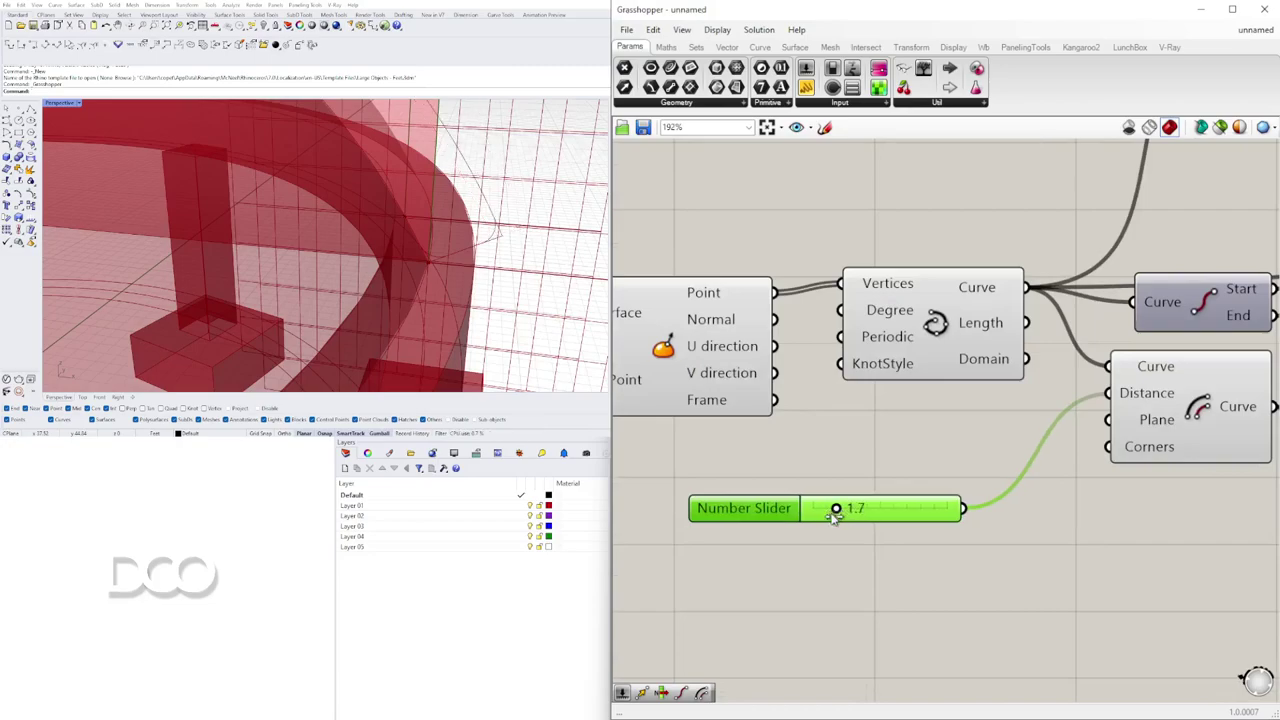
pyautogui.scroll(2, 836, 513)
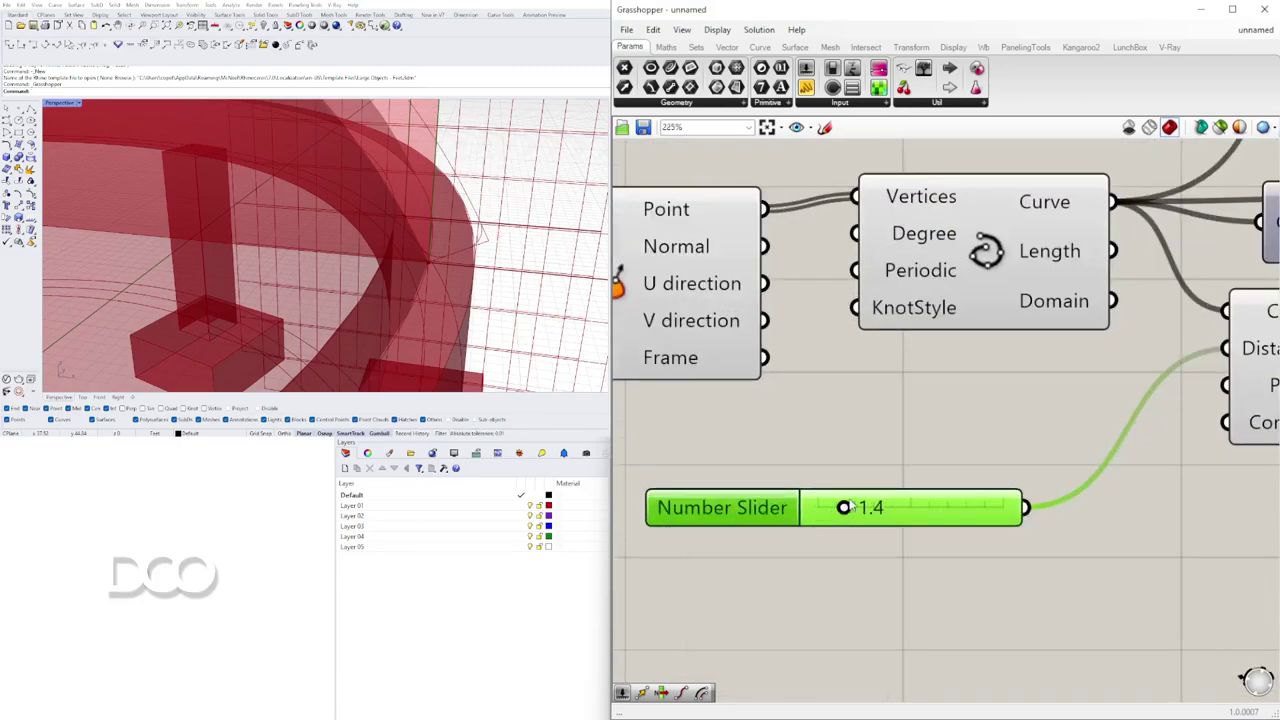
pyautogui.scroll(-3, 850, 507)
pyautogui.moveTo(865, 502); pyautogui.dragTo(755, 502)
# - Insert a Negative component between the distance slider and the Offset Curve's Distance input
pyautogui.doubleClick(1004, 549)
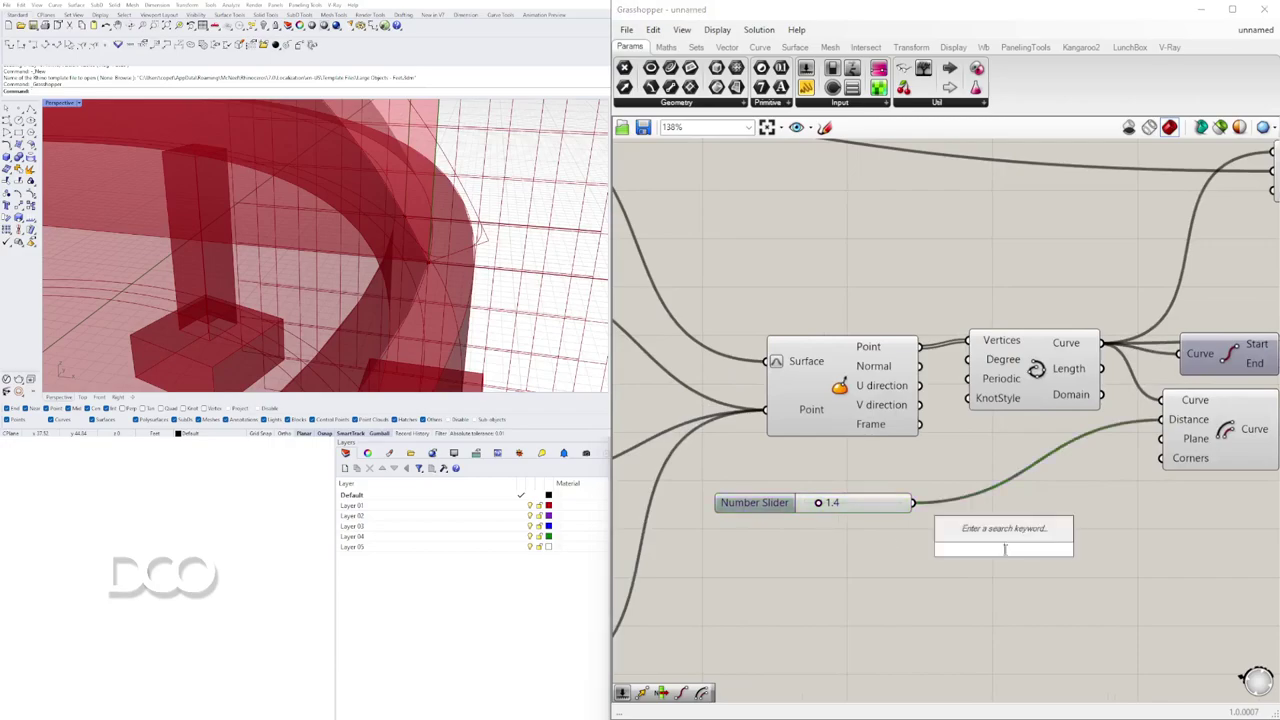
pyautogui.write('neg')
pyautogui.press('Return')
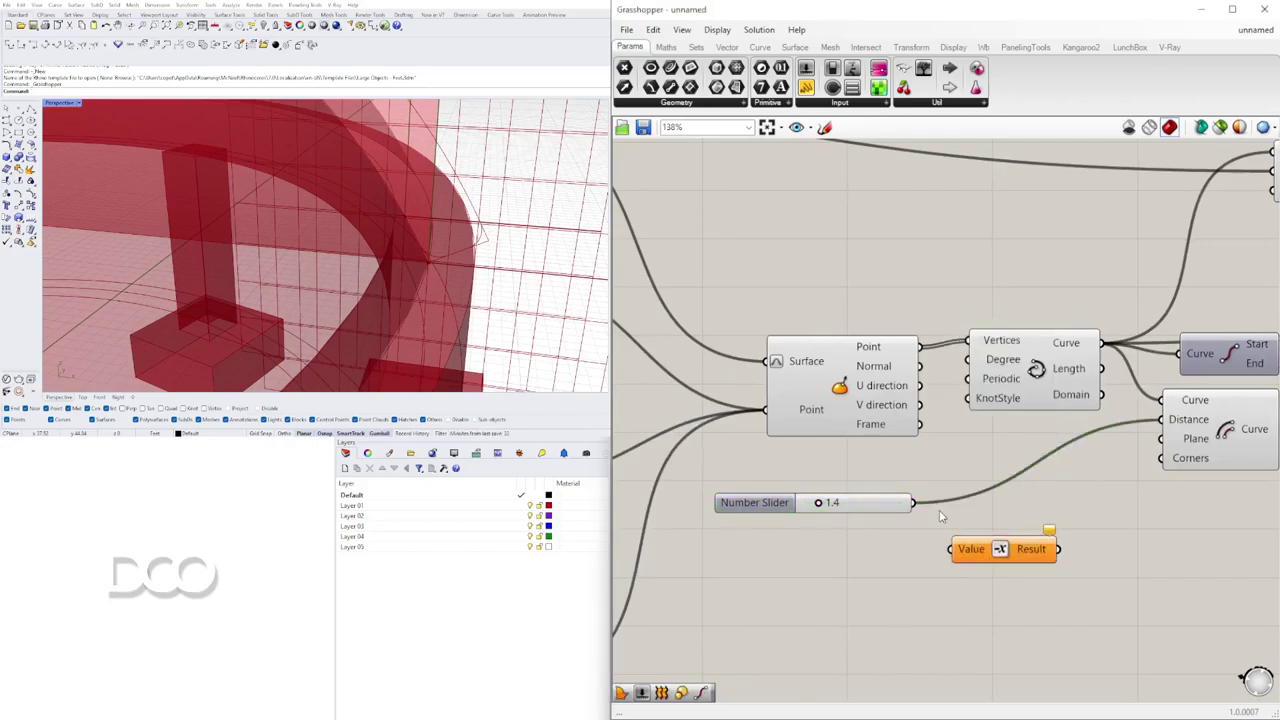
pyautogui.moveTo(919, 509); pyautogui.dragTo(977, 551)
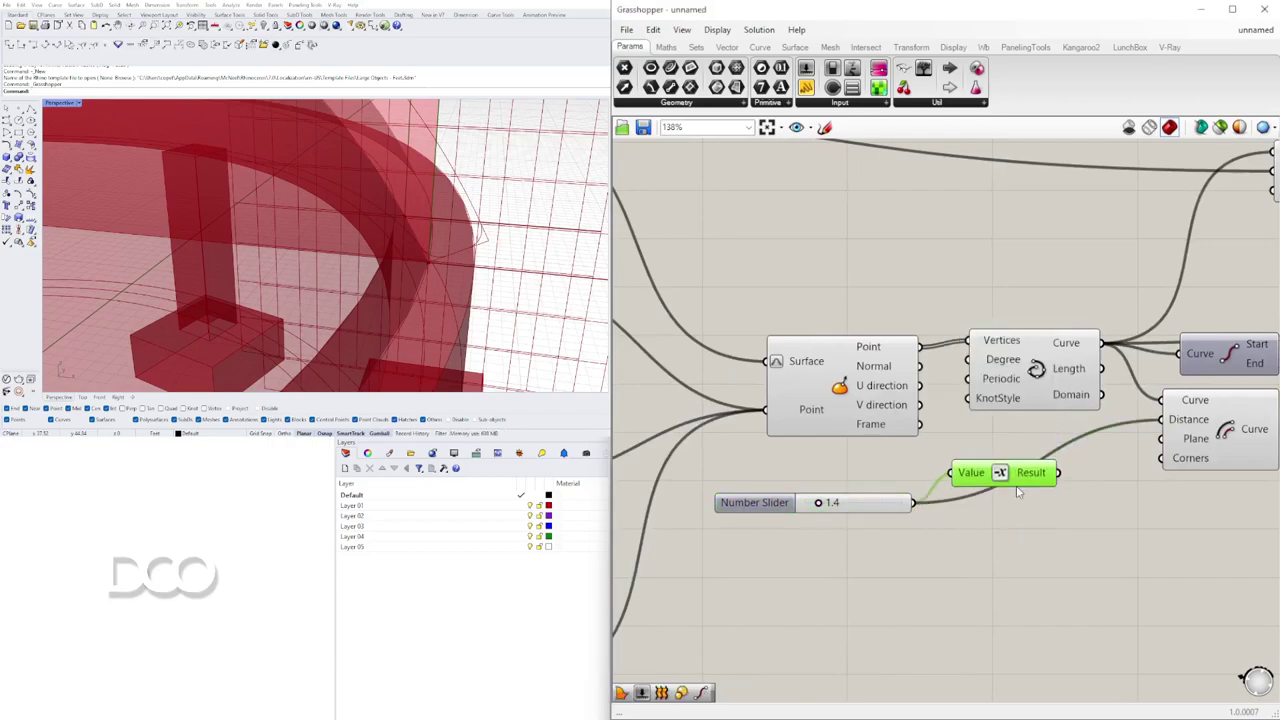
pyautogui.moveTo(1008, 482); pyautogui.dragTo(1007, 507)
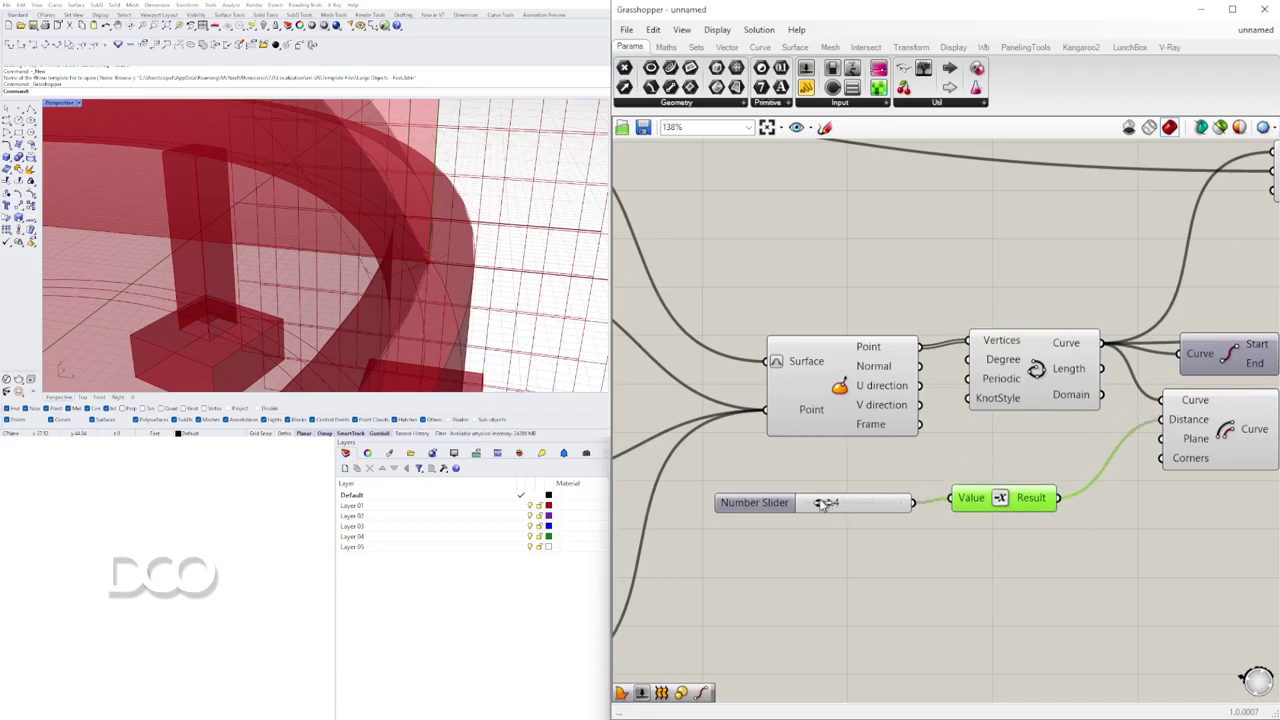
# - Set the profile's offset distance slider to 1.6 and check the dome in the Perspective viewport
pyautogui.moveTo(819, 506); pyautogui.dragTo(824, 506)
pyautogui.moveTo(425, 325); pyautogui.dragTo(402, 280, button='right')
pyautogui.scroll(4, 397, 265)
pyautogui.moveTo(373, 285); pyautogui.dragTo(470, 280, button='right')
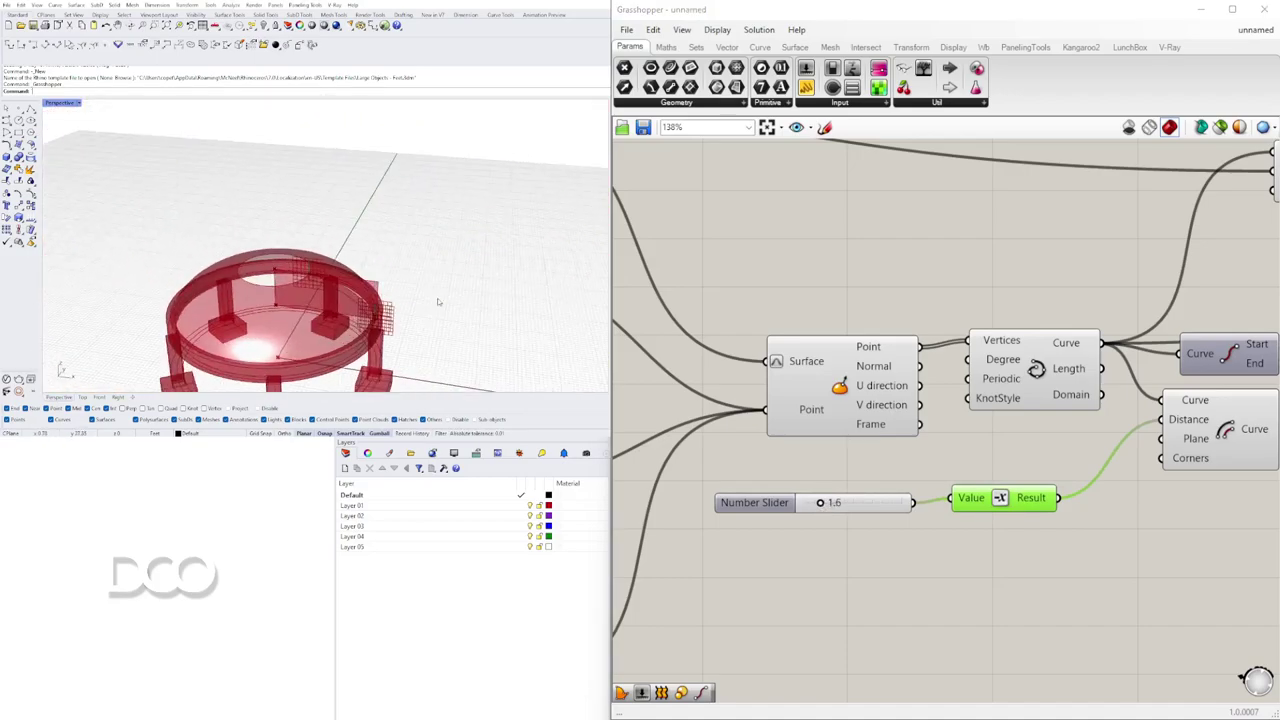
# - Move the Revolution component beyond the fillet and replace its Curve source with the filleted profile curve
pyautogui.scroll(-4, 1011, 313)
pyautogui.moveTo(1011, 313); pyautogui.dragTo(888, 404, button='right')
pyautogui.moveTo(1043, 341); pyautogui.dragTo(962, 375, button='right')
pyautogui.moveTo(960, 371); pyautogui.dragTo(1119, 362)
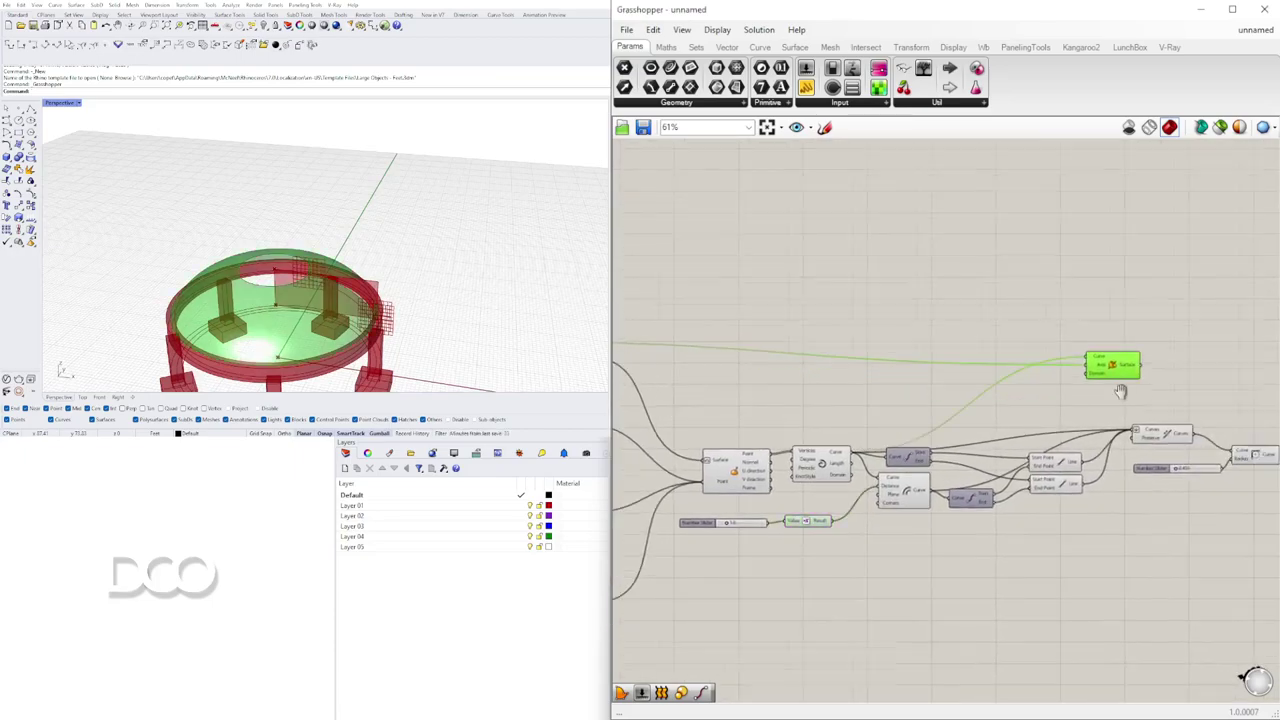
pyautogui.moveTo(913, 435); pyautogui.dragTo(662, 469, button='right')
pyautogui.scroll(1, 663, 470)
pyautogui.scroll(-2, 668, 471)
pyautogui.moveTo(874, 412); pyautogui.dragTo(979, 377, button='right')
pyautogui.scroll(6, 983, 385)
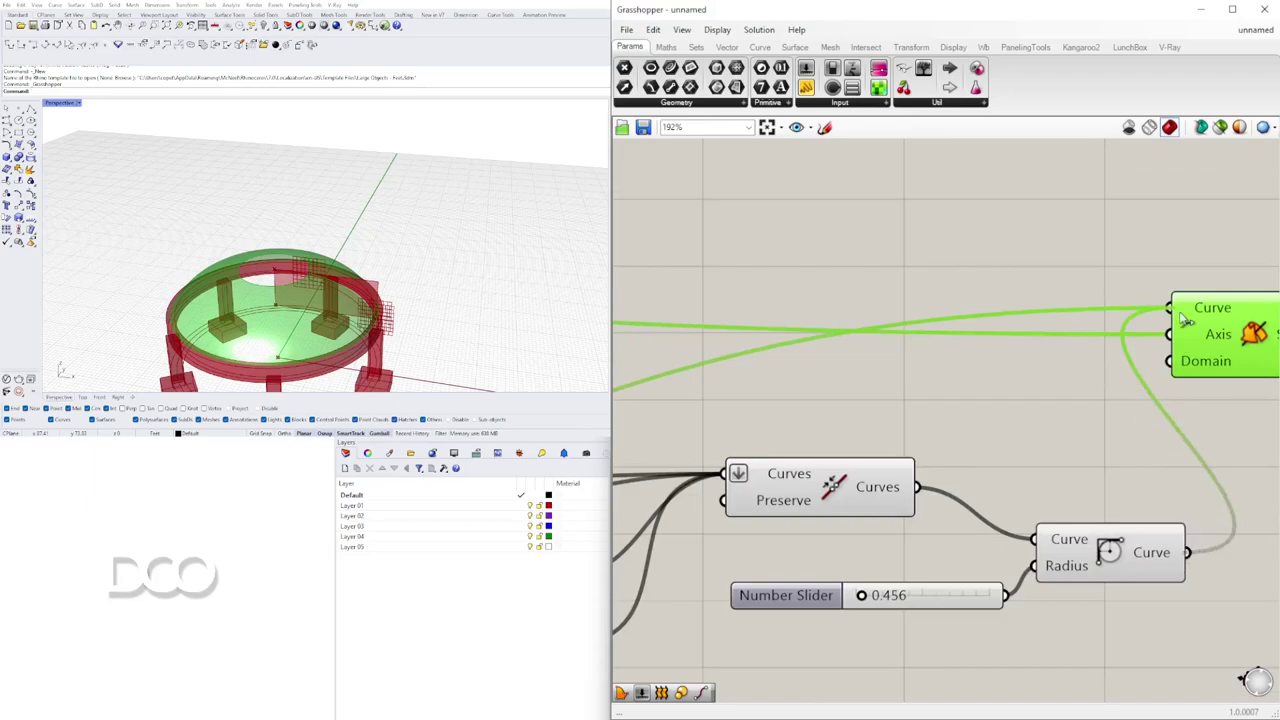
pyautogui.moveTo(1181, 299); pyautogui.dragTo(862, 285, button='right')
pyautogui.moveTo(938, 311); pyautogui.dragTo(1187, 256)
# - Turn off the preview of all dome profile components from Evaluate Surface through Fillet
pyautogui.scroll(-5, 1106, 399)
pyautogui.moveTo(954, 519); pyautogui.dragTo(1121, 485, button='right')
pyautogui.click(1121, 485)
pyautogui.scroll(-2, 1125, 489)
pyautogui.moveTo(1195, 519); pyautogui.dragTo(815, 418)
pyautogui.moveTo(1160, 494); pyautogui.dragTo(798, 424)
pyautogui.middleClick(831, 426)
pyautogui.click(876, 383)
# - Turn off the preview of the components that build the dome's vertical section surface, from the moved geometry to the extrusion
pyautogui.scroll(10, 354, 240)
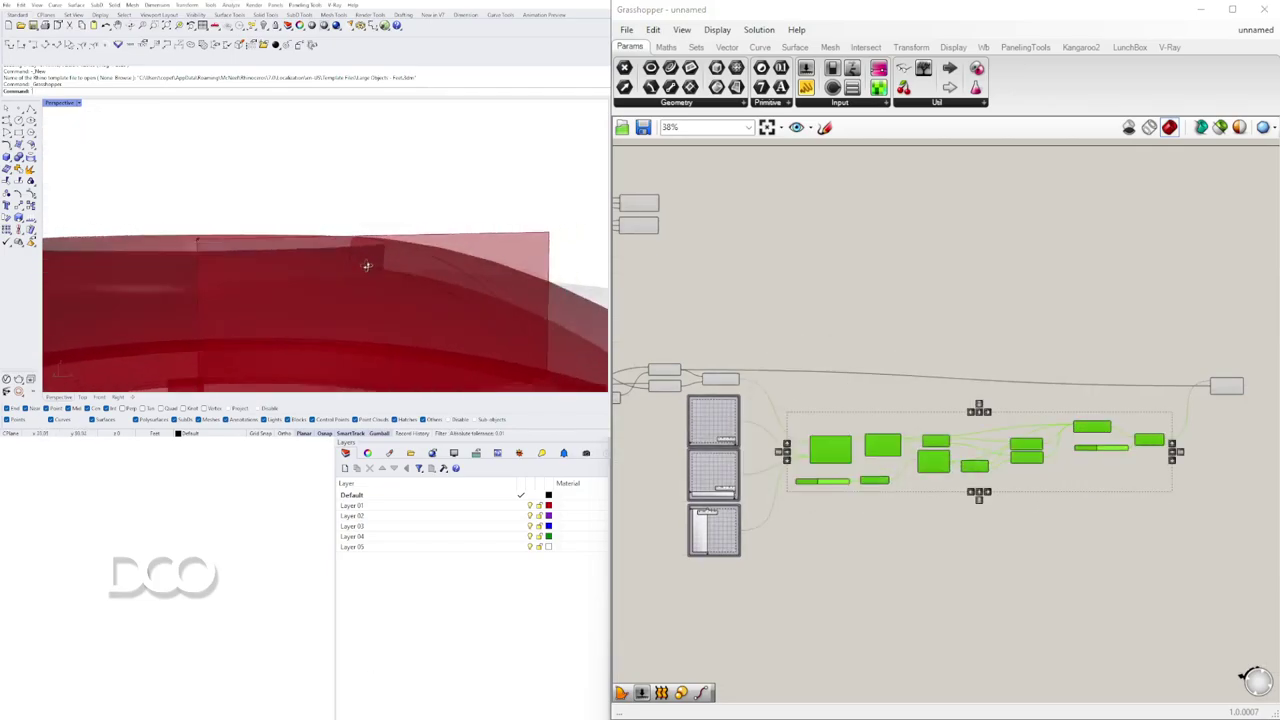
pyautogui.moveTo(429, 286); pyautogui.dragTo(341, 261, button='right')
pyautogui.scroll(3, 737, 432)
pyautogui.moveTo(690, 299); pyautogui.dragTo(1138, 335, button='right')
pyautogui.moveTo(1174, 335); pyautogui.dragTo(770, 449)
pyautogui.middleClick(835, 320)
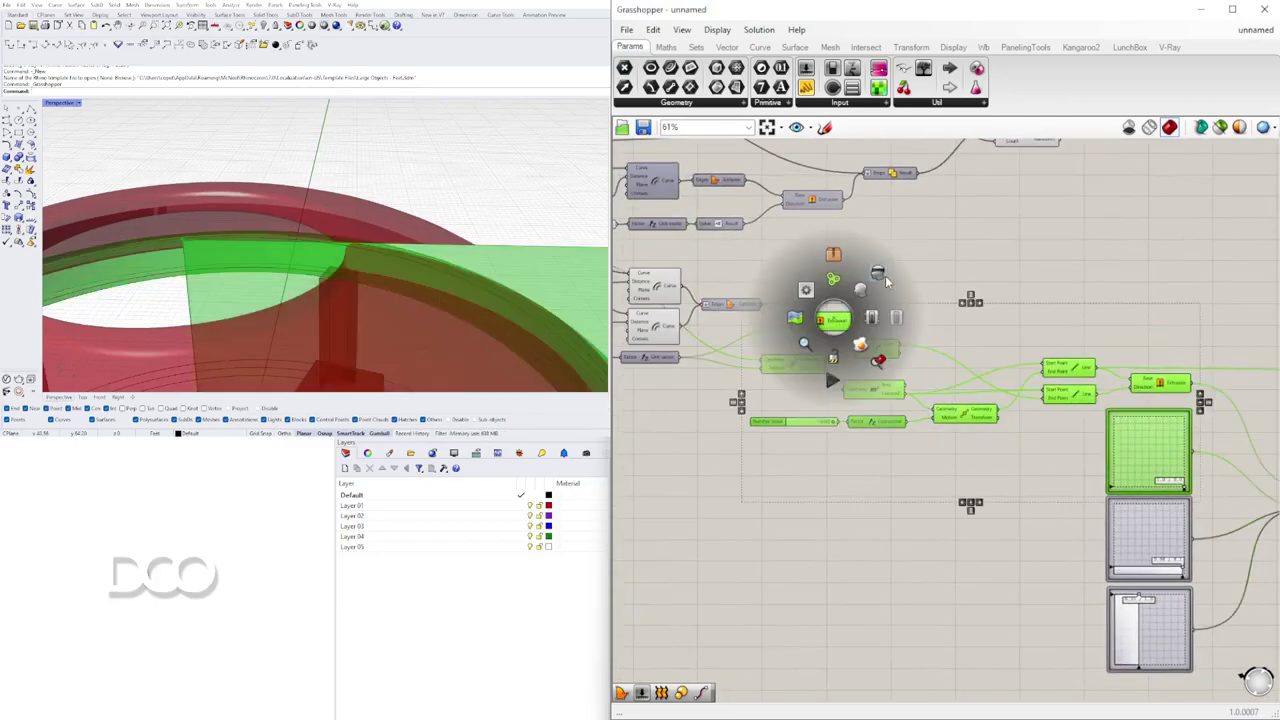
pyautogui.click(881, 275)
pyautogui.click(991, 241)
# - Turn the preview of the circular beam's extrusion back on
pyautogui.moveTo(352, 290); pyautogui.dragTo(419, 256, button='right')
pyautogui.scroll(2, 1018, 314)
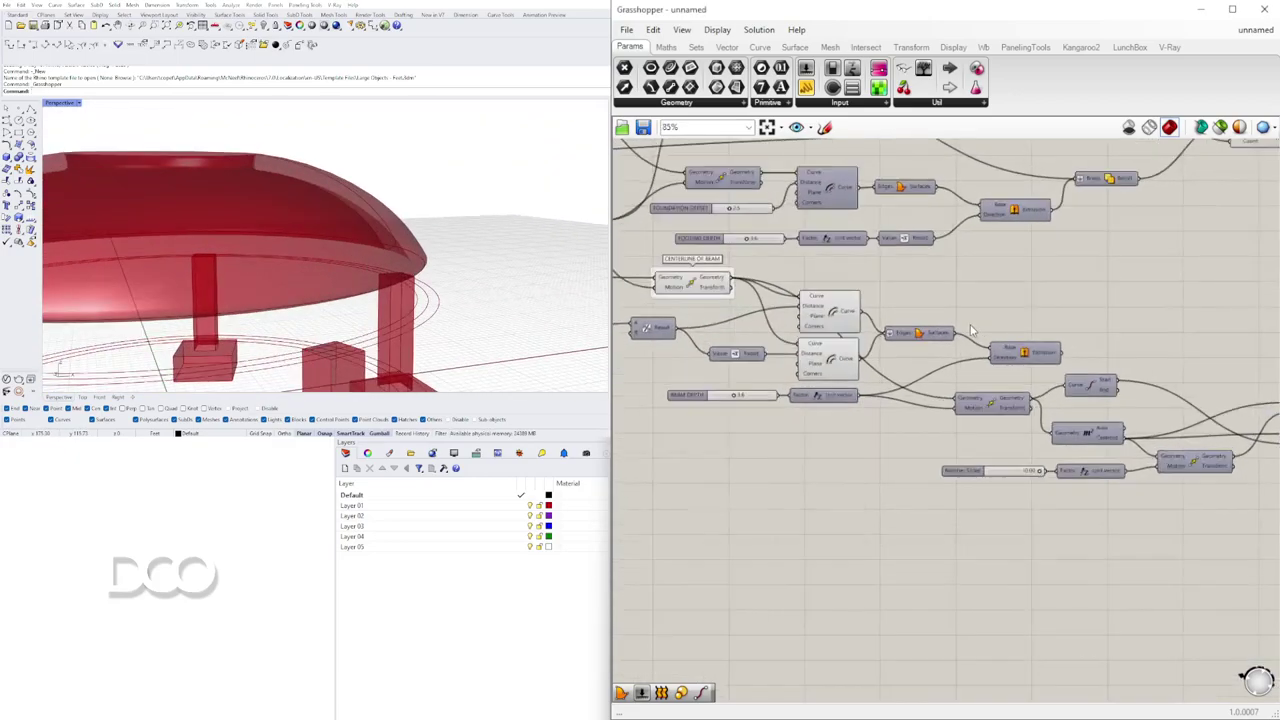
pyautogui.click(1040, 358)
pyautogui.rightClick(1050, 350)
pyautogui.click(1085, 380)
pyautogui.scroll(-5, 404, 233)
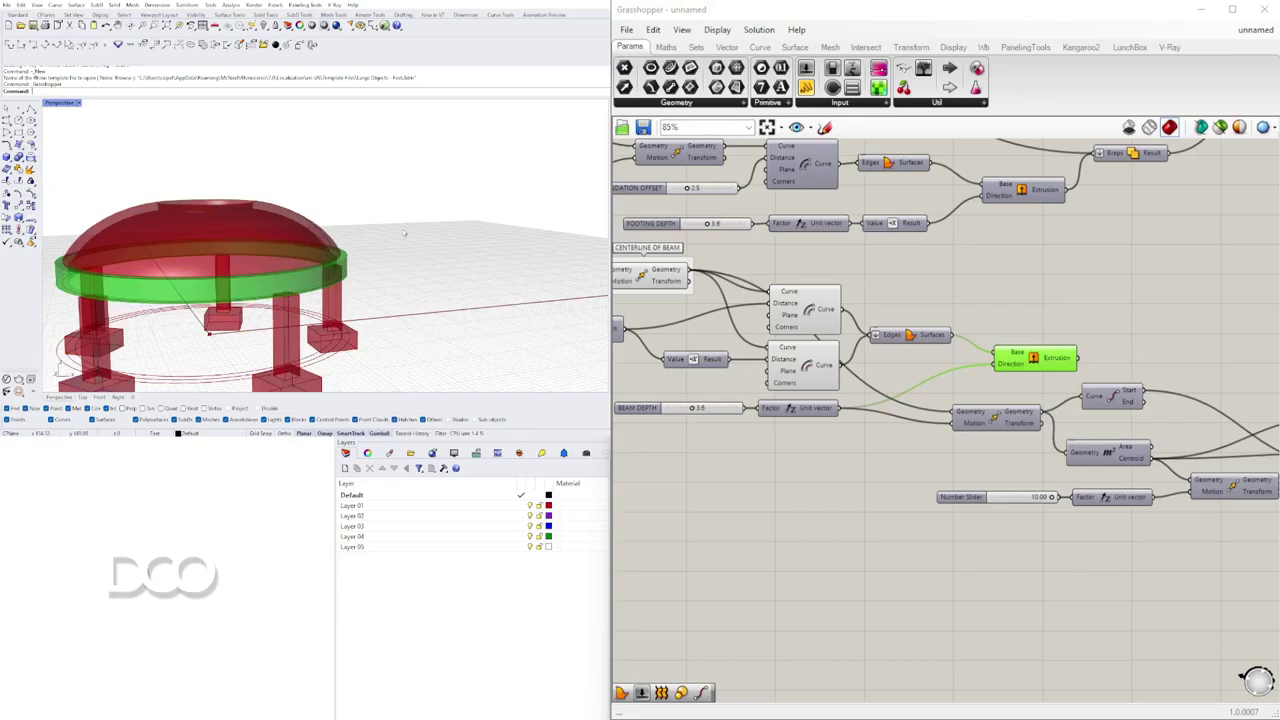
pyautogui.click(1100, 304)
# - Examine where the dome's edge meets the circular beam in the Perspective viewport
pyautogui.moveTo(408, 238); pyautogui.dragTo(376, 228, button='right')
pyautogui.scroll(5, 434, 243)
pyautogui.scroll(-5, 446, 237)
pyautogui.scroll(2, 434, 261)
pyautogui.scroll(5, 506, 237)
pyautogui.scroll(-8, 376, 228)
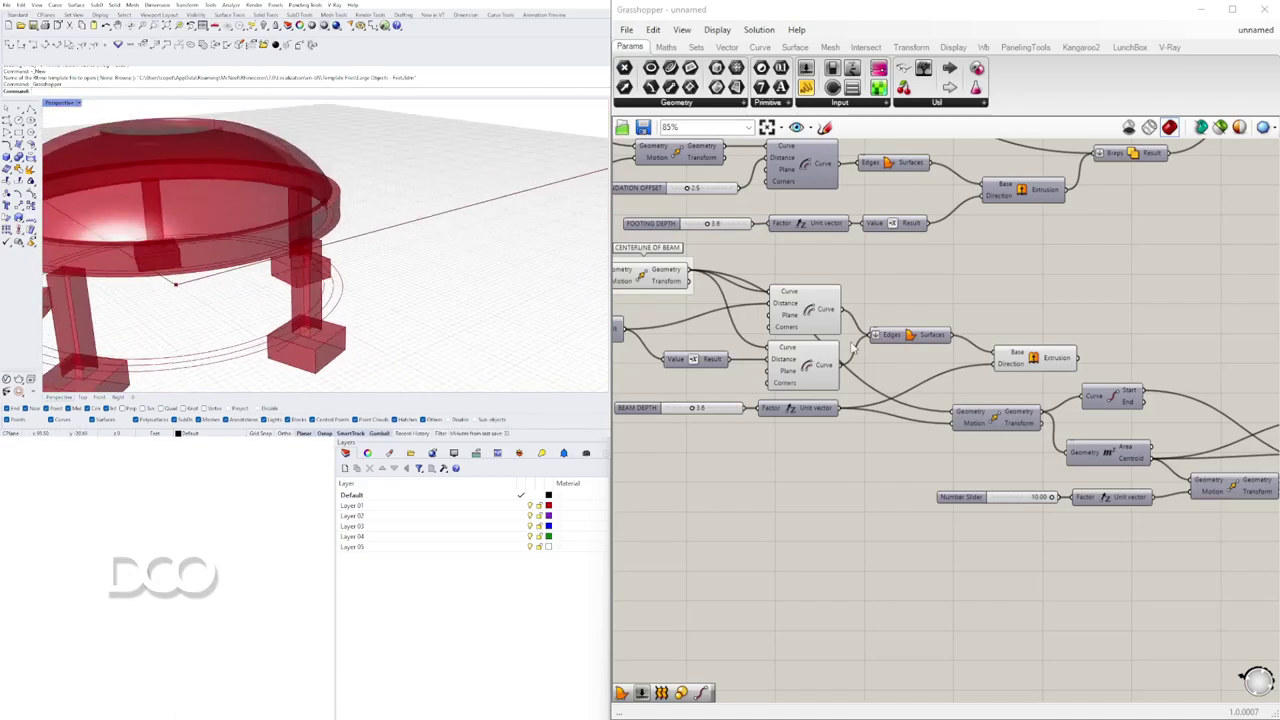
# - Add a Solid Difference component and connect the Revolution surface to its Breps A input
pyautogui.scroll(-5, 877, 415)
pyautogui.moveTo(879, 415); pyautogui.dragTo(689, 438, button='right')
pyautogui.scroll(2, 1078, 410)
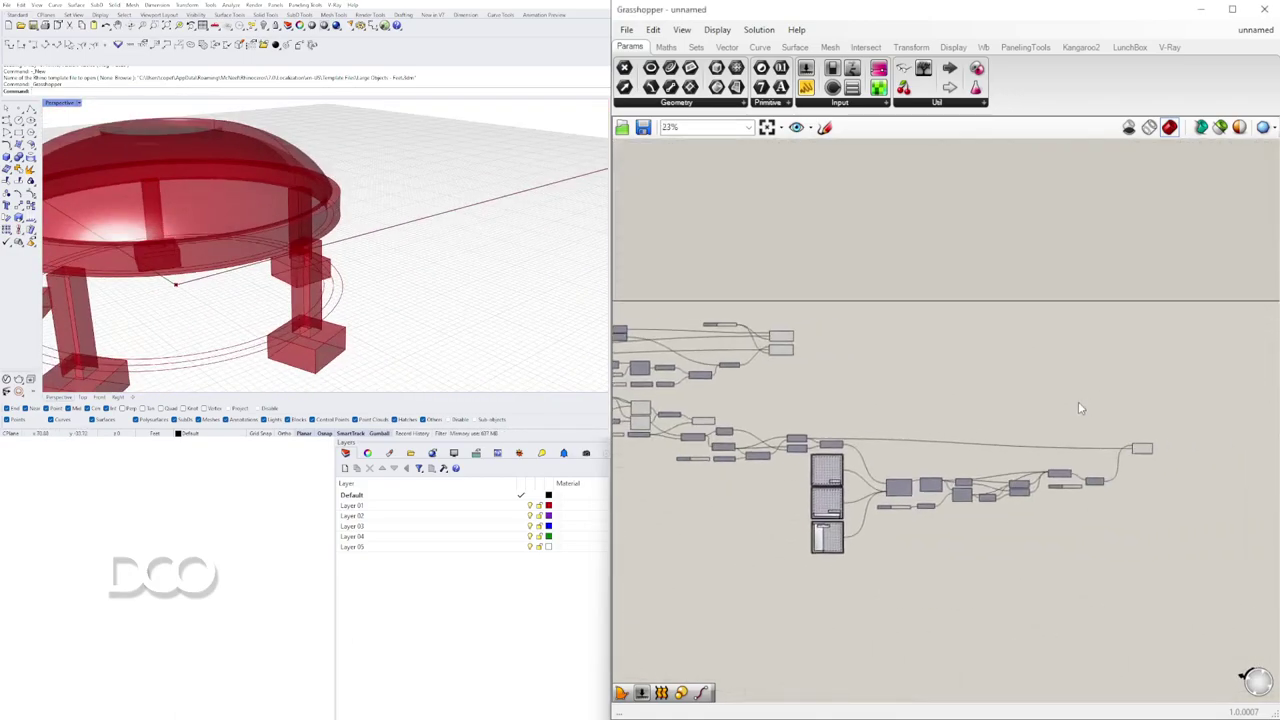
pyautogui.doubleClick(1081, 423)
pyautogui.write('DIF')
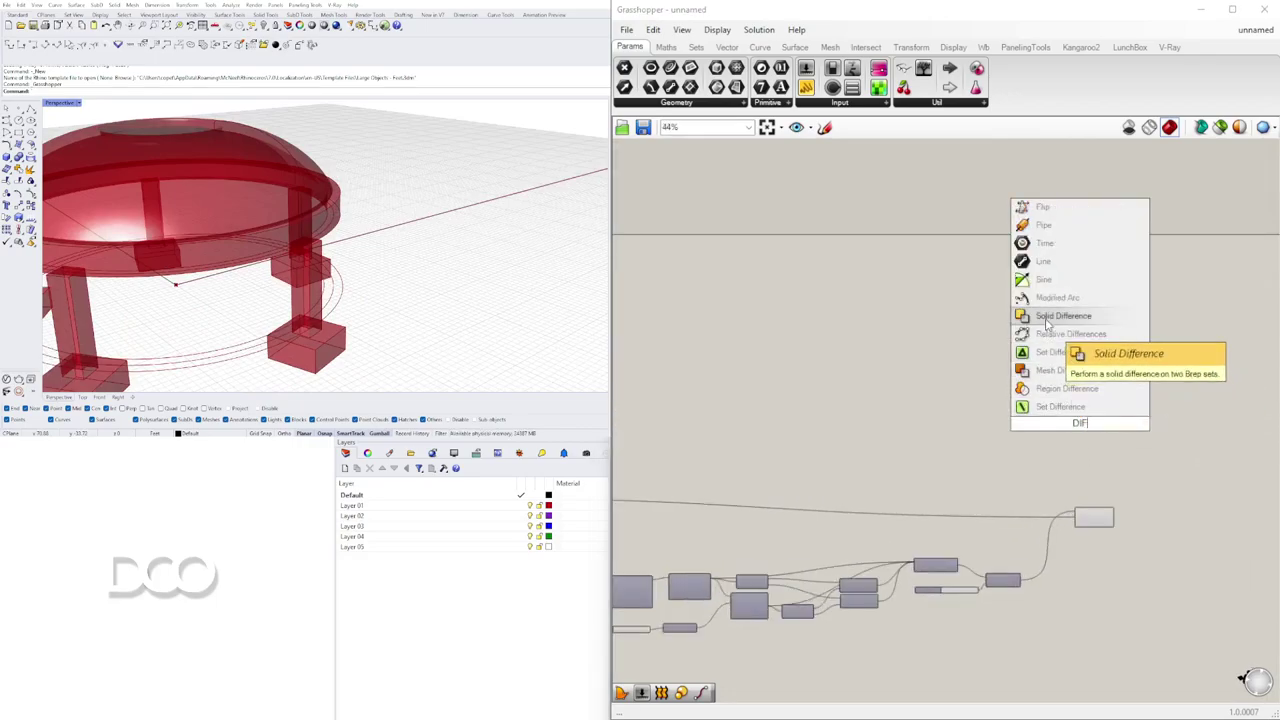
pyautogui.click(1063, 316)
pyautogui.scroll(4, 1090, 425)
pyautogui.moveTo(1090, 521); pyautogui.dragTo(1033, 449, button='right')
pyautogui.click(955, 490)
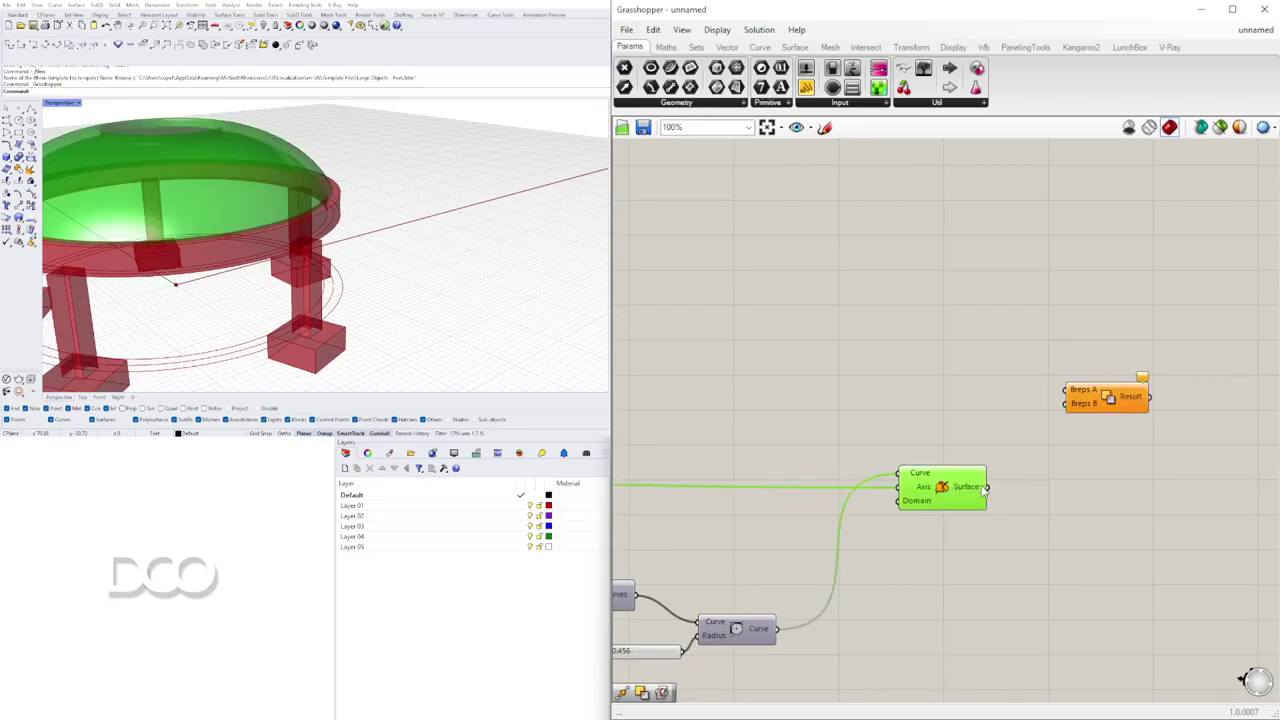
# - Connect the circular beam's extrusion to the Breps B input of Solid Difference
pyautogui.scroll(-6, 1026, 430)
pyautogui.moveTo(749, 434); pyautogui.dragTo(1026, 438, button='right')
pyautogui.scroll(5, 743, 386)
pyautogui.moveTo(743, 386); pyautogui.dragTo(778, 480, button='right')
pyautogui.moveTo(776, 410); pyautogui.dragTo(951, 400, button='right')
pyautogui.click(1016, 310)
pyautogui.moveTo(860, 490); pyautogui.dragTo(829, 454, button='right')
pyautogui.click(1028, 472)
pyautogui.click(757, 495)
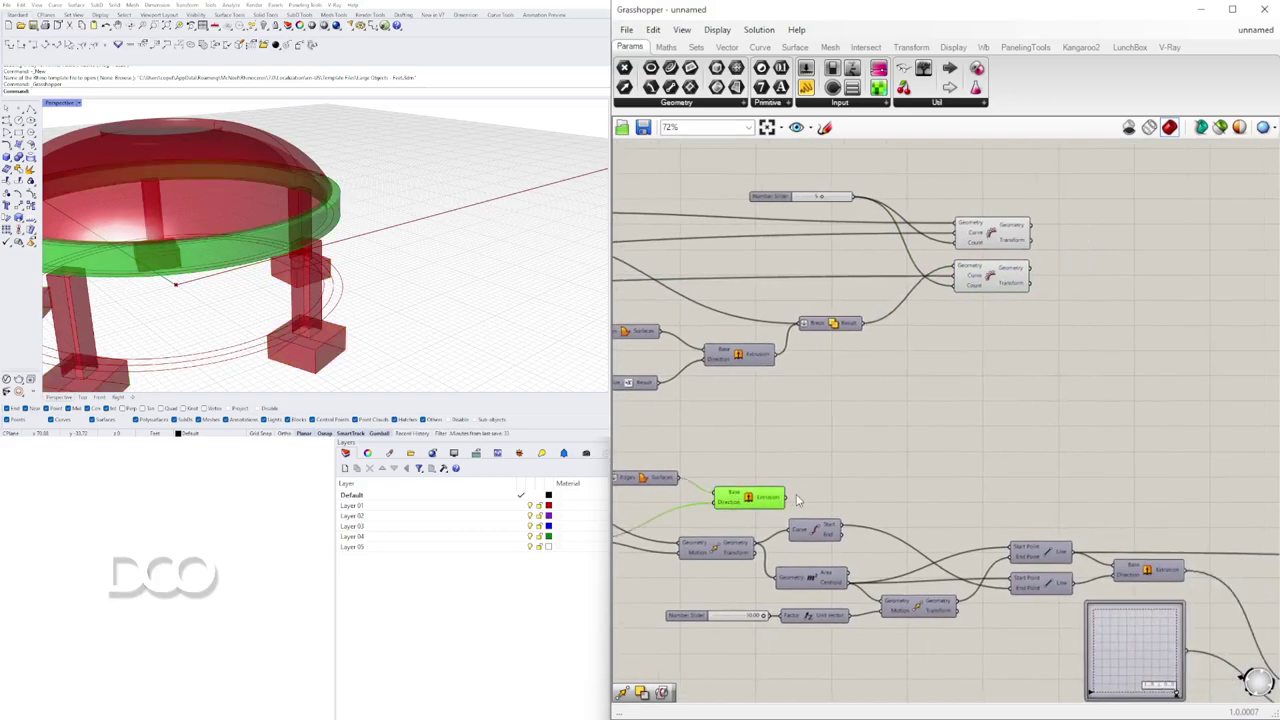
pyautogui.scroll(-7, 811, 466)
pyautogui.moveTo(785, 499); pyautogui.dragTo(1120, 487)
pyautogui.scroll(6, 1213, 468)
pyautogui.scroll(4, 1150, 463)
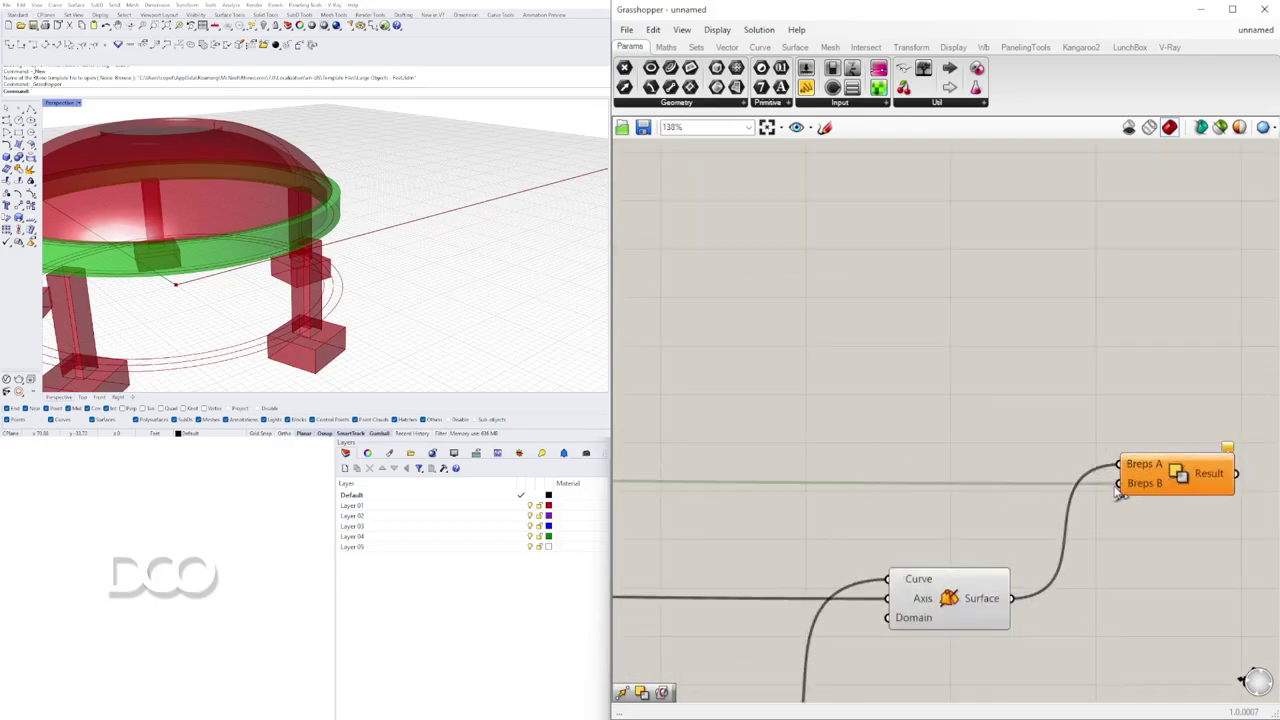
pyautogui.click(1157, 480)
# - Turn off the preview of the dome's Revolution component
pyautogui.scroll(-7, 968, 505)
pyautogui.moveTo(834, 526); pyautogui.dragTo(1135, 515, button='right')
pyautogui.moveTo(712, 455); pyautogui.dragTo(964, 479, button='right')
pyautogui.scroll(4, 775, 496)
pyautogui.click(803, 502)
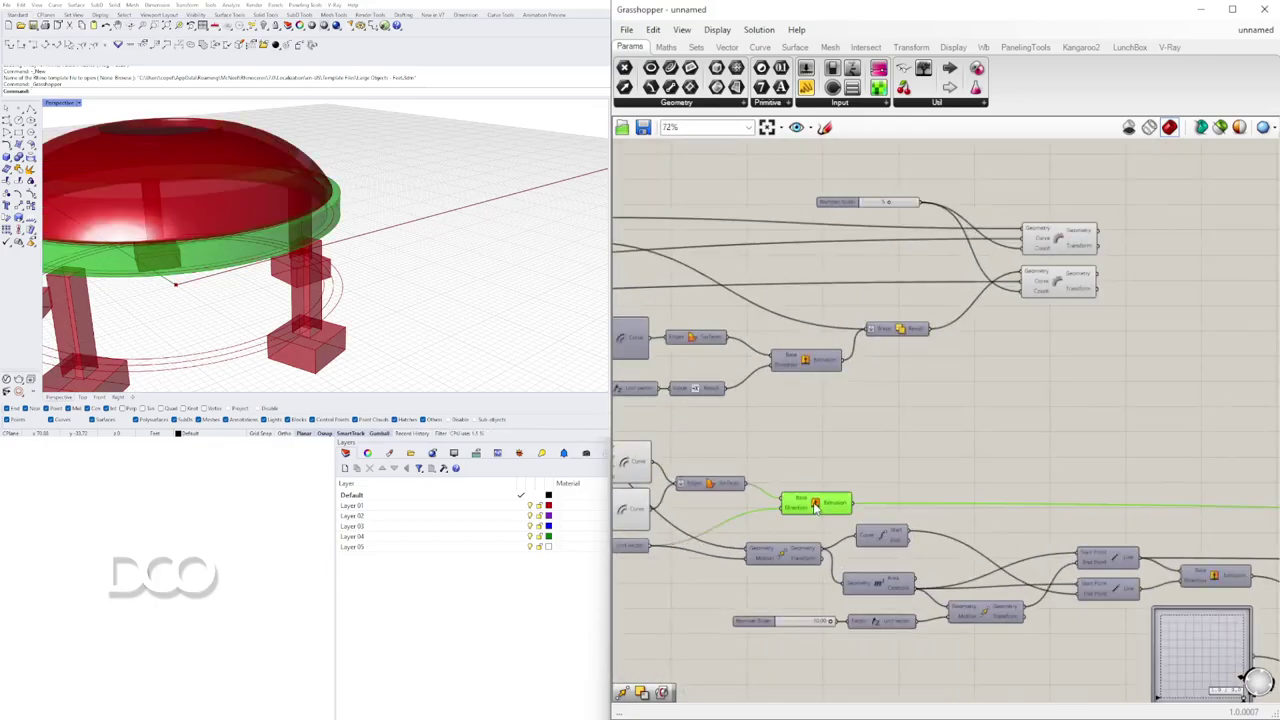
pyautogui.scroll(-6, 1150, 560)
pyautogui.moveTo(1150, 560); pyautogui.dragTo(958, 500, button='right')
pyautogui.scroll(5, 958, 500)
pyautogui.rightClick(925, 523)
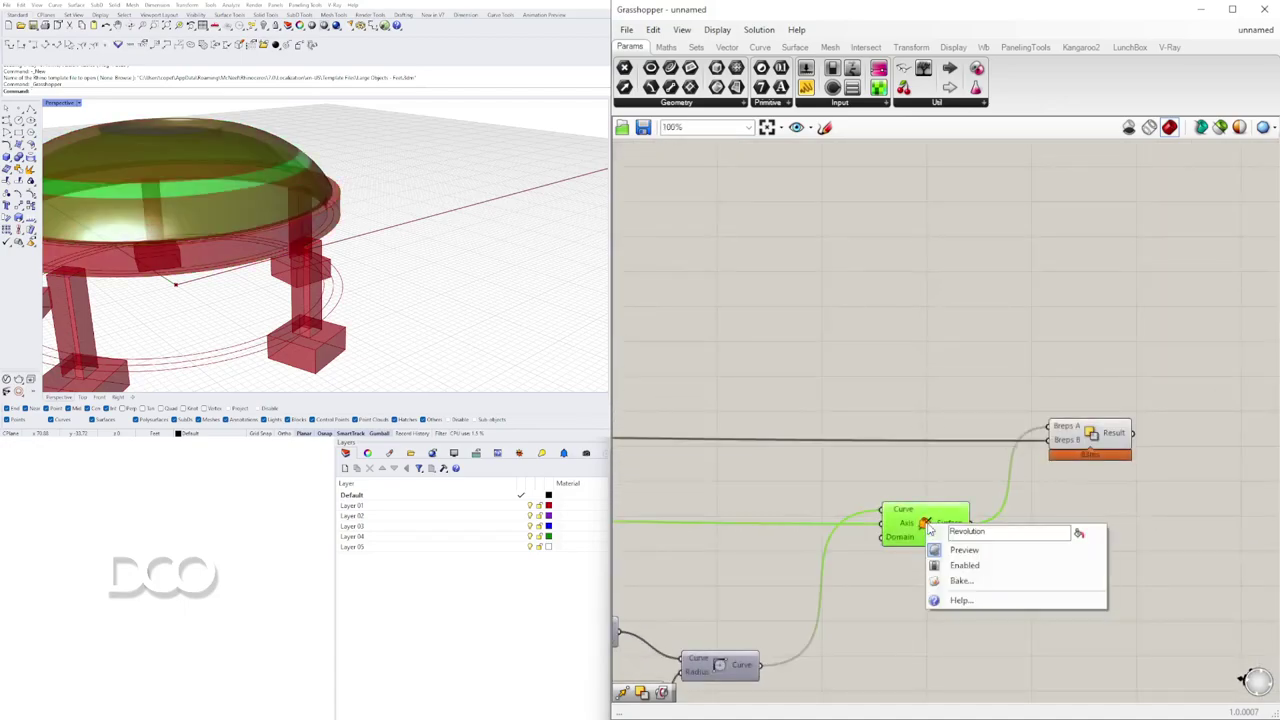
pyautogui.click(953, 555)
# - Examine the Solid Difference dome where it sits against the circular beam
pyautogui.moveTo(1092, 434); pyautogui.dragTo(1086, 434)
pyautogui.scroll(5, 326, 194)
pyautogui.moveTo(326, 194); pyautogui.dragTo(394, 210, button='right')
pyautogui.scroll(-8, 392, 210)
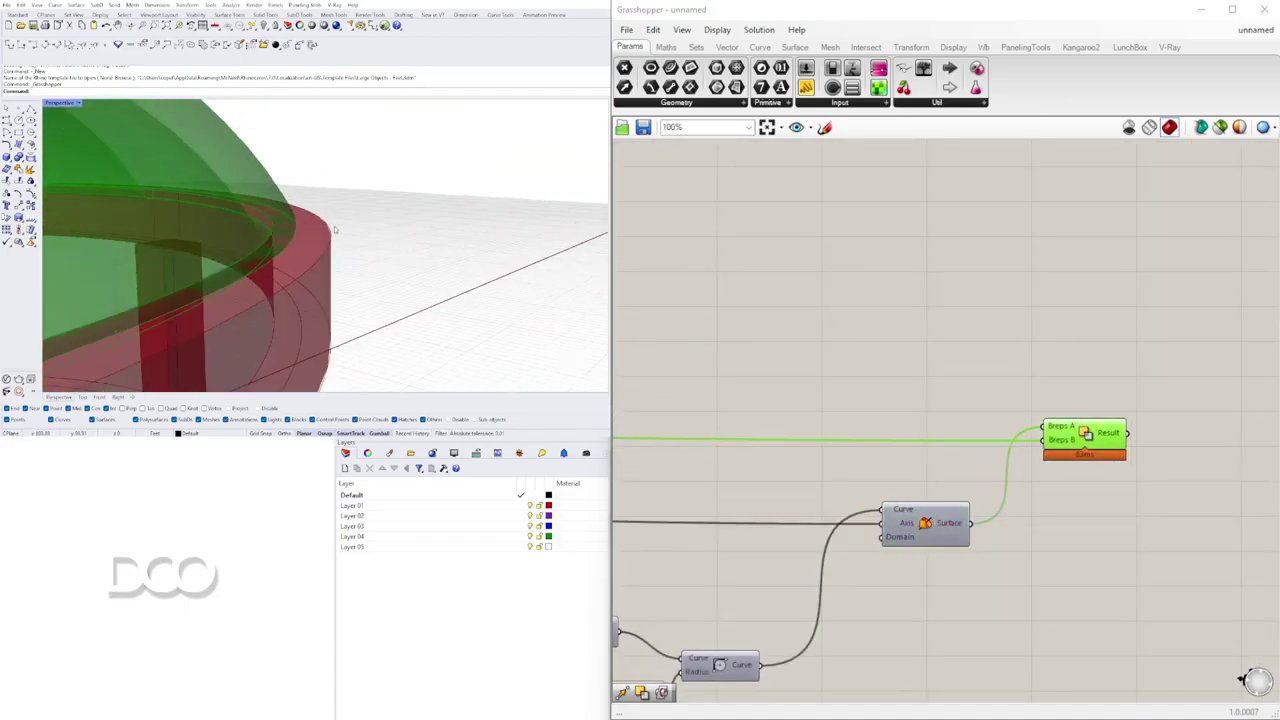
pyautogui.middleClick(1084, 435)
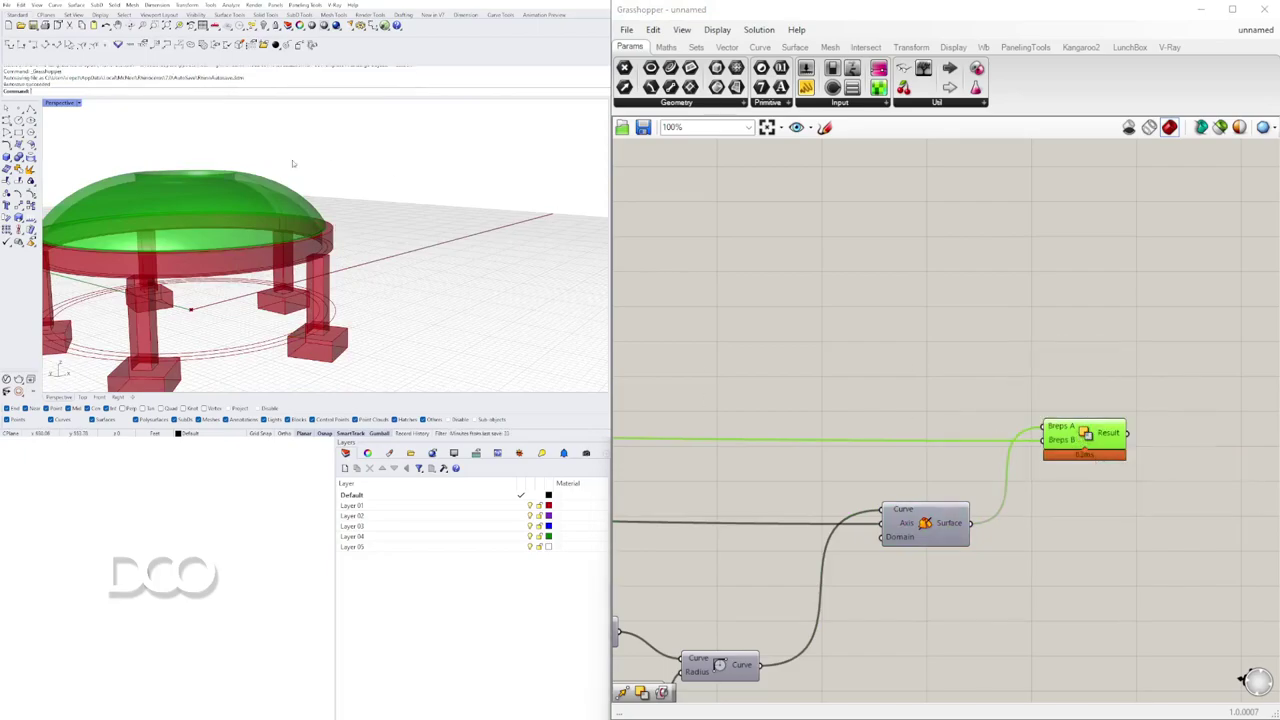
pyautogui.moveTo(342, 169); pyautogui.dragTo(350, 240, button='right')
pyautogui.click(1087, 385)
# - Try to bake the Solid Difference result
pyautogui.click(1067, 441)
pyautogui.middleClick(1090, 437)
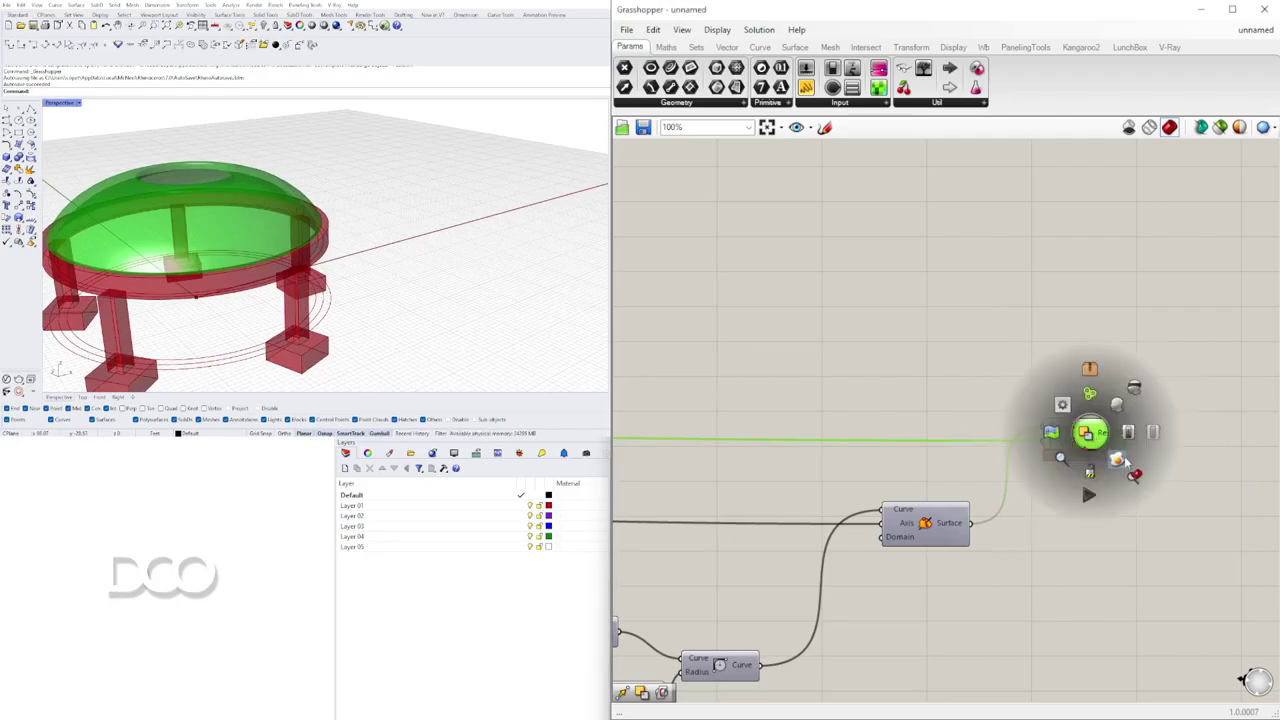
pyautogui.moveTo(203, 170); pyautogui.dragTo(343, 212, button='right')
pyautogui.scroll(-5, 242, 155)
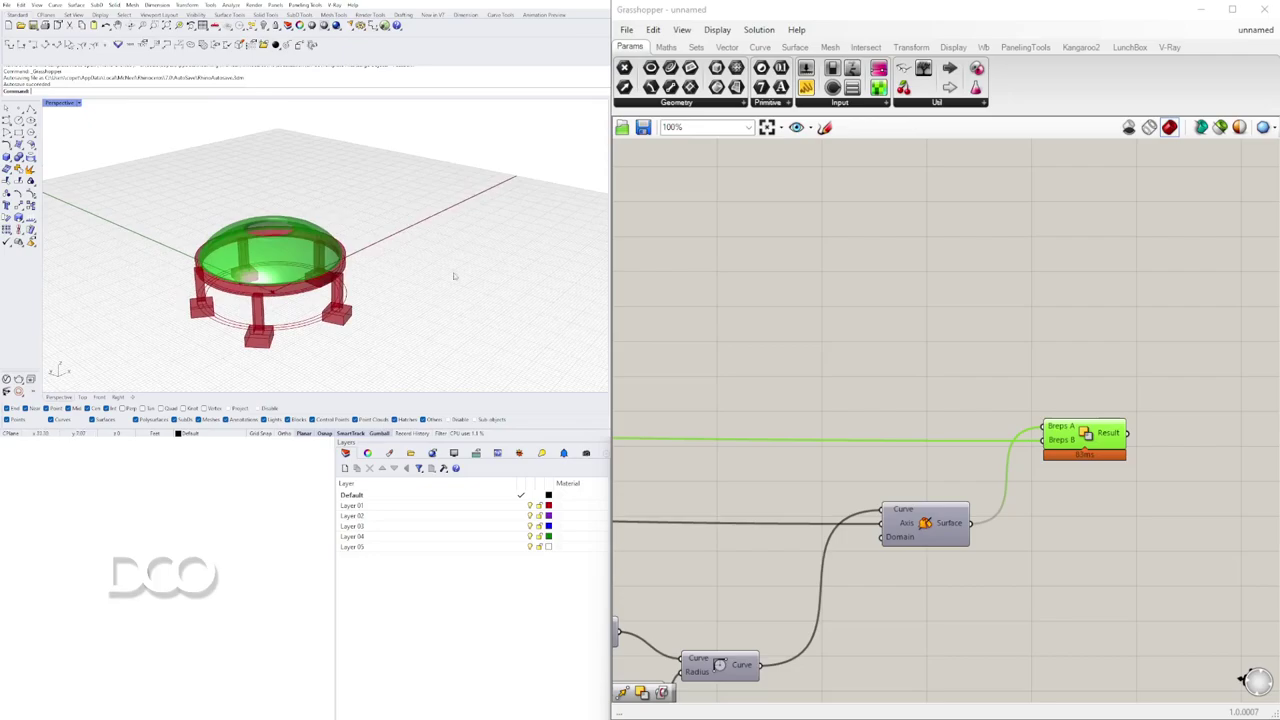
pyautogui.middleClick(1088, 432)
pyautogui.click(1116, 457)
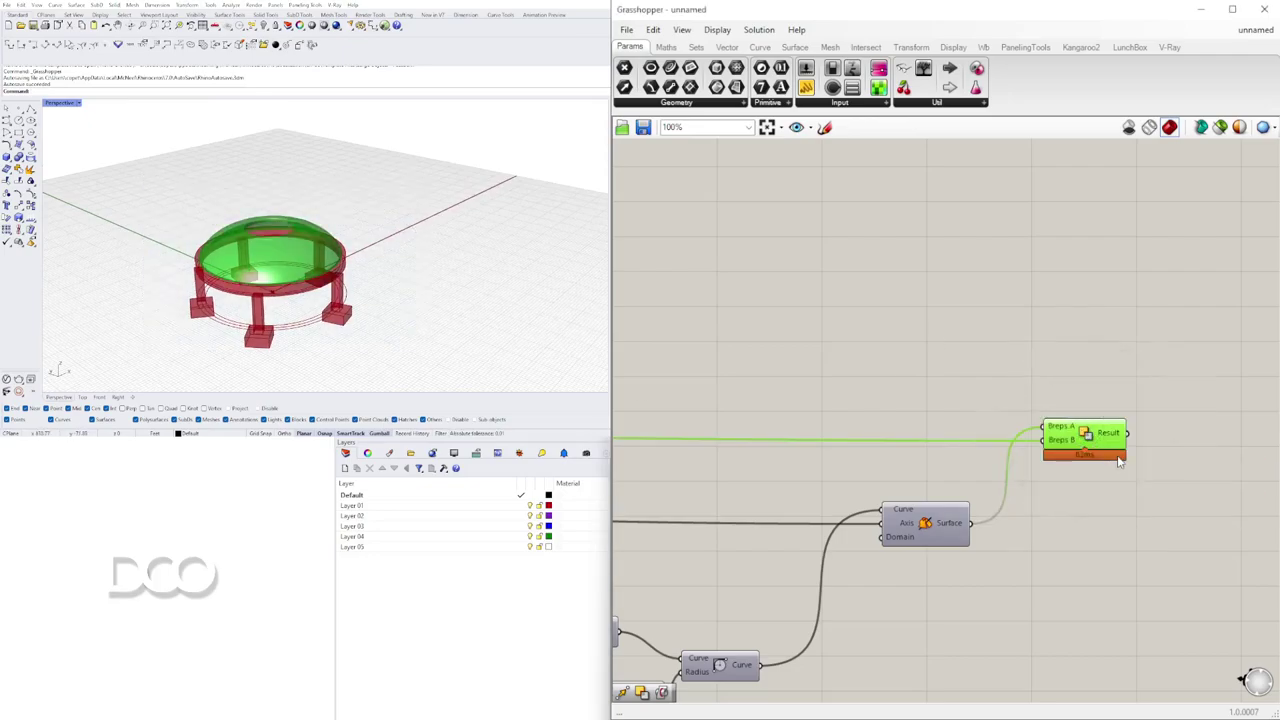
pyautogui.middleClick(1116, 440)
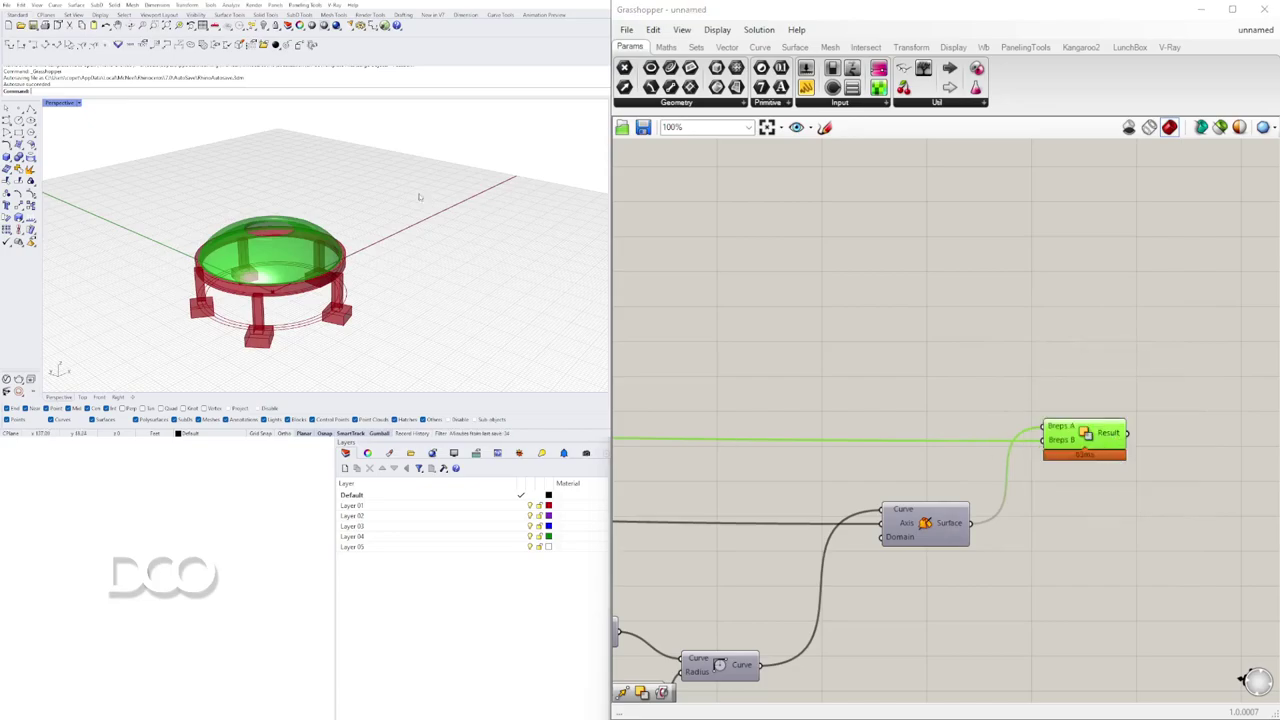
pyautogui.scroll(3, 263, 244)
pyautogui.moveTo(318, 207); pyautogui.dragTo(380, 222, button='right')
pyautogui.scroll(6, 335, 228)
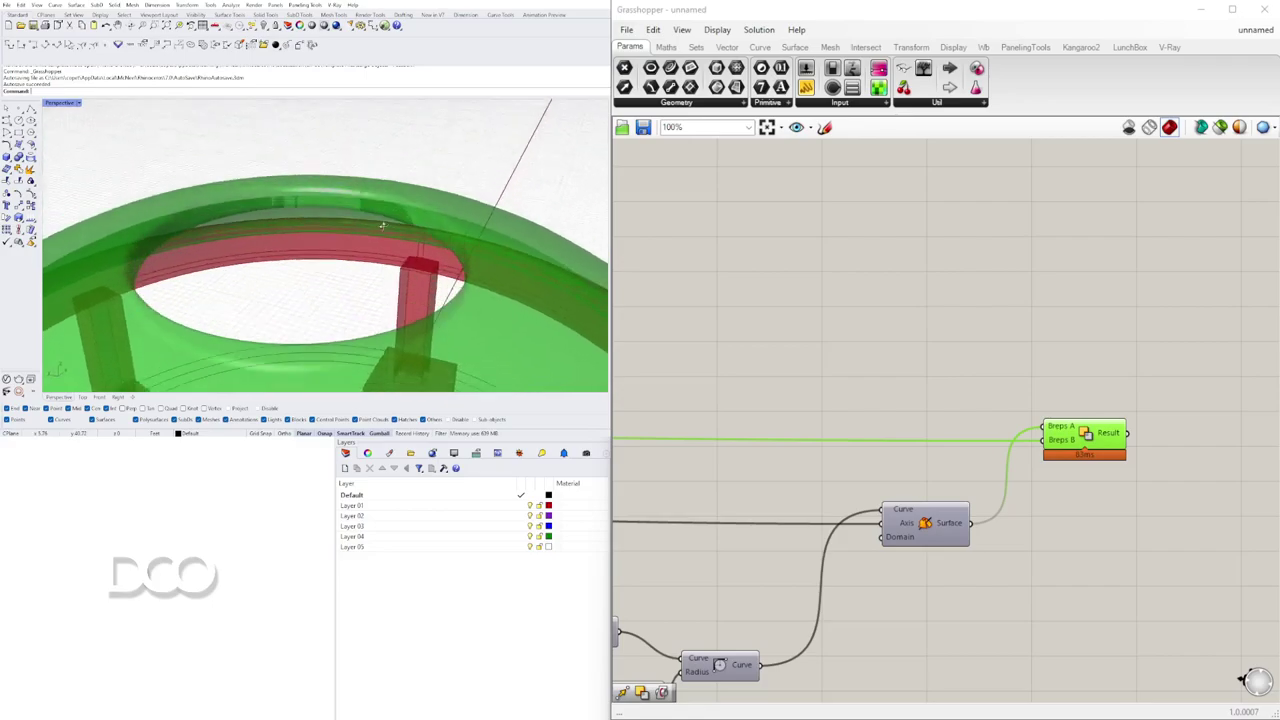
pyautogui.scroll(-6, 360, 220)
pyautogui.click(1082, 408)
pyautogui.moveTo(1082, 408); pyautogui.dragTo(1004, 410, button='right')
pyautogui.doubleClick(1004, 410)
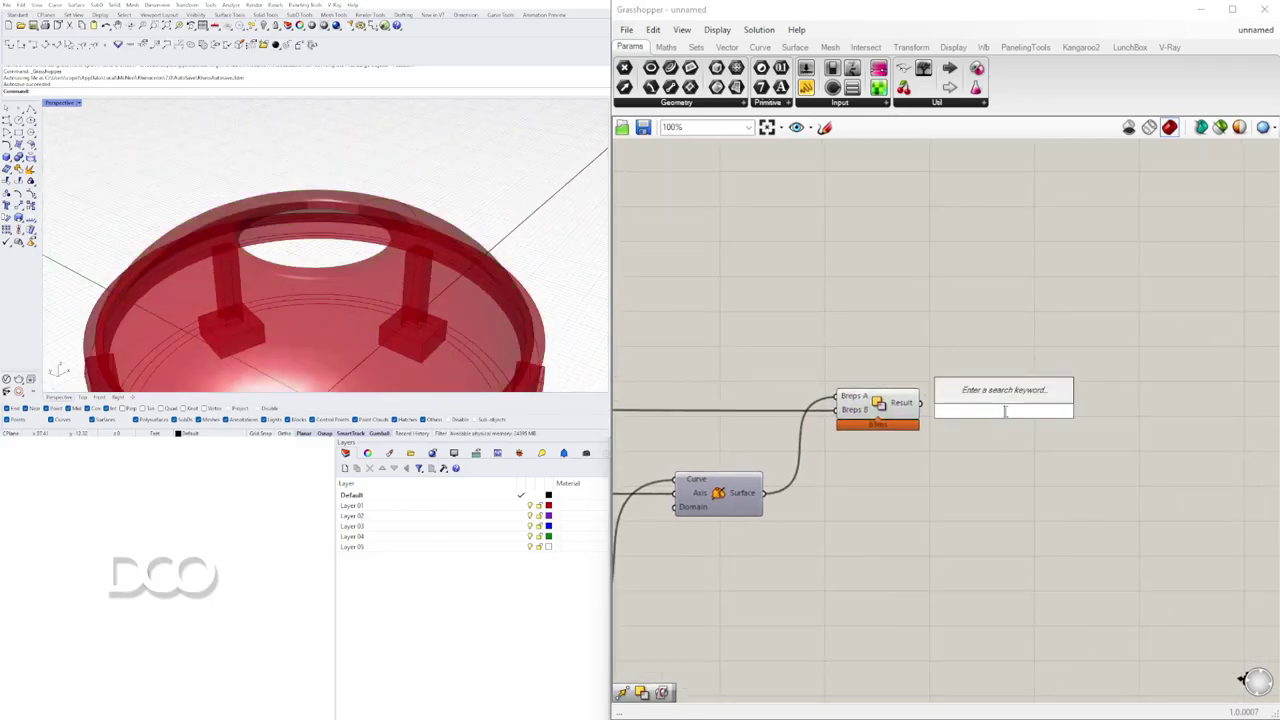
pyautogui.write('BAKE')
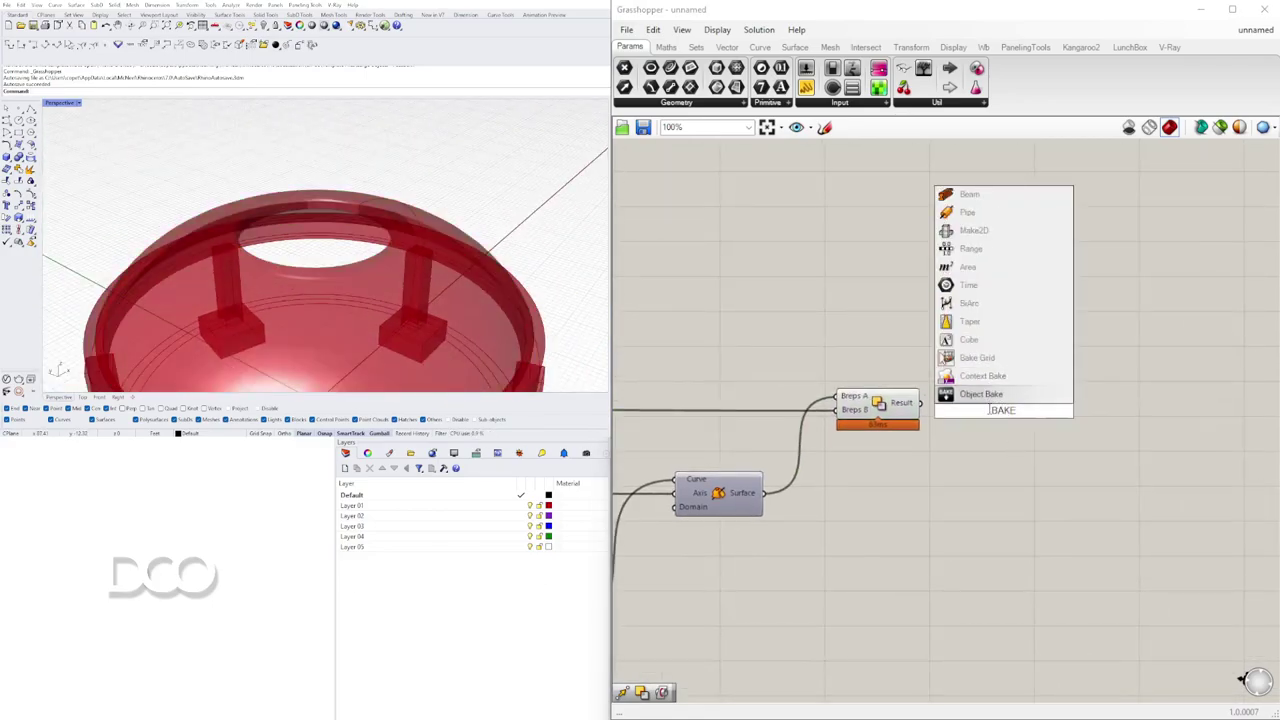
pyautogui.click(978, 395)
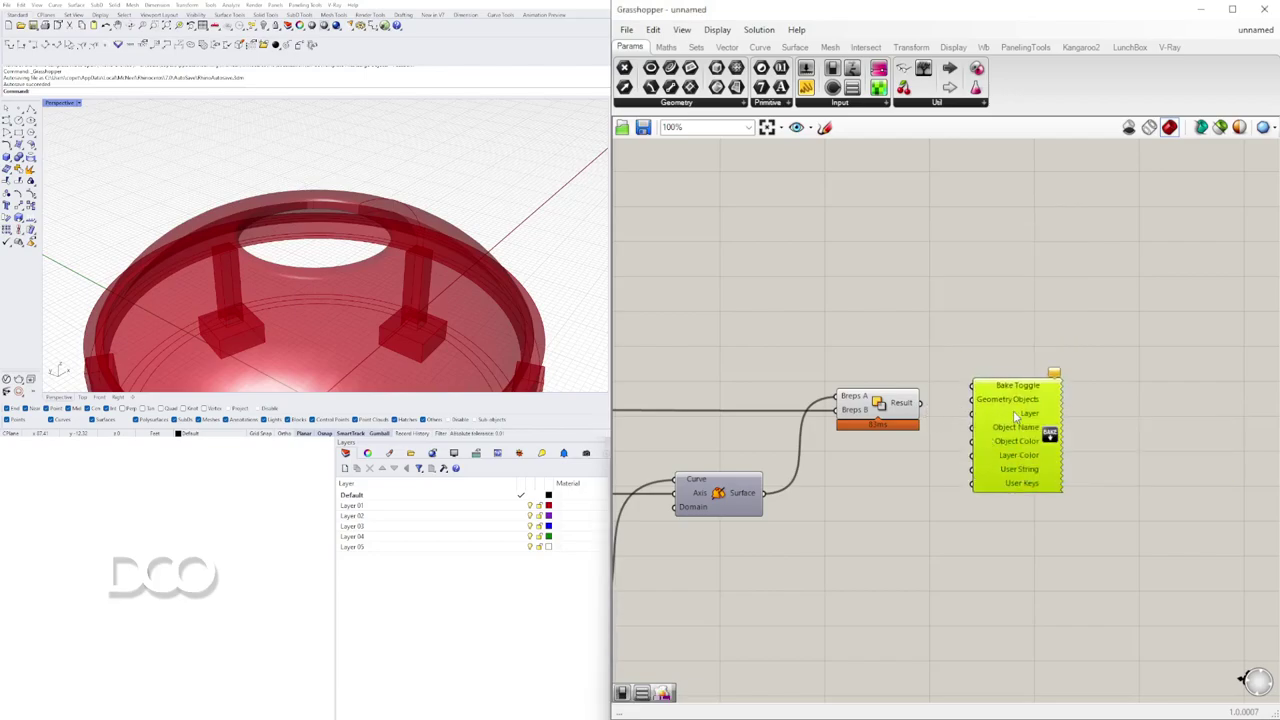
pyautogui.press('Delete')
# - Add a Brep parameter, connect the Solid Difference result to it, and check its contents
pyautogui.click(879, 404)
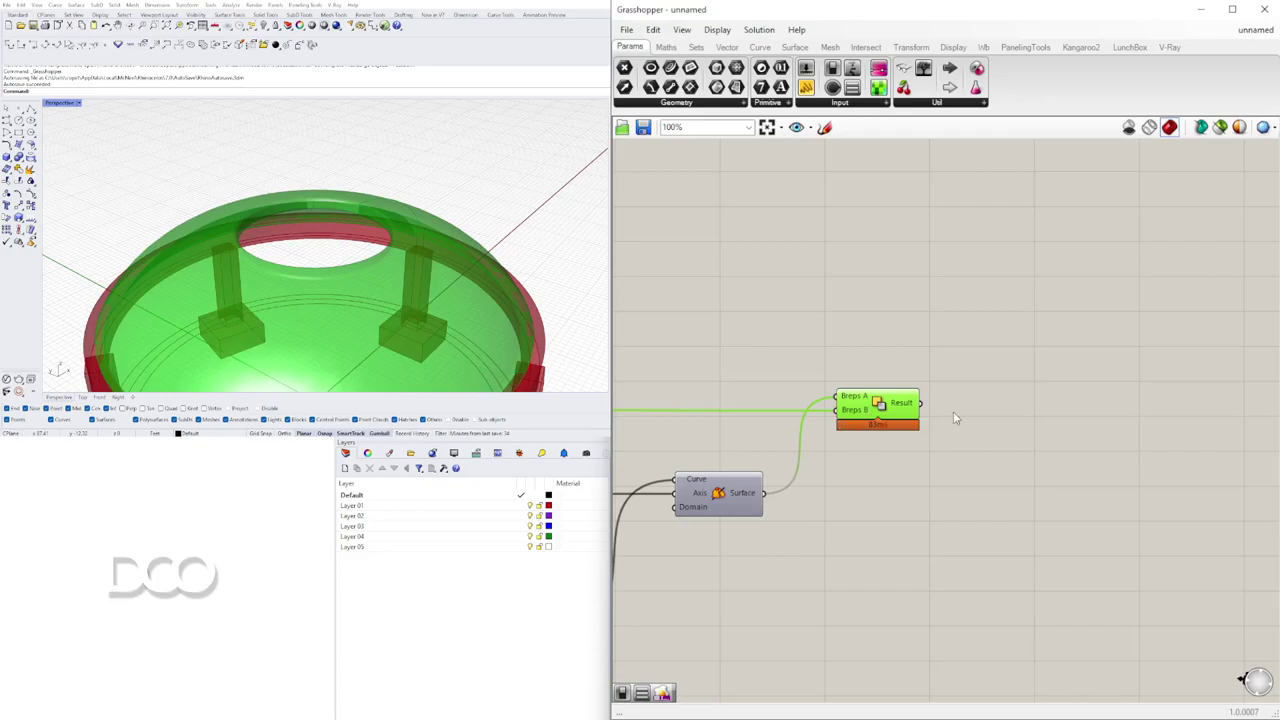
pyautogui.doubleClick(981, 411)
pyautogui.write('bre')
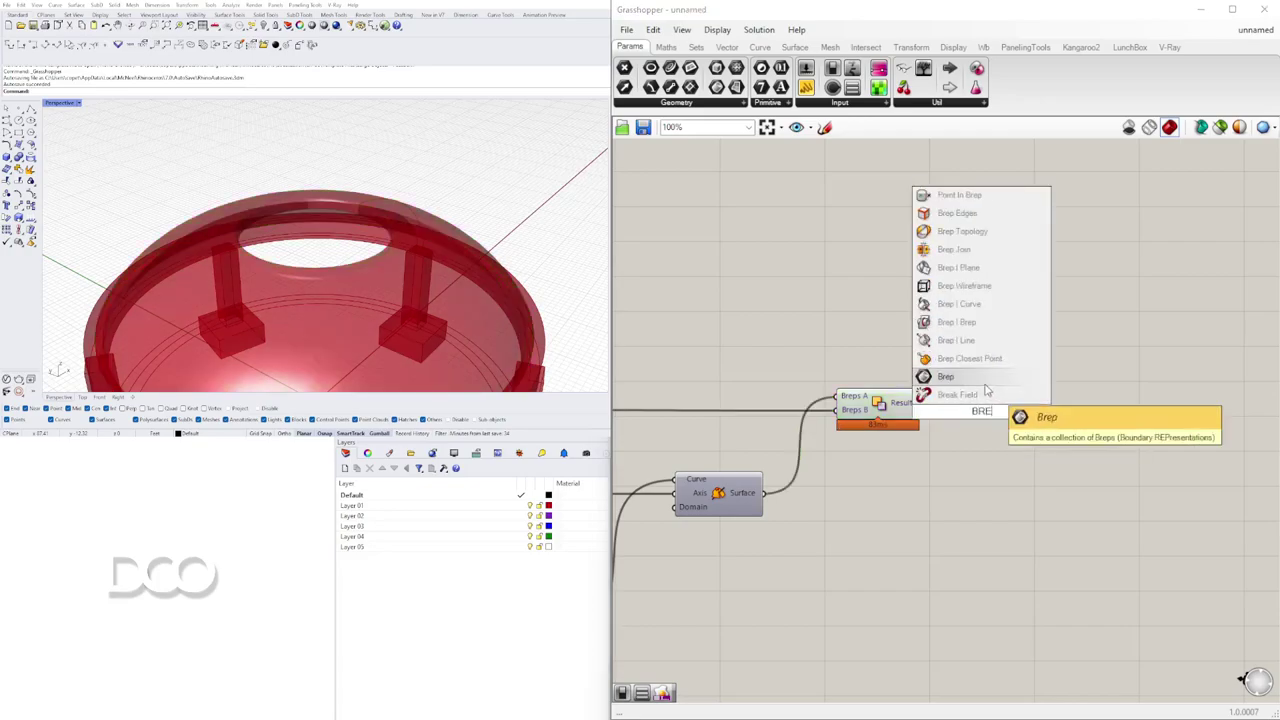
pyautogui.click(985, 378)
pyautogui.moveTo(921, 406); pyautogui.dragTo(964, 404)
pyautogui.middleClick(964, 405)
pyautogui.click(985, 426)
pyautogui.click(984, 429)
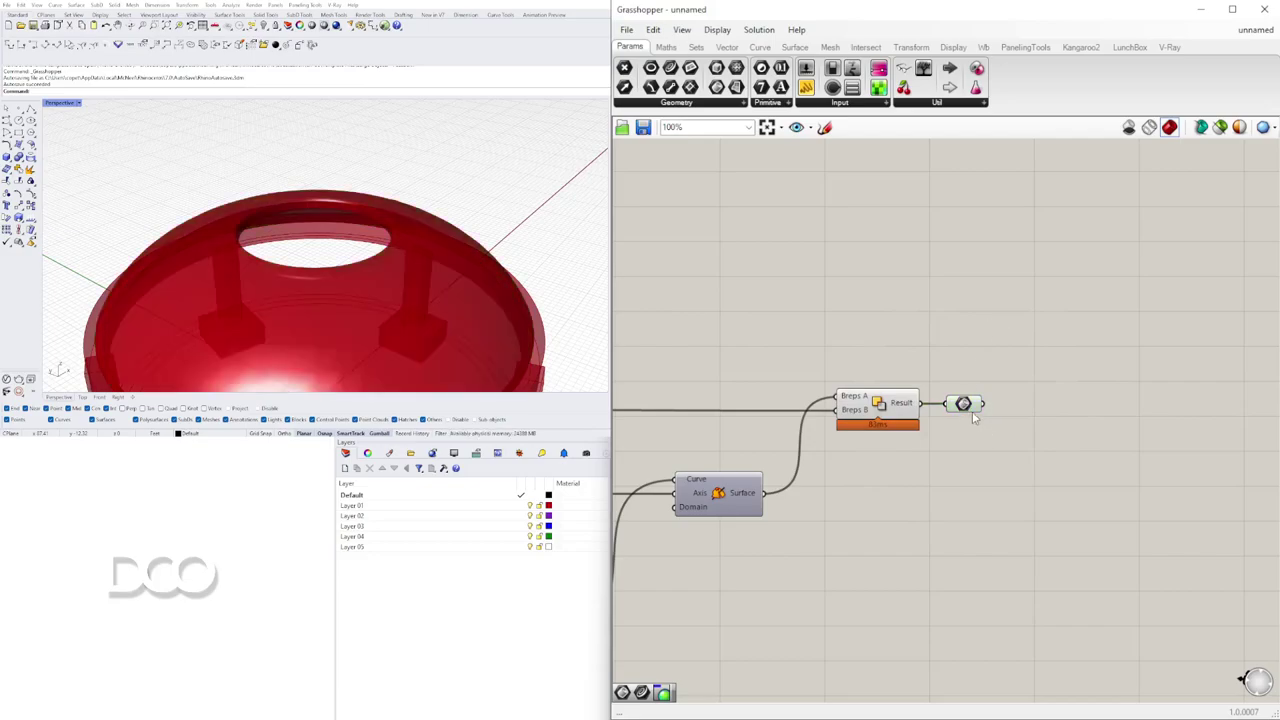
pyautogui.moveTo(977, 407)
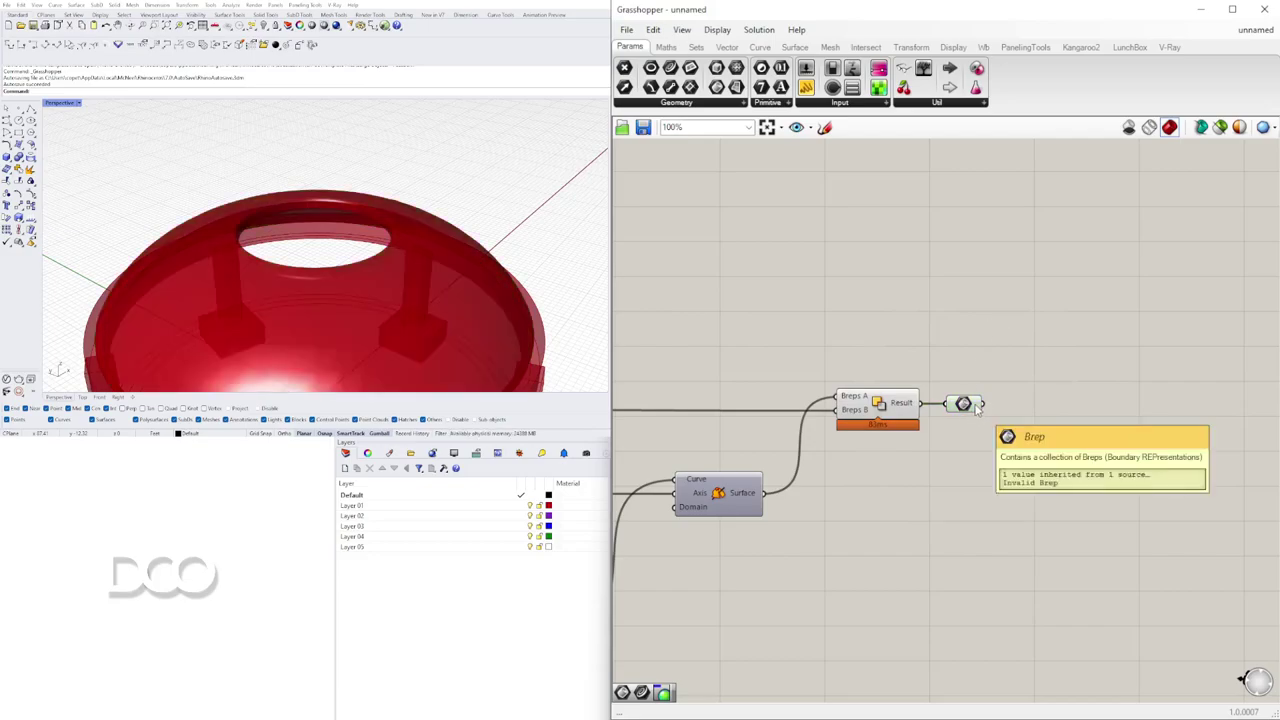
# - Set the dome profile's fillet radius slider to 0.000
pyautogui.click(973, 407)
pyautogui.moveTo(725, 454); pyautogui.dragTo(1091, 397, button='right')
pyautogui.scroll(-1, 1091, 397)
pyautogui.scroll(6, 783, 583)
pyautogui.moveTo(840, 542); pyautogui.dragTo(796, 543)
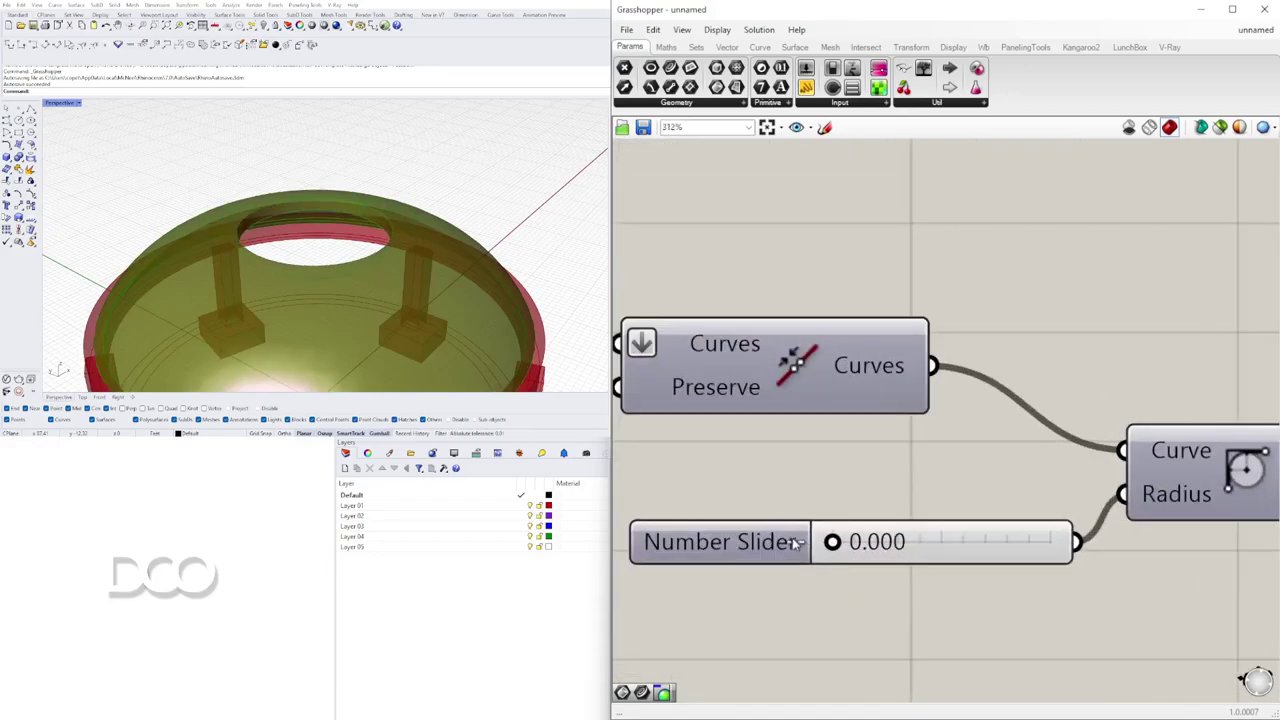
pyautogui.click(880, 308)
pyautogui.scroll(-5, 930, 266)
pyautogui.moveTo(1240, 264); pyautogui.dragTo(897, 426, button='right')
pyautogui.moveTo(1185, 245); pyautogui.dragTo(1094, 350, button='right')
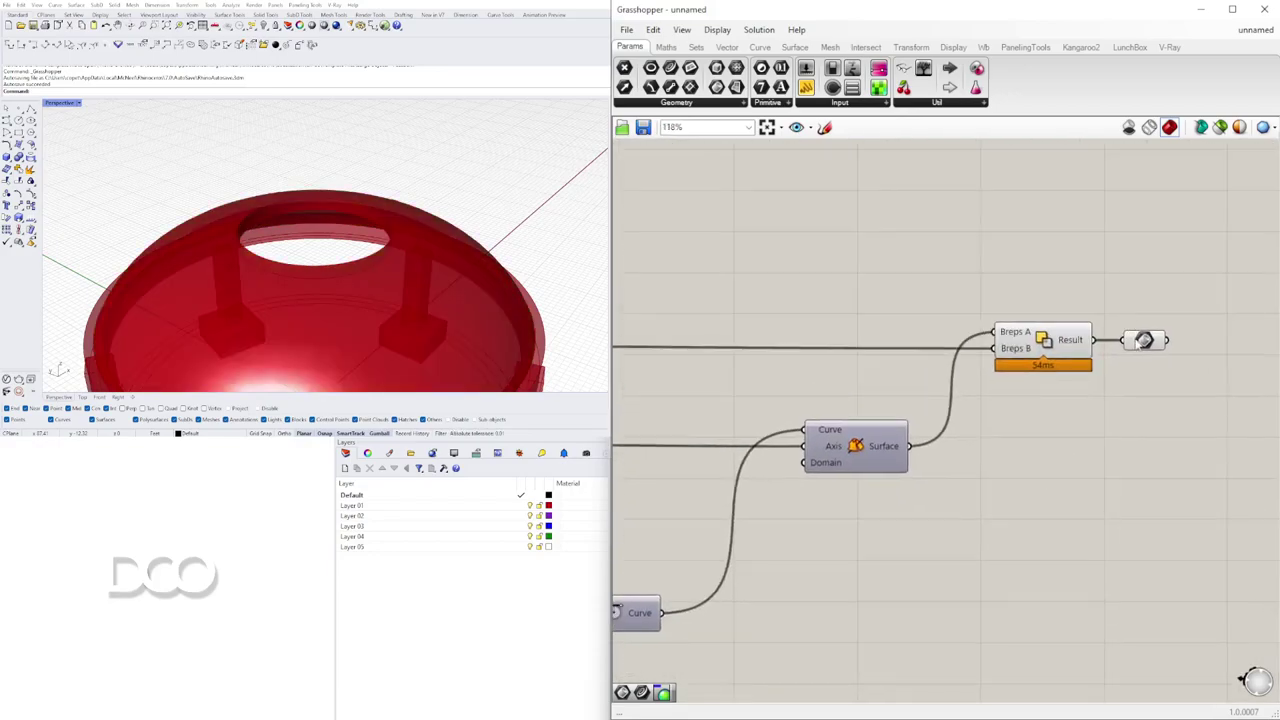
# - Bake the Solid Difference dome and move the baked object straight up above the structure
pyautogui.click(1045, 346)
pyautogui.middleClick(1047, 347)
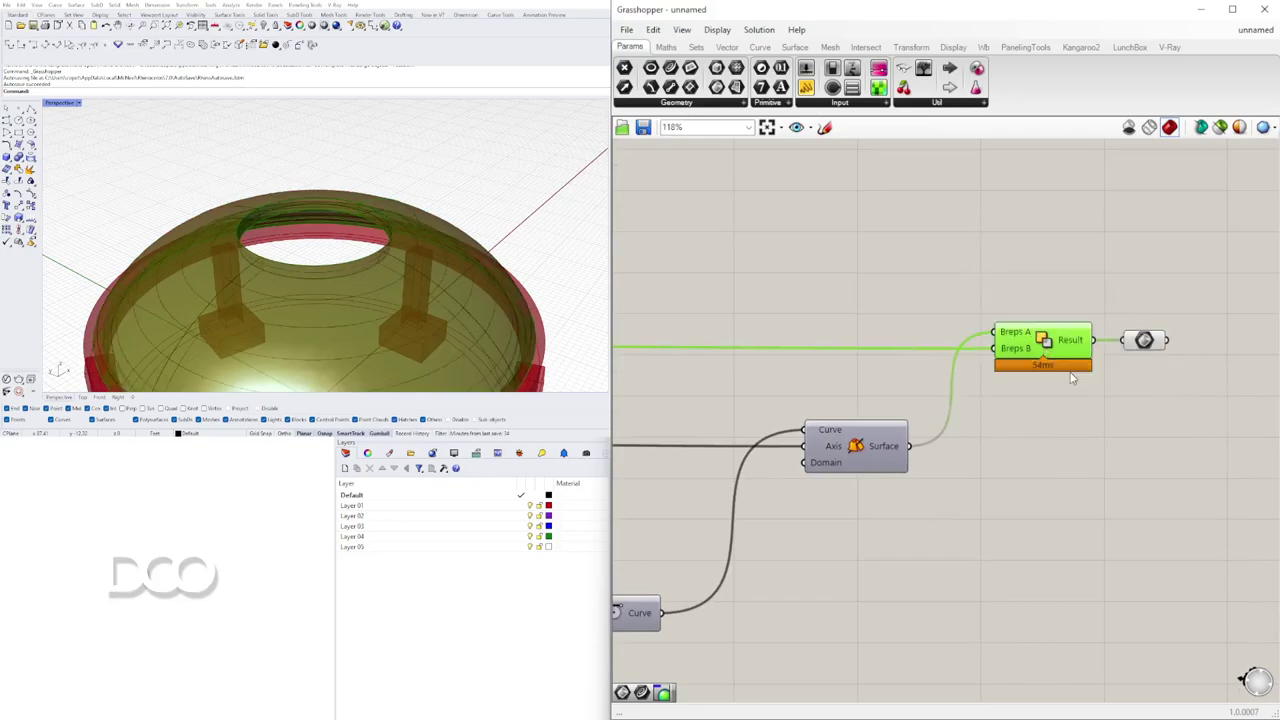
pyautogui.click(1091, 240)
pyautogui.scroll(-2, 1131, 284)
pyautogui.click(1143, 317)
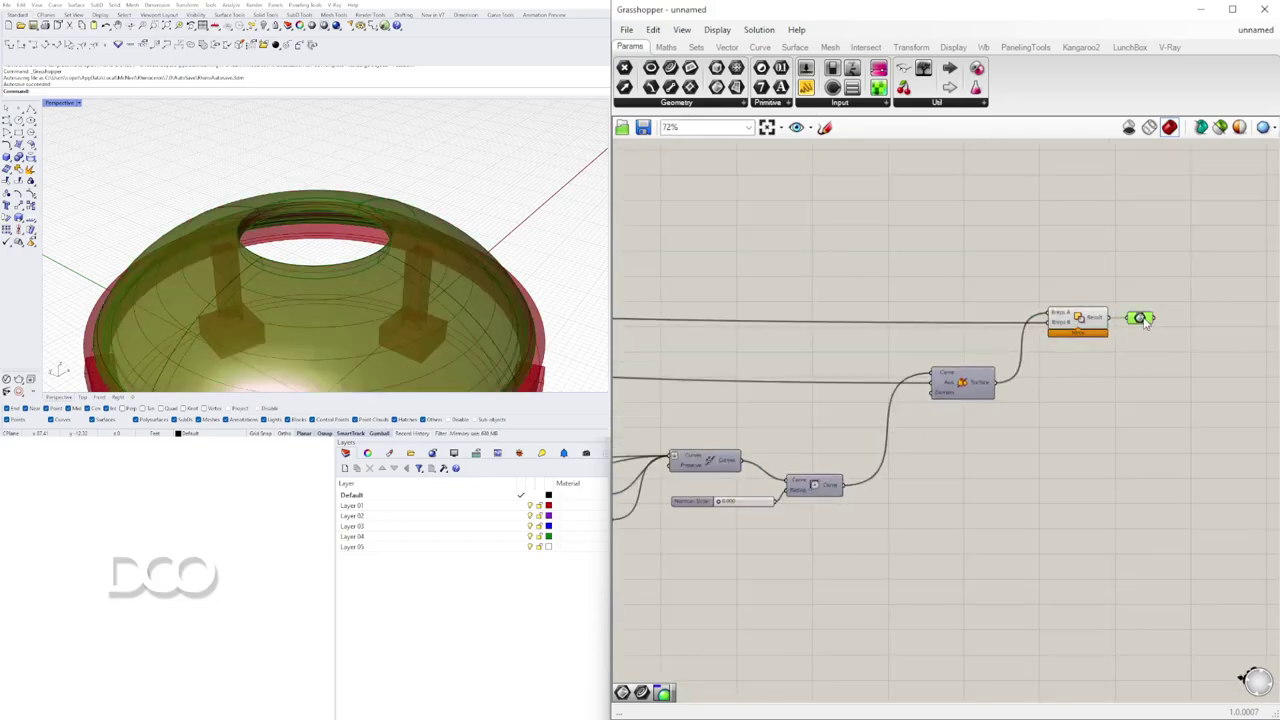
pyautogui.click(385, 258)
pyautogui.scroll(-3, 385, 258)
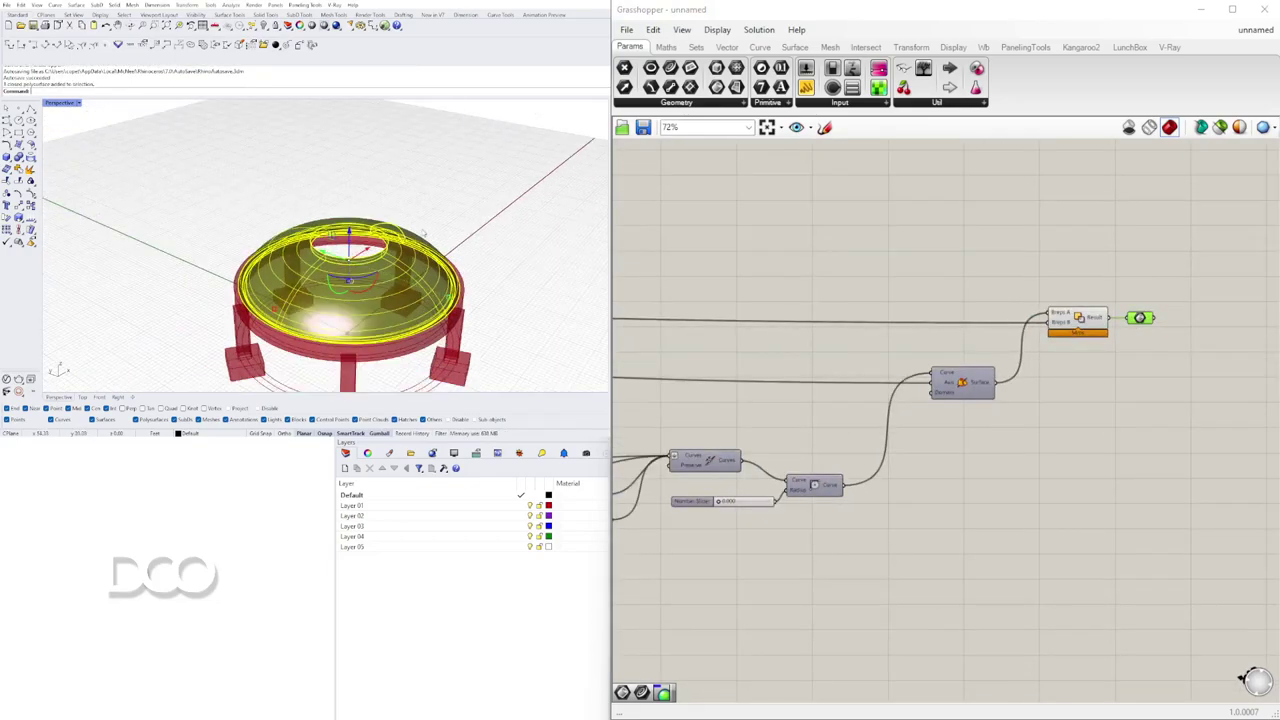
pyautogui.moveTo(350, 230); pyautogui.dragTo(351, 146)
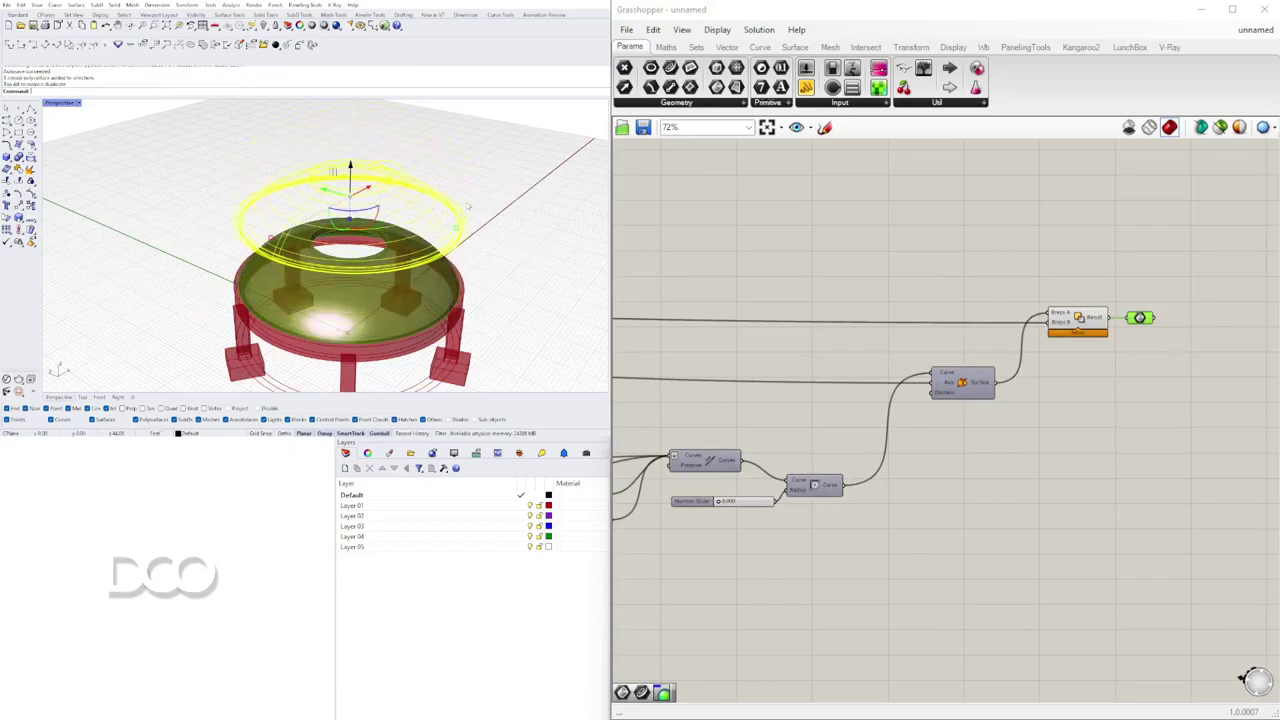
pyautogui.press('Escape')
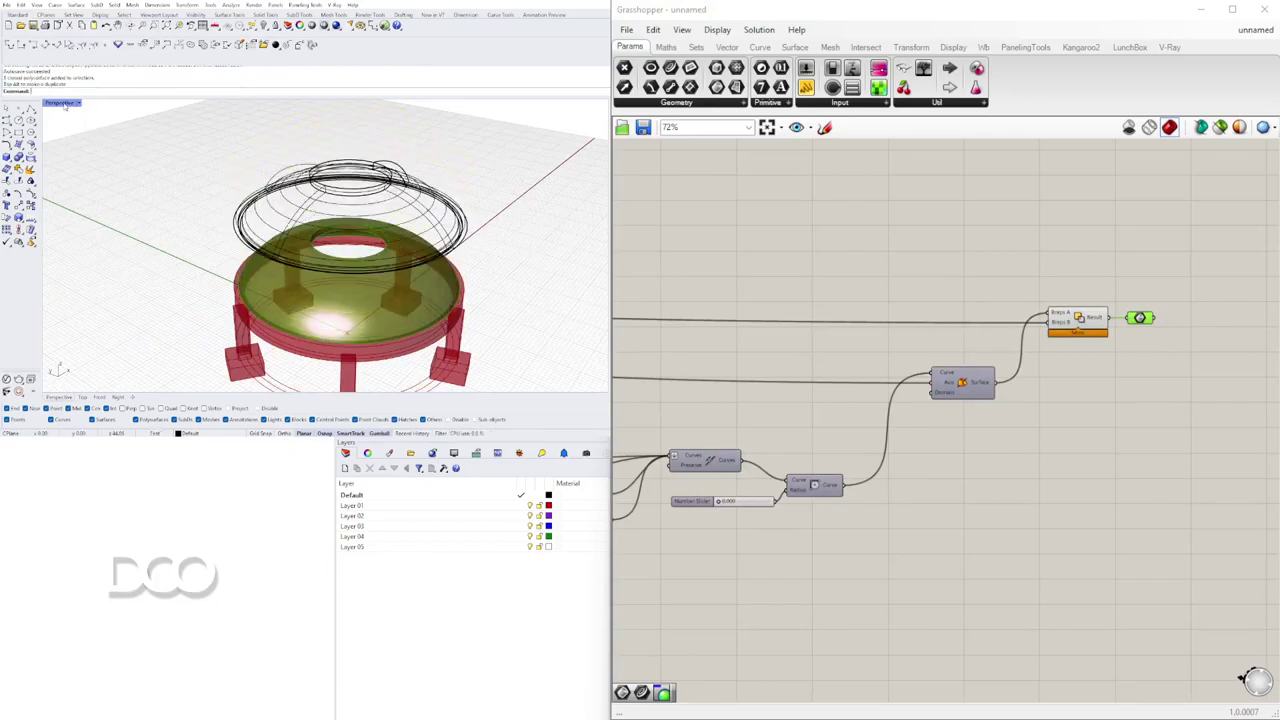
# - Set the Perspective viewport's display mode to Shaded
pyautogui.moveTo(89, 152); pyautogui.dragTo(82, 166, button='right')
pyautogui.click(79, 103)
pyautogui.click(113, 87)
# - Examine the baked dome's lower edge and the joint between the previewed dome and the circular beam
pyautogui.moveTo(298, 258); pyautogui.dragTo(298, 189, button='right')
pyautogui.scroll(8, 298, 189)
pyautogui.scroll(6, 203, 188)
pyautogui.click(201, 177)
pyautogui.scroll(-5, 201, 178)
pyautogui.scroll(8, 227, 274)
pyautogui.moveTo(227, 274); pyautogui.dragTo(217, 302, button='right')
pyautogui.scroll(-5, 211, 287)
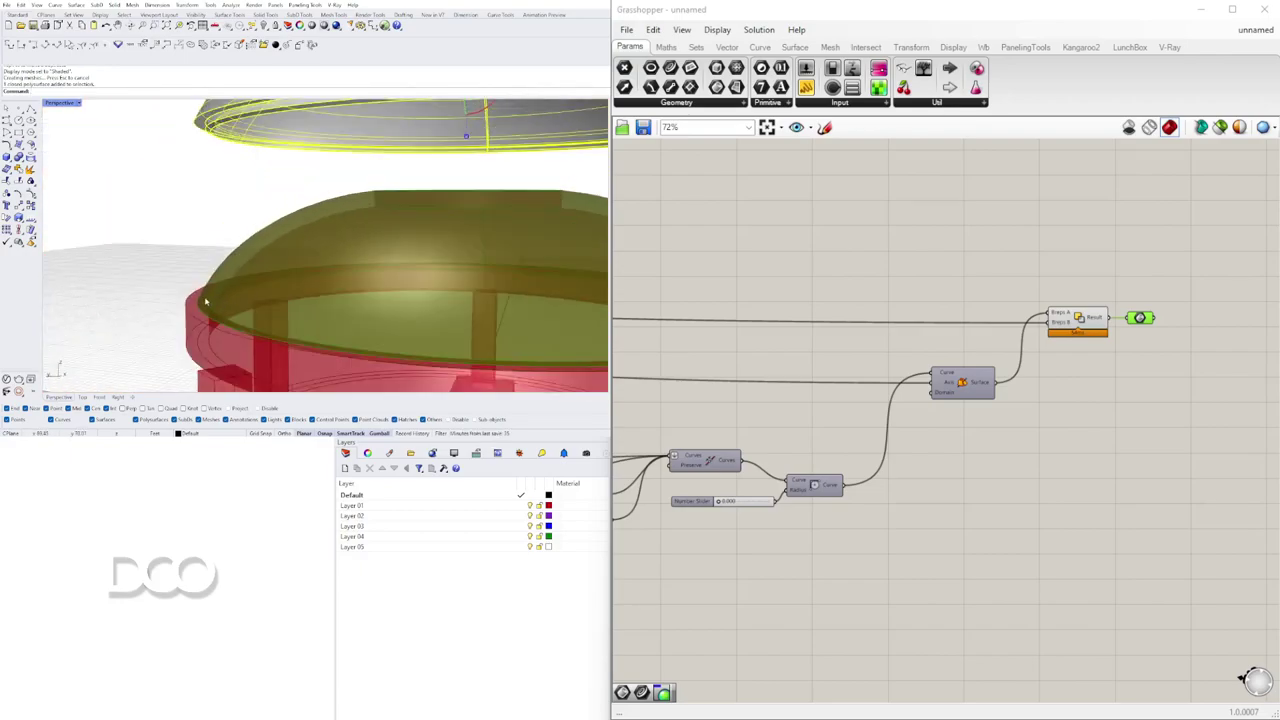
pyautogui.scroll(-8, 206, 300)
pyautogui.scroll(6, 229, 274)
pyautogui.scroll(-6, 331, 212)
# - Delete the baked dome geometry from the model and the Brep parameter after the Solid Difference
pyautogui.click(331, 212)
pyautogui.click(415, 183)
pyautogui.press('Delete')
pyautogui.scroll(6, 412, 214)
pyautogui.moveTo(412, 214); pyautogui.dragTo(528, 232, button='right')
pyautogui.scroll(4, 1140, 318)
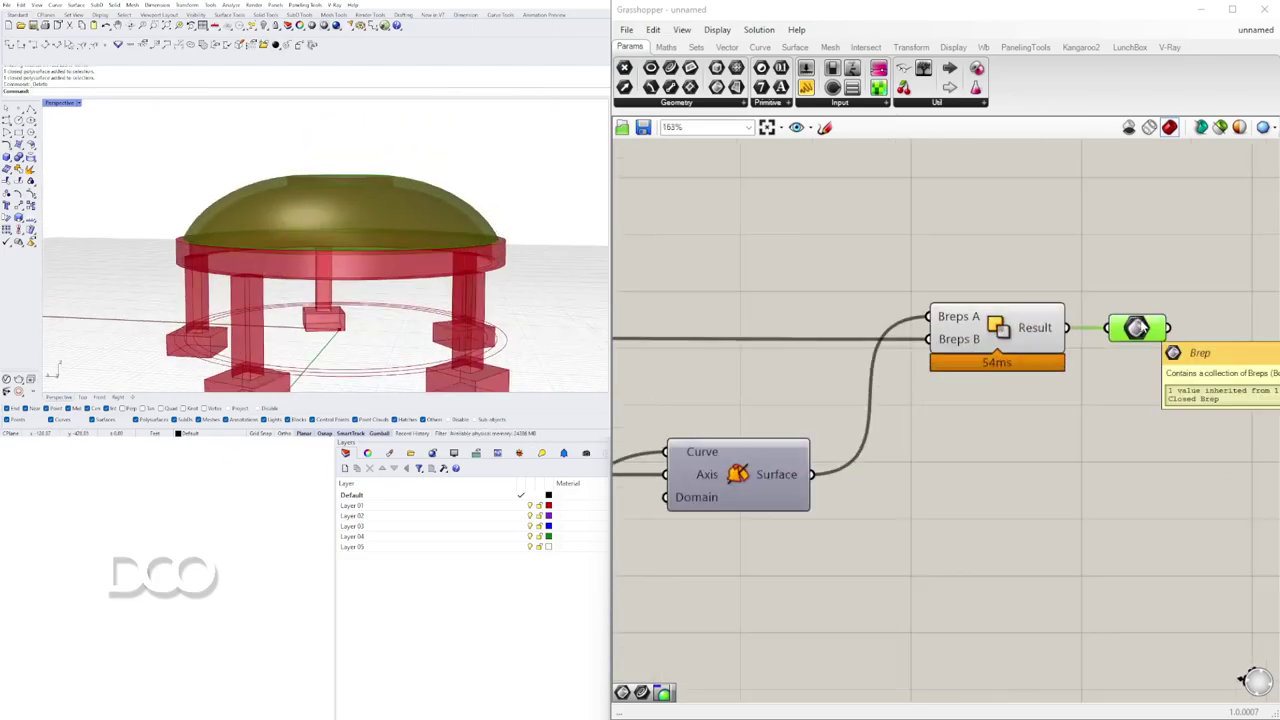
pyautogui.press('Delete')
# - Set the middle MD slider of the dome profile points to 0.74 ; 0.64
pyautogui.scroll(-4, 1080, 354)
pyautogui.moveTo(988, 366); pyautogui.dragTo(1093, 371, button='right')
pyautogui.moveTo(716, 408); pyautogui.dragTo(1060, 425, button='right')
pyautogui.moveTo(650, 445); pyautogui.dragTo(923, 446, button='right')
pyautogui.moveTo(652, 530); pyautogui.dragTo(892, 475, button='right')
pyautogui.scroll(4, 895, 552)
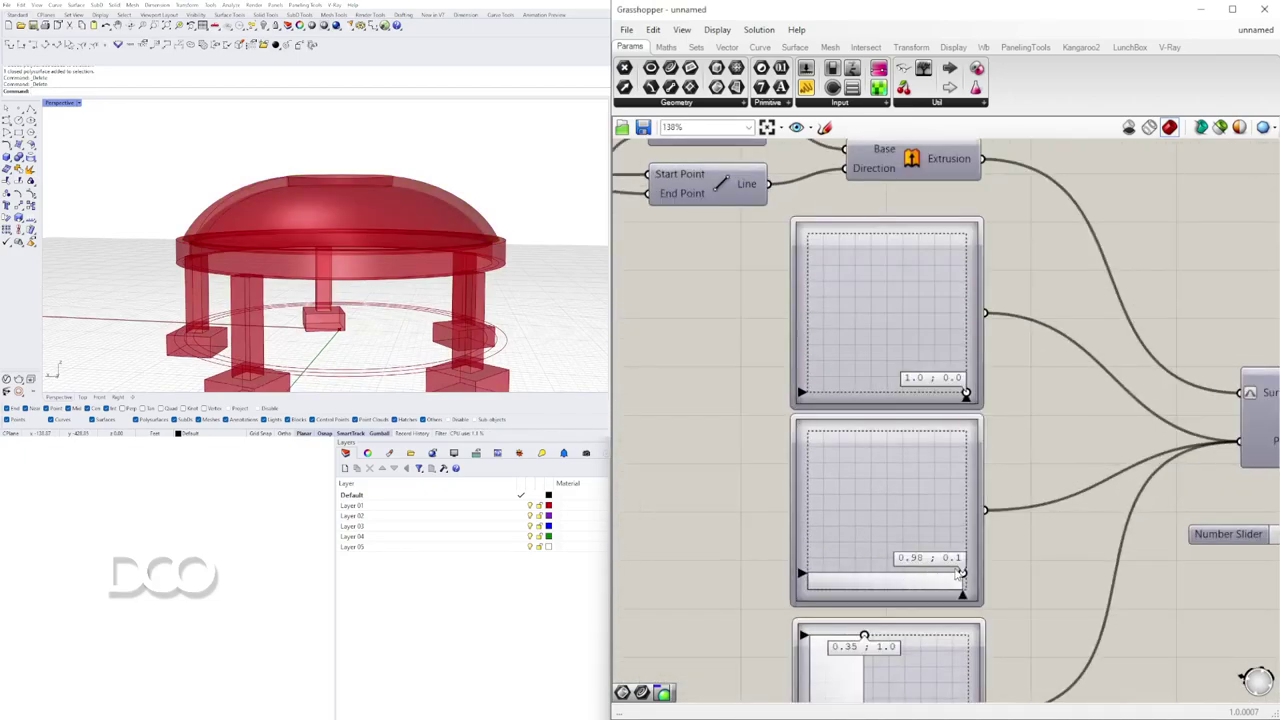
pyautogui.moveTo(960, 577); pyautogui.dragTo(922, 489)
pyautogui.moveTo(403, 293); pyautogui.dragTo(328, 322, button='right')
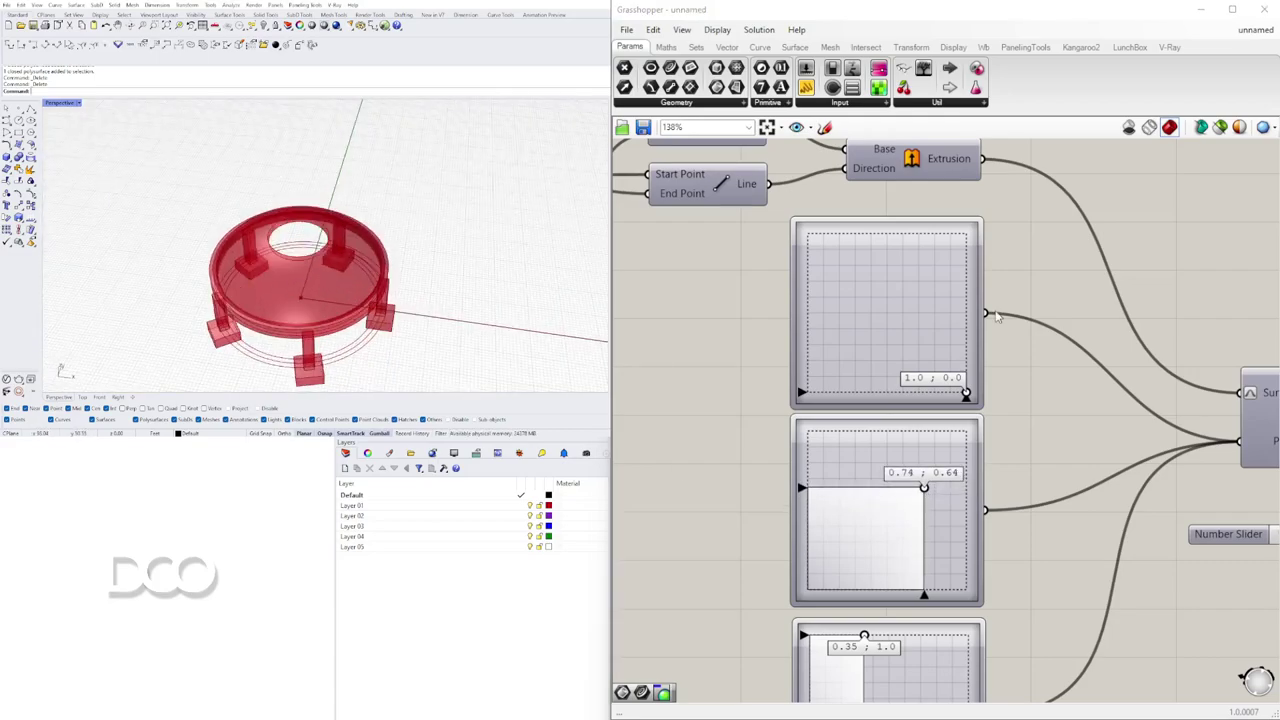
# - Narrow the dome's top opening by setting the lowest of the three MD sliders to 0.13 ; 1.0
pyautogui.moveTo(890, 378); pyautogui.dragTo(991, 443, button='right')
pyautogui.scroll(-2, 991, 443)
pyautogui.moveTo(972, 569); pyautogui.dragTo(1044, 434, button='right')
pyautogui.scroll(5, 1048, 515)
pyautogui.moveTo(1043, 480); pyautogui.dragTo(976, 482)
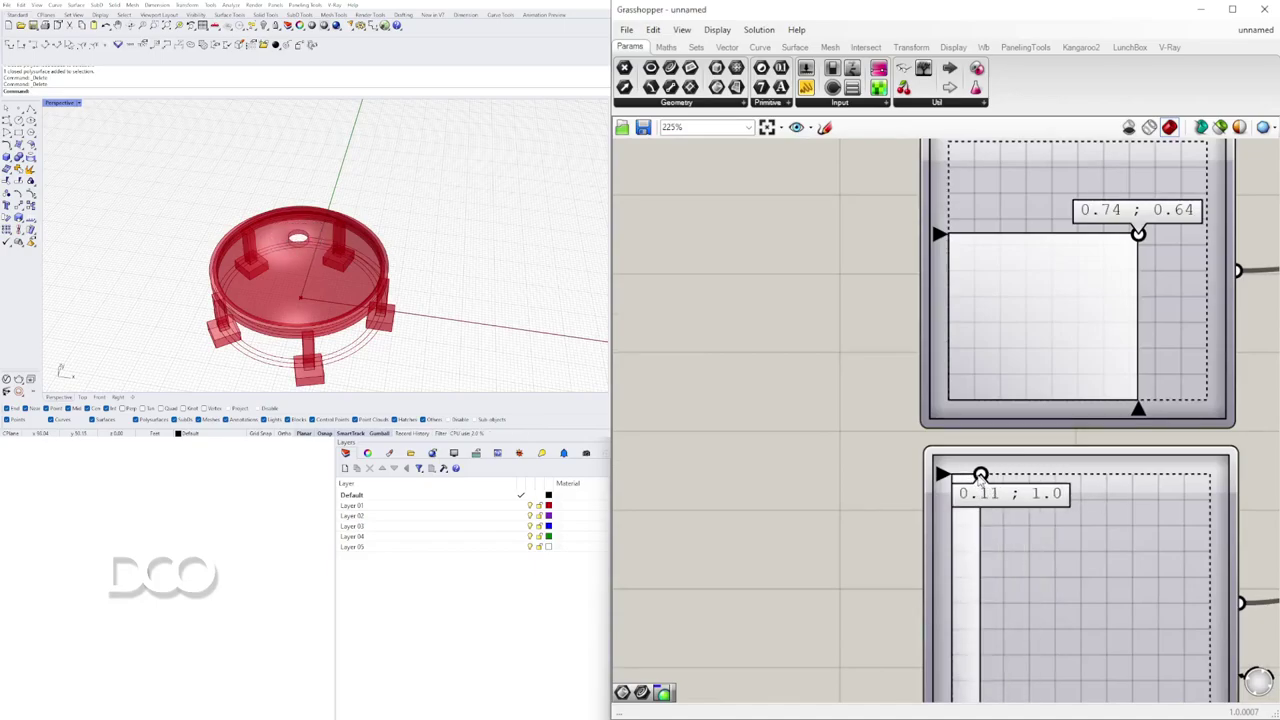
pyautogui.scroll(6, 367, 244)
pyautogui.moveTo(340, 310); pyautogui.dragTo(336, 229, button='right')
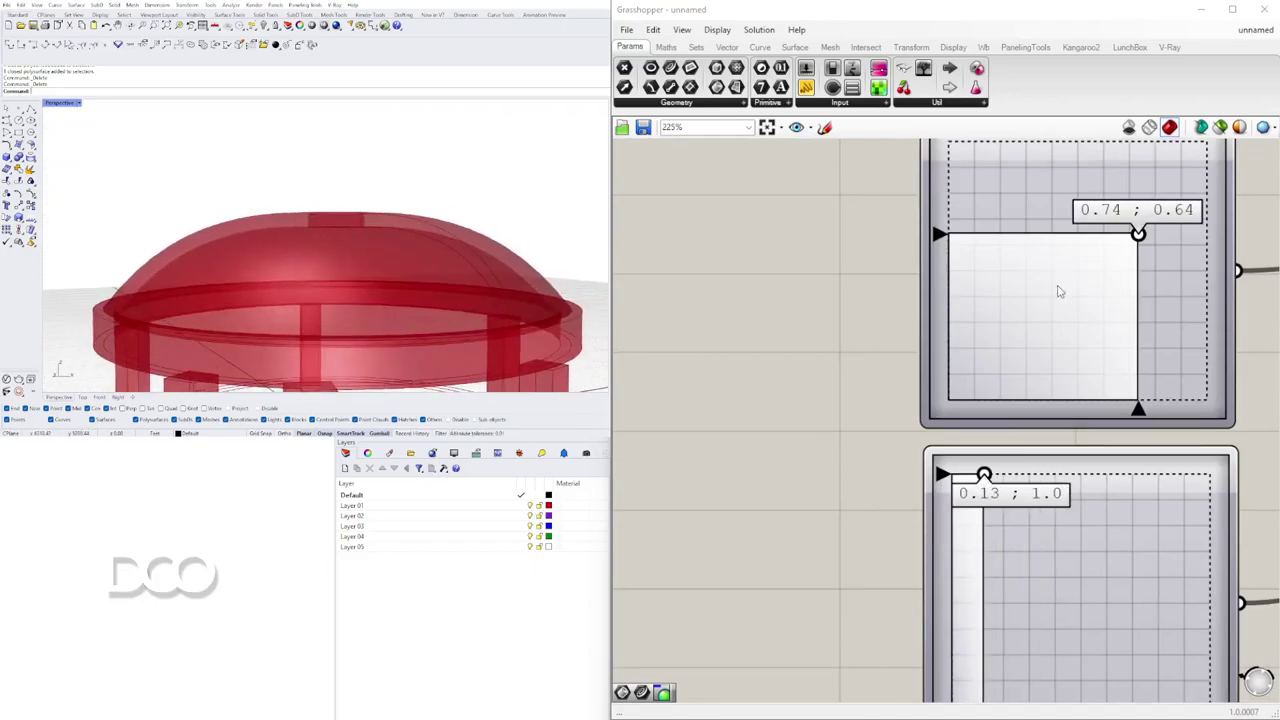
# - Refine the dome's curvature by setting the middle MD slider to 0.73 ; 0.6
pyautogui.scroll(-3, 1061, 285)
pyautogui.scroll(2, 1062, 318)
pyautogui.click(1075, 297)
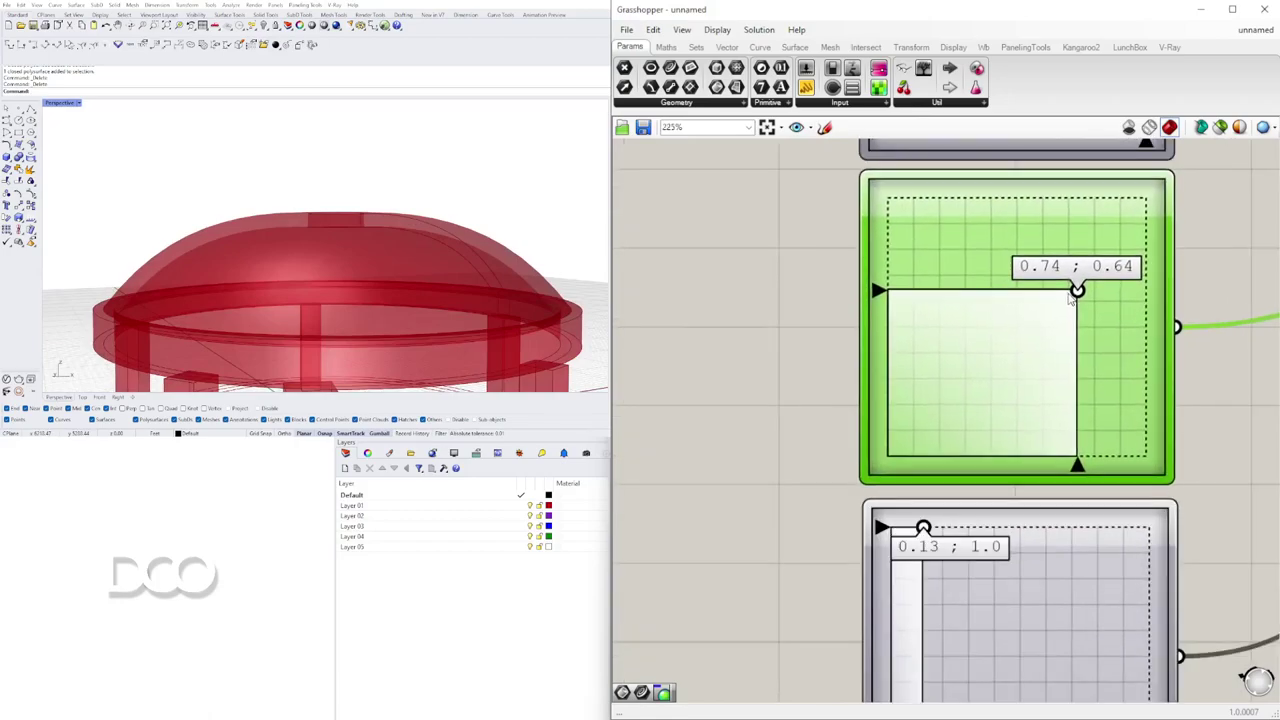
pyautogui.moveTo(1073, 297); pyautogui.dragTo(1079, 306)
pyautogui.scroll(-5, 386, 197)
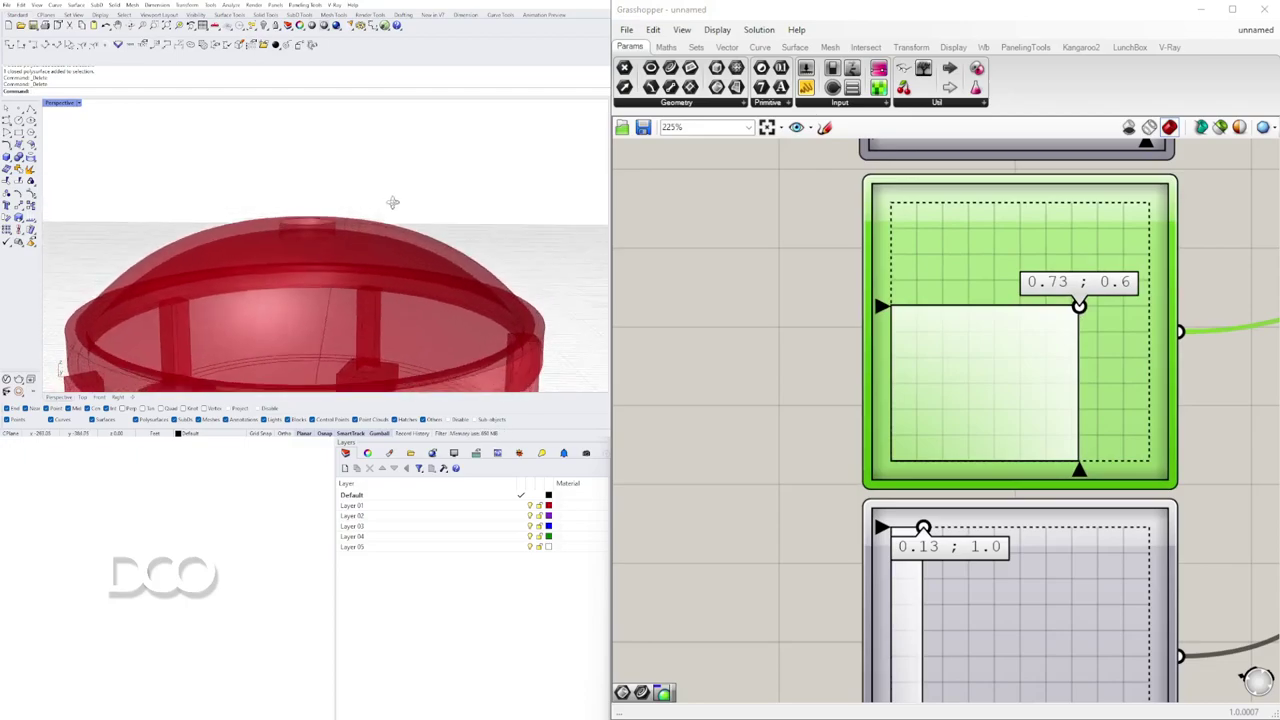
# - Examine the finished dome structure from several angles and review the complete Grasshopper definition
pyautogui.scroll(-5, 405, 205)
pyautogui.moveTo(400, 255); pyautogui.dragTo(372, 335, button='right')
pyautogui.scroll(4, 393, 282)
pyautogui.scroll(4, 370, 280)
pyautogui.scroll(-5, 400, 275)
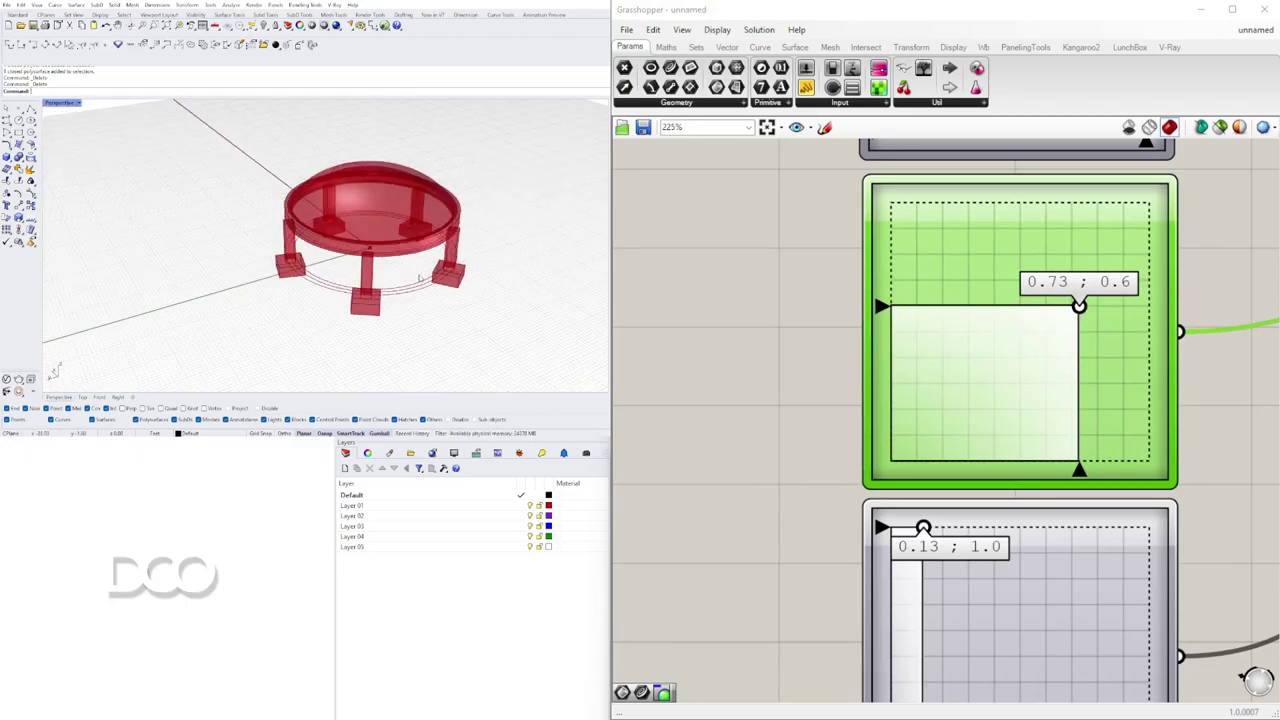
pyautogui.scroll(-3, 1162, 369)
pyautogui.scroll(-10, 1163, 372)
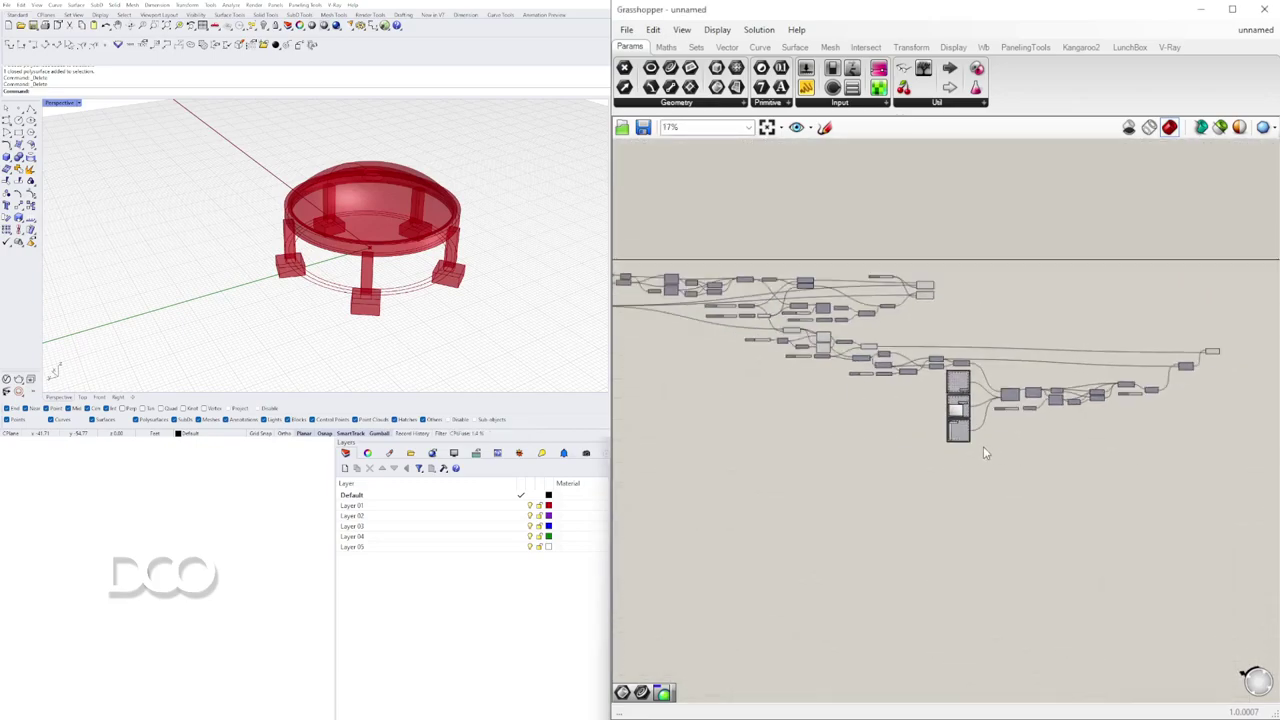
pyautogui.scroll(1, 1014, 409)
pyautogui.moveTo(1000, 419); pyautogui.dragTo(1015, 409, button='right')
pyautogui.moveTo(318, 292); pyautogui.dragTo(397, 227, button='right')
pyautogui.scroll(2, 342, 260)
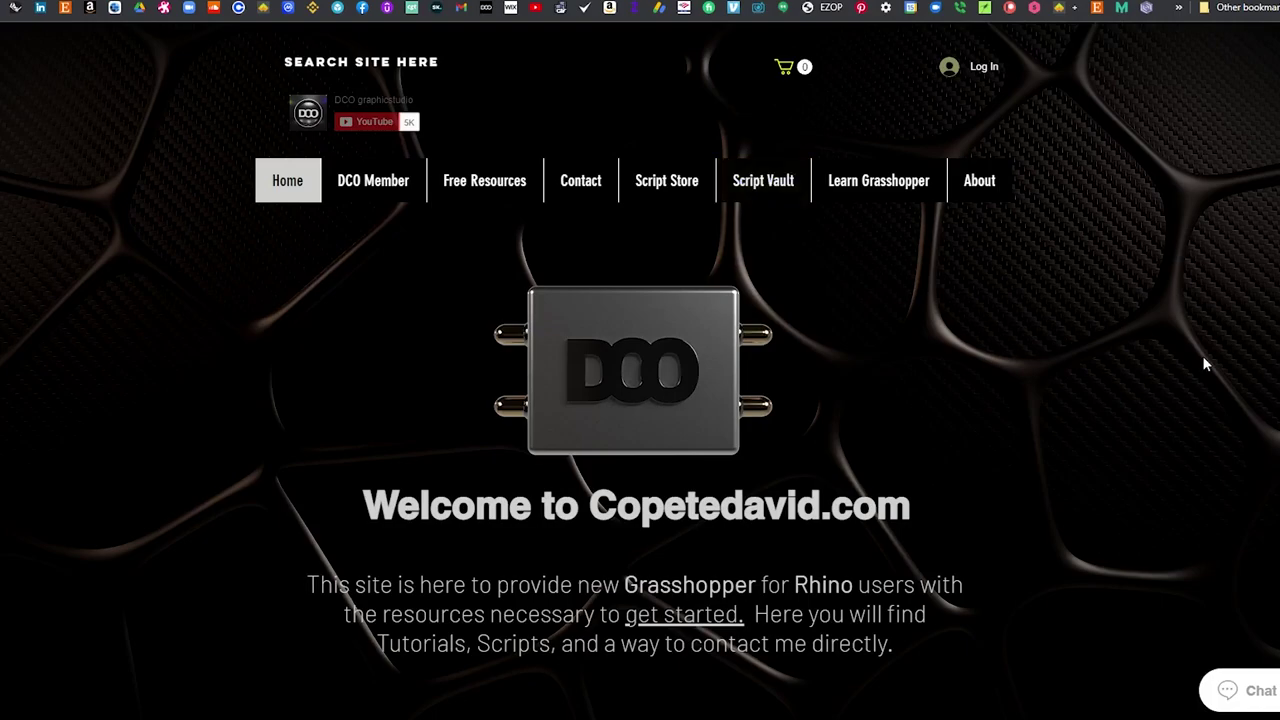
# - On the DCO website in the browser, open the Script Vault and sign up with Google
pyautogui.scroll(-4, 1202, 355)
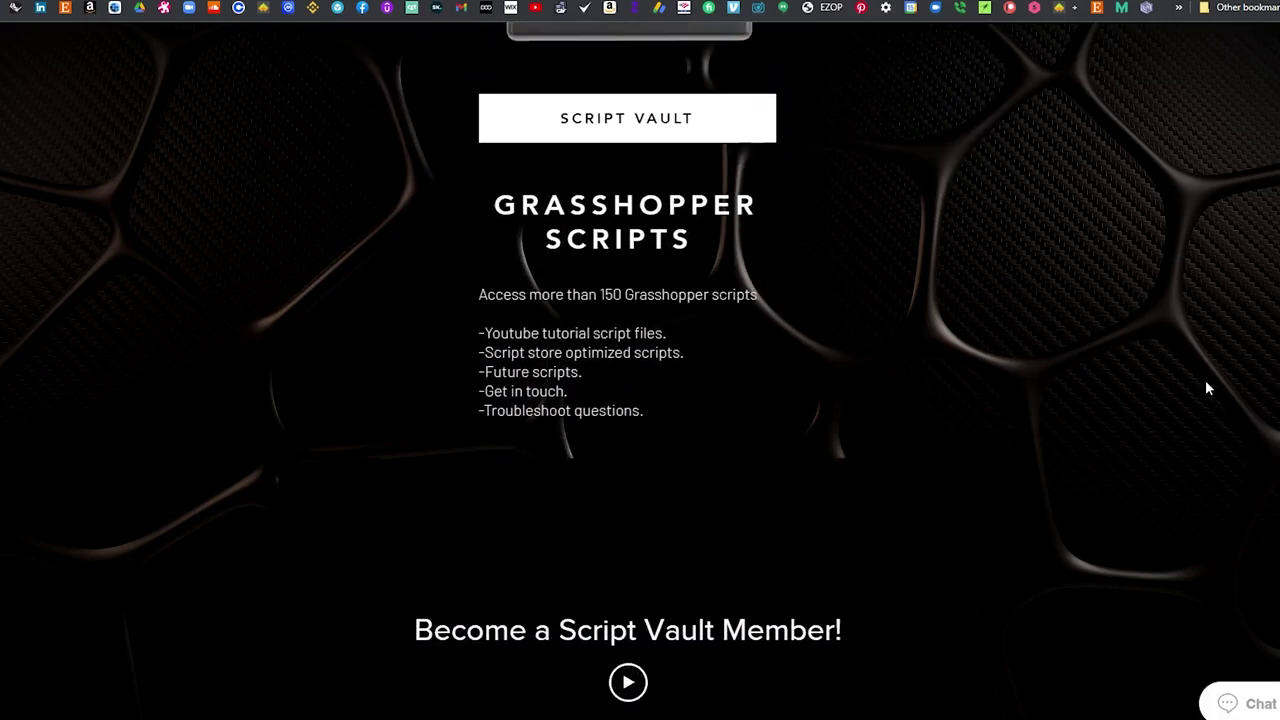
pyautogui.scroll(3, 1205, 380)
pyautogui.click(700, 412)
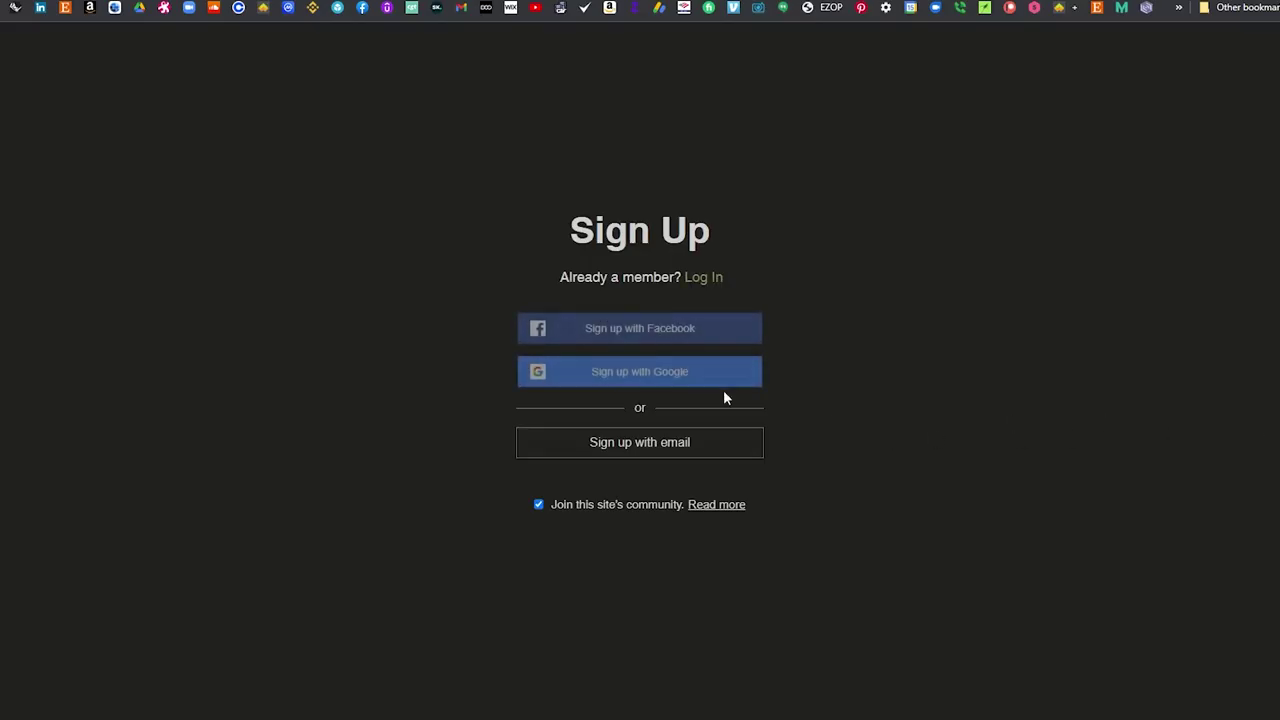
pyautogui.click(697, 376)
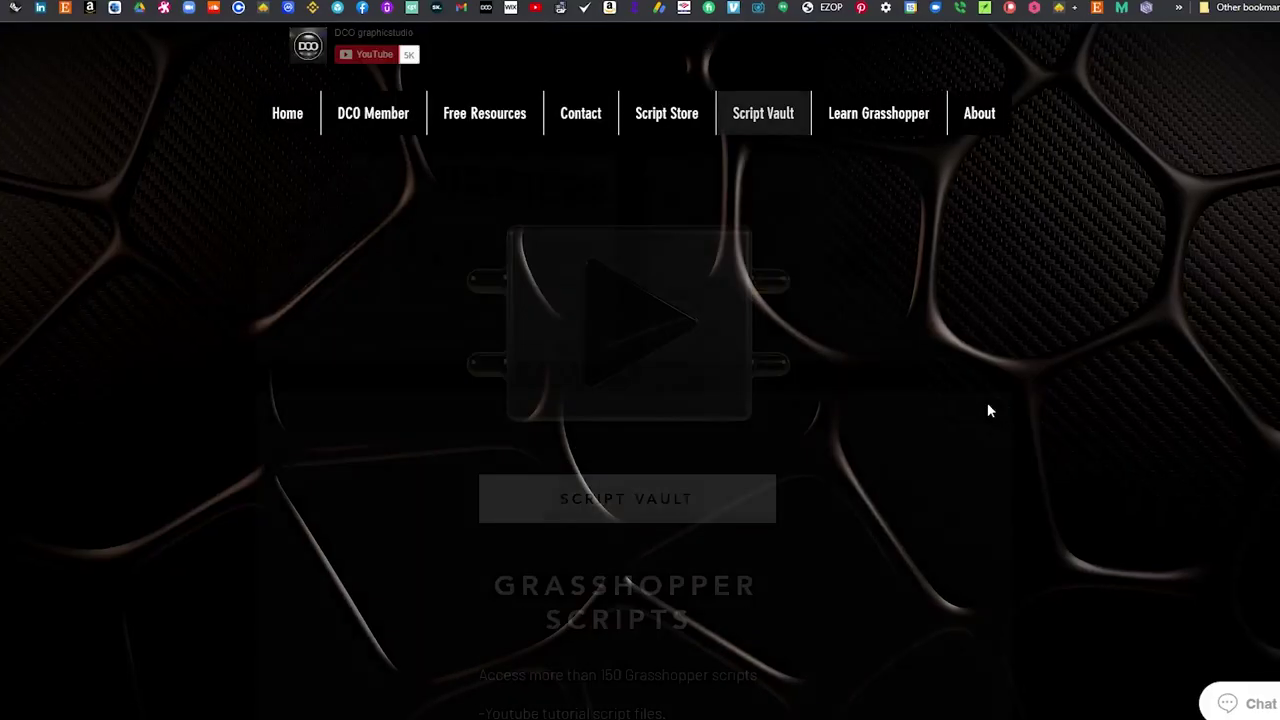
# - Look through the Script Vault tutorials and the scripts offered in the Script Store
pyautogui.scroll(-5, 1098, 426)
pyautogui.scroll(5, 1100, 423)
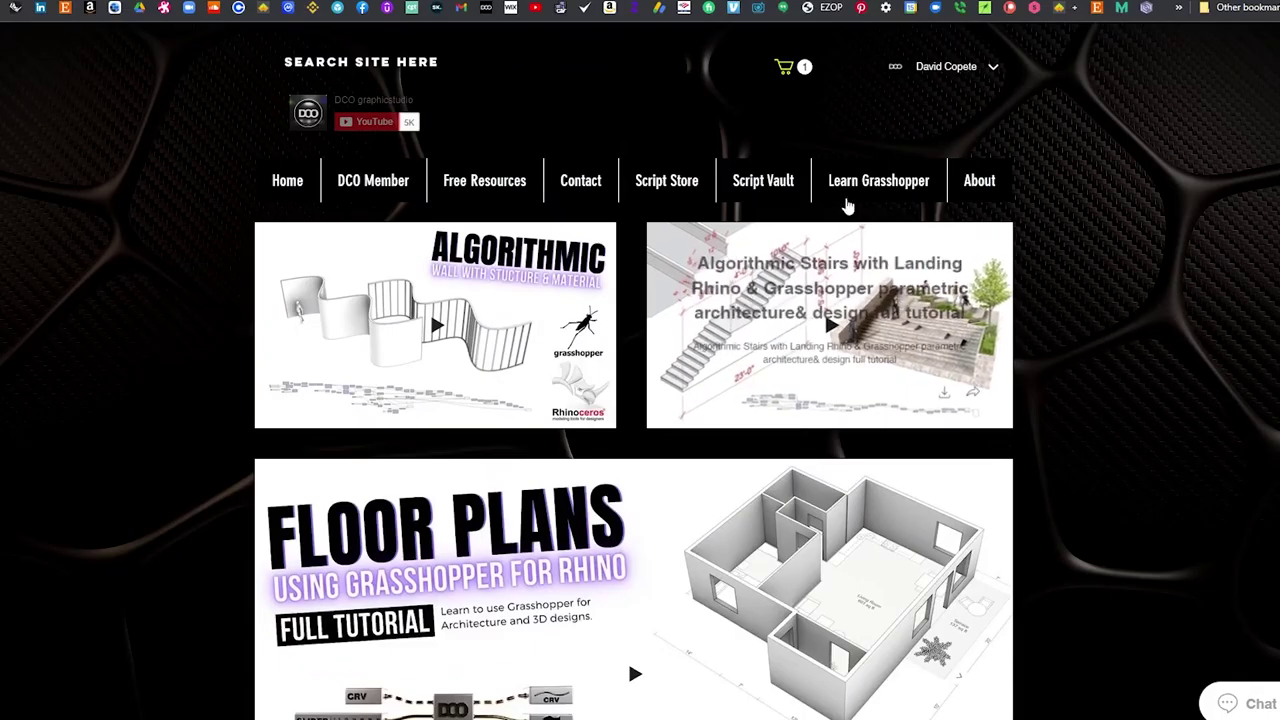
pyautogui.click(668, 183)
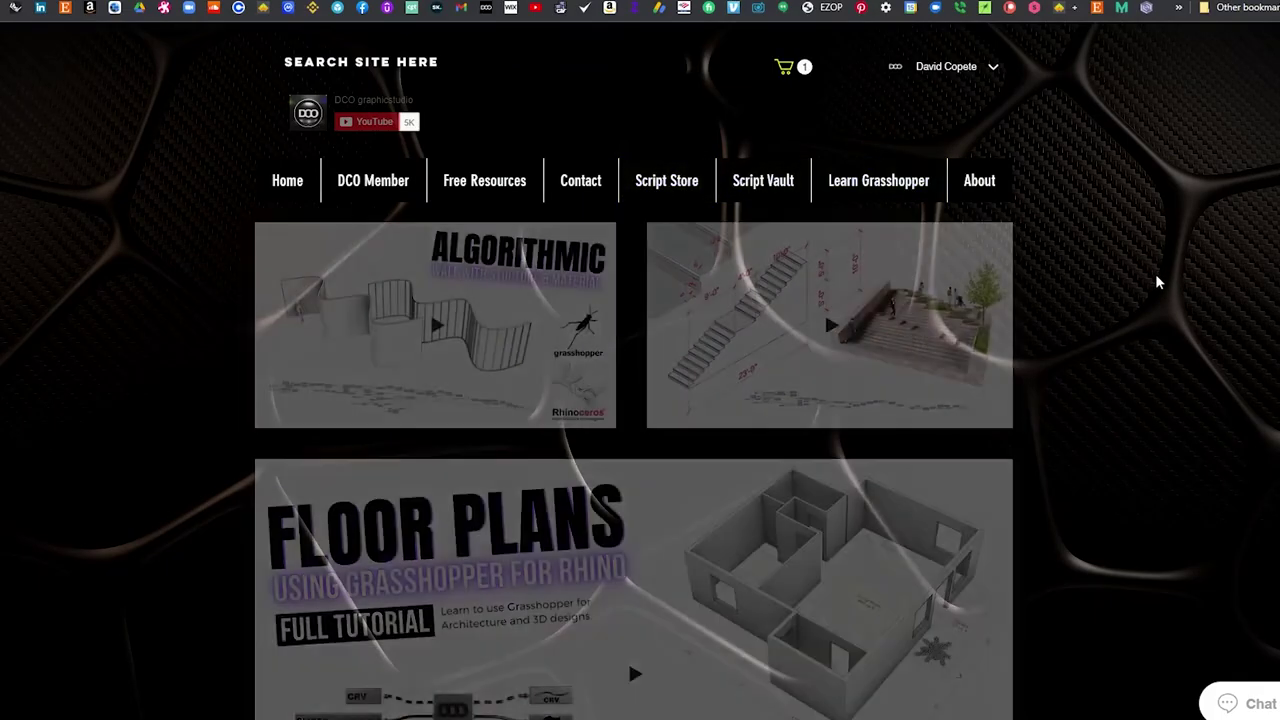
pyautogui.scroll(-5, 1157, 283)
pyautogui.scroll(5, 1163, 294)
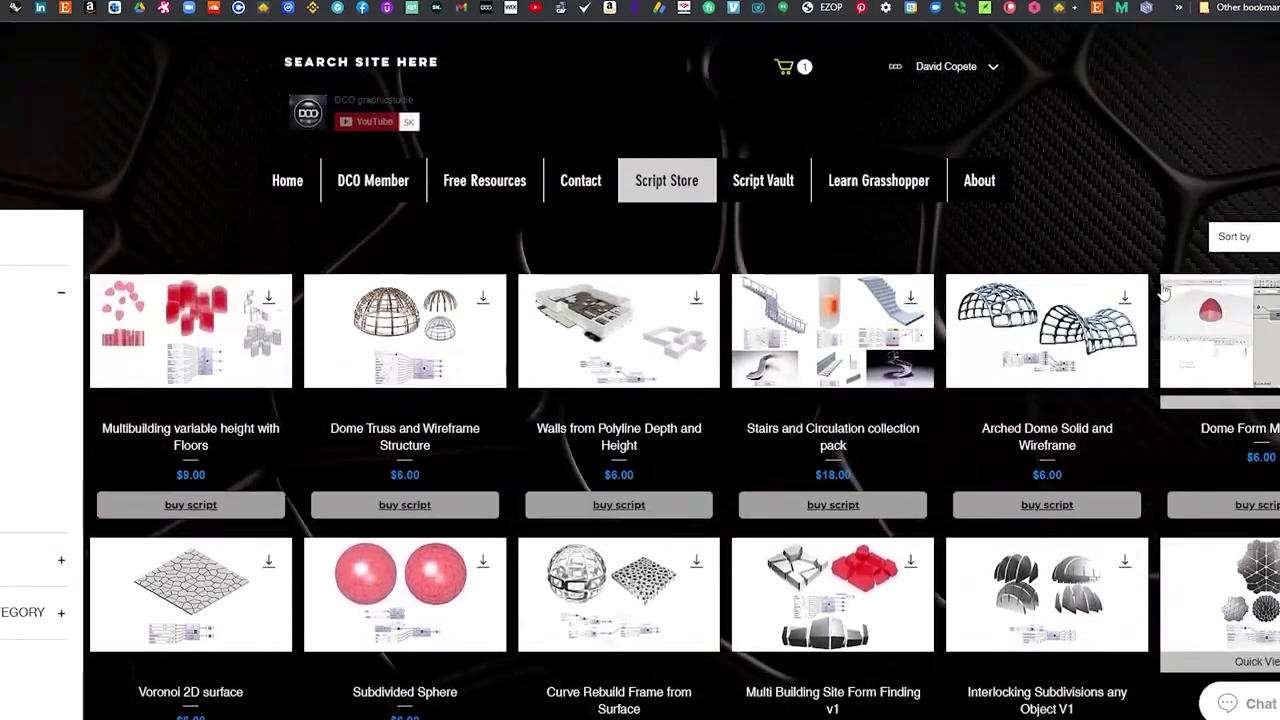
# - Open the Learn Grasshopper online course and look through its modules
pyautogui.click(905, 186)
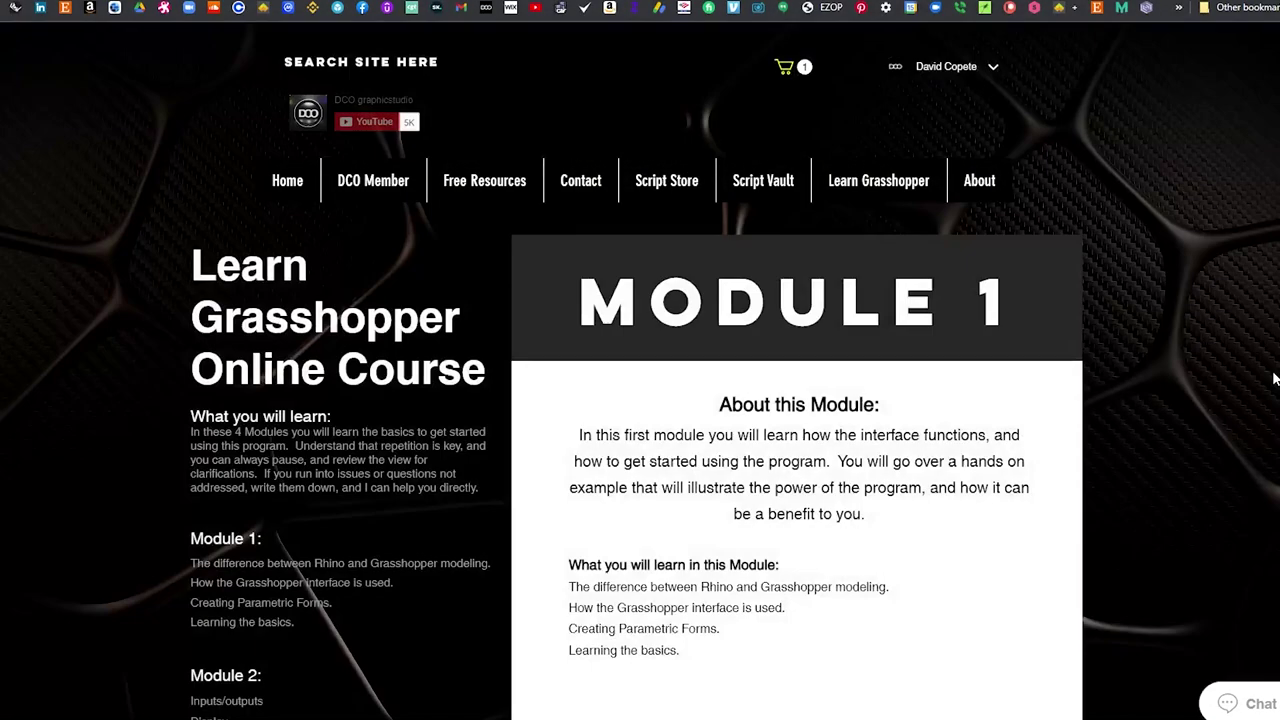
pyautogui.scroll(-6, 1274, 375)
pyautogui.scroll(-10, 1274, 378)
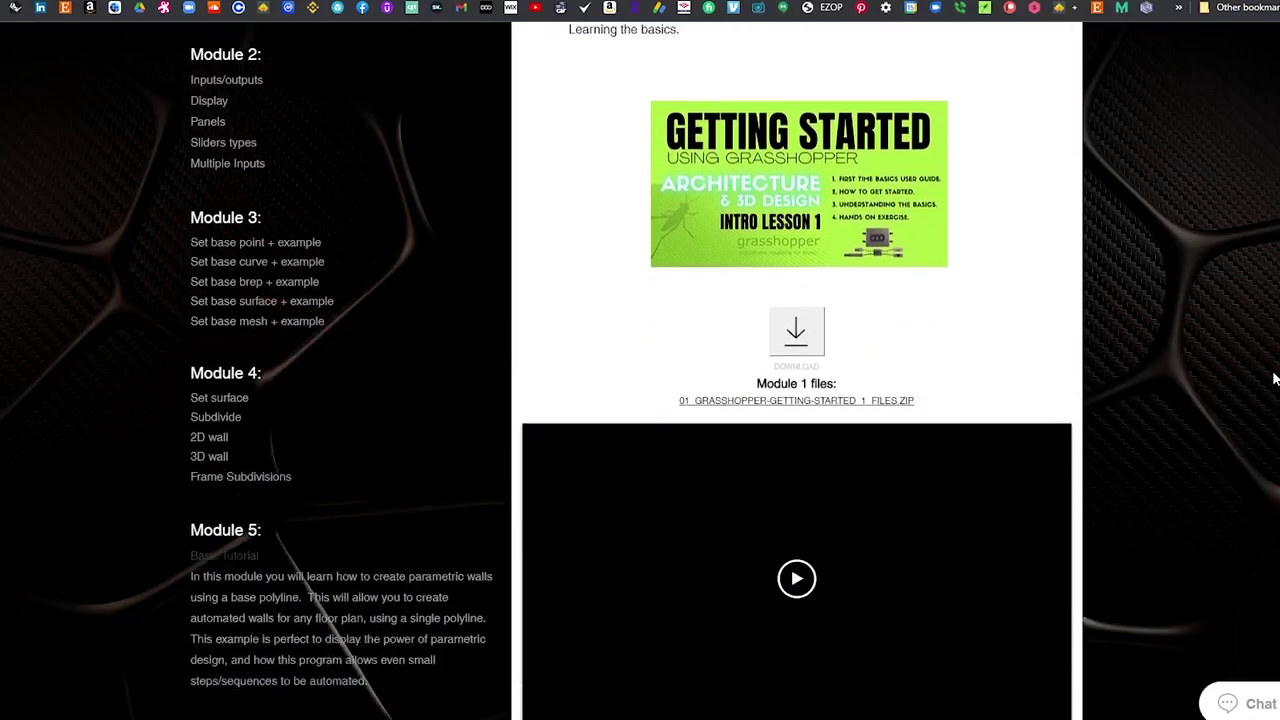
pyautogui.scroll(-11, 1254, 356)
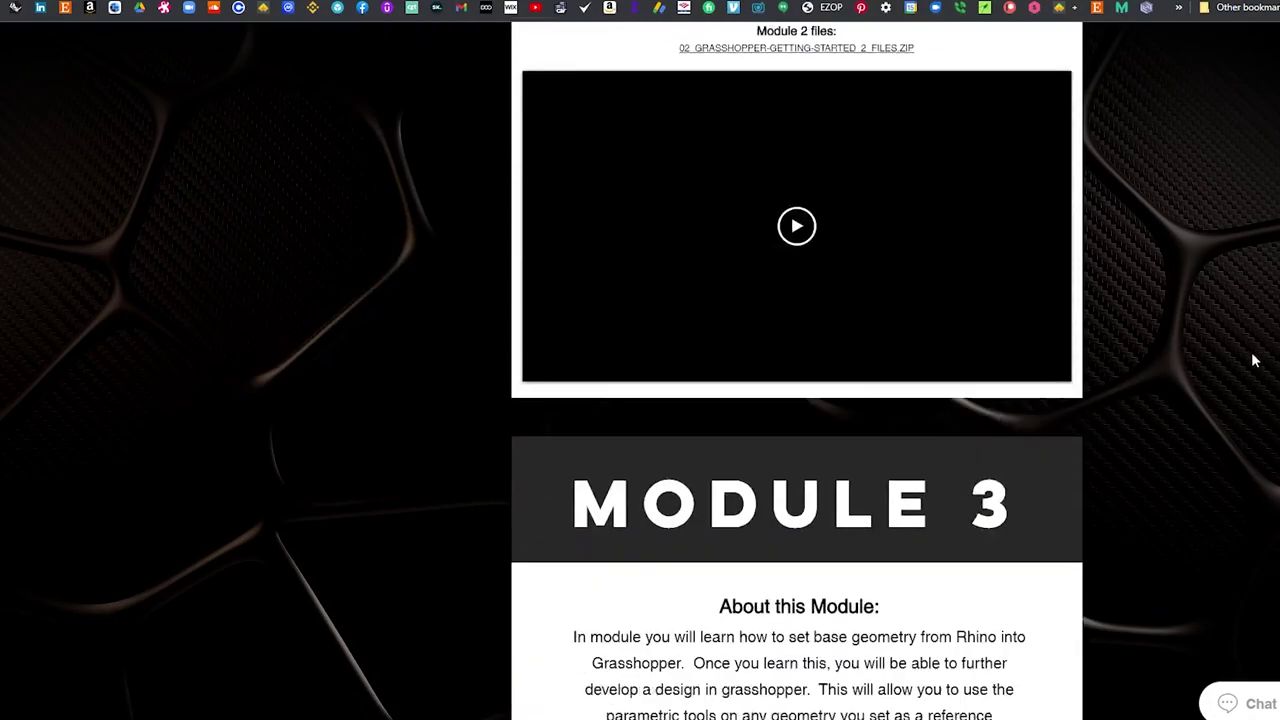
pyautogui.scroll(-18, 797, 370)
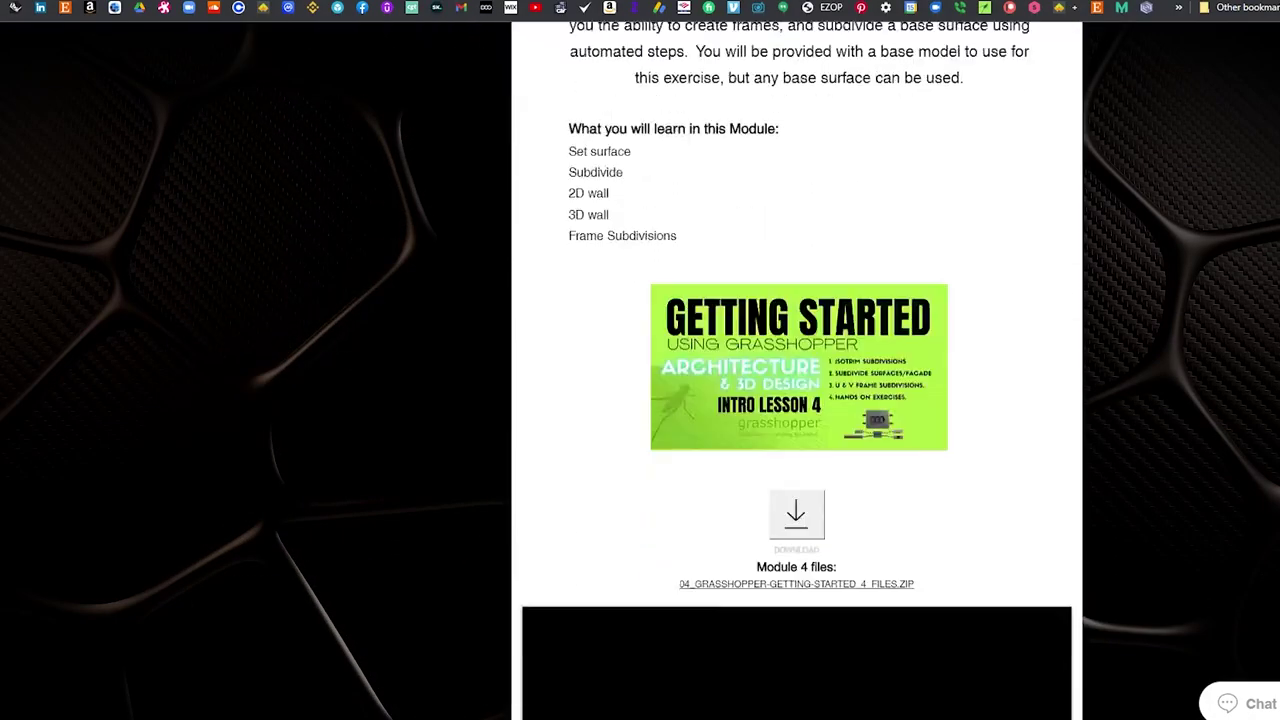
pyautogui.scroll(20, 797, 370)
pyautogui.scroll(5, 796, 400)
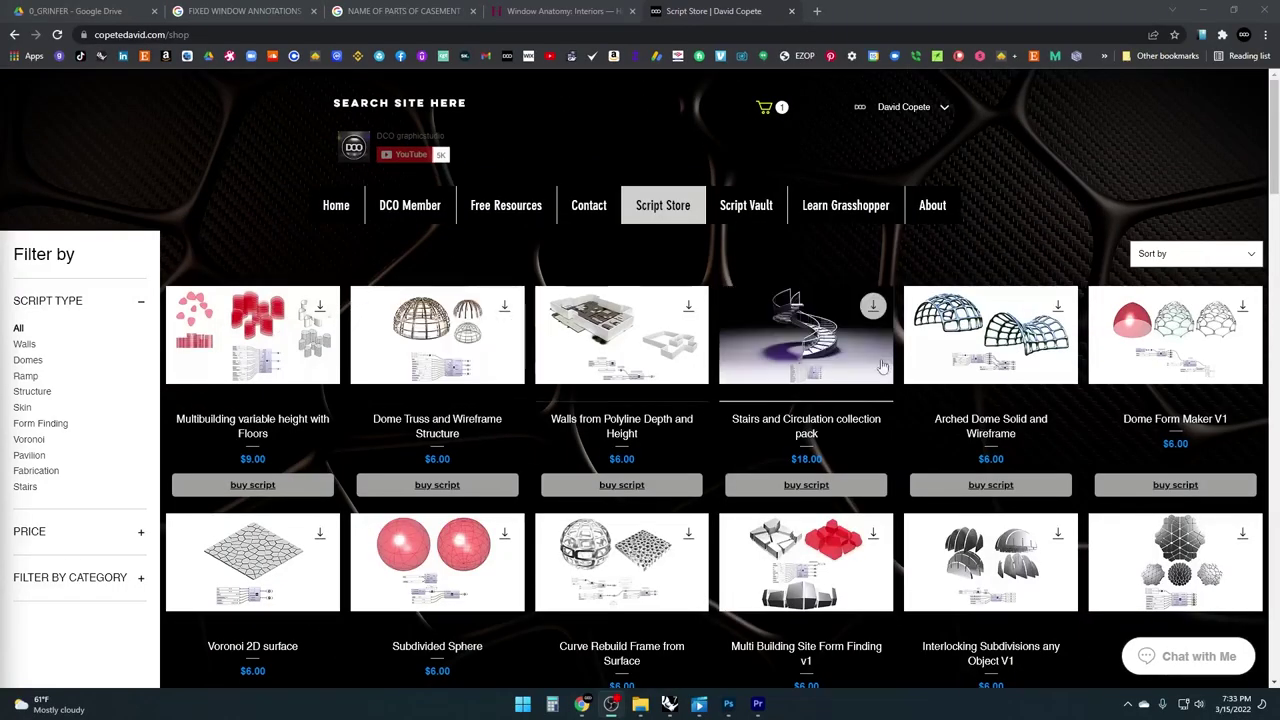
# - Filter the Script Store by the Stairs script type
pyautogui.moveTo(1274, 127)
pyautogui.mouseDown()
pyautogui.moveTo(1274, 305)
pyautogui.moveTo(1274, 118)
pyautogui.mouseUp()
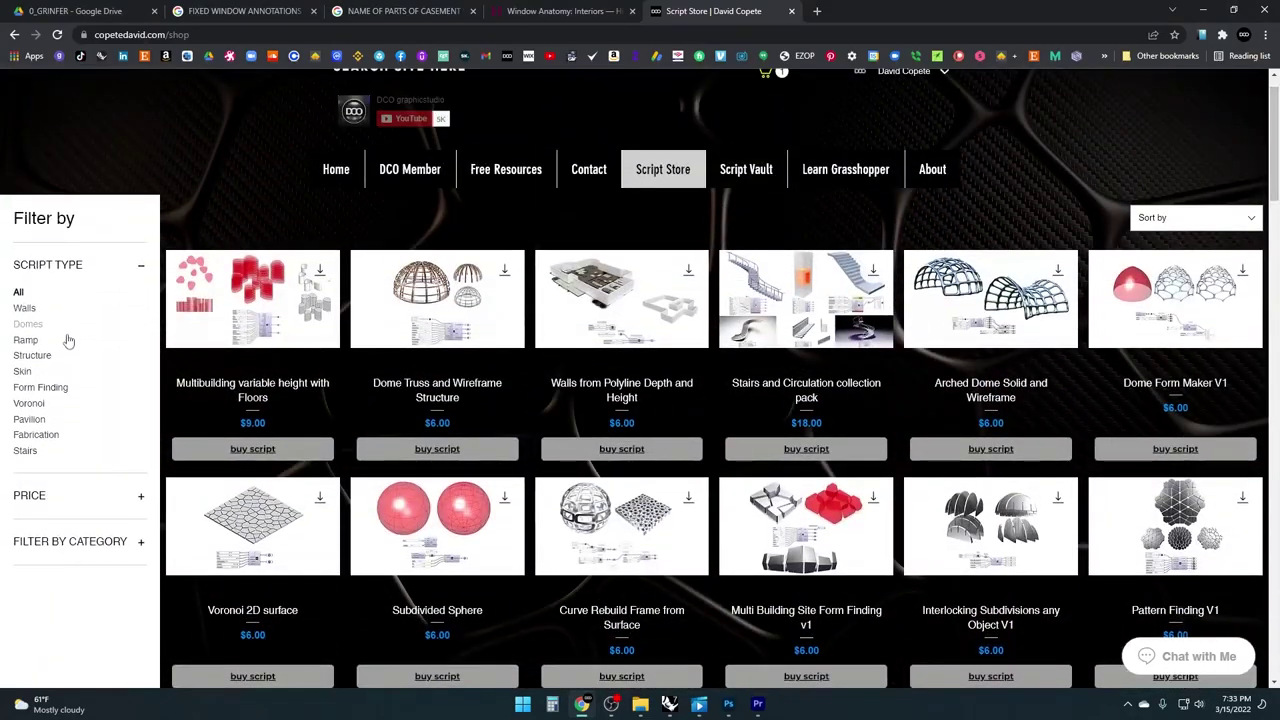
pyautogui.click(25, 450)
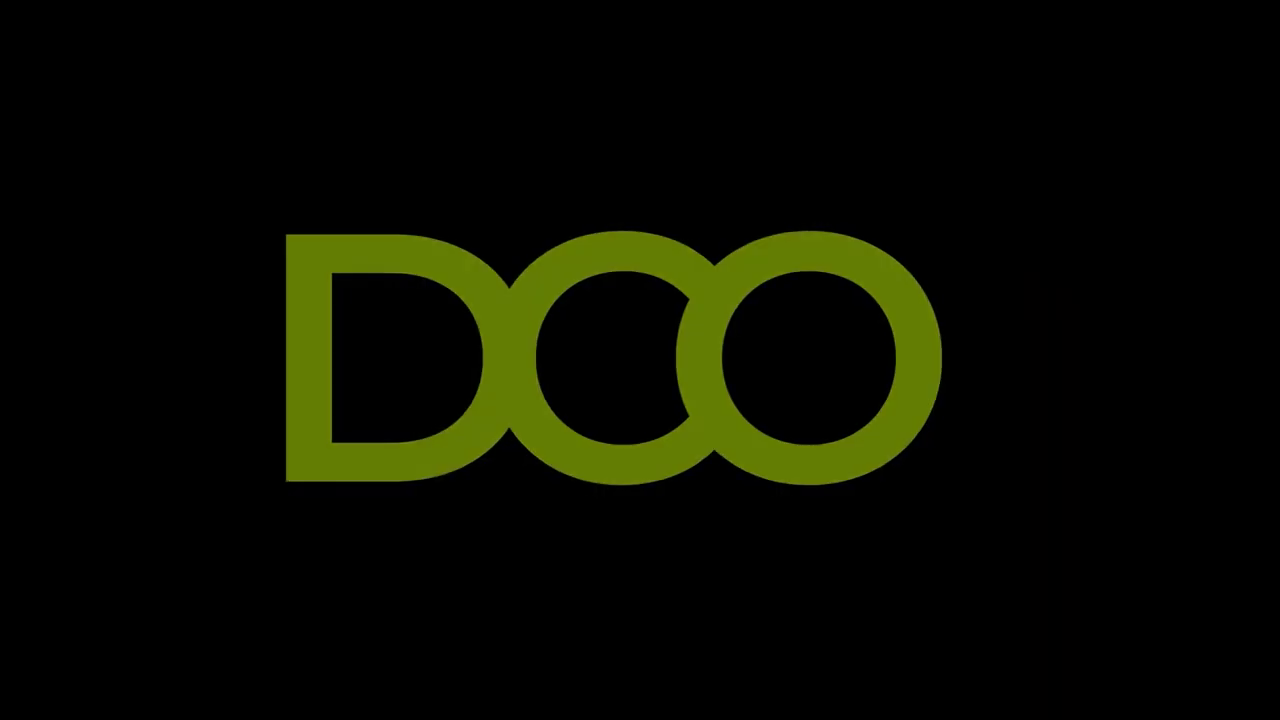